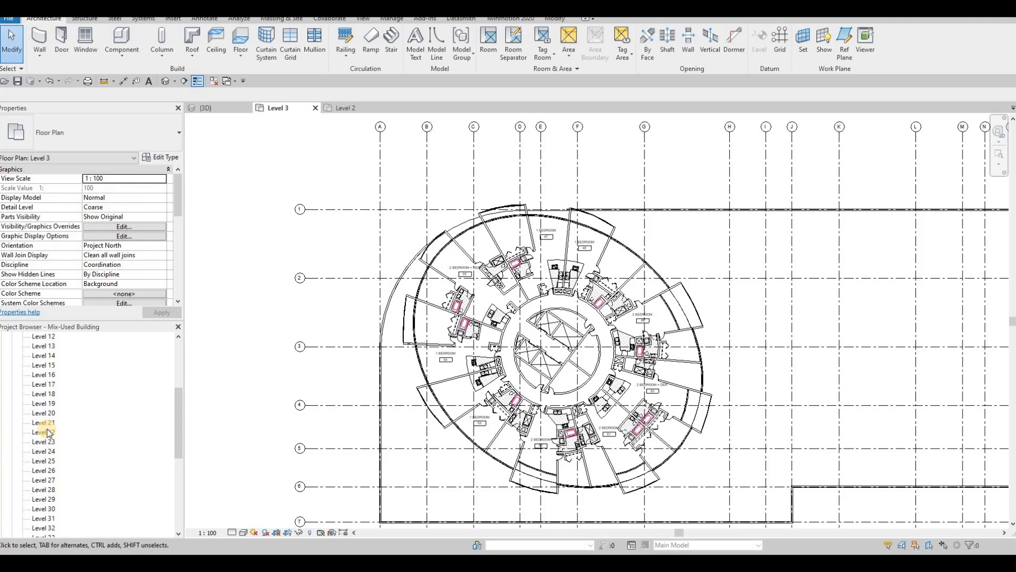
scroll(47, 429, "down", 2)
scroll(46, 350, "up", 1)
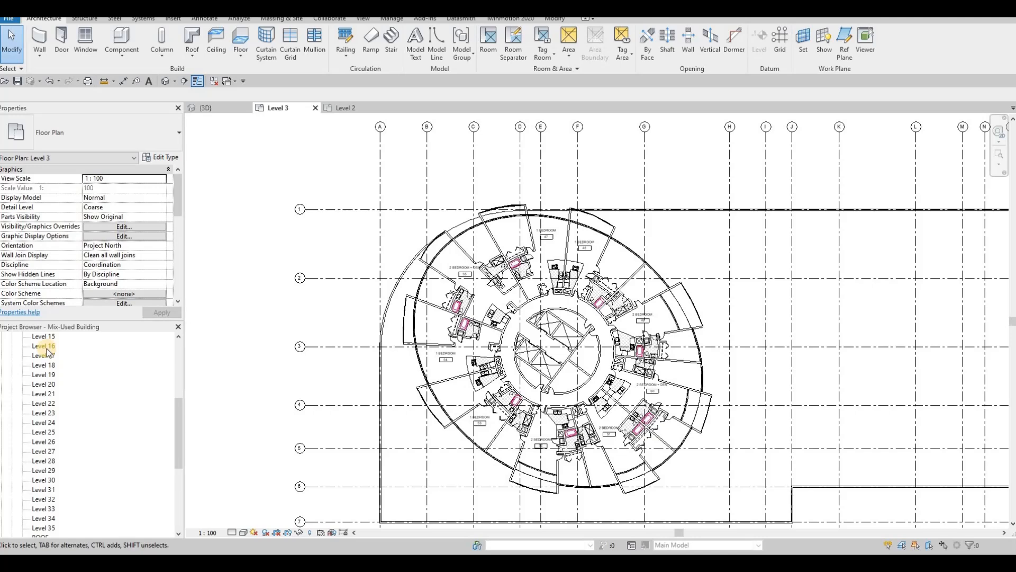
scroll(48, 430, "down", 1)
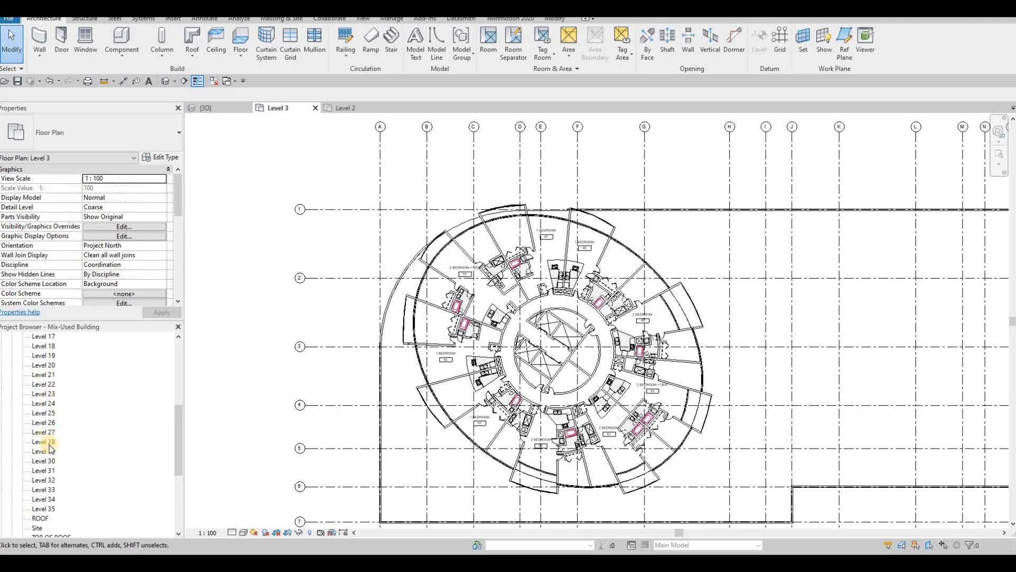
scroll(56, 441, "up", 1)
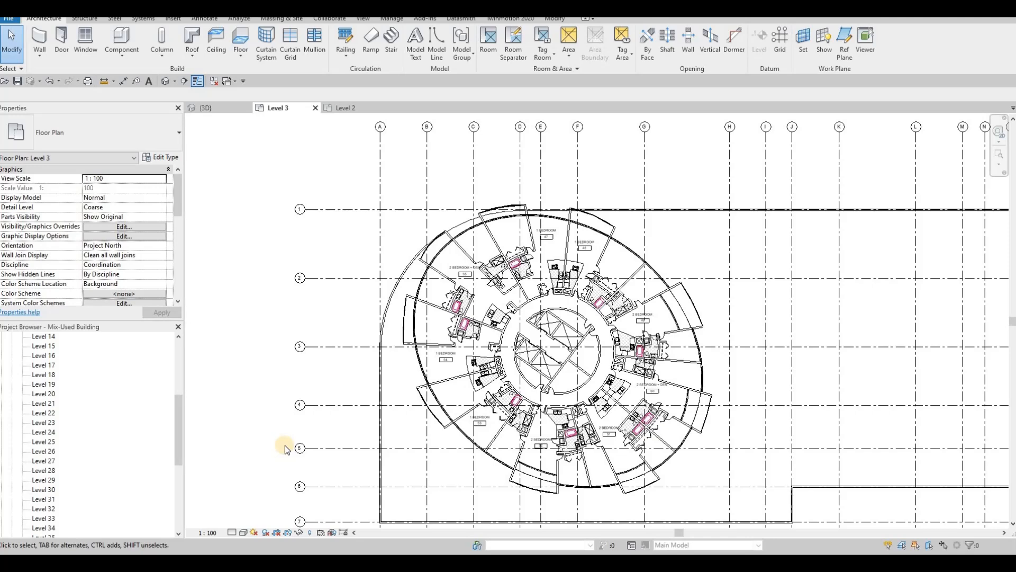
Show the 3D view and load the M_Door-Curtain-Wall-Single-Glass family from the Doors folder
left_click(220, 108)
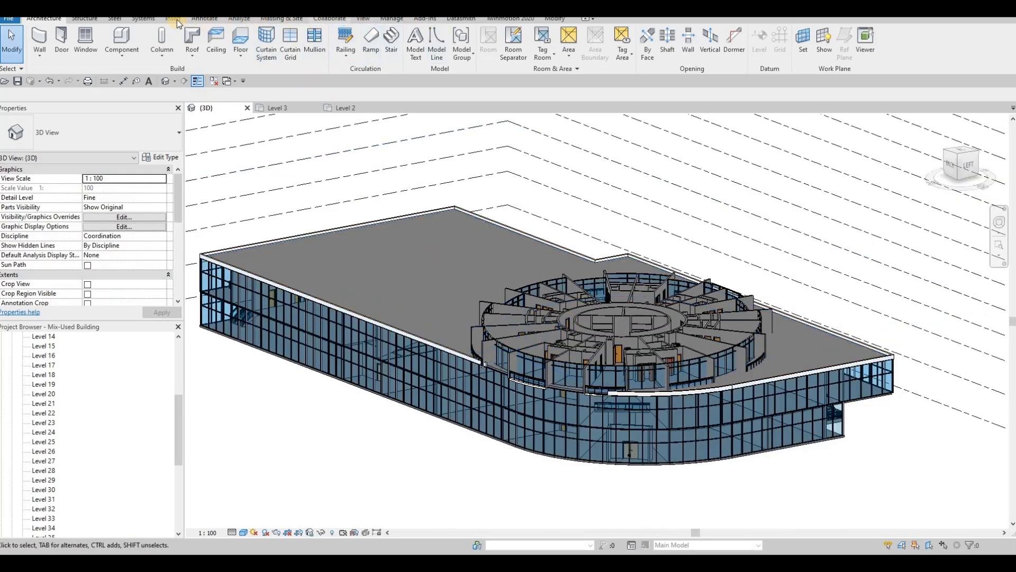
left_click(431, 58)
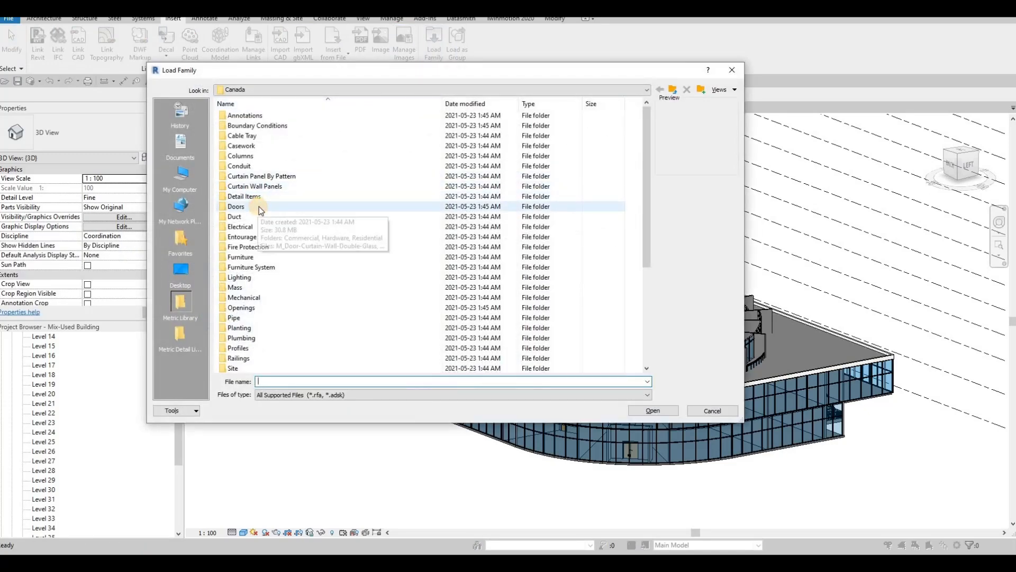
double_click(259, 207)
left_click(286, 166)
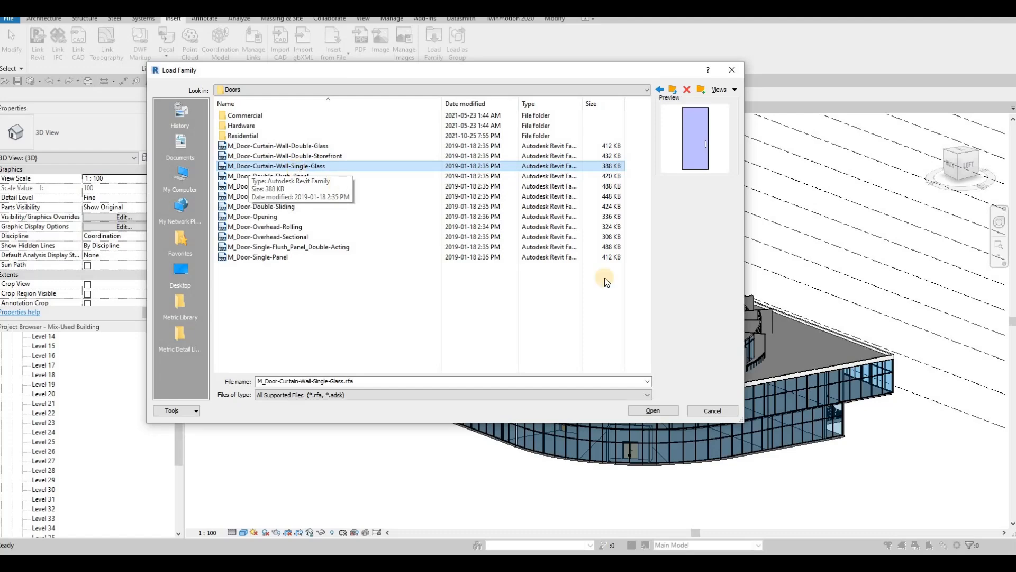
left_click(655, 411)
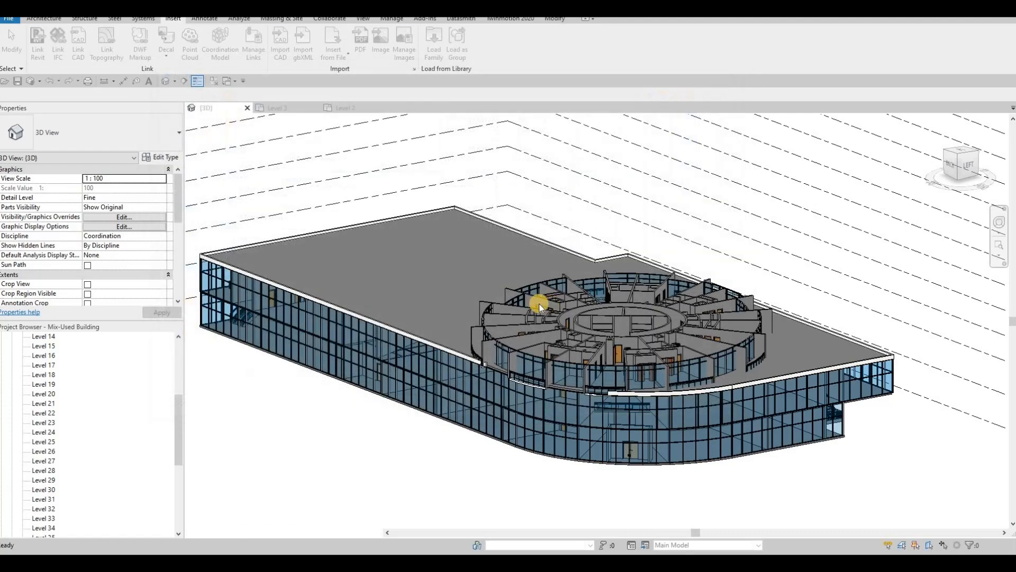
Change the leftmost large glazed panel behind a Level 3 tower balcony on the building's back side to the M_Door-Curtain-Wall-Single-Glass door
scroll(503, 288, "up", 1)
middle_click_drag(503, 288, 589, 312, "shift")
middle_click_drag(471, 317, 551, 312, "shift")
middle_click_drag(459, 356, 398, 331, "shift")
scroll(492, 332, "up", 2)
scroll(407, 329, "up", 3)
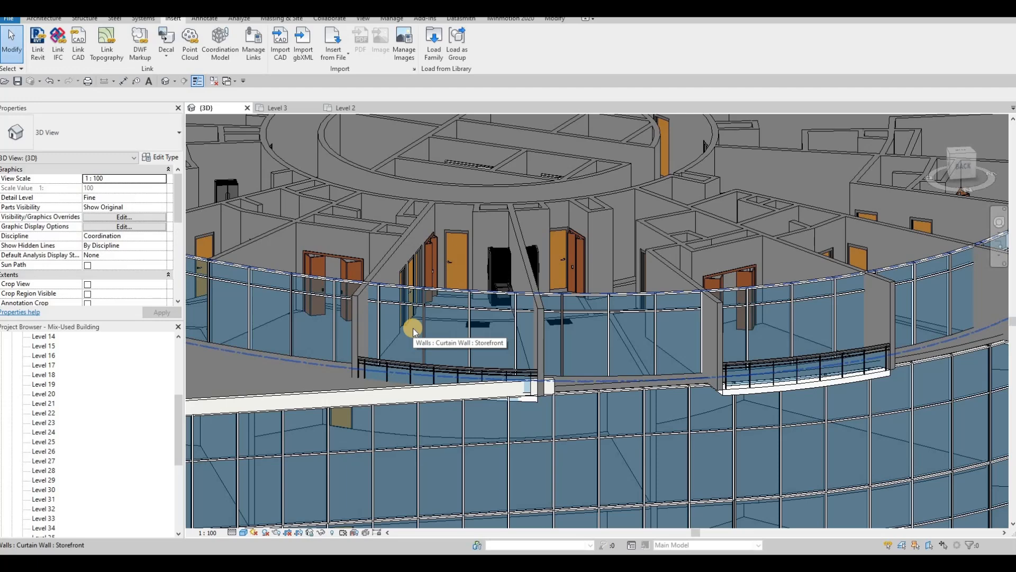
key("Tab")
key("Tab")
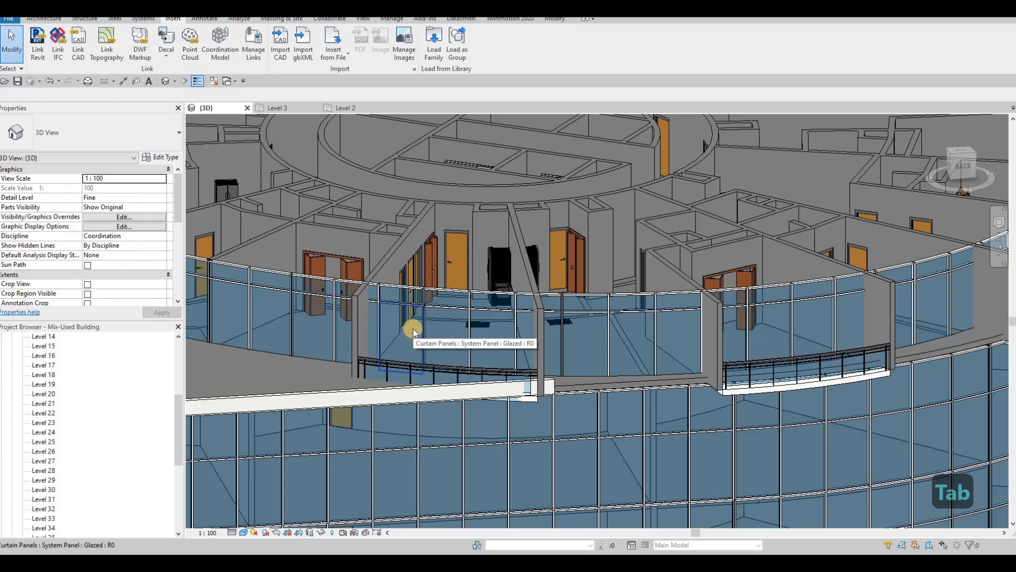
left_click(412, 328)
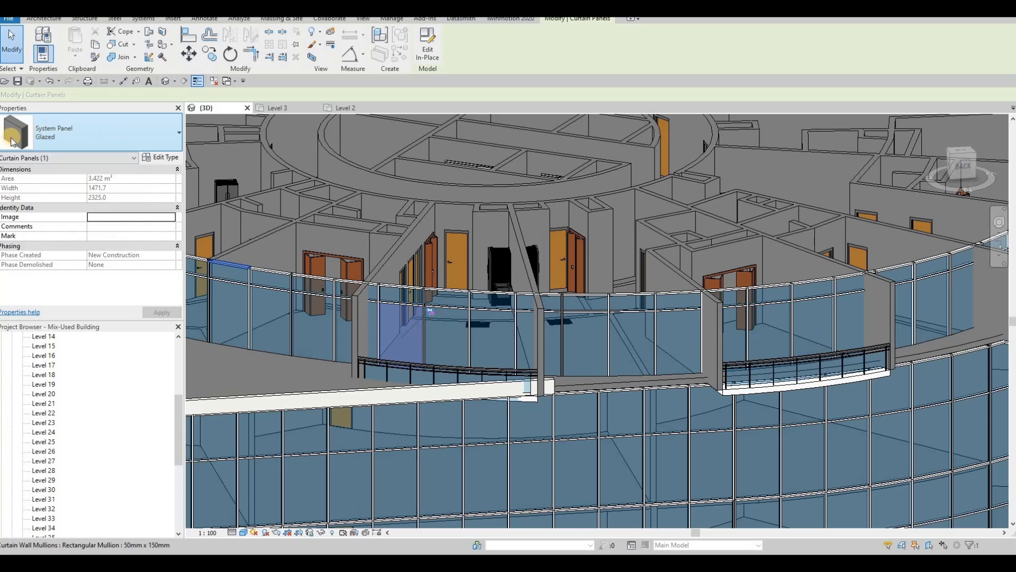
left_click(76, 146)
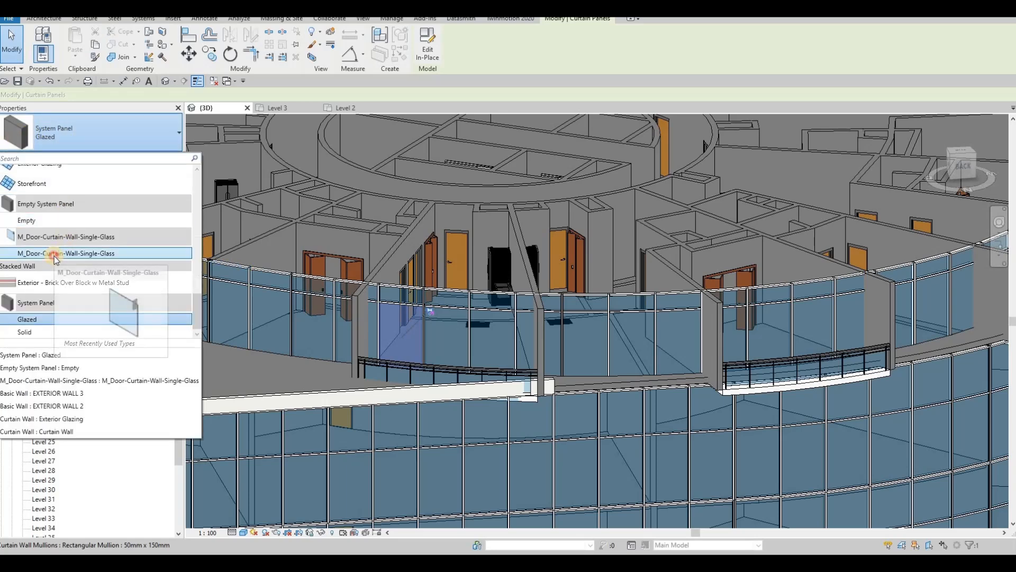
left_click(56, 254)
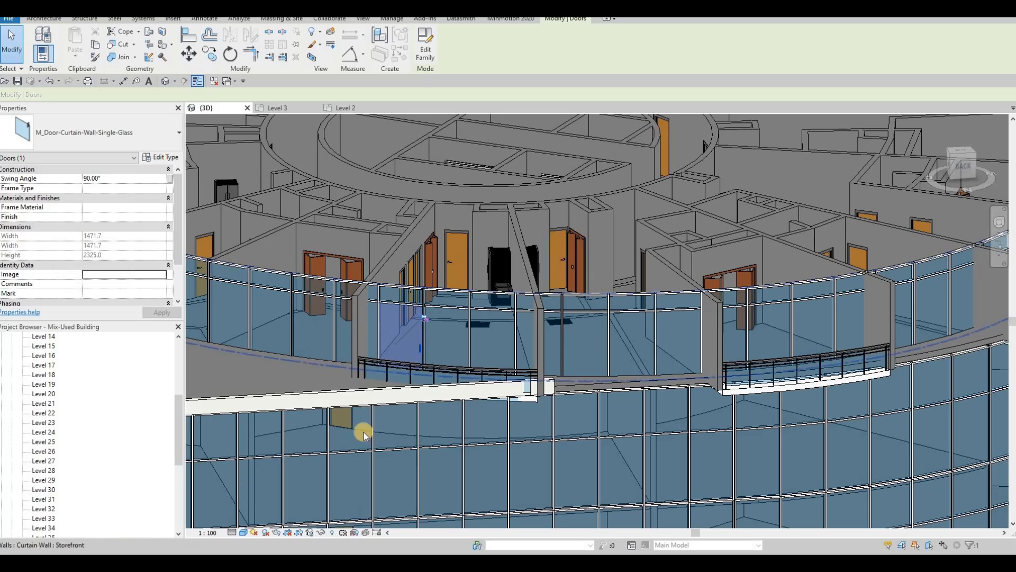
Set the 3D view's detail level to Fine and clear the door selection
left_click(243, 531)
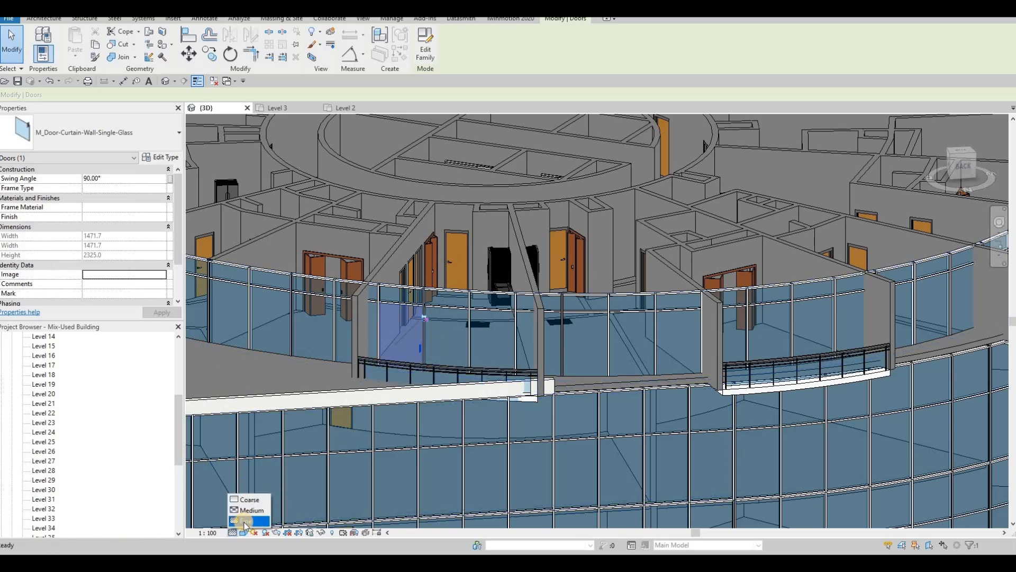
left_click(245, 521)
key("Escape")
Change the second large glazed panel behind the next balcony around the tower to the M_Door-Curtain-Wall-Single-Glass door
middle_click_drag(510, 469, 398, 383, "shift")
middle_click_drag(517, 424, 386, 265, "shift")
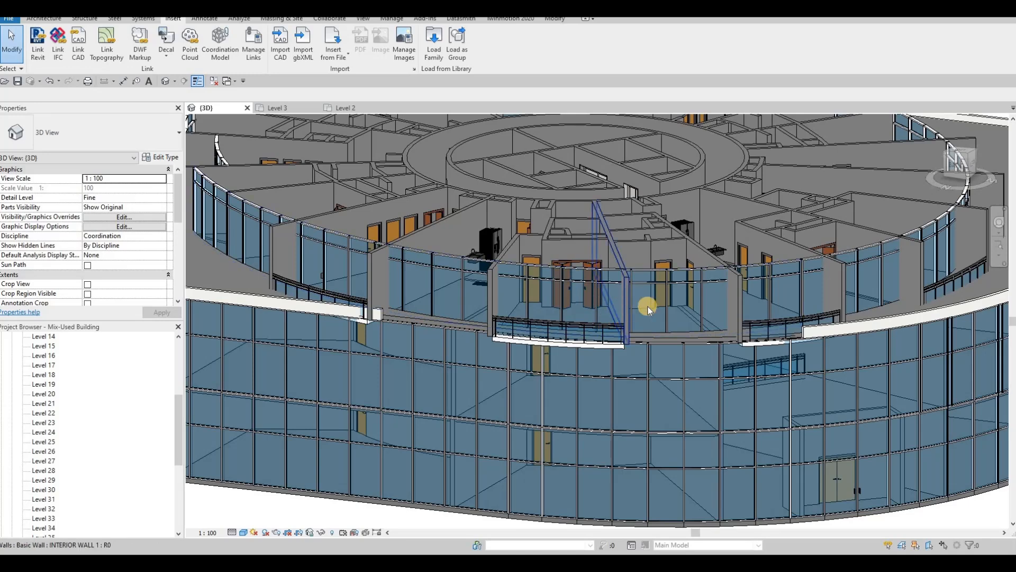
scroll(533, 310, "up", 3)
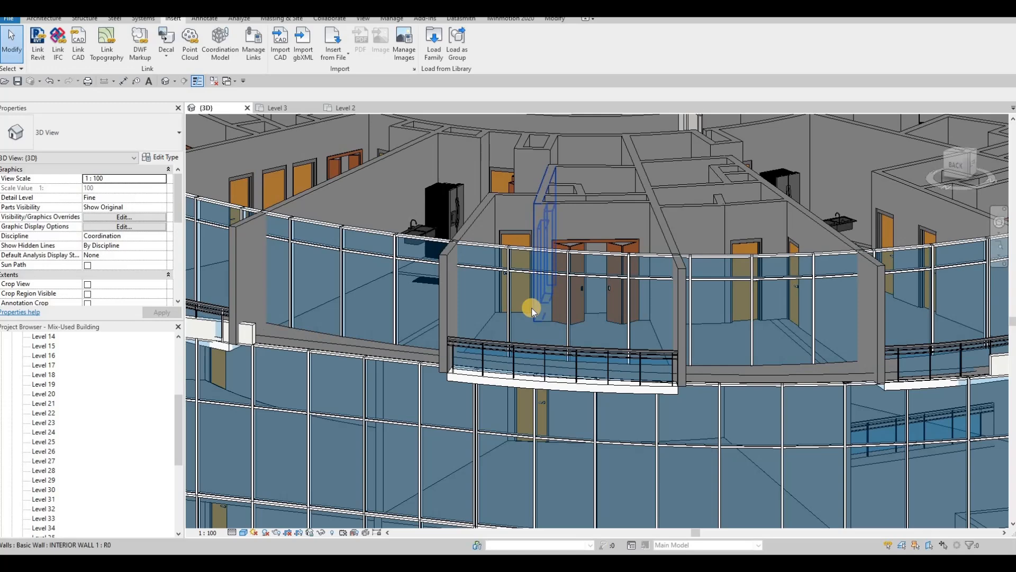
key("Tab")
key("Tab")
key("Tab")
key("Tab")
key("Tab")
key("Tab")
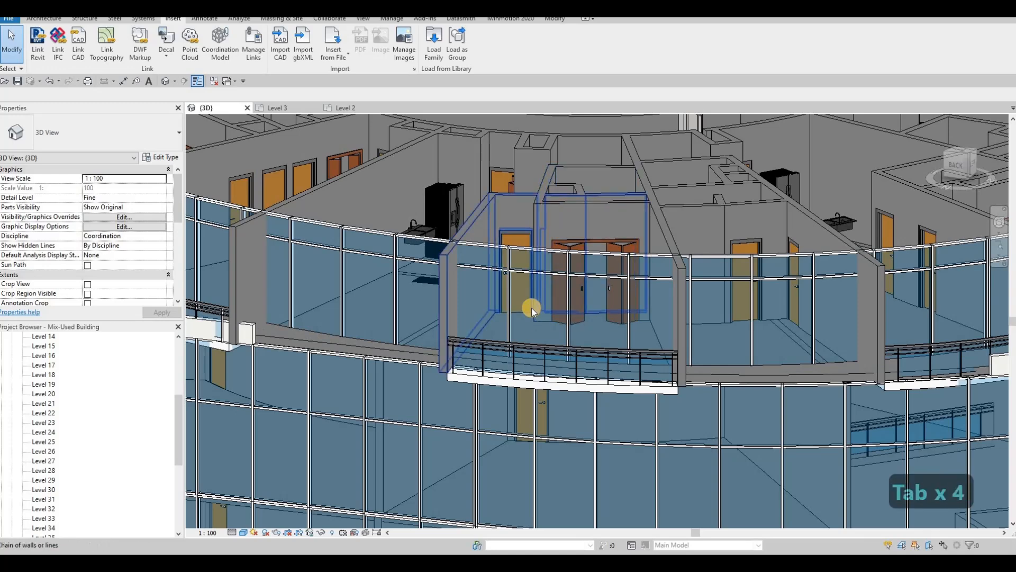
key("Tab")
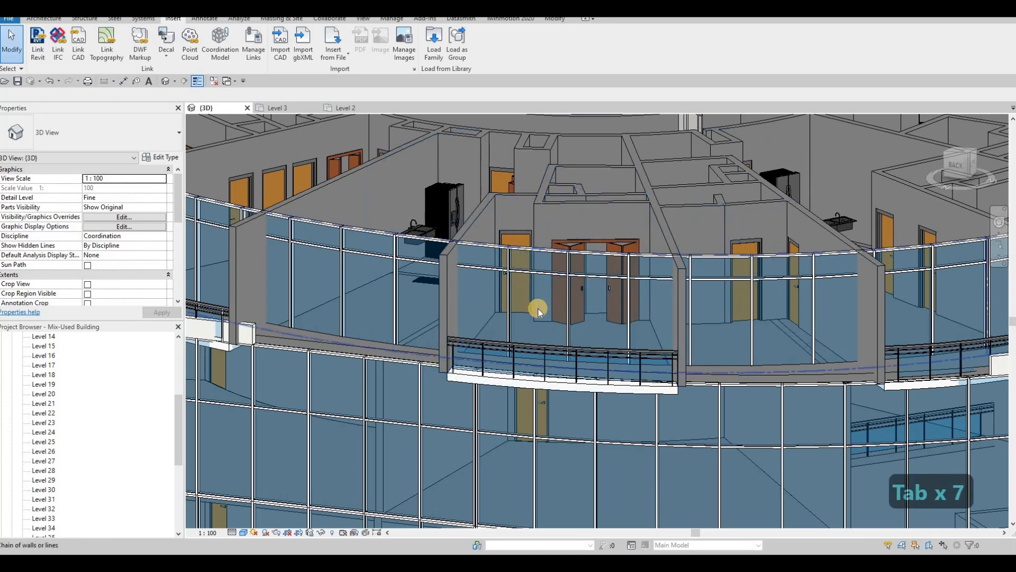
key("Tab")
left_click(529, 301)
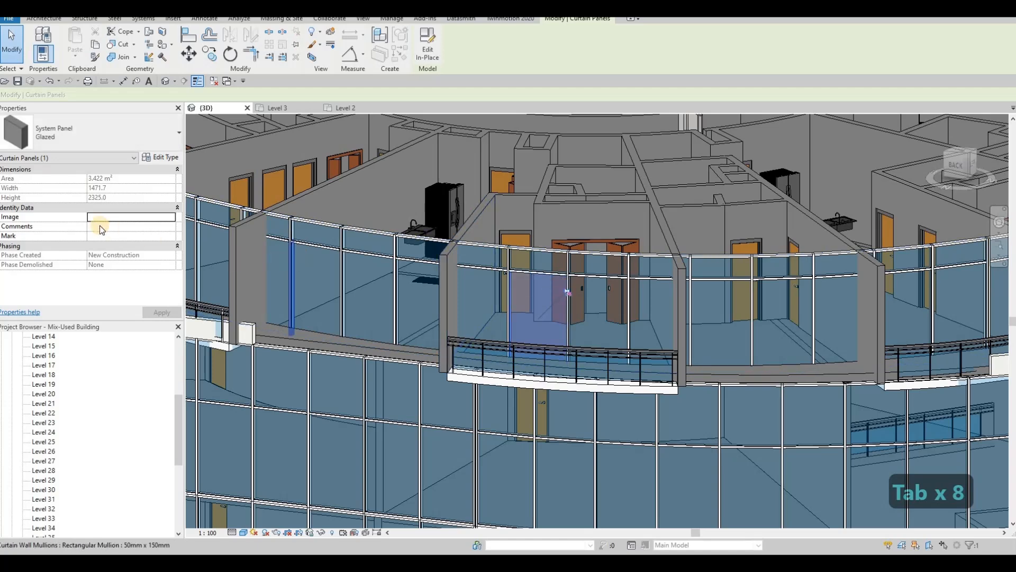
left_click(86, 137)
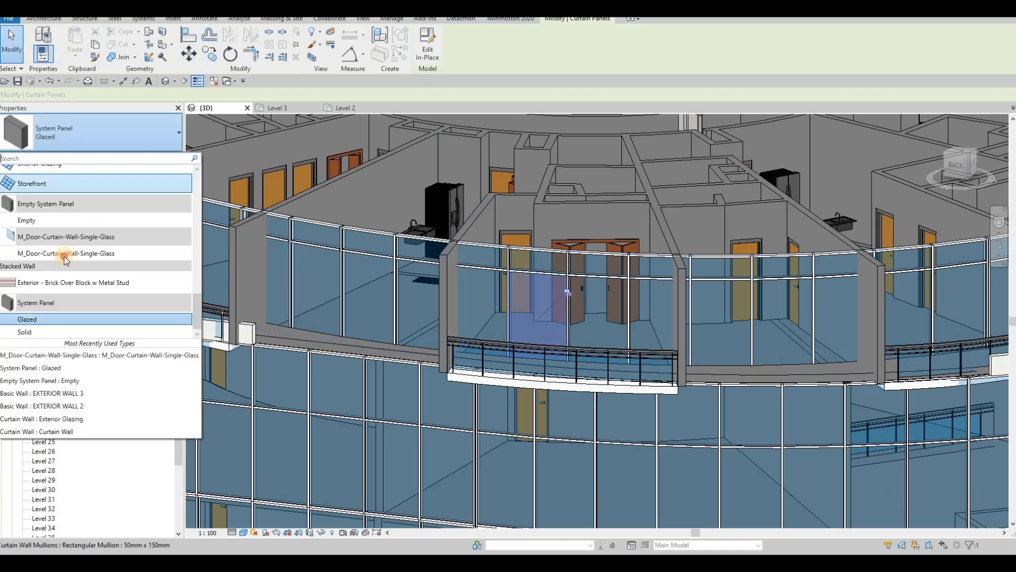
Change the leftmost large glazed panel of the balcony above the podium's curved corner to the M_Door-Curtain-Wall-Single-Glass door
middle_click_drag(606, 316, 742, 325, "shift")
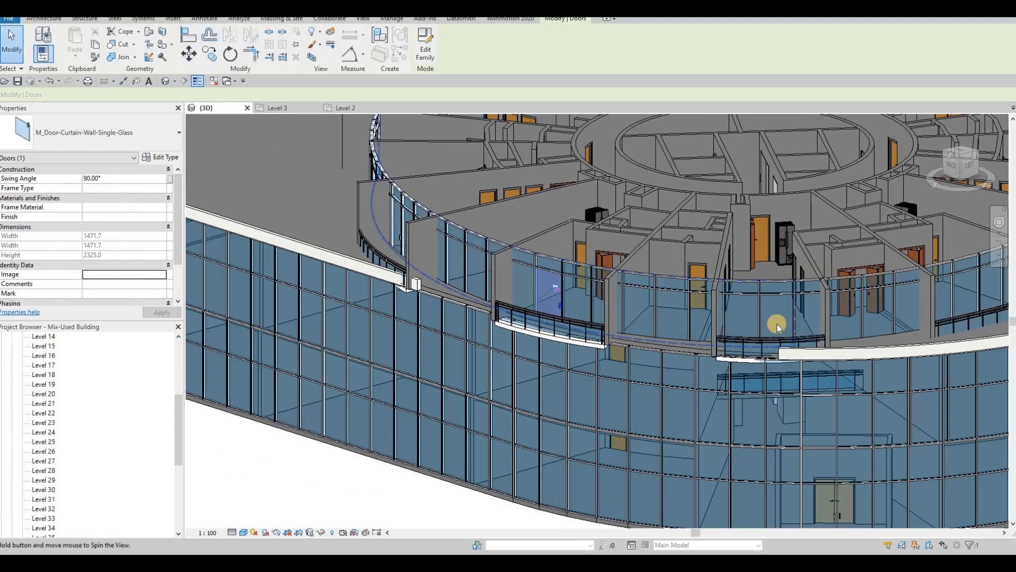
scroll(810, 333, "up", 3)
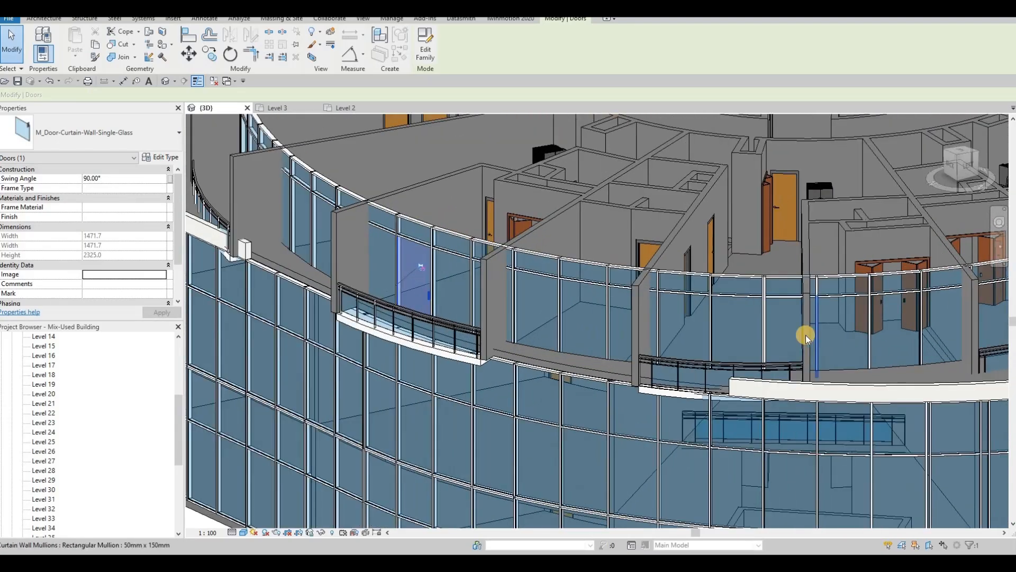
left_click(805, 335)
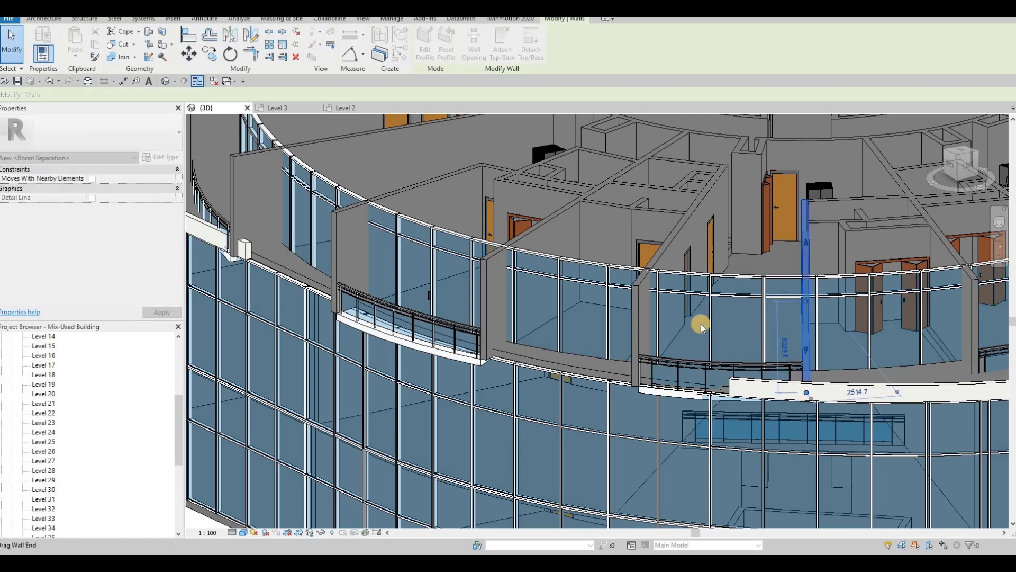
key("Escape")
key("Escape")
key("Tab")
key("Tab")
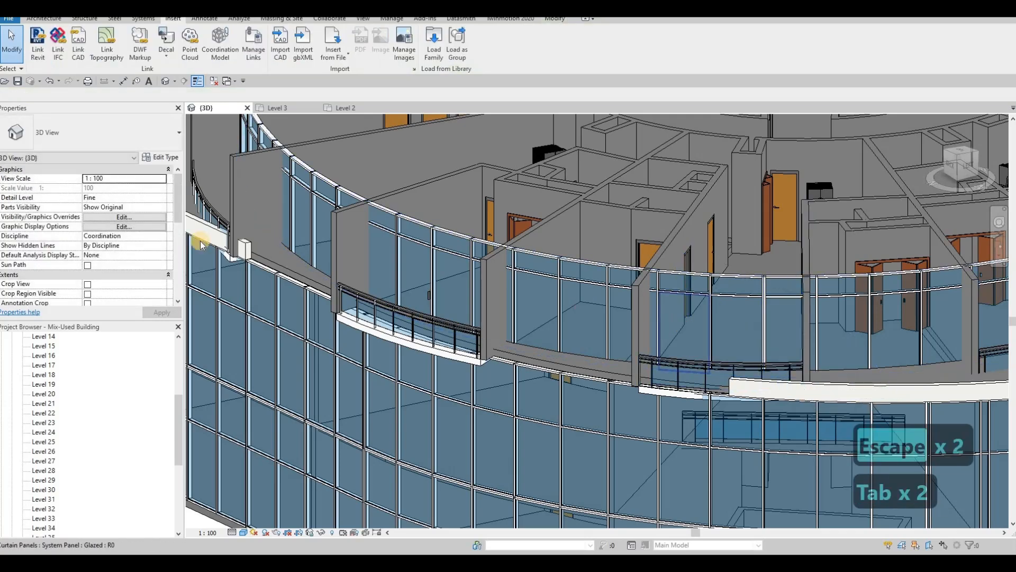
left_click(681, 324)
left_click(79, 142)
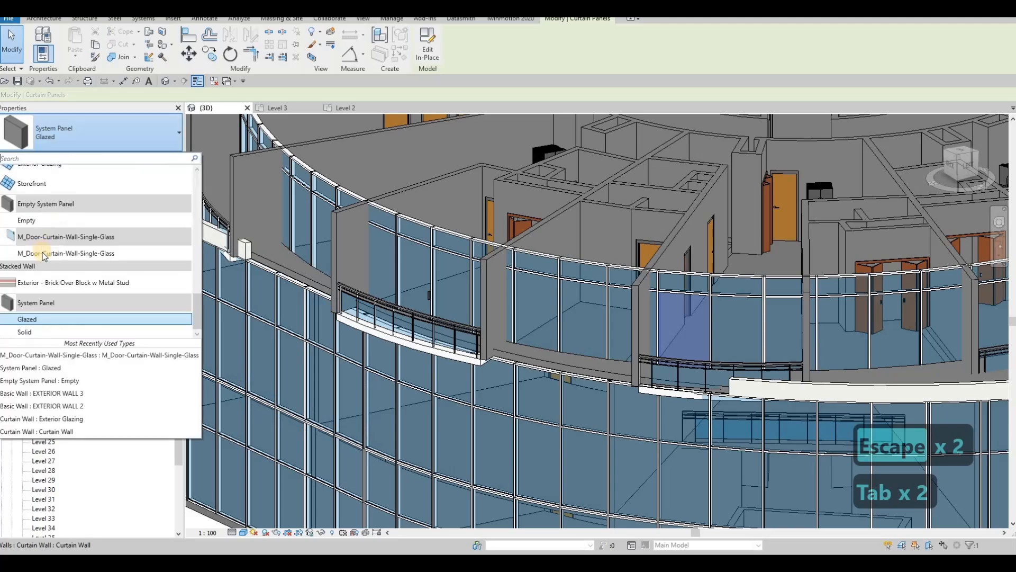
scroll(596, 303, "down", 3)
middle_click_drag(589, 340, 465, 389)
key("Escape")
On the tower's left-facing side, change the leftmost large glazed panel behind the balcony to the M_Door-Curtain-Wall-Single-Glass door
middle_click_drag(532, 405, 415, 410, "shift")
scroll(416, 410, "up", 2)
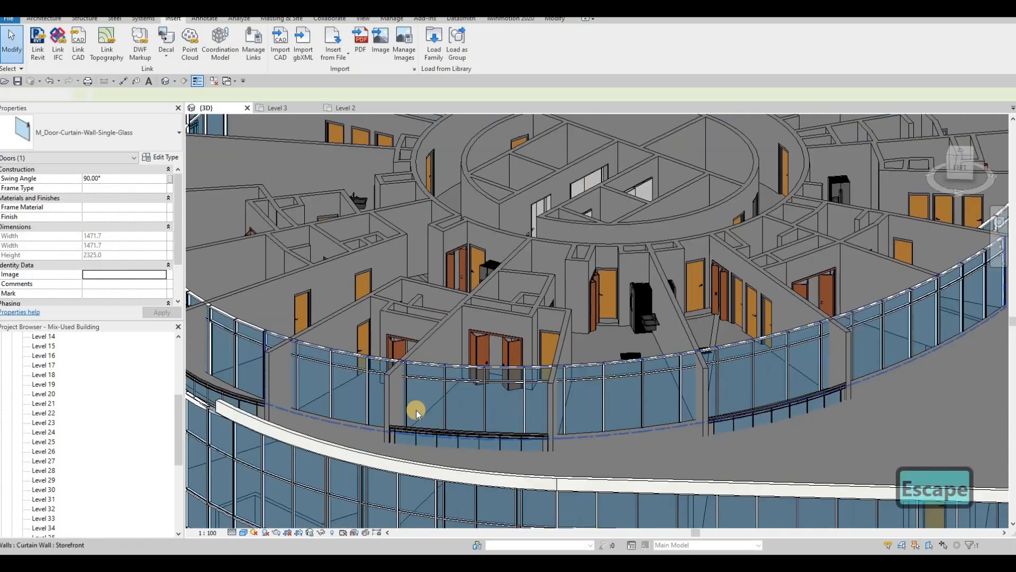
key("Tab")
key("Tab")
left_click(416, 410)
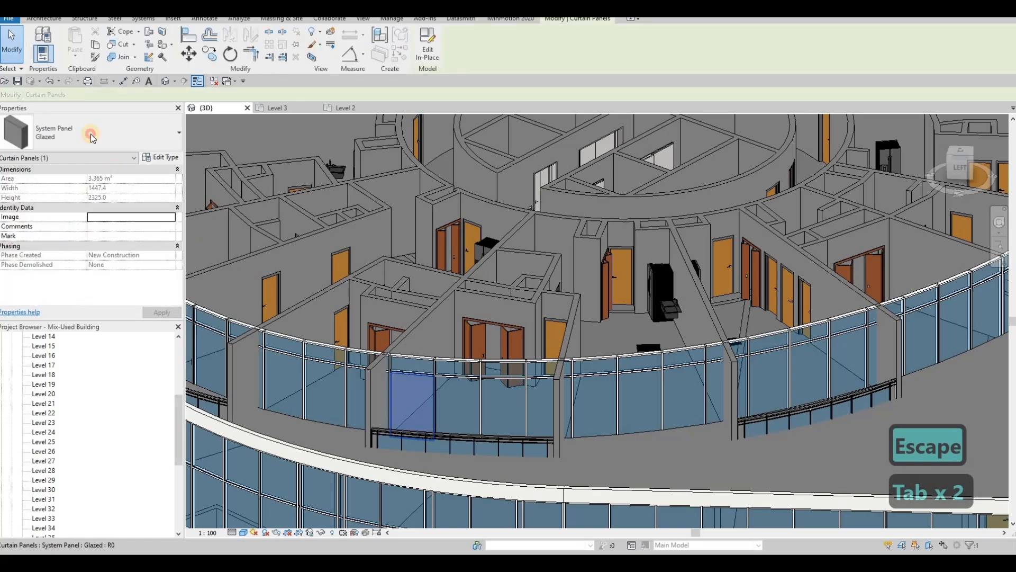
left_click(90, 135)
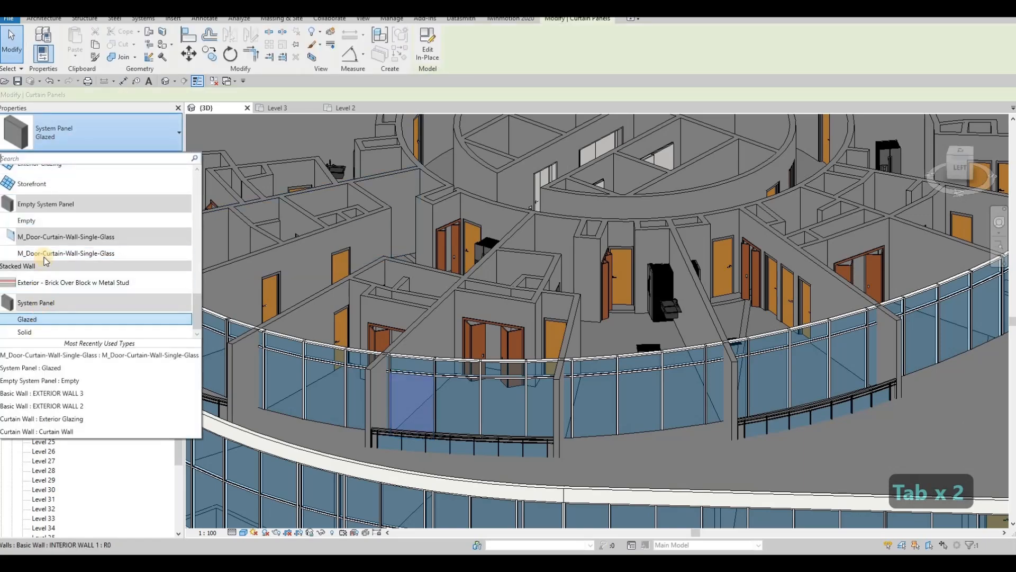
left_click(105, 253)
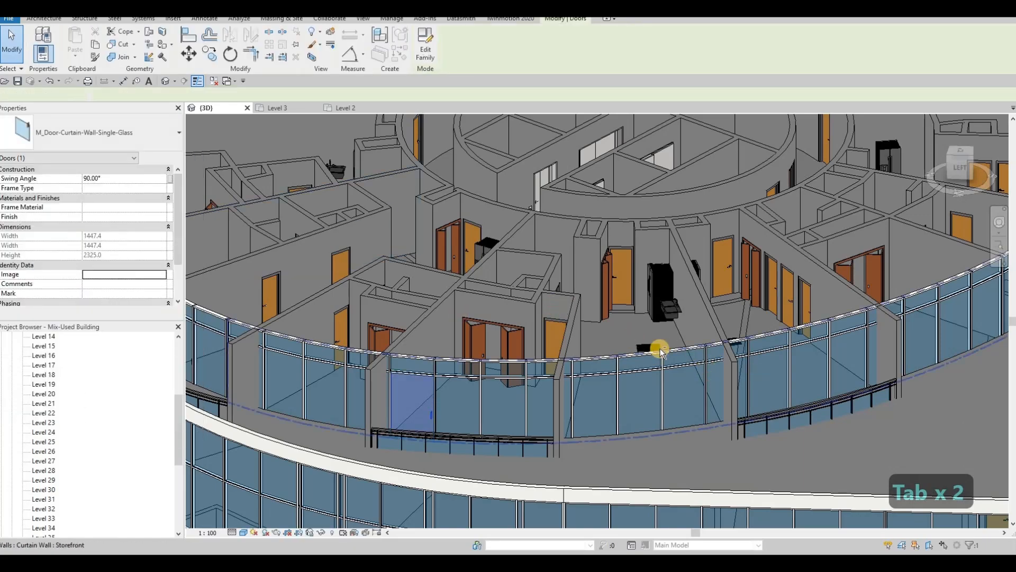
key("Escape")
At the following balcony, change the rightmost large glazed panel to the M_Door-Curtain-Wall-Single-Glass door
middle_click_drag(658, 344, 522, 347, "shift")
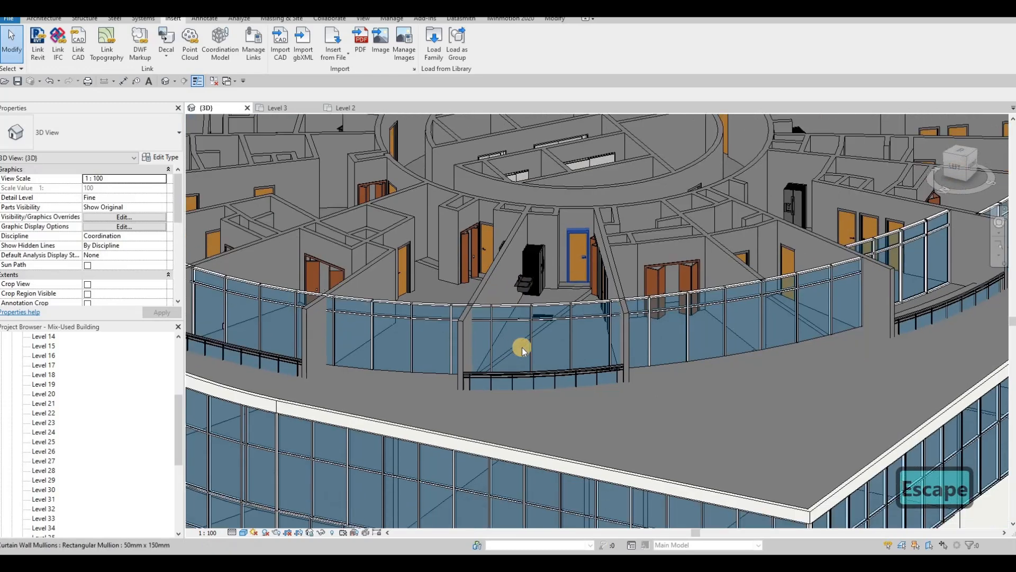
key("Tab")
key("Tab")
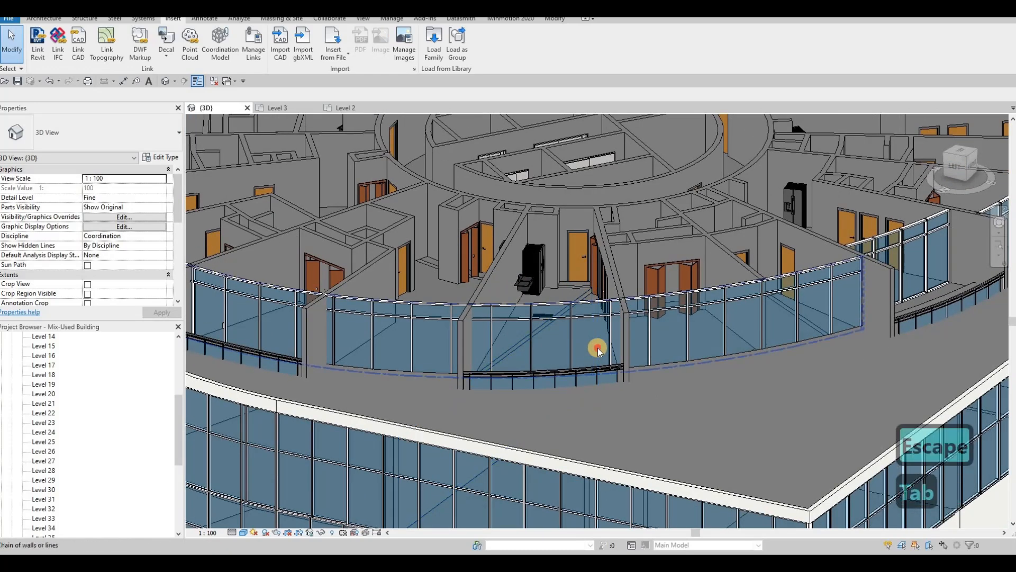
left_click(360, 343)
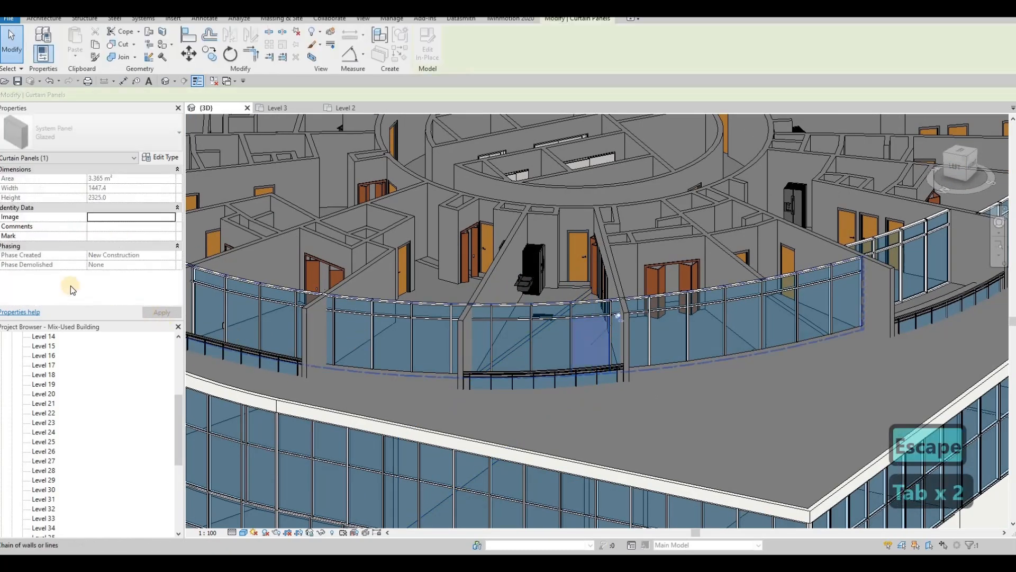
left_click(102, 133)
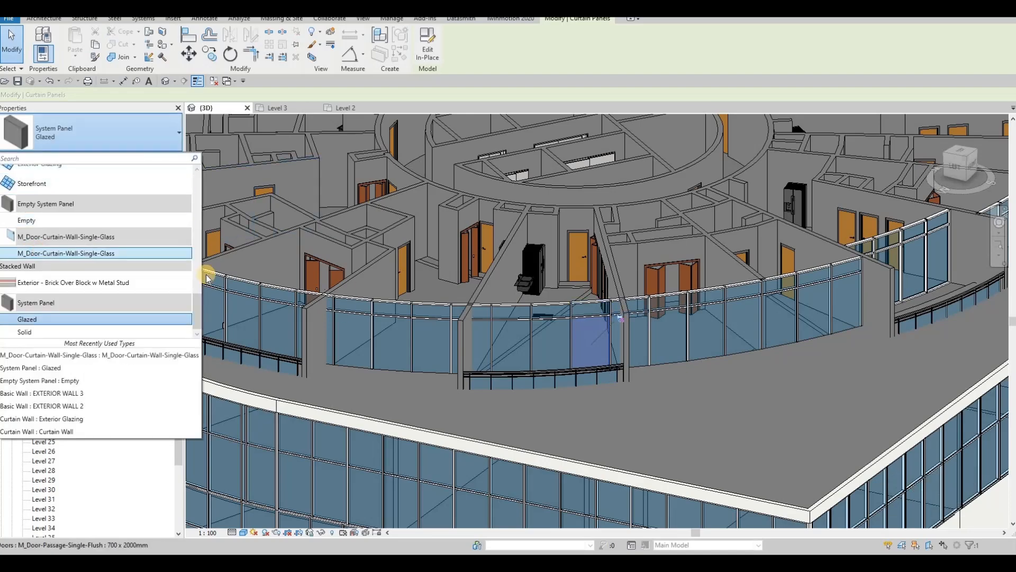
left_click(599, 332)
key("Escape")
On the tower's front side, change the leftmost large glazed panel behind the balcony to the M_Door-Curtain-Wall-Single-Glass door
middle_click_drag(680, 397, 541, 303, "shift")
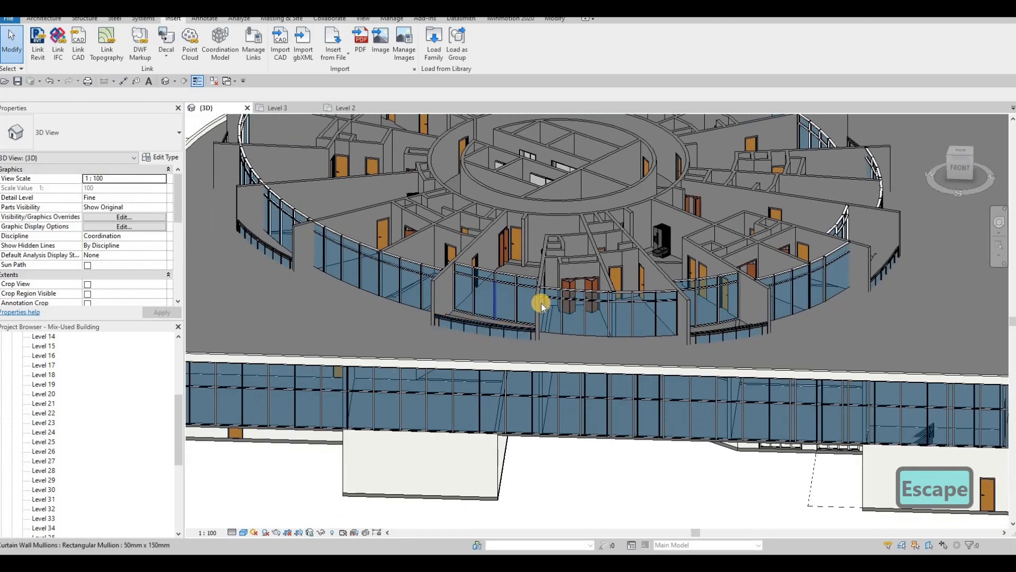
middle_click_drag(667, 279, 758, 237, "shift")
scroll(797, 230, "up", 2)
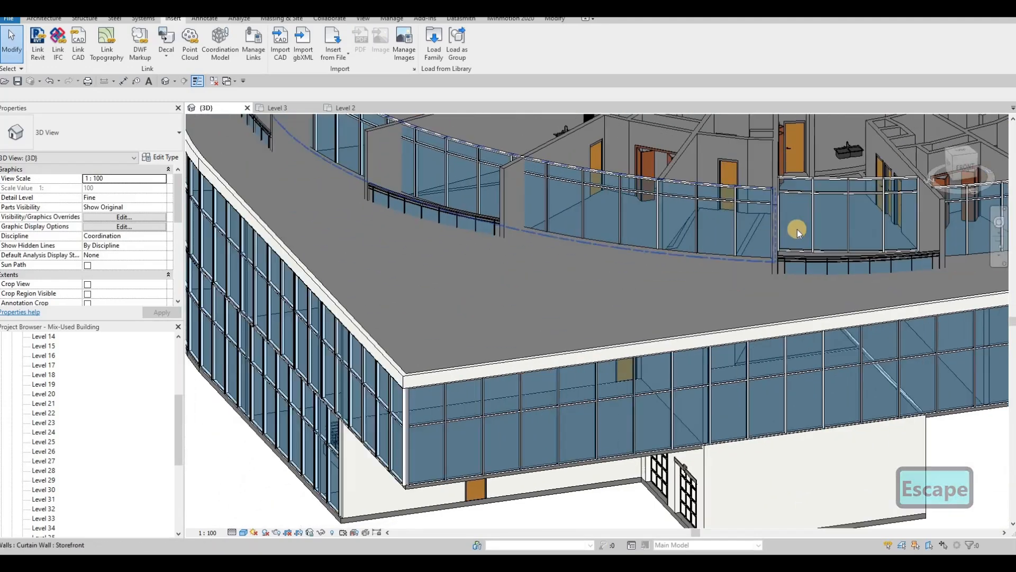
key("Tab")
left_click(799, 227)
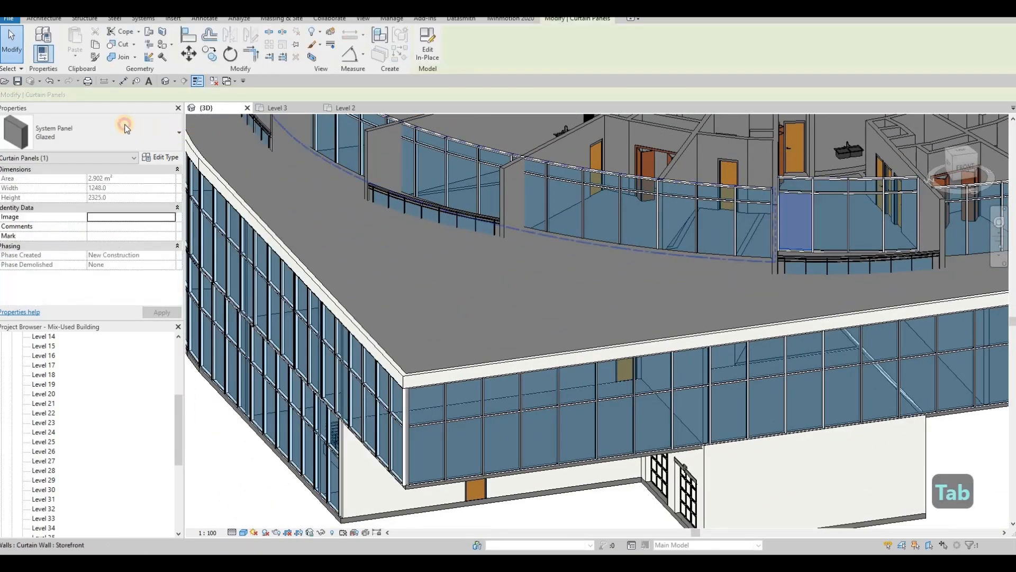
left_click(125, 128)
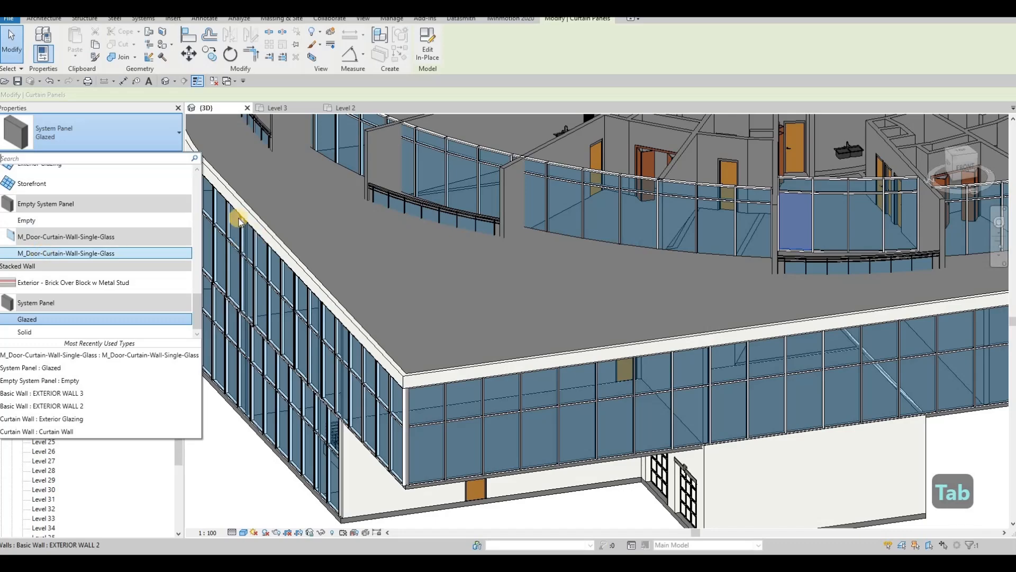
left_click(104, 253)
scroll(587, 347, "up", 2)
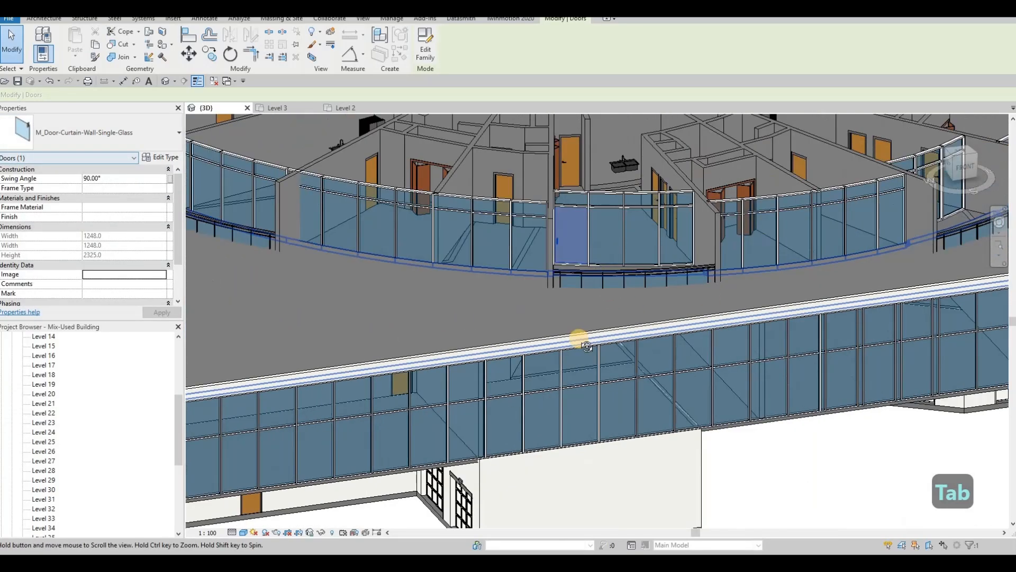
middle_click_drag(587, 347, 672, 288, "shift")
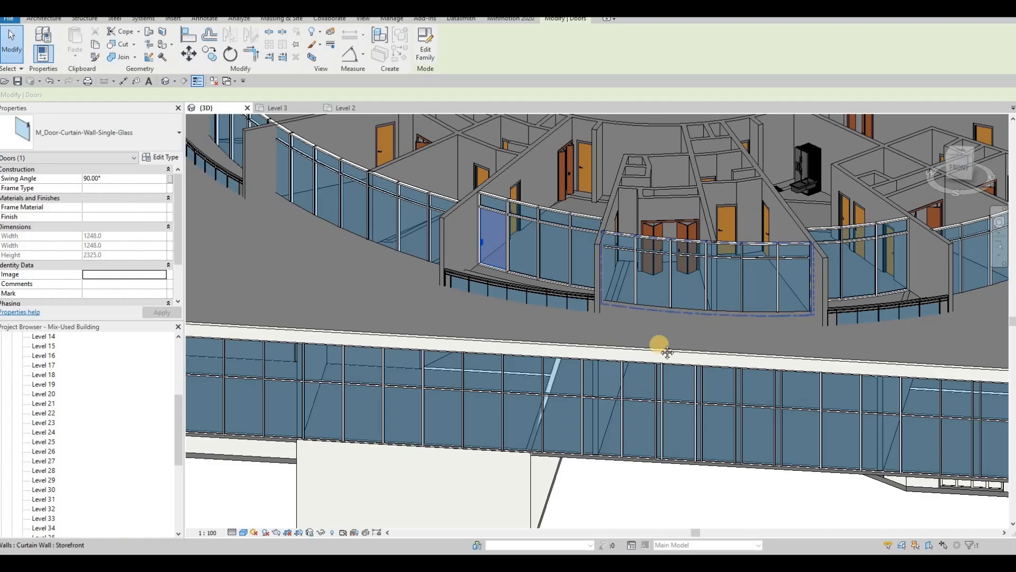
middle_click_drag(667, 352, 647, 386, "shift")
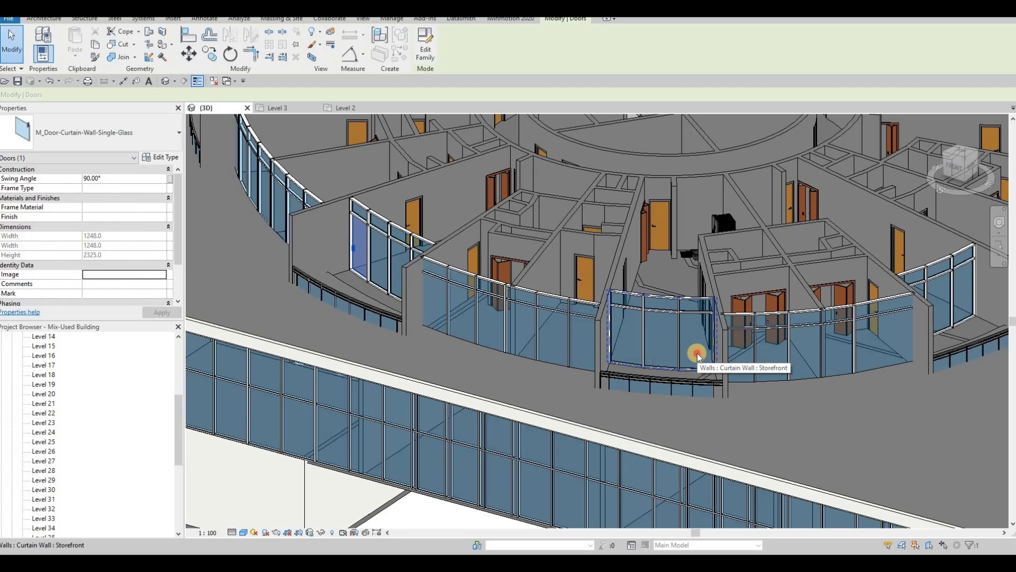
key("Tab")
left_click(683, 386)
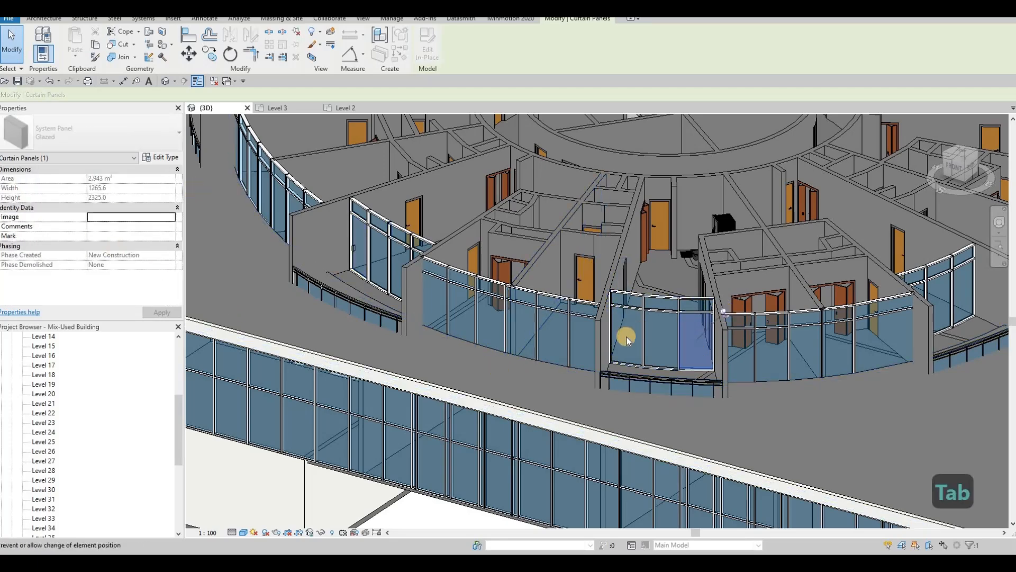
key("Escape")
Behind the next balcony around the tower, change the leftmost large glazed panel to the M_Door-Curtain-Wall-Single-Glass door
key("ctrl+Left")
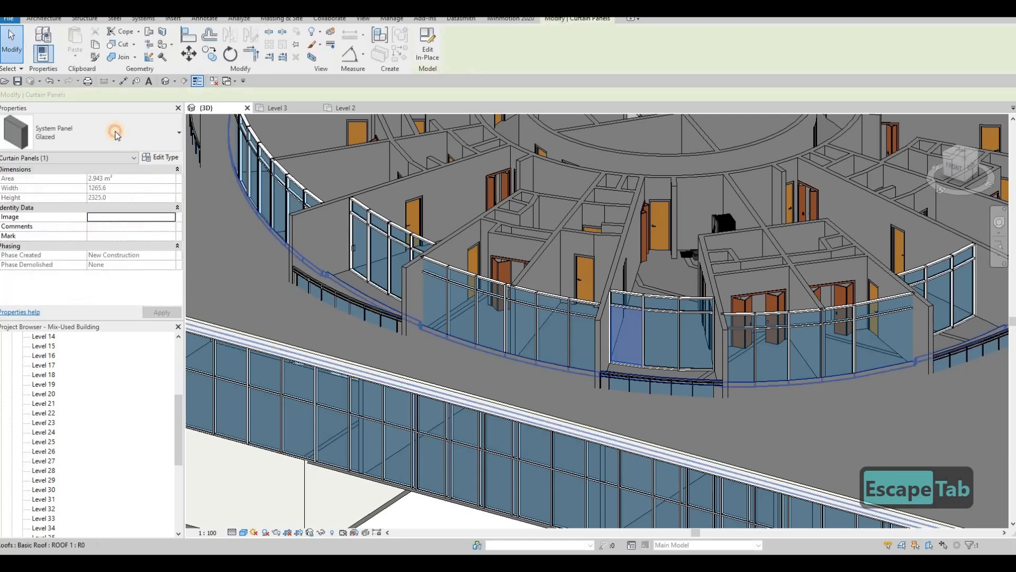
left_click(127, 135)
left_click(31, 260)
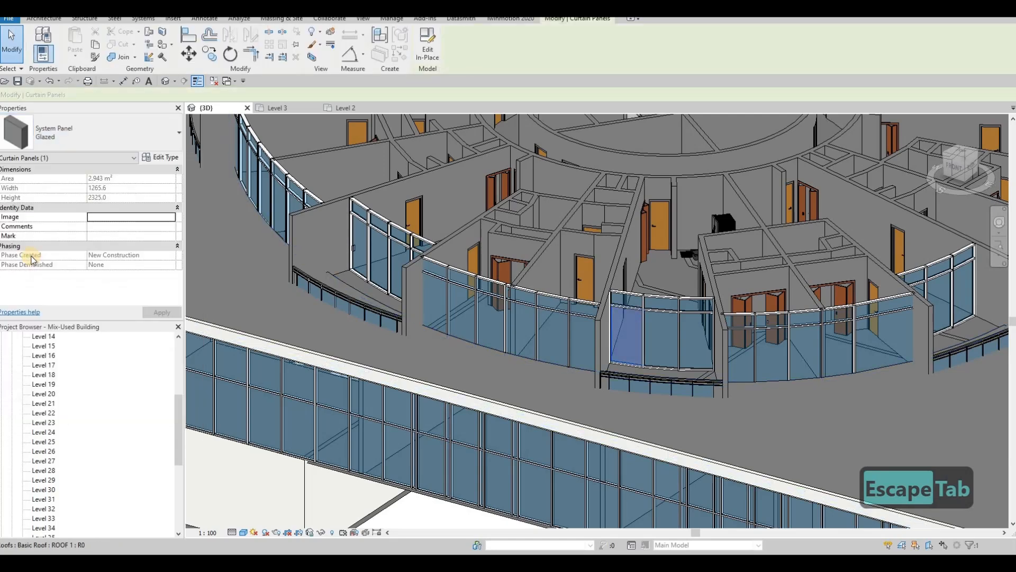
left_click(66, 140)
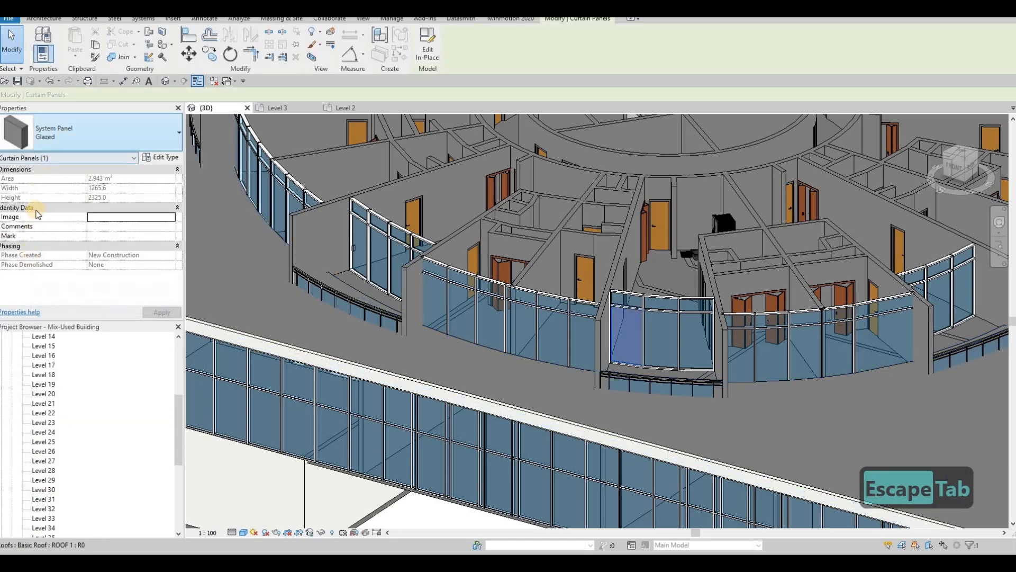
left_click(40, 254)
key("Escape")
key("Escape")
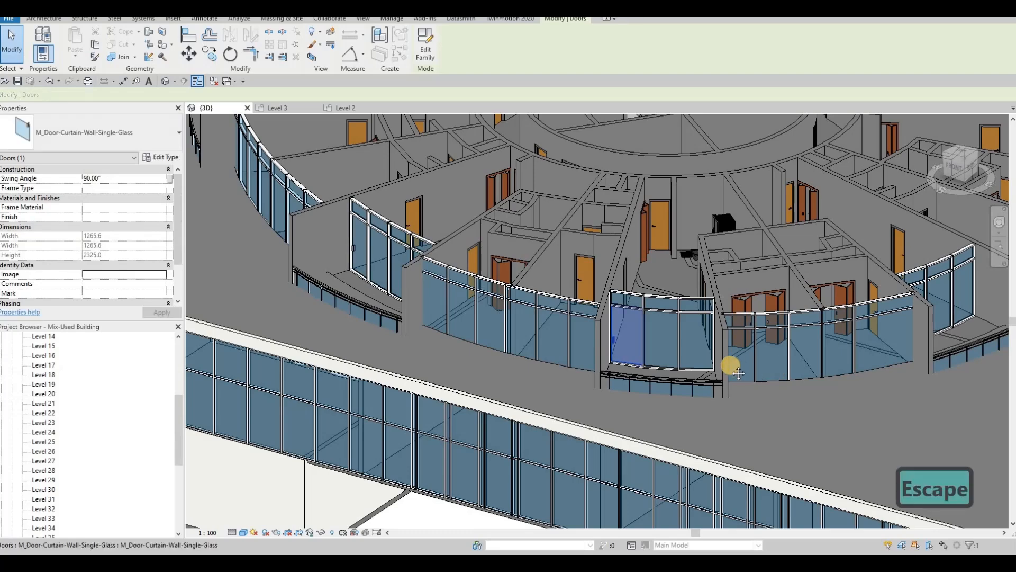
On the tower's right-facing side, change the leftmost large glazed panel behind the balcony to the M_Door-Curtain-Wall-Single-Glass door
middle_click_drag(731, 424, 655, 354, "shift")
key("Tab")
key("Tab")
key("Tab")
key("Tab")
key("Tab")
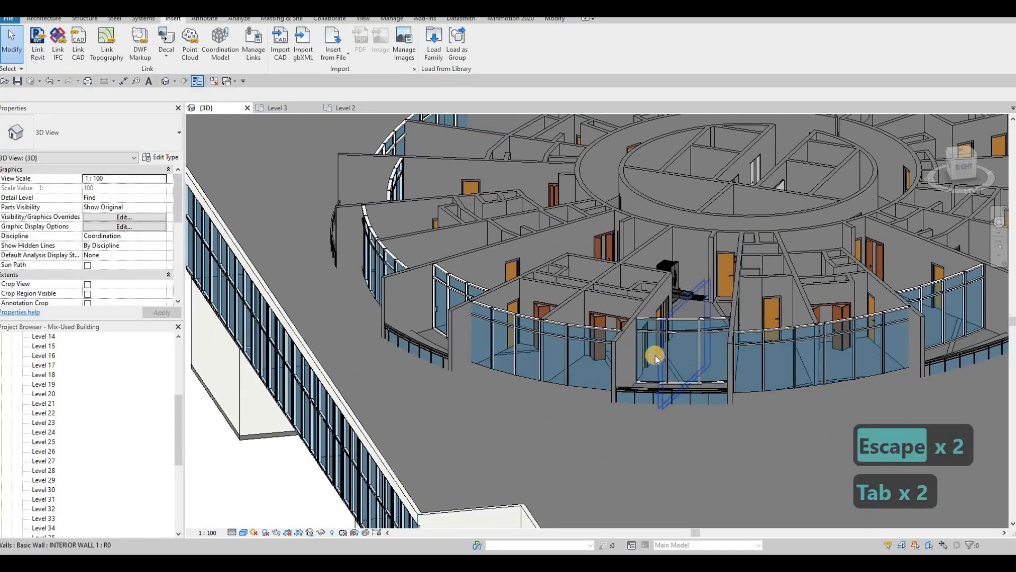
left_click(652, 352)
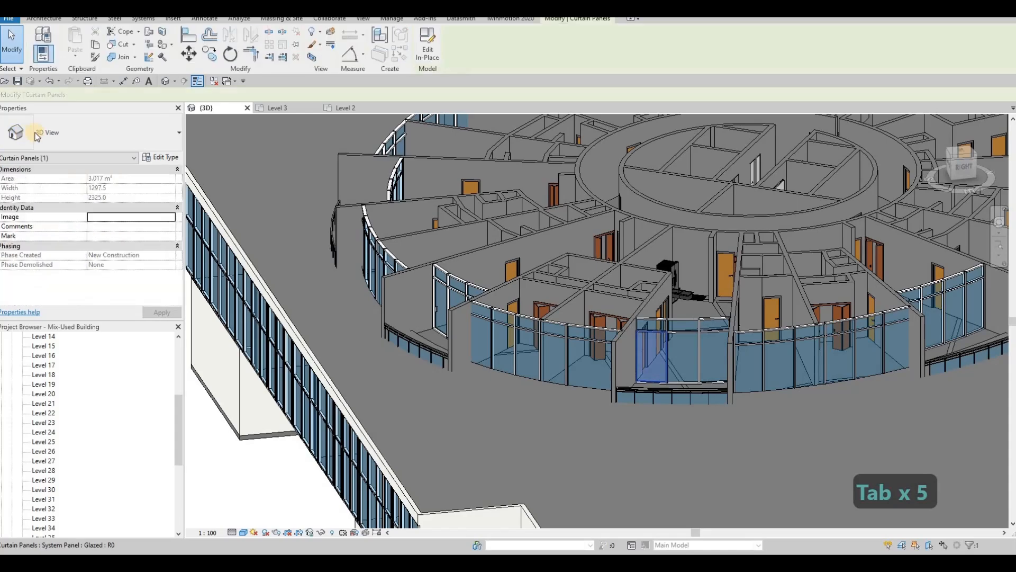
left_click(90, 132)
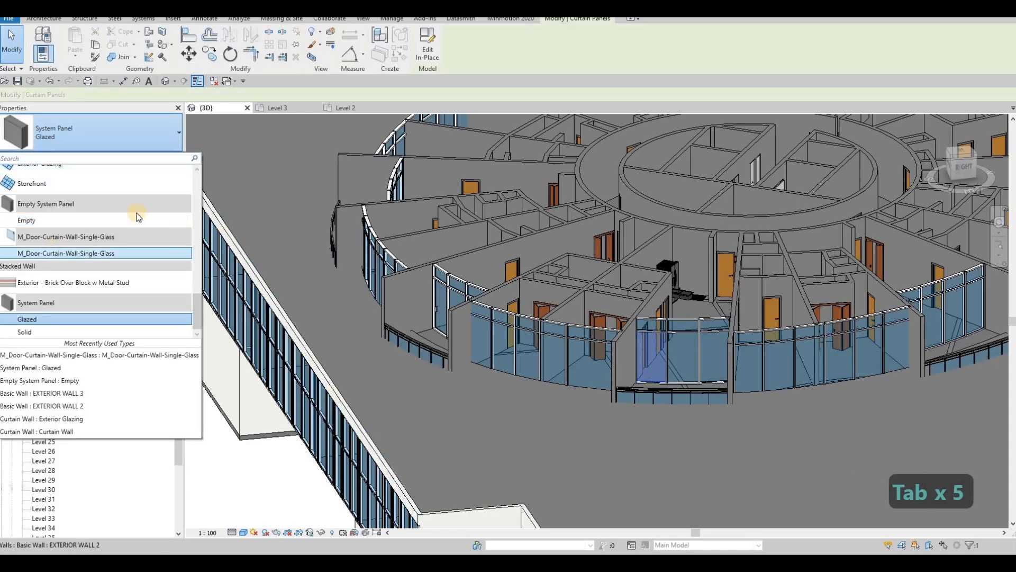
left_click(132, 253)
middle_click_drag(871, 374, 726, 348)
middle_click_drag(809, 377, 716, 402, "shift")
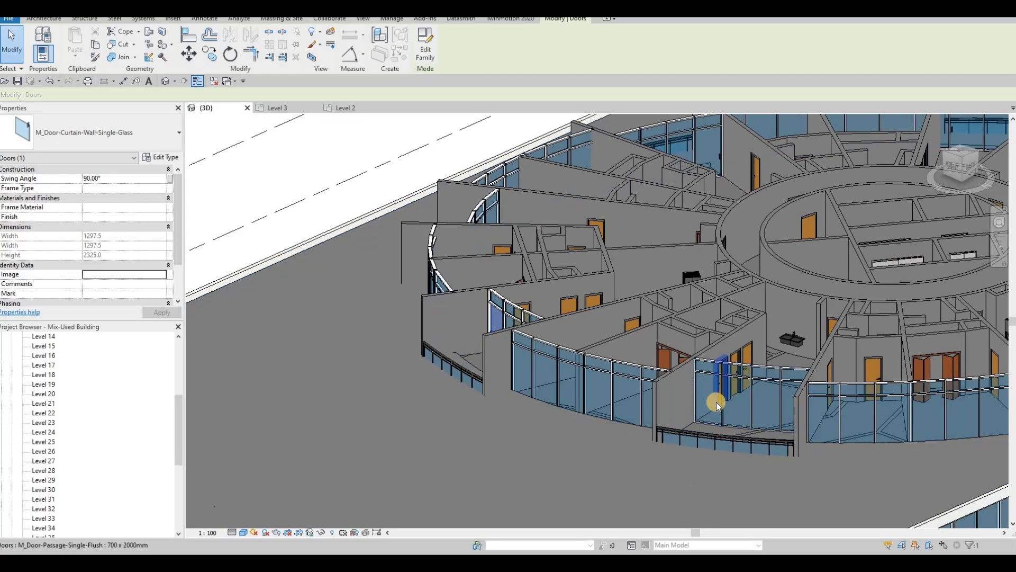
key("Tab")
key("Tab")
left_click(751, 360)
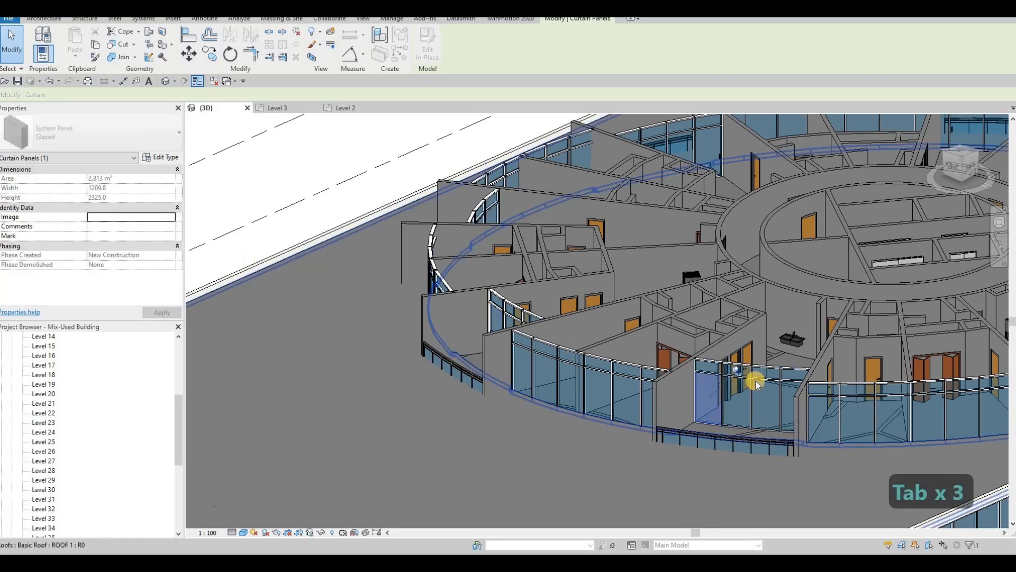
key("Escape")
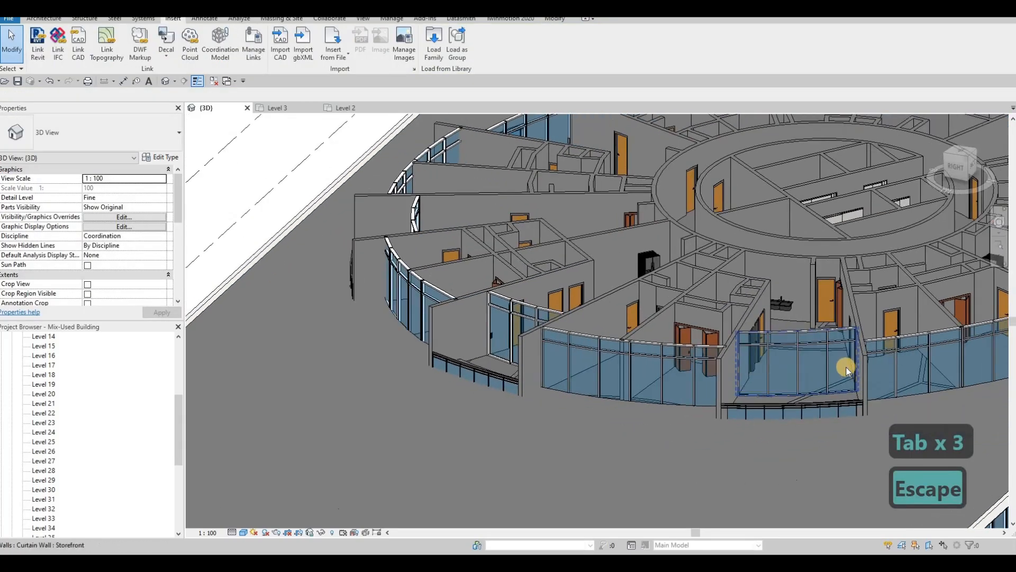
At the following balcony, change the rightmost large glazed panel to the M_Door-Curtain-Wall-Single-Glass door
key("Tab")
key("Tab")
left_click(829, 359)
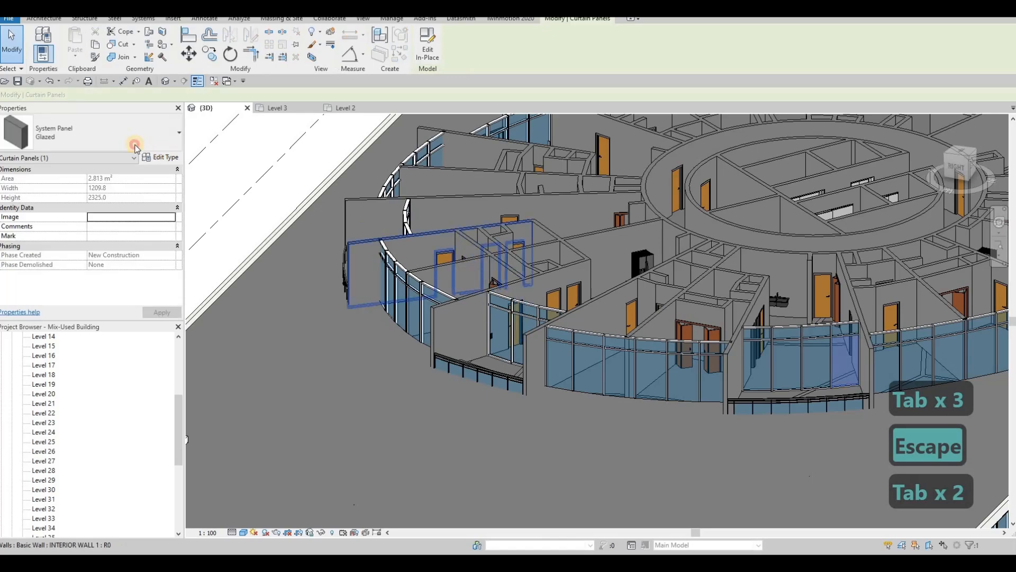
left_click(80, 135)
left_click(38, 253)
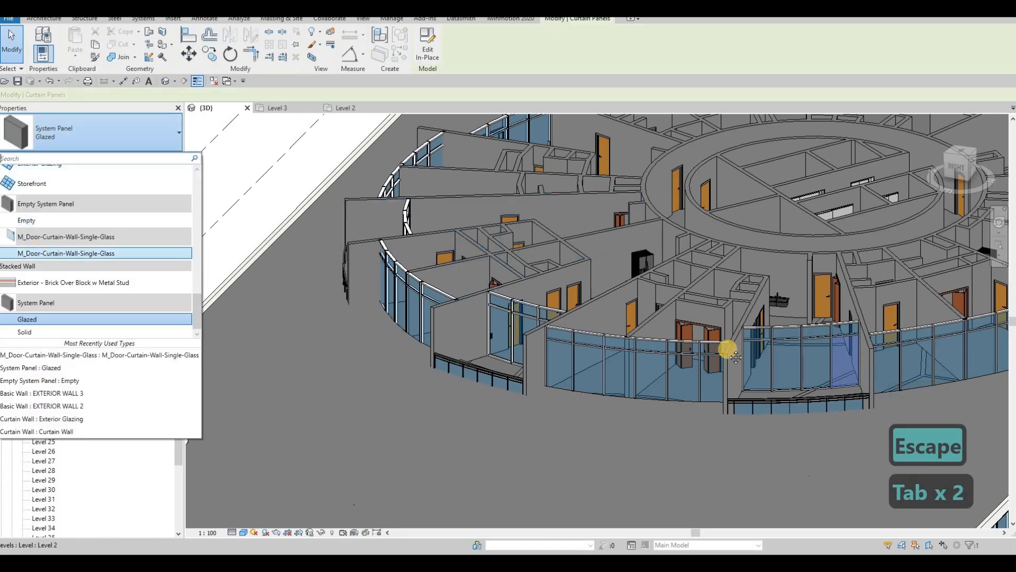
Open the Level 3 floor plan and flip unit 49's balcony door to swing into the room
middle_click_drag(767, 351, 288, 115, "shift")
key("Escape")
left_click(286, 111)
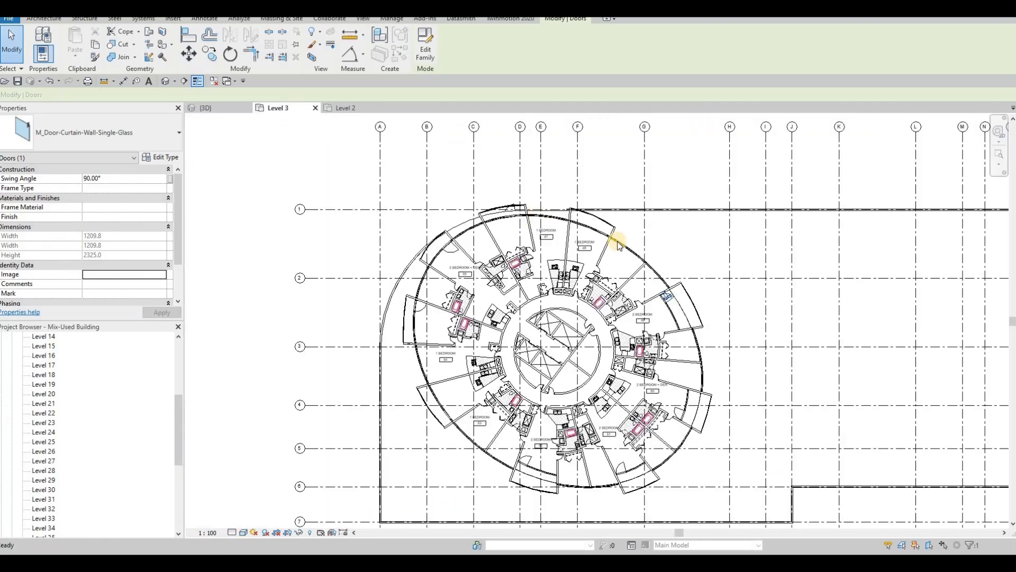
scroll(674, 307, "up", 4)
key("Escape")
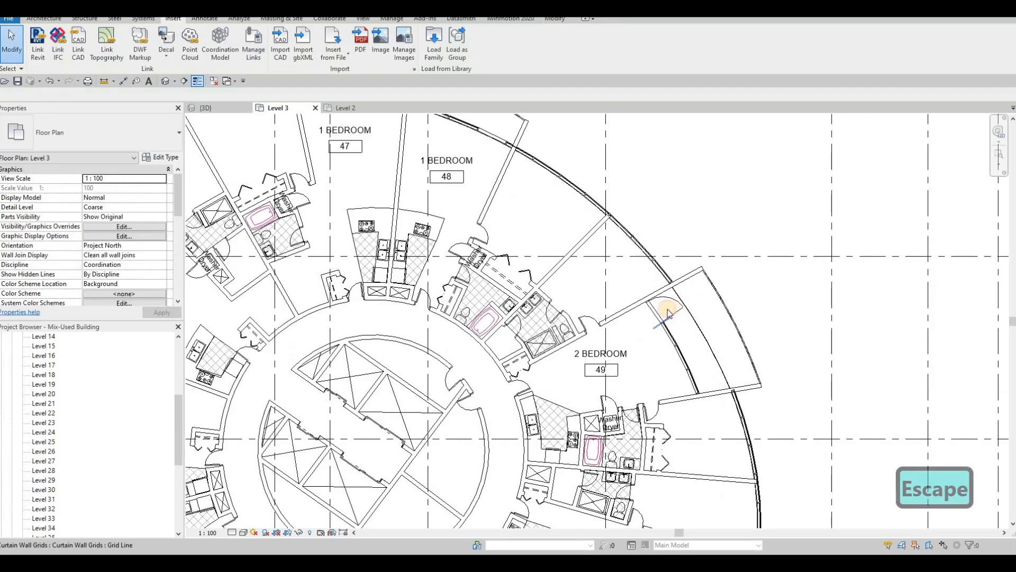
left_click(666, 308)
left_click(648, 313)
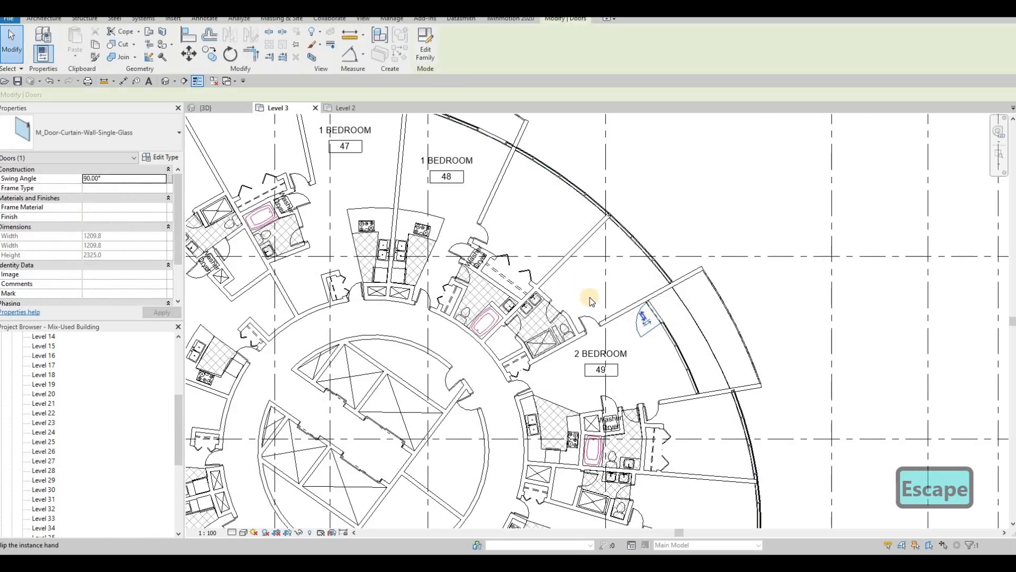
Flip unit 50's balcony door to swing out onto the balcony, and flip unit 49's balcony door back outward
scroll(656, 355, "down", 5)
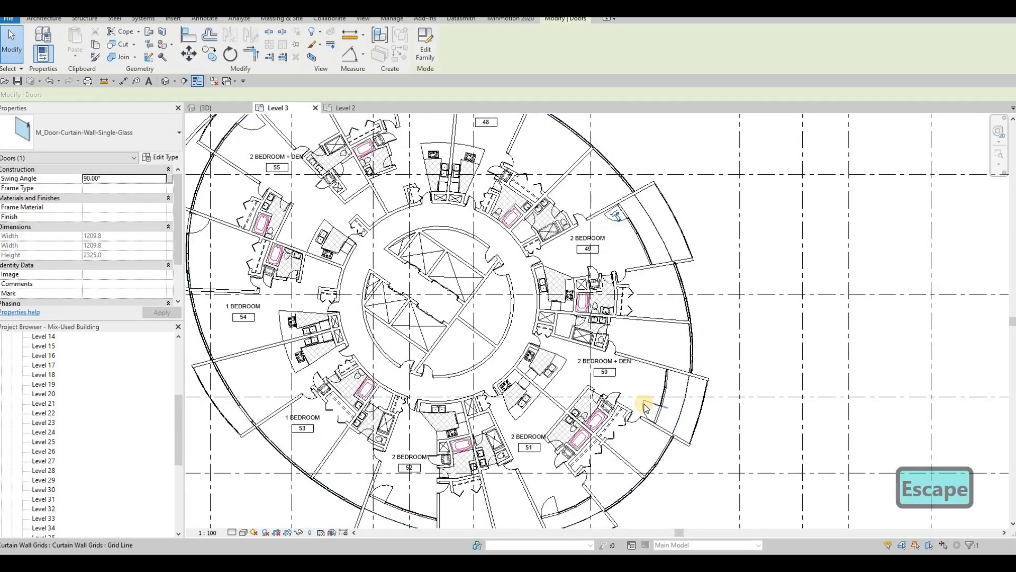
scroll(644, 408, "up", 3)
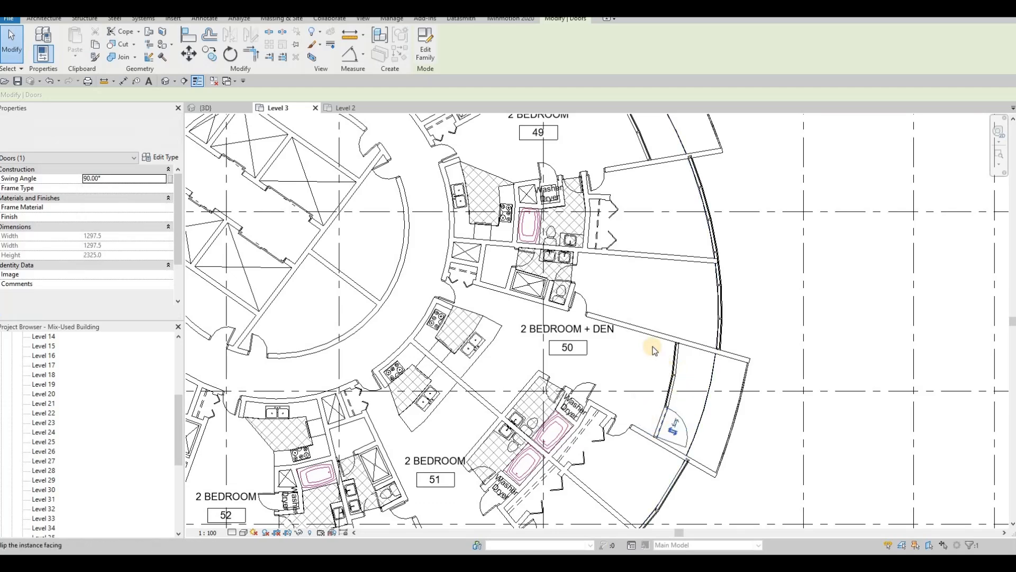
scroll(614, 379, "down", 2)
scroll(591, 239, "down", 1)
scroll(593, 233, "up", 2)
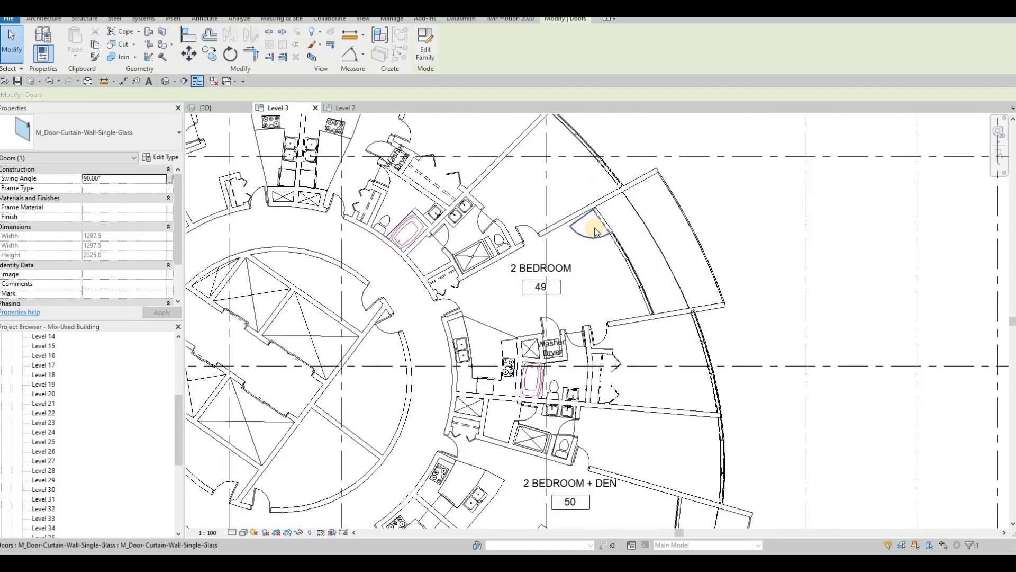
scroll(591, 237, "down", 3)
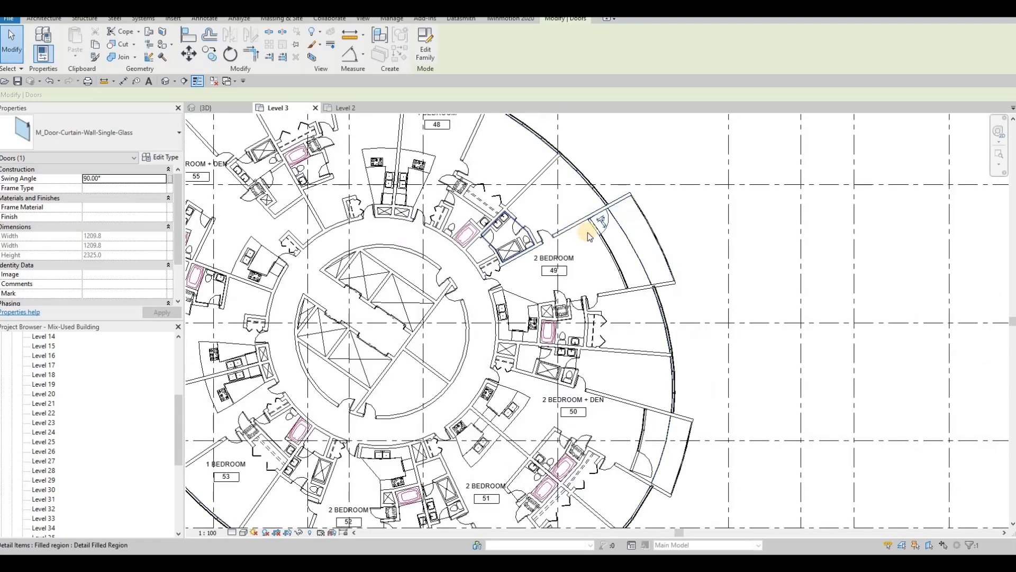
Flip the facing of the curtain wall door at unit 47's balcony so it swings into the room
scroll(683, 416, "up", 3)
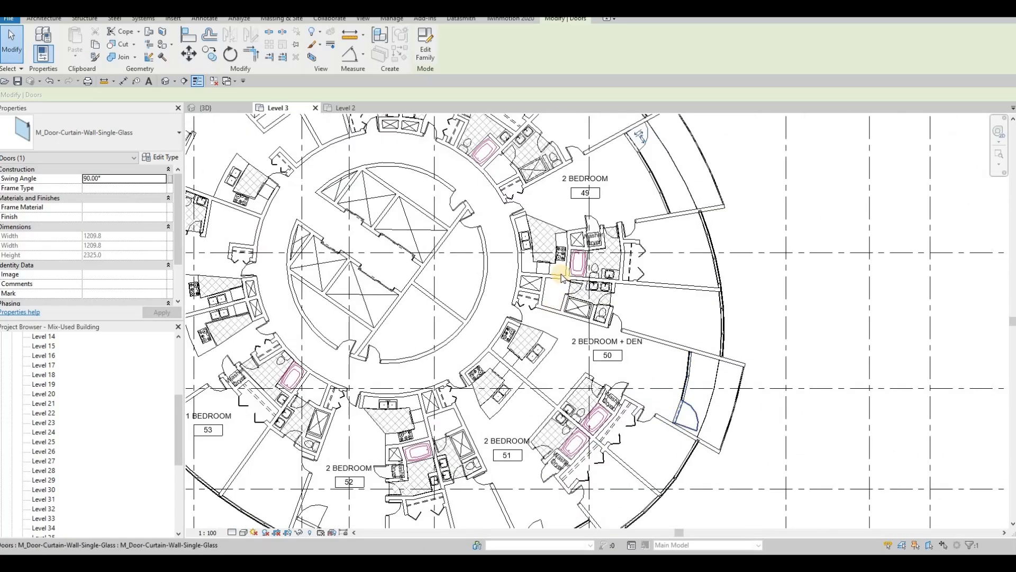
middle_click_drag(491, 223, 615, 323)
scroll(595, 238, "down", 1)
middle_click_drag(500, 119, 625, 259)
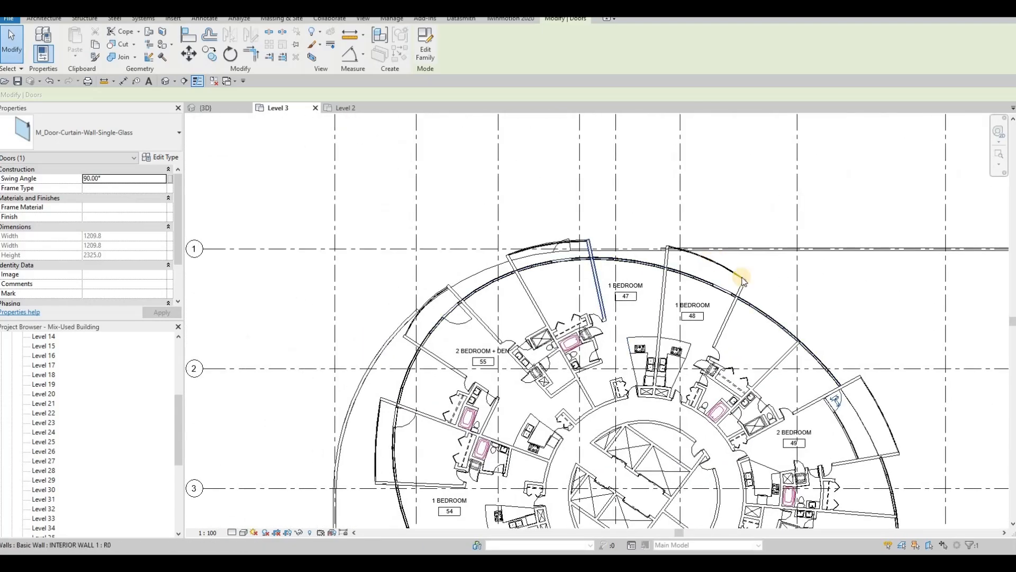
scroll(699, 262, "up", 4)
scroll(636, 258, "down", 3)
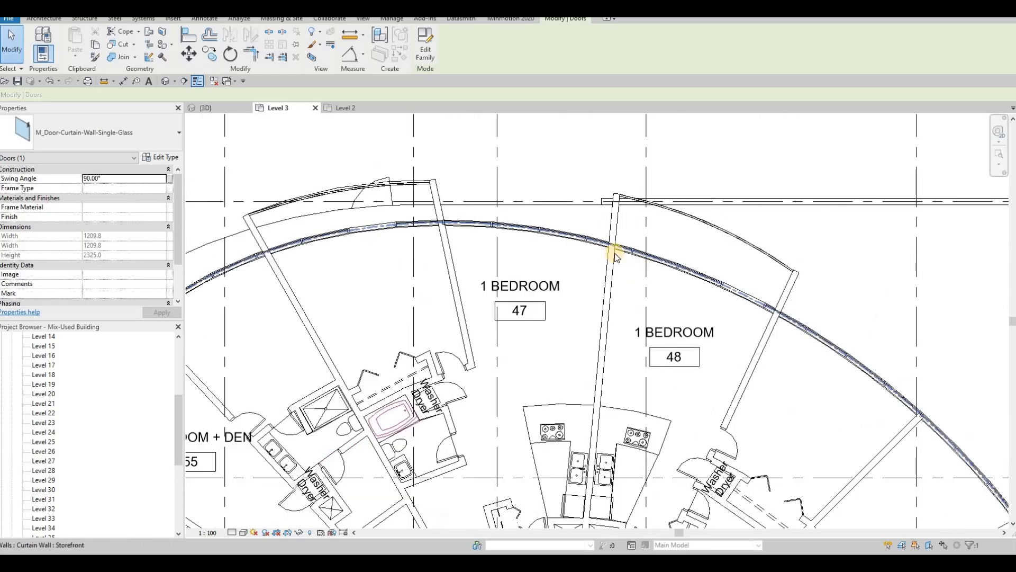
scroll(485, 234, "down", 3)
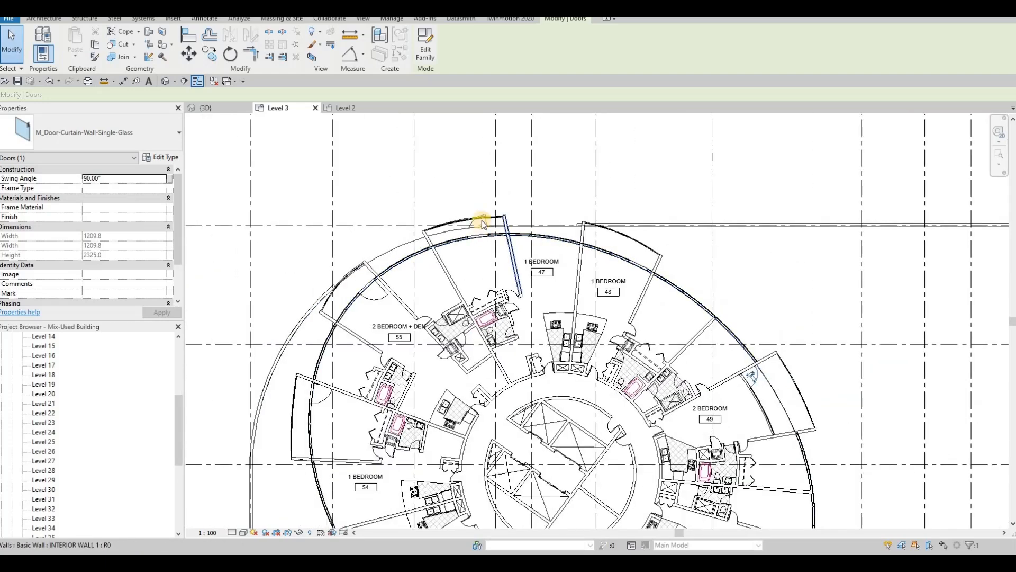
scroll(484, 217, "up", 3)
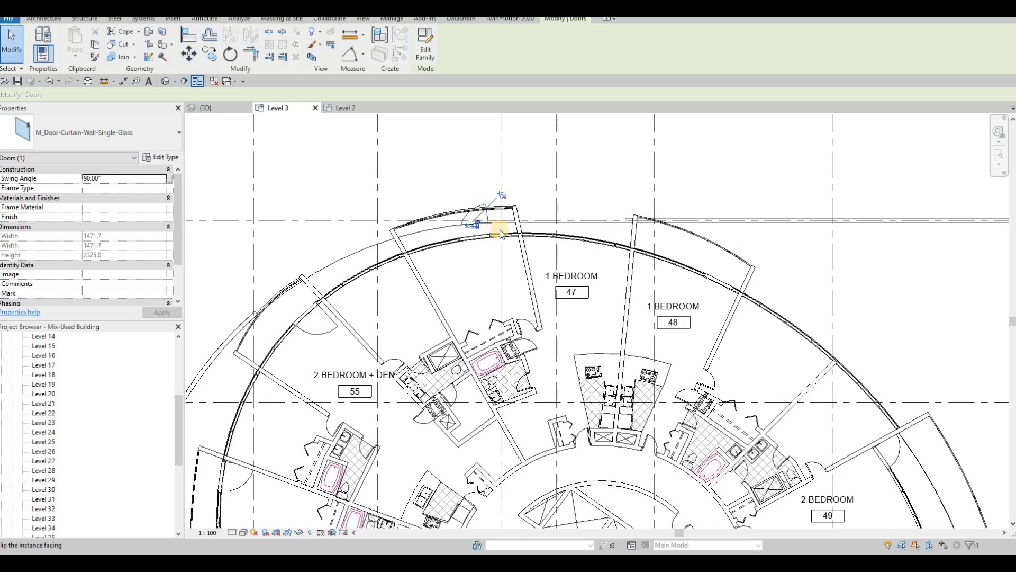
left_click(500, 233)
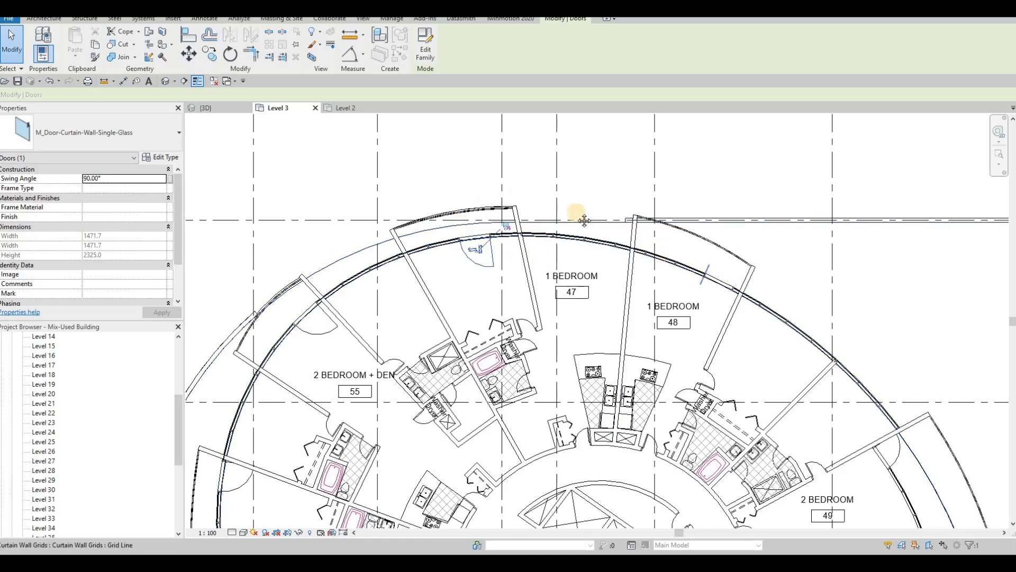
Flip the facing of the curtain wall balcony doors at units 48, 49 and 50 so they swing into the rooms
middle_click_drag(584, 220, 581, 192)
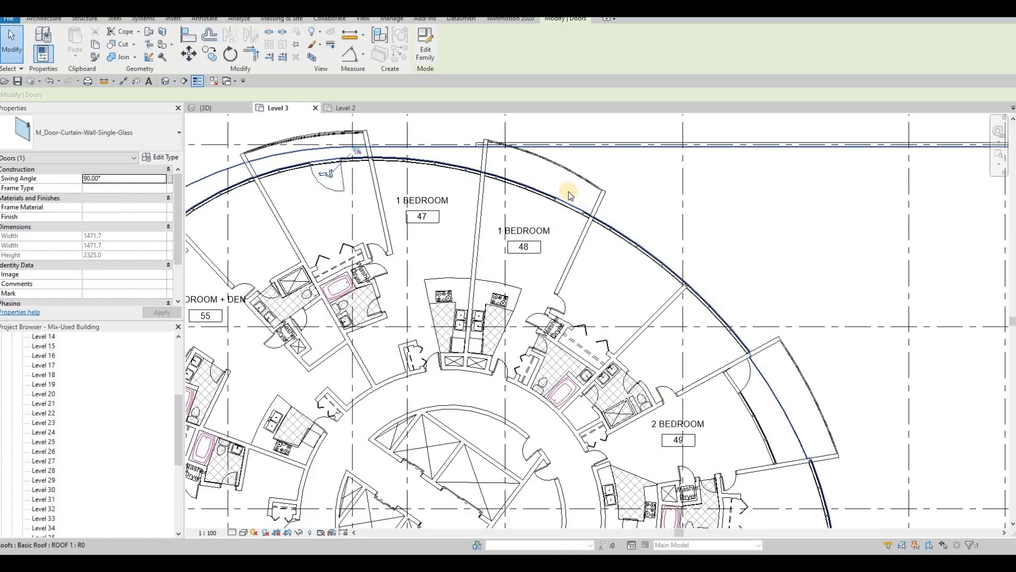
left_click(577, 197)
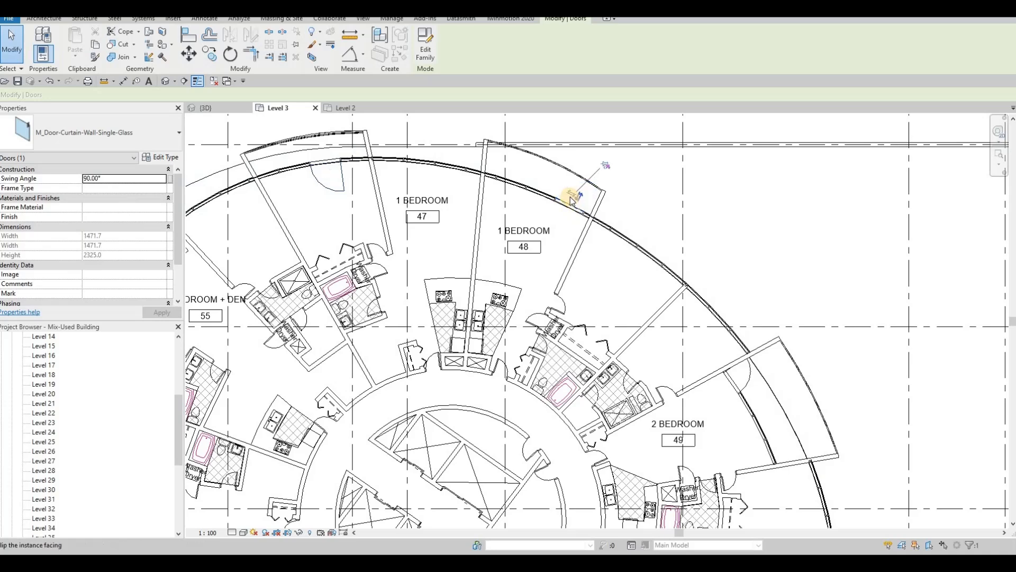
key("space")
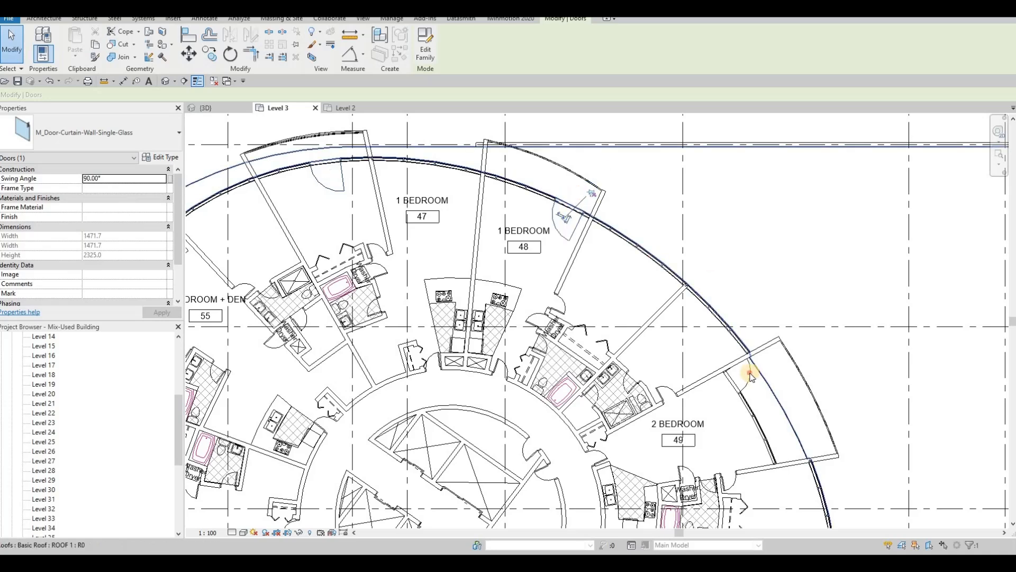
key("space")
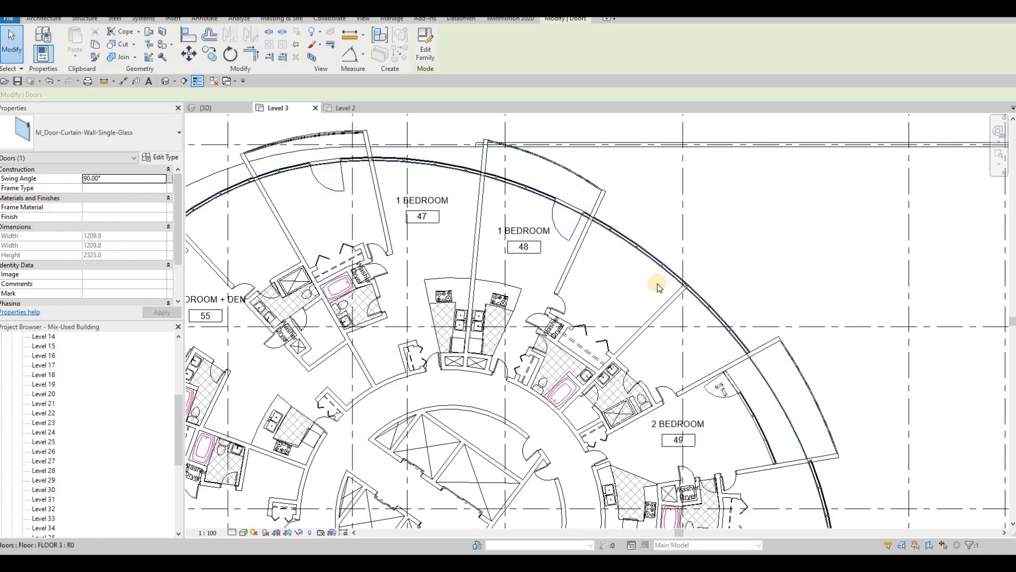
scroll(658, 284, "down", 1)
middle_click_drag(658, 285, 560, 138)
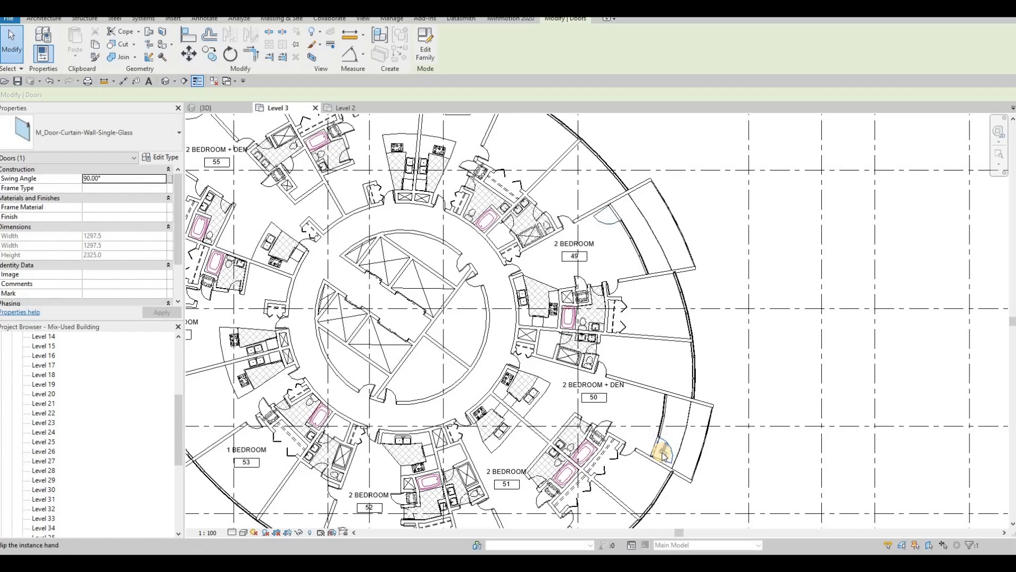
key("space")
Flip the hand of the curtain wall balcony doors at units 51 and 52 so they hinge beside the party walls
scroll(520, 444, "up", 1)
middle_click_drag(520, 444, 583, 229)
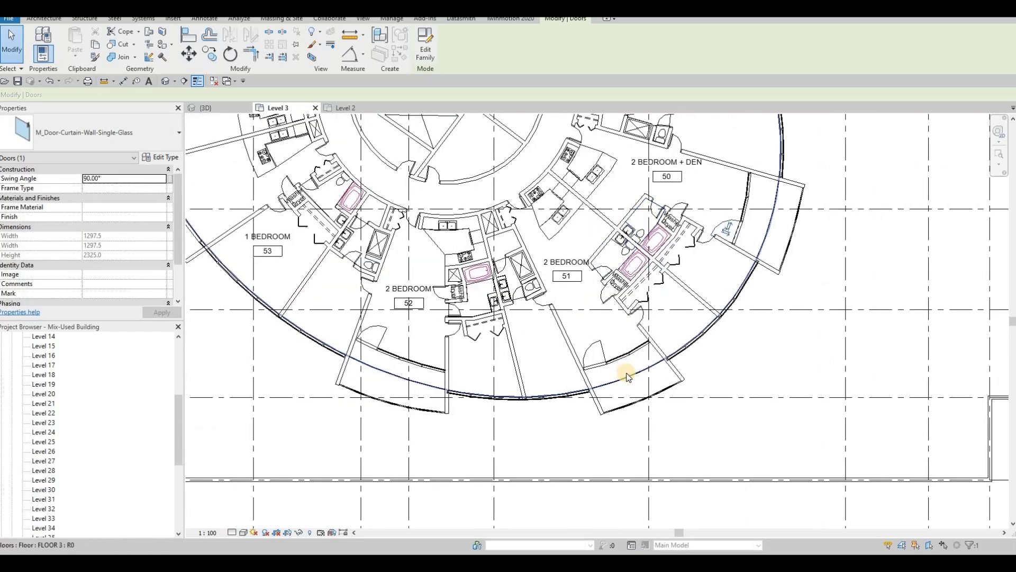
scroll(557, 315, "up", 3)
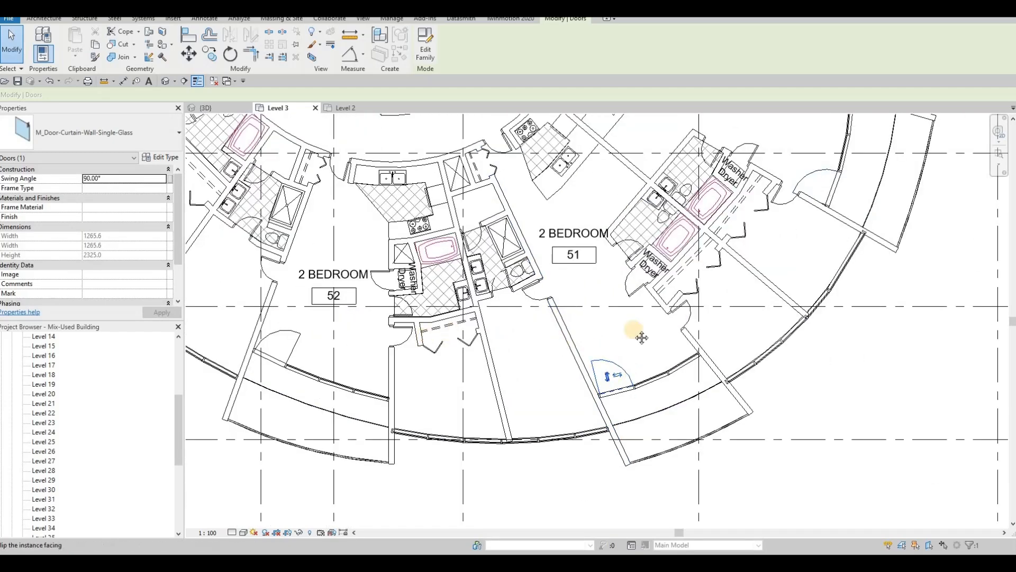
scroll(538, 344, "down", 1)
middle_click_drag(539, 345, 747, 339)
left_click(530, 345)
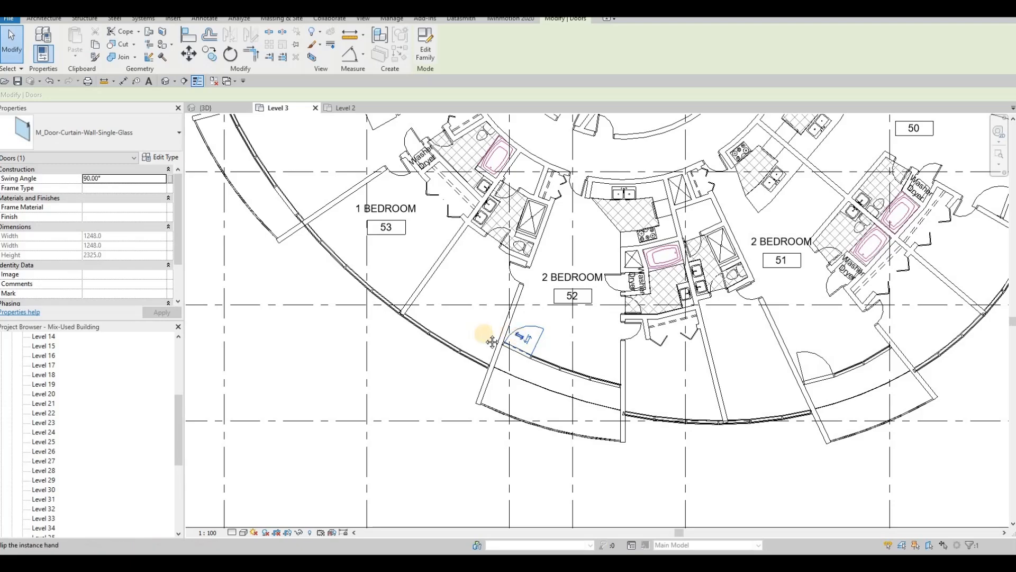
key("space")
Flip the curtain wall door at unit 53's balcony so it swings into the room
middle_click_drag(499, 307, 585, 343)
scroll(584, 343, "down", 3)
middle_click_drag(446, 124, 498, 166)
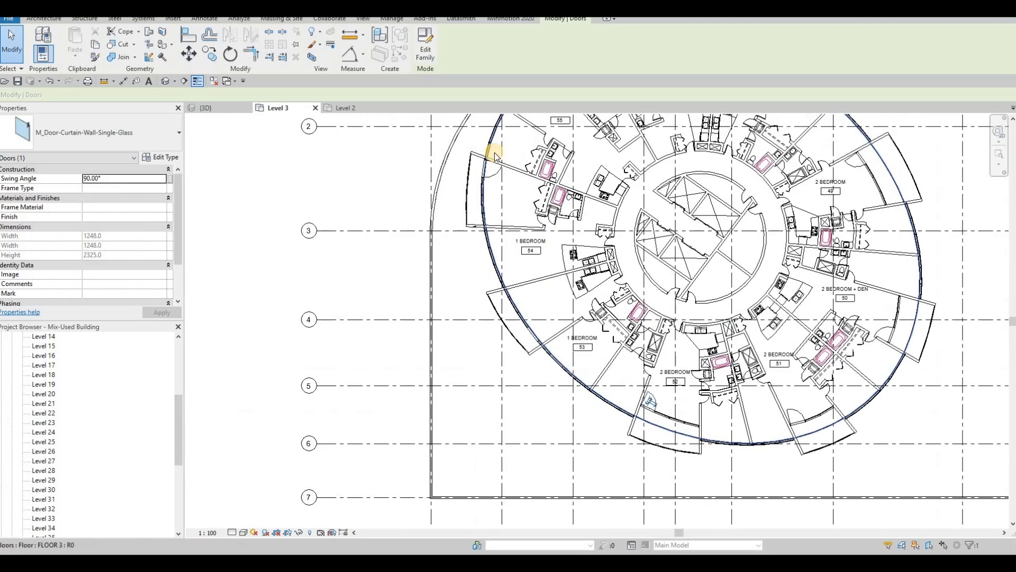
scroll(493, 238, "up", 1)
middle_click_drag(537, 240, 551, 414)
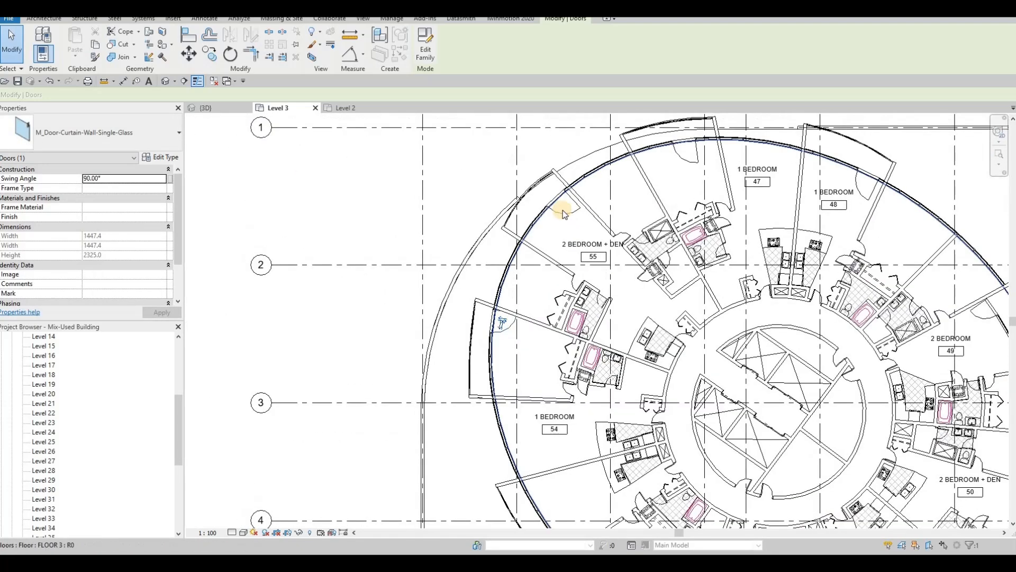
scroll(587, 173, "down", 1)
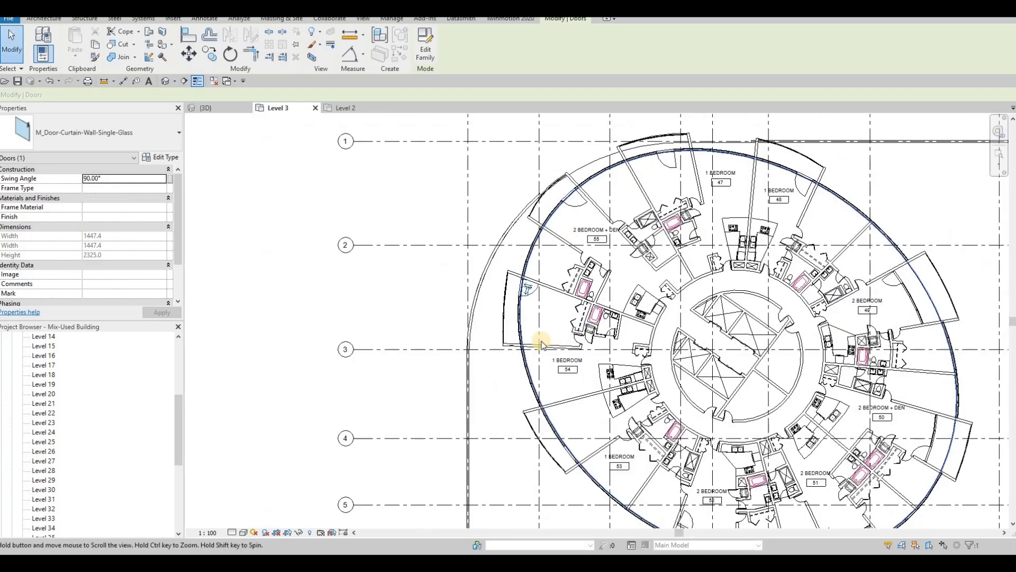
middle_click_drag(542, 344, 500, 286)
scroll(518, 385, "up", 2)
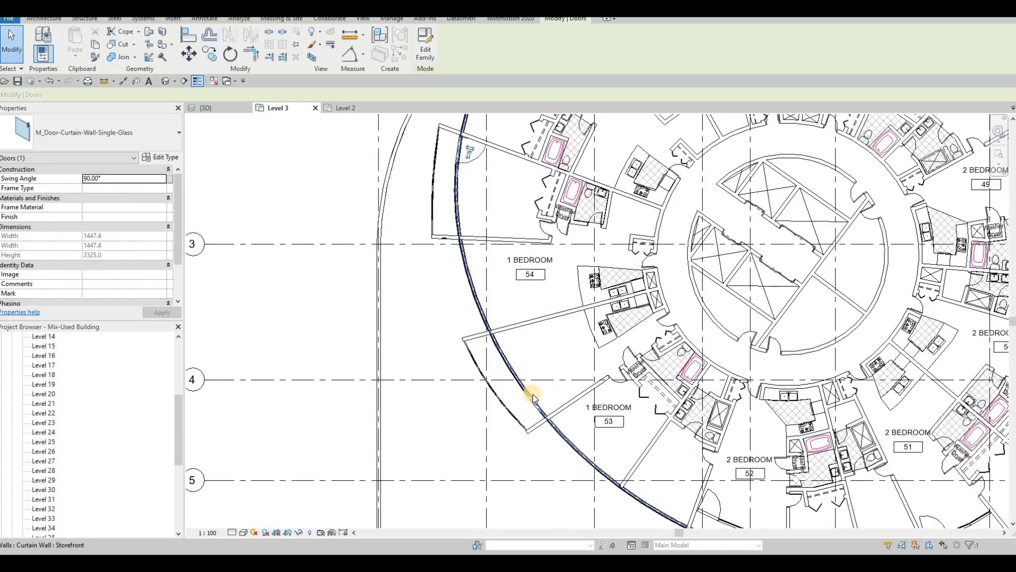
key("Tab")
key("Tab")
left_click(533, 398)
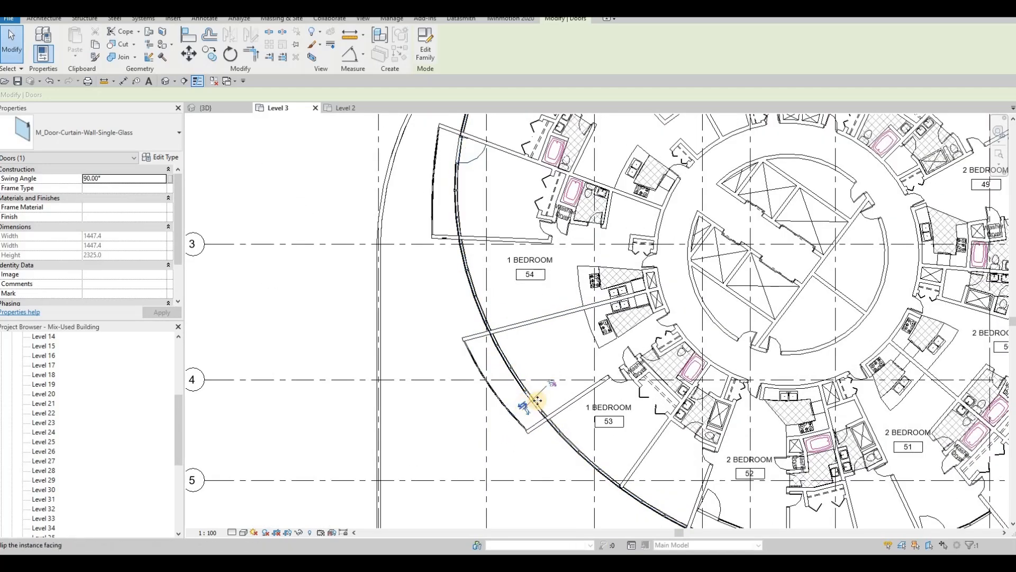
left_click(524, 406)
left_click(543, 396)
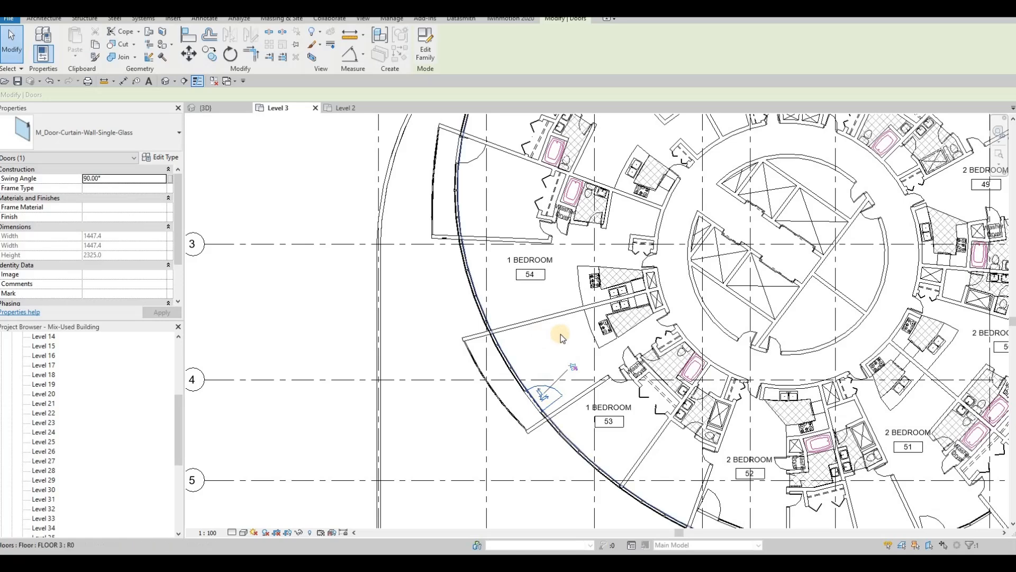
scroll(560, 334, "down", 2)
key("Escape")
key("Escape")
Examine the Level 3 balconies and the exterior wall around them in the 3D view, and return to the Level 3 plan
middle_click_drag(603, 313, 466, 277)
scroll(466, 281, "down", 1)
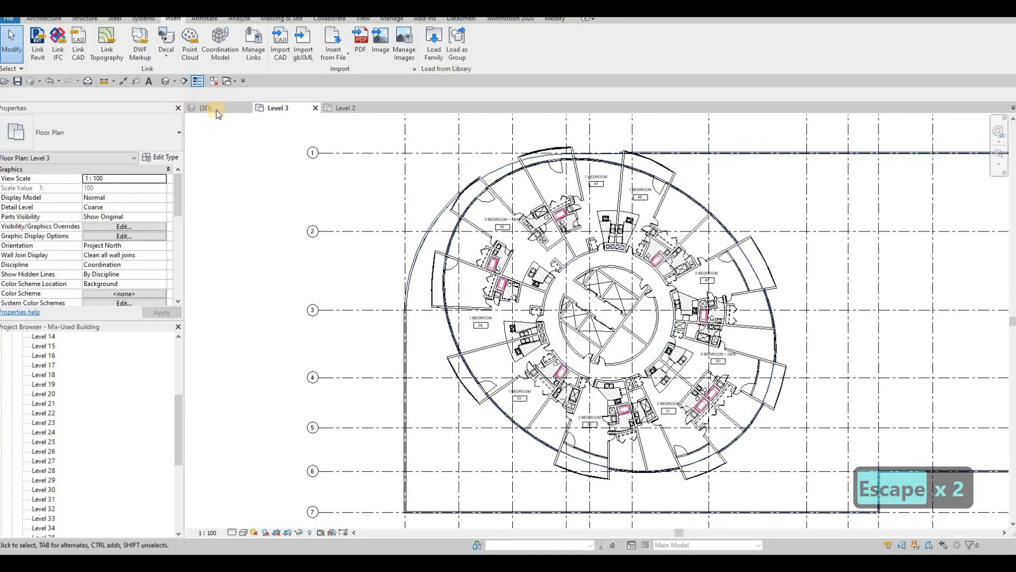
scroll(561, 286, "down", 1)
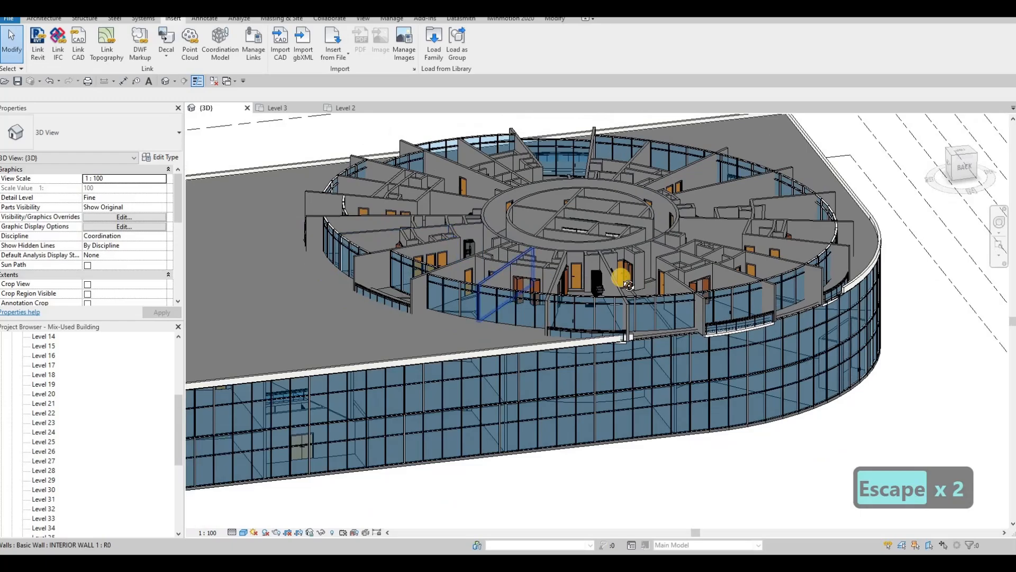
scroll(619, 277, "up", 1)
middle_click_drag(487, 275, 609, 323, "shift")
middle_click_drag(657, 347, 852, 316, "shift")
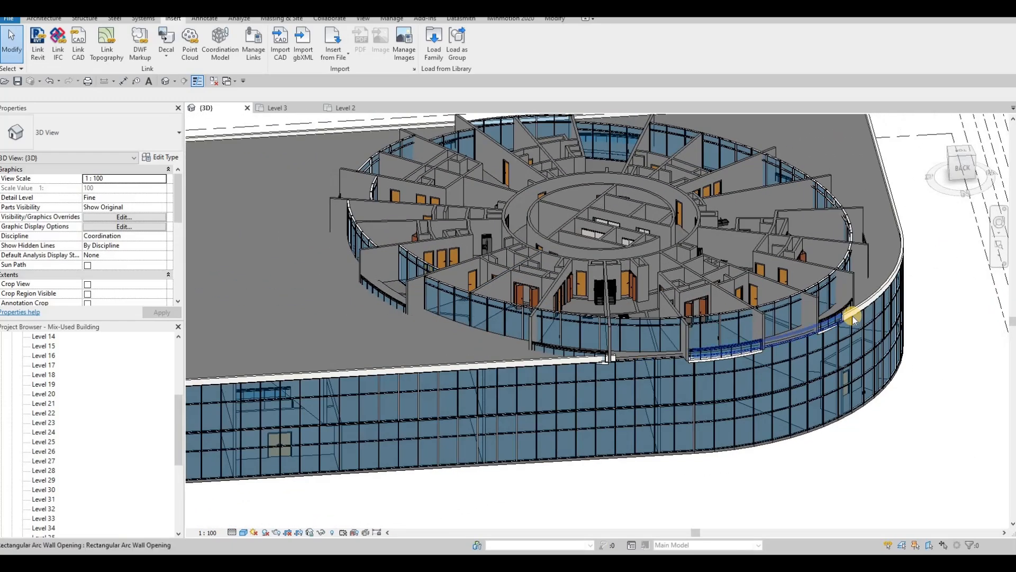
left_click(285, 109)
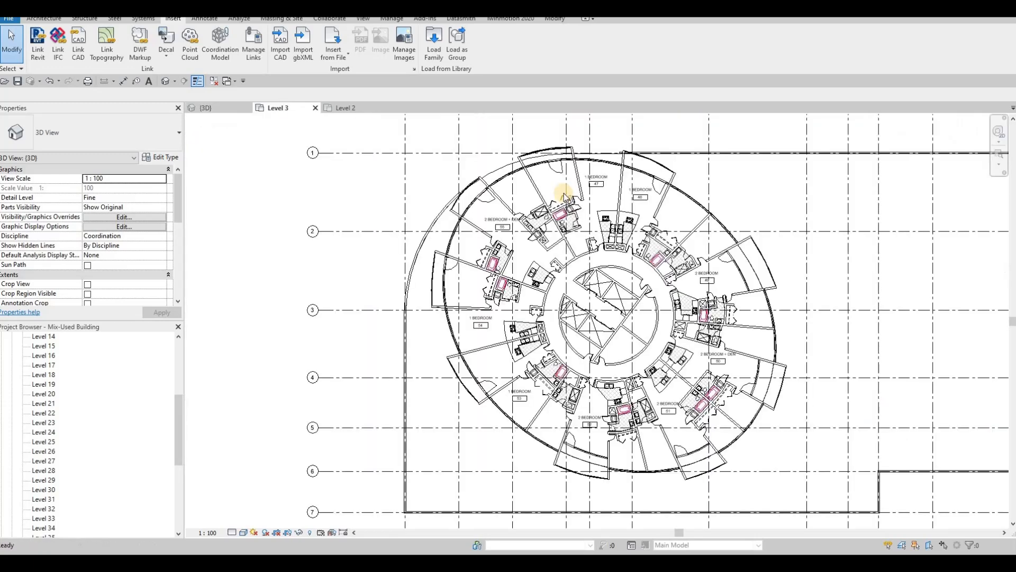
left_click(656, 153)
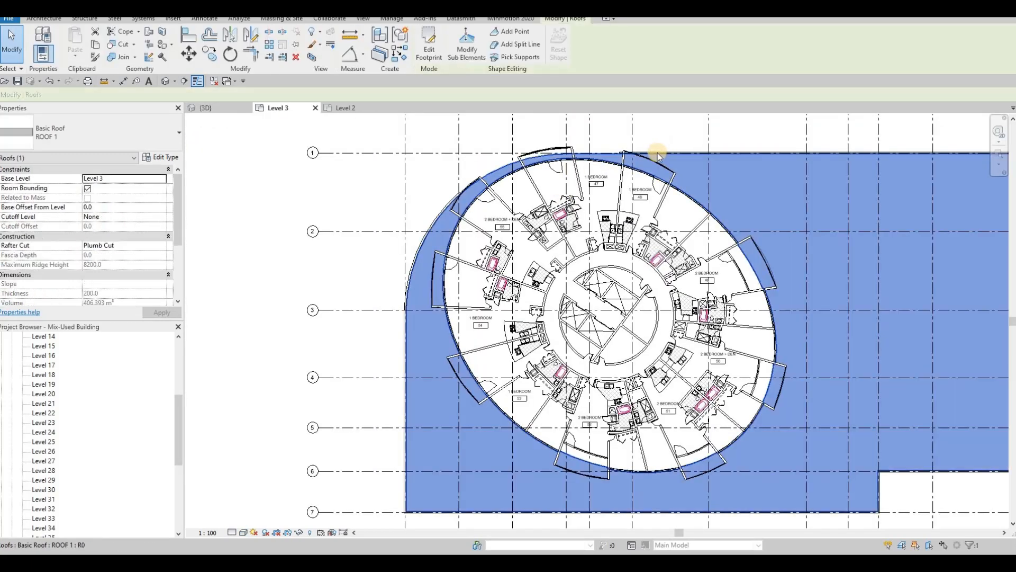
key("Escape")
left_click(656, 154)
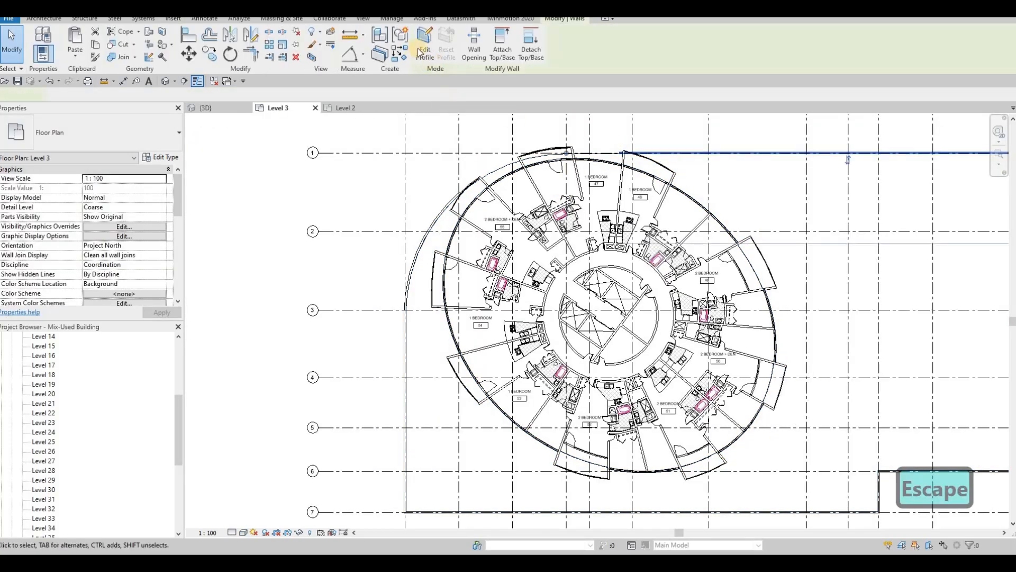
left_click(425, 53)
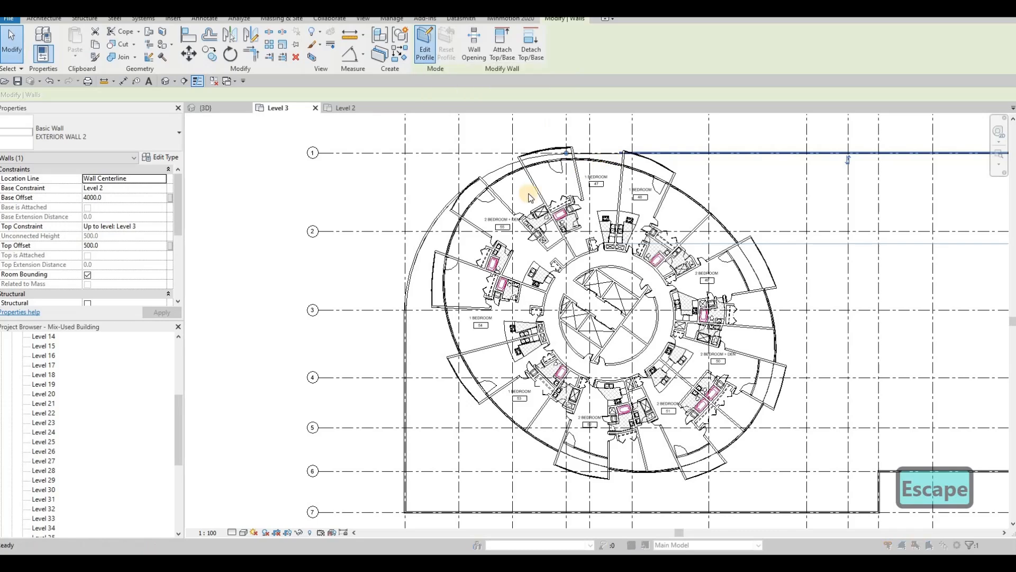
key("Escape")
key("Escape")
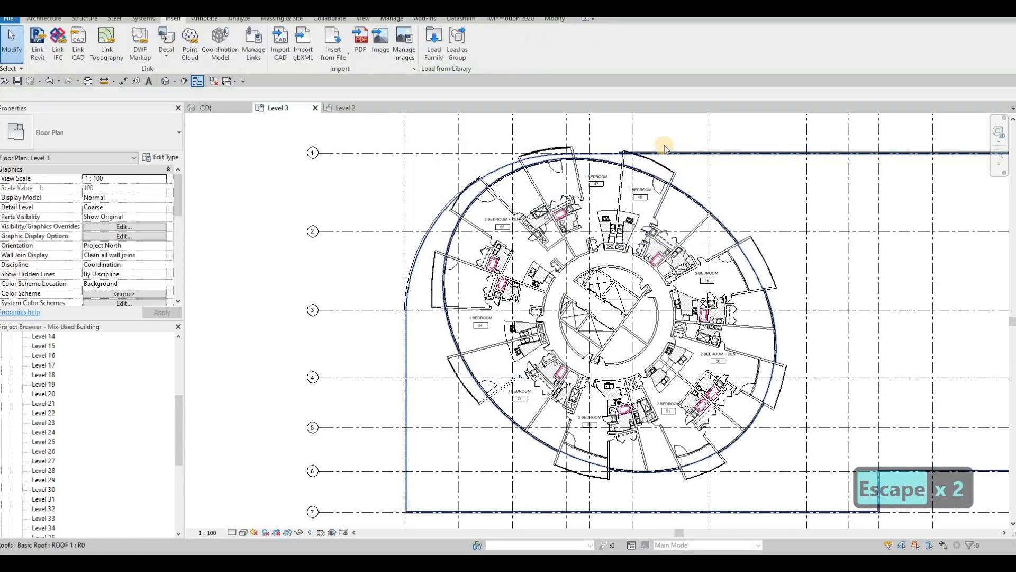
Try to stretch the end of the curved EXTERIOR WALL 2 along the arc at unit 55's balcony
left_click(633, 149)
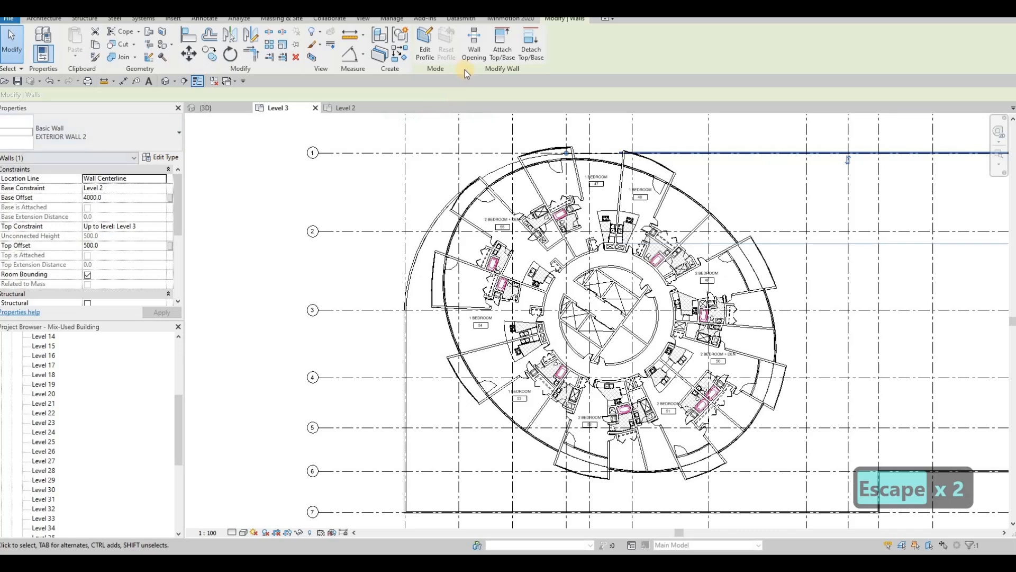
scroll(617, 175, "up", 3)
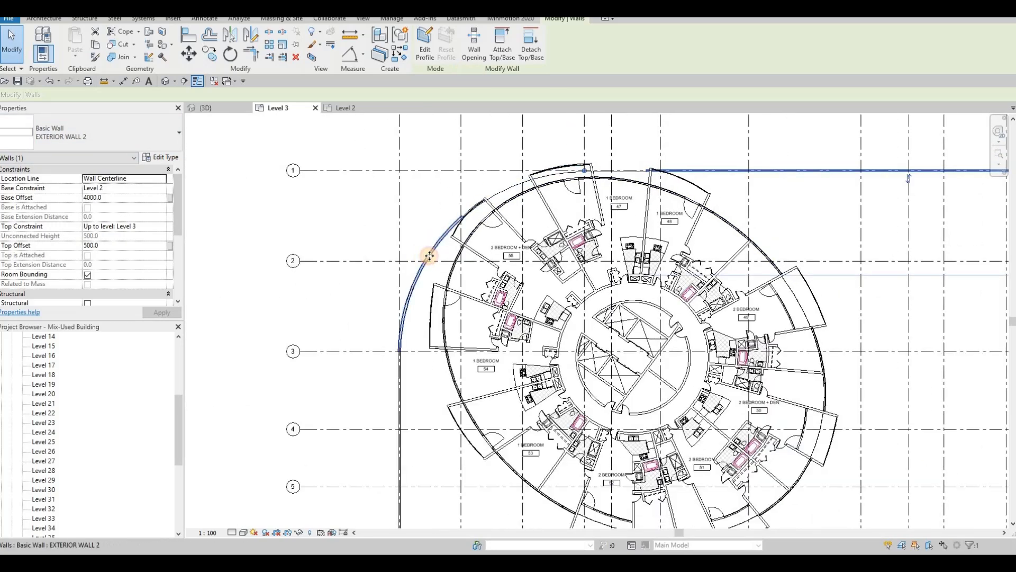
left_click(457, 229)
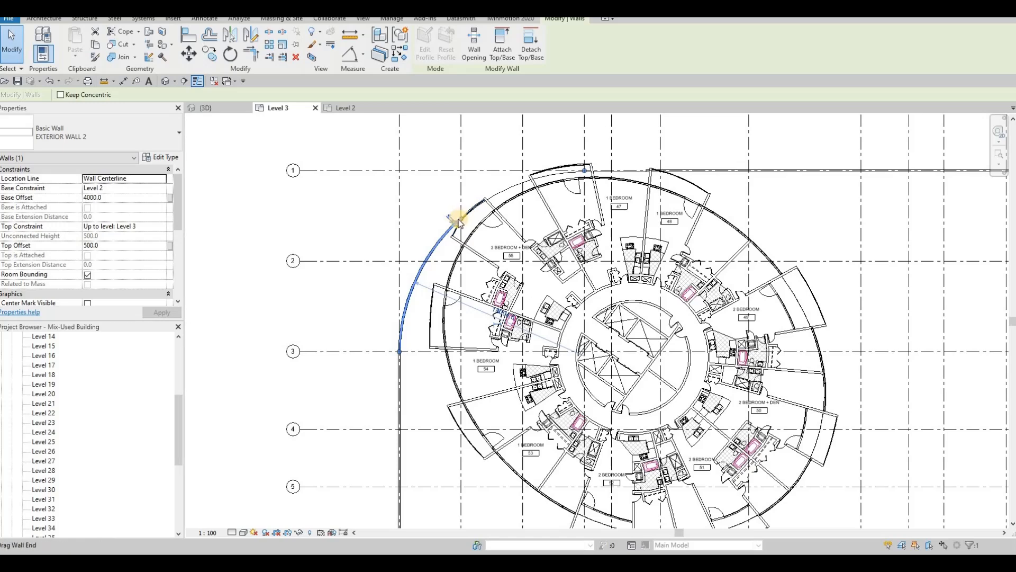
key("r")
key("s")
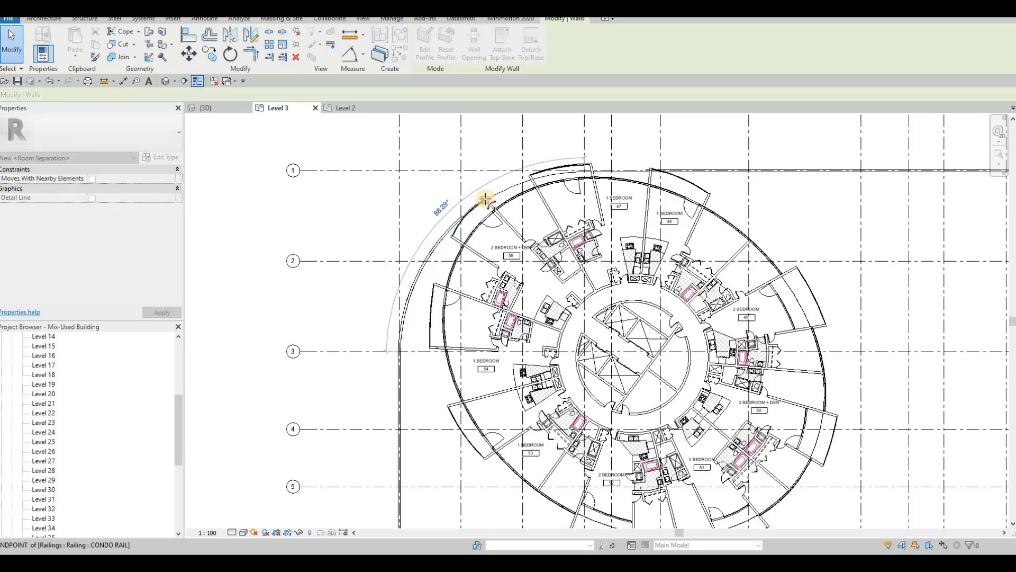
key("Escape")
key("Escape")
left_click(470, 205)
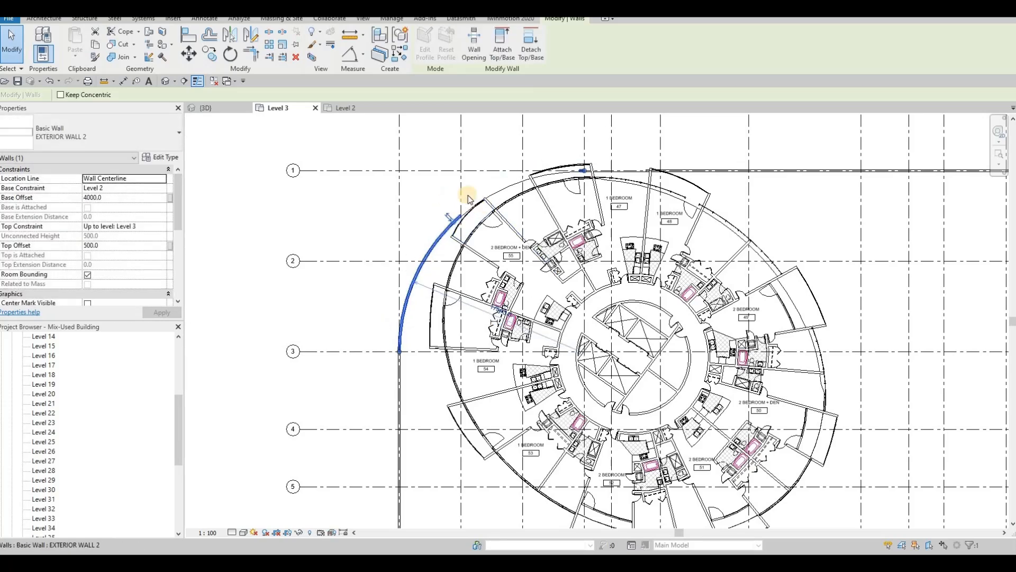
scroll(466, 229, "up", 4)
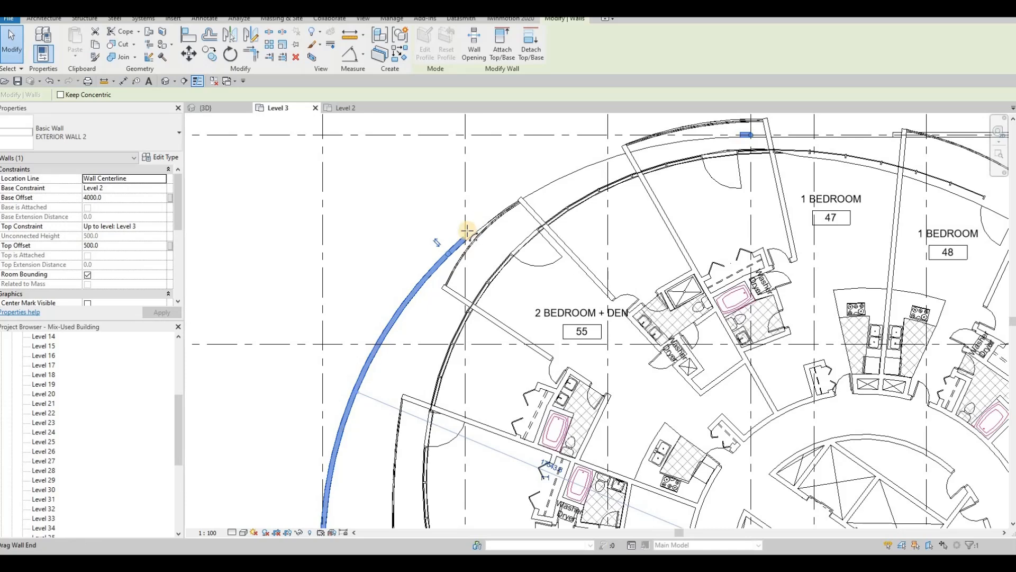
left_click_drag(467, 231, 466, 229)
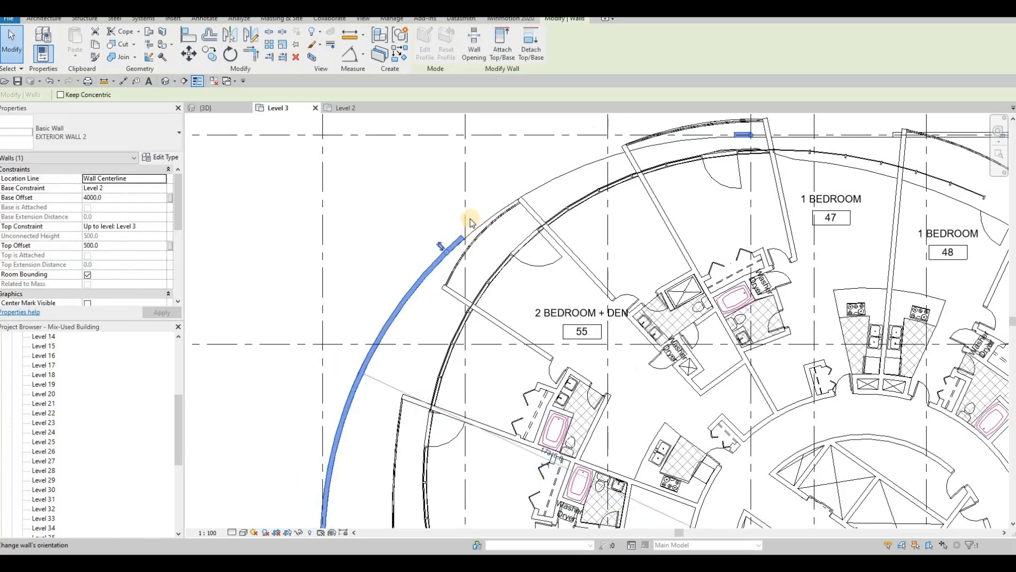
Undo the last two changes to the curved exterior wall
key("Escape")
key("Escape")
key("ctrl+z")
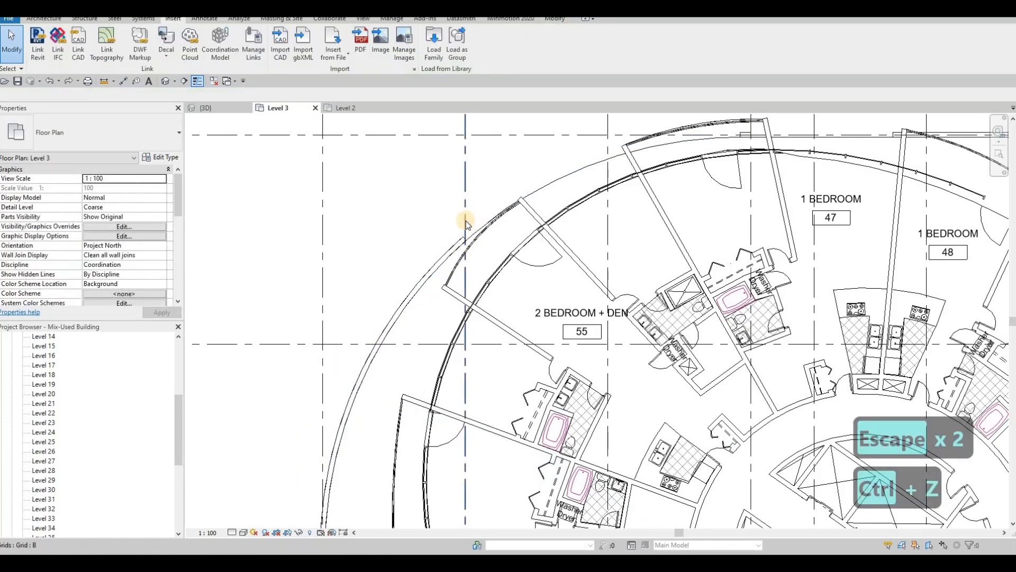
key("ctrl+z")
Inspect the rectangular arc wall opening in plan and the adjoining curved and straight EXTERIOR WALL 2 segments in the 3D view
scroll(465, 219, "down", 4)
scroll(589, 176, "up", 3)
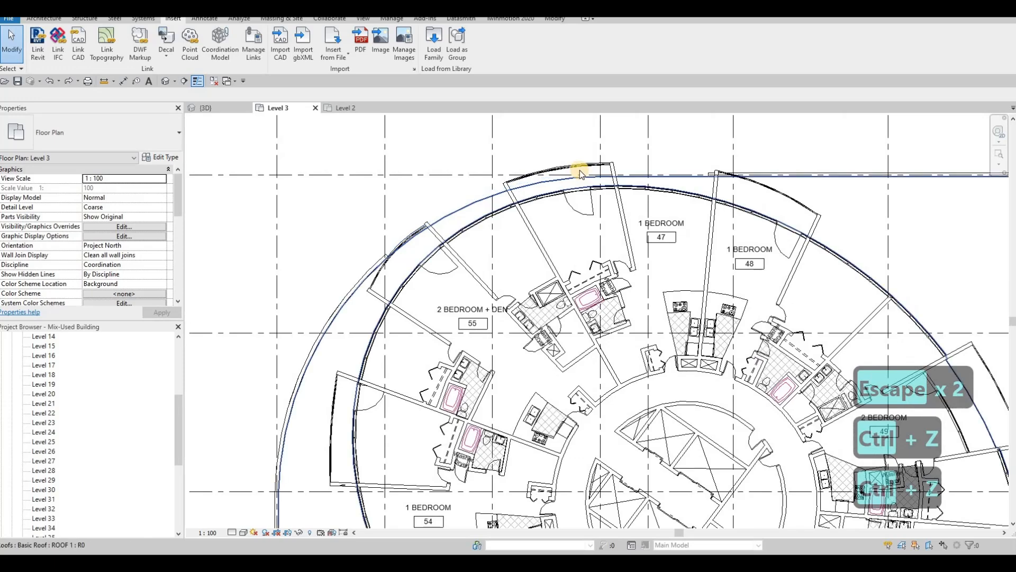
left_click(522, 174)
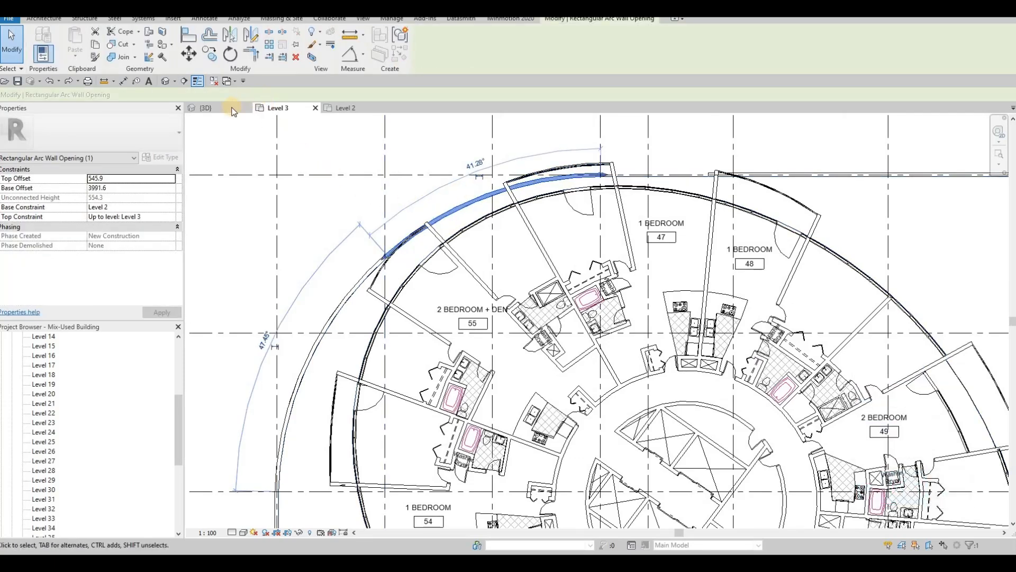
key("ctrl+Tab")
key("Escape")
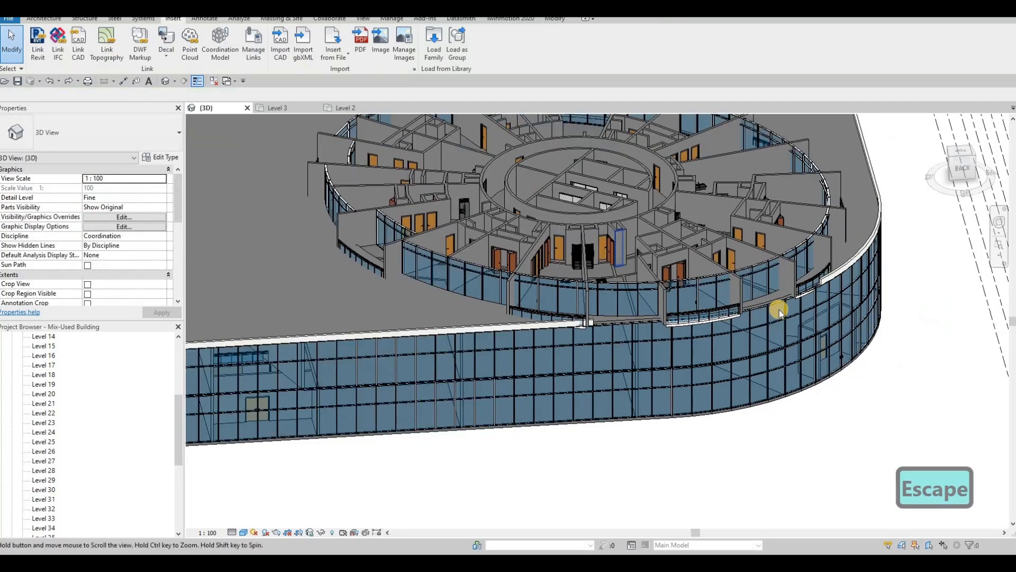
scroll(842, 261, "up", 2)
left_click(829, 252)
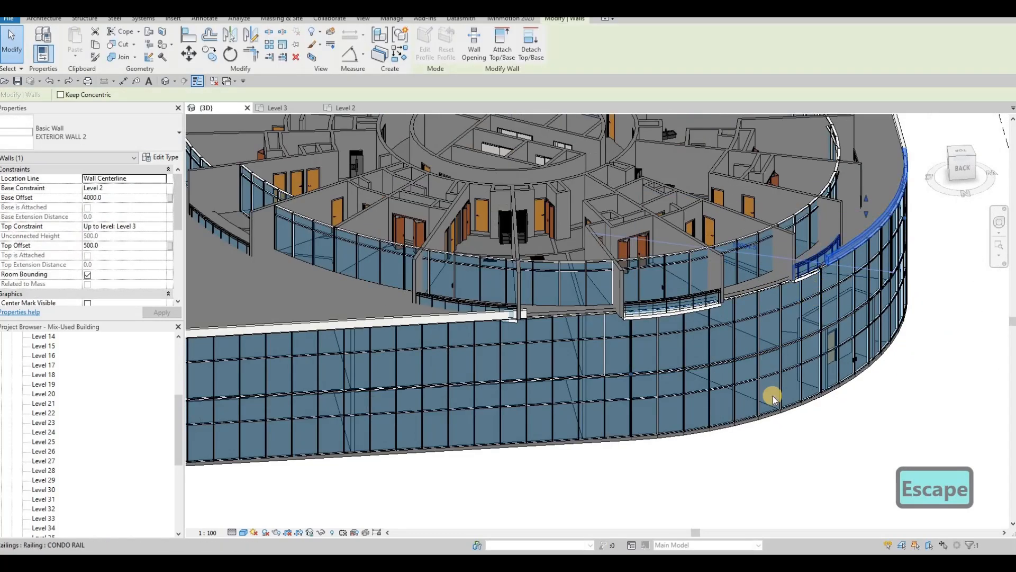
left_click(524, 310)
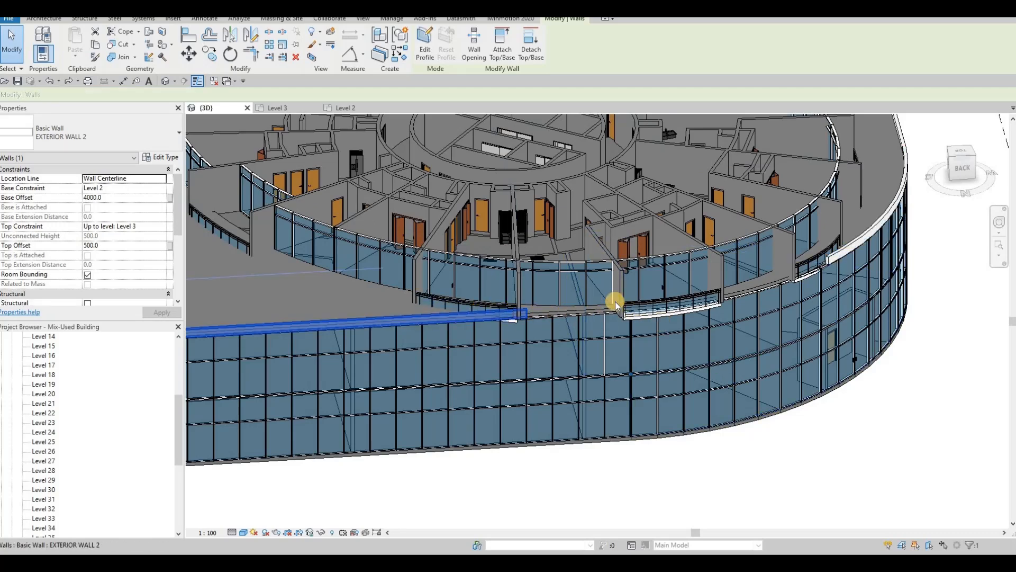
Inspect the profile sketch of the long straight EXTERIOR WALL 2 segment in the 3D view and finish the sketch
key("Escape")
key("Escape")
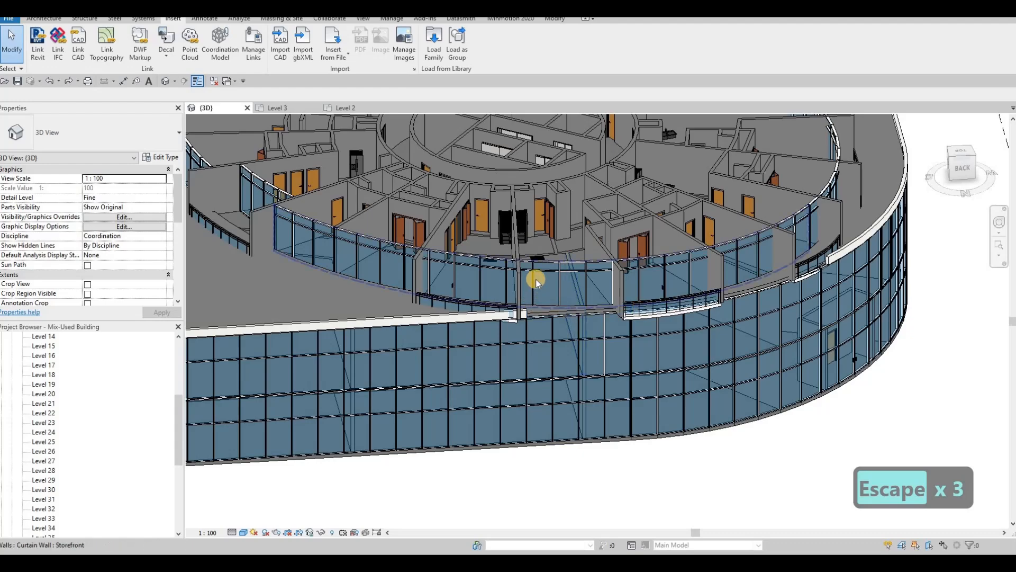
scroll(535, 279, "down", 5)
middle_click_drag(545, 272, 464, 196, "shift")
left_click(430, 223)
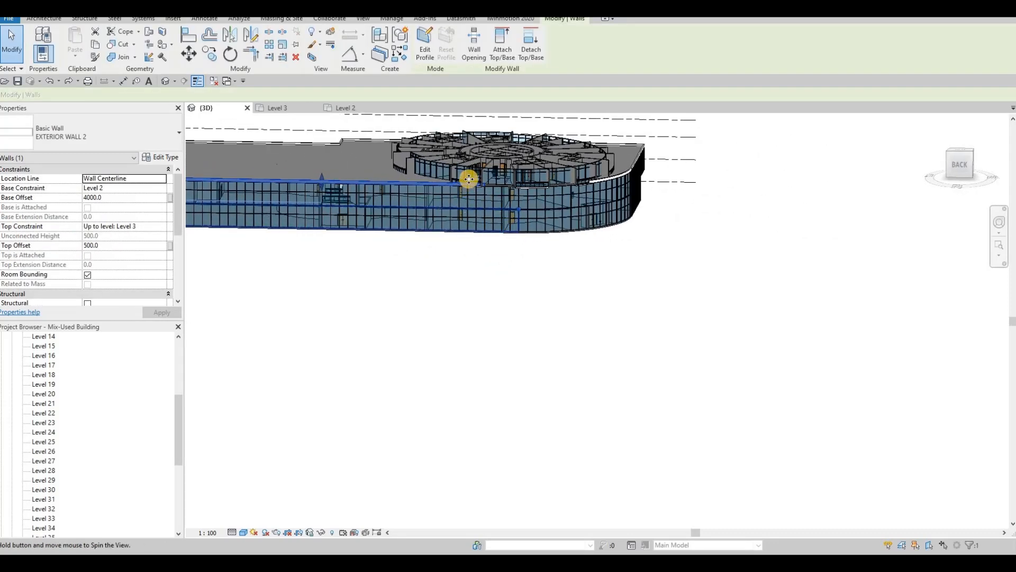
scroll(469, 179, "up", 2)
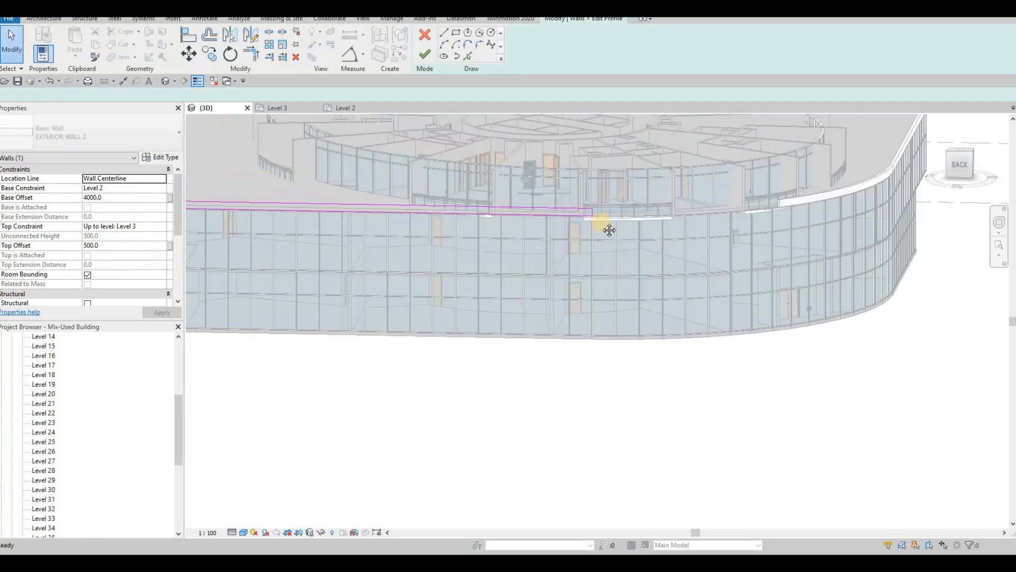
middle_click_drag(649, 172, 576, 179, "shift")
left_click(426, 56)
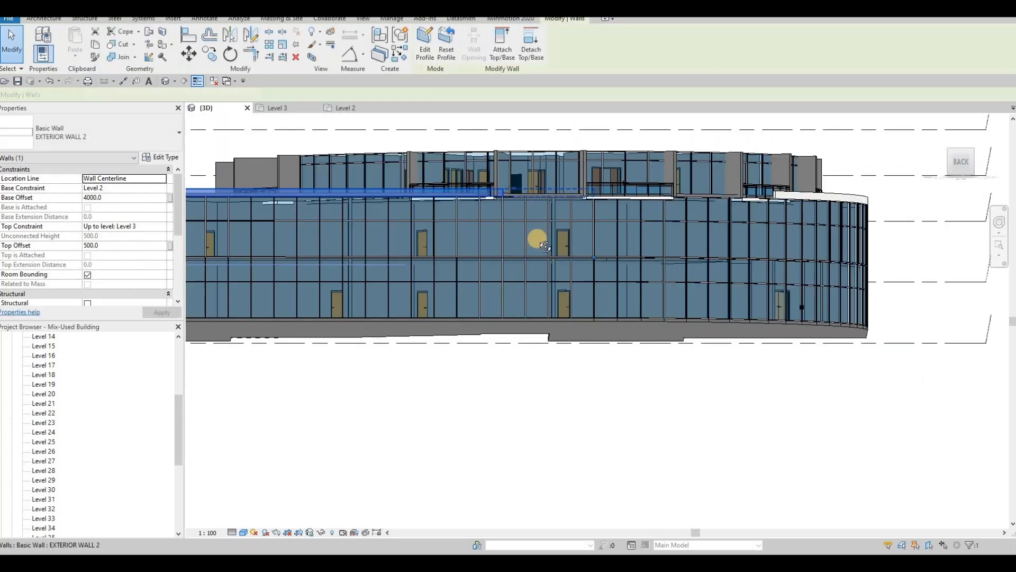
Reopen the straight exterior wall's profile, check how far its lower sketch line extends beside the balconies, and close the sketch
middle_click_drag(538, 237, 491, 182, "shift")
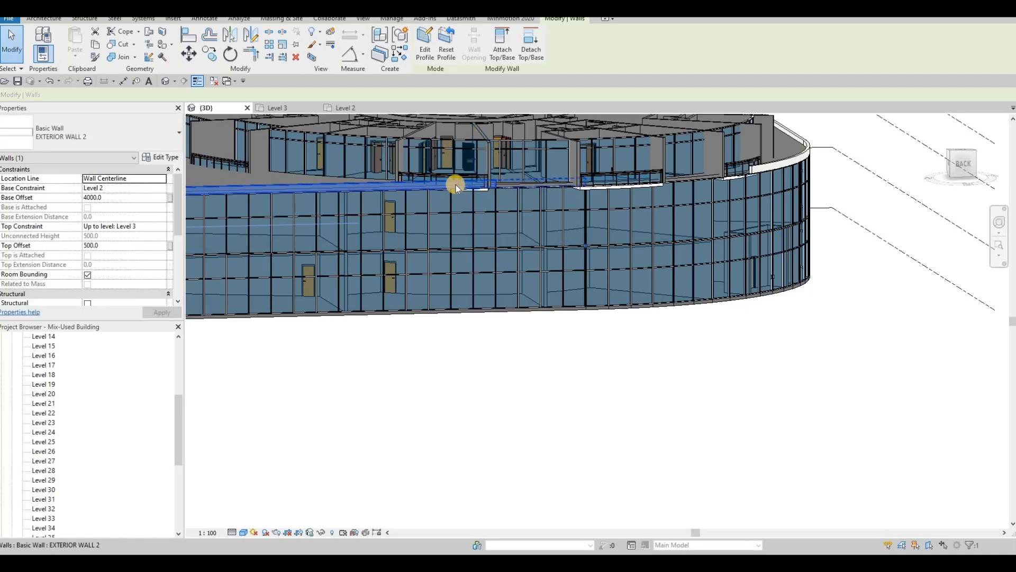
key("Escape")
key("Escape")
left_click(535, 185)
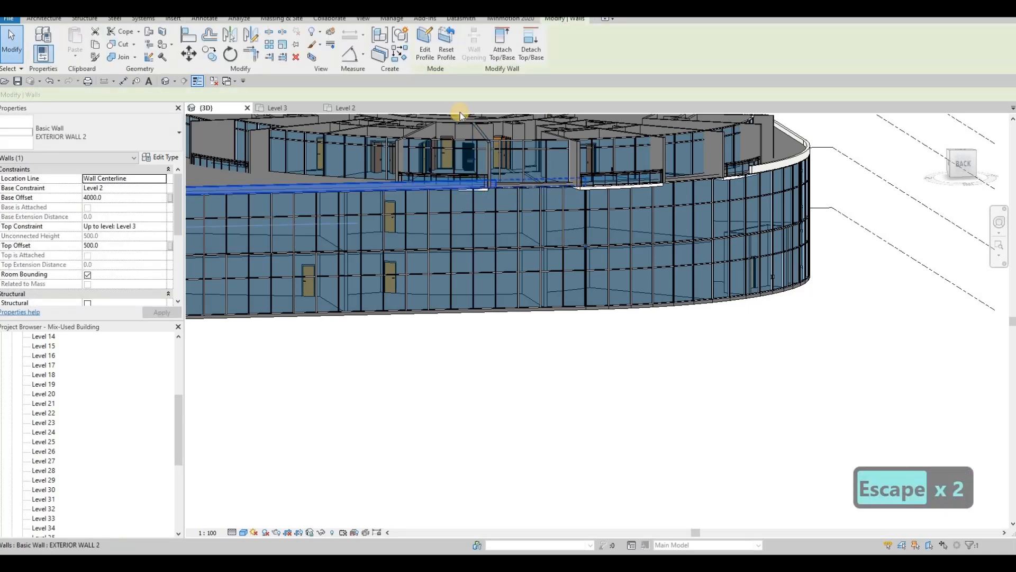
scroll(459, 112, "up", 1)
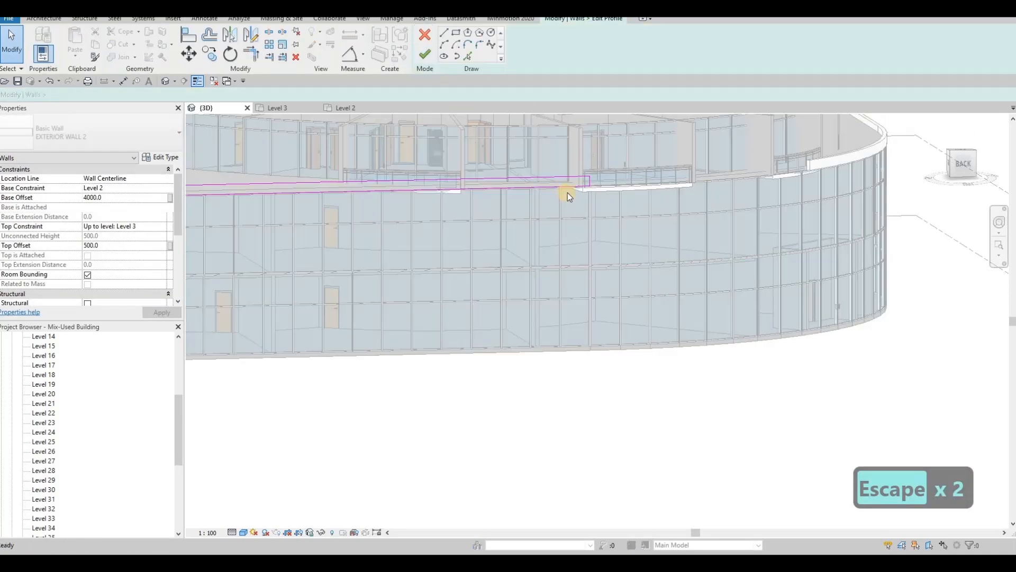
left_click(574, 183)
middle_click_drag(699, 238, 678, 224)
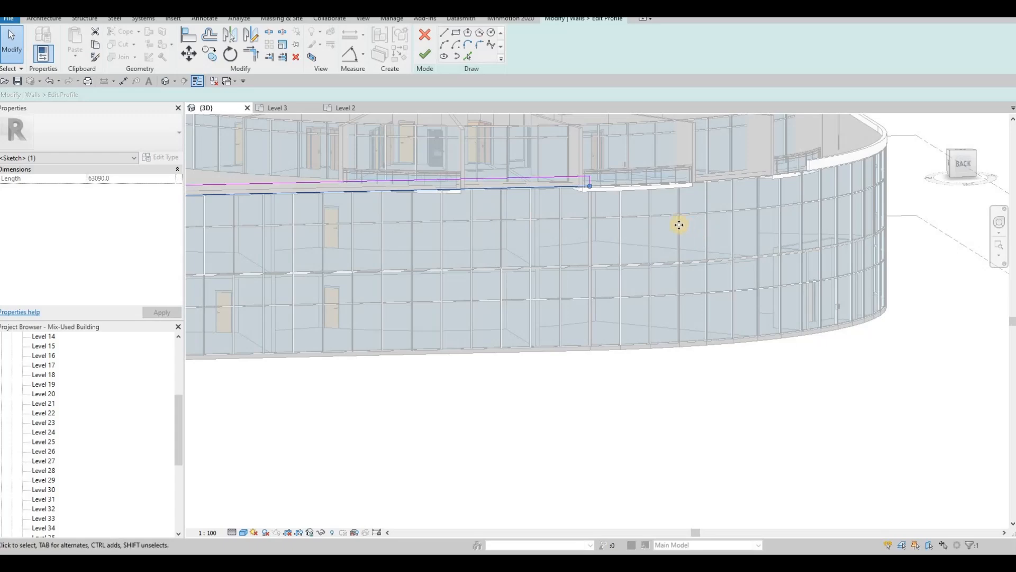
scroll(678, 224, "down", 3)
left_click(430, 60)
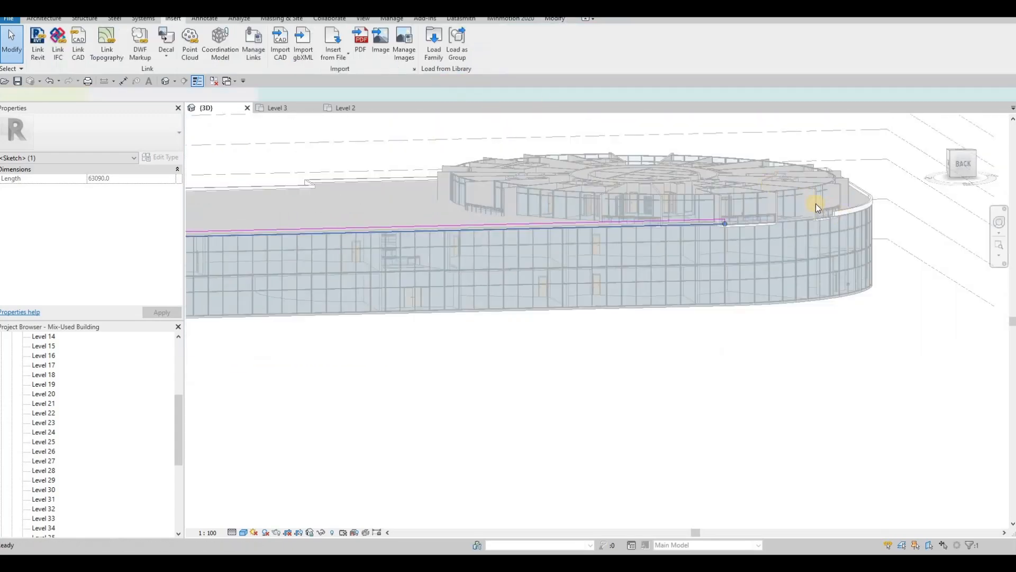
Check whether the curved EXTERIOR WALL 2 segment offers profile editing and examine the building's rounded corner
key("Escape")
left_click(519, 185)
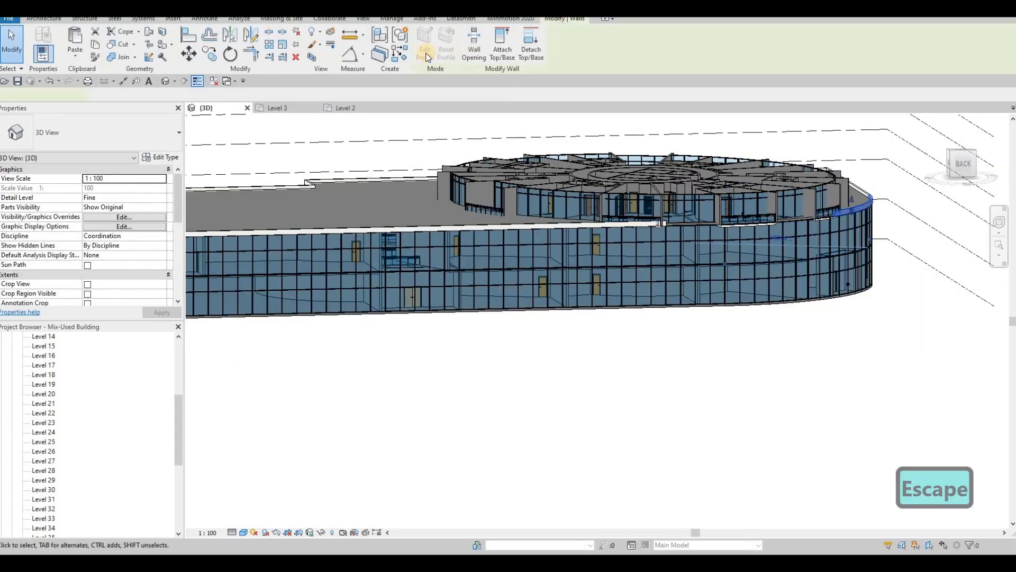
middle_click_drag(589, 222, 779, 226, "shift")
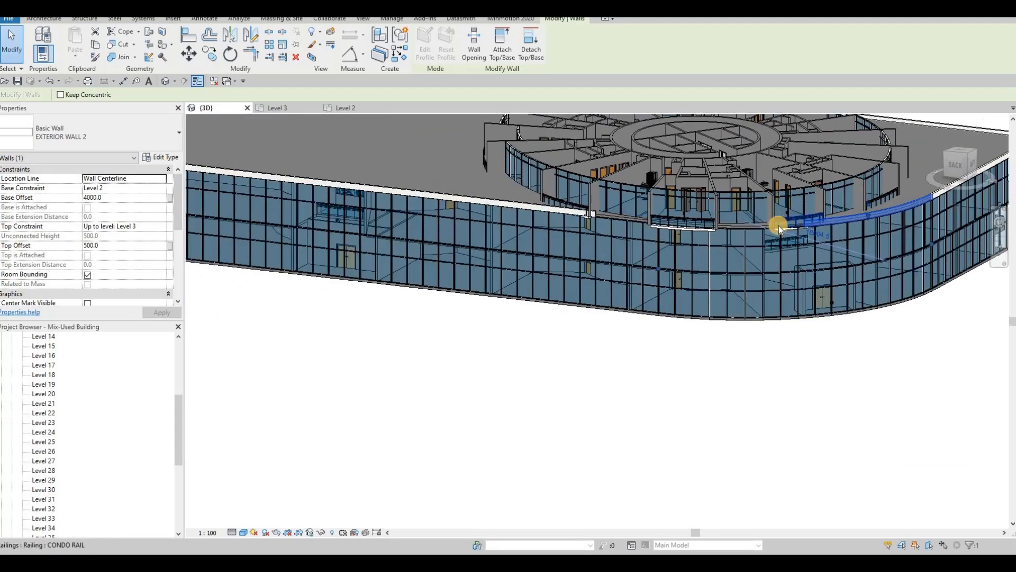
key("Escape")
key("Escape")
key("Escape")
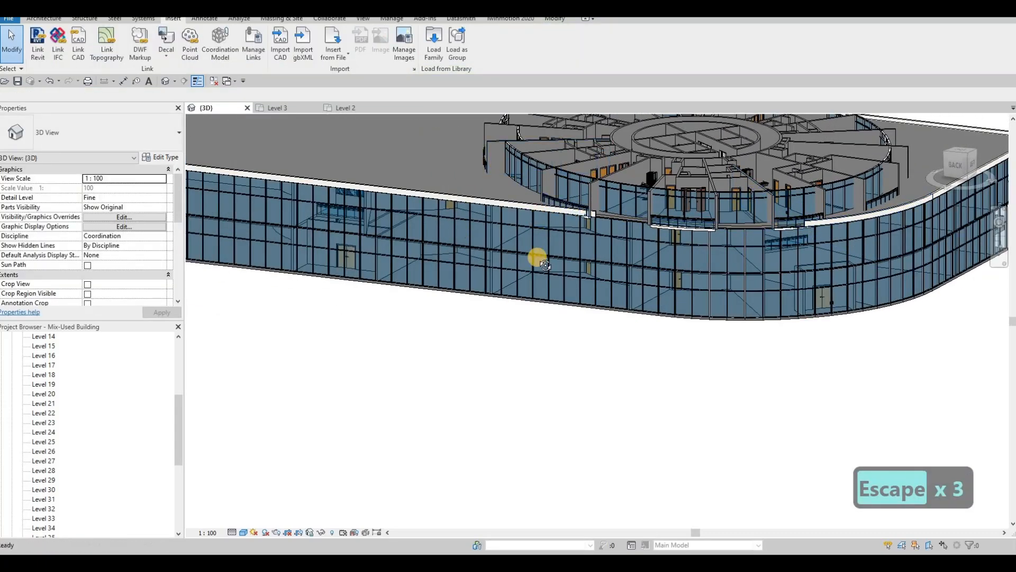
middle_click_drag(535, 256, 329, 249, "shift")
scroll(433, 247, "down", 1)
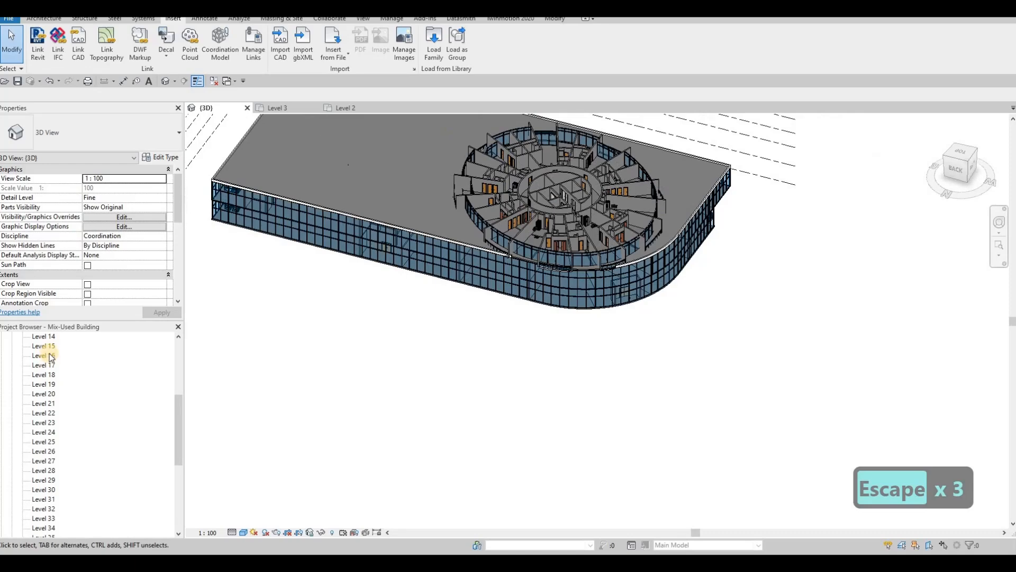
Return to the Level 3 plan and select all elements of the elliptical condo layout, including its units and balconies
left_click(281, 107)
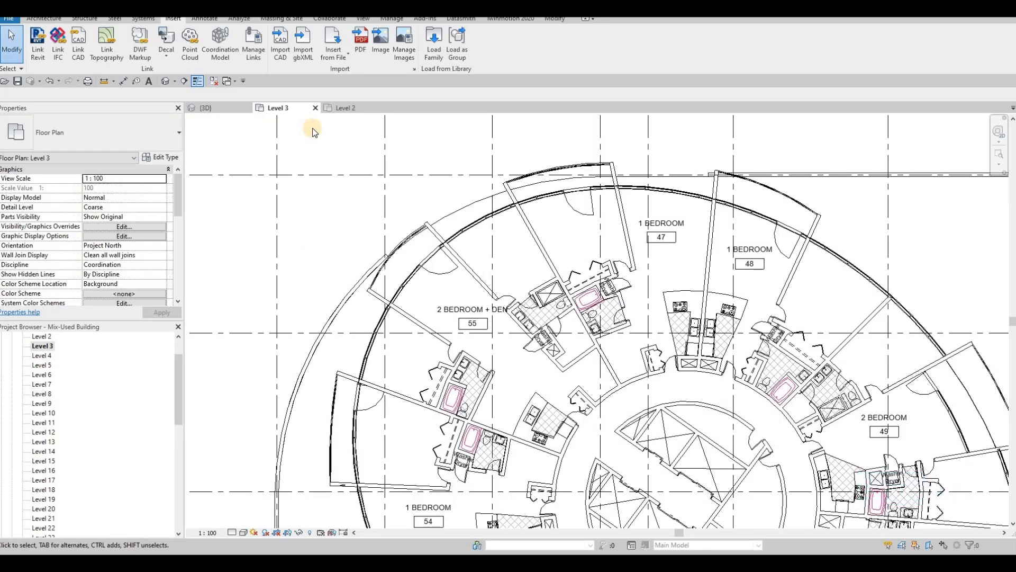
scroll(634, 212, "down", 3)
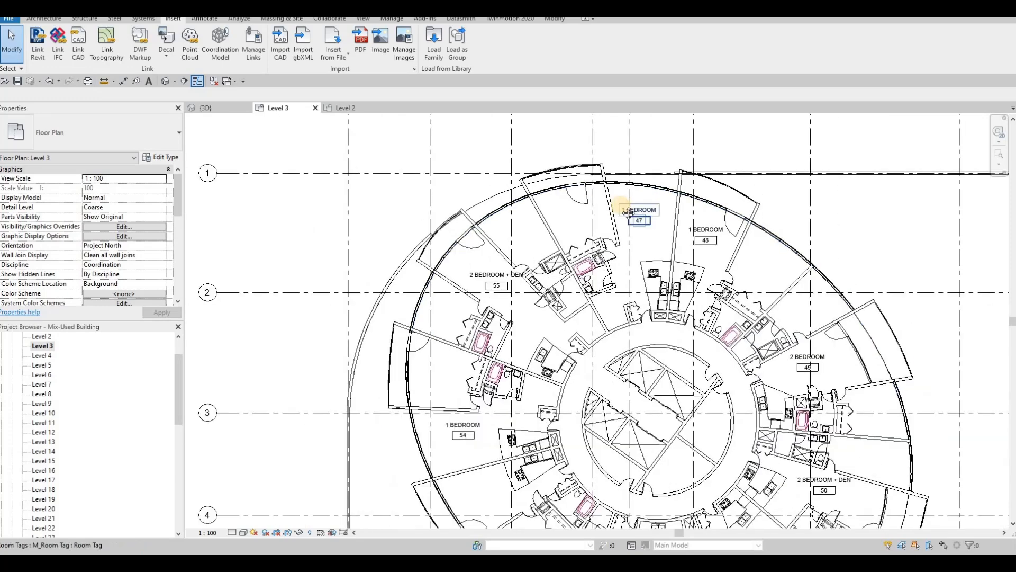
middle_click_drag(611, 201, 580, 191)
middle_click_drag(465, 148, 454, 141)
scroll(454, 140, "down", 1)
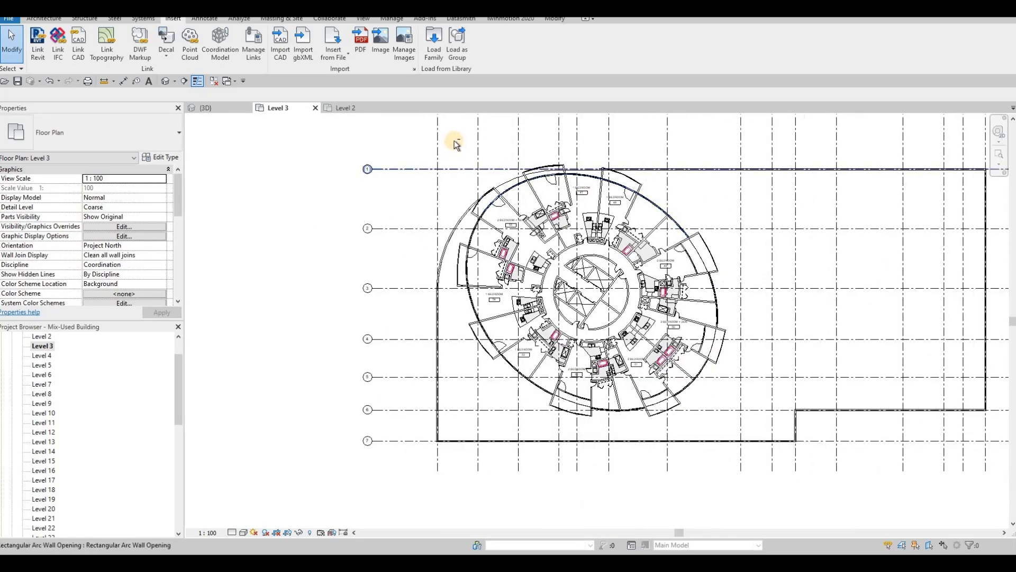
left_click_drag(612, 302, 739, 429)
left_click_drag(658, 328, 602, 342)
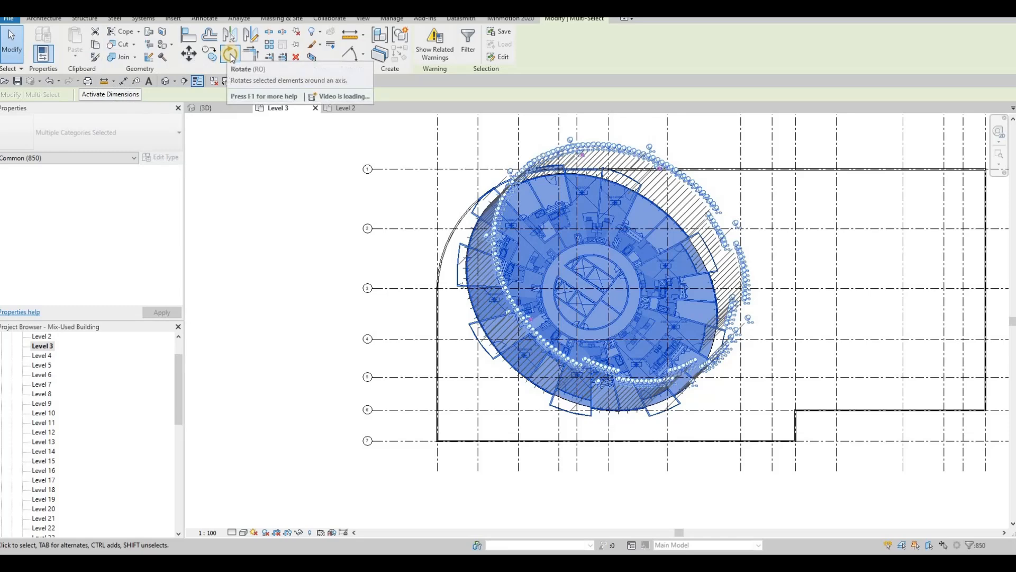
left_click(214, 21)
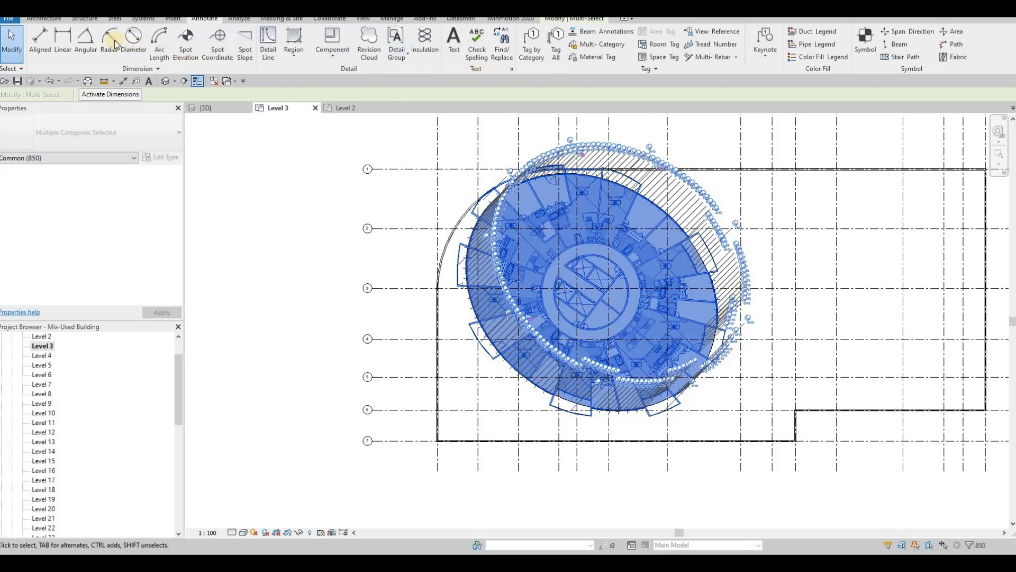
key("F1")
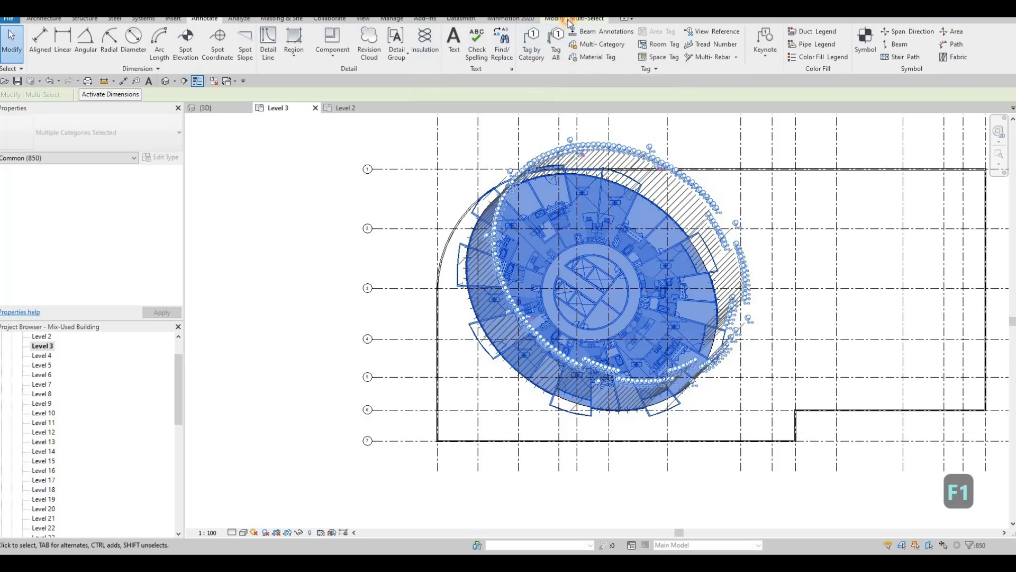
left_click(568, 20)
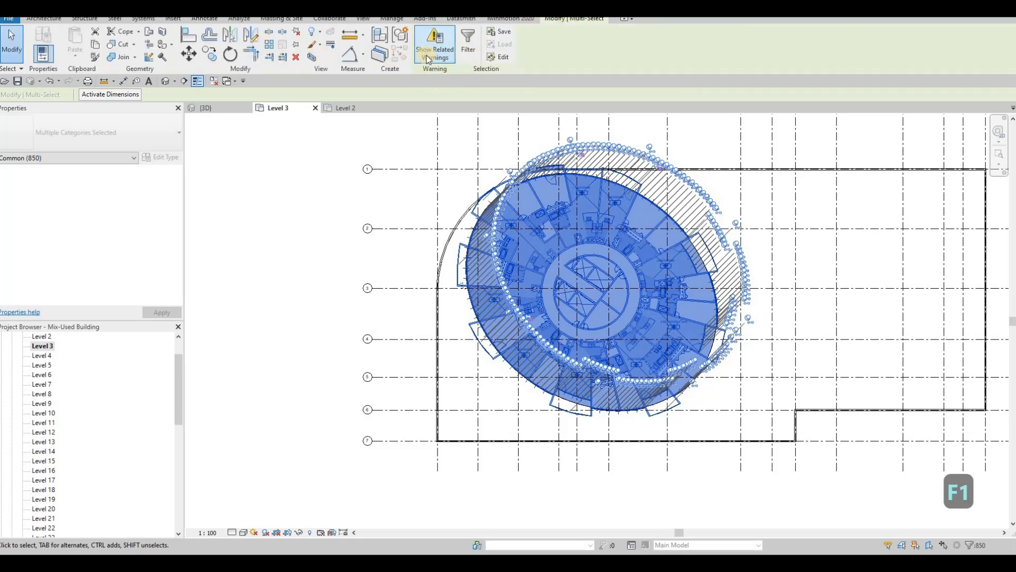
Group the selected Level 3 elements as model group Group 2, with an attached detail group named 3RD
left_click(408, 37)
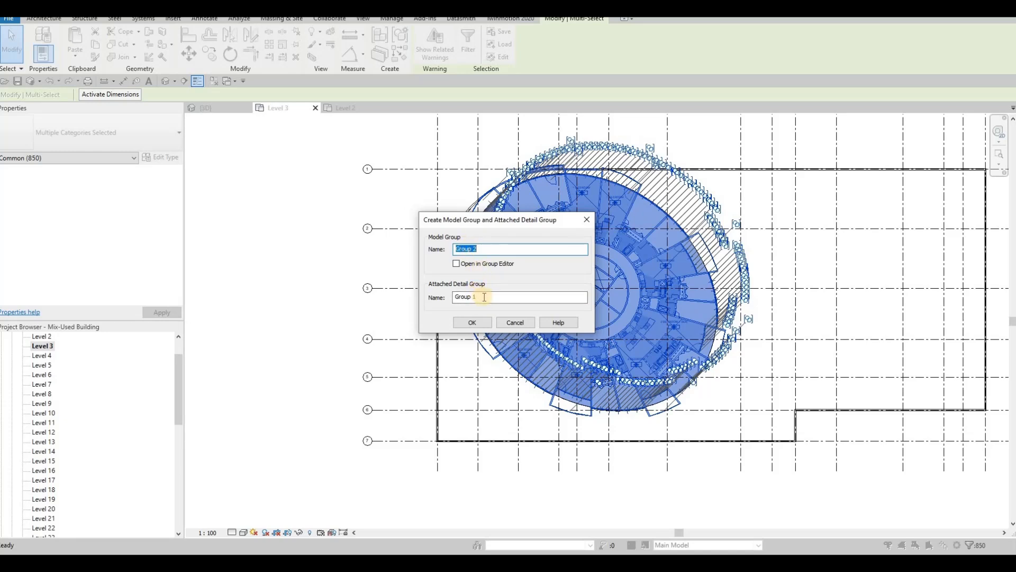
left_click_drag(484, 297, 425, 297)
key("BackSpace")
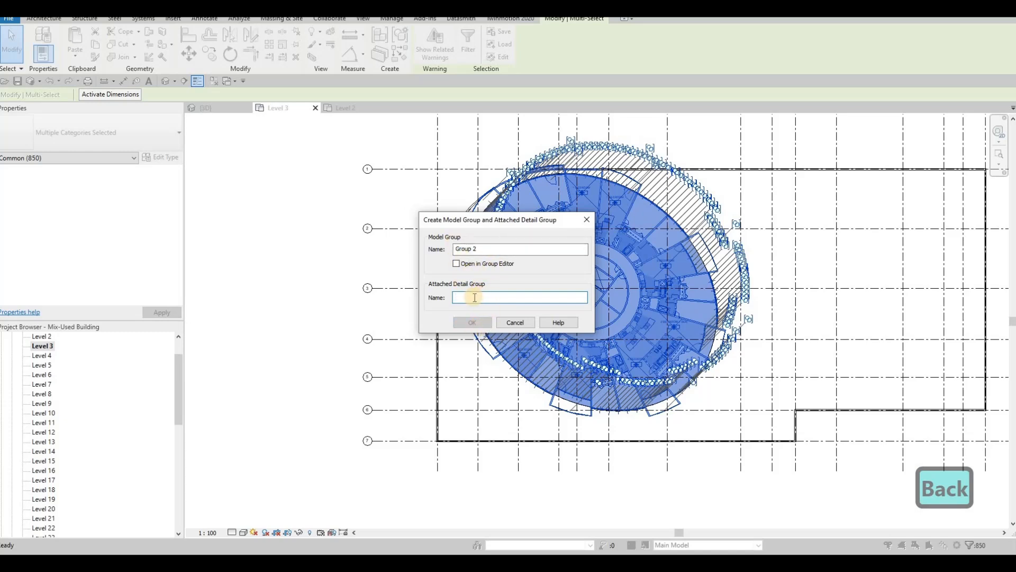
type("111")
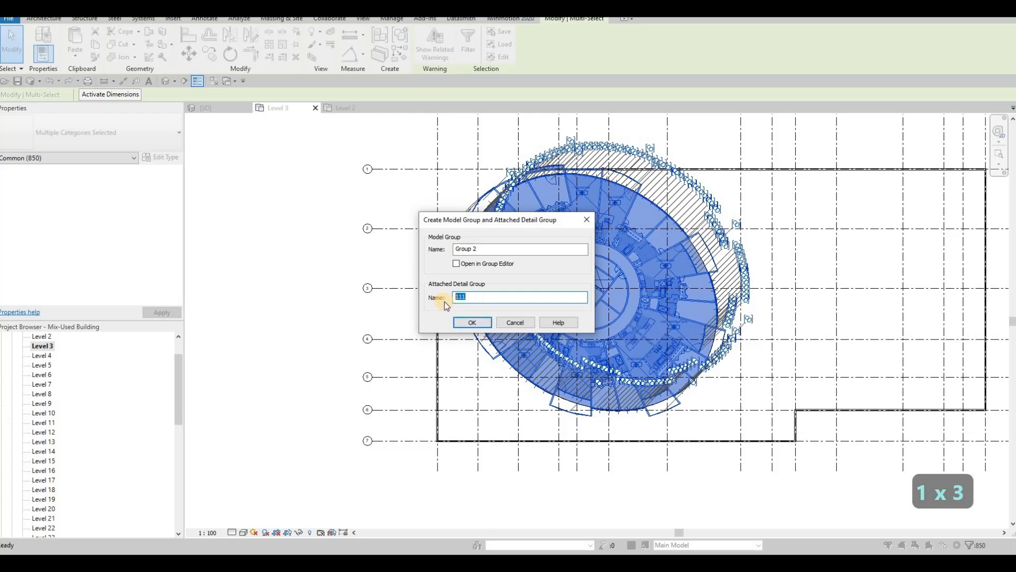
type("3rd")
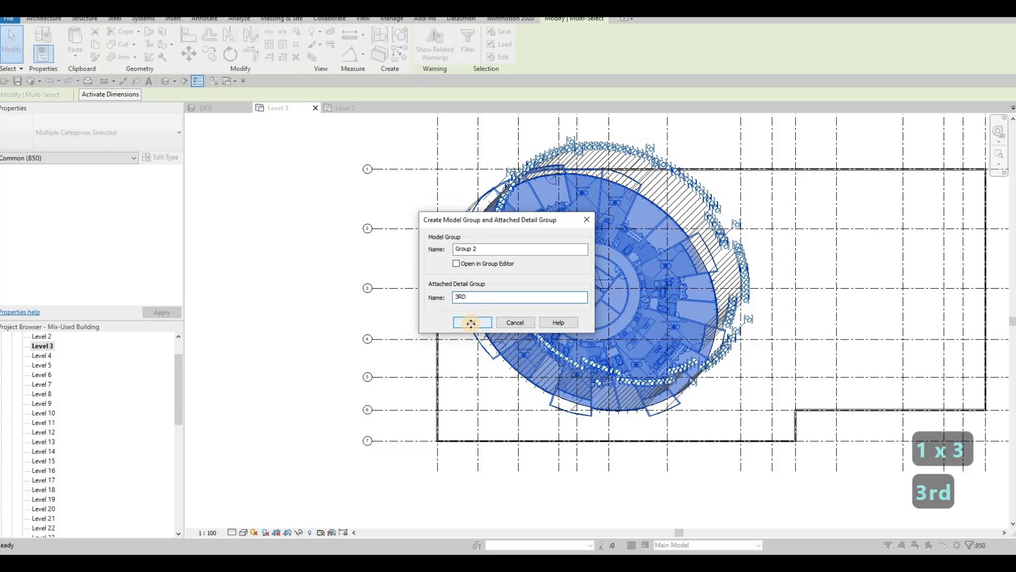
left_click(469, 322)
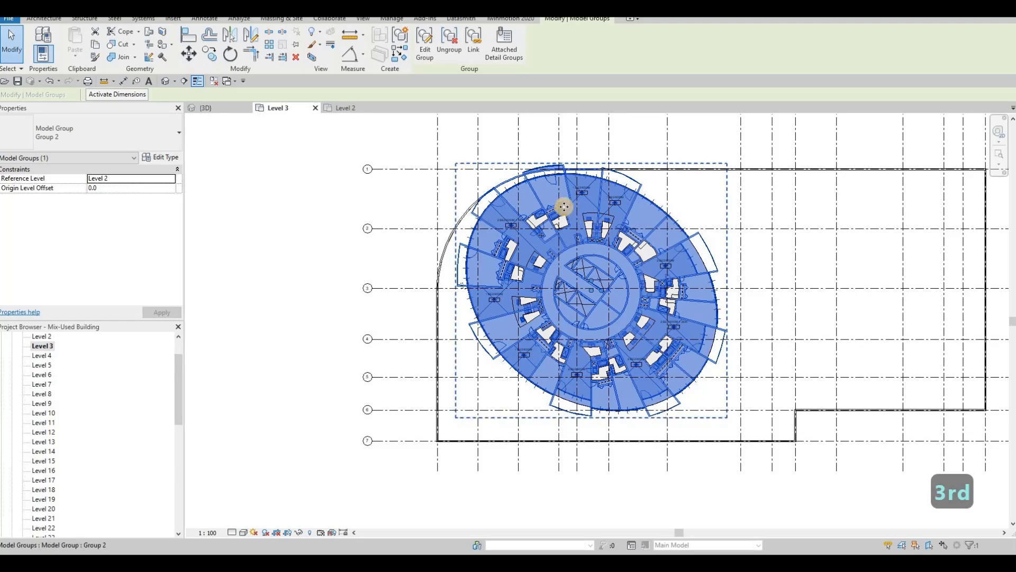
Select the attached detail group 3RD and the model group Group 2 in turn to check what each contains
scroll(577, 215, "up", 3)
scroll(521, 268, "up", 2)
scroll(499, 254, "down", 5)
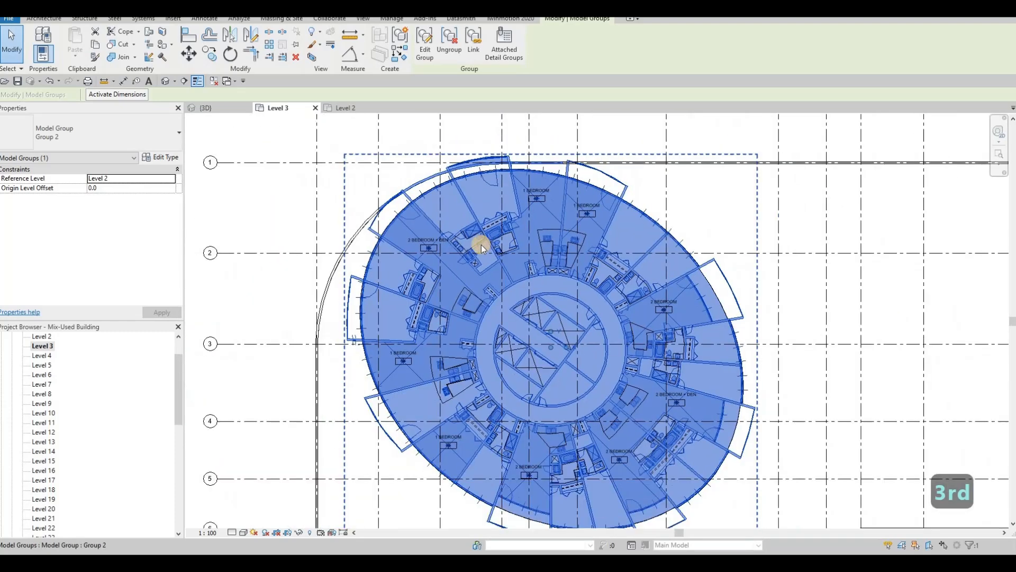
key("Escape")
key("Escape")
left_click(480, 243)
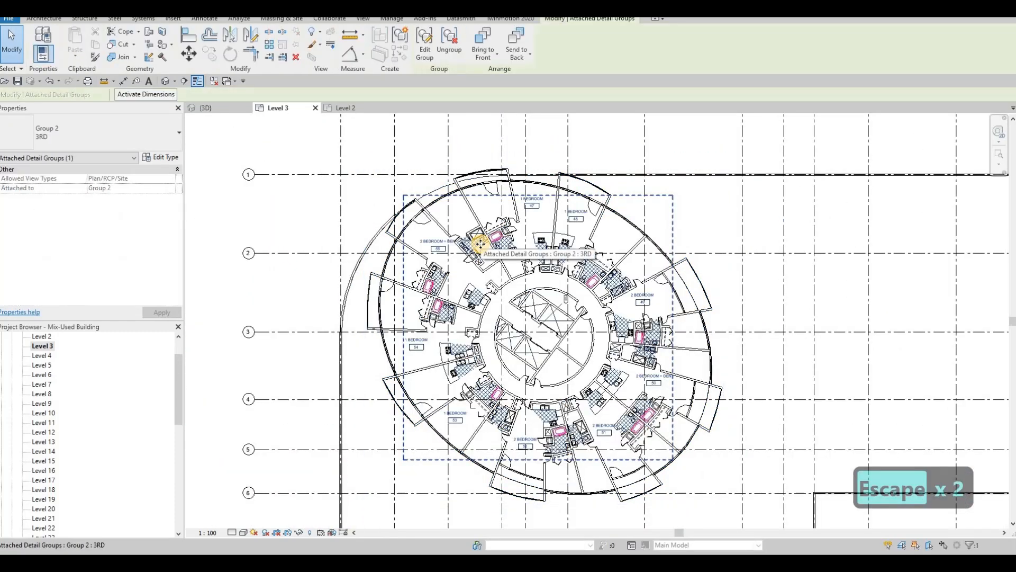
key("Escape")
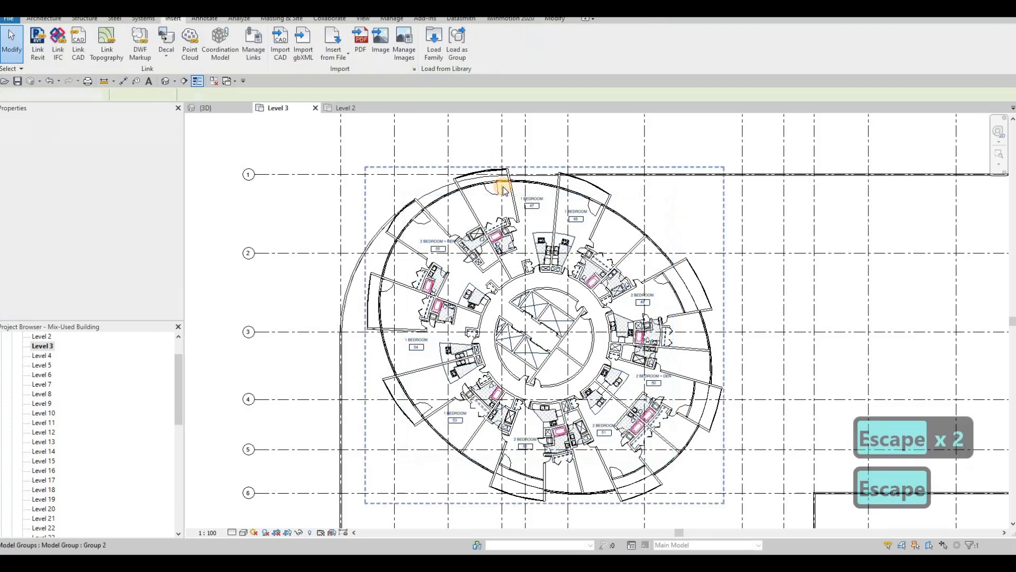
left_click(504, 189)
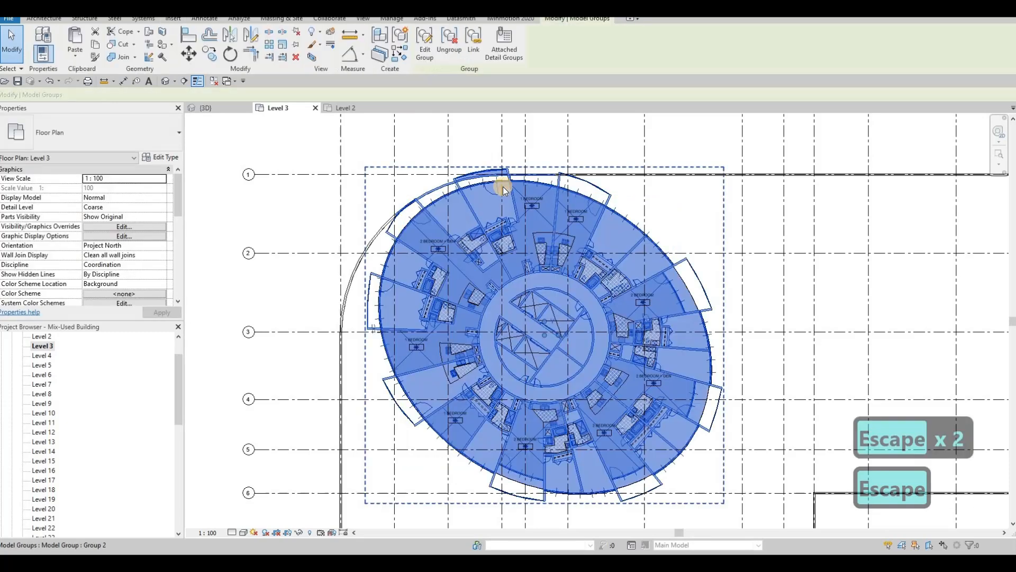
key("Escape")
Ungroup the attached detail group 3RD on the Level 3 plan and clear the resulting selection
left_click(508, 247)
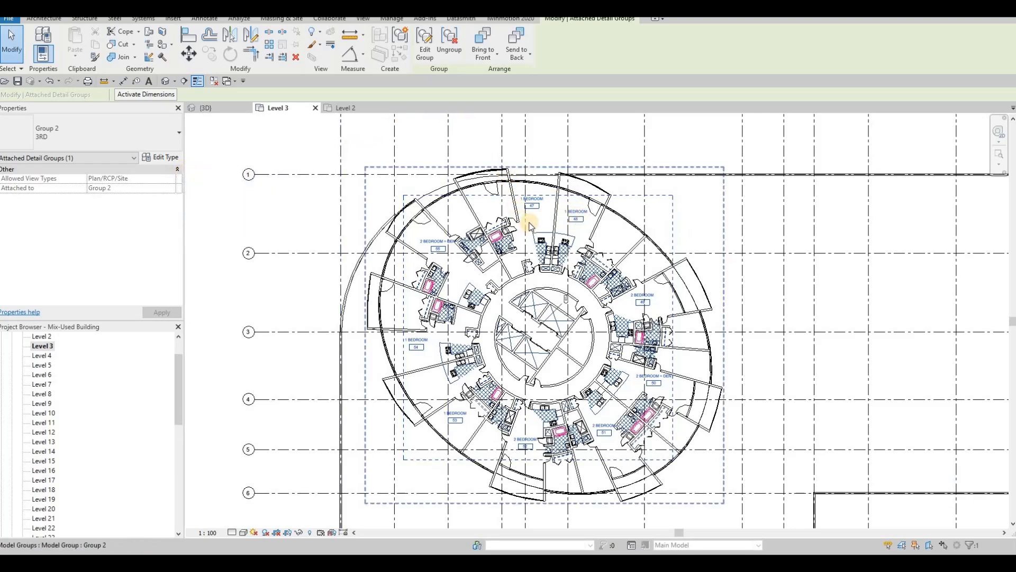
scroll(547, 258, "up", 2)
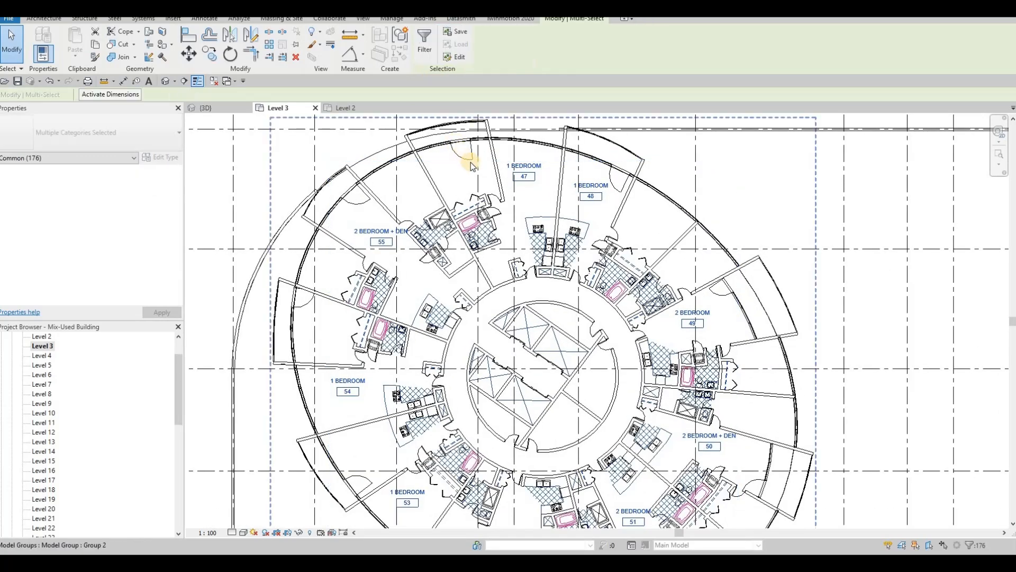
scroll(461, 150, "down", 2)
key("Escape")
key("Escape")
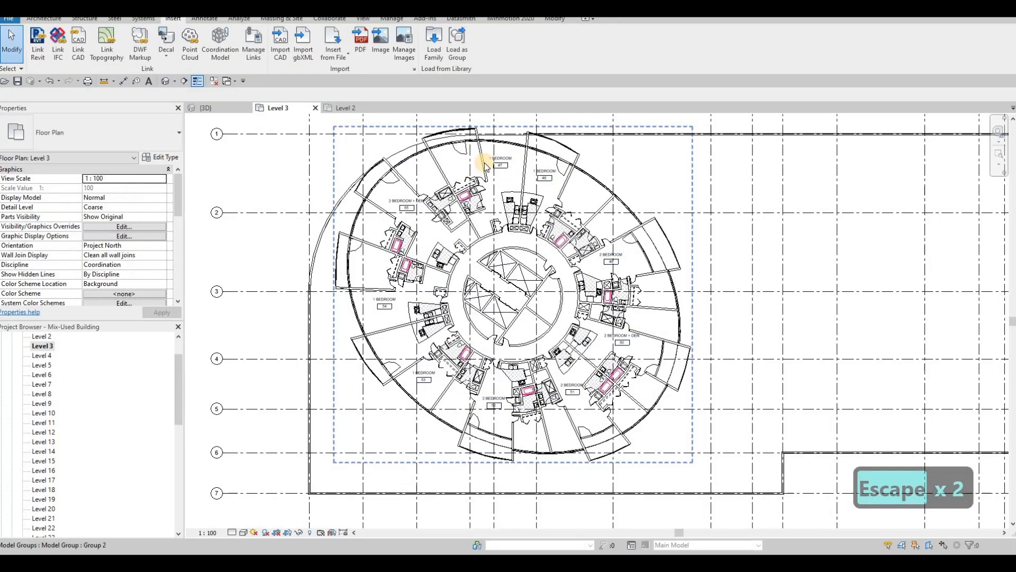
Ungroup the model group Group 2 that holds the elliptical condo layout
left_click(485, 163)
key("Escape")
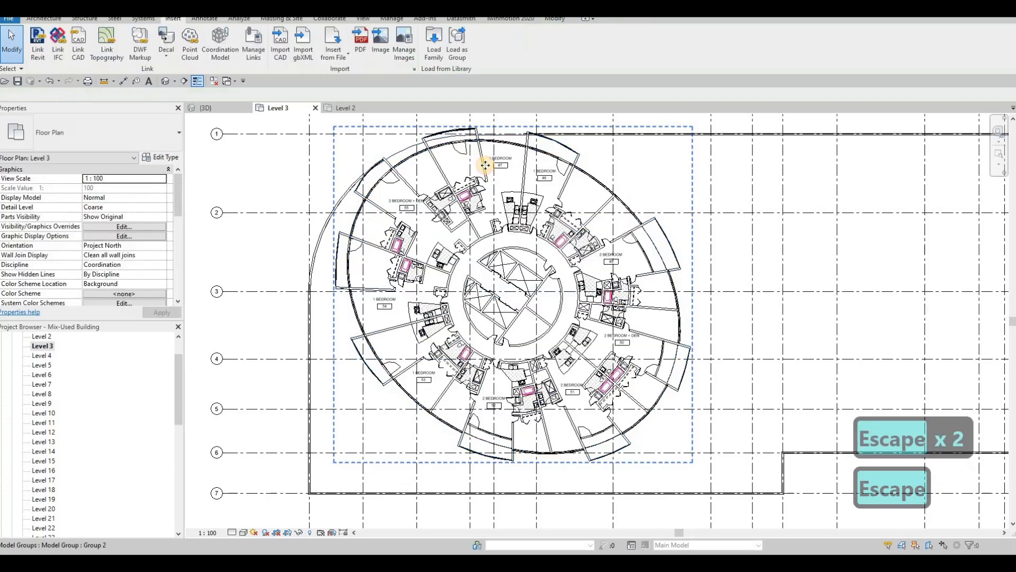
left_click(485, 164)
key("Escape")
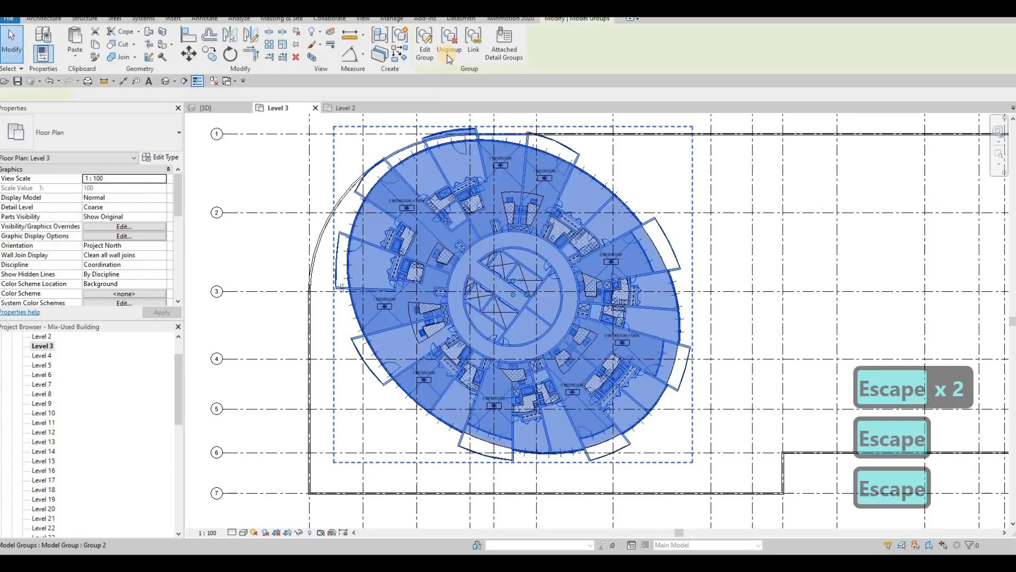
left_click(487, 164)
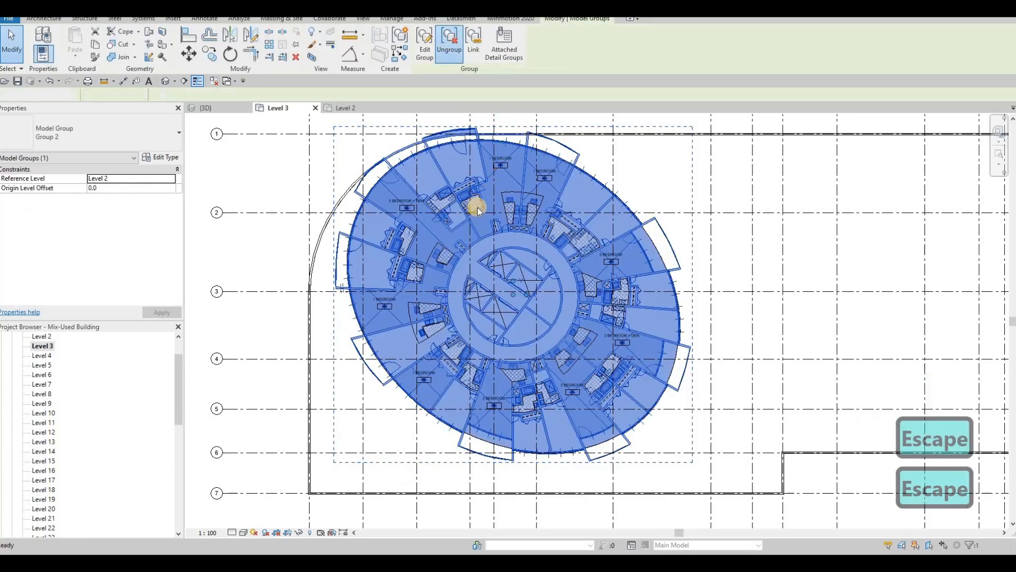
Group the elliptical Level 3 condo layout as model group Group 3, with an attached detail group named Group 1
key("Escape")
key("Escape")
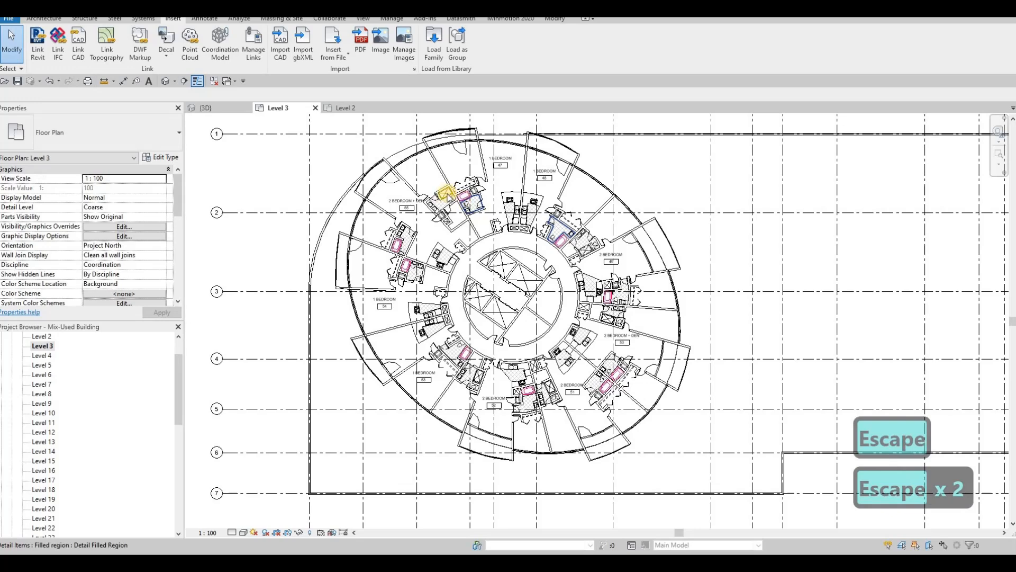
scroll(447, 194, "down", 3)
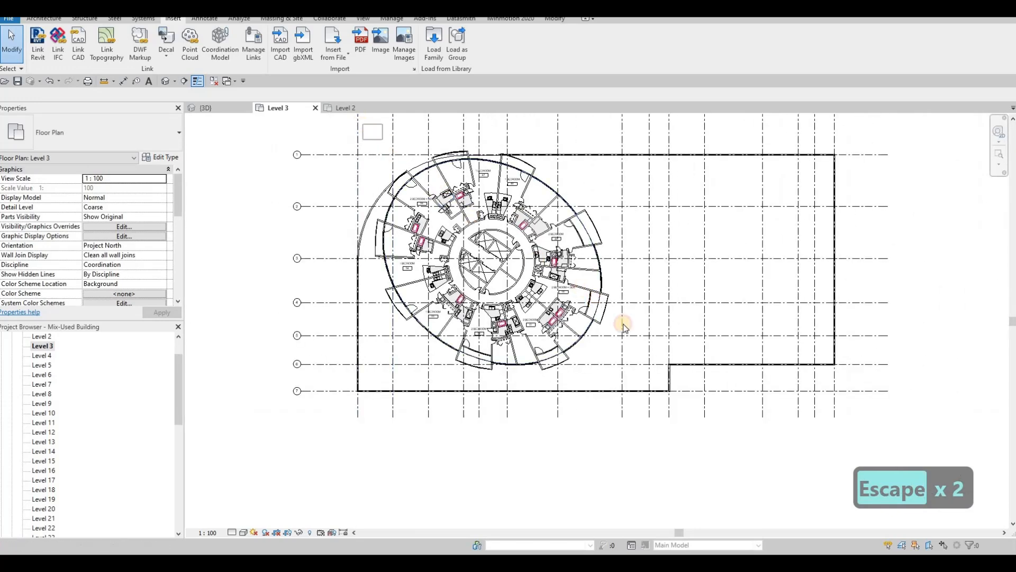
left_click_drag(623, 324, 631, 378)
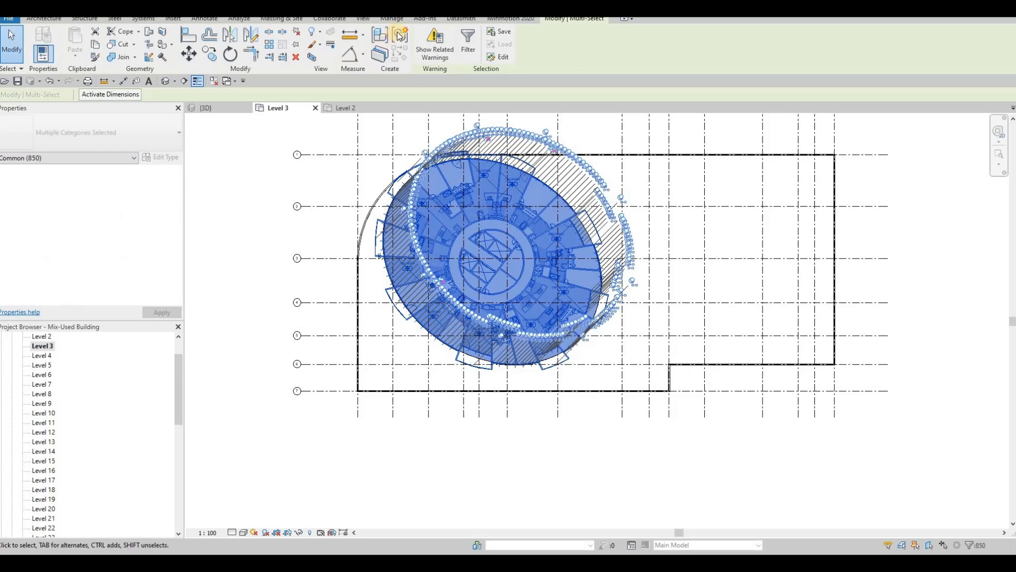
left_click(401, 36)
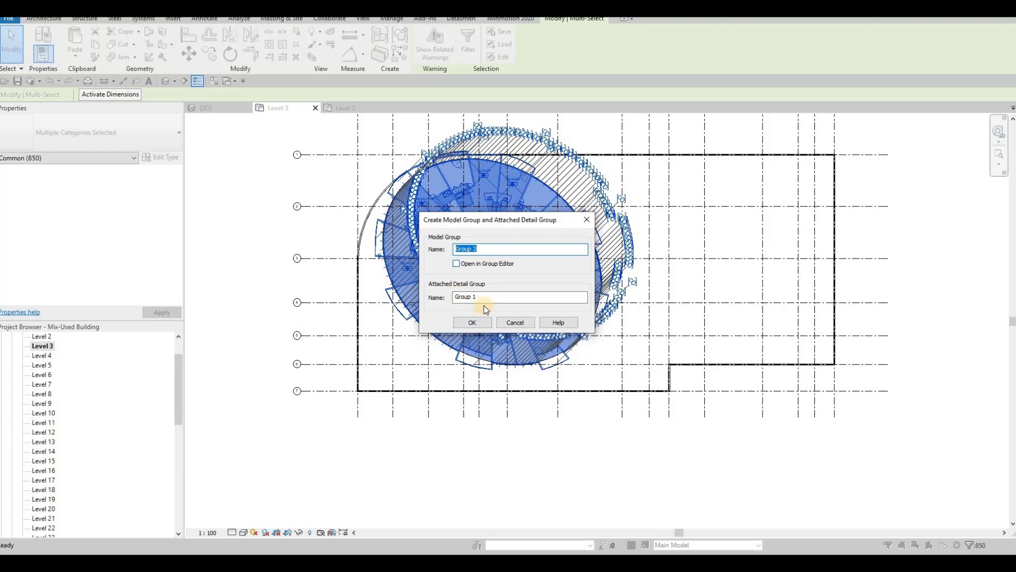
left_click(474, 322)
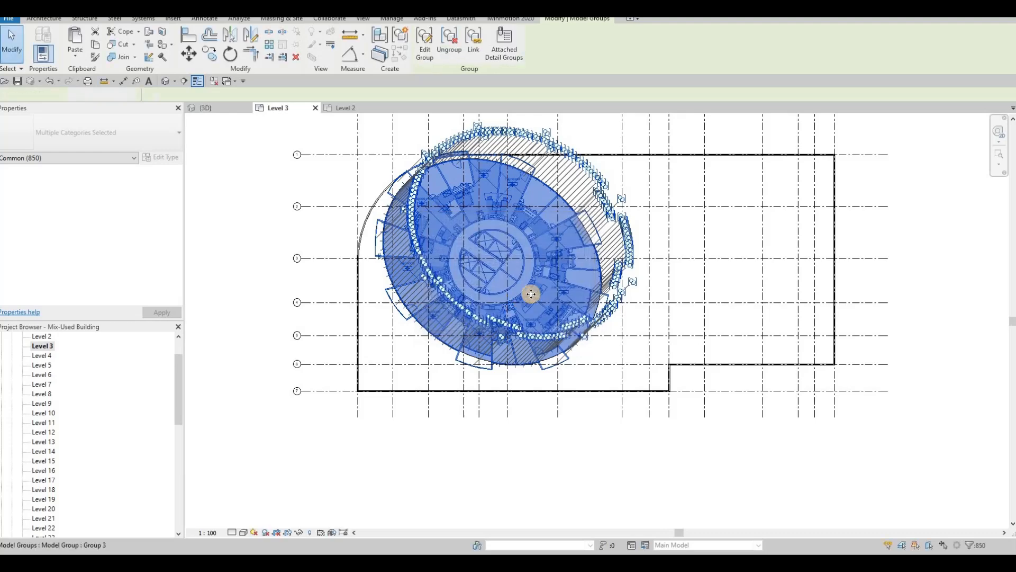
key("Escape")
key("Escape")
Ungroup the attached detail group Group 1 on the Level 3 plan and clear the resulting selection
scroll(542, 234, "up", 3)
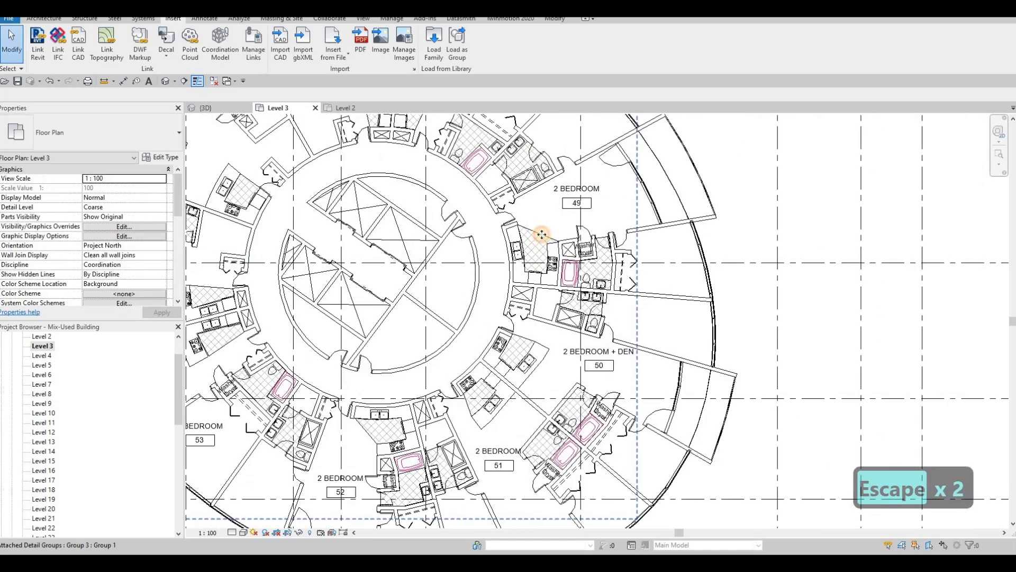
left_click(526, 227)
scroll(525, 226, "down", 2)
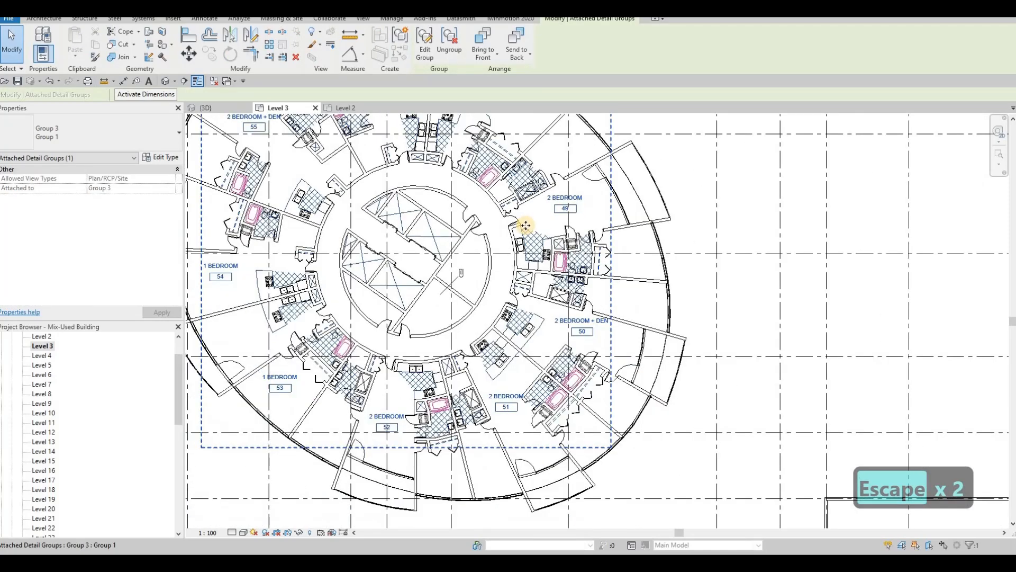
scroll(526, 225, "down", 2)
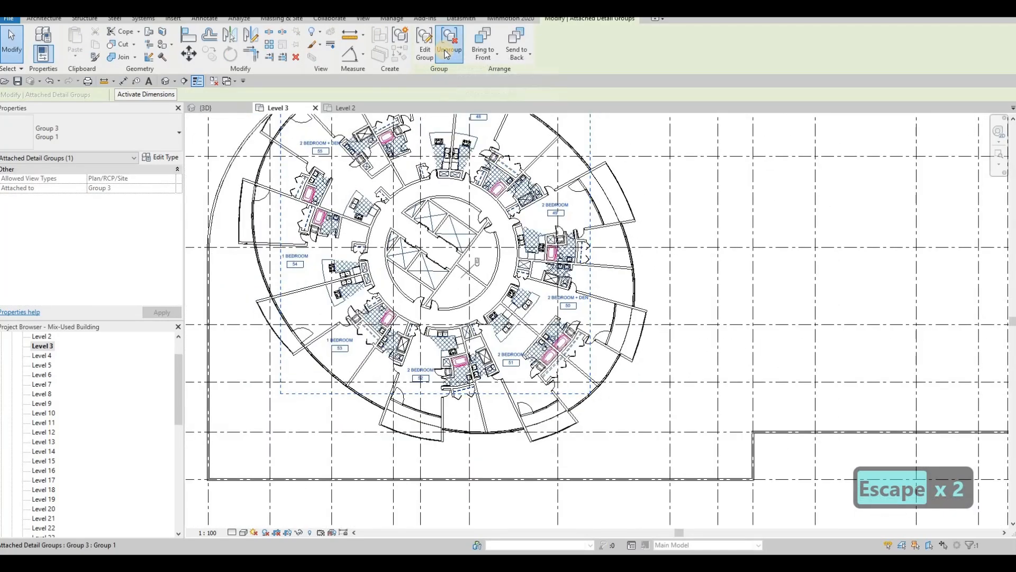
left_click(446, 53)
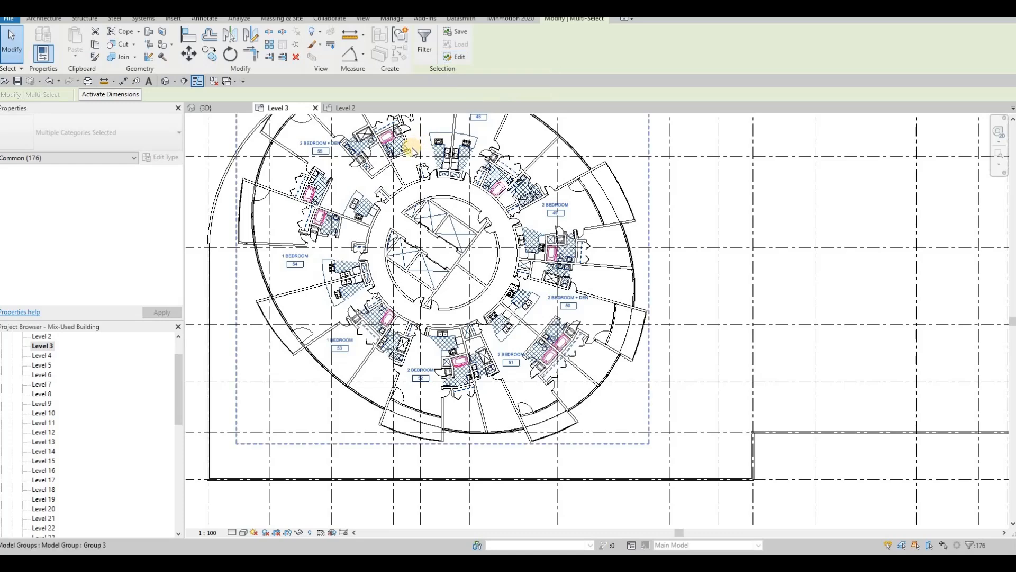
scroll(415, 172, "down", 2)
key("Escape")
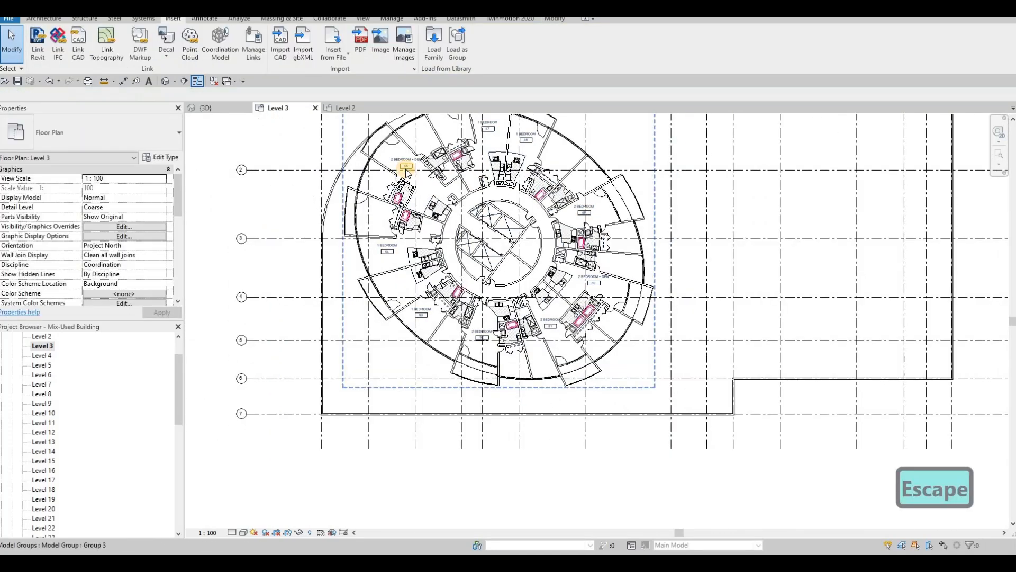
Ungroup the model group Group 3 that holds the condo layout and clear the selection
left_click(406, 170)
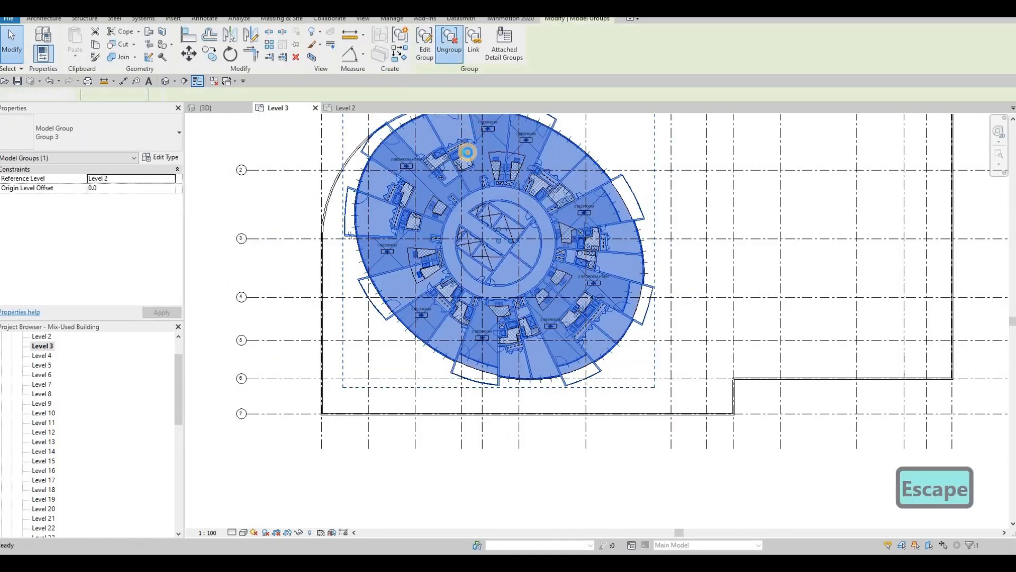
key("Escape")
key("Escape")
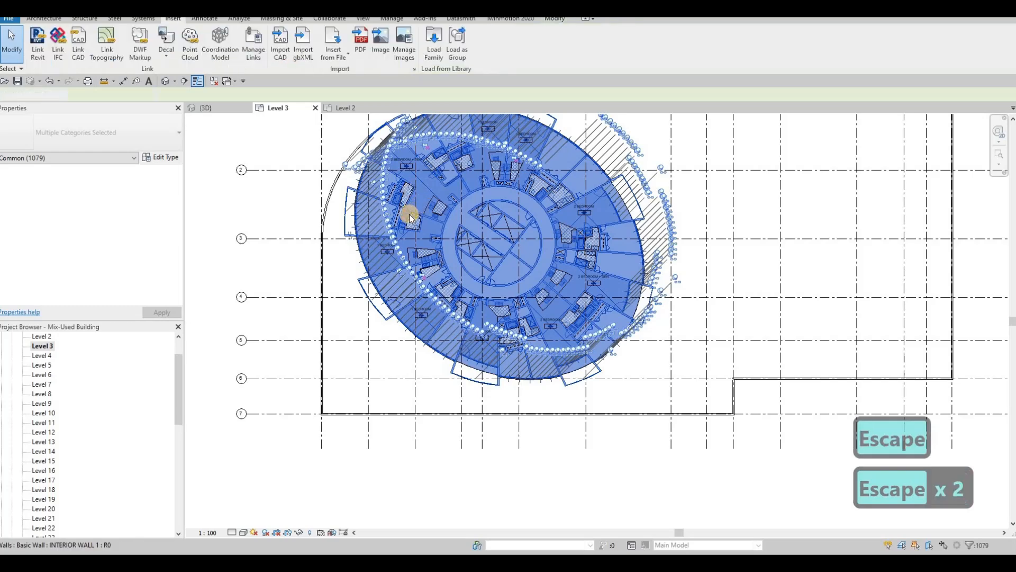
key("Escape")
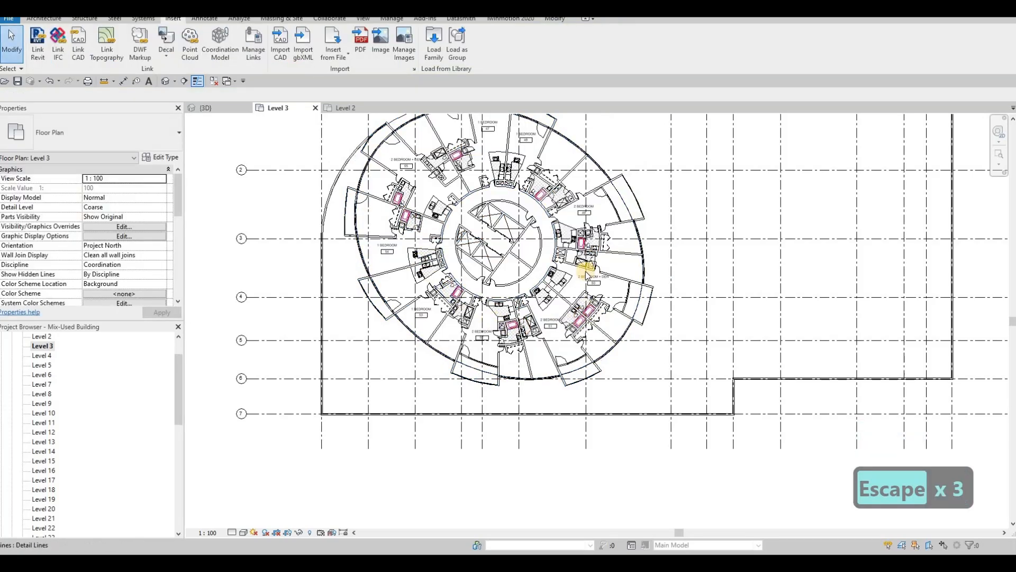
Group the elliptical Level 3 condo layout, naming both the model group and the attached detail group OVERALL
middle_click_drag(385, 143, 385, 201)
scroll(385, 201, "down", 1)
key("Escape")
key("Escape")
left_click_drag(337, 129, 635, 427)
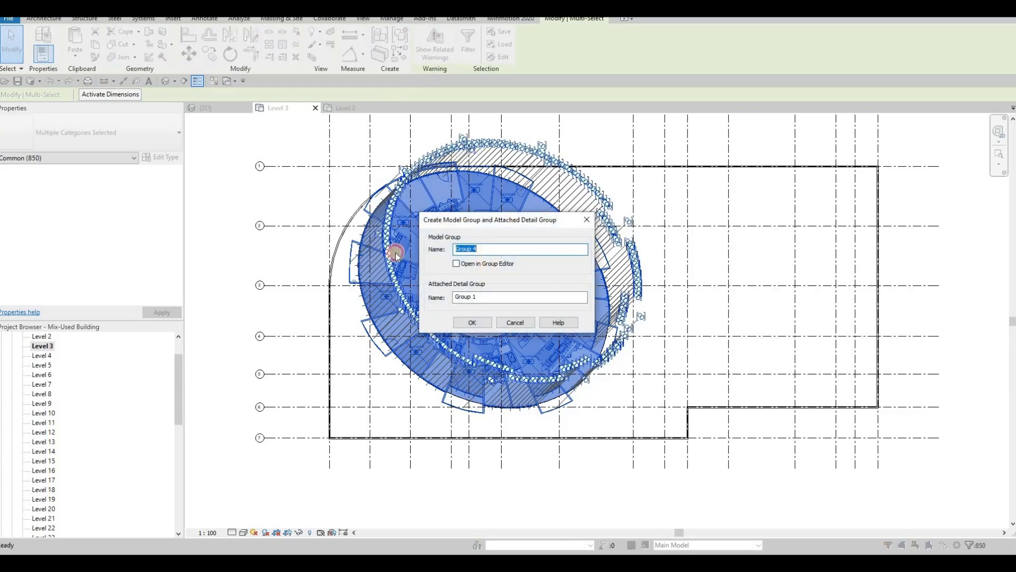
type("OVERALL")
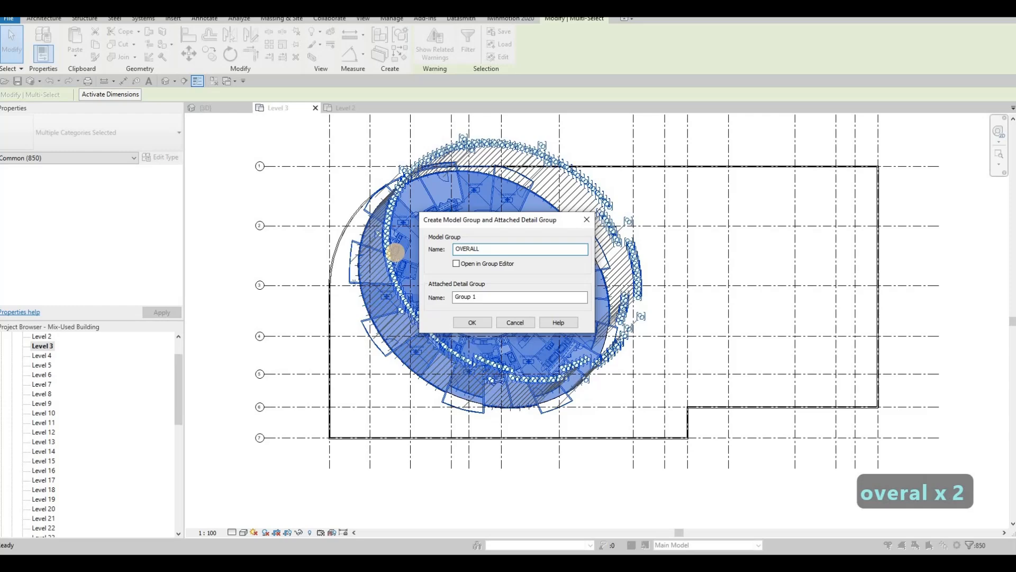
key("ctrl+a")
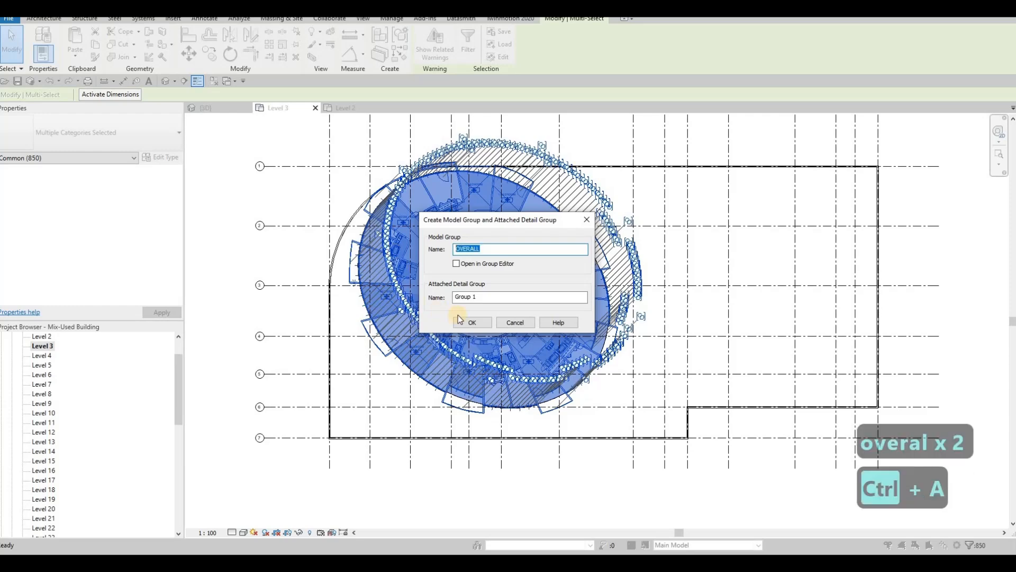
key("ctrl+c")
left_click_drag(493, 298, 397, 294)
key("ctrl+v")
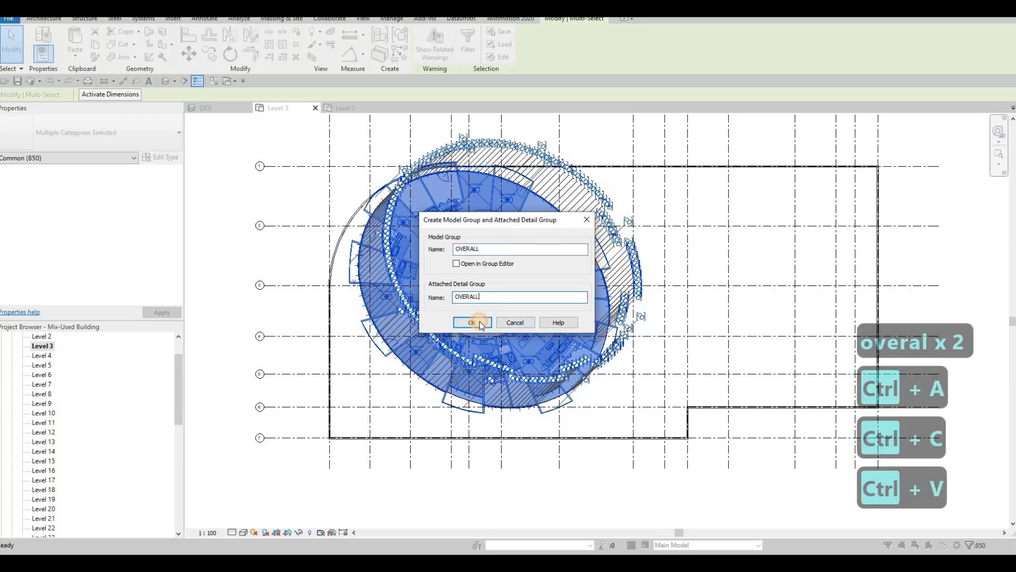
left_click(478, 322)
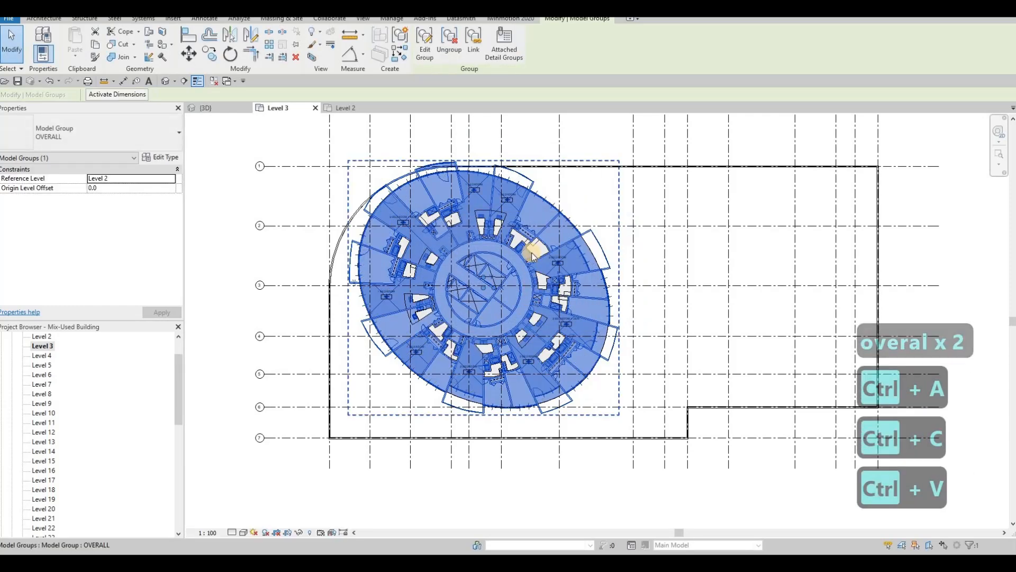
key("Escape")
key("Escape")
key("Escape")
Select the OVERALL attached detail group and model group in turn to check which elements each contains
left_click(553, 242)
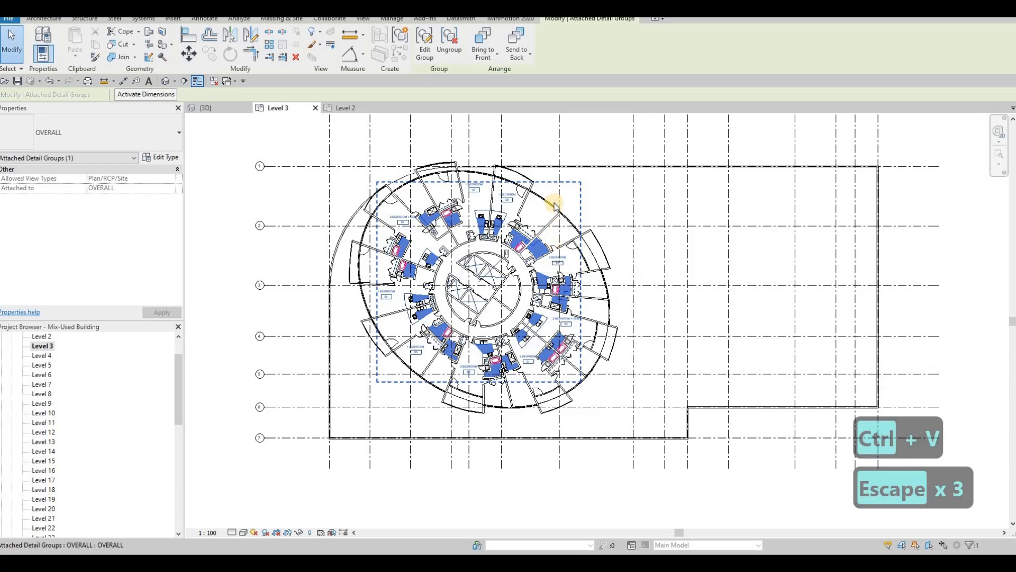
key("Escape")
left_click(532, 197)
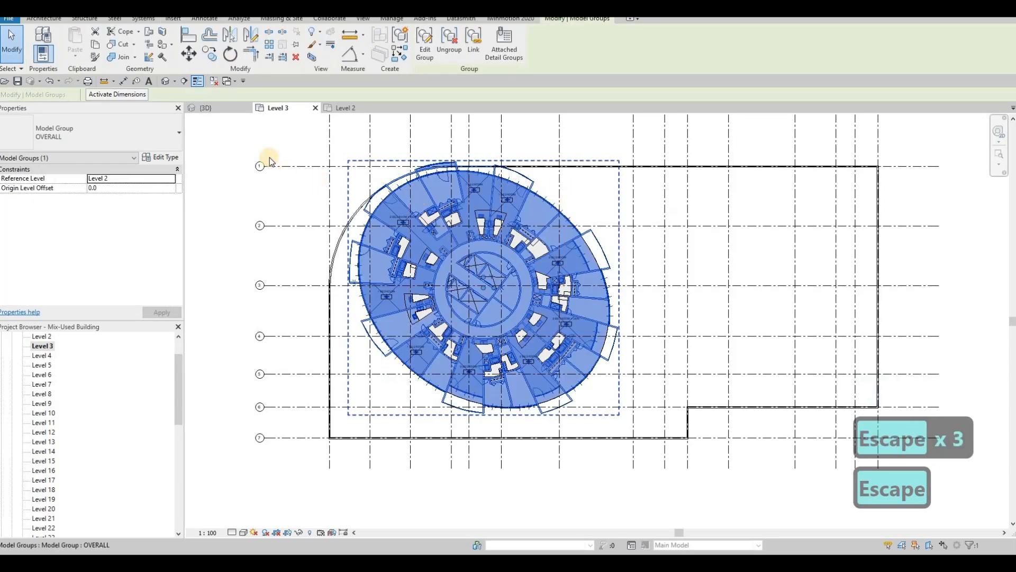
key("Escape")
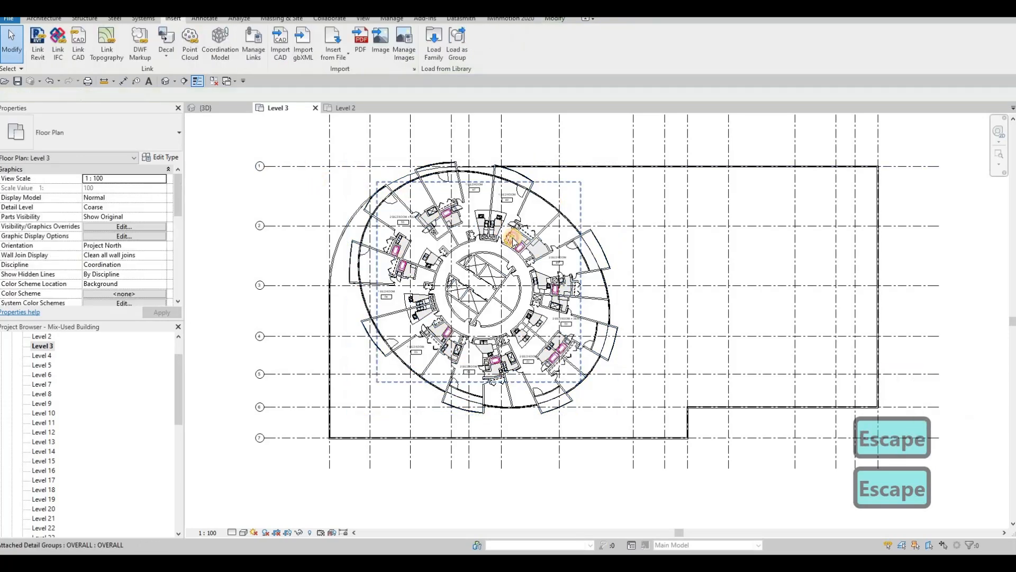
left_click(470, 228)
scroll(489, 217, "up", 3)
scroll(463, 224, "up", 2)
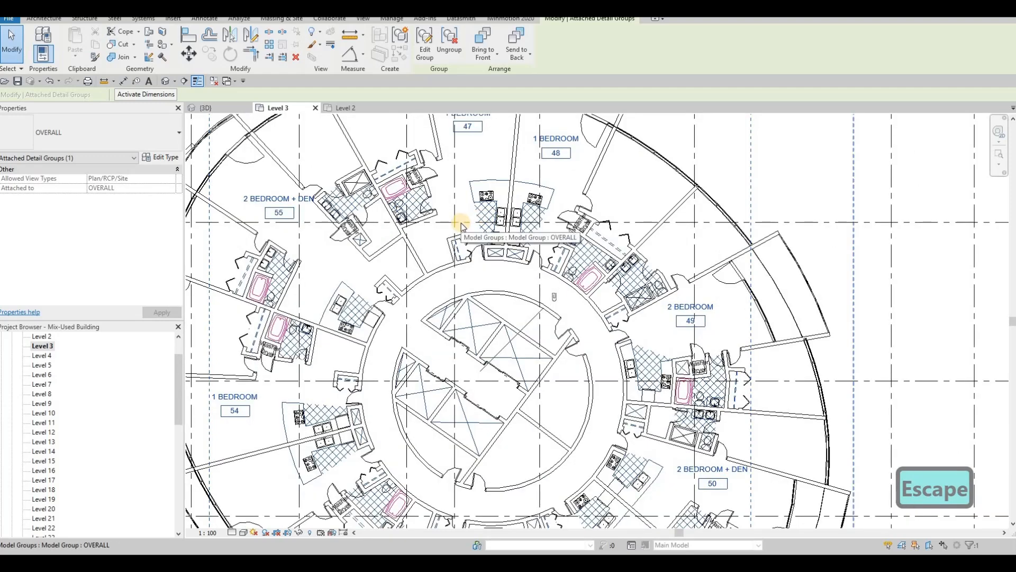
scroll(540, 191, "down", 3)
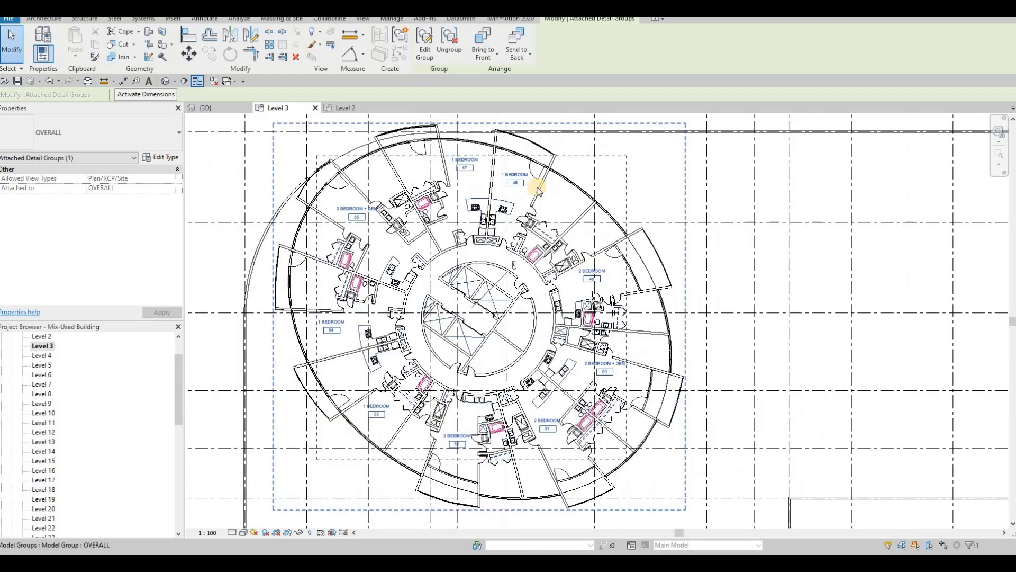
key("Escape")
key("Escape")
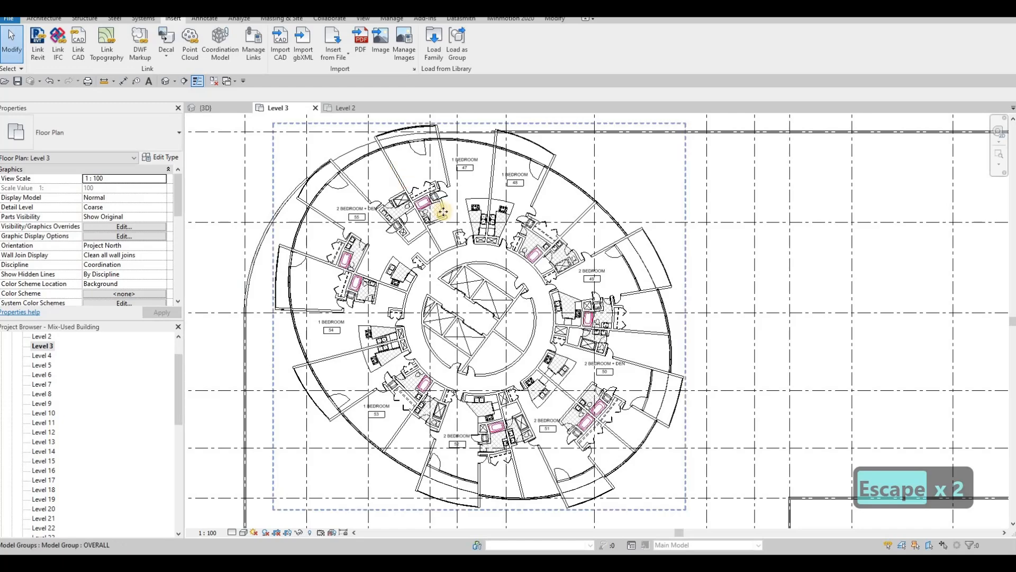
left_click(457, 220)
scroll(334, 145, "down", 3)
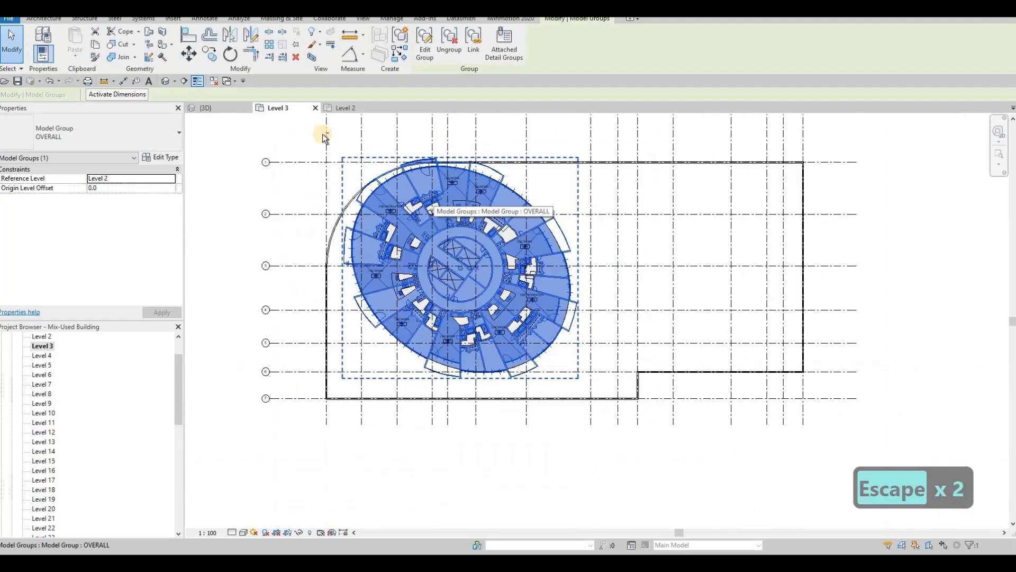
key("Escape")
Copy both OVERALL groups to the clipboard and start pasting them aligned to selected views
left_click_drag(609, 408, 335, 165)
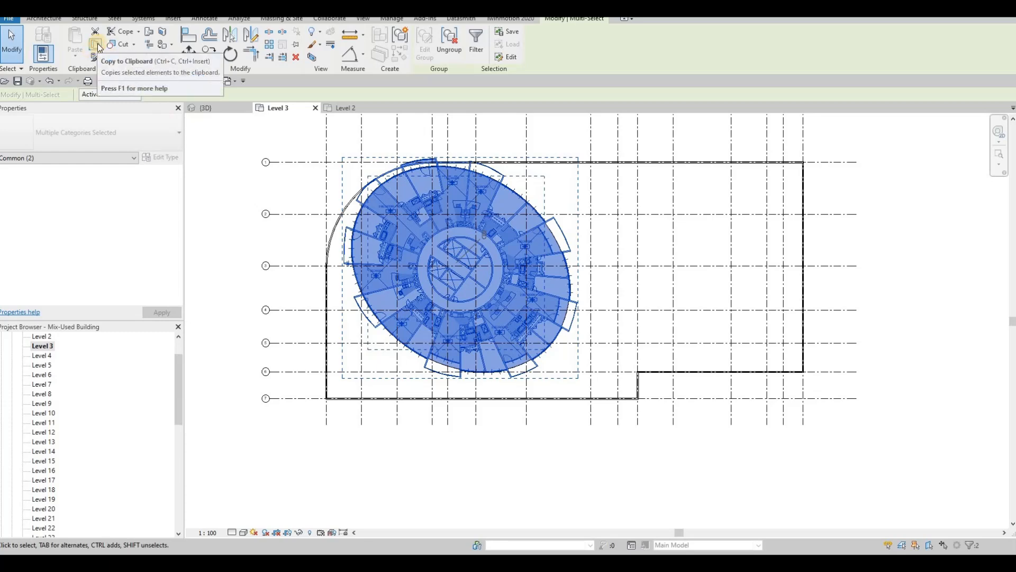
left_click(98, 45)
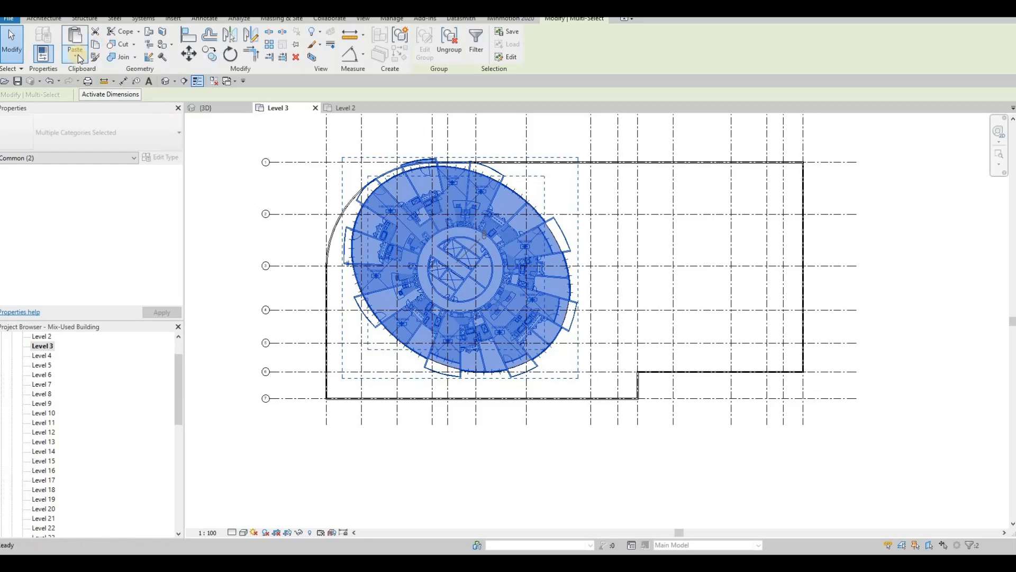
left_click(78, 55)
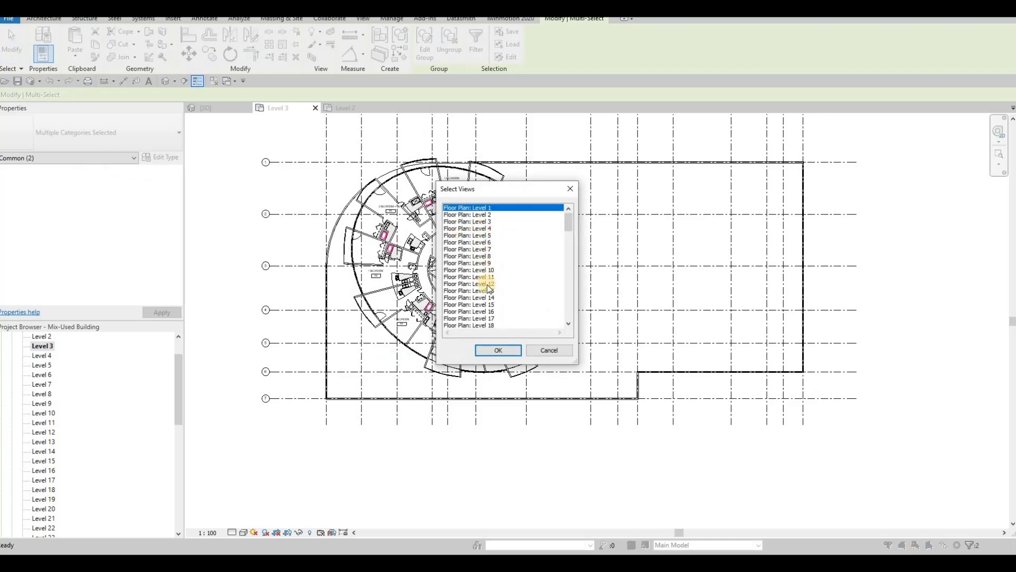
scroll(497, 288, "down", 2)
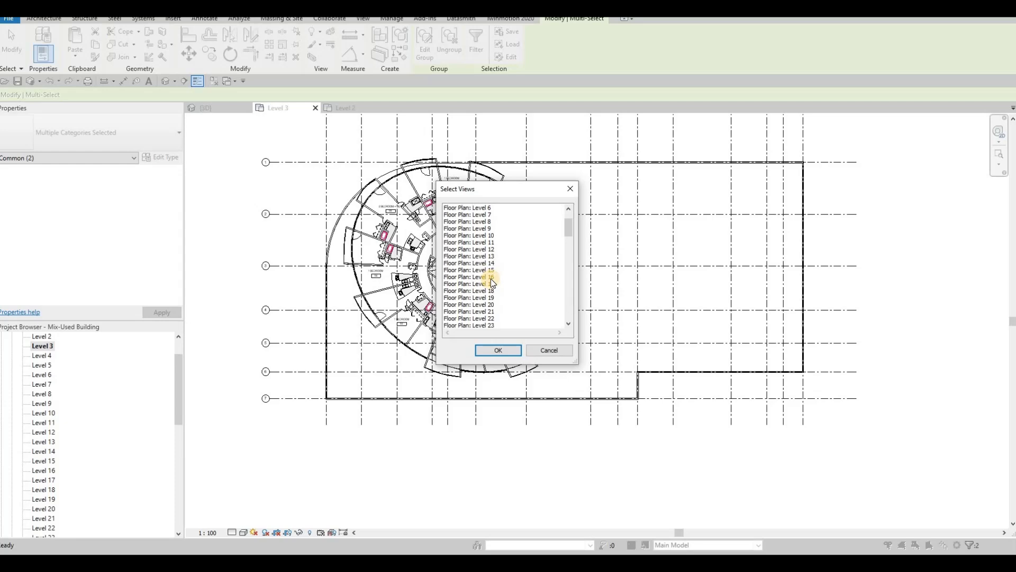
scroll(492, 293, "up", 2)
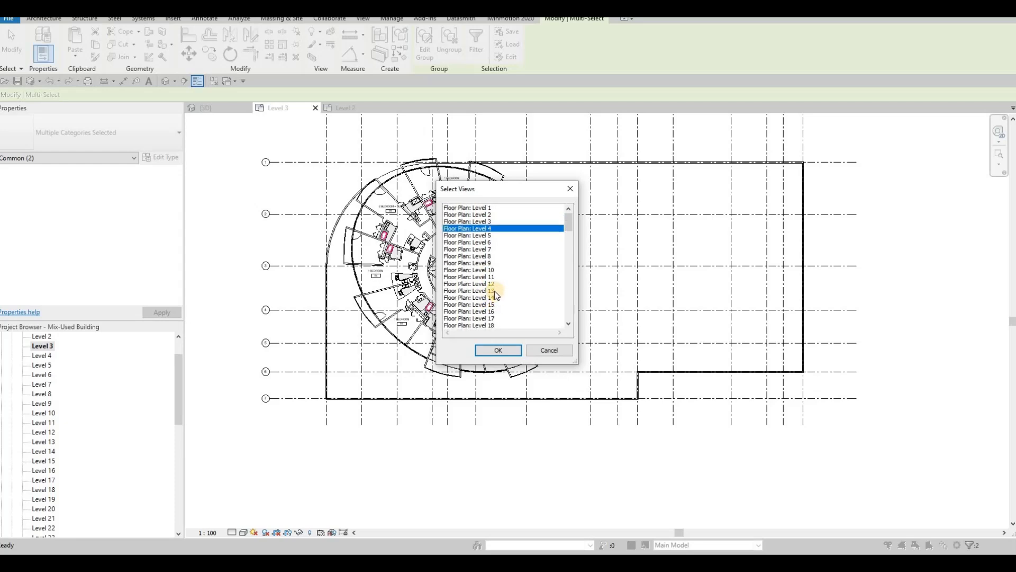
scroll(493, 291, "down", 2)
left_click(487, 291, "shift")
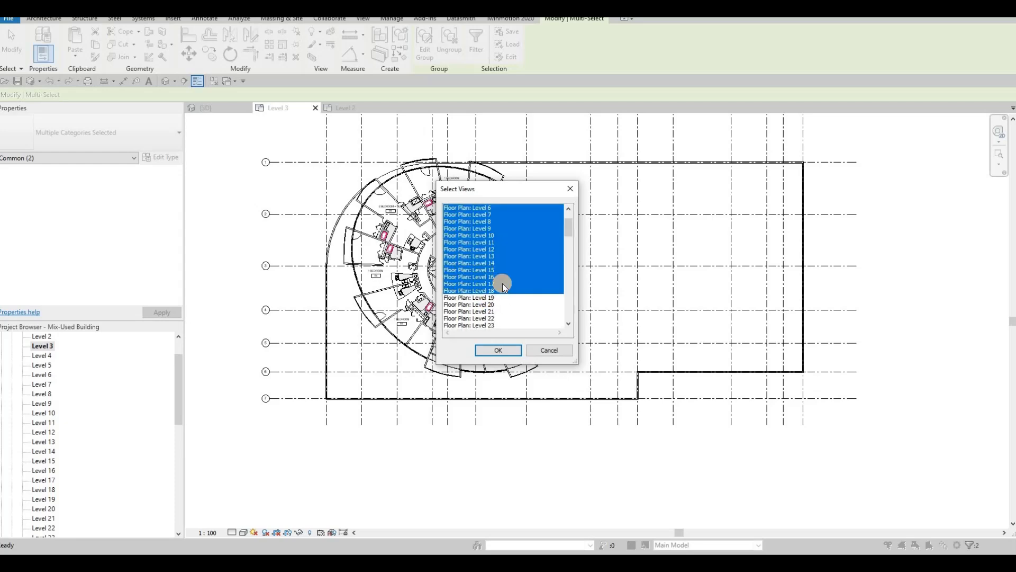
scroll(495, 278, "down", 2)
scroll(493, 276, "up", 3)
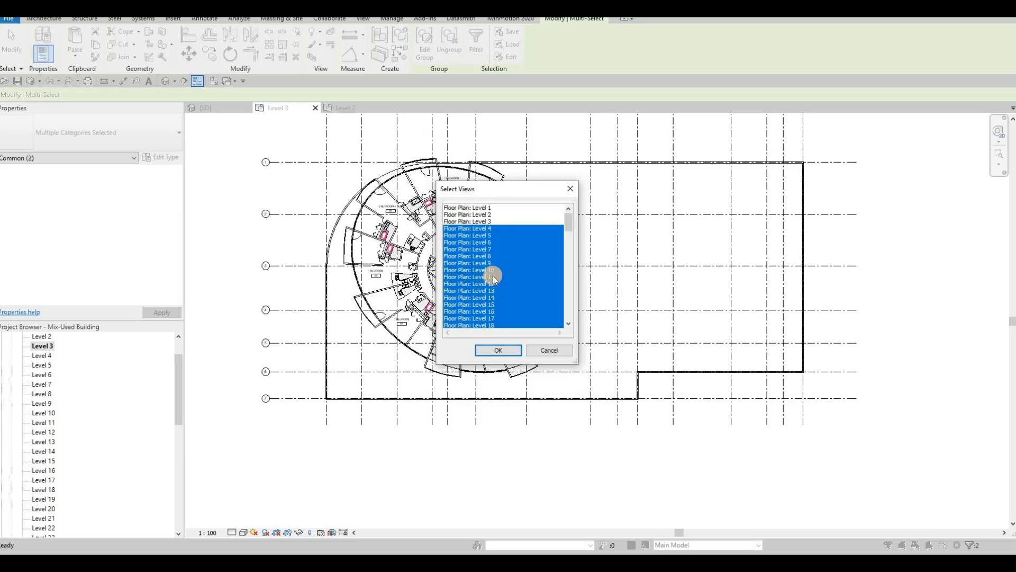
scroll(493, 275, "down", 5)
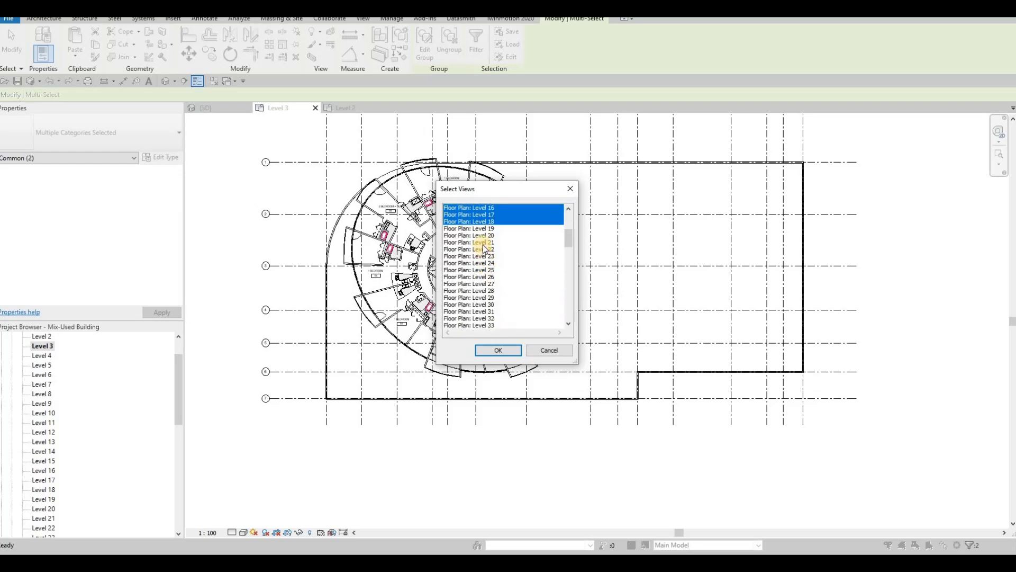
left_click(484, 249, "shift")
left_click(485, 235, "shift")
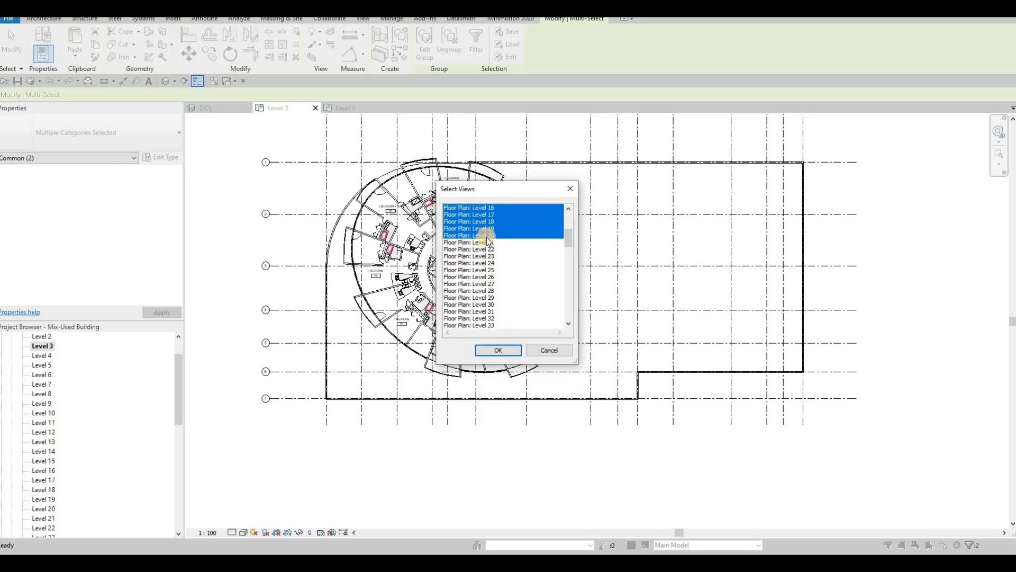
left_click(486, 235, "ctrl")
left_click(485, 241, "ctrl")
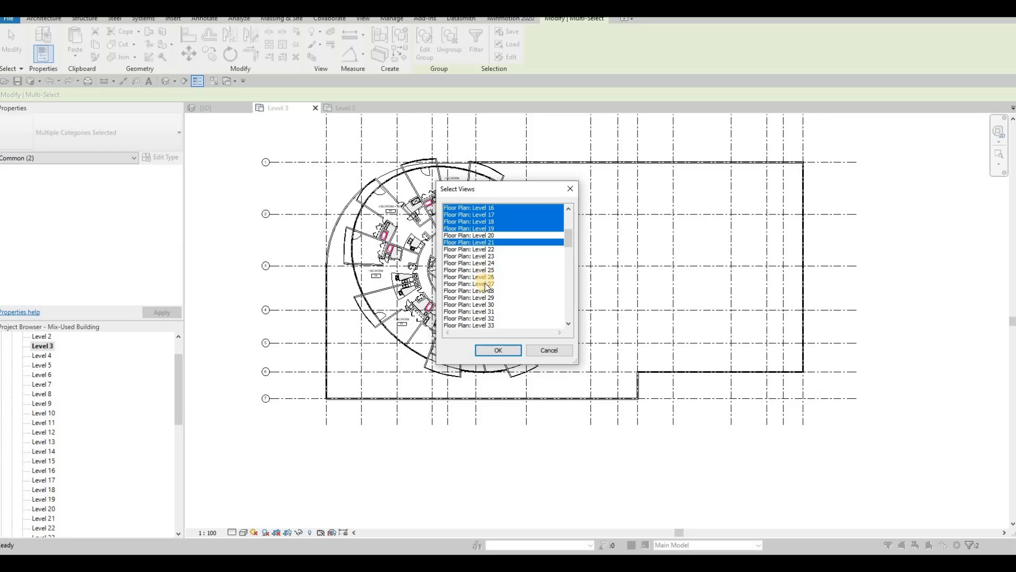
scroll(485, 283, "down", 3)
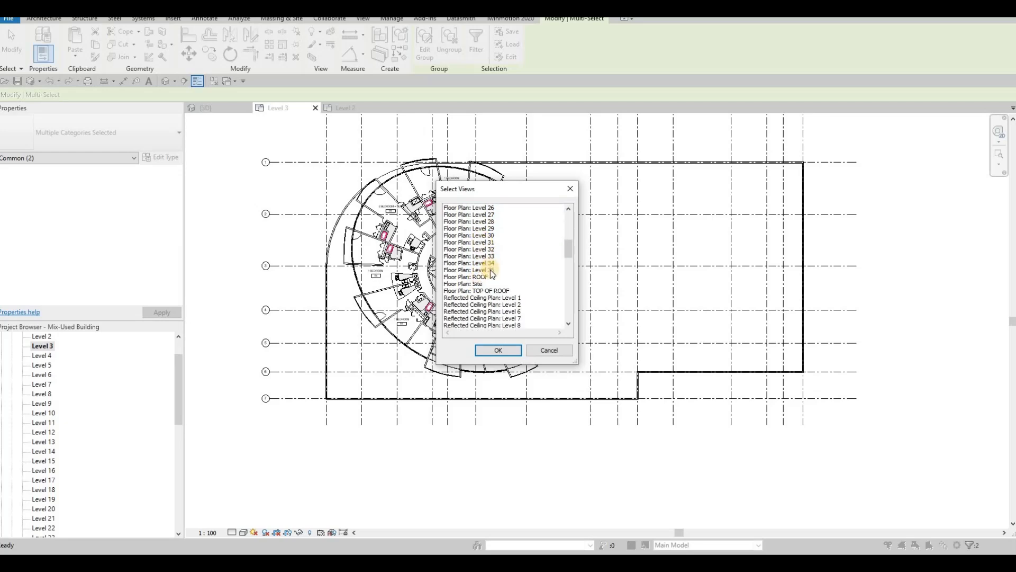
scroll(487, 286, "up", 3)
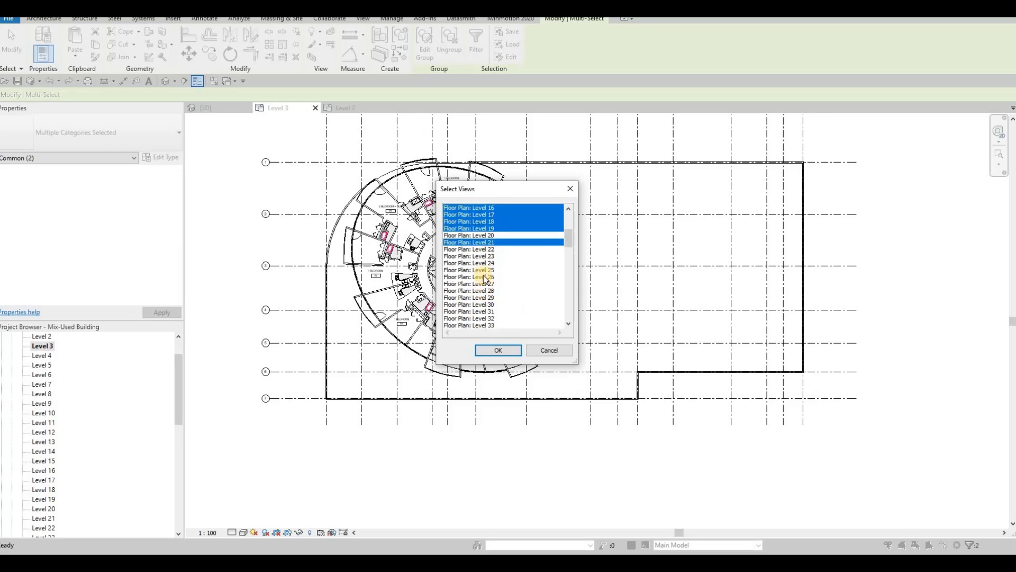
scroll(483, 274, "up", 4)
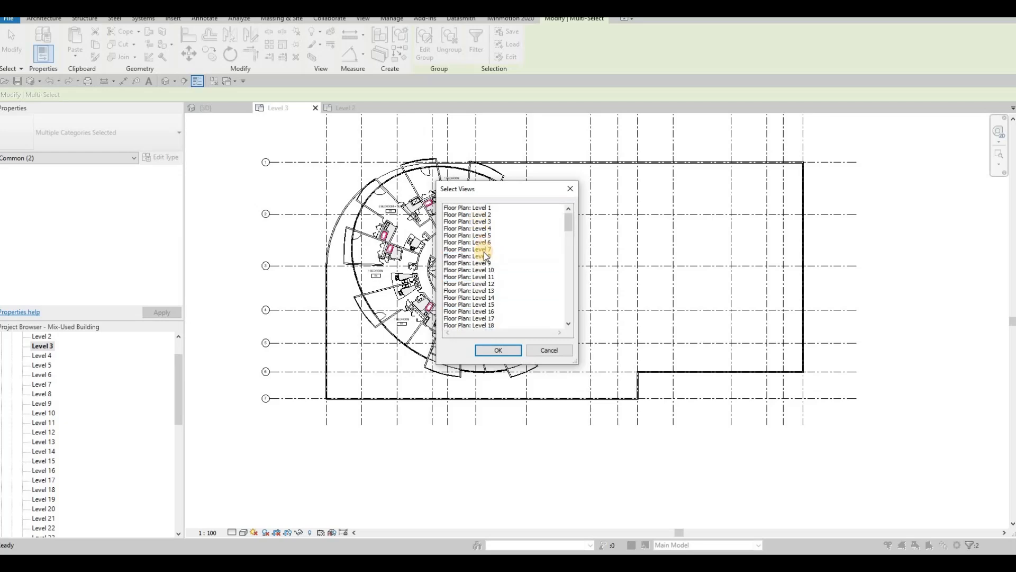
Select the floor plans from Level 4 through Level 35 as paste targets
scroll(482, 262, "down", 8)
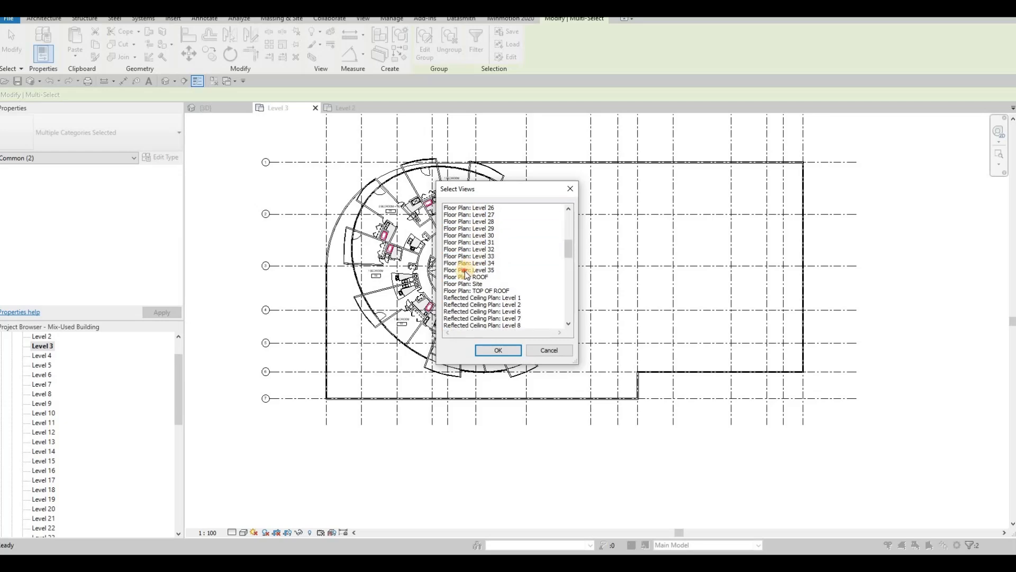
left_click(487, 269, "shift")
scroll(487, 266, "up", 9)
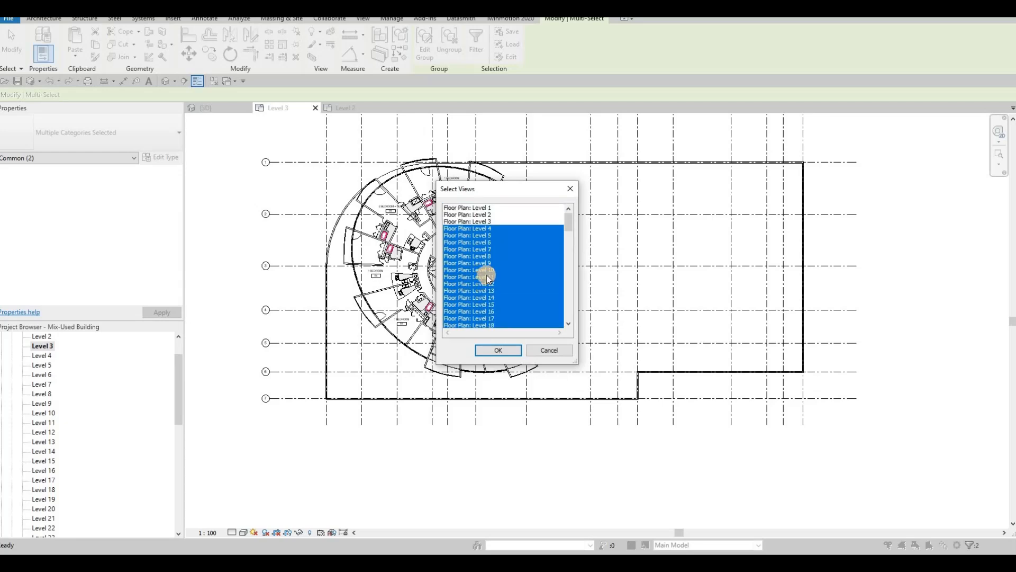
scroll(484, 272, "down", 2)
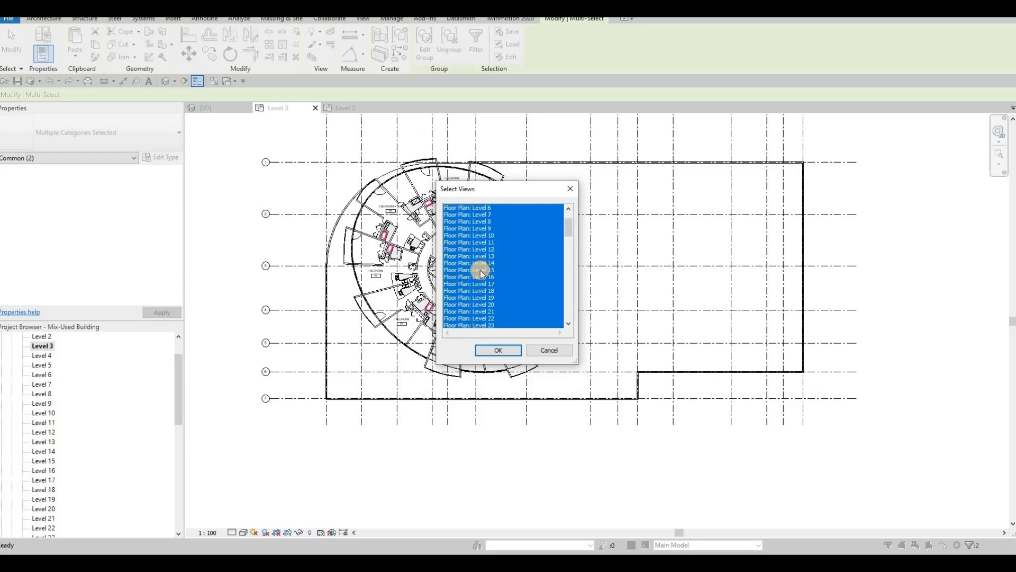
scroll(481, 265, "up", 2)
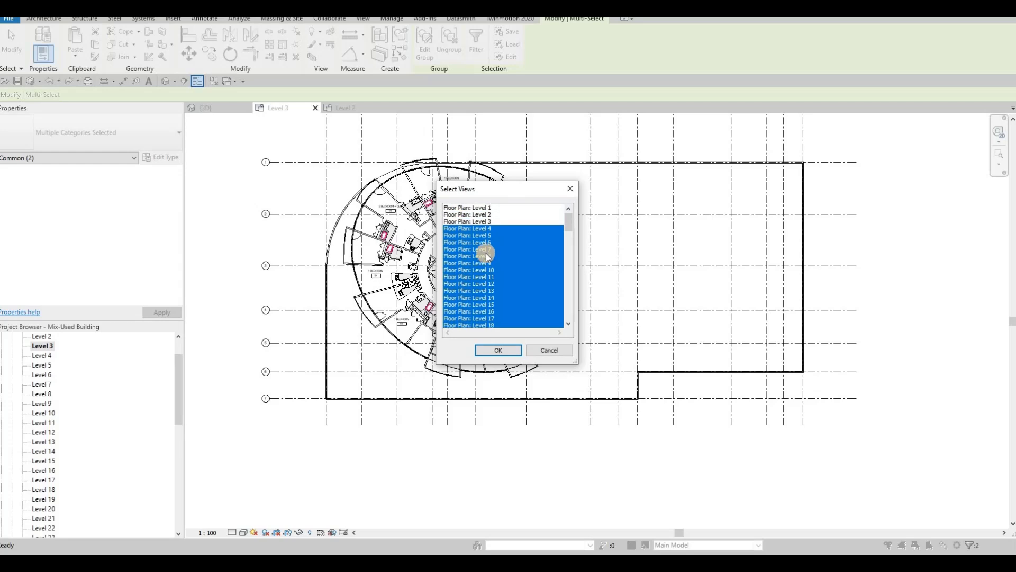
scroll(486, 253, "down", 4)
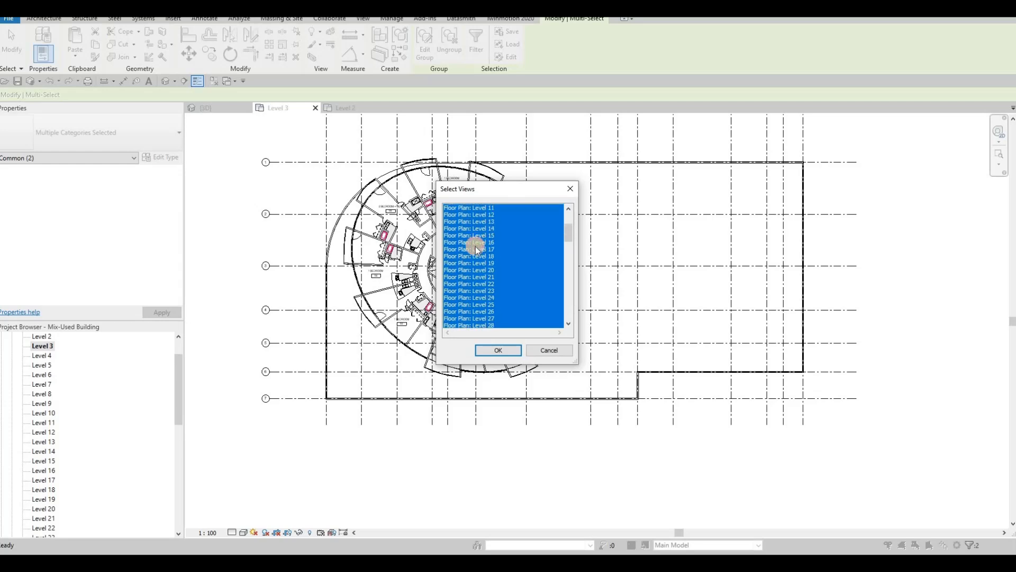
left_click(475, 242, "shift")
scroll(482, 281, "down", 3)
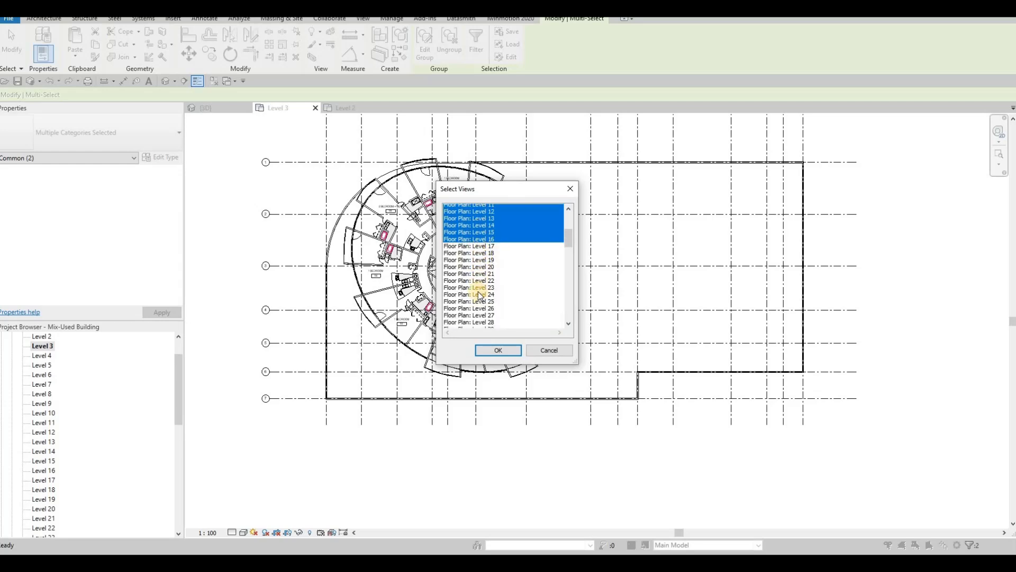
left_click(479, 305, "shift")
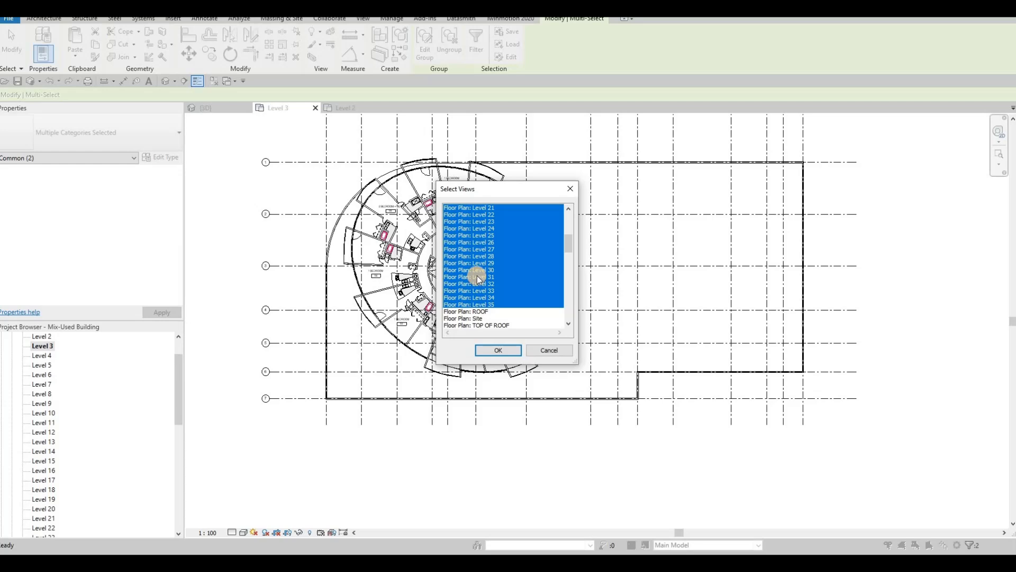
Exclude the floor plans of Levels 17, 18, 27 and 28 from the selected paste targets
scroll(478, 279, "up", 5)
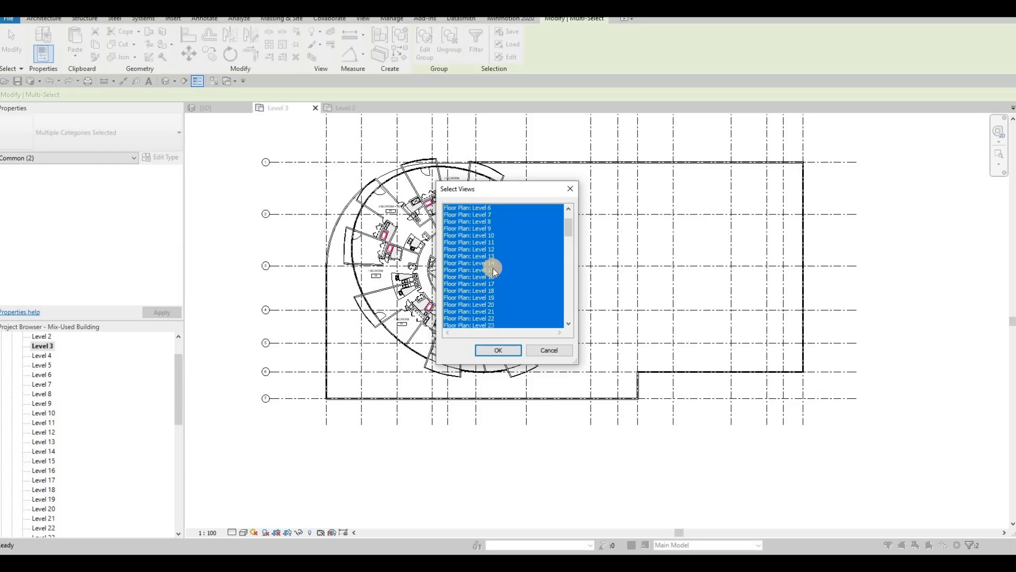
scroll(493, 271, "up", 2)
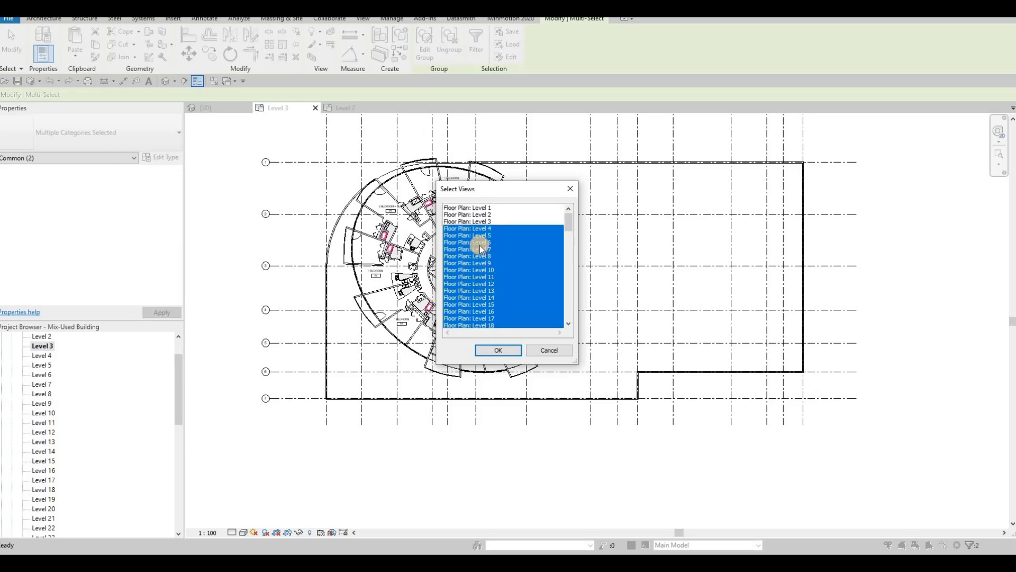
scroll(479, 248, "down", 5)
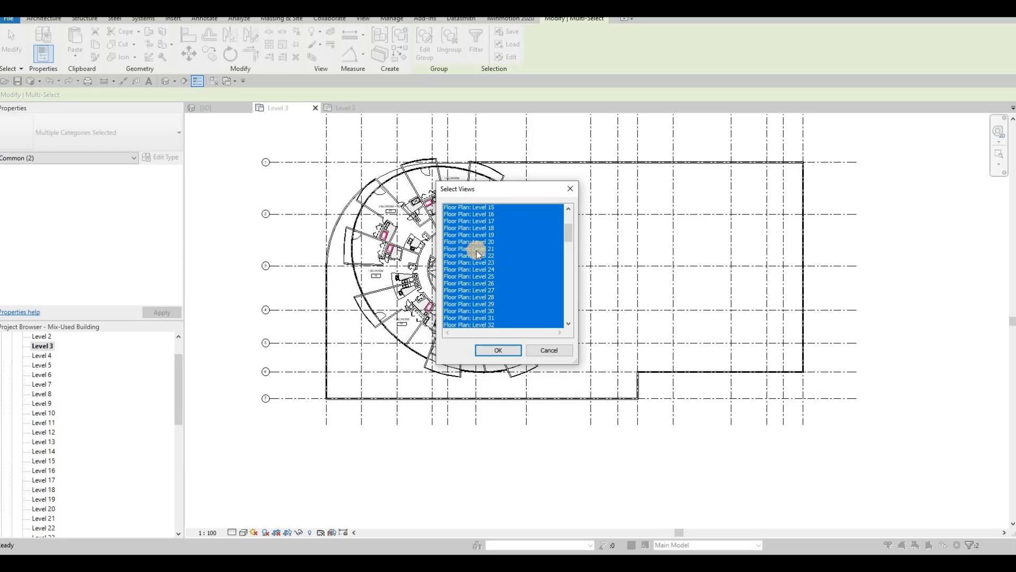
scroll(478, 254, "up", 1)
left_click(476, 250, "ctrl")
left_click(481, 256, "ctrl")
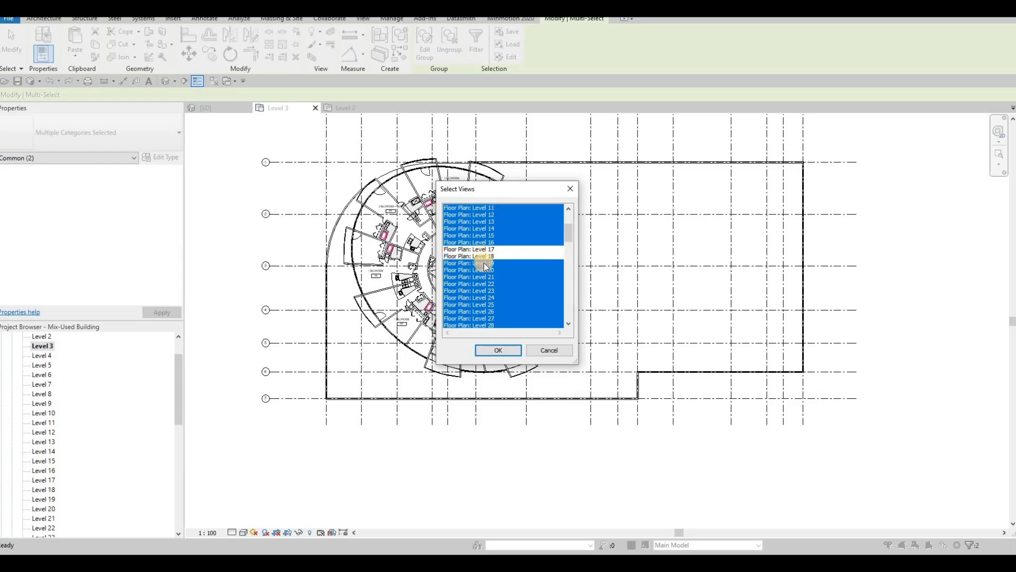
scroll(482, 262, "down", 3)
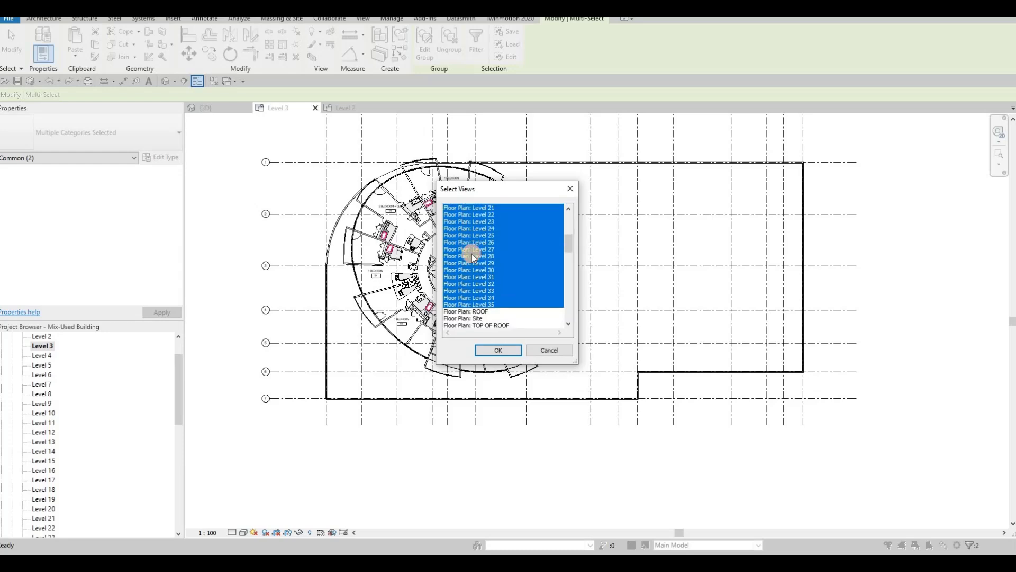
left_click(476, 249, "ctrl")
left_click(472, 255, "ctrl")
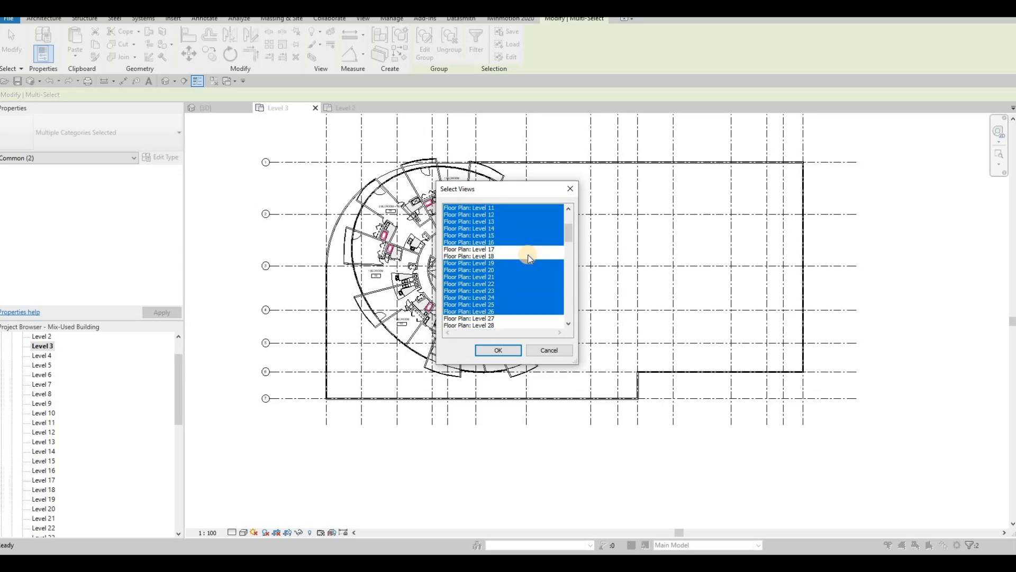
Try to add the Level 17 and Level 18 floor plans back to the selected paste targets
scroll(523, 255, "up", 7)
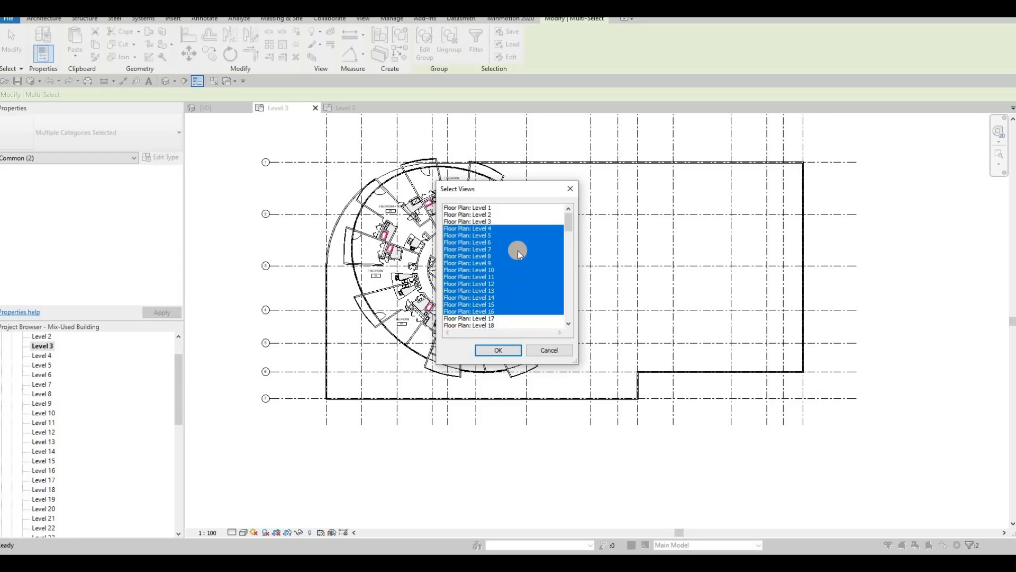
scroll(517, 250, "down", 5)
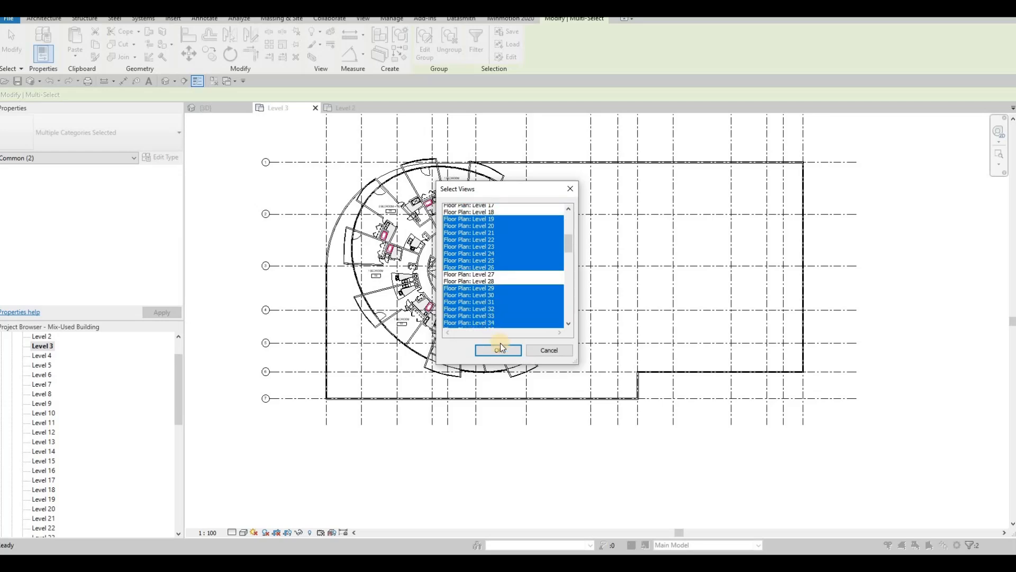
scroll(502, 349, "down", 2)
scroll(490, 311, "up", 5)
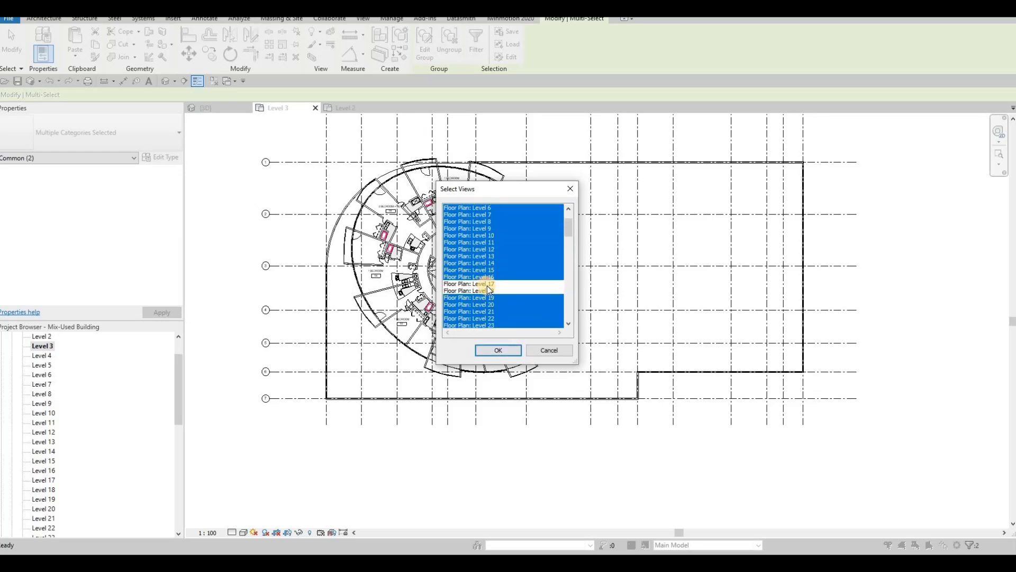
left_click(487, 286, "ctrl")
left_click(485, 292, "ctrl")
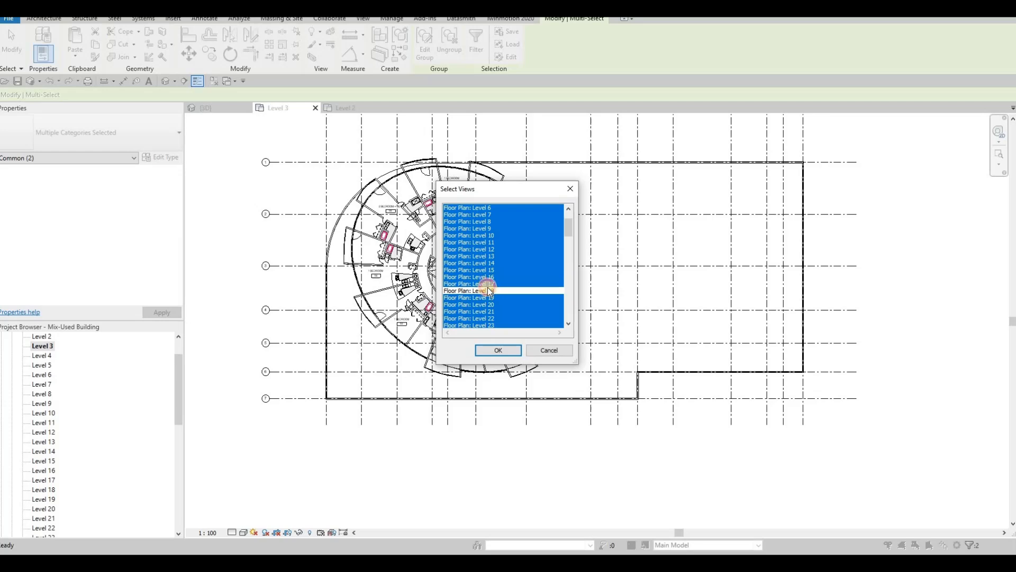
left_click(474, 257, "shift")
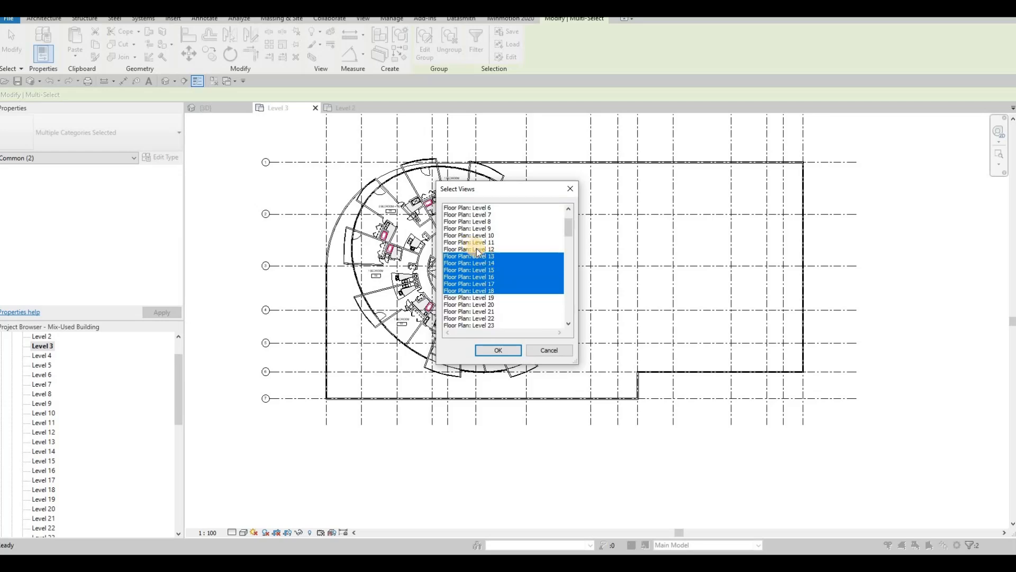
Reselect the continuous range of floor plans from Level 4 through Level 34 as paste targets
scroll(478, 249, "up", 2)
left_click(481, 228)
scroll(479, 277, "down", 8)
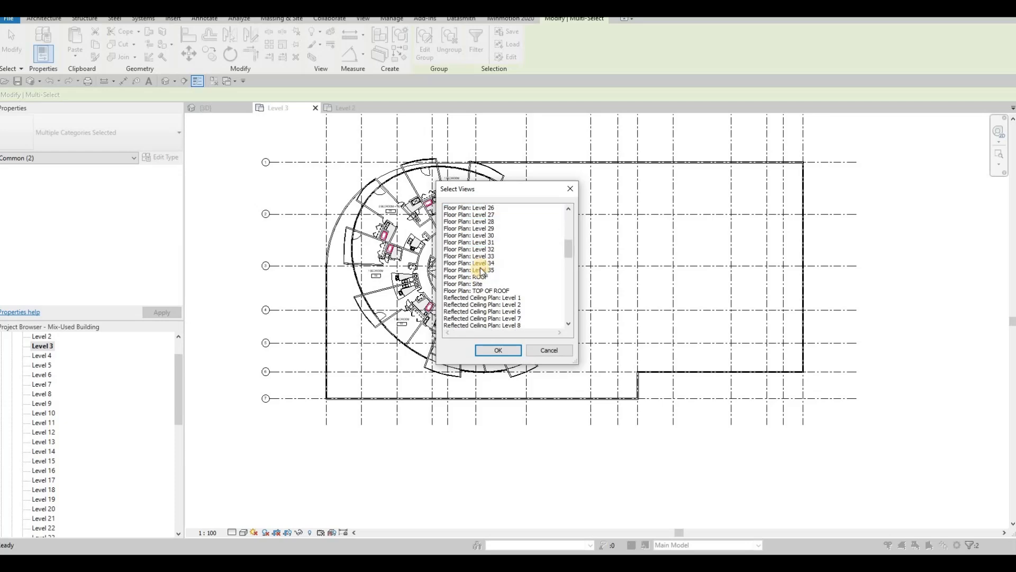
left_click(483, 263, "shift")
scroll(482, 259, "up", 8)
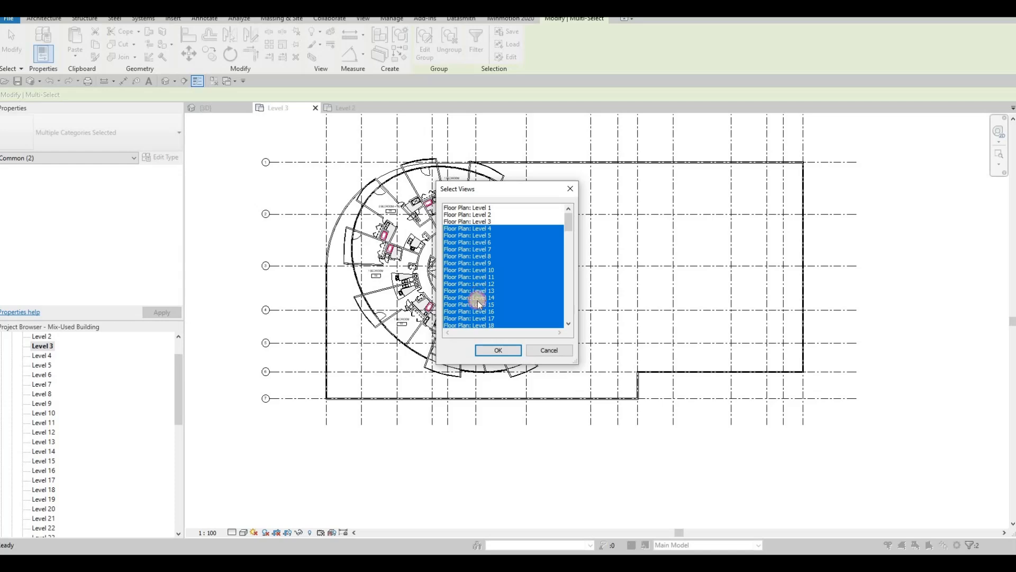
Remove the floor plans of Levels 14, 15, 27 and 28 from the selected range
scroll(476, 297, "down", 5)
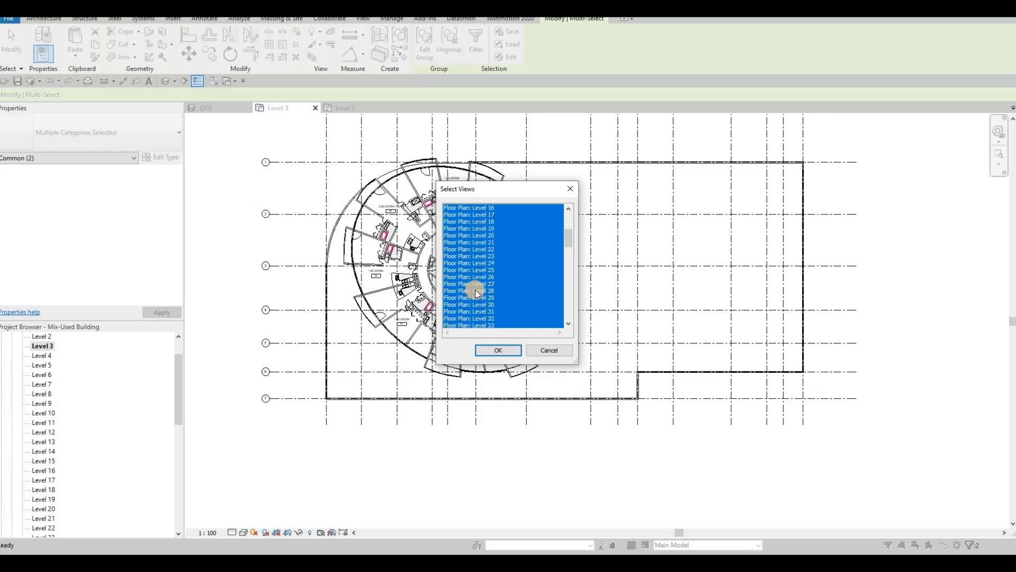
left_click(476, 283, "ctrl")
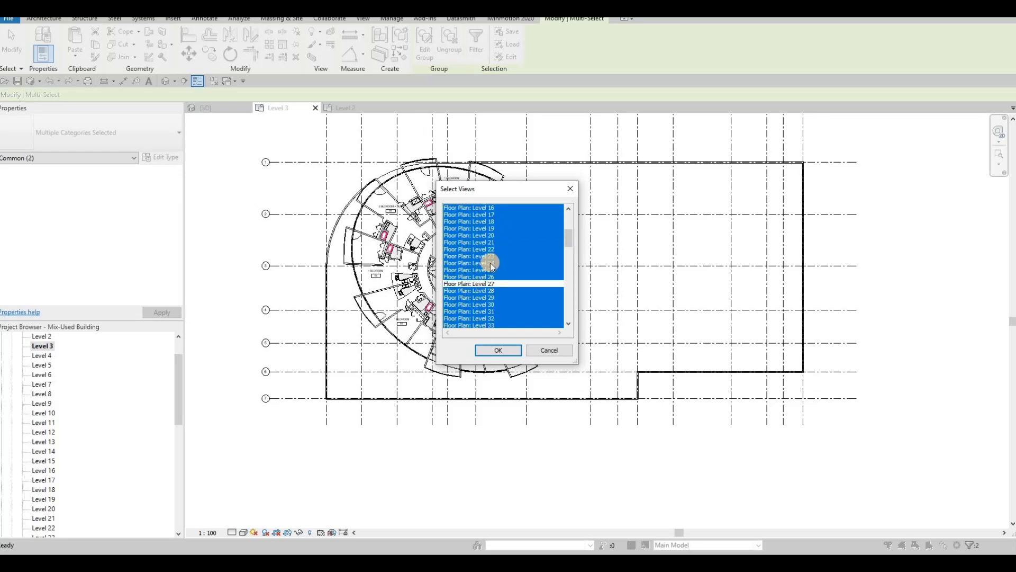
scroll(492, 265, "down", 1)
left_click(491, 267, "ctrl")
scroll(492, 271, "down", 5)
scroll(476, 265, "up", 7)
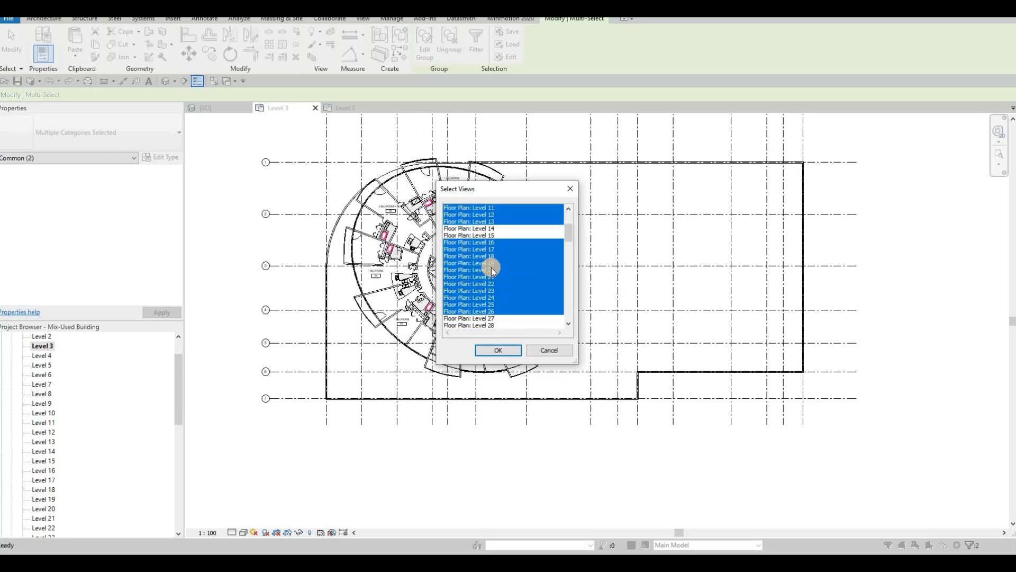
Add the Level 27 and Level 28 floor plans back to the selected paste targets
left_click(488, 321, "ctrl")
scroll(484, 297, "down", 1)
left_click(484, 299, "ctrl")
scroll(486, 292, "up", 1)
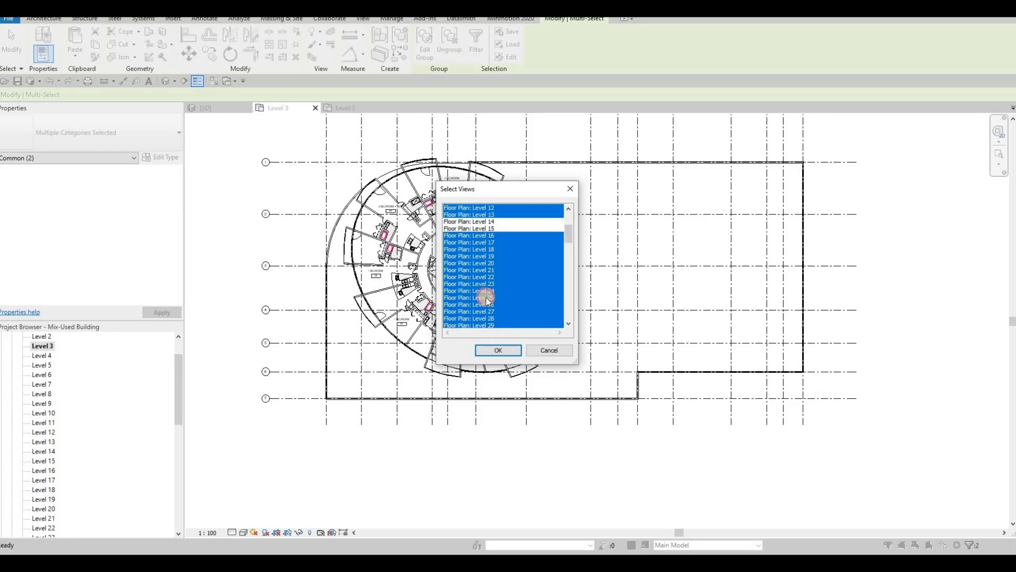
Exclude the Level 24 and Level 25 floor plans from the targets and paste the group onto the selected levels
left_click(484, 292, "ctrl")
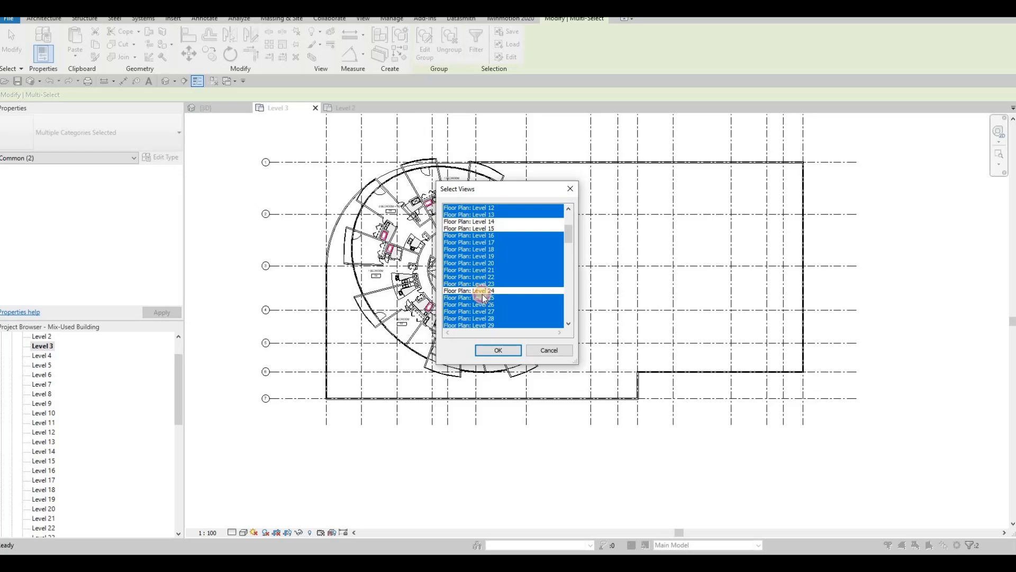
left_click(483, 298, "ctrl")
scroll(471, 264, "down", 8)
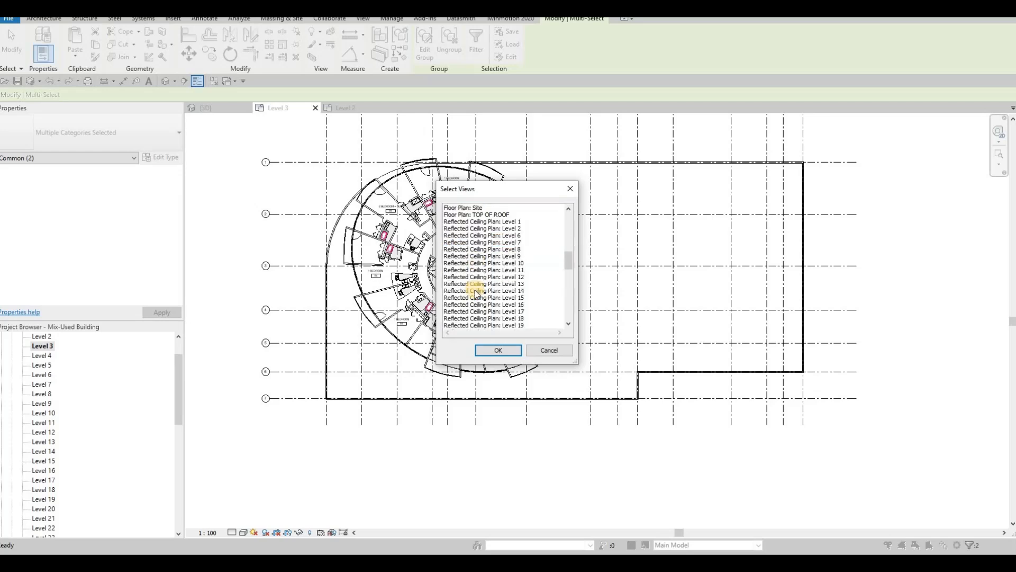
scroll(475, 290, "up", 3)
left_click(497, 351)
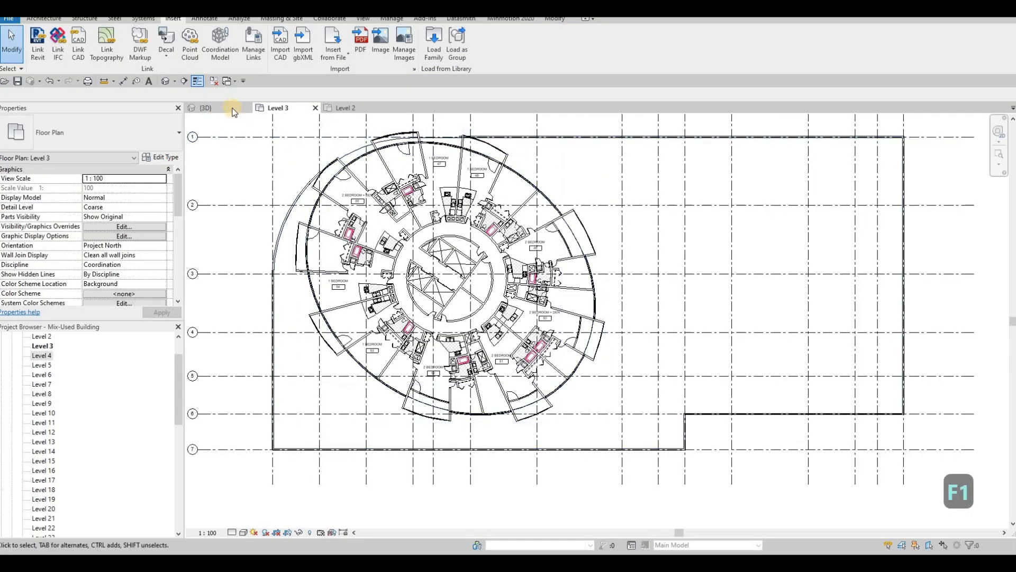
Open the 3D view and select individual OVERALL groups near the top of the tower to check the pasted floors
left_click(231, 109)
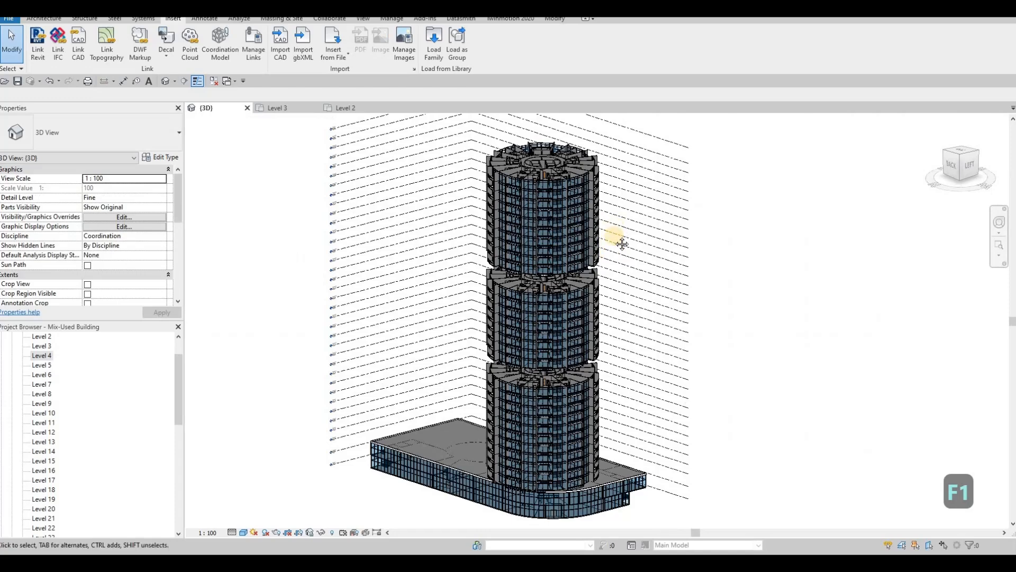
middle_click_drag(619, 236, 529, 140, "shift")
scroll(530, 140, "up", 5)
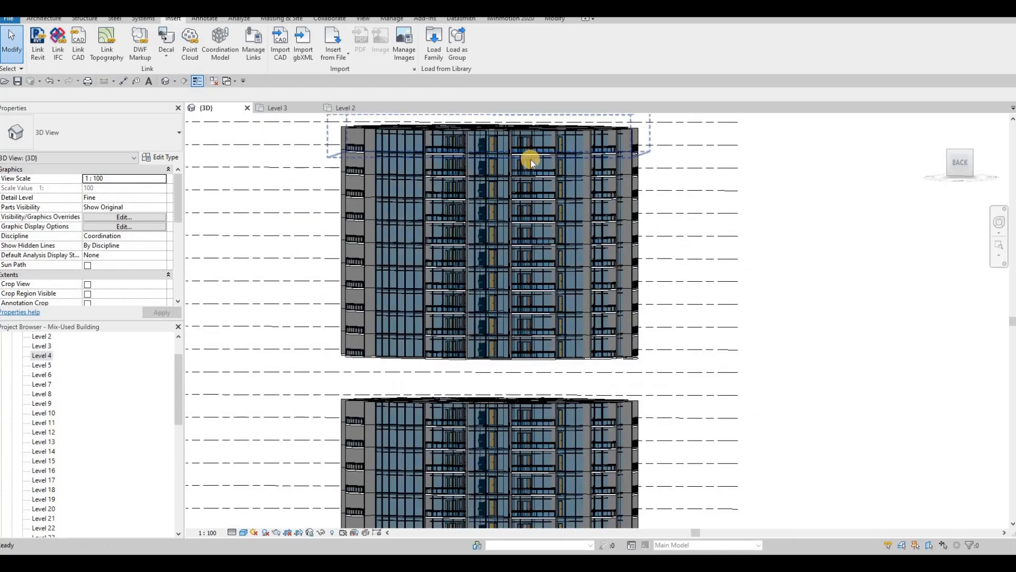
left_click(541, 170)
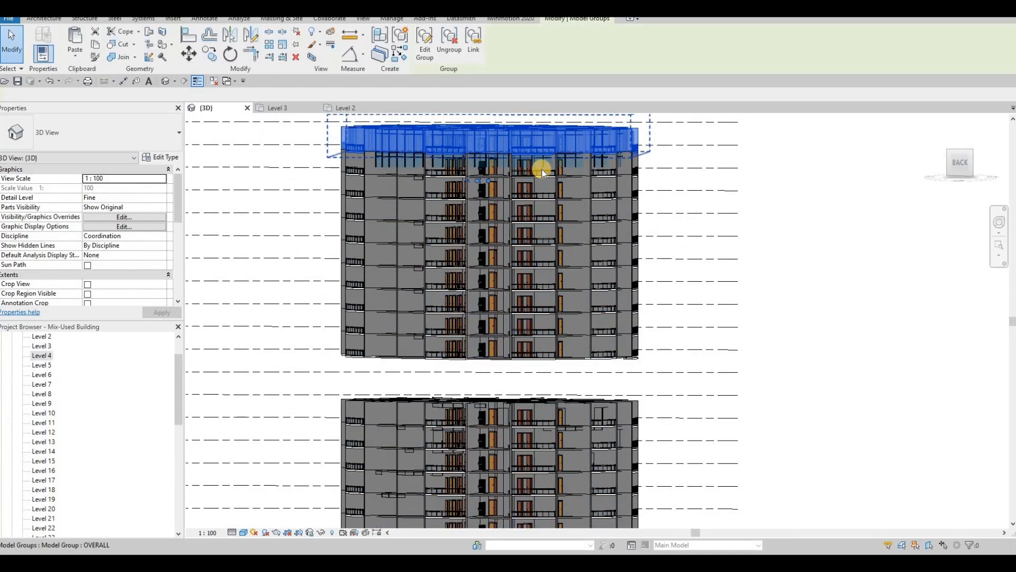
left_click(614, 191)
left_click(586, 208)
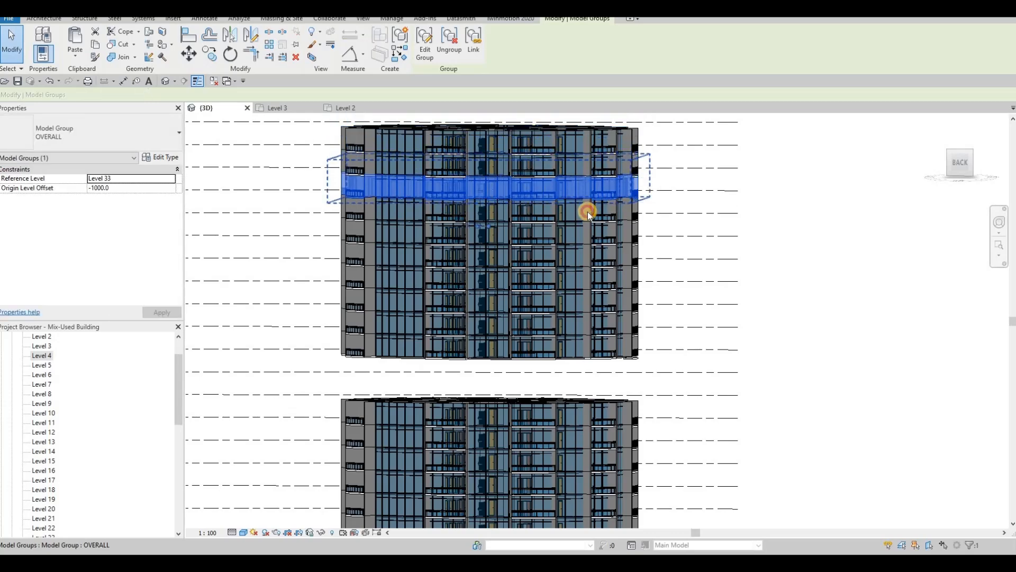
Examine the tower's facade up close and the gaps between the blocks of pasted floors
middle_click_drag(505, 279, 459, 206, "shift")
scroll(459, 206, "up", 6)
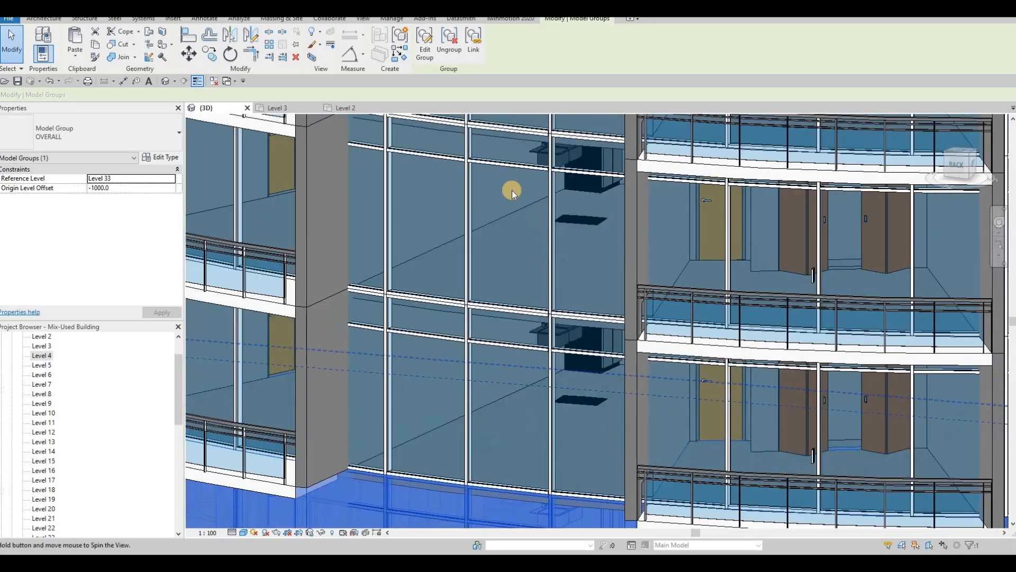
scroll(547, 248, "down", 4)
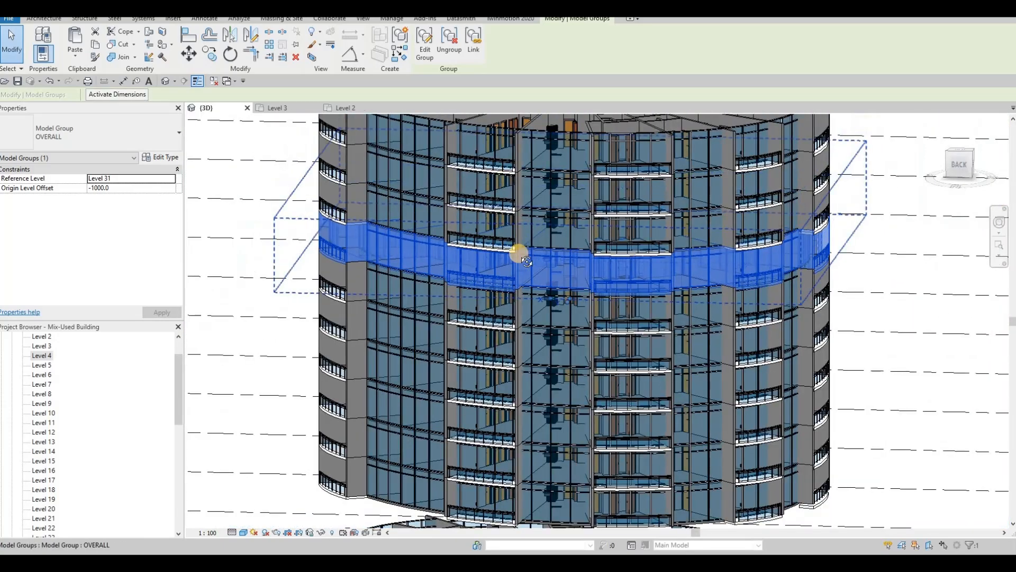
middle_click_drag(519, 254, 528, 167, "shift")
middle_click_drag(511, 352, 528, 207)
scroll(529, 208, "down", 3)
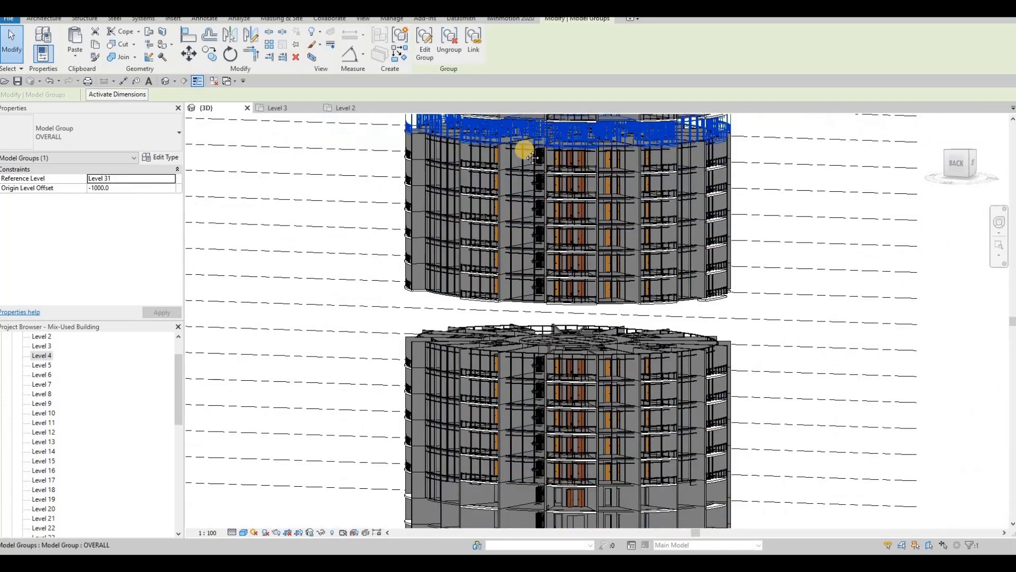
middle_click_drag(517, 270, 509, 161)
middle_click_drag(491, 217, 559, 395)
scroll(555, 392, "down", 2)
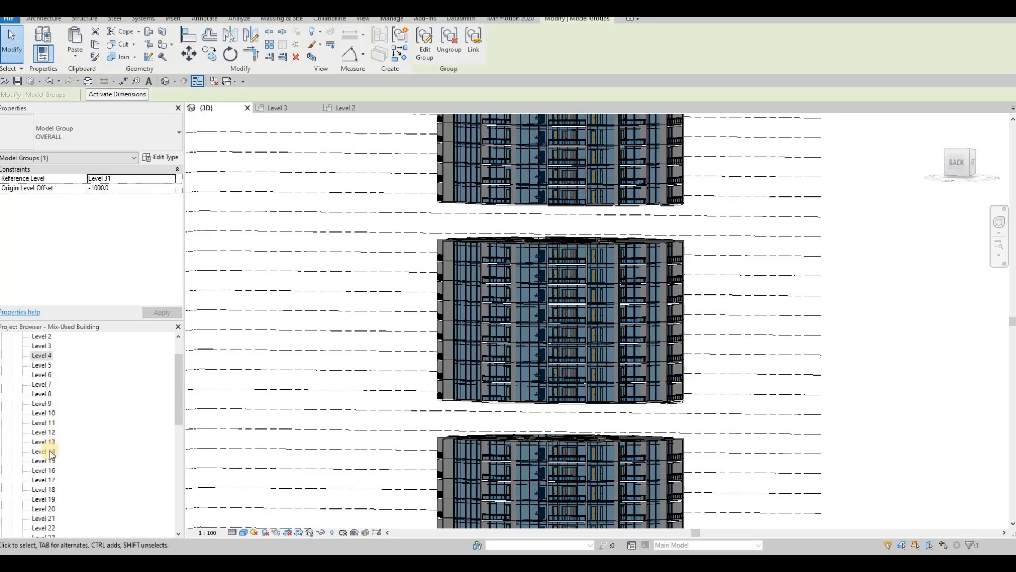
Open the Level 14 floor plan and the South elevation
left_click(48, 452)
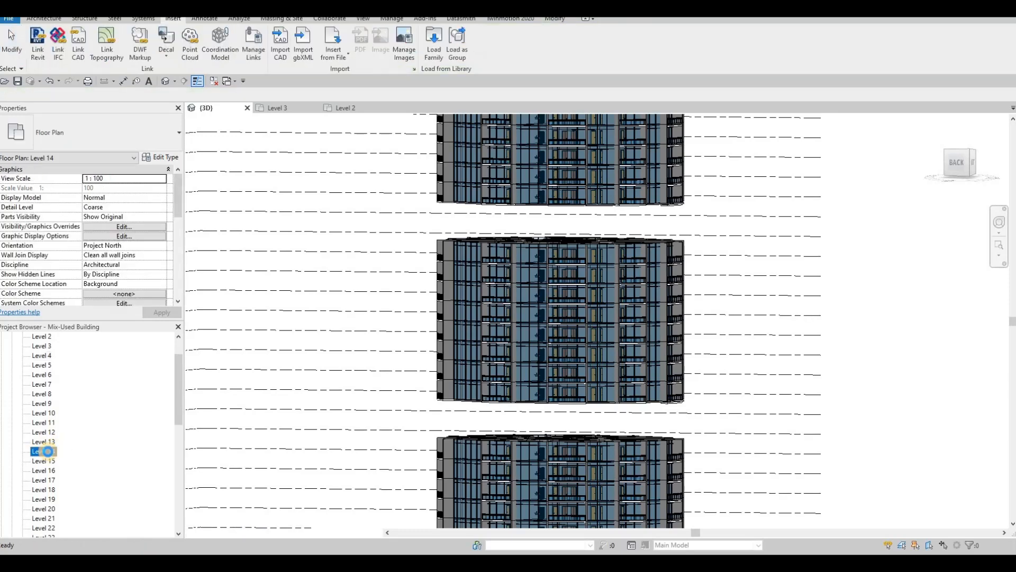
double_click(49, 453)
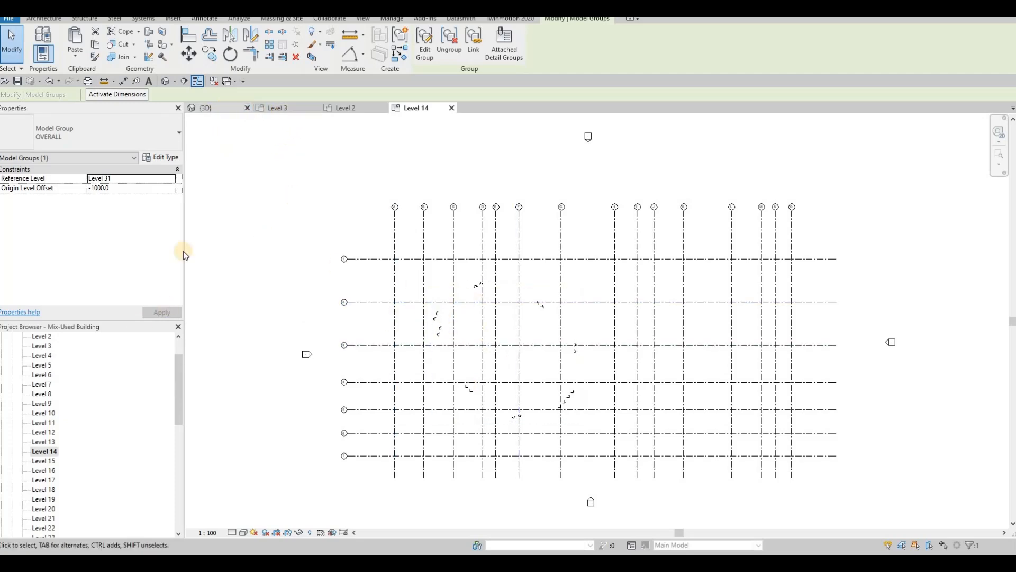
left_click_drag(178, 411, 177, 510)
left_click(42, 461)
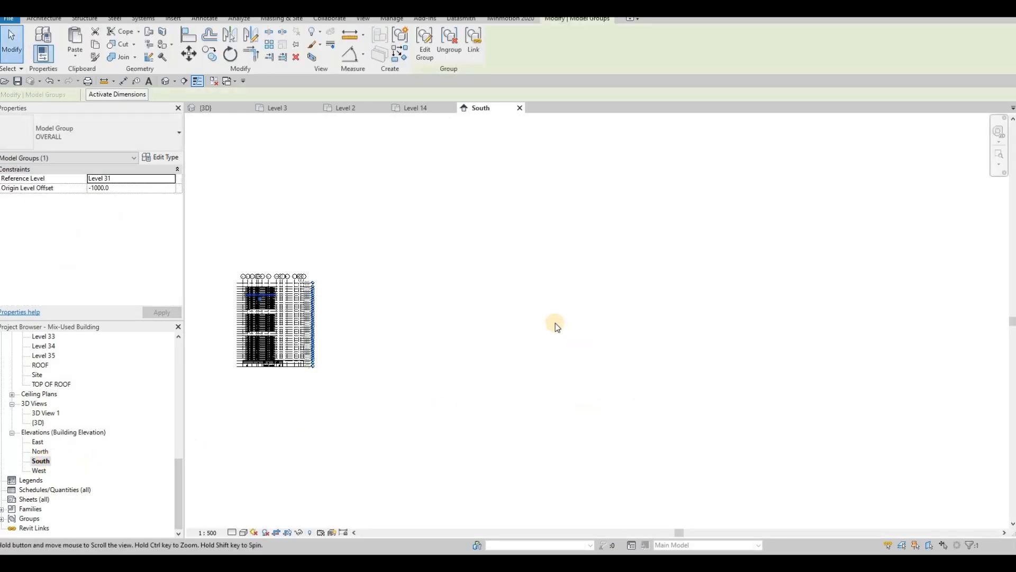
Set the South elevation's view scale to 1:100
middle_click_drag(278, 320, 509, 303)
scroll(591, 332, "up", 3)
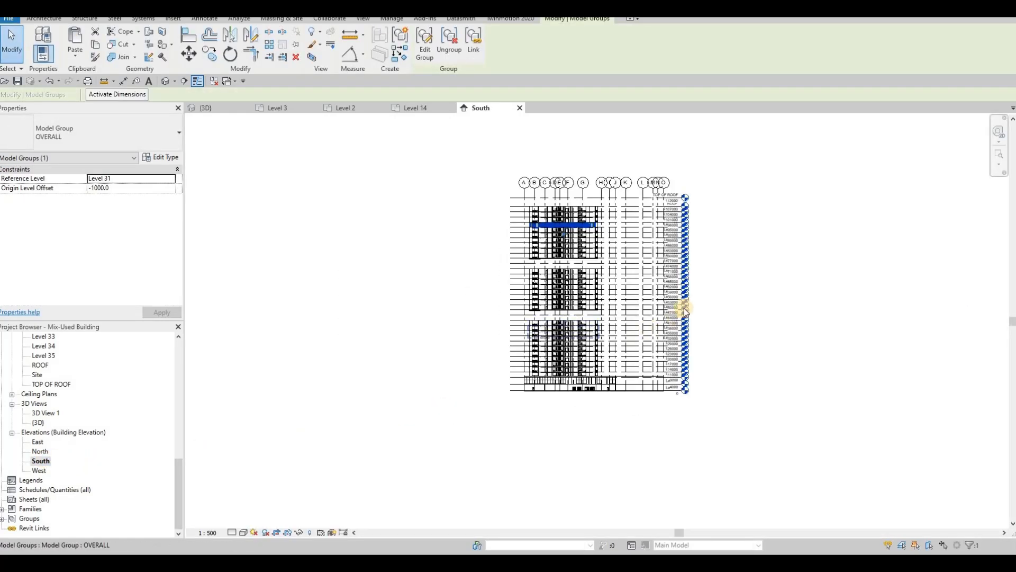
scroll(598, 318, "up", 5)
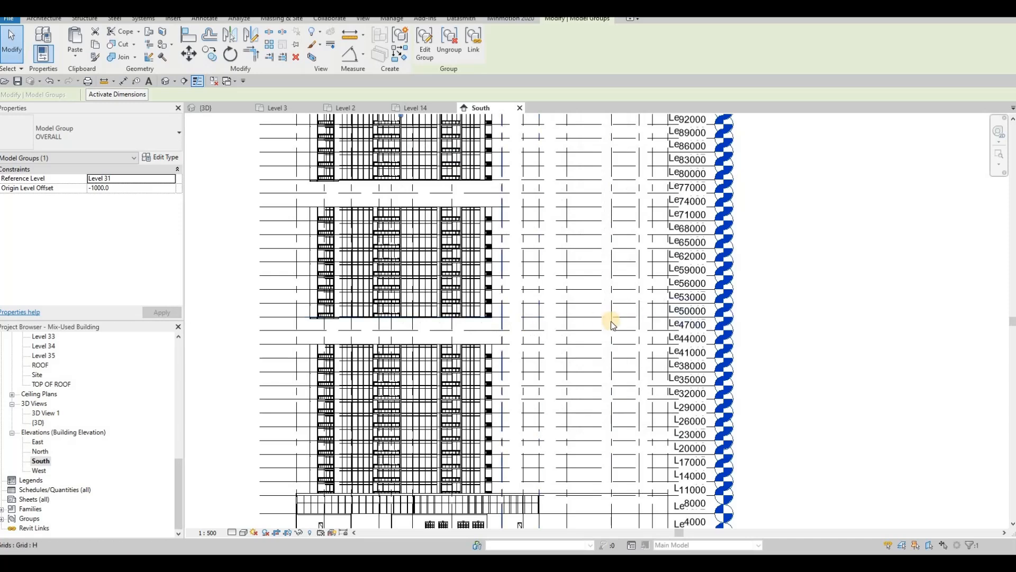
scroll(608, 323, "down", 3)
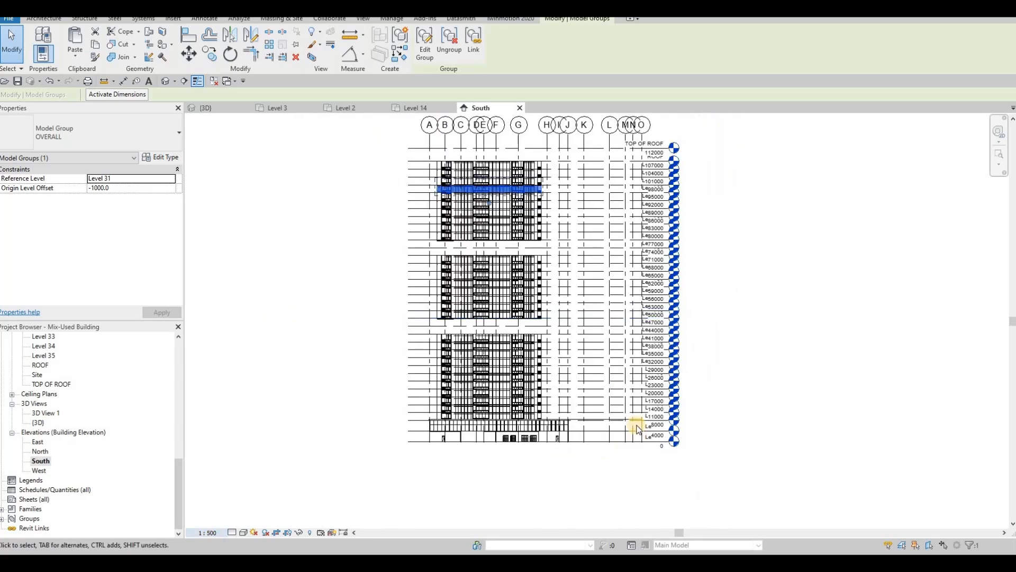
left_click(212, 533)
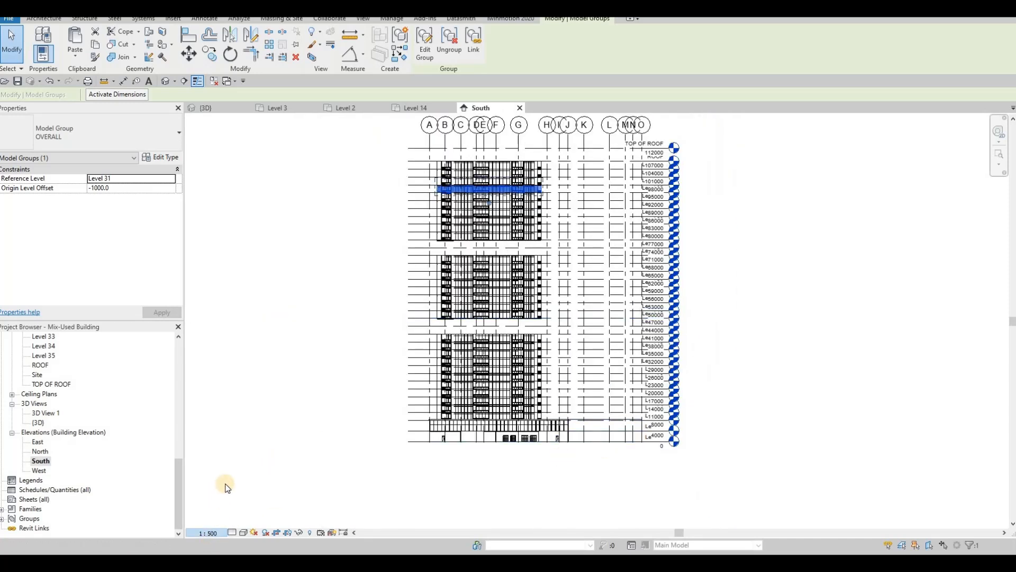
left_click(227, 462)
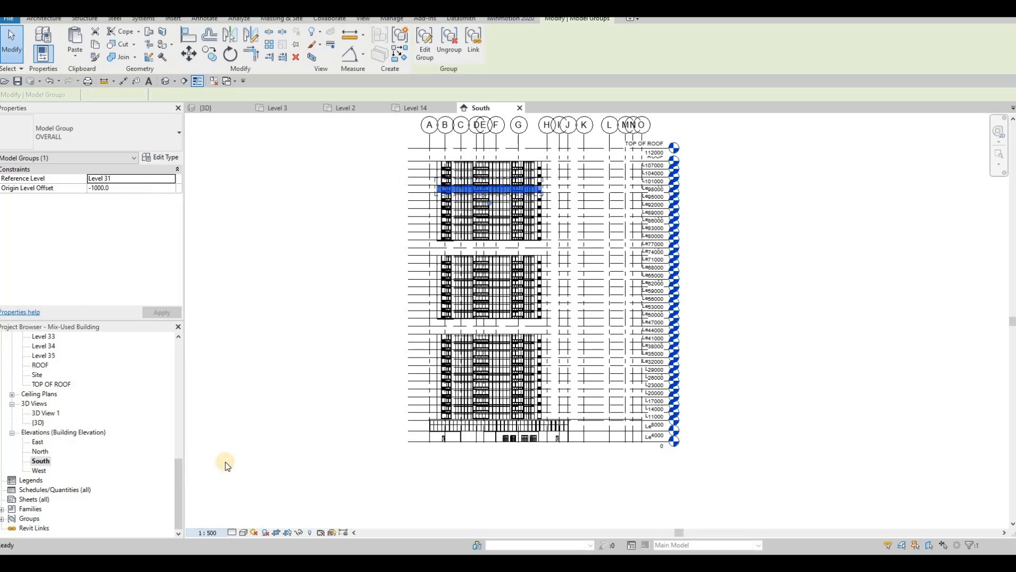
Examine the level labels in the South elevation to identify which levels border the empty gaps in the tower
scroll(643, 315, "up", 2)
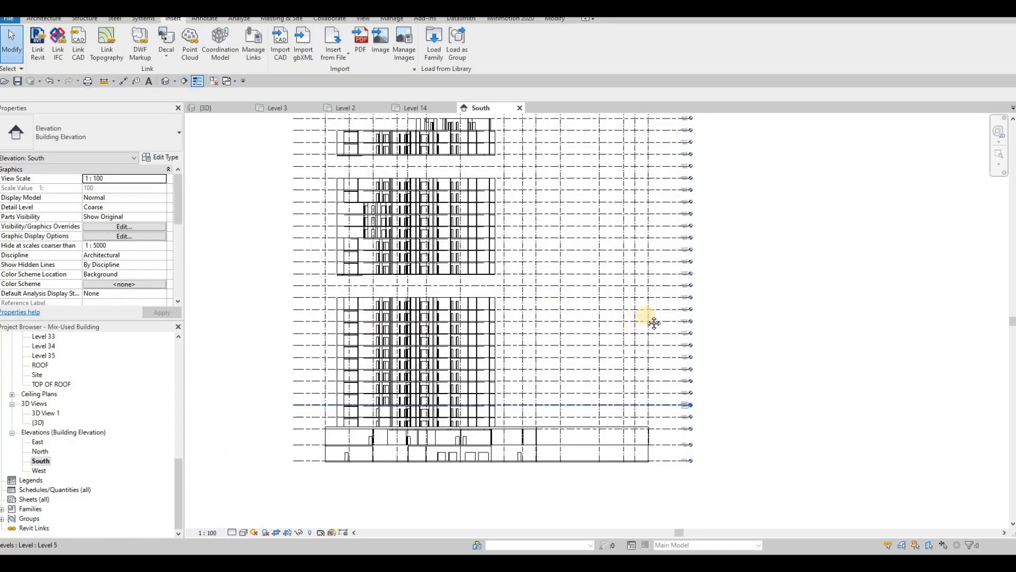
scroll(662, 315, "up", 3)
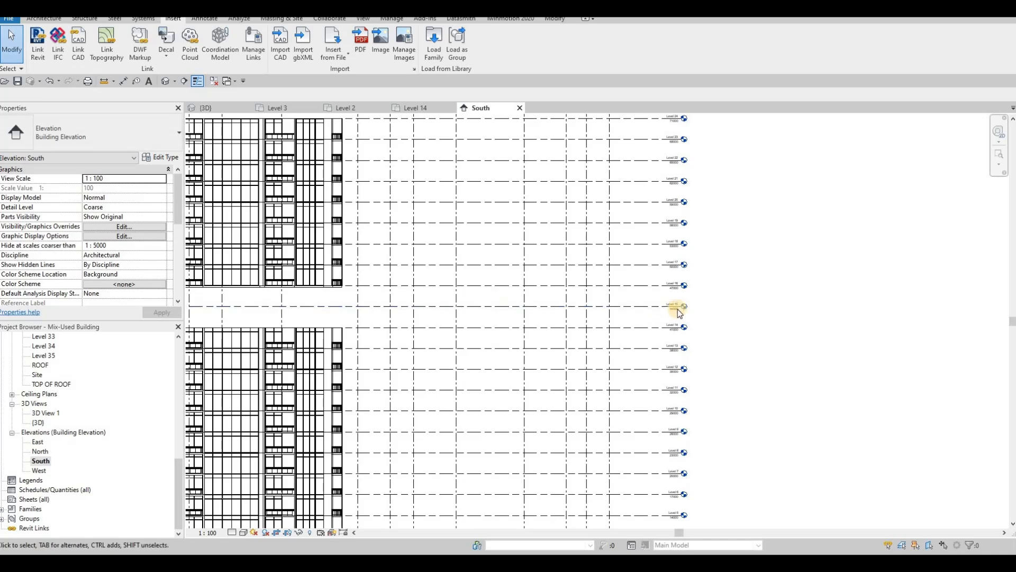
scroll(632, 276, "up", 2)
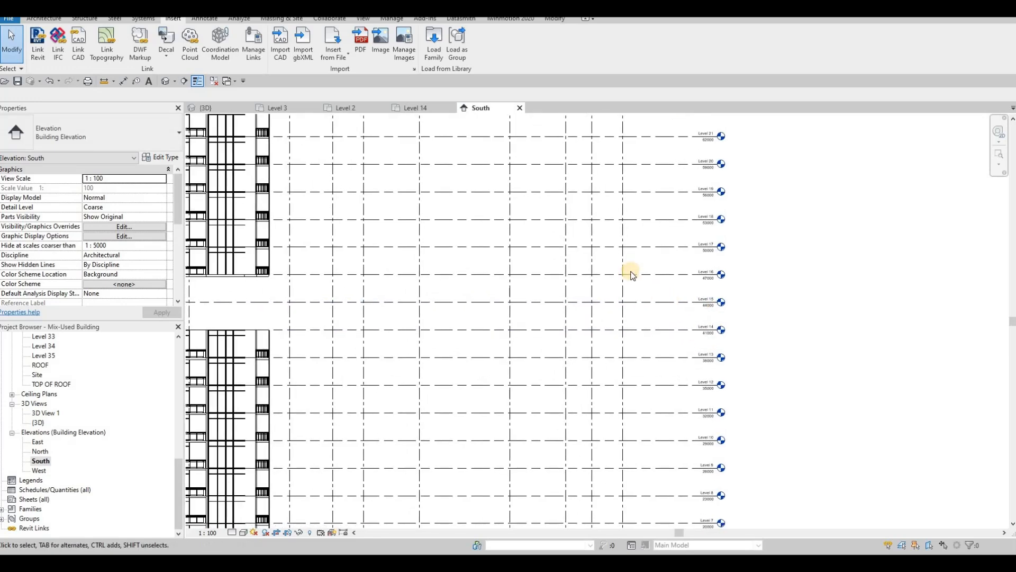
scroll(688, 243, "down", 3)
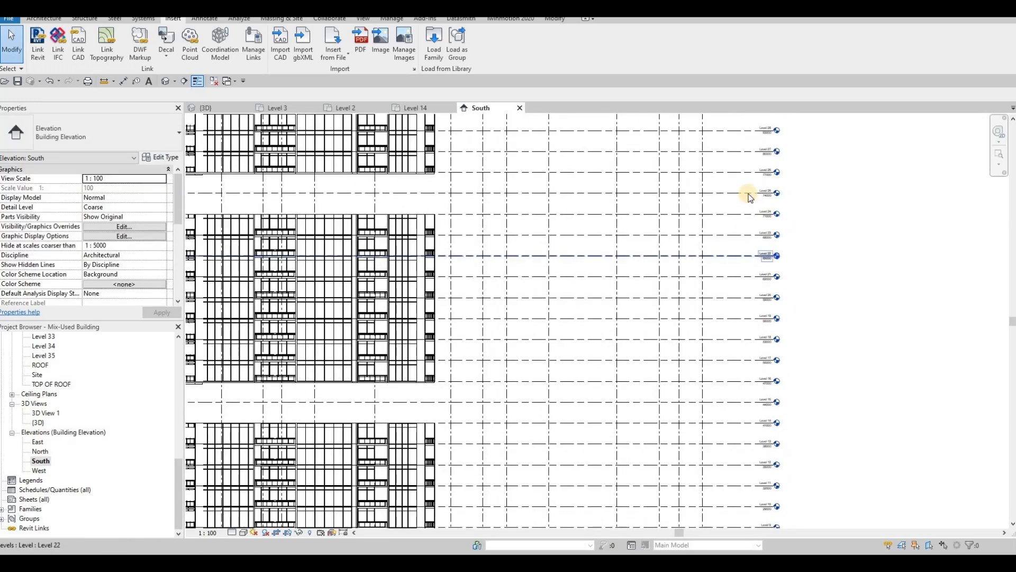
scroll(662, 209, "up", 1)
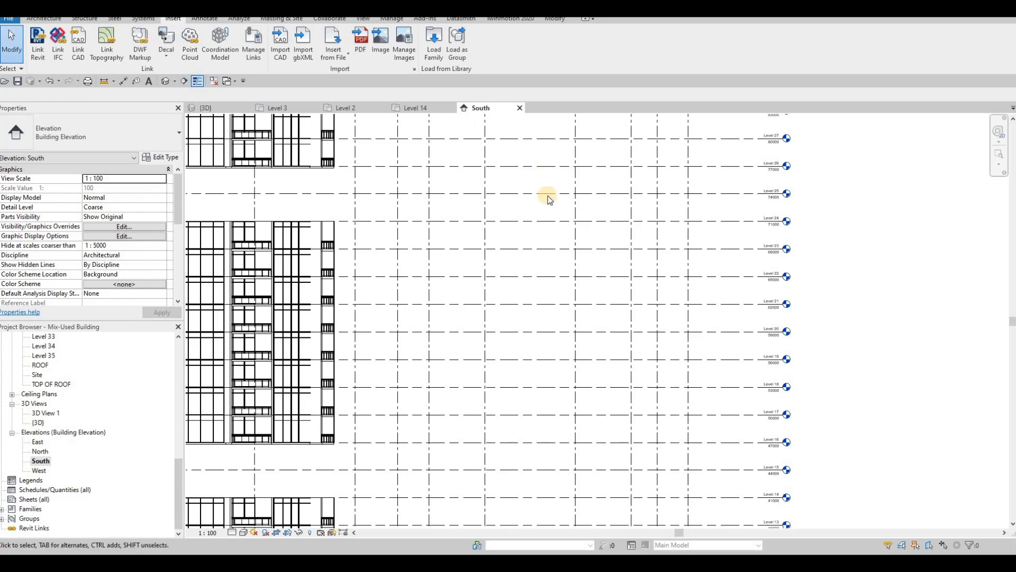
middle_click_drag(449, 259, 523, 261)
scroll(598, 305, "down", 3)
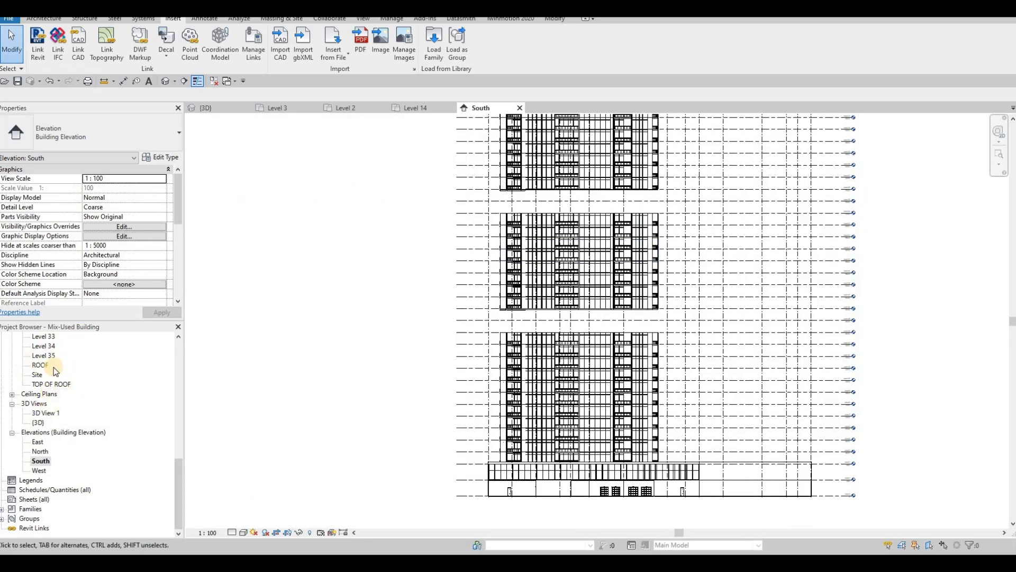
scroll(56, 370, "up", 3)
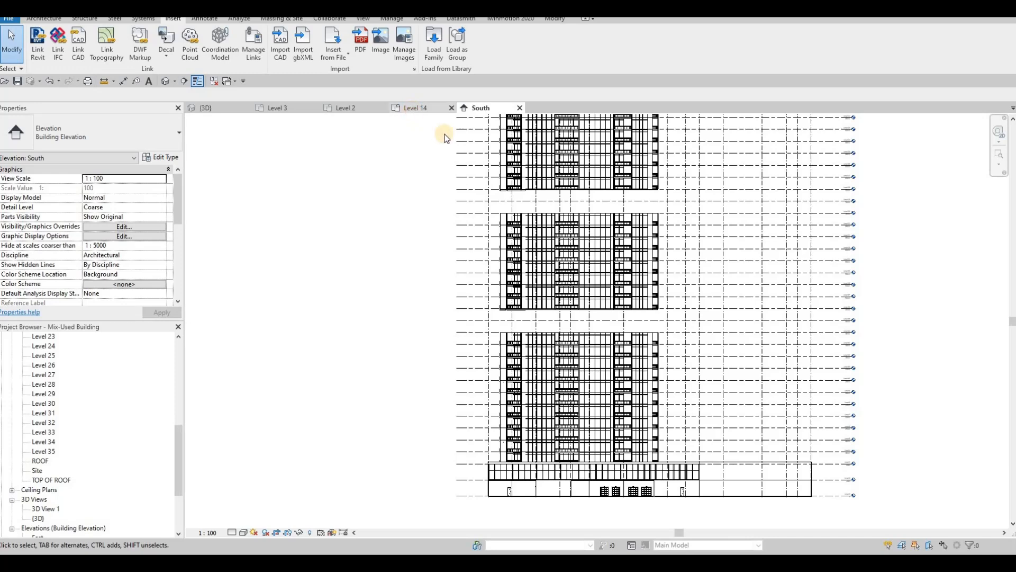
Return to the Level 14 floor plan and locate its underlay settings
left_click(413, 109)
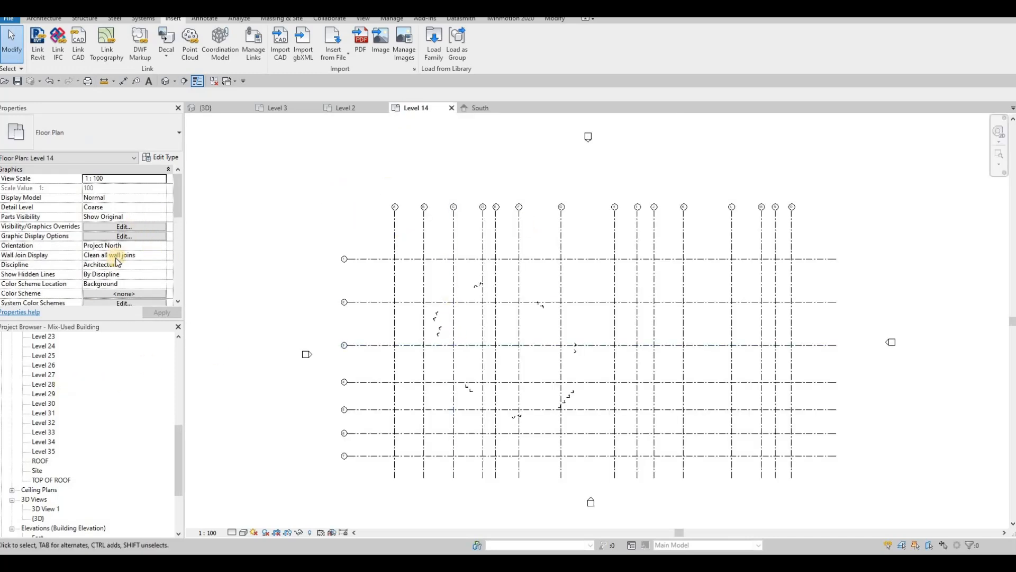
scroll(113, 256, "down", 5)
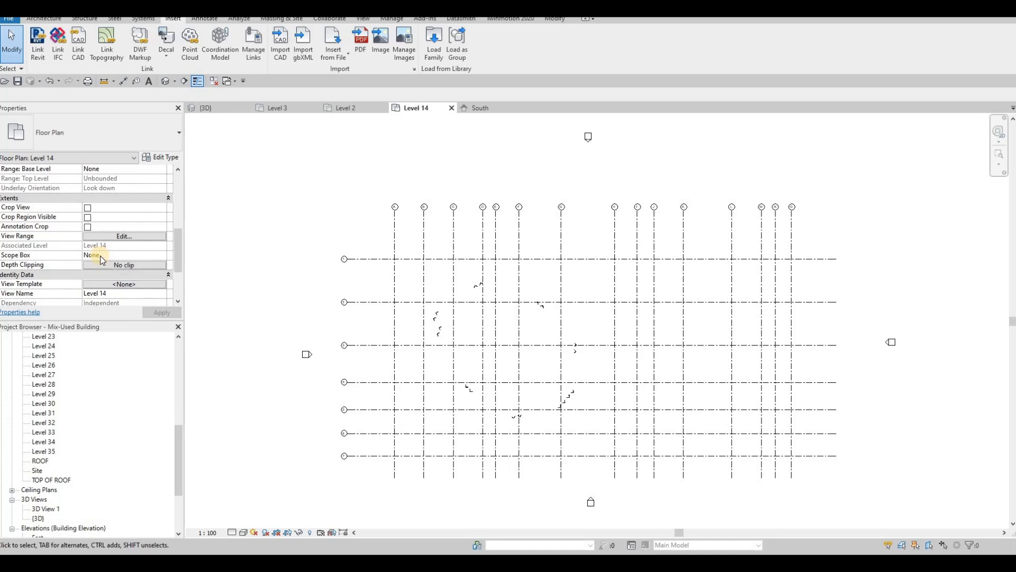
scroll(100, 255, "up", 2)
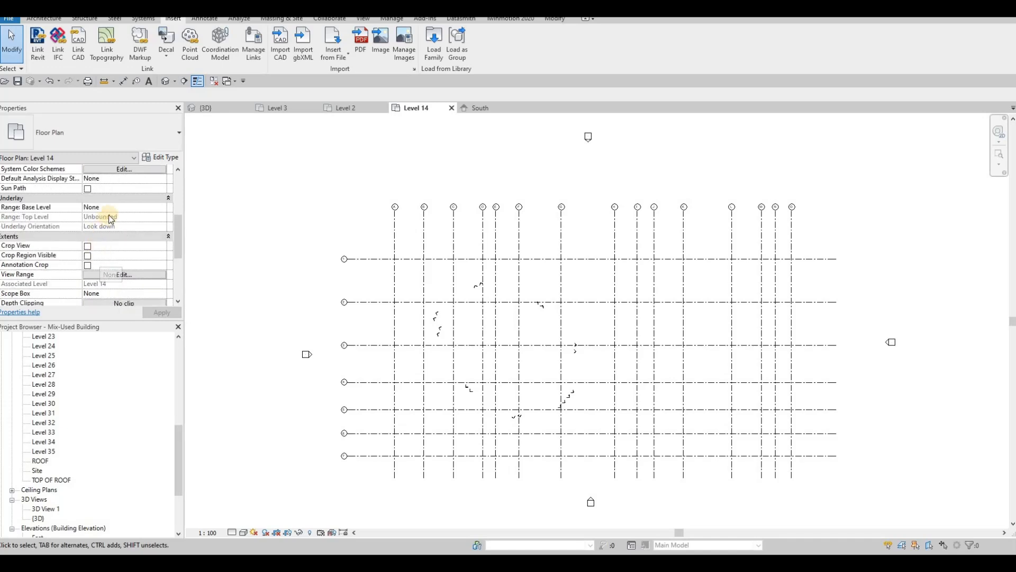
Set the underlay base level of the Level 14 floor plan to Level 3
left_click(149, 211)
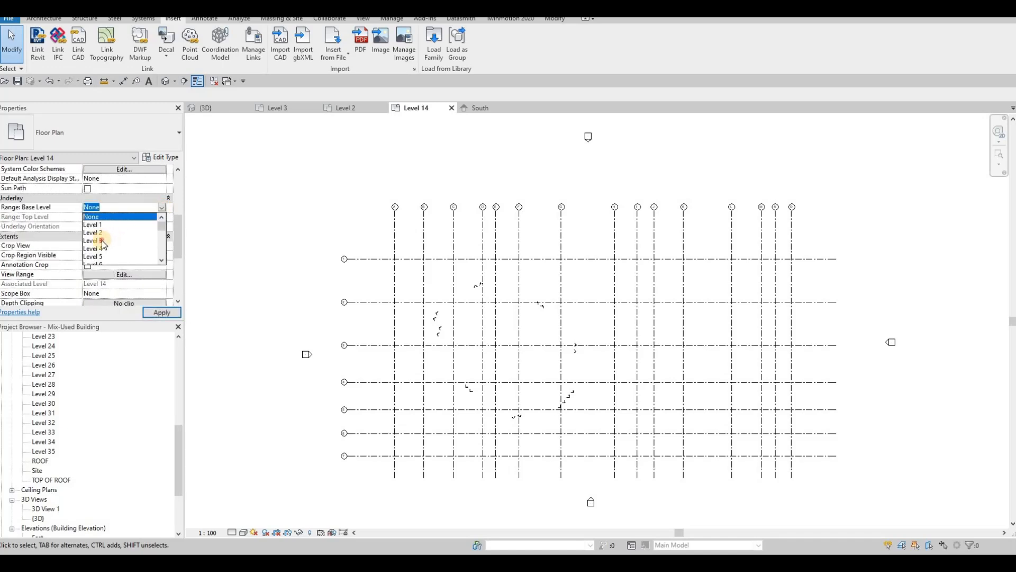
left_click(102, 241)
left_click(160, 313)
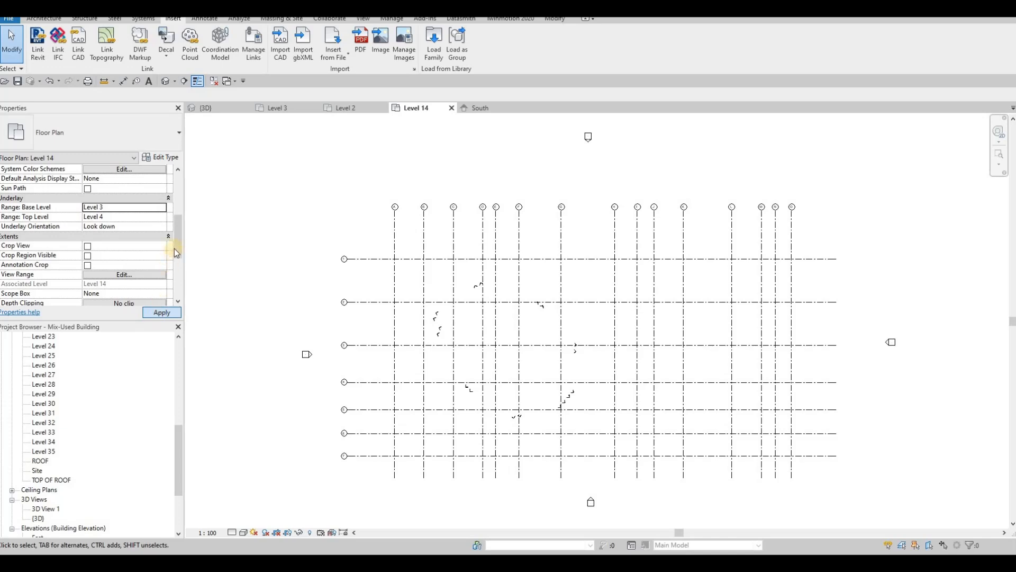
Set the underlay base level of the Level 14 floor plan to Level 13
left_click(160, 208)
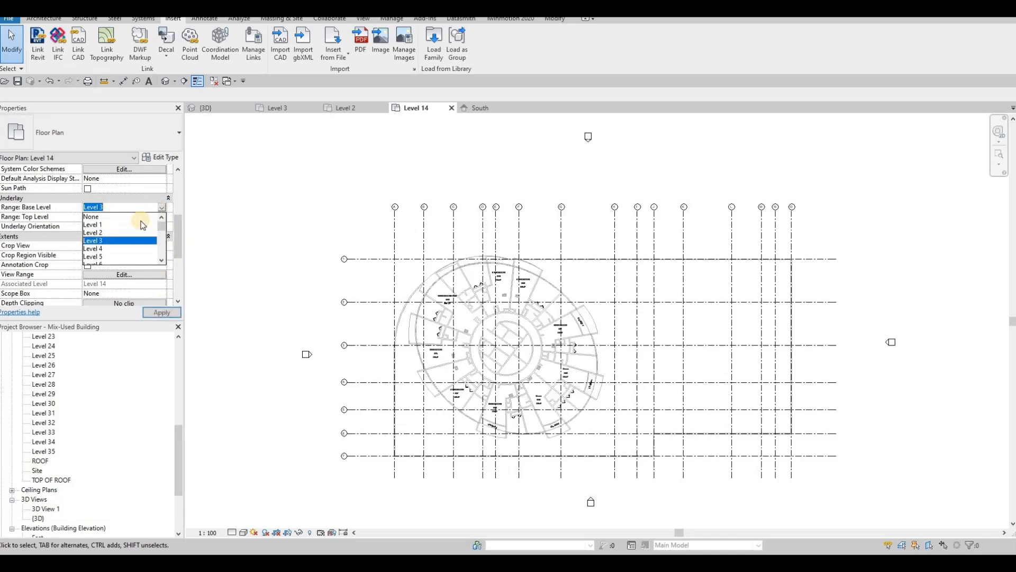
scroll(109, 243, "down", 3)
left_click(103, 248)
left_click(158, 314)
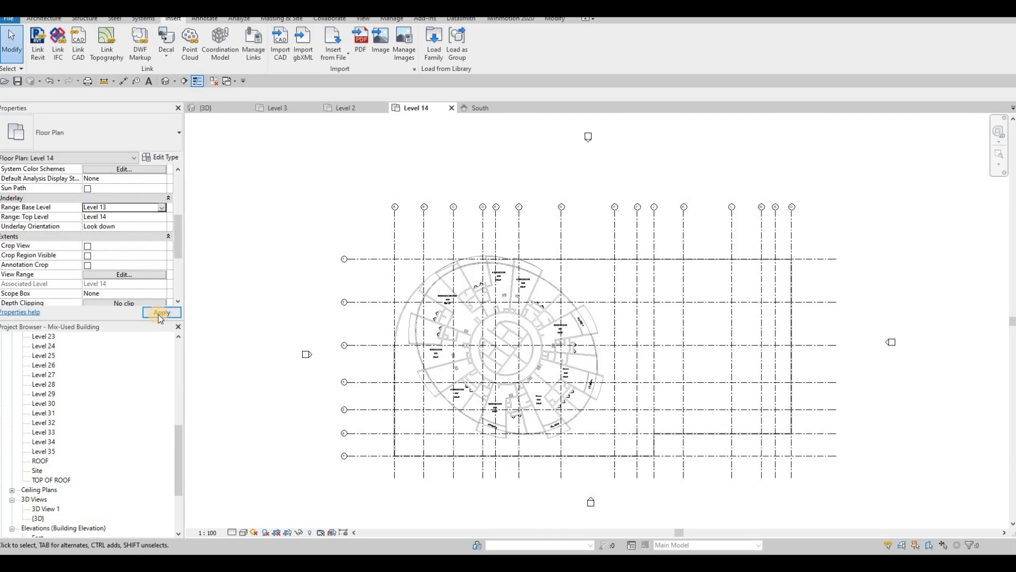
scroll(362, 257, "up", 2)
key("Escape")
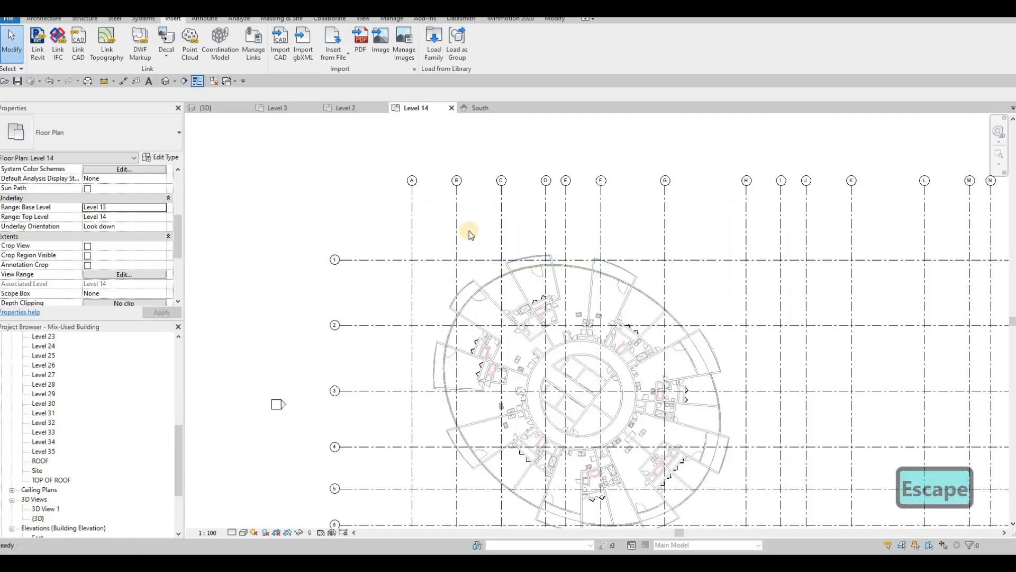
Pick a radial INTERIOR WALL 1 partition inside the underlaid OVERALL group and start a similar wall on Level 14
scroll(469, 231, "up", 1)
key("Escape")
key("Escape")
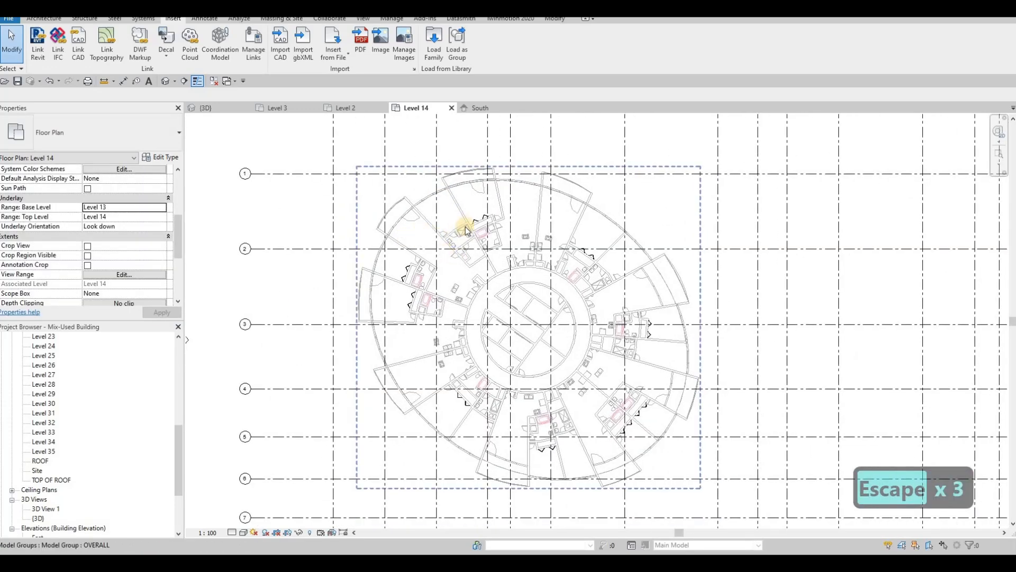
left_click(475, 218)
key("Escape")
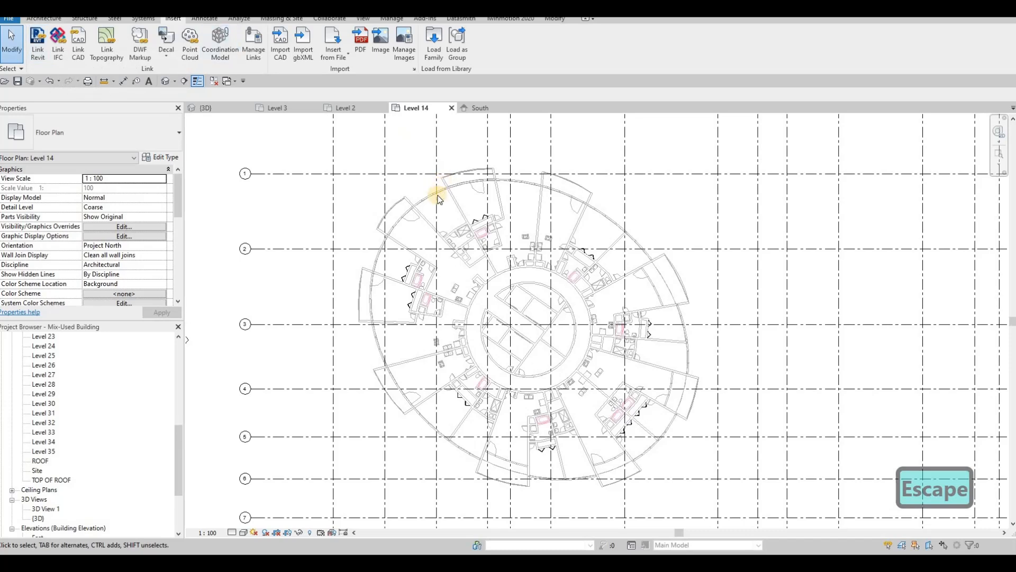
key("Tab")
key("Tab")
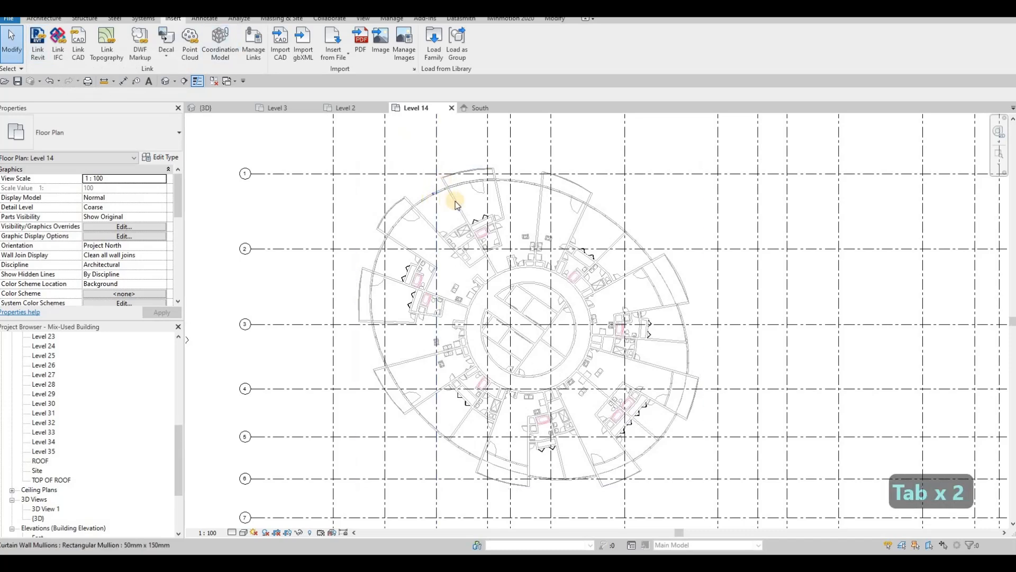
key("Tab")
key("Tab")
left_click(456, 206)
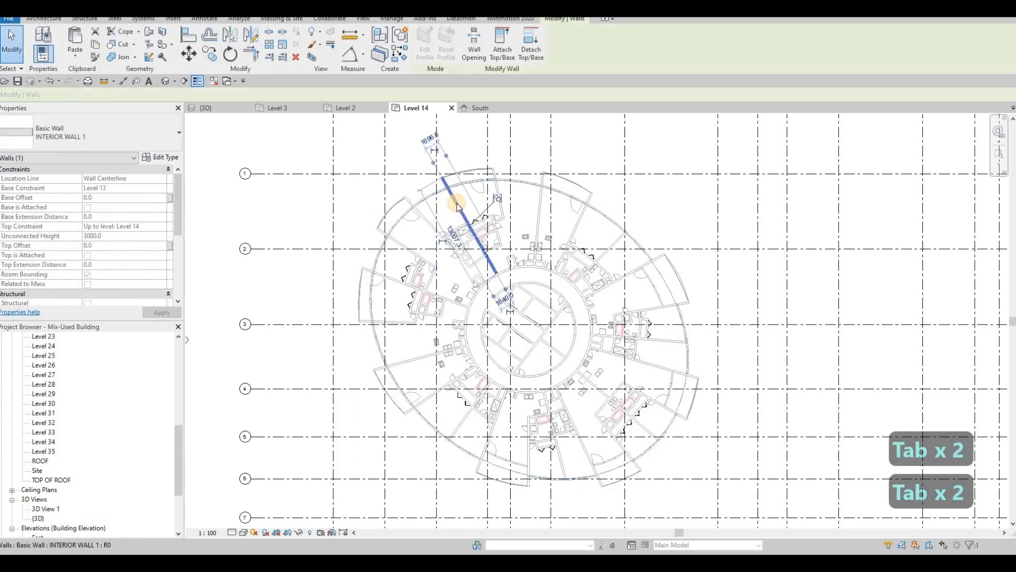
key("c")
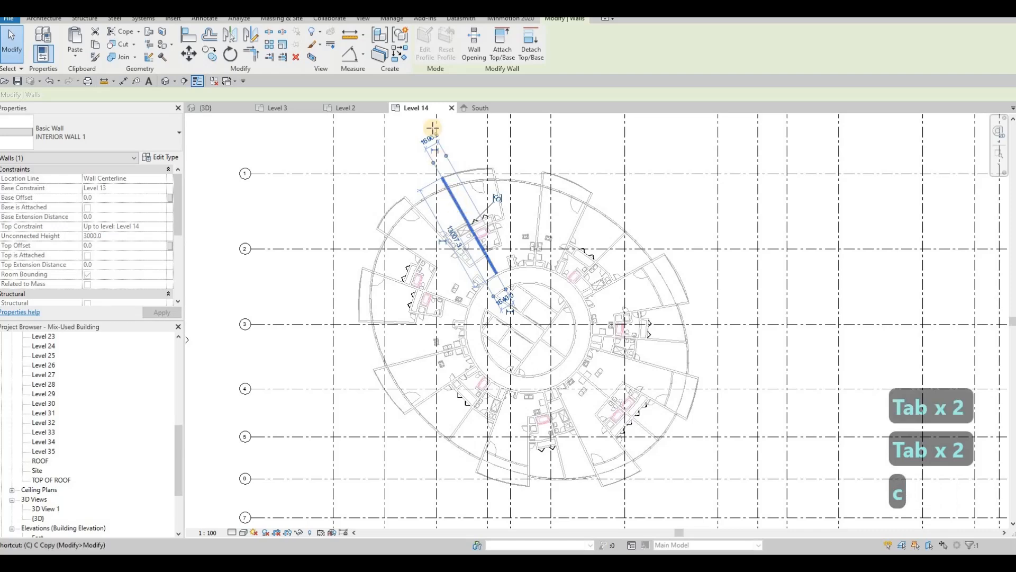
key("s")
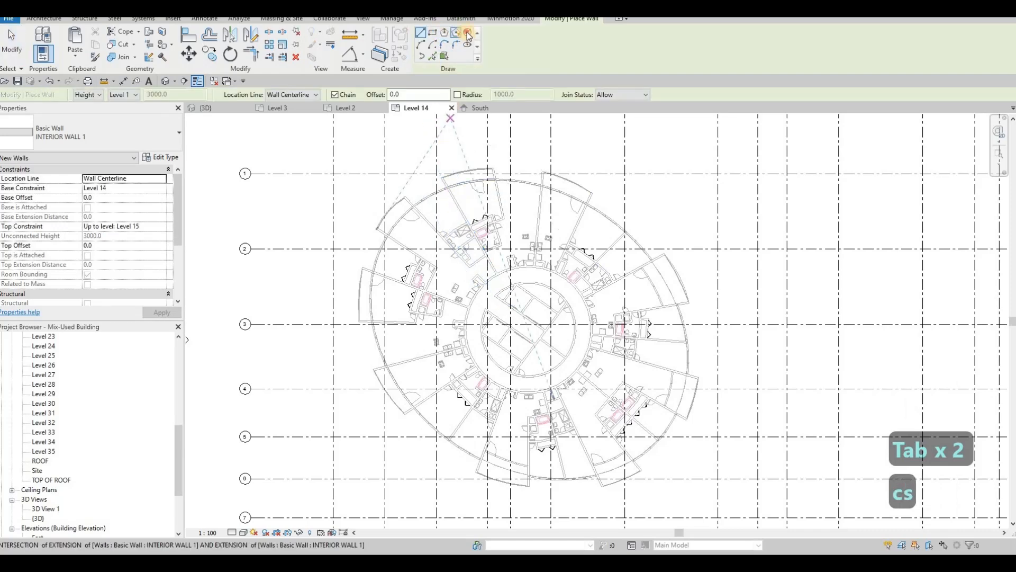
Draw a circular INTERIOR WALL 1 wall centred on the tower core with a radius of about 14800 mm
left_click(467, 32)
scroll(526, 336, "up", 2)
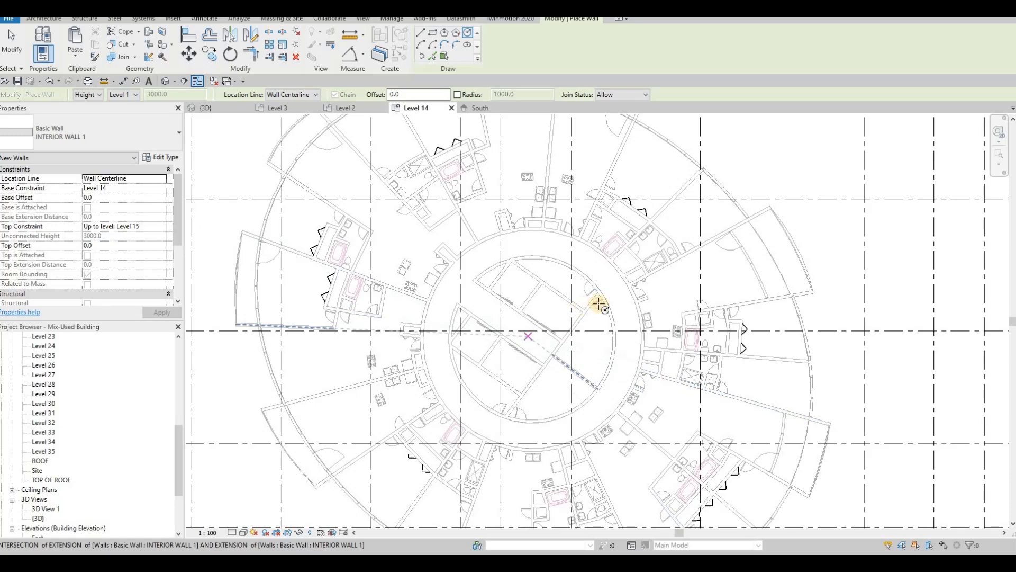
left_click(575, 346)
scroll(635, 333, "down", 3)
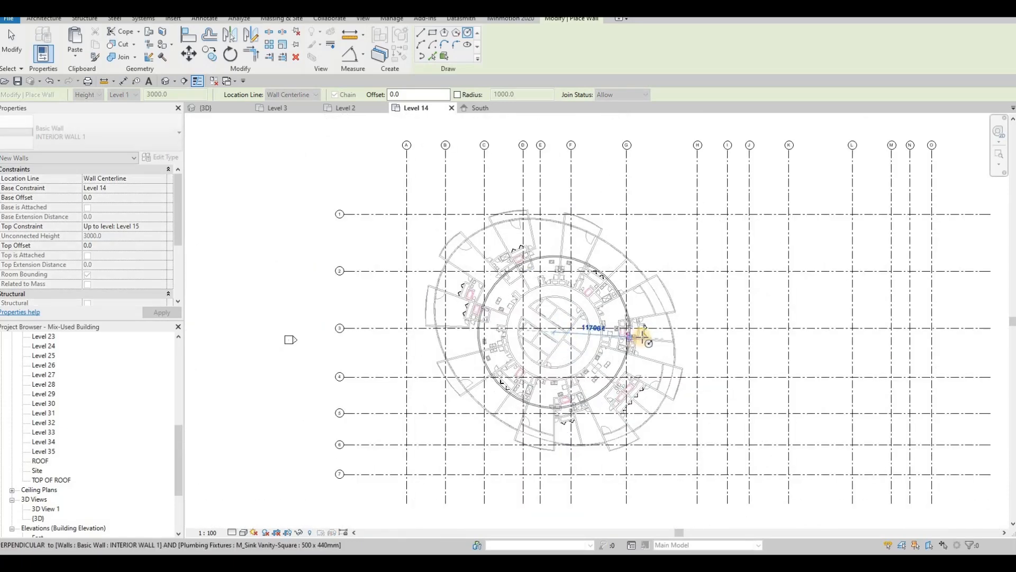
scroll(641, 336, "up", 2)
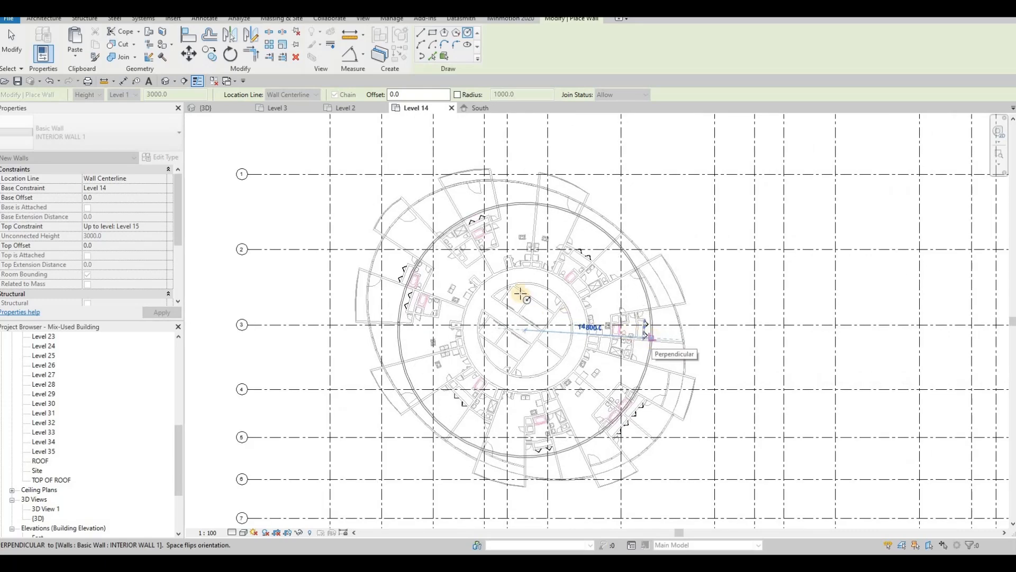
key("Escape")
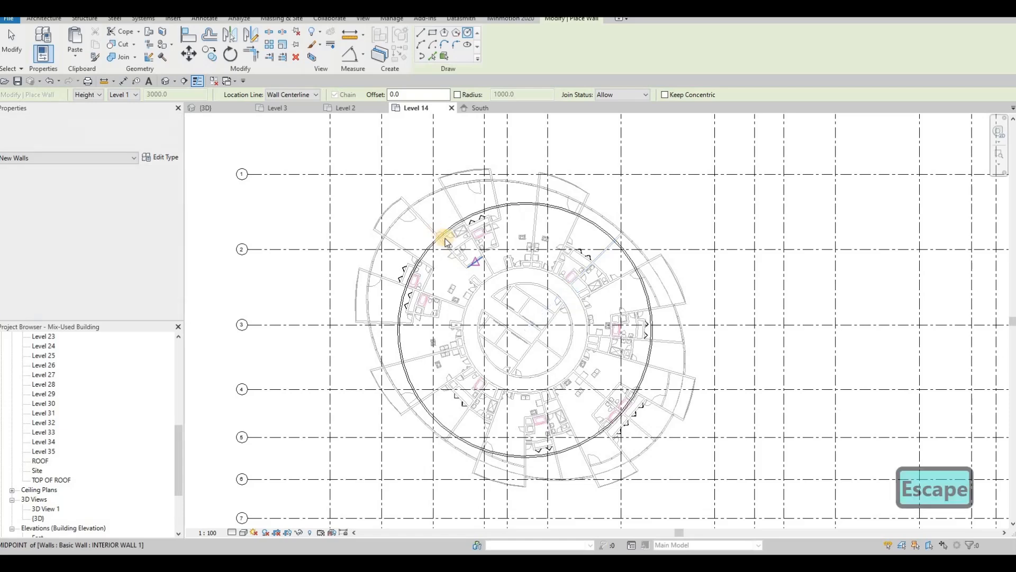
key("Escape")
Set the top constraint of both halves of the circular wall to Level 16
key("Tab")
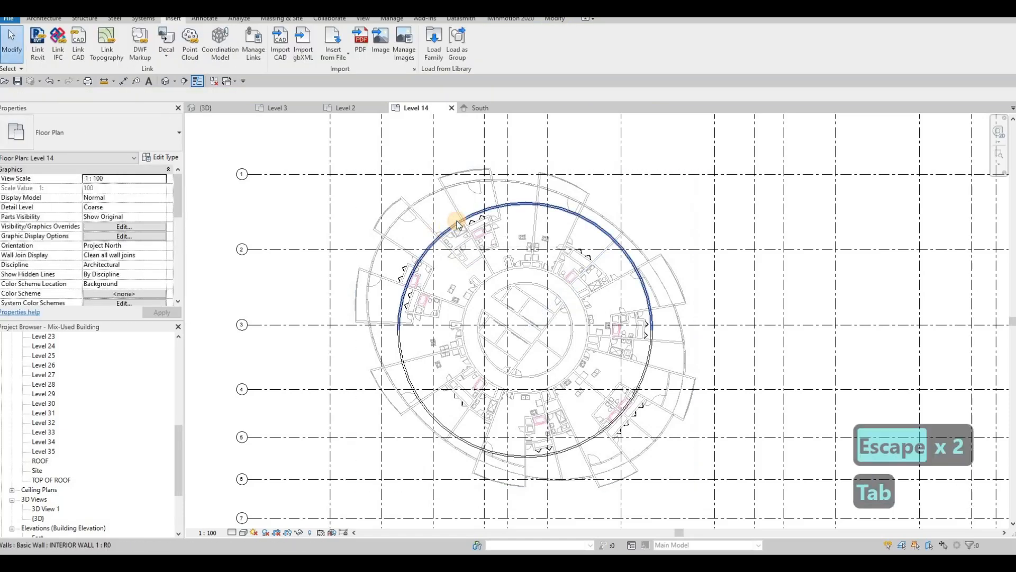
left_click(459, 224)
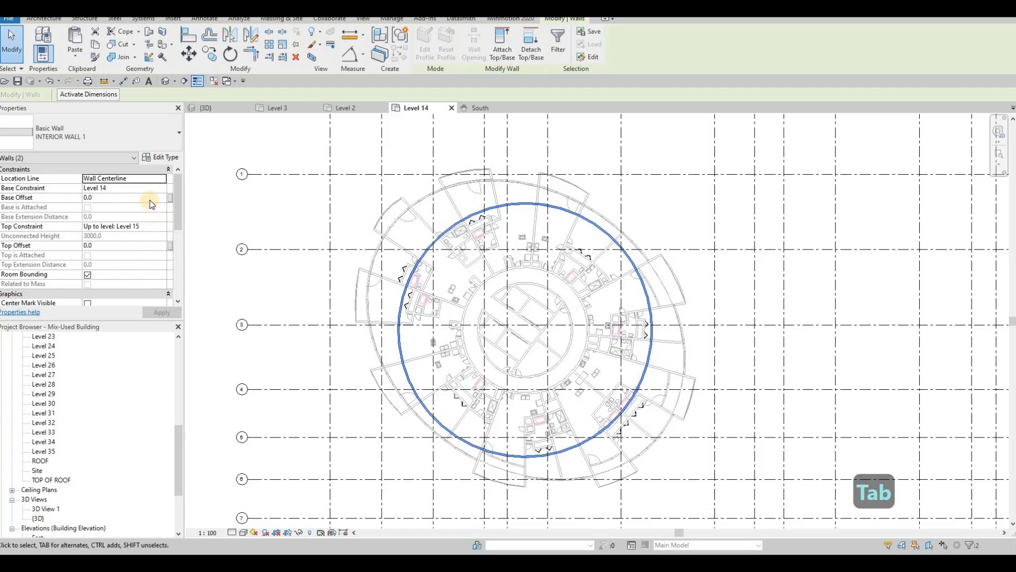
left_click(163, 226)
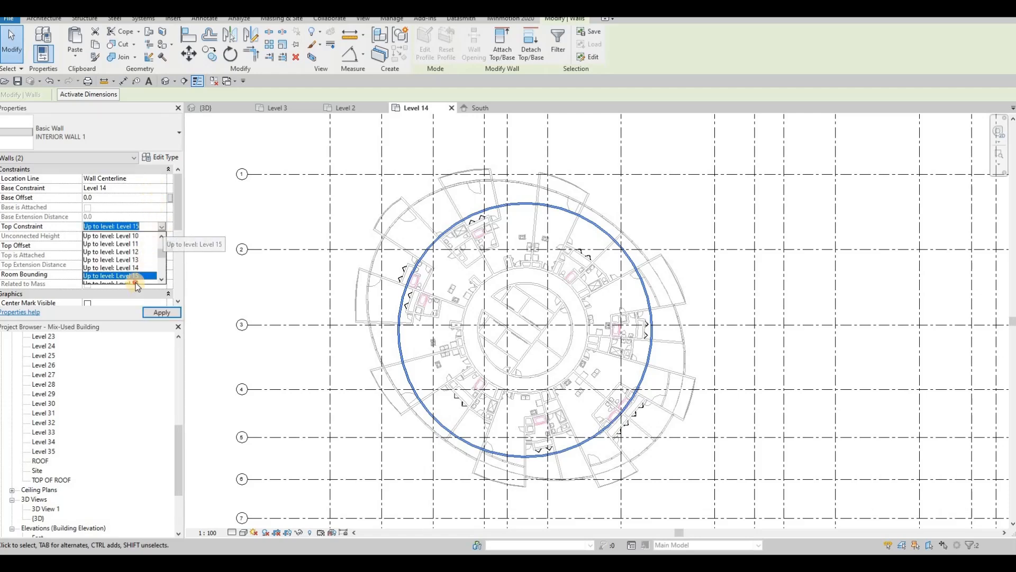
left_click(168, 312)
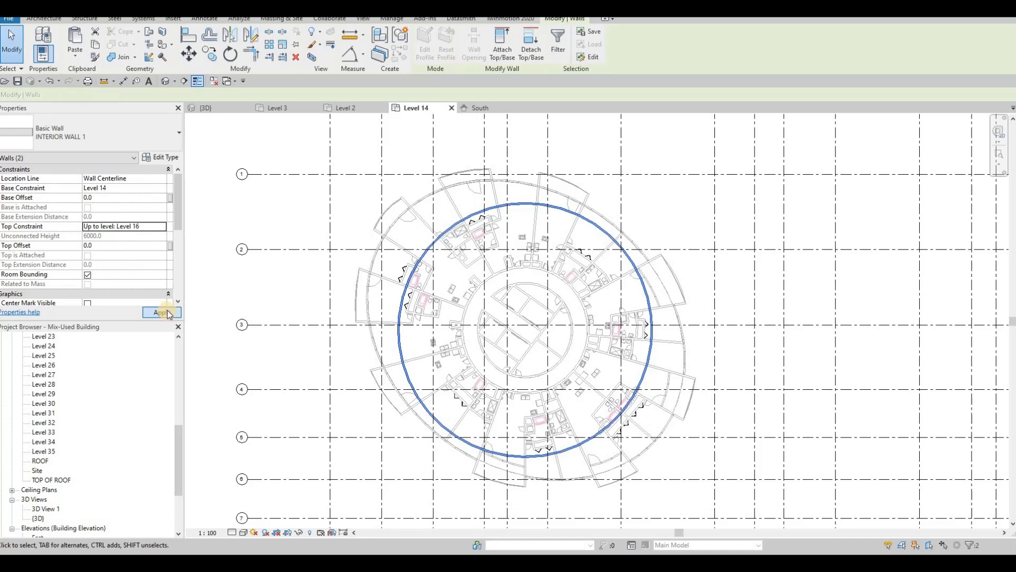
key("Escape")
key("Escape")
key("Escape")
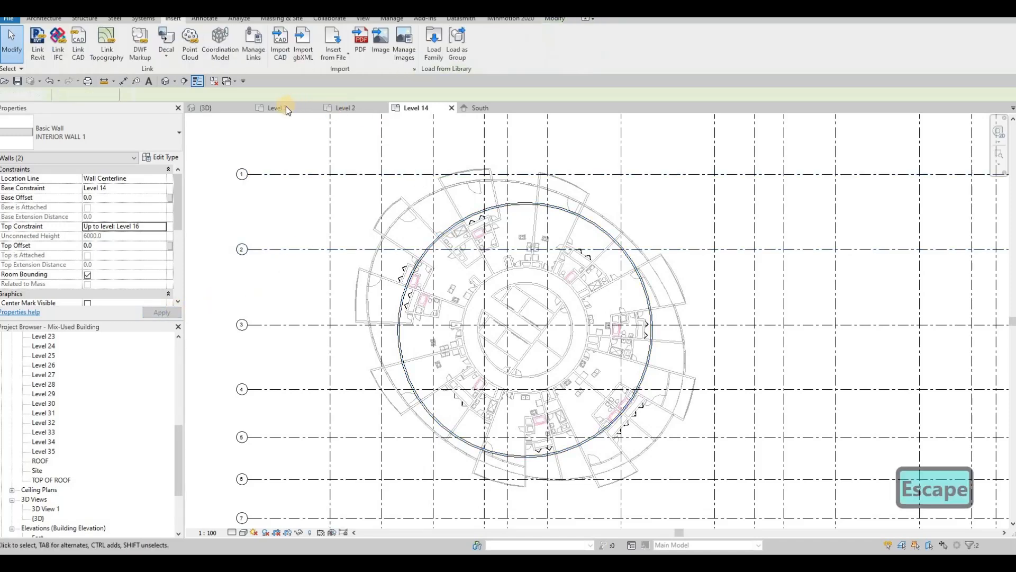
Examine in the 3D view how the circular wall fills the gap between the lower and upper condo blocks
left_click(212, 107)
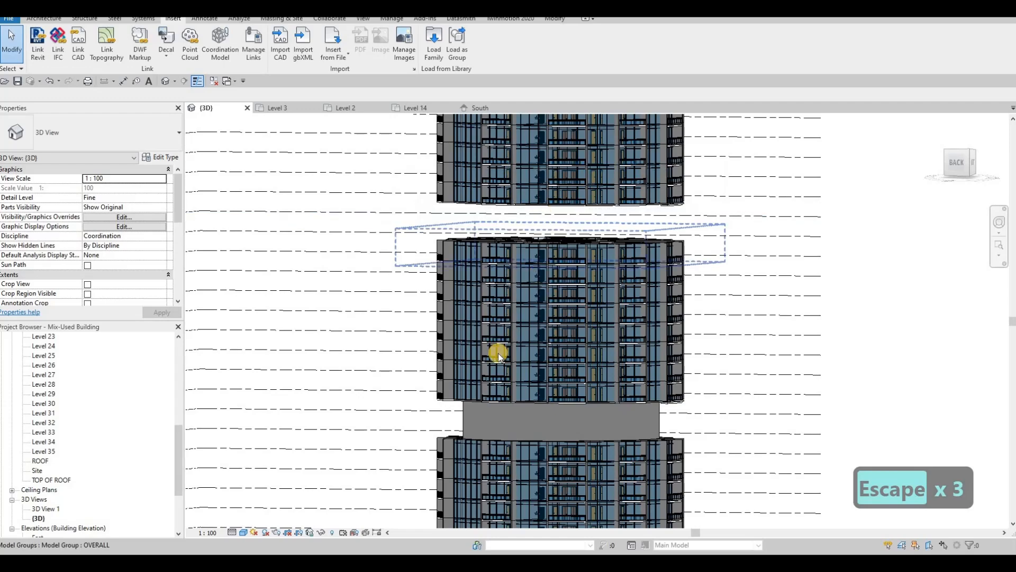
left_click(506, 367)
key("Escape")
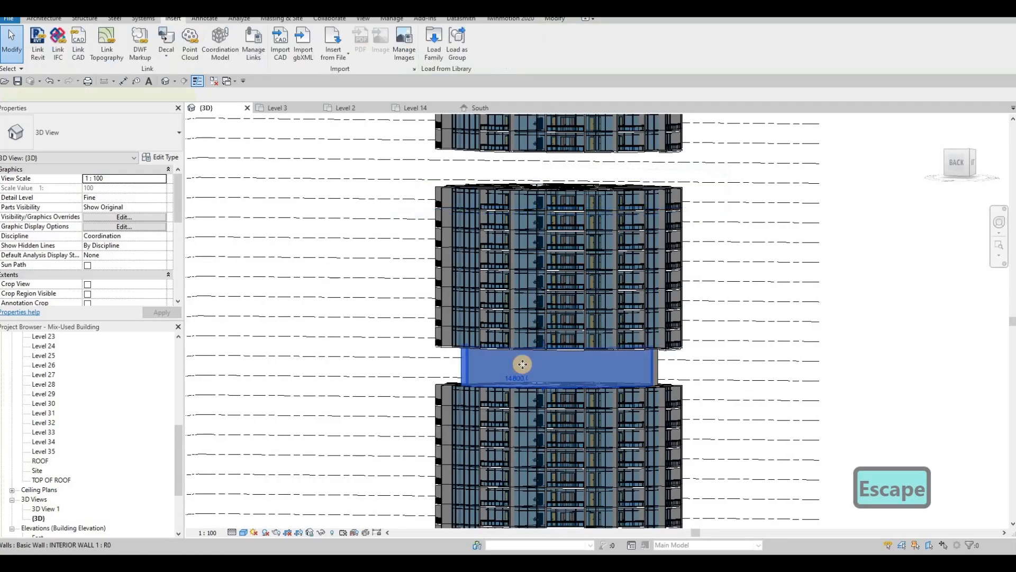
left_click(523, 364)
middle_click_drag(537, 413, 458, 376, "shift")
key("Escape")
scroll(459, 378, "up", 5)
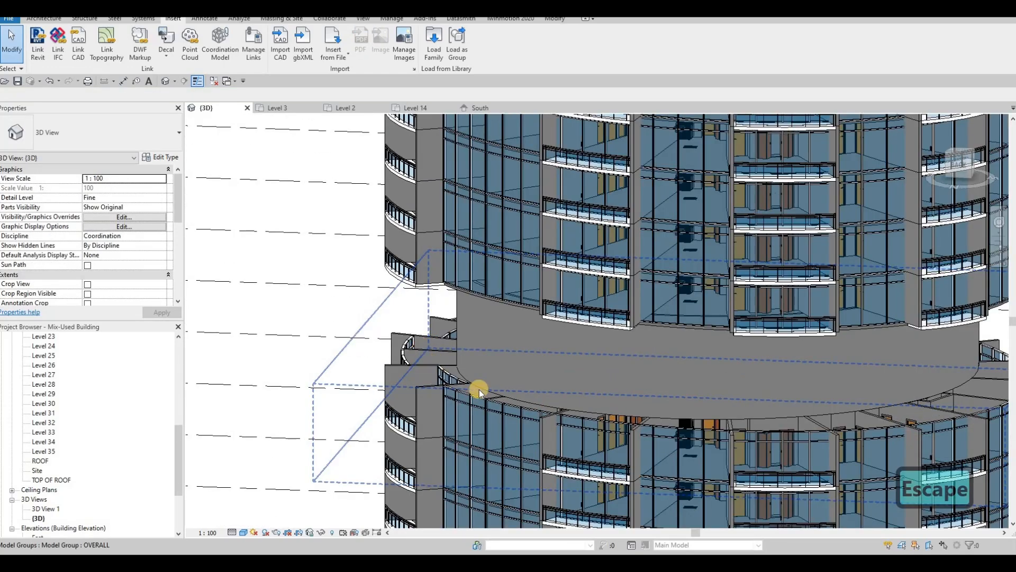
middle_click_drag(435, 352, 388, 347)
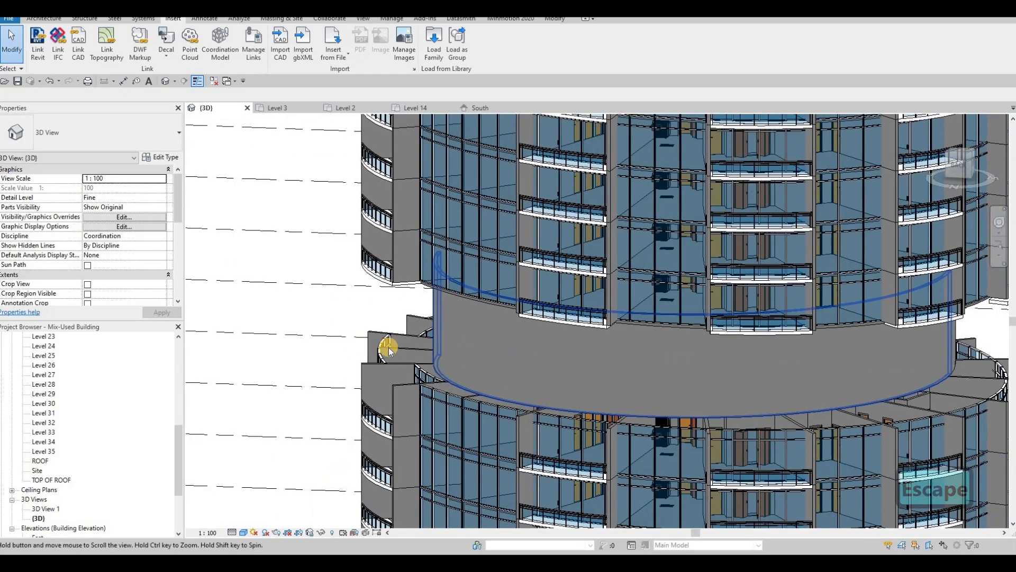
middle_click_drag(583, 334, 304, 355, "shift")
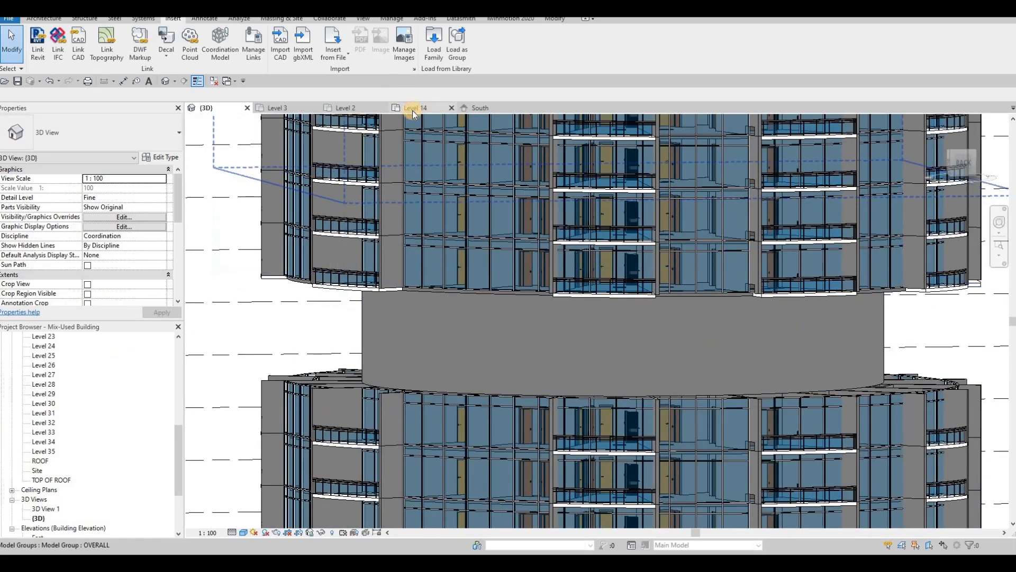
left_click(412, 109)
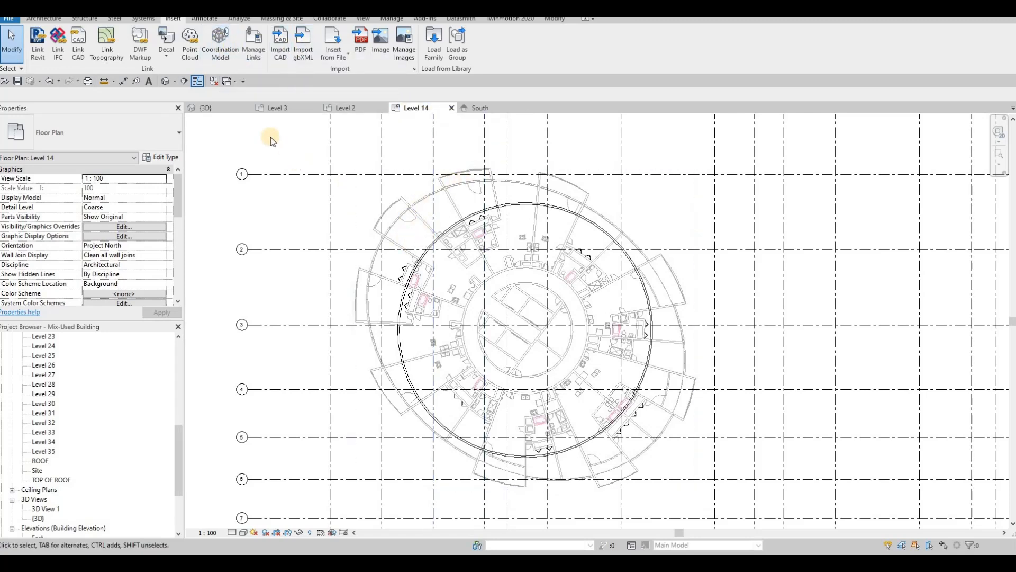
left_click(44, 18)
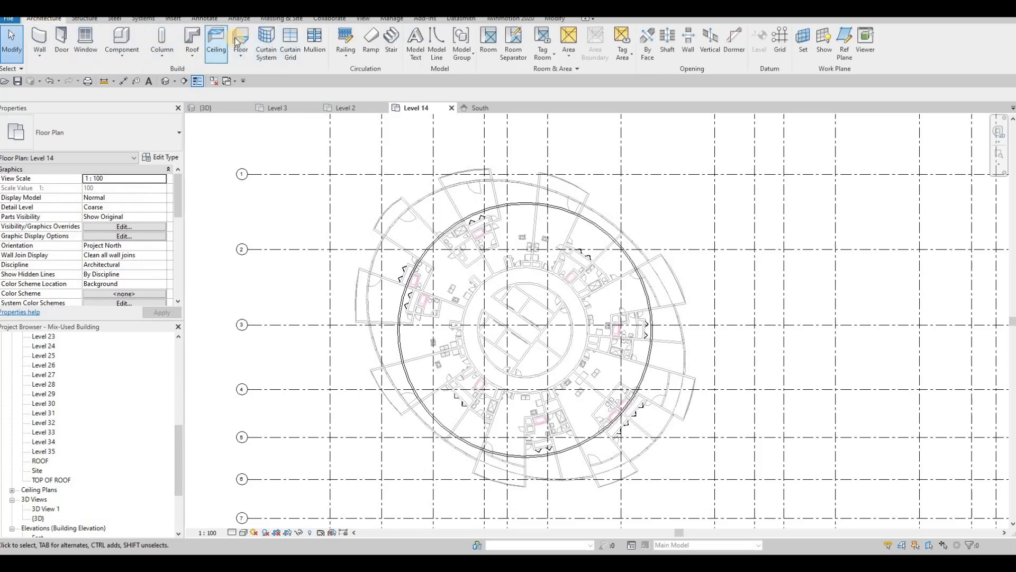
left_click(229, 53)
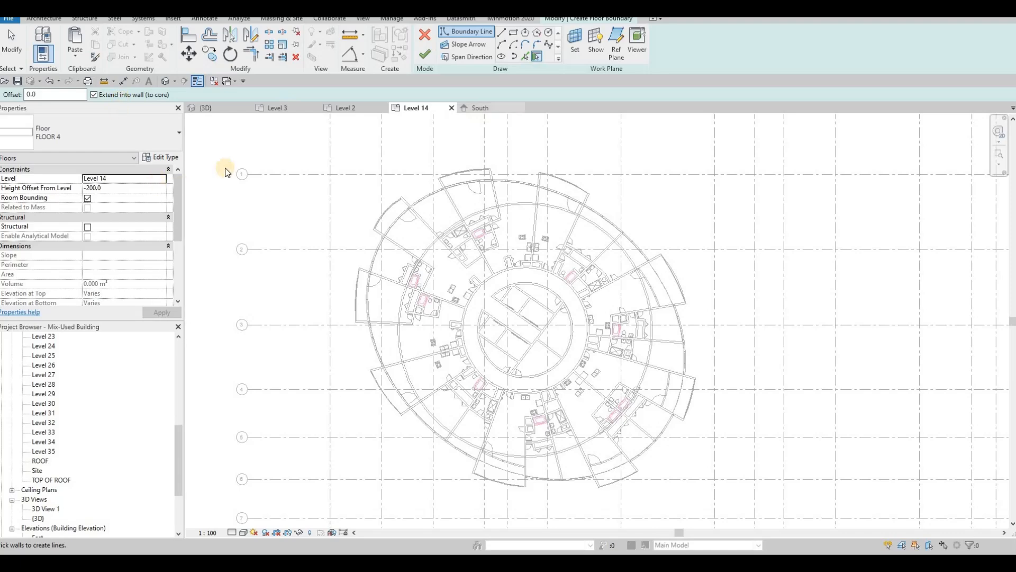
key("Escape")
key("Escape")
key("Escape")
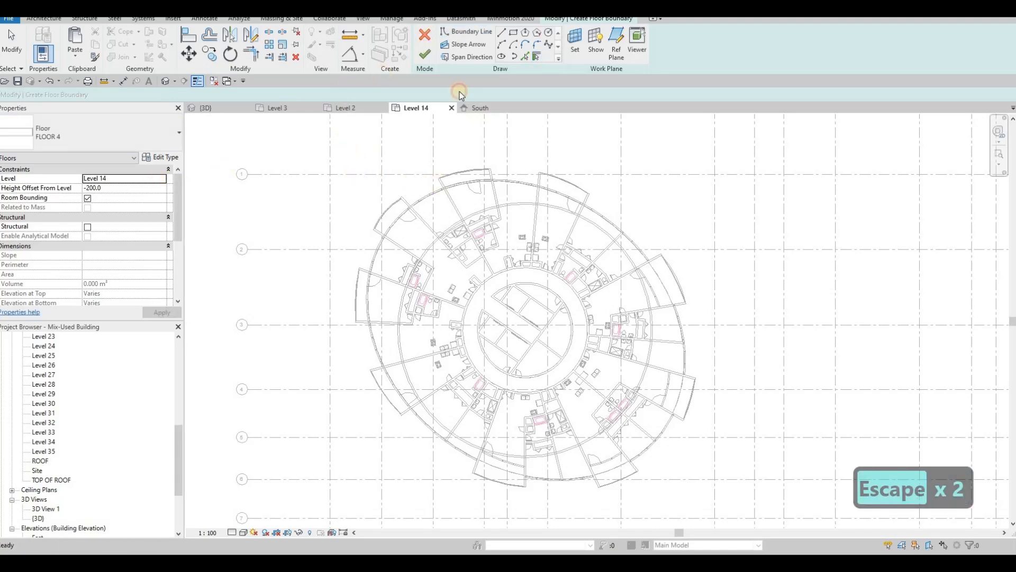
key("Escape")
Try to pick the floor slab at the tower's outer edge in the Level 14 plan's underlay
key("Tab")
key("Tab")
key("Tab")
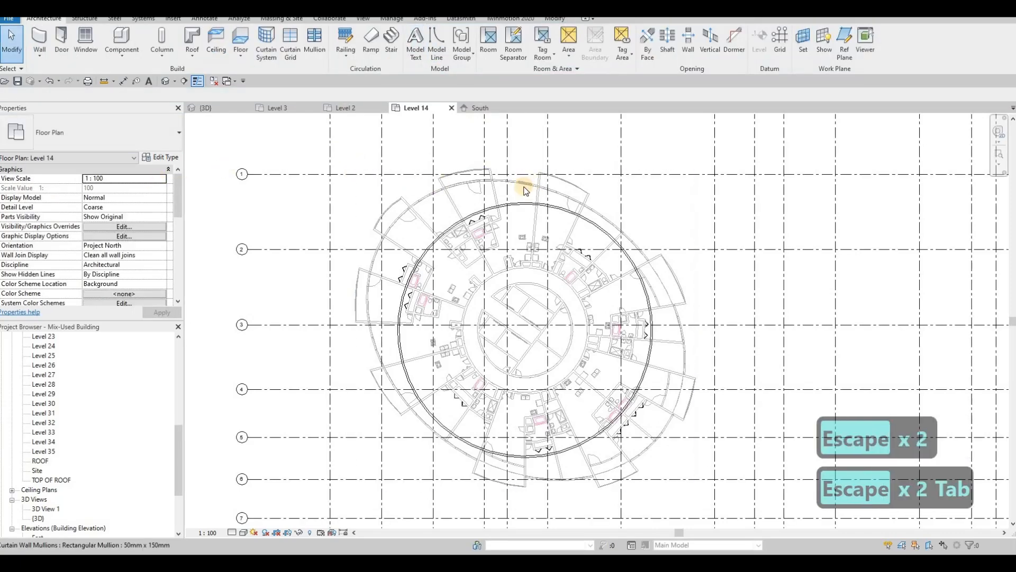
key("Tab")
key("Tab")
key("Tab")
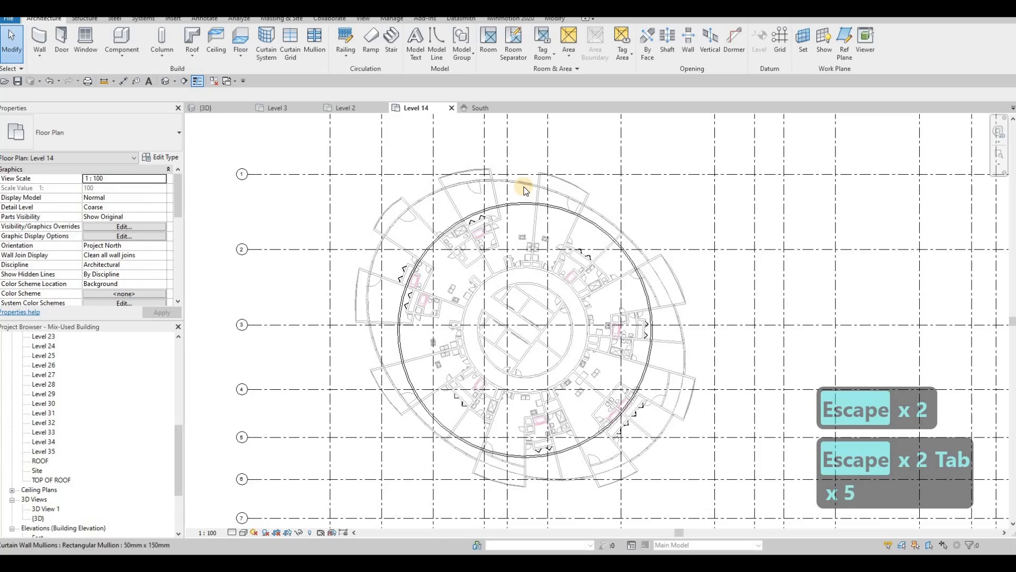
key("Tab")
key("Tab")
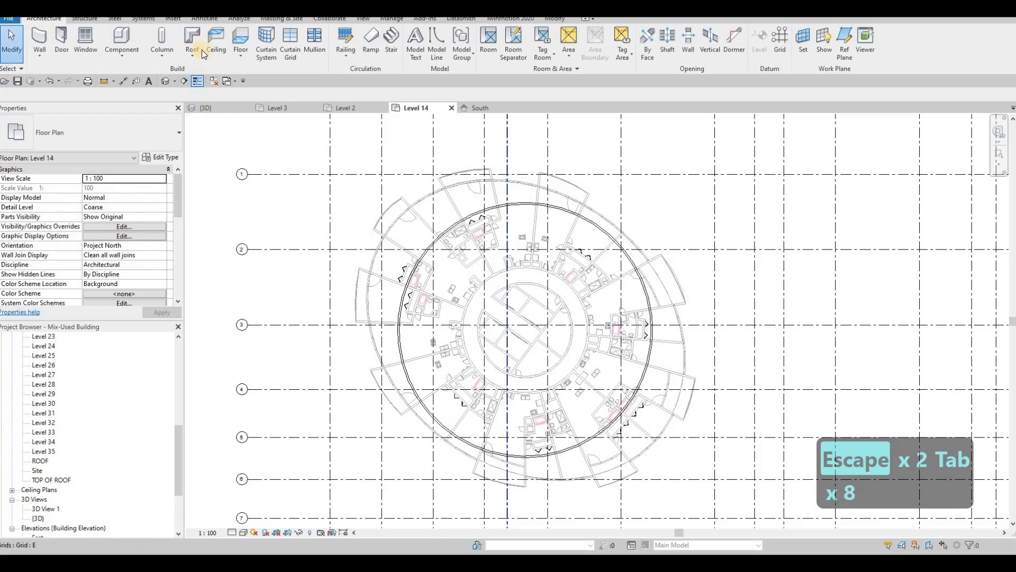
key("Escape")
key("Escape")
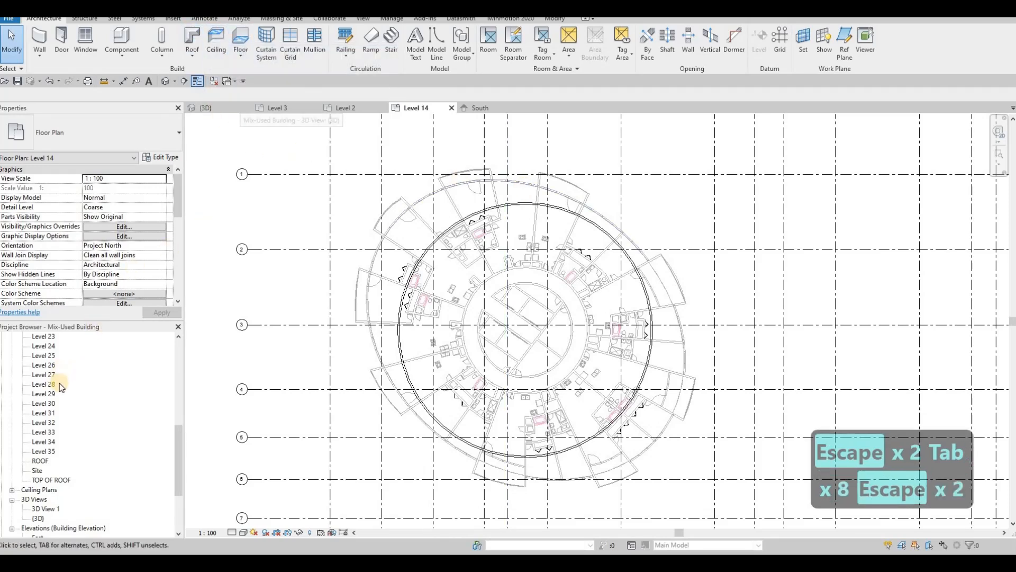
Open the Level 3 floor plan and select the tower slab within the OVERALL group to check its floor type
scroll(60, 387, "up", 2)
scroll(58, 389, "up", 10)
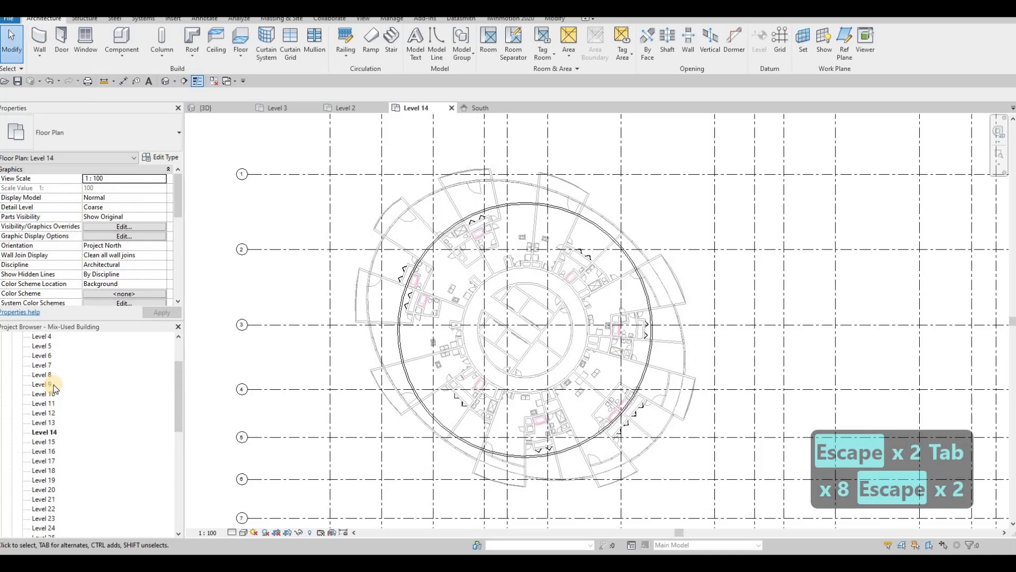
double_click(43, 385)
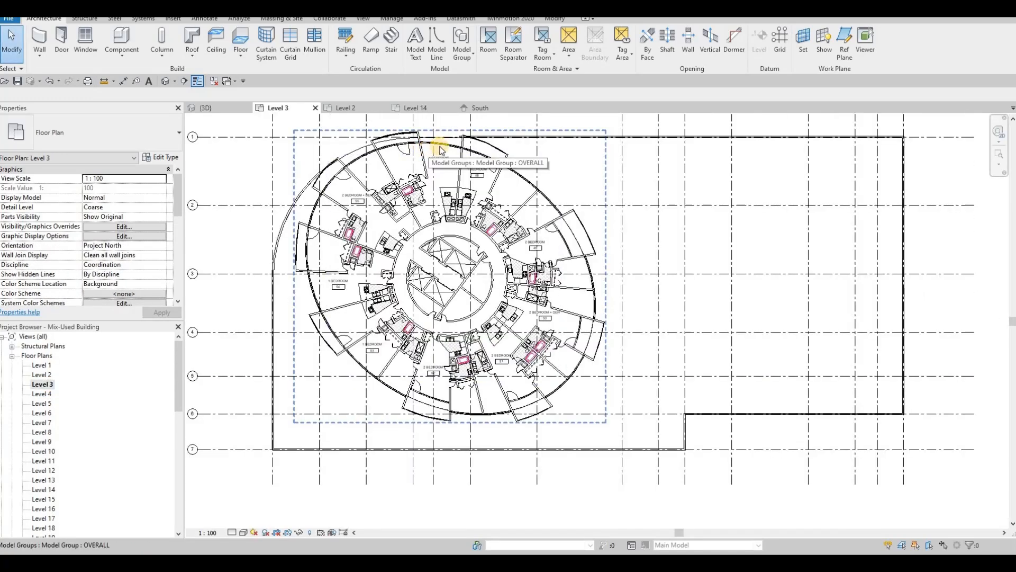
key("Tab")
key("Tab")
key("Tab")
key("Tab")
key("Tab")
key("Tab")
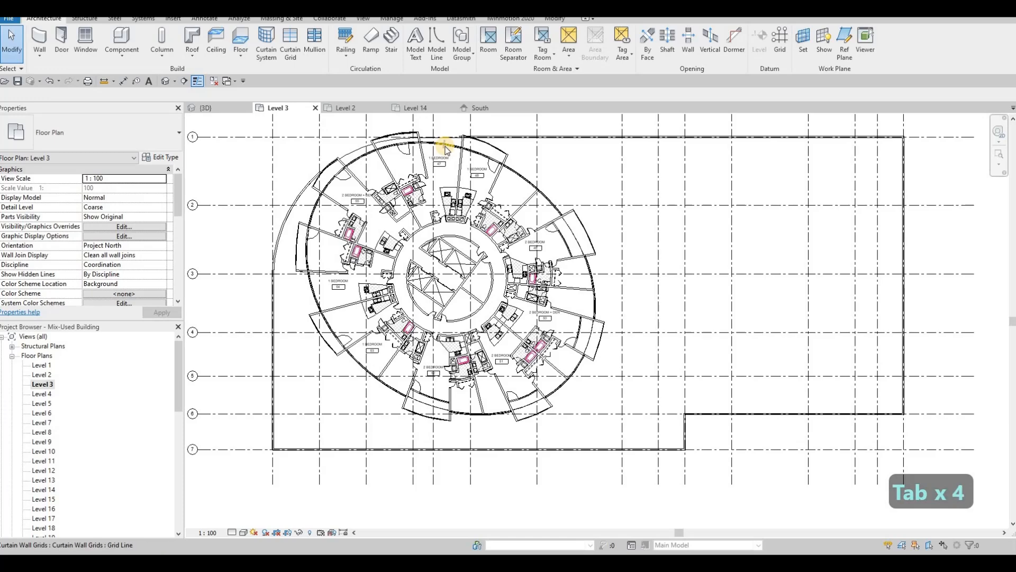
key("Tab")
key("Tab")
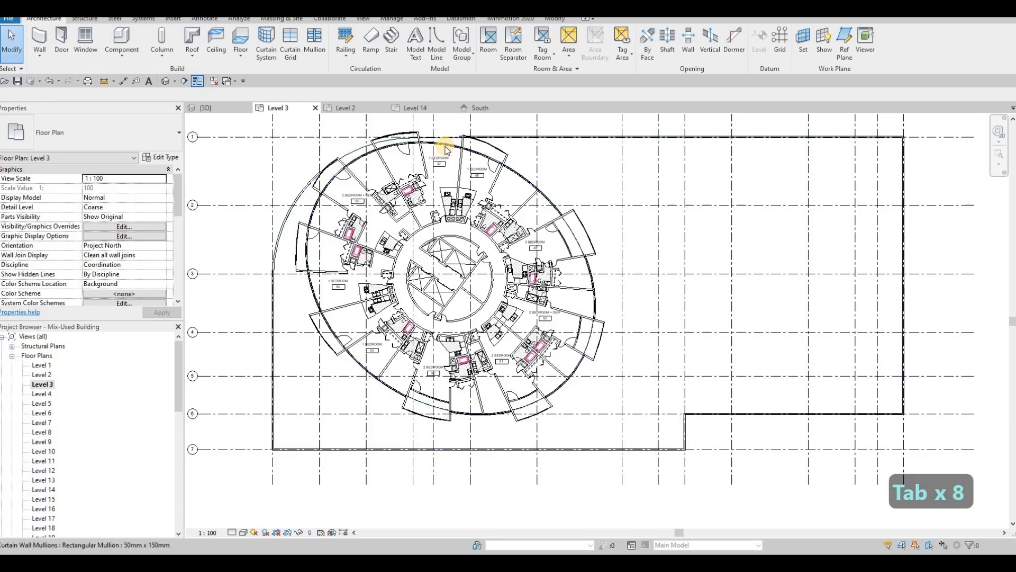
key("Tab")
left_click(448, 148)
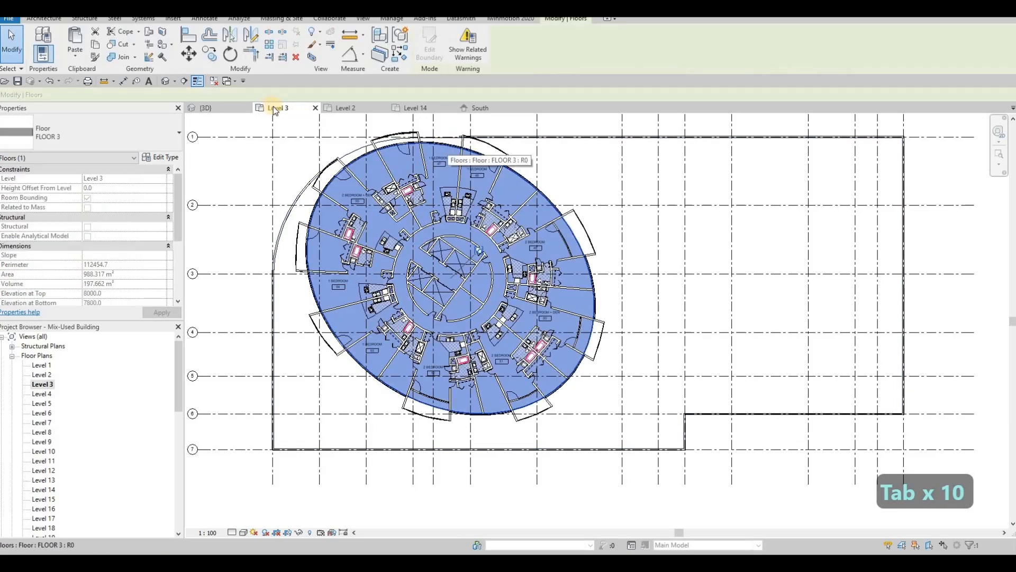
key("Escape")
key("Escape")
key("Escape")
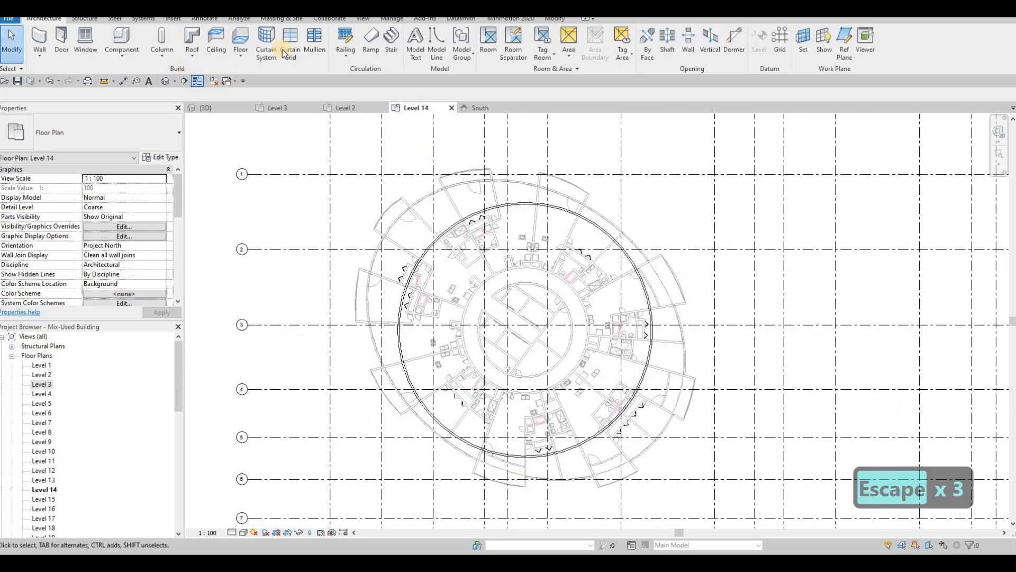
Start a FLOOR 3 floor on Level 14 and sketch an elliptical boundary from the tower's centre with semi-axes of about 19965 and 15984 mm
left_click(238, 38)
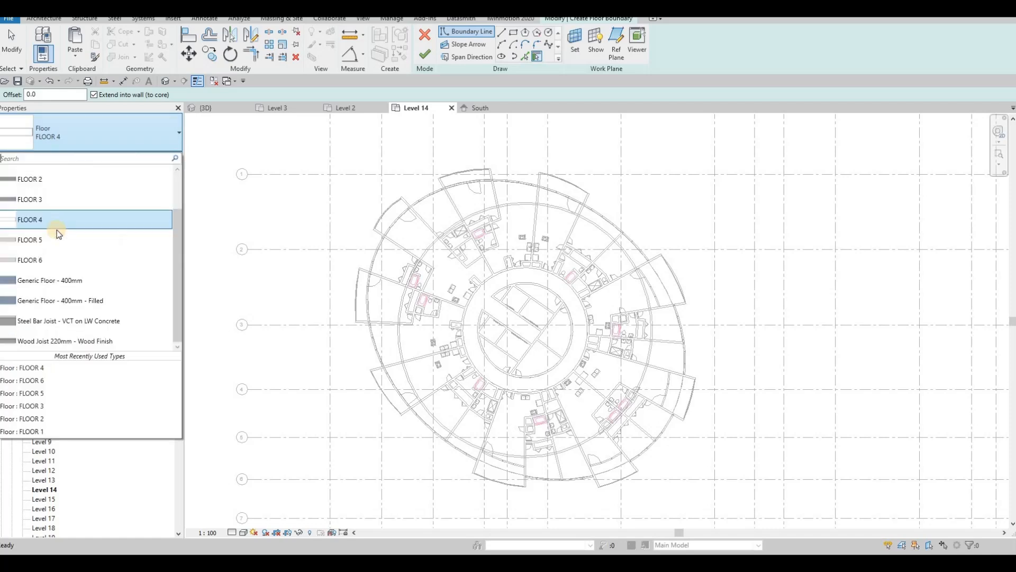
left_click(66, 202)
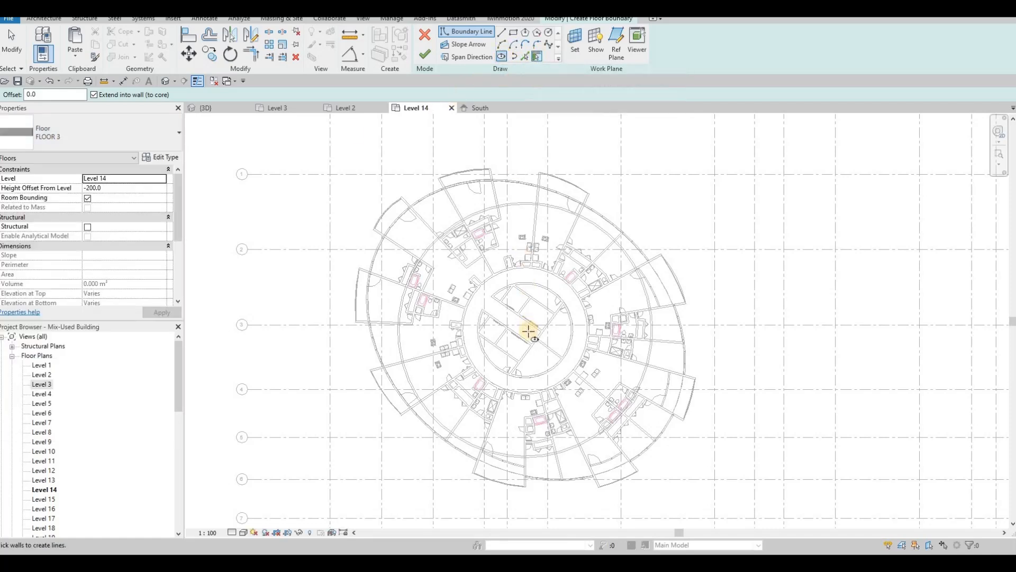
key("l")
key("i")
left_click(527, 332)
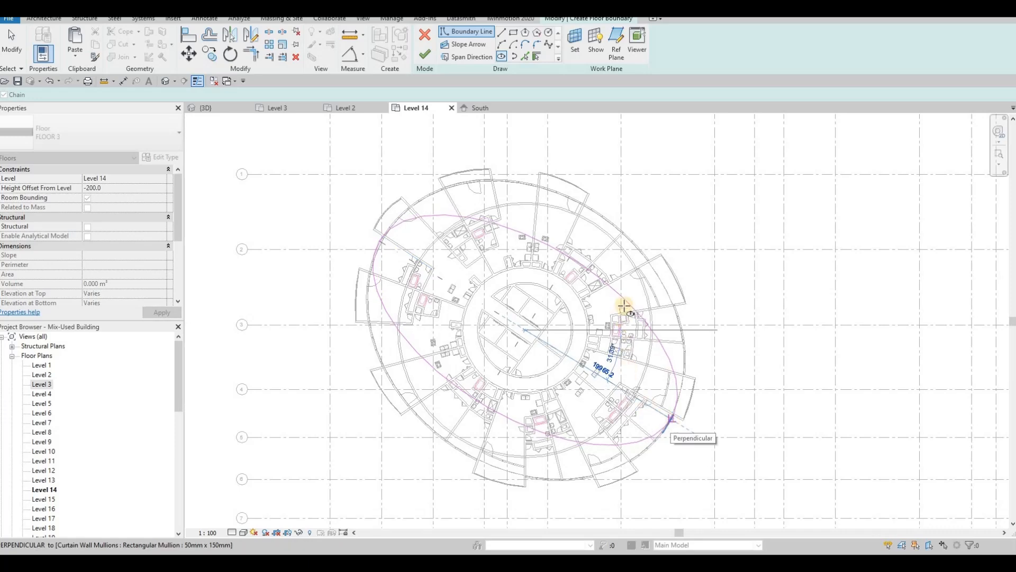
left_click(625, 305)
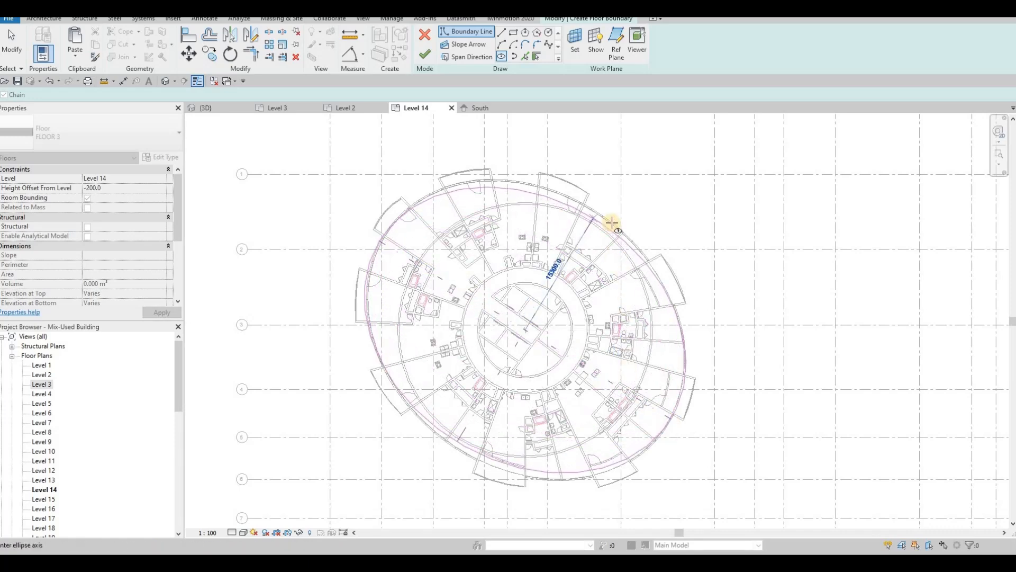
scroll(604, 222, "up", 3)
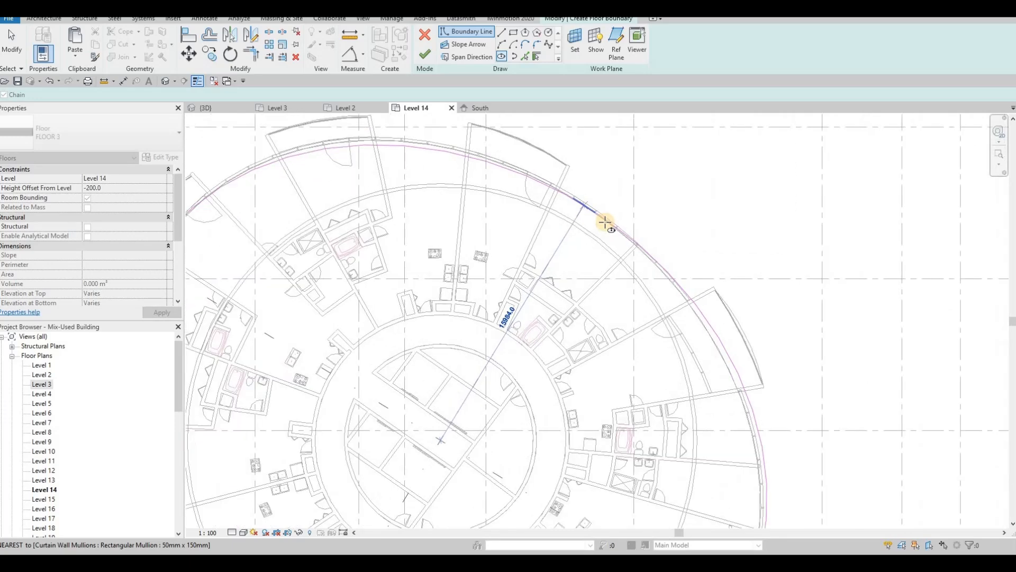
scroll(476, 219, "down", 2)
key("Escape")
key("Escape")
key("Escape")
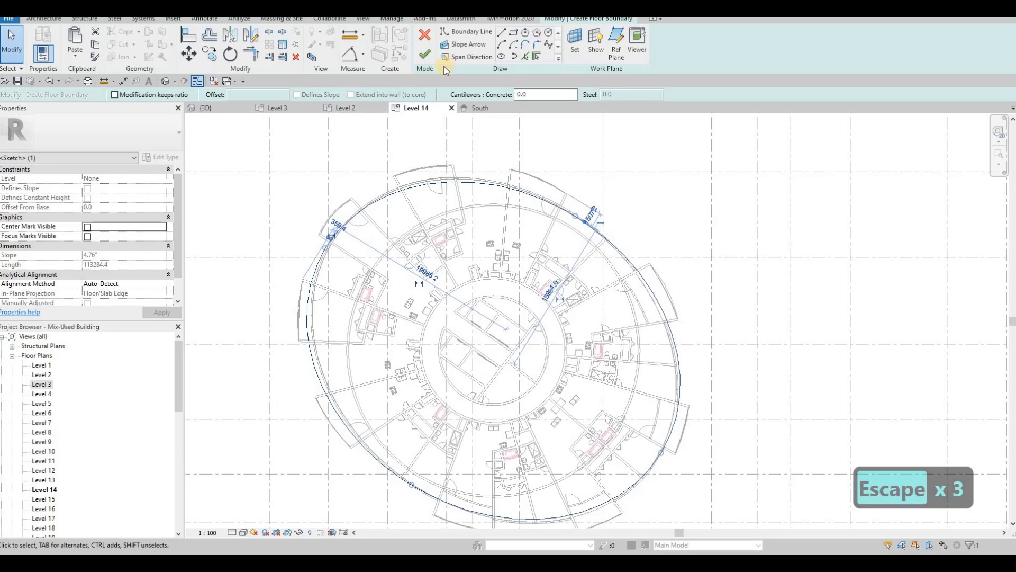
Rotate the elliptical floor boundary about its centre in two passes to align it with the tower's outer curtain wall
key("r")
key("o")
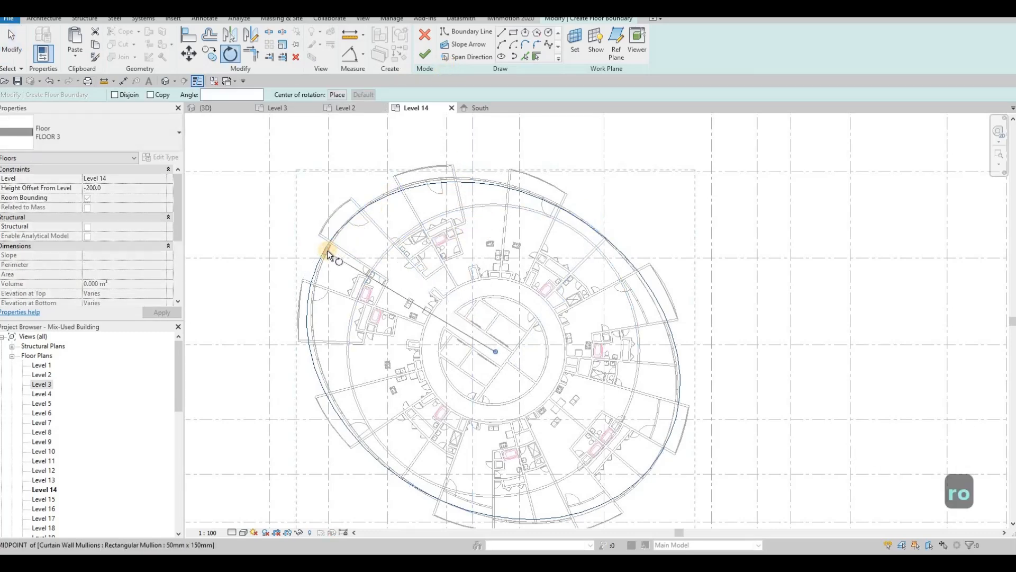
scroll(325, 253, "up", 1)
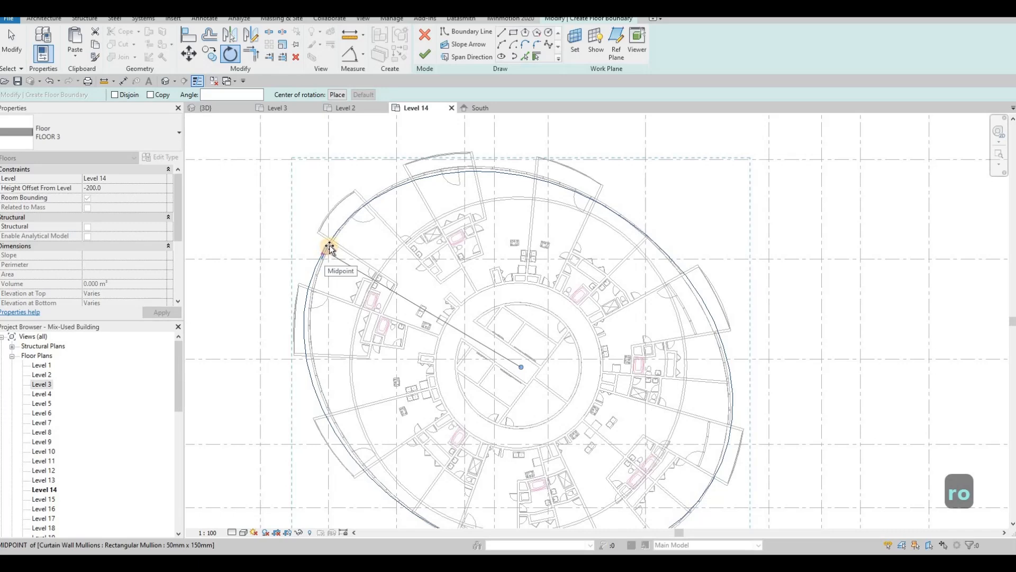
left_click(329, 248)
left_click(330, 245)
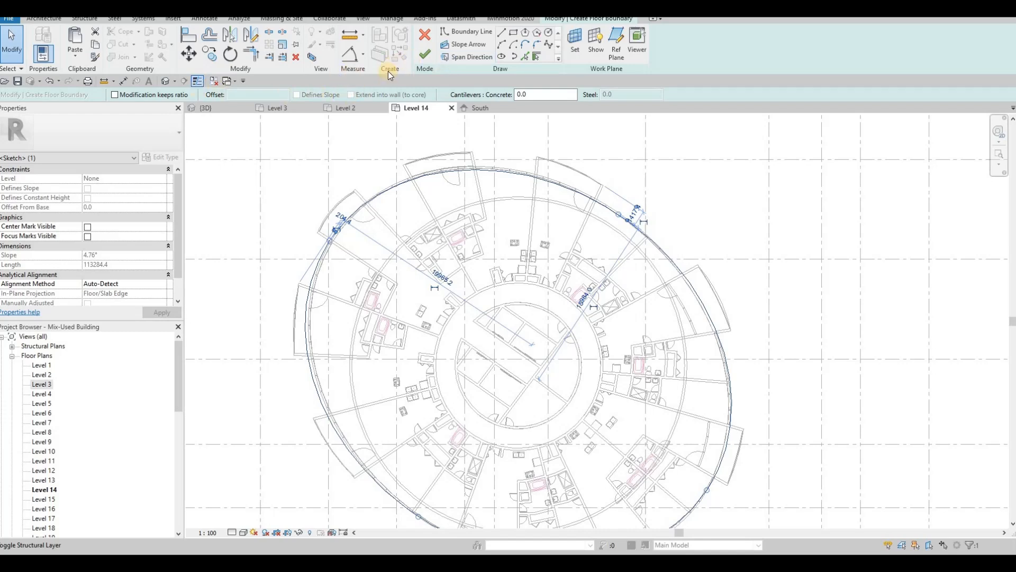
key("r")
key("o")
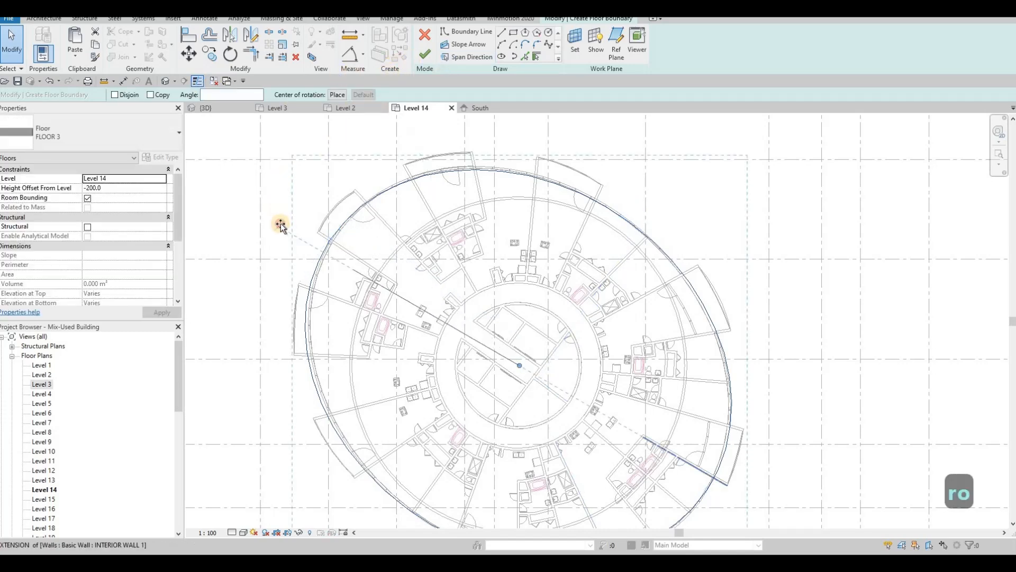
left_click(283, 222)
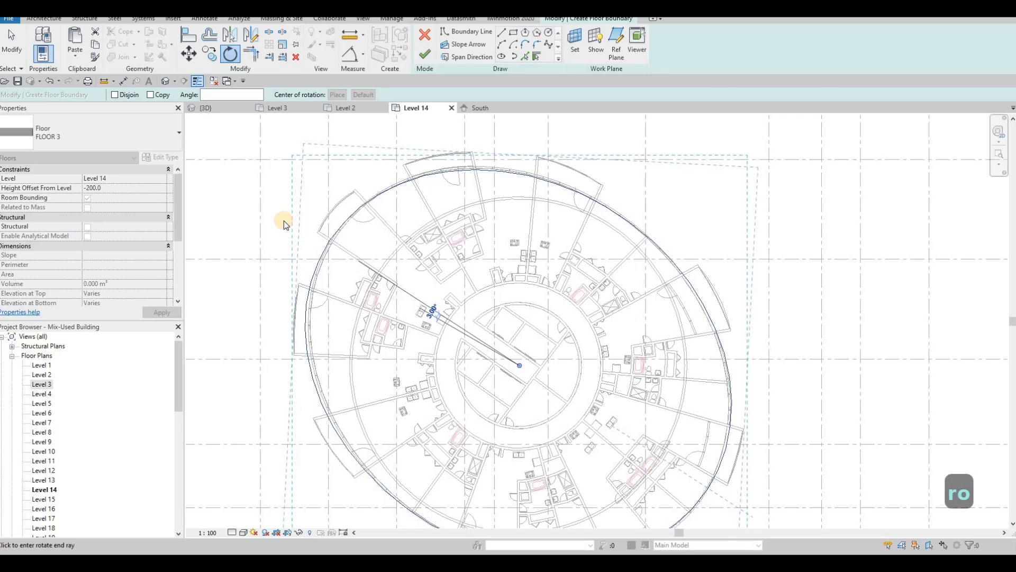
left_click(284, 223)
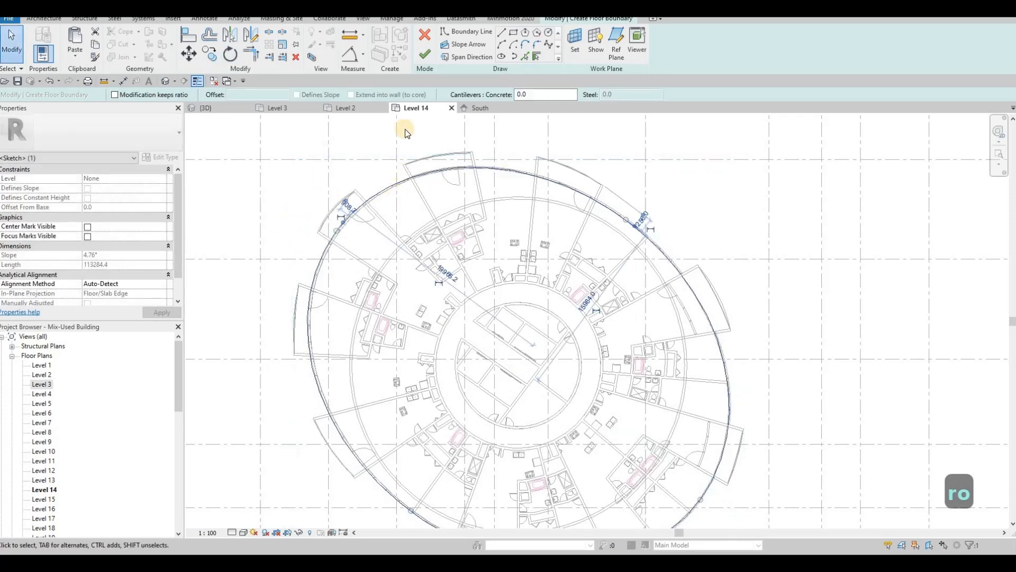
Finish the boundary sketch to create the elliptical floor slab on Level 14
scroll(399, 127, "down", 2)
key("Escape")
key("Escape")
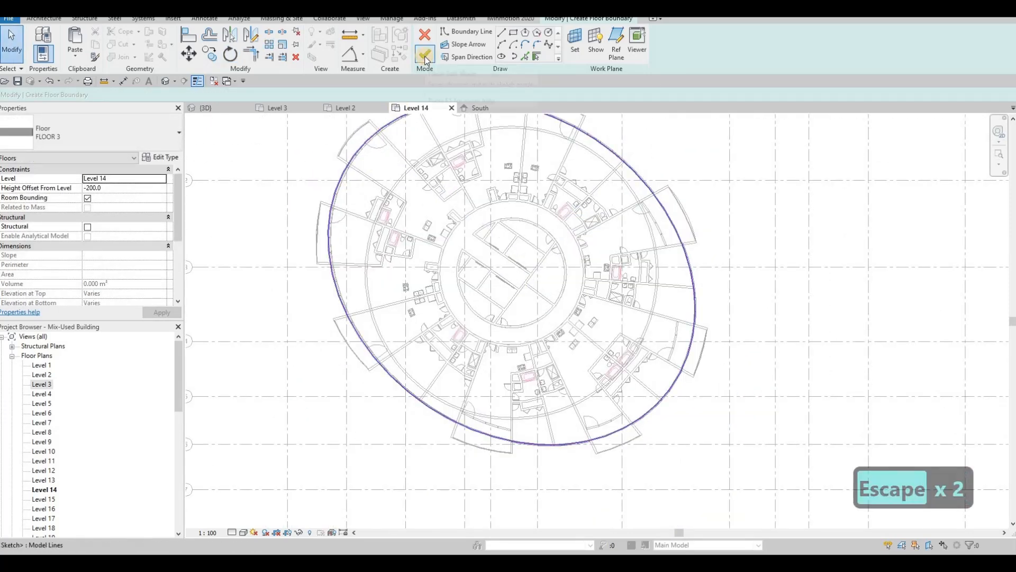
left_click(424, 56)
key("Escape")
key("Escape")
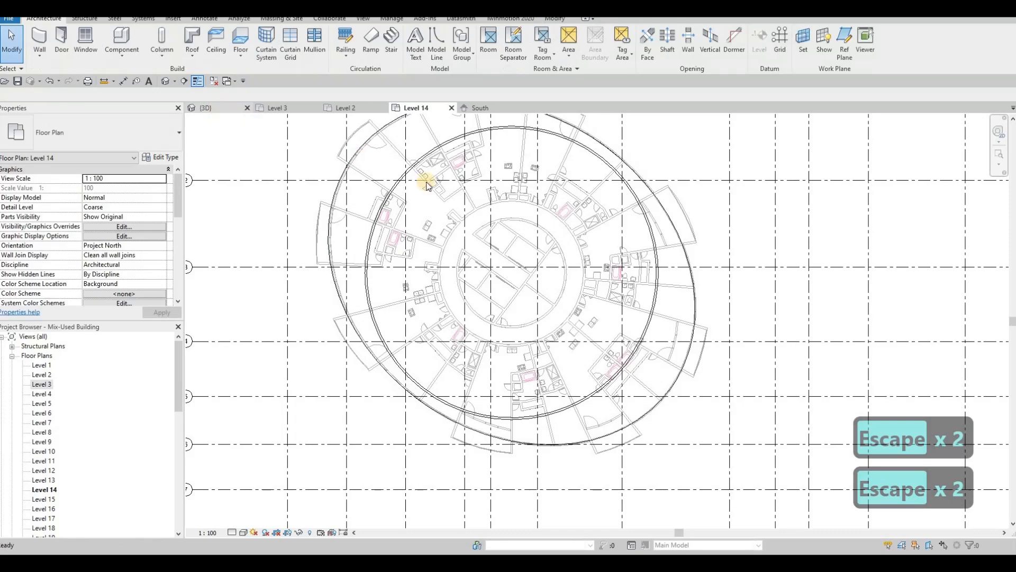
Select the new Level 14 slab in the 3D view and set its height offset from level to 0
left_click(206, 108)
middle_click_drag(471, 327, 333, 400, "shift")
left_click(353, 372)
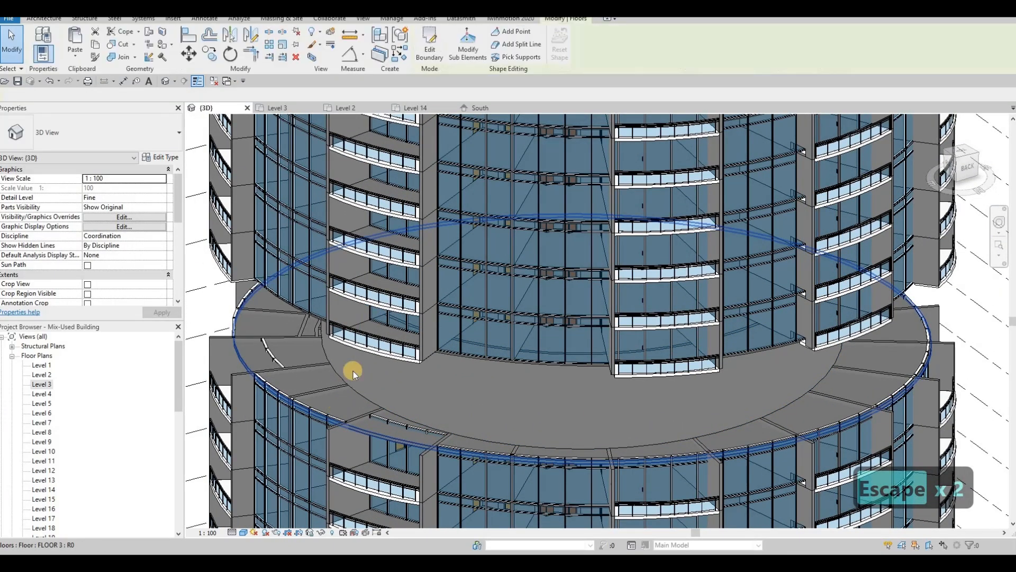
middle_click_drag(474, 309, 420, 421, "shift")
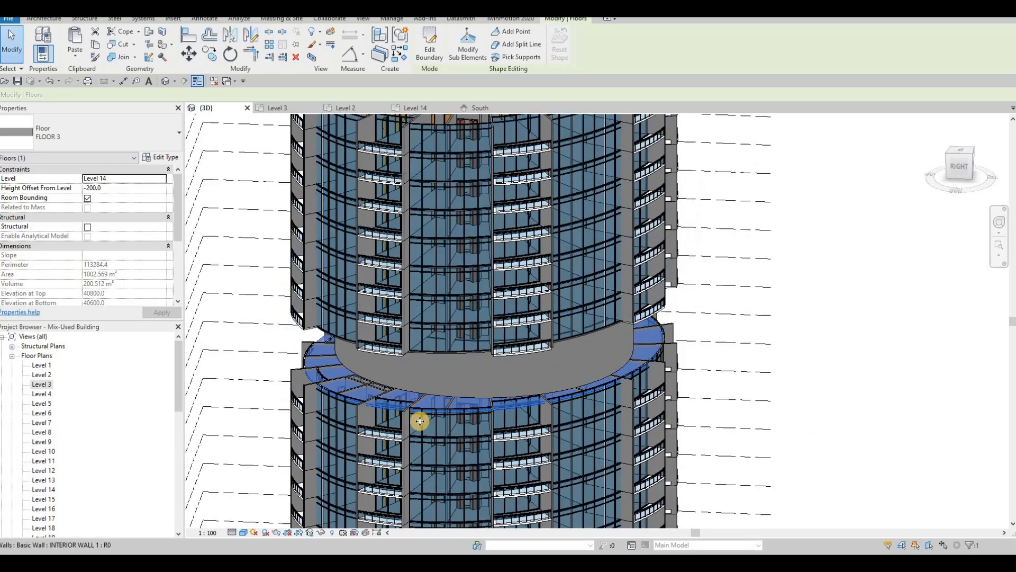
scroll(421, 420, "up", 3)
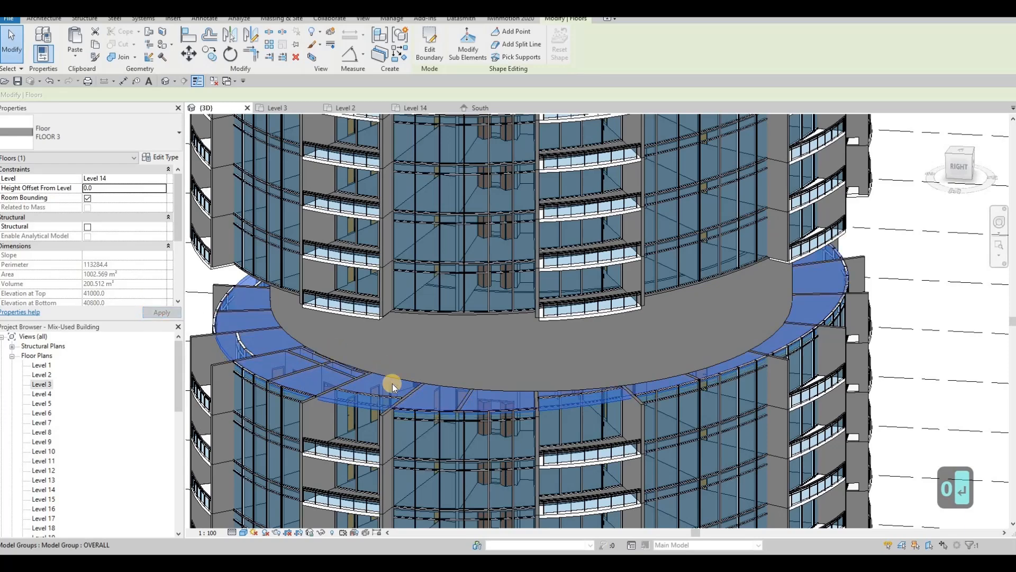
key("Escape")
key("Escape")
middle_click_drag(393, 383, 334, 383, "shift")
key("Escape")
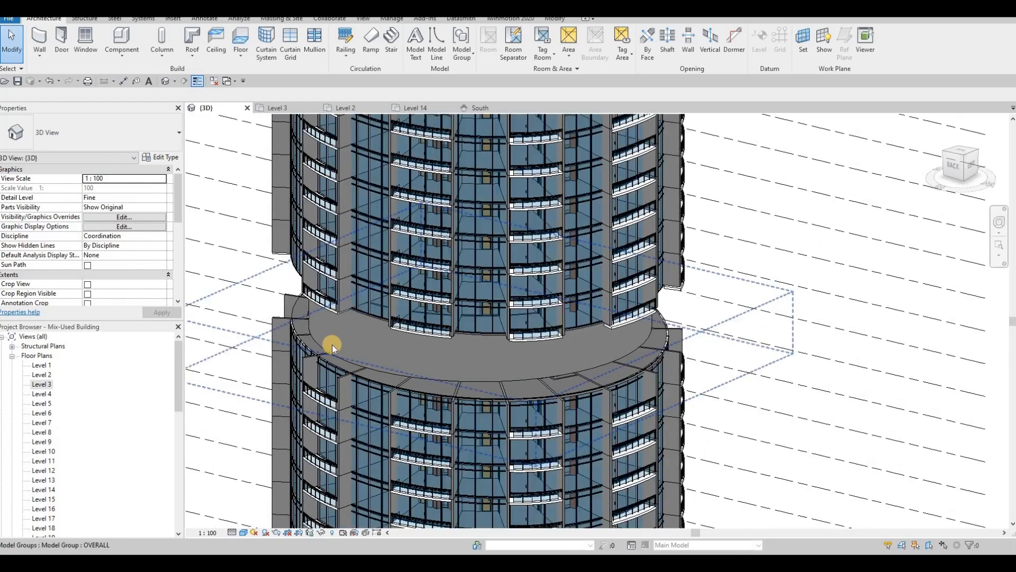
In the Level 14 floor plan, set the circular wall's radius to 13000 mm
left_click(414, 106)
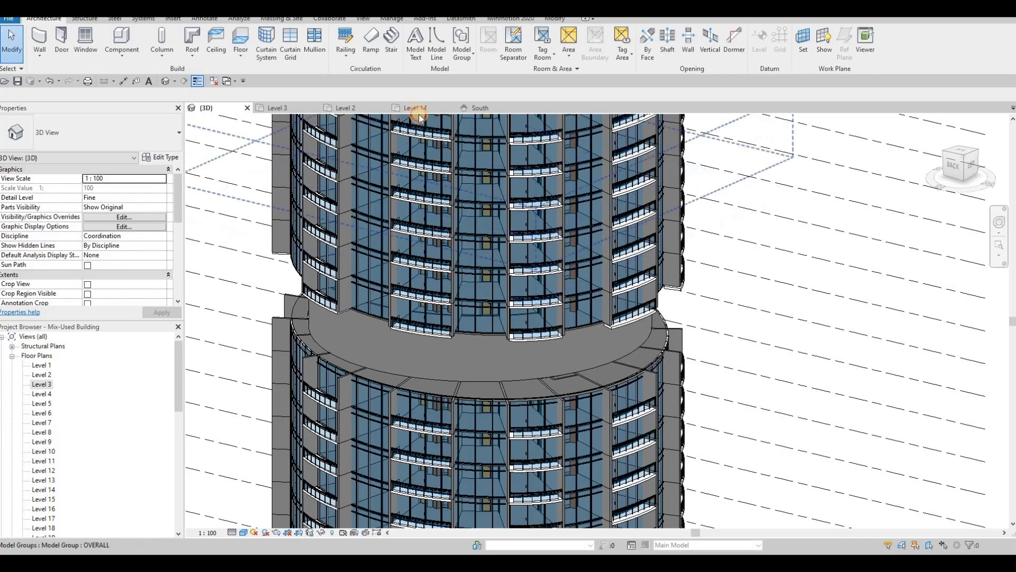
left_click(454, 139)
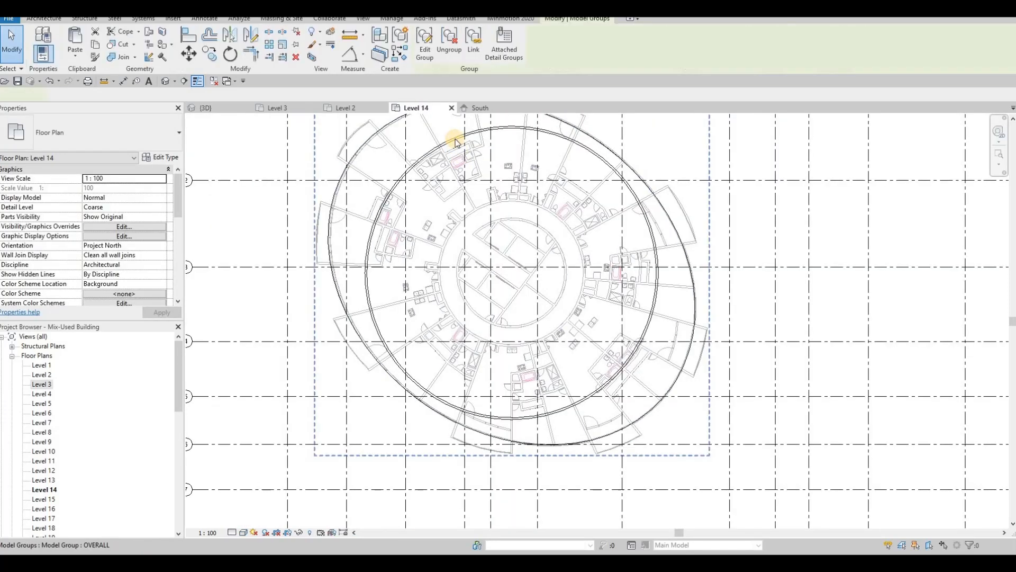
key("Escape")
left_click(484, 136)
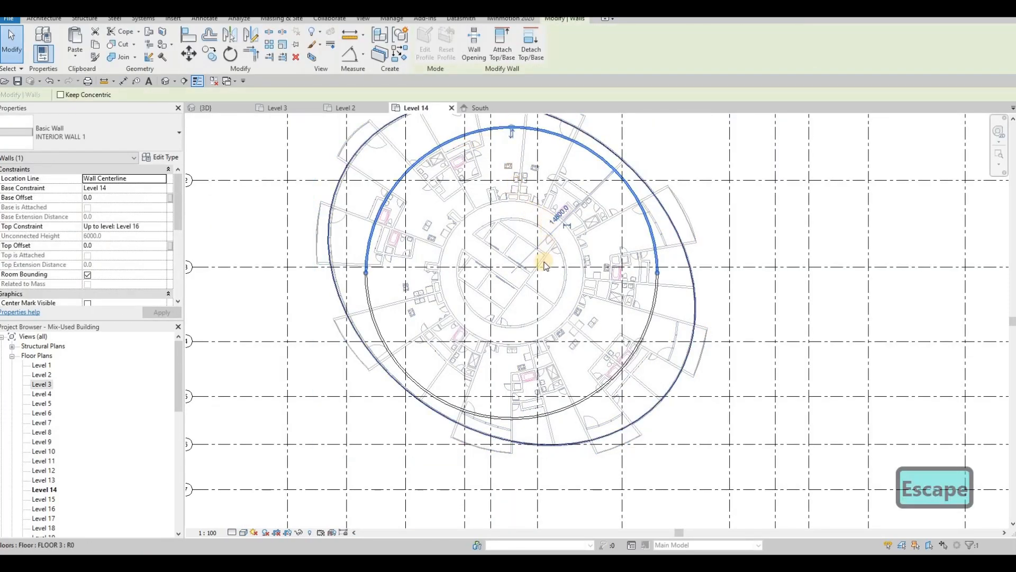
left_click(515, 415, "ctrl")
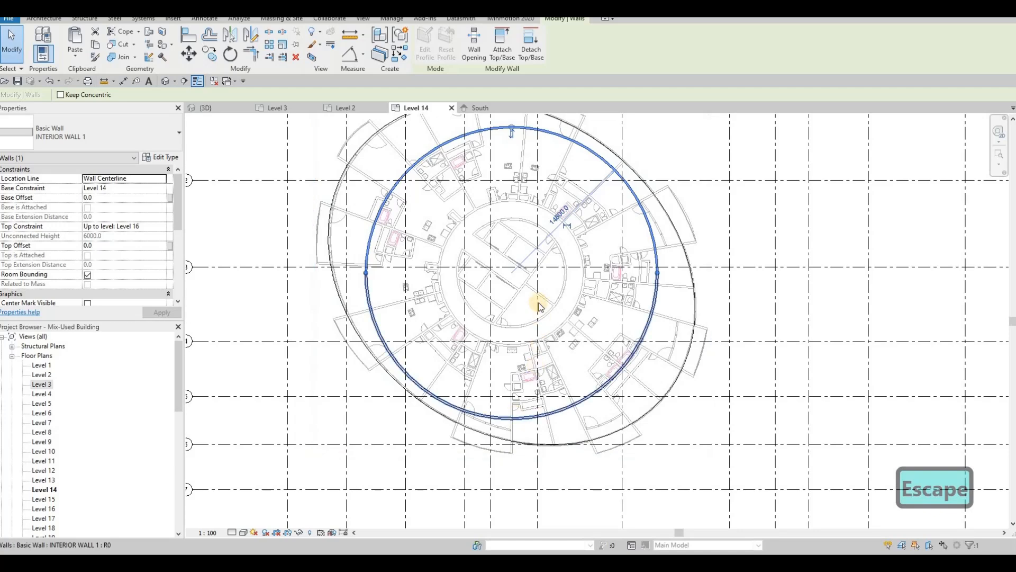
key("Escape")
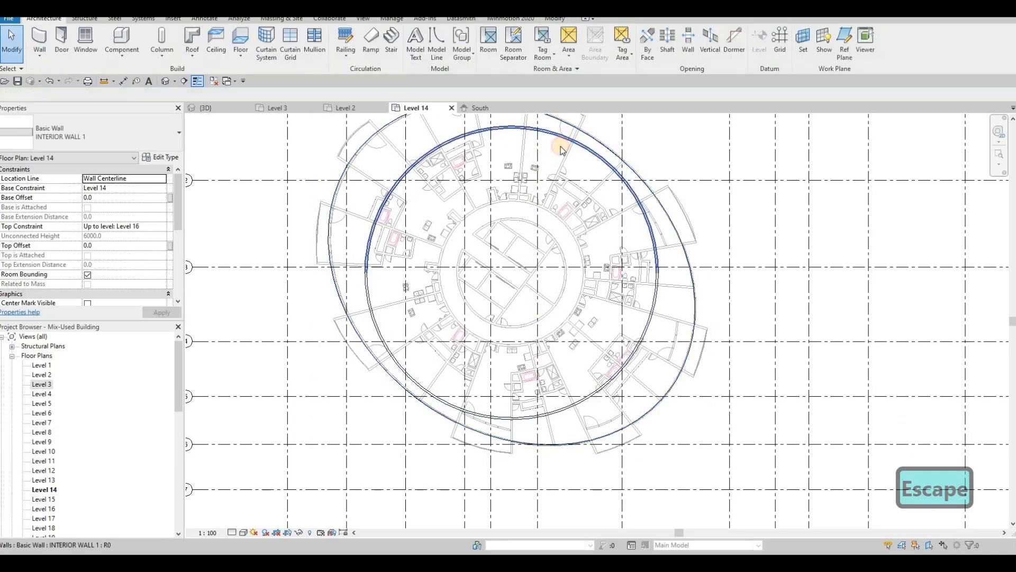
left_click(560, 148)
left_click(551, 214)
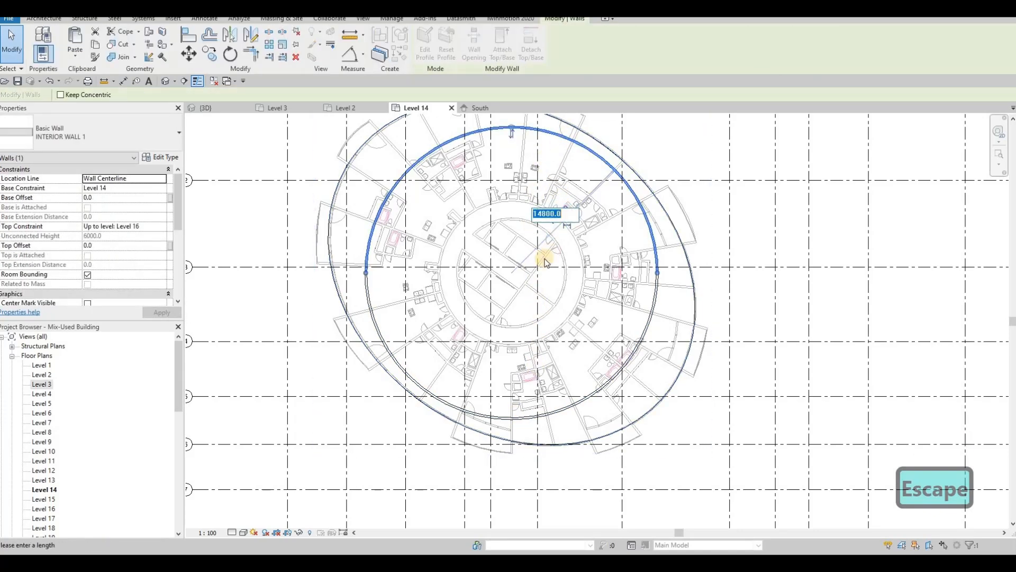
type("13000")
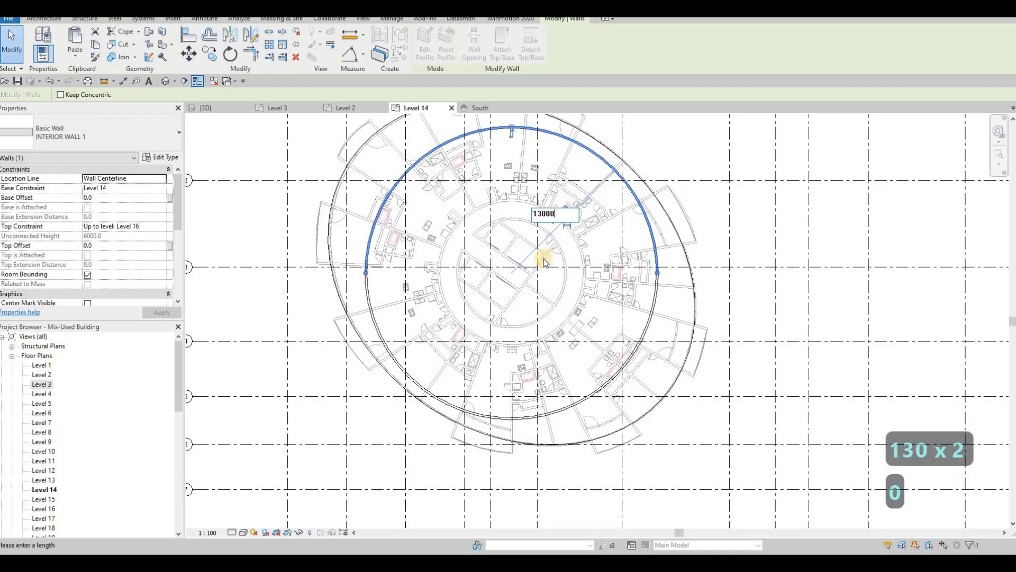
key("Return")
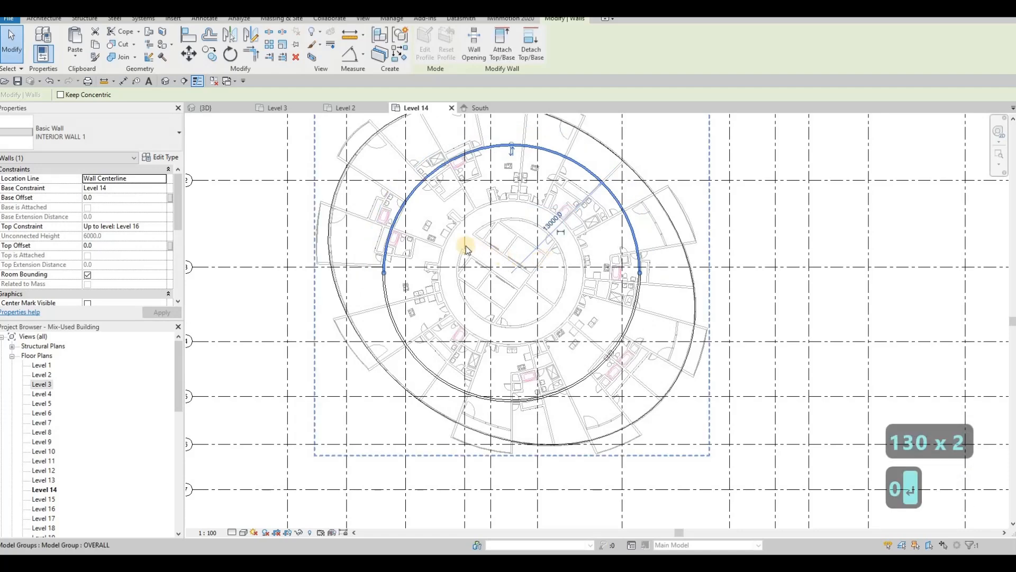
key("Escape")
key("Escape")
Select both halves of the circular wall and change their type to the Storefront curtain wall
scroll(501, 233, "down", 4)
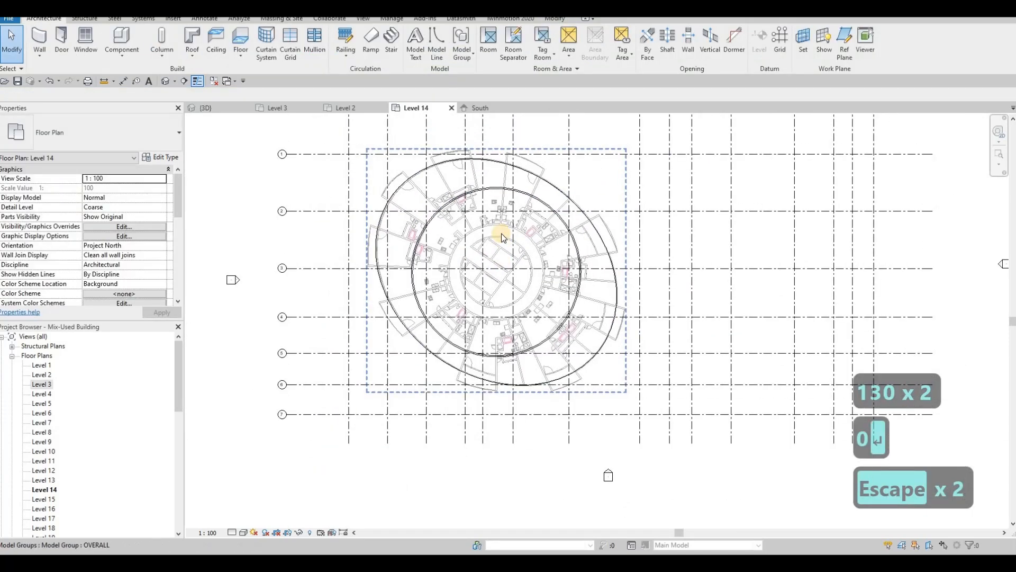
scroll(500, 233, "up", 2)
scroll(503, 173, "up", 1)
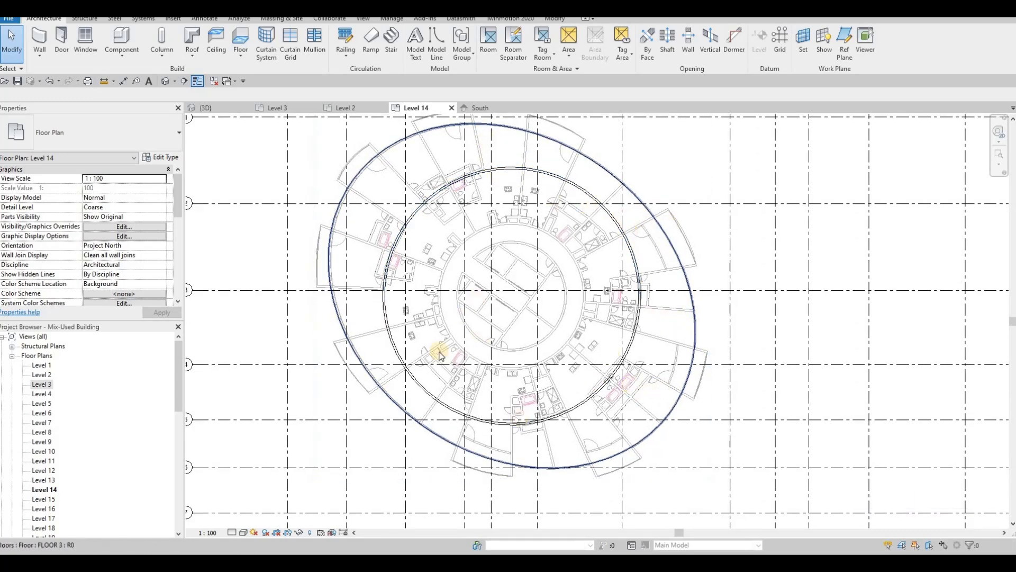
key("Tab")
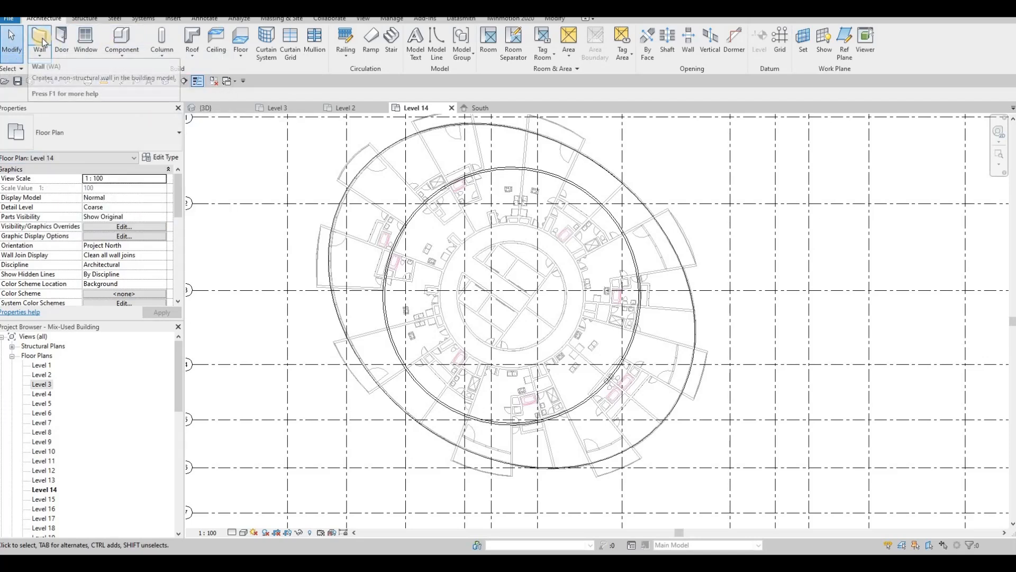
key("Escape")
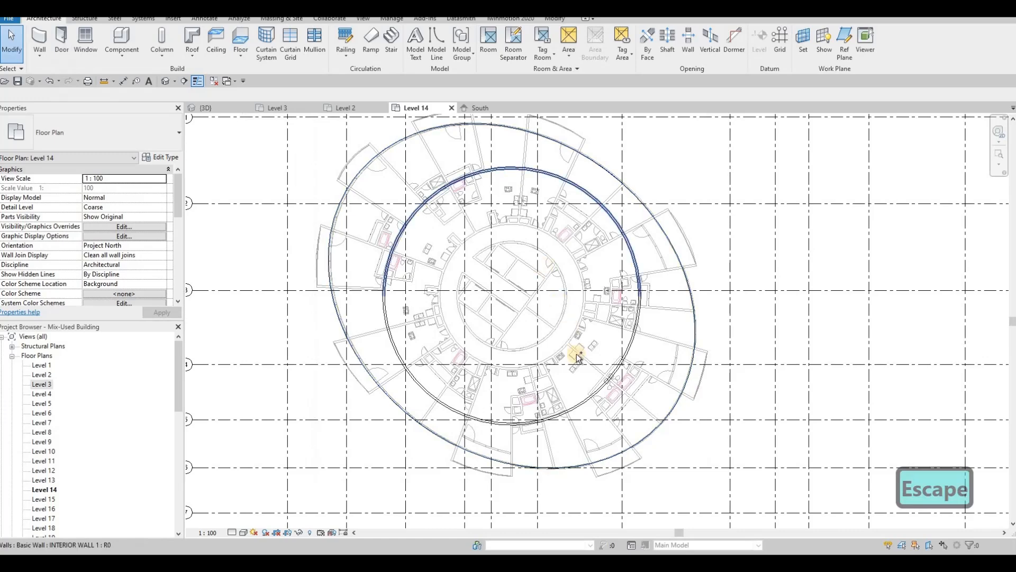
left_click(582, 407)
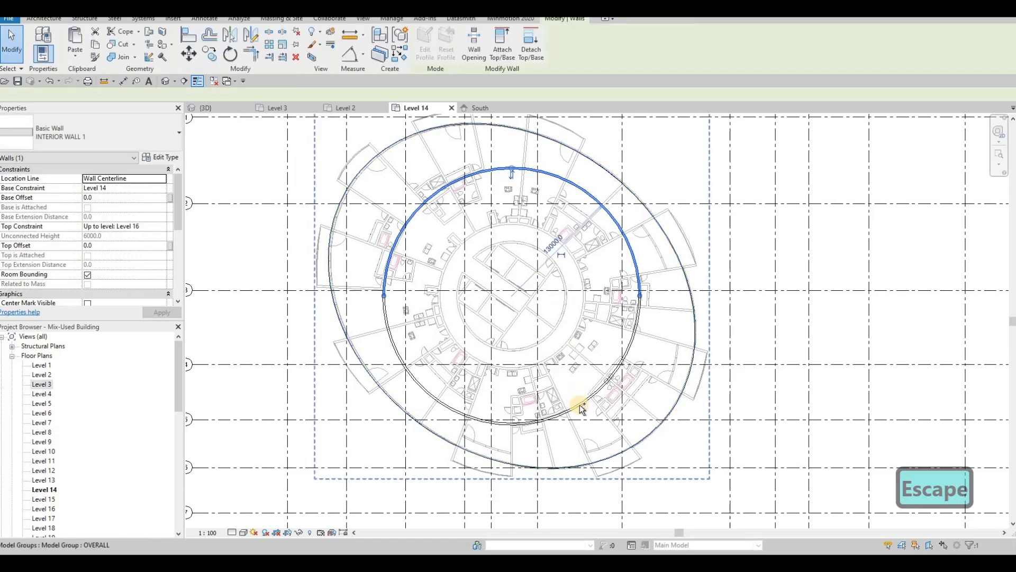
left_click(108, 135)
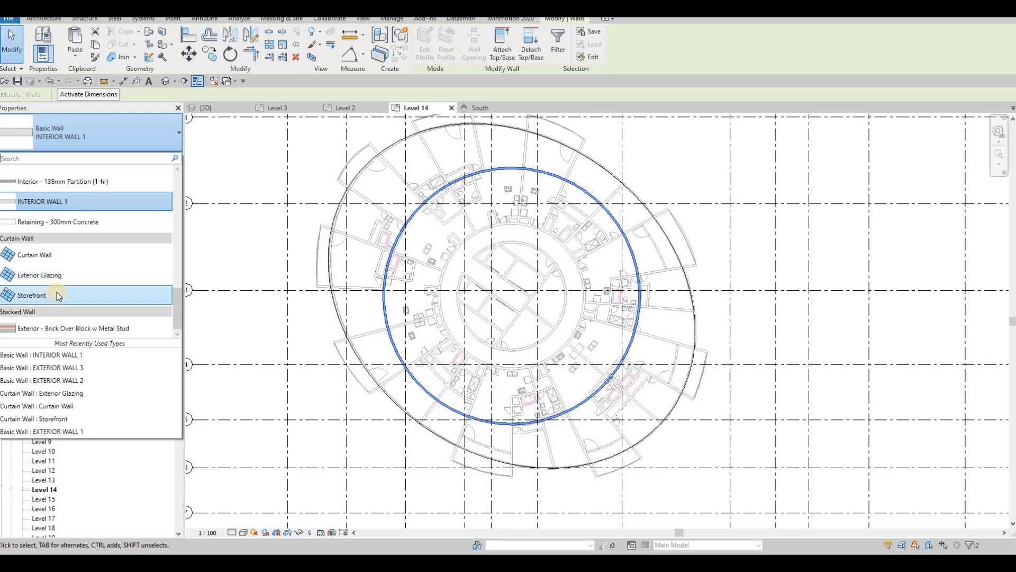
left_click(429, 291)
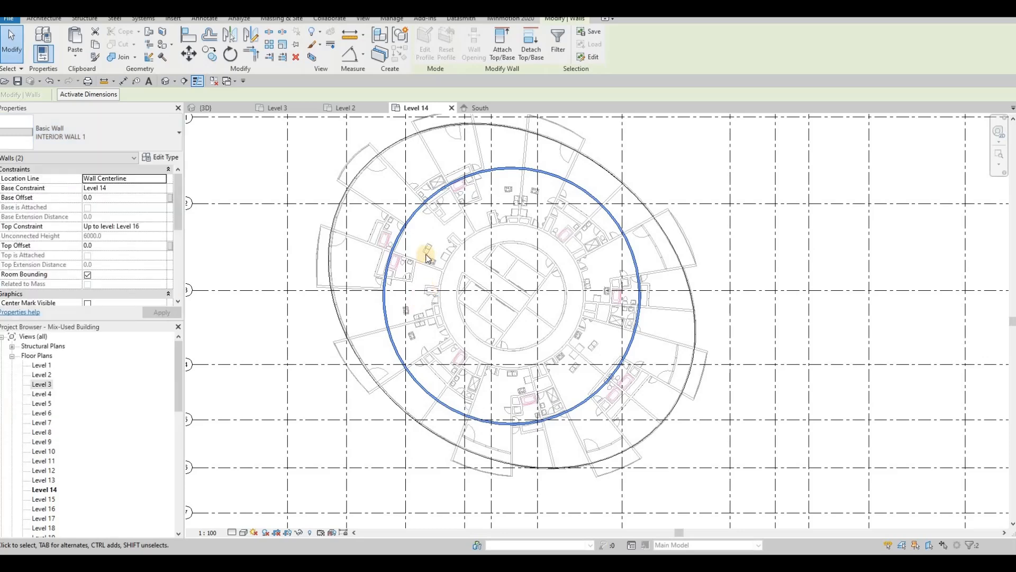
key("Escape")
key("Escape")
Inspect the glazed circular wall and the elliptical slab between the tower blocks from several sides in the 3D view
left_click(211, 108)
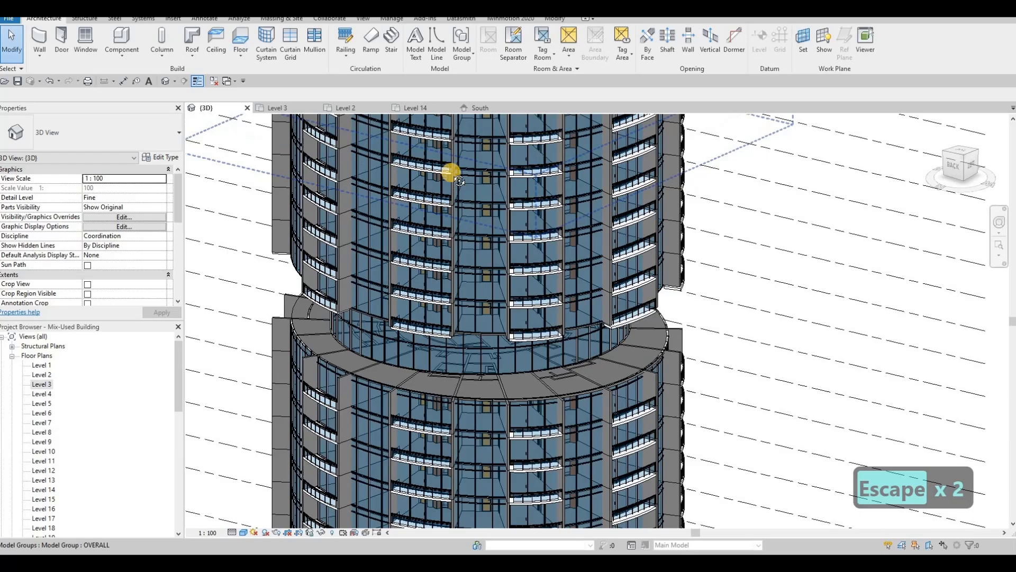
middle_click_drag(452, 170, 249, 318, "shift")
middle_click_drag(160, 340, 72, 352, "shift")
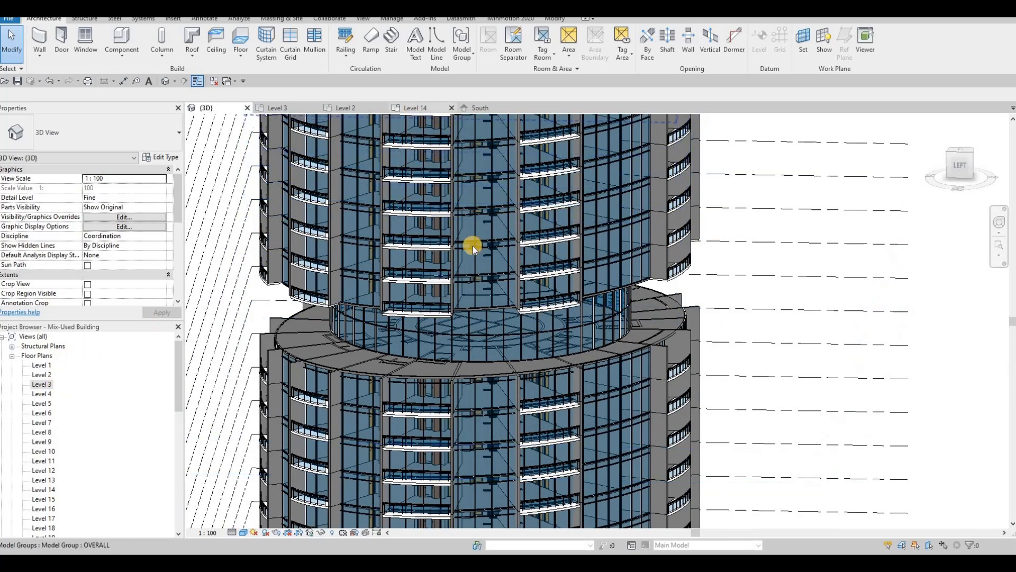
In the Level 14 floor plan, draw a vertical INTERIOR WALL 1 partition from the glazed circle's north point to the corridor ring, about 5500 mm long
key("Escape")
key("Escape")
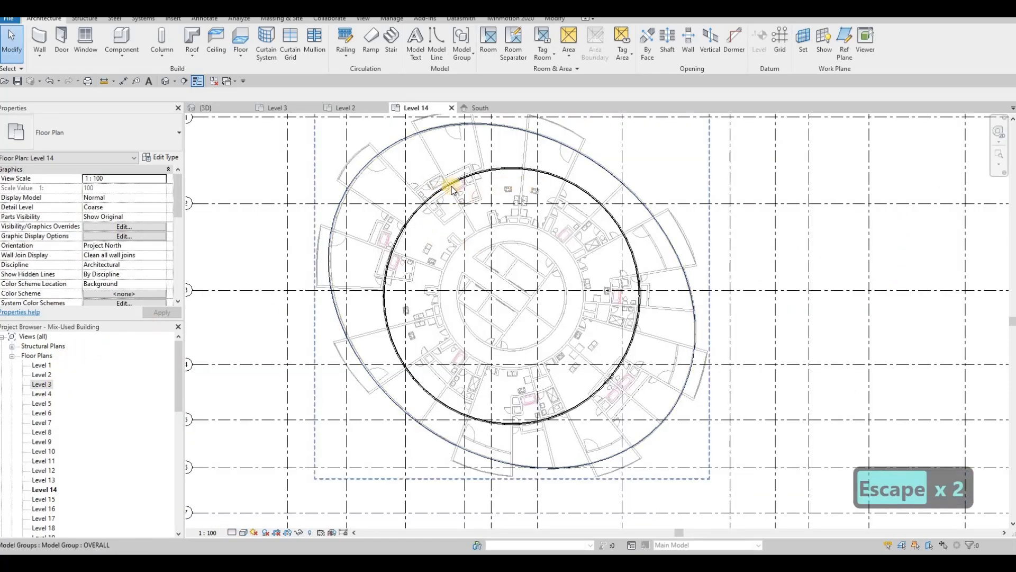
left_click(468, 223)
key("Escape")
key("Tab")
key("Tab")
key("Tab")
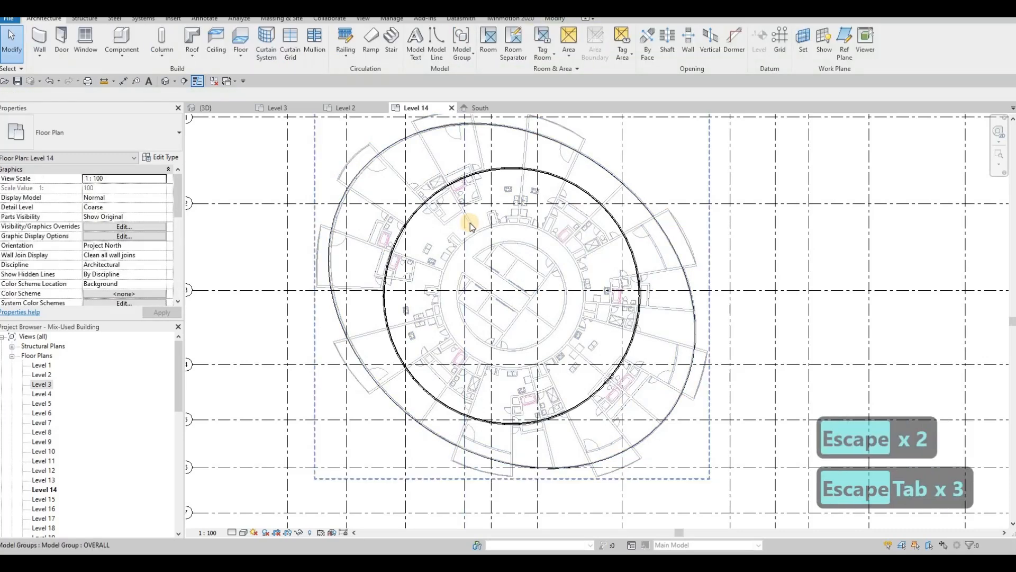
key("Tab")
key("Tab")
left_click(471, 225)
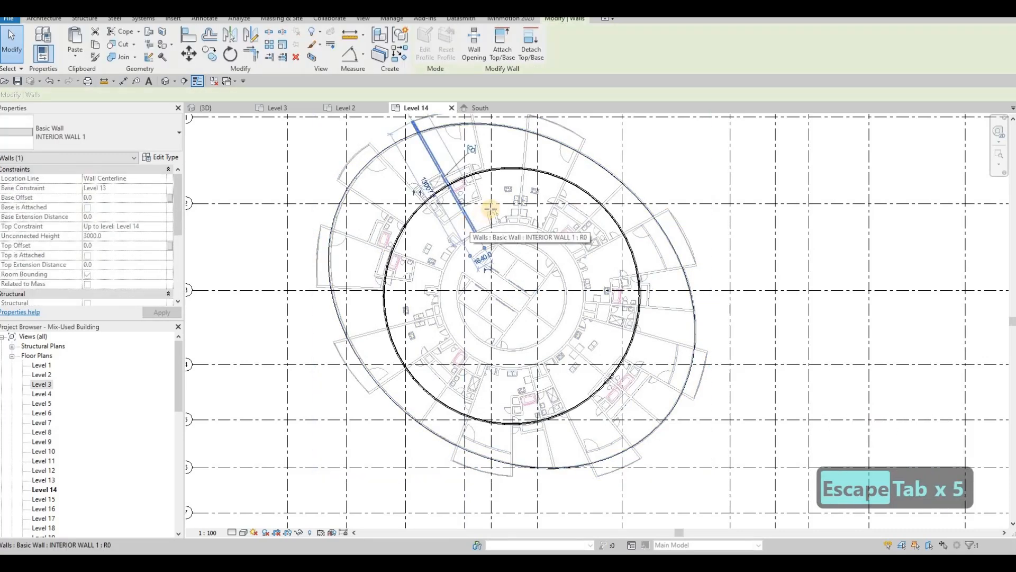
key("c")
key("s")
scroll(481, 195, "up", 2)
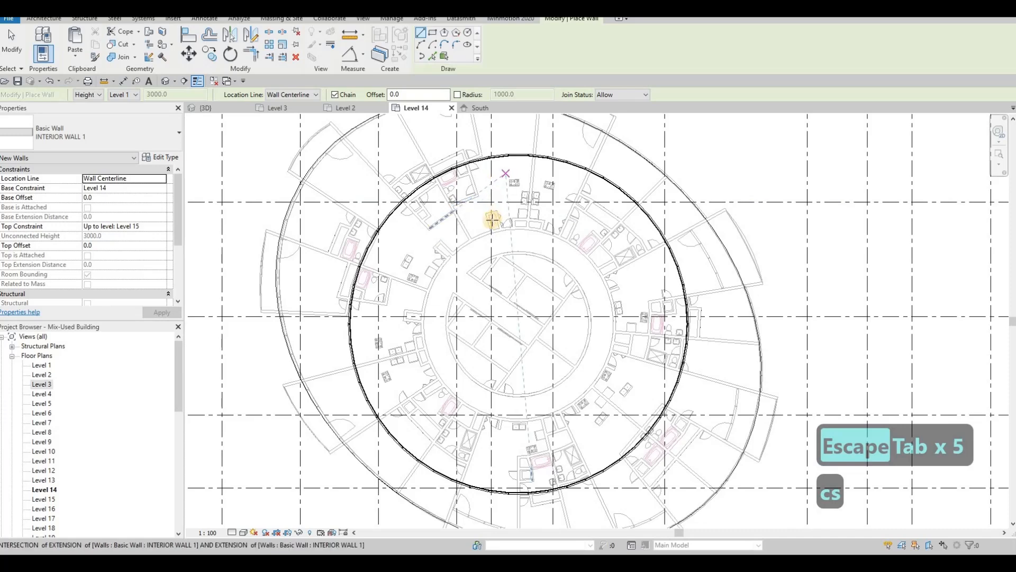
scroll(493, 219, "up", 2)
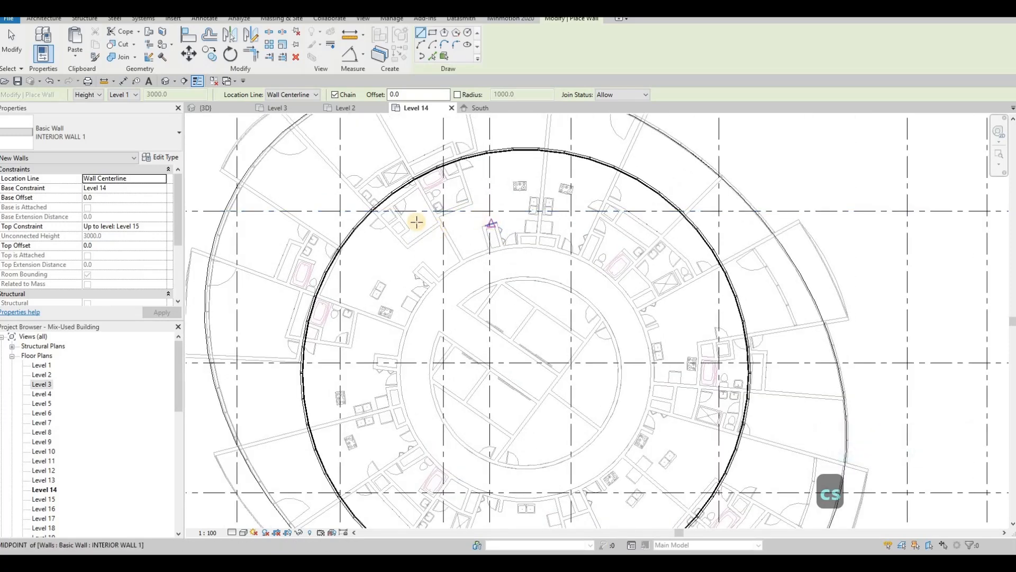
scroll(510, 262, "down", 3)
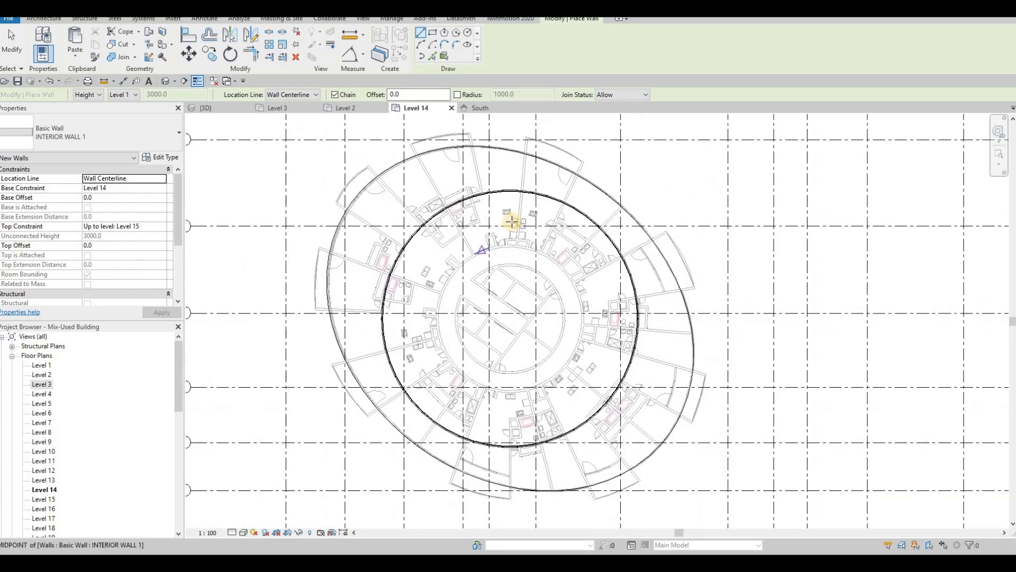
scroll(514, 191, "up", 2)
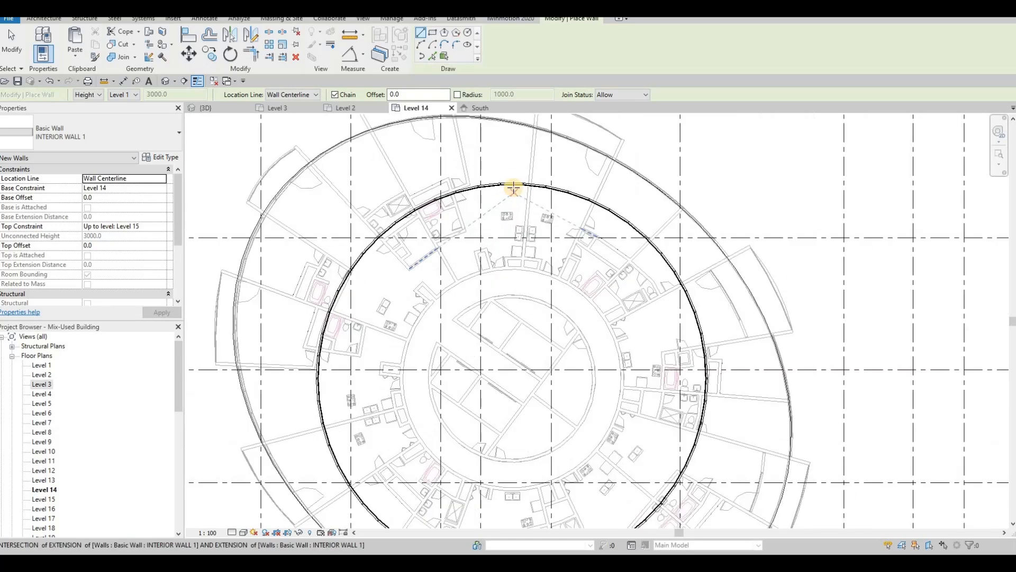
scroll(513, 196, "up", 2)
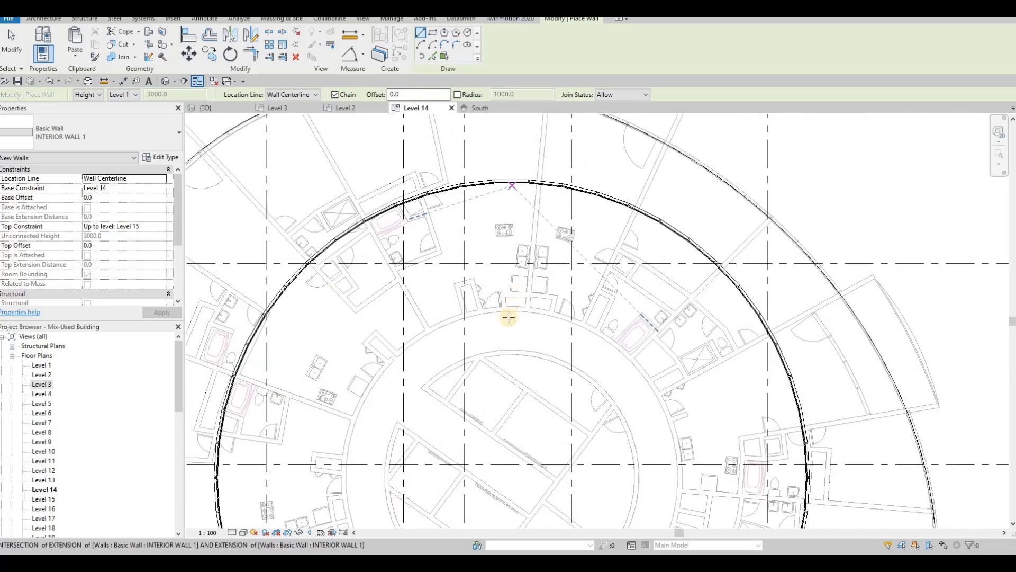
left_click(512, 185)
middle_click_drag(508, 317, 504, 229)
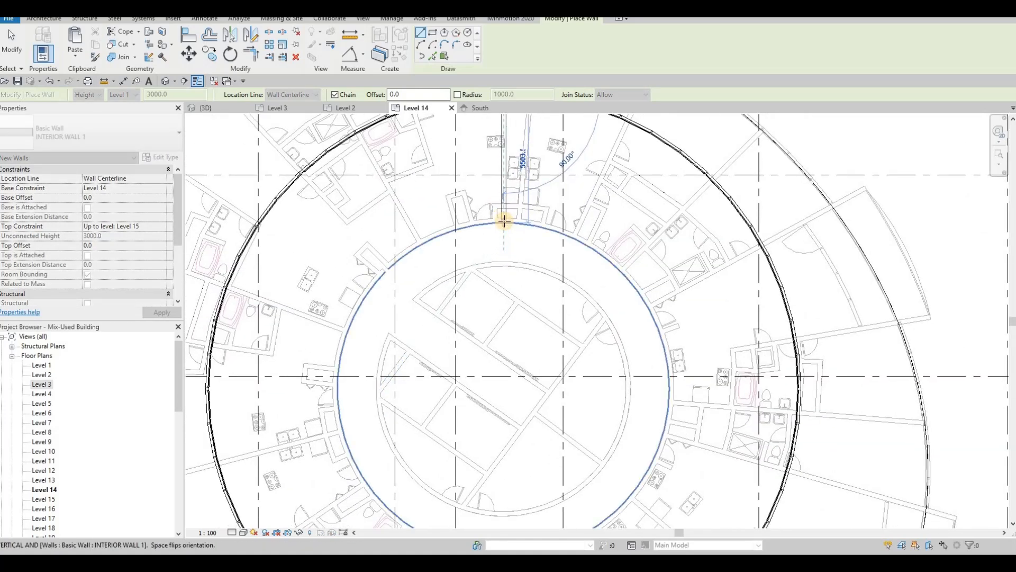
left_click(541, 234)
key("Escape")
key("Escape")
key("Escape")
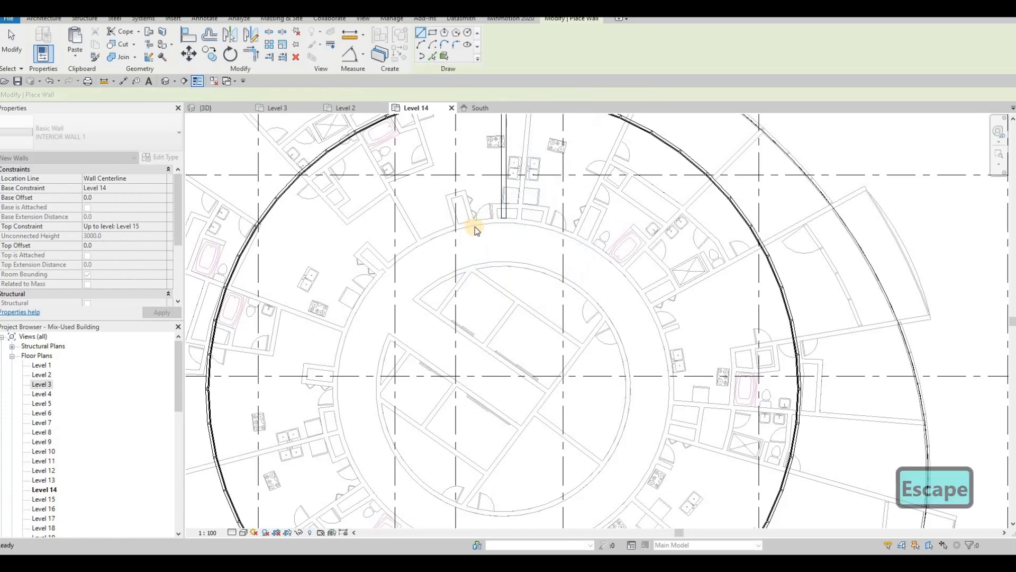
key("Escape")
Draw a circular INTERIOR WALL 1 over the underlay's round core wall, concentric with the tower and with a radius of about 5490 mm
key("Tab")
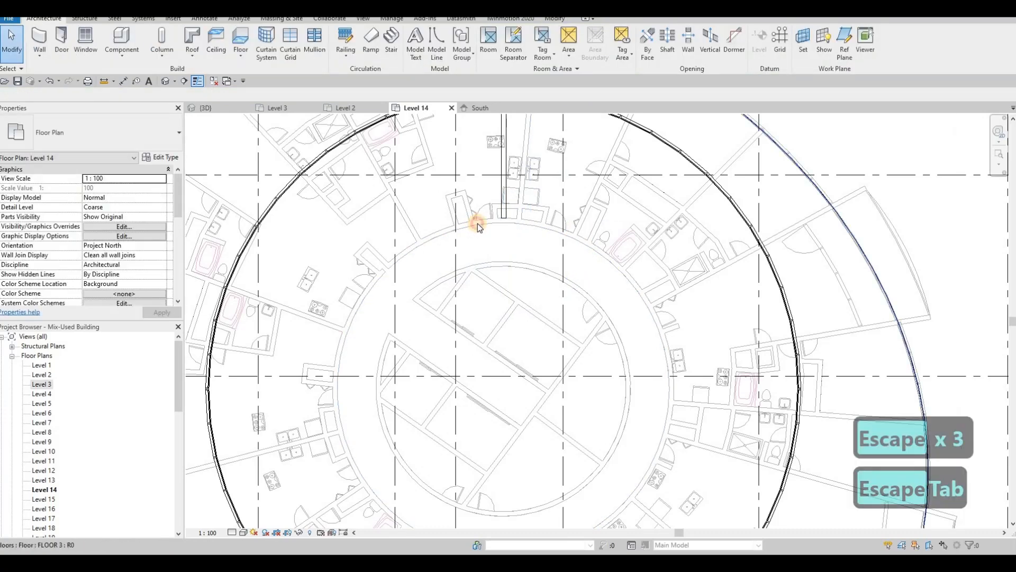
key("Tab")
left_click(478, 223)
key("c")
key("s")
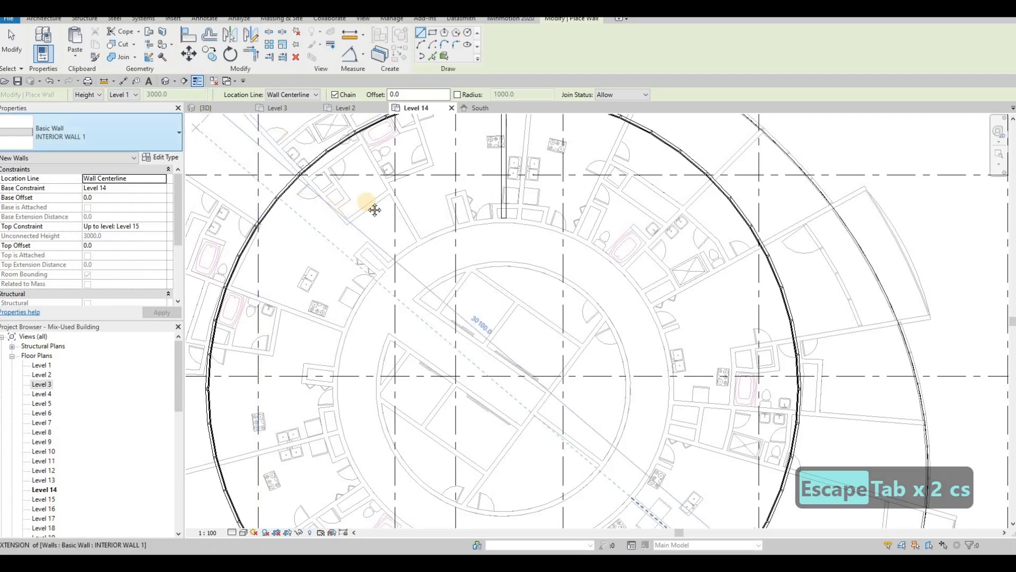
middle_click_drag(348, 205, 411, 153)
scroll(512, 221, "down", 1)
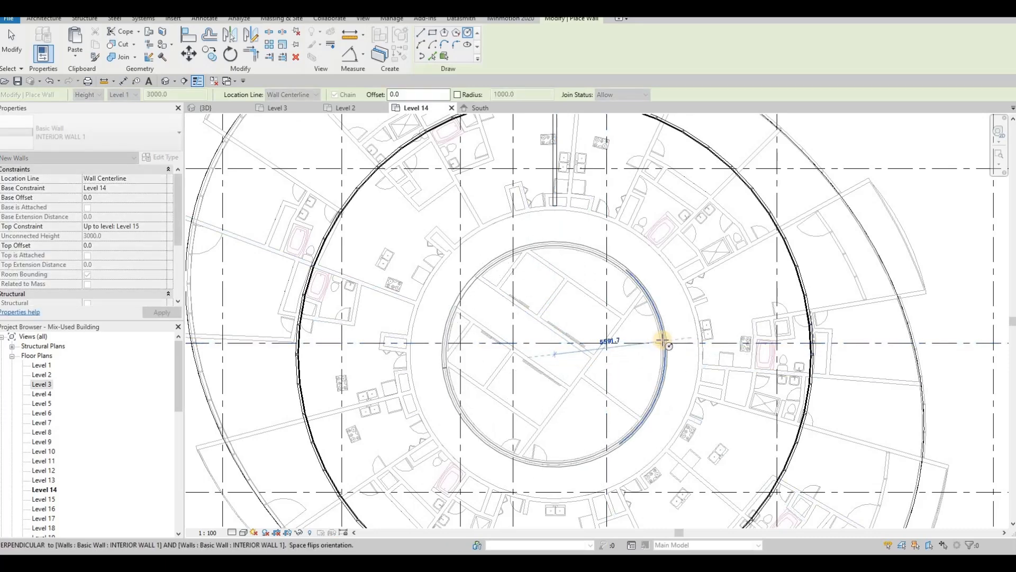
scroll(666, 342, "up", 2)
scroll(602, 272, "down", 3)
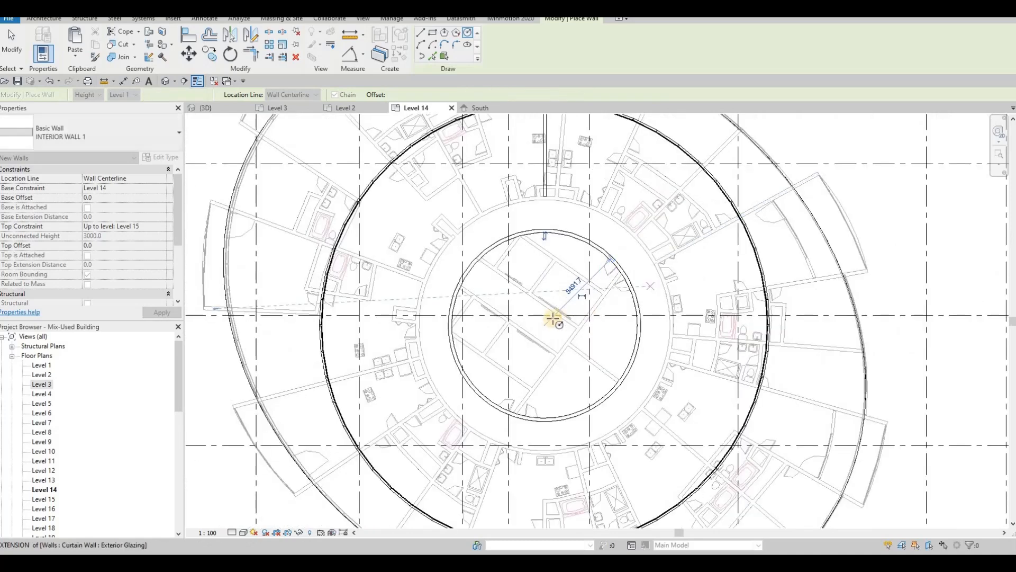
key("Escape")
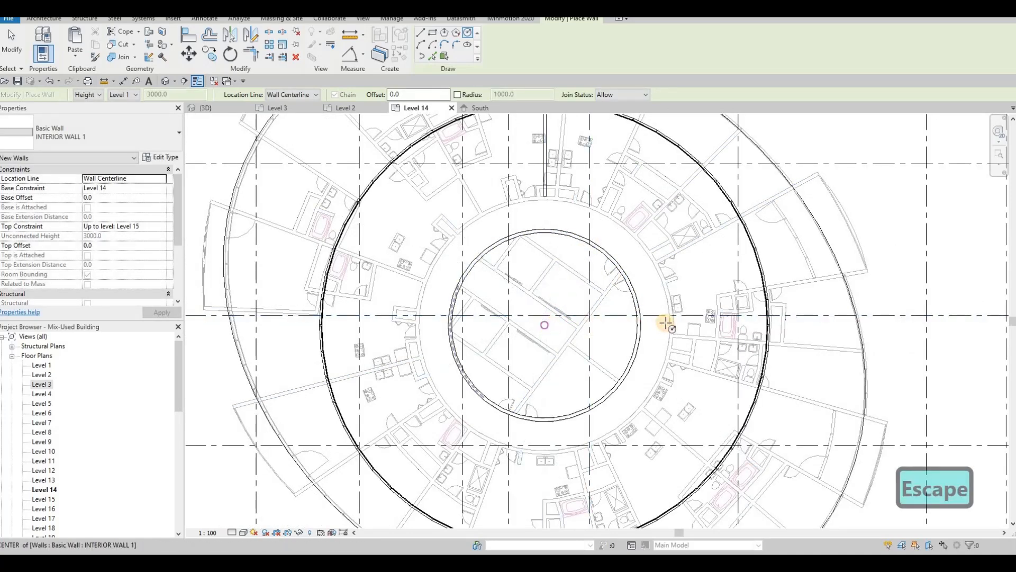
Draw a second concentric circular INTERIOR WALL 1 over the underlay's corridor ring, with a radius of about 7390 mm
left_click(660, 323)
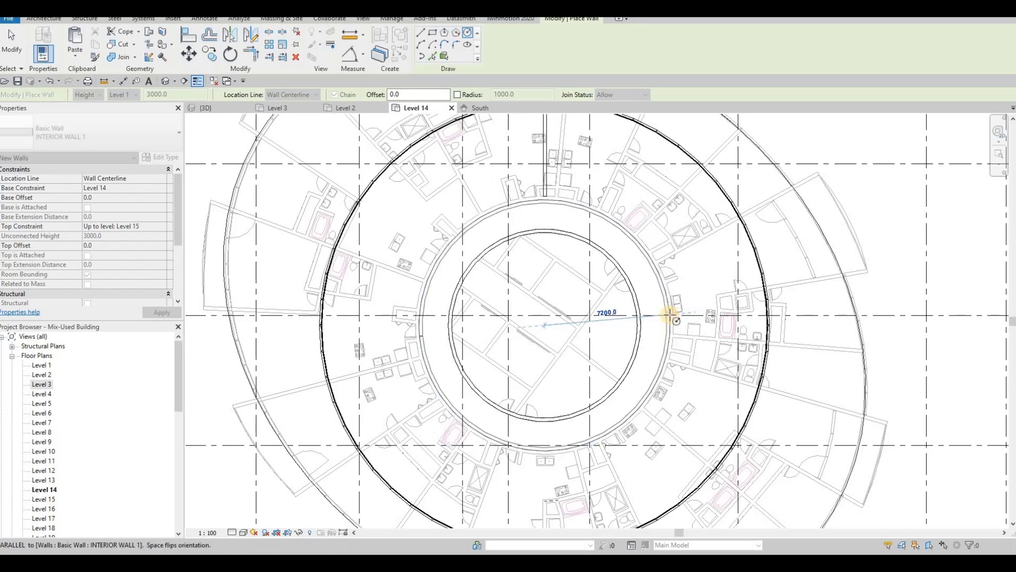
scroll(672, 316, "up", 2)
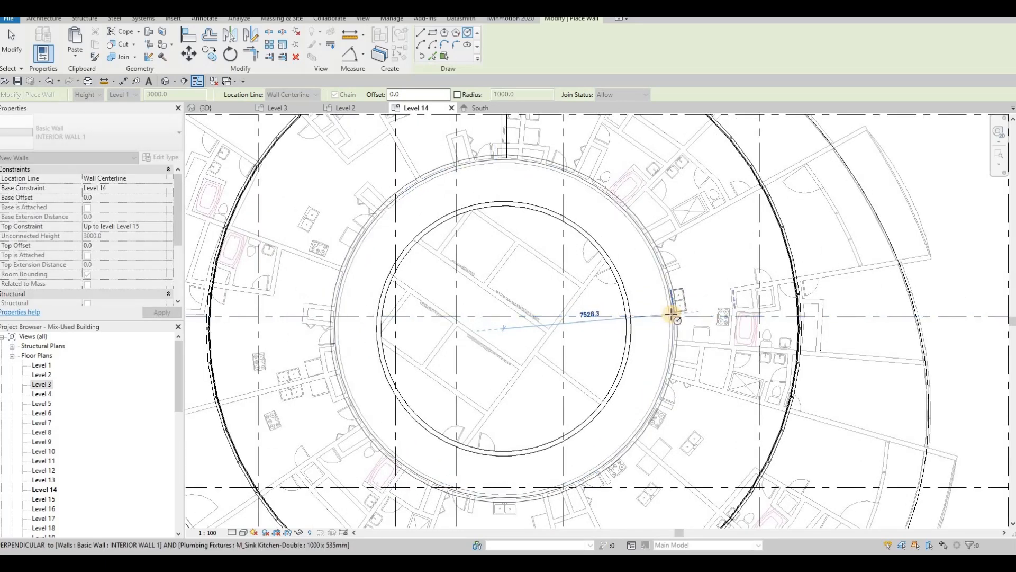
scroll(671, 315, "up", 2)
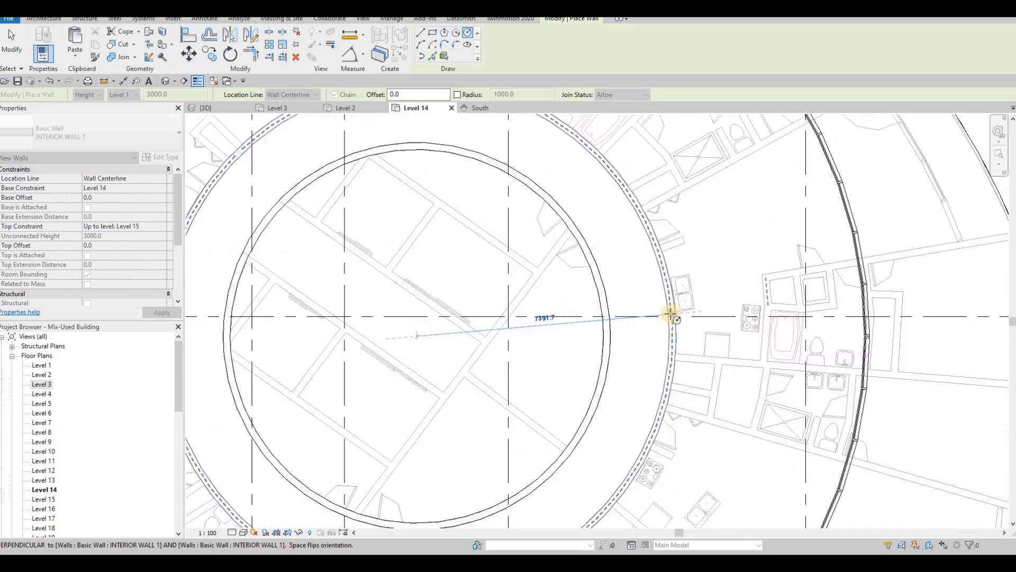
left_click(672, 316)
scroll(650, 300, "down", 2)
key("Escape")
scroll(545, 220, "down", 3)
key("Escape")
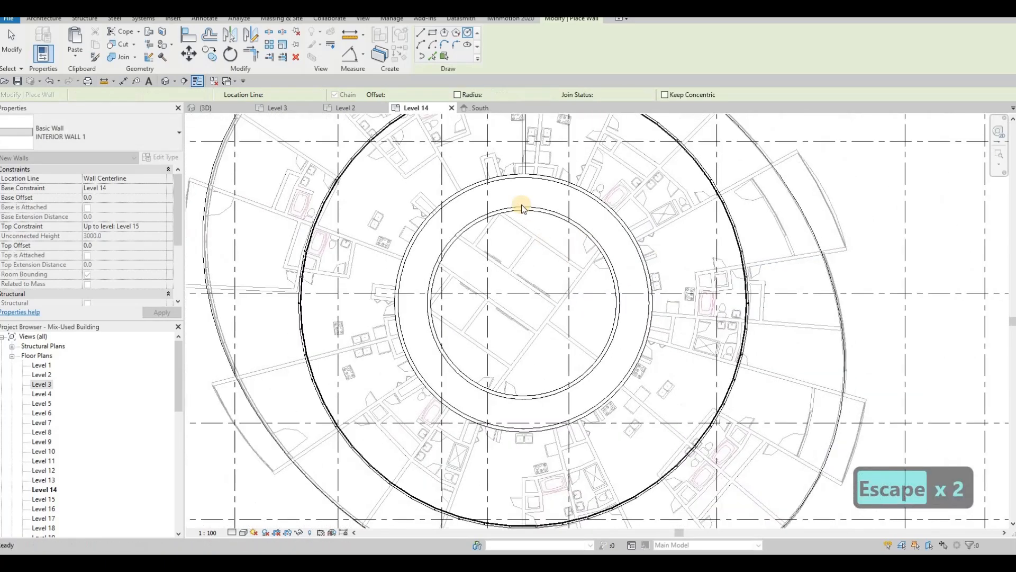
Extend the outer end of the north partition to meet the glazed circular wall
scroll(510, 125, "up", 1)
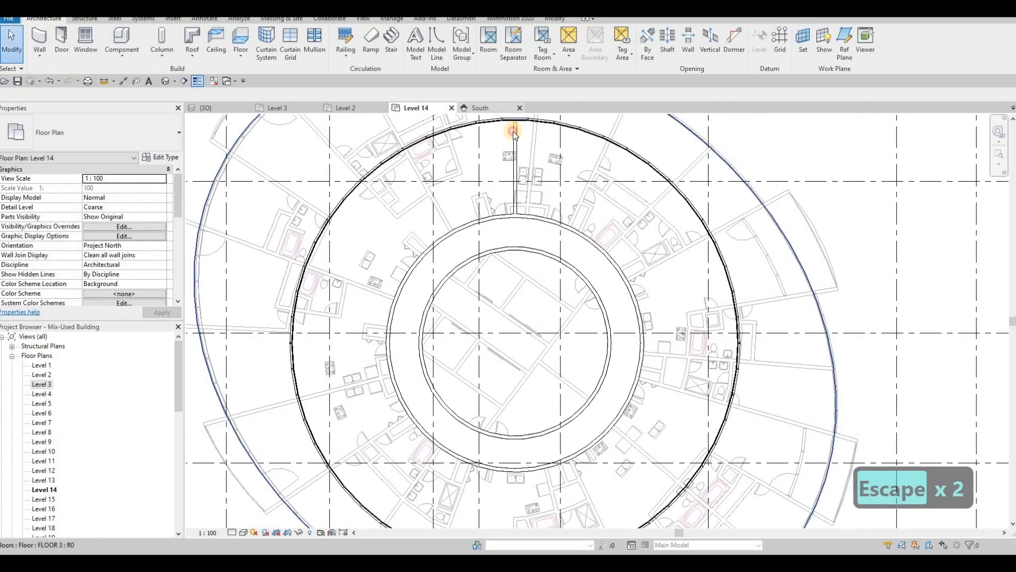
left_click(515, 130)
scroll(508, 132, "up", 4)
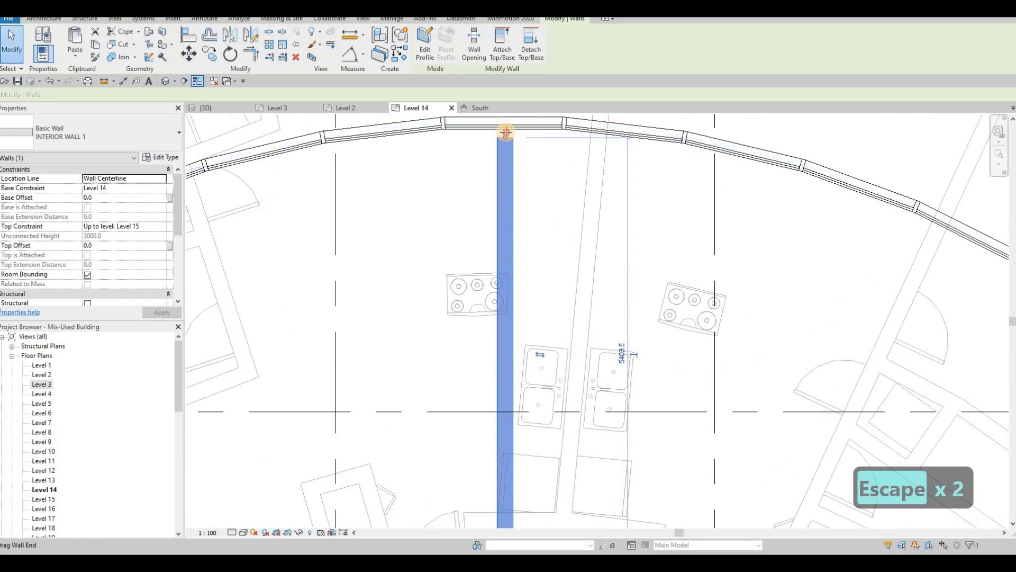
left_click_drag(506, 132, 506, 128)
scroll(519, 199, "down", 5)
key("Escape")
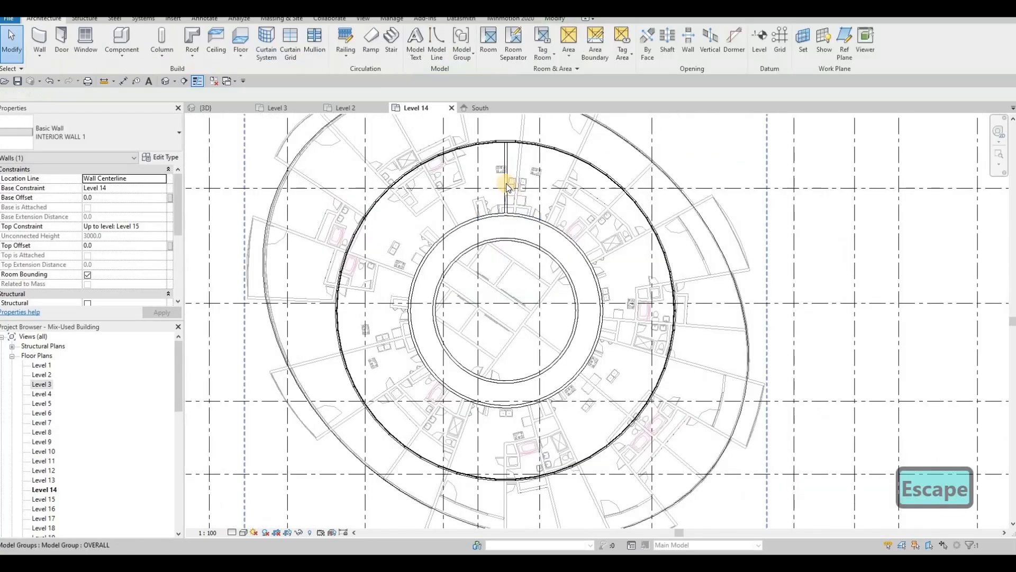
key("Escape")
Draw two straight INTERIOR WALL 1 partitions from the corridor ring's east and south points out to the glazed circular wall
left_click(506, 186)
key("c")
key("s")
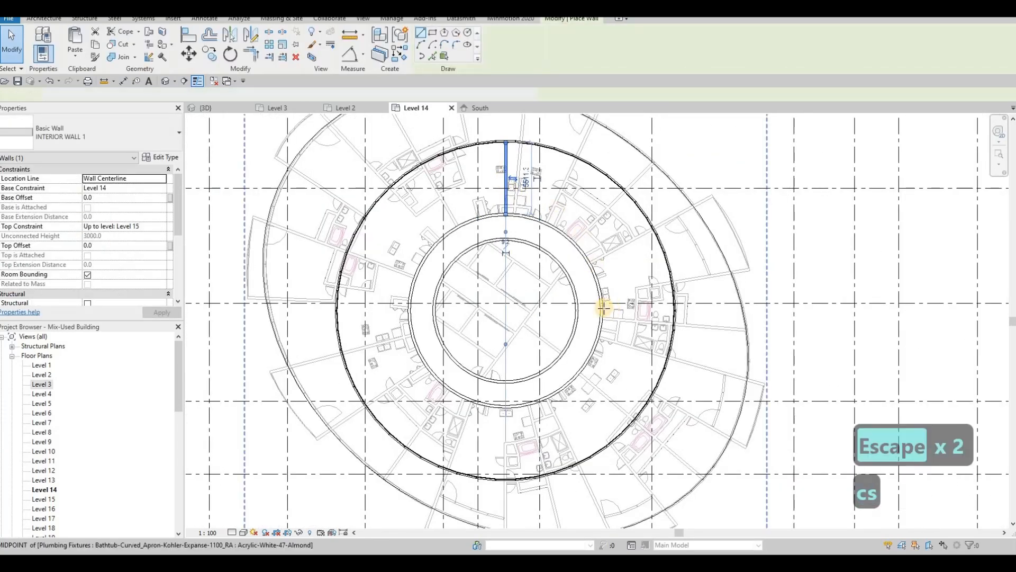
left_click(603, 309)
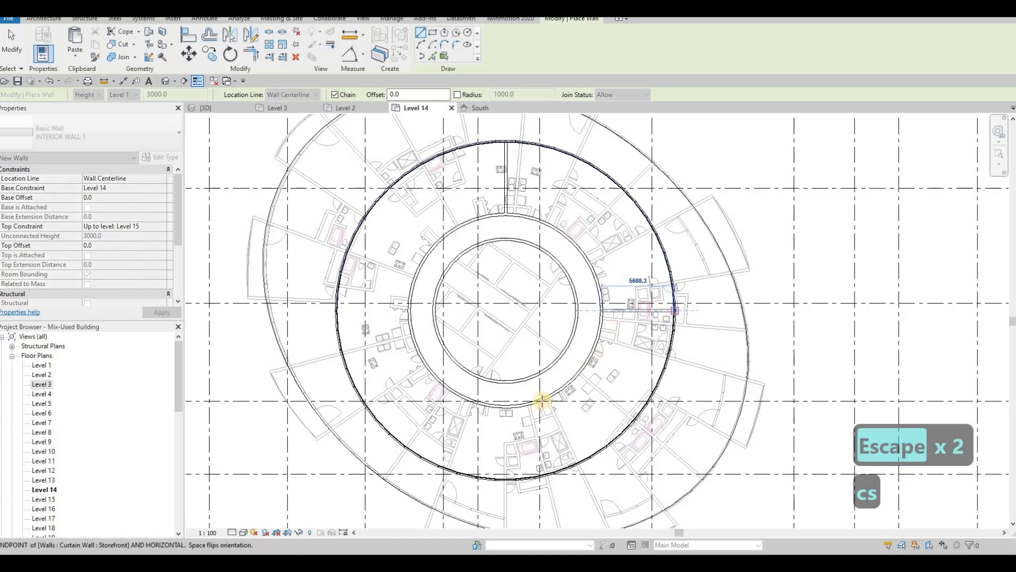
key("Escape")
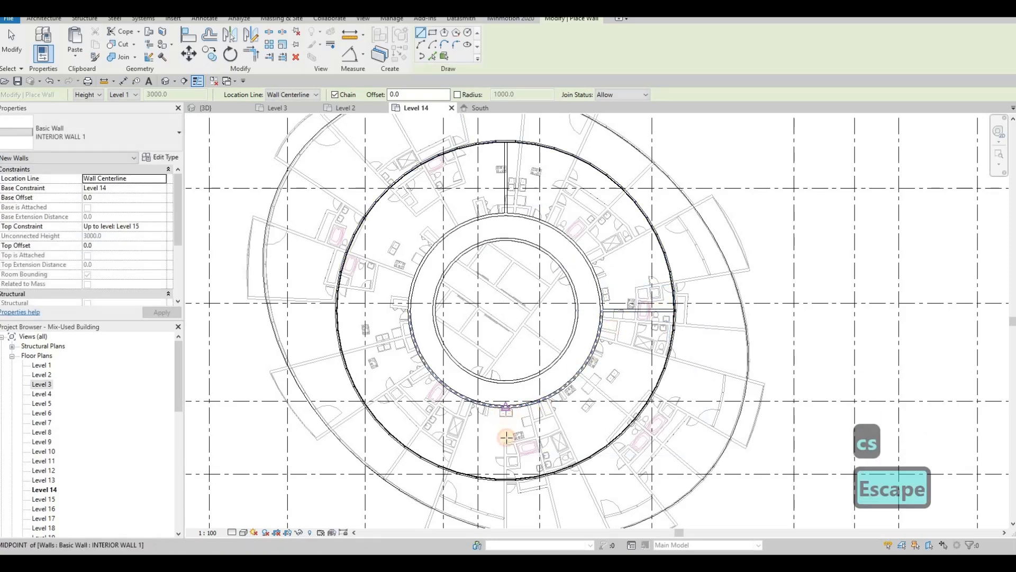
left_click(506, 406)
left_click(506, 479)
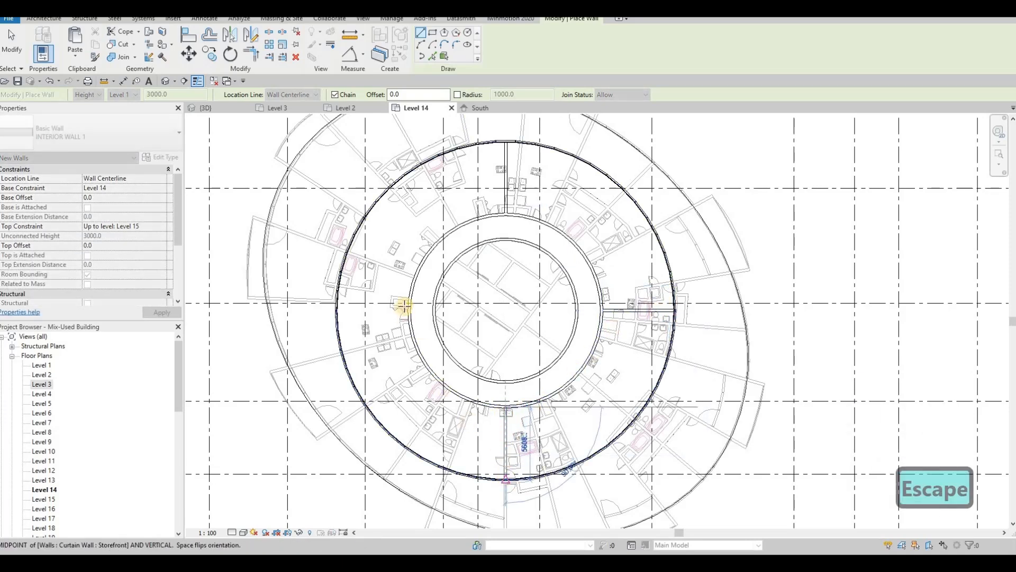
key("Escape")
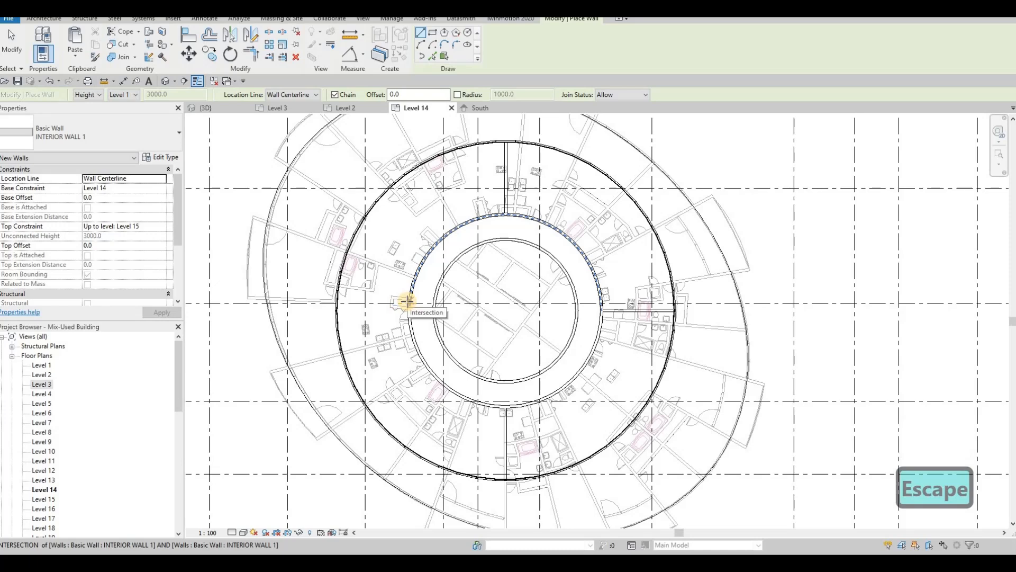
Draw a horizontal INTERIOR WALL 1 partition along grid 3 between the corridor ring's west side and the glazed circular wall
left_click(360, 308)
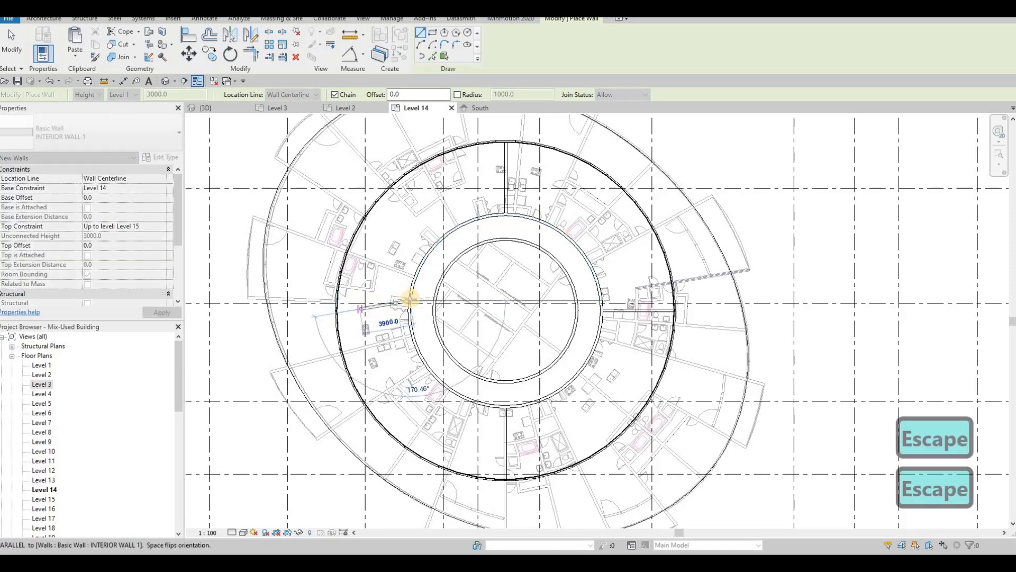
scroll(410, 300, "up", 4)
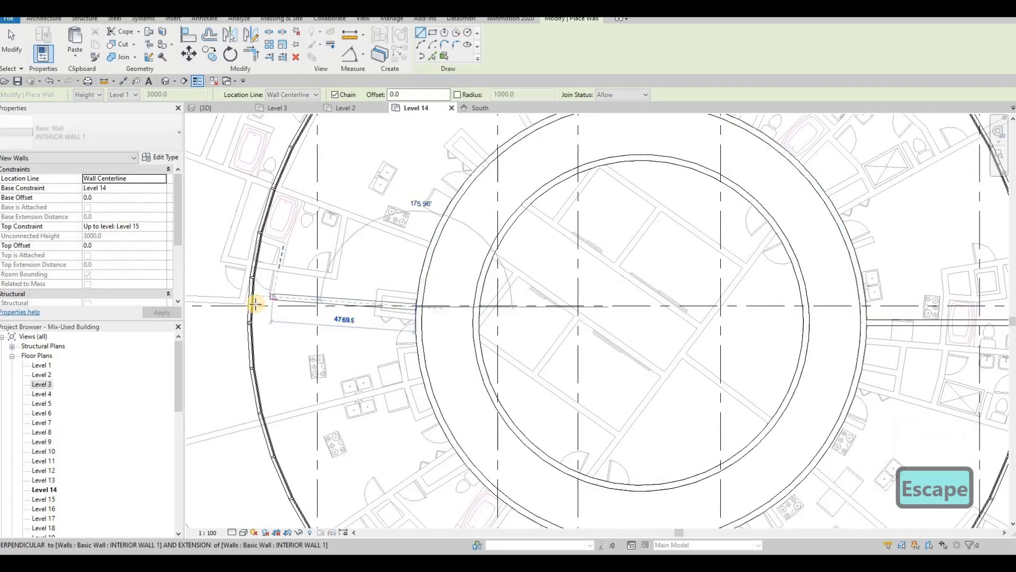
key("Escape")
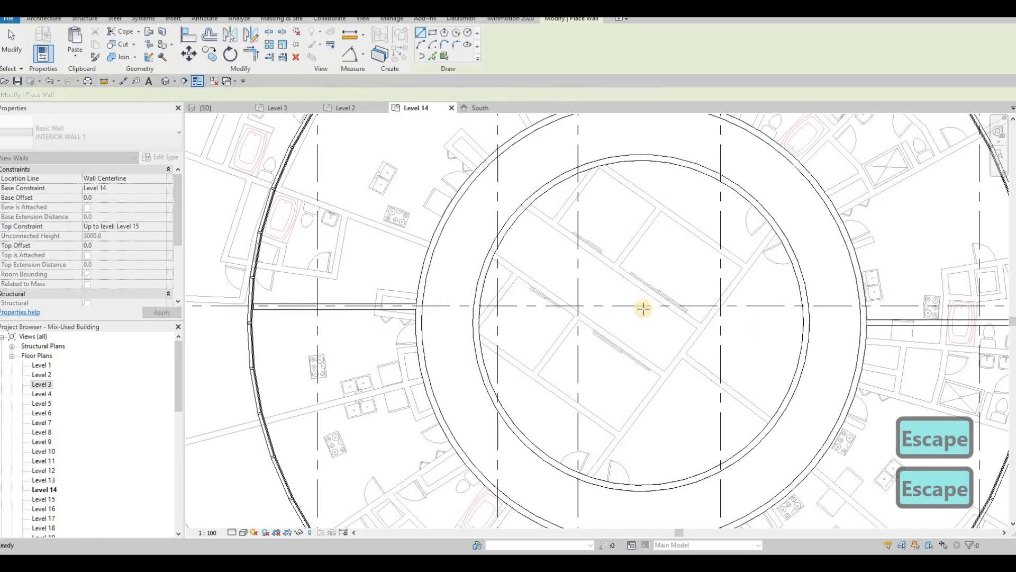
Draw another east partition along grid 3 from the corridor ring to the glazed circular wall, about 5620 mm long
middle_click_drag(863, 305, 656, 297)
left_click(660, 299)
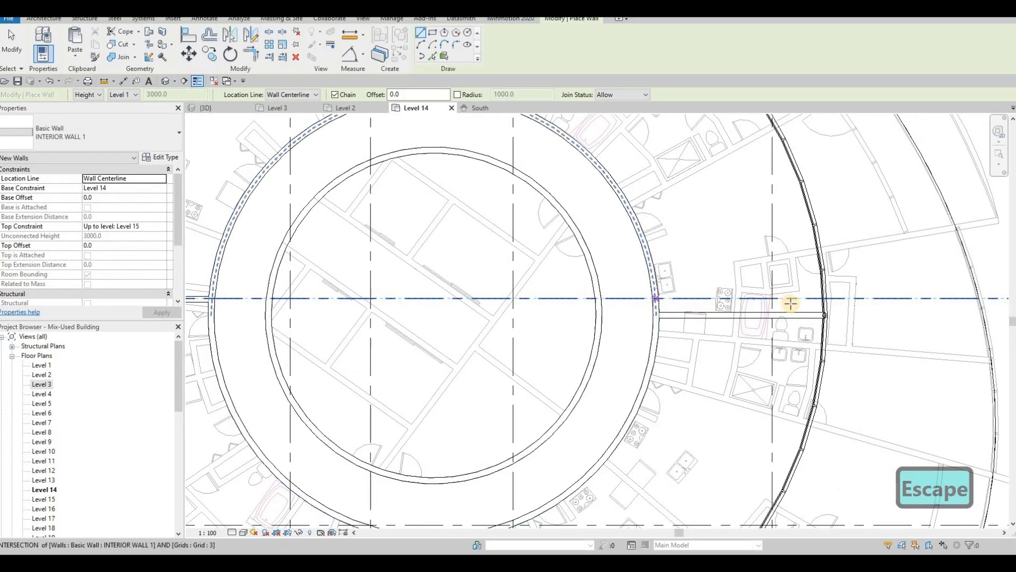
key("Escape")
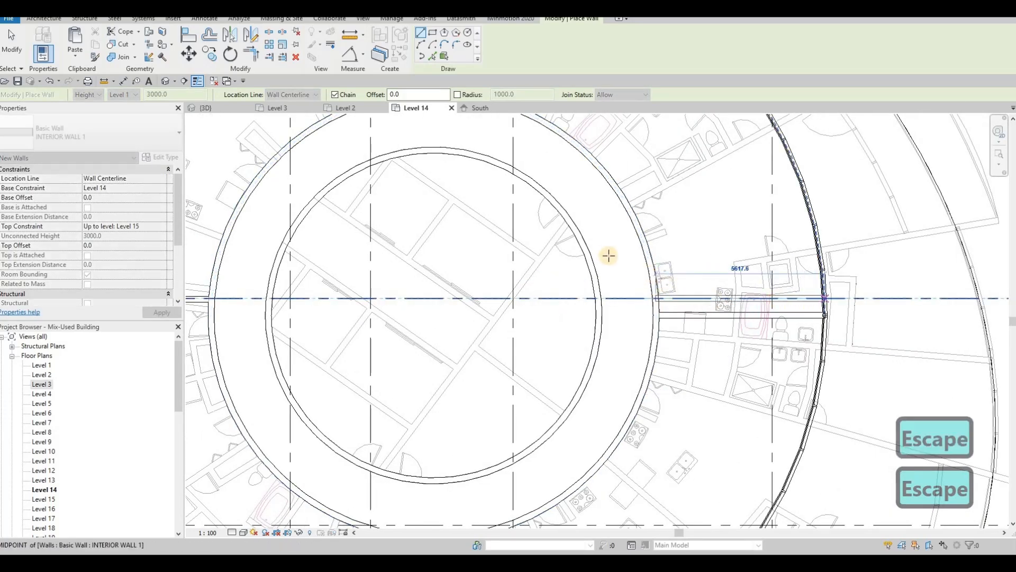
scroll(641, 254, "down", 4)
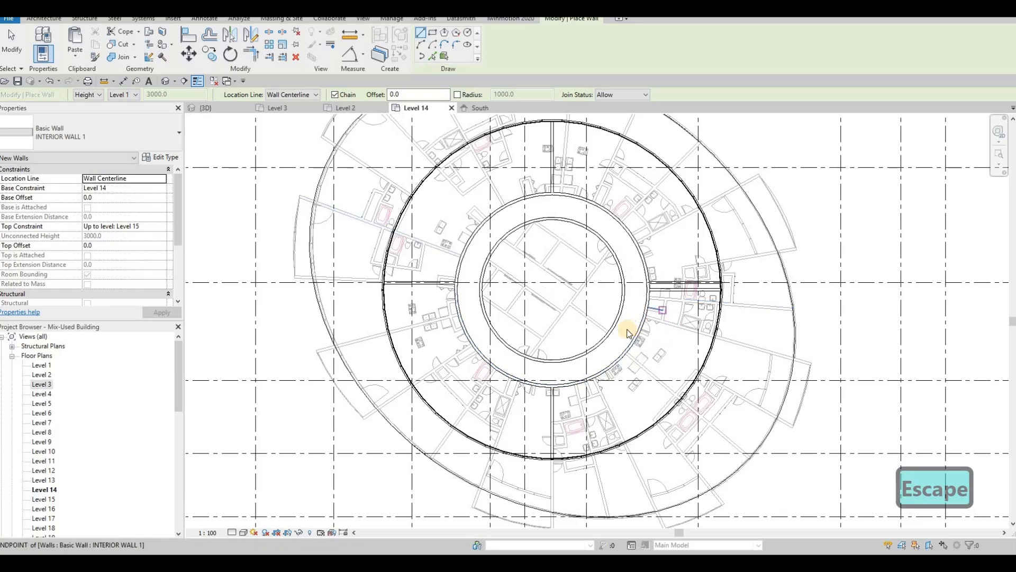
key("Escape")
key("Escape")
key("a")
key("l")
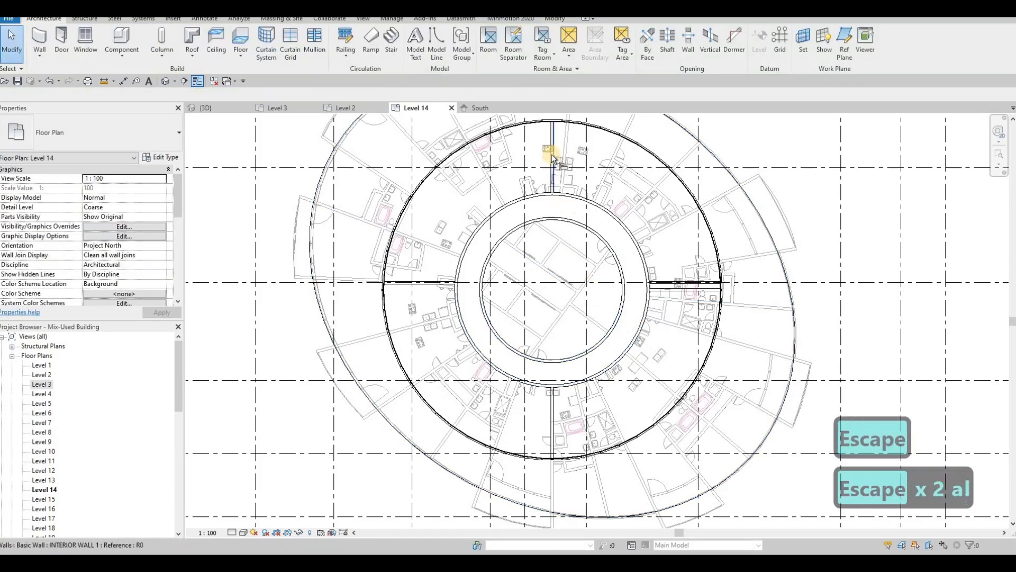
scroll(553, 152, "up", 2)
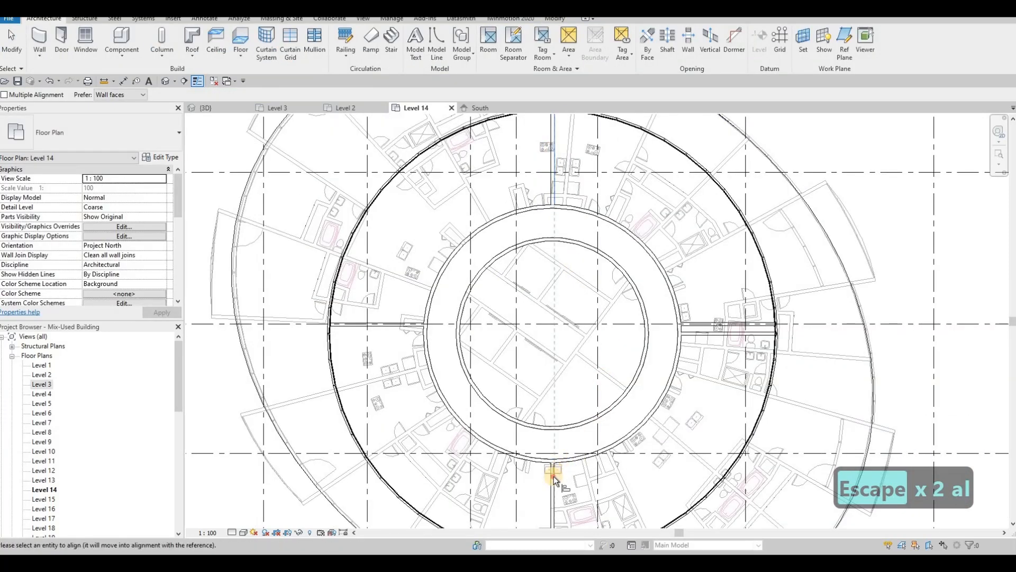
key("Escape")
key("Escape")
key("Escape")
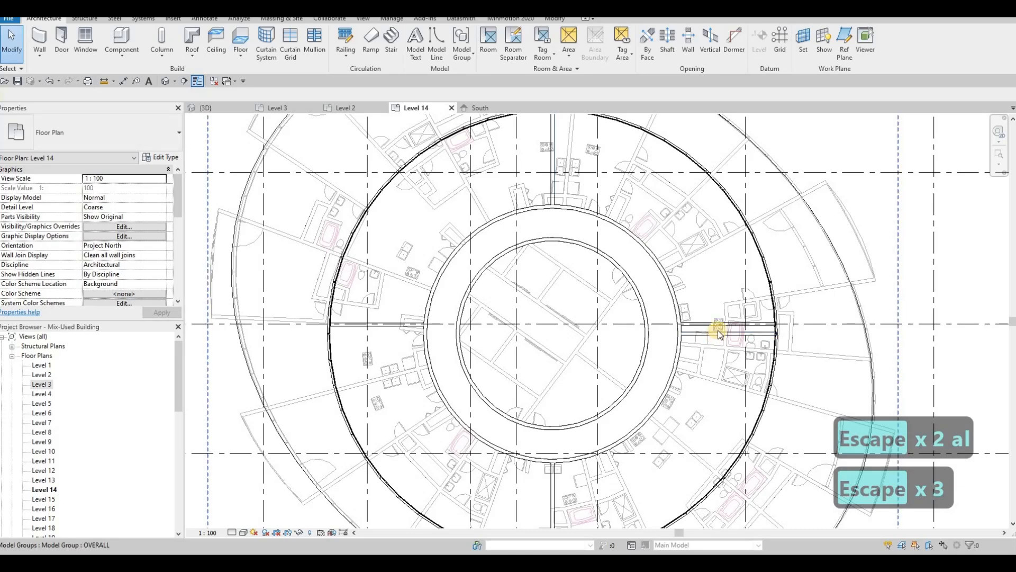
Delete the extra east partition wall just south of grid 3, between the corridor ring and the glazed circular wall
left_click(719, 333)
key("Escape")
left_click(719, 333)
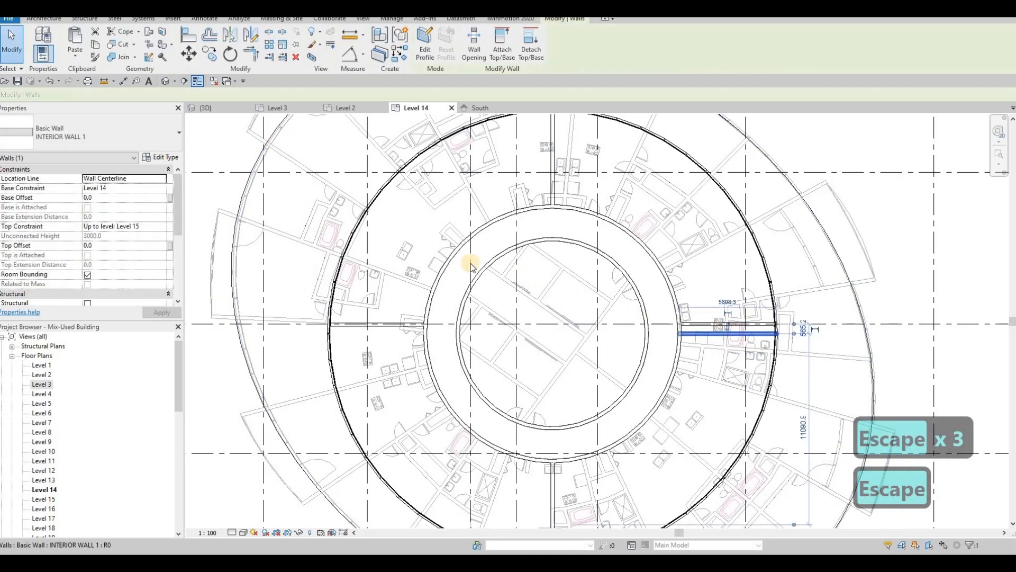
key("Delete")
scroll(498, 274, "up", 1)
key("Escape")
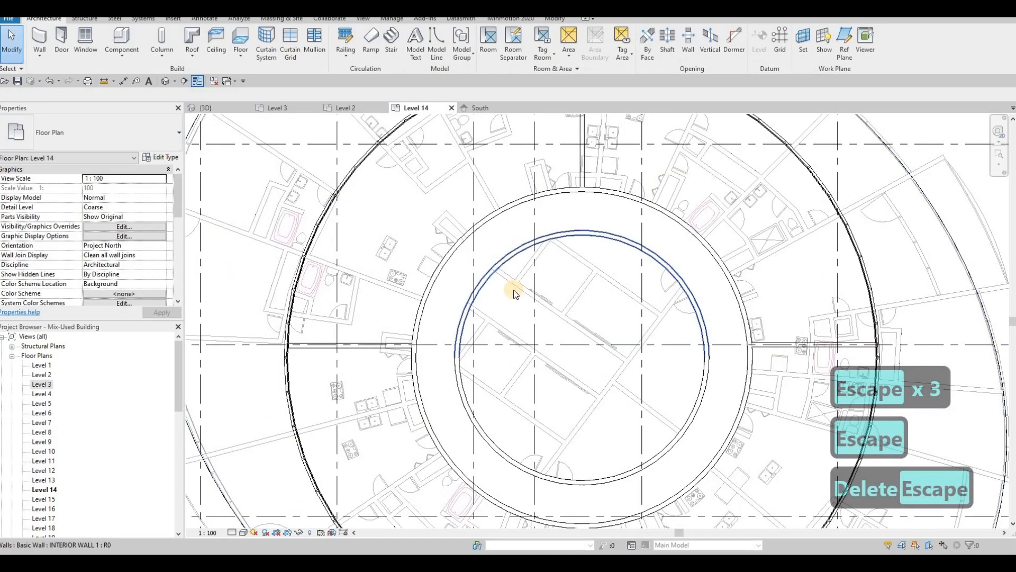
Draw two parallel diagonal INTERIOR WALL 1 walls inside the circular core, running southeast from the core ring along the underlay's wall lines
left_click(514, 290)
key("c")
key("s")
scroll(493, 264, "up", 2)
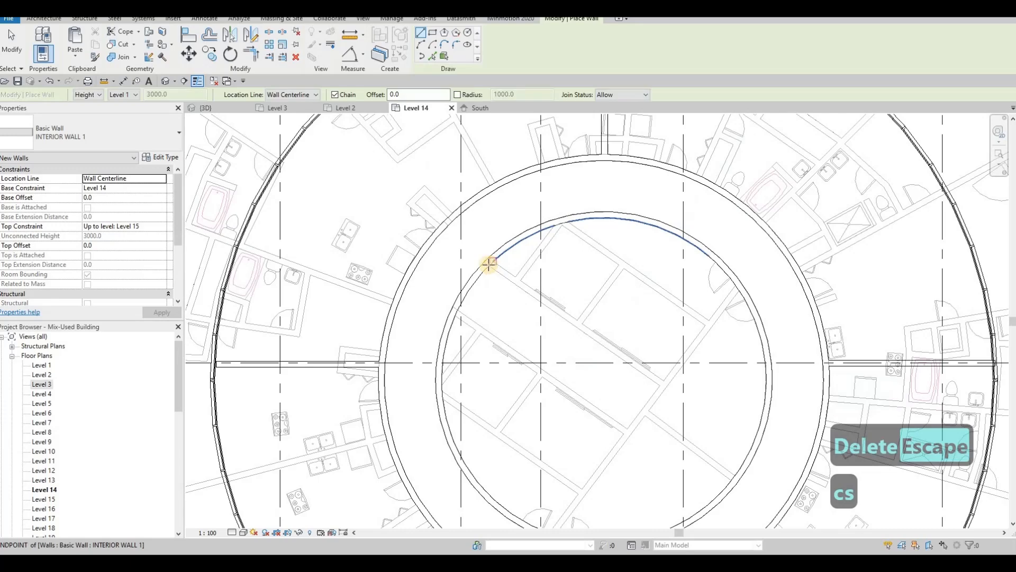
left_click(661, 385)
key("Escape")
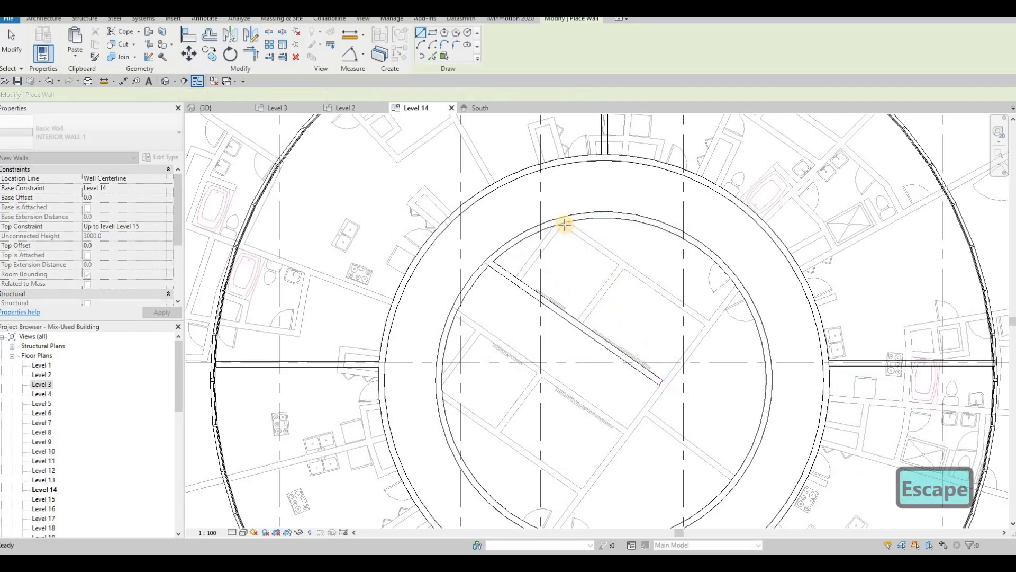
left_click(694, 311)
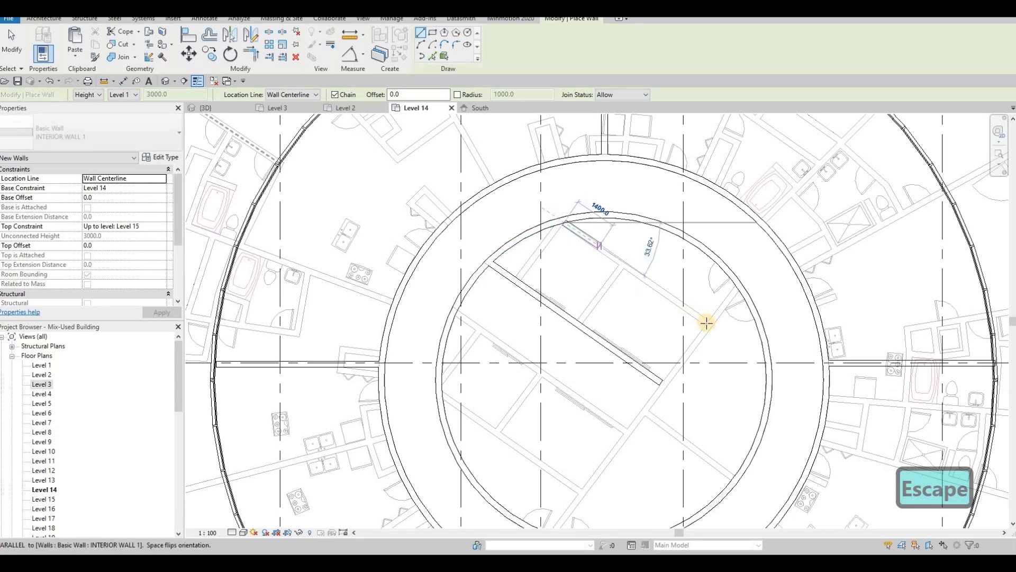
left_click(706, 323)
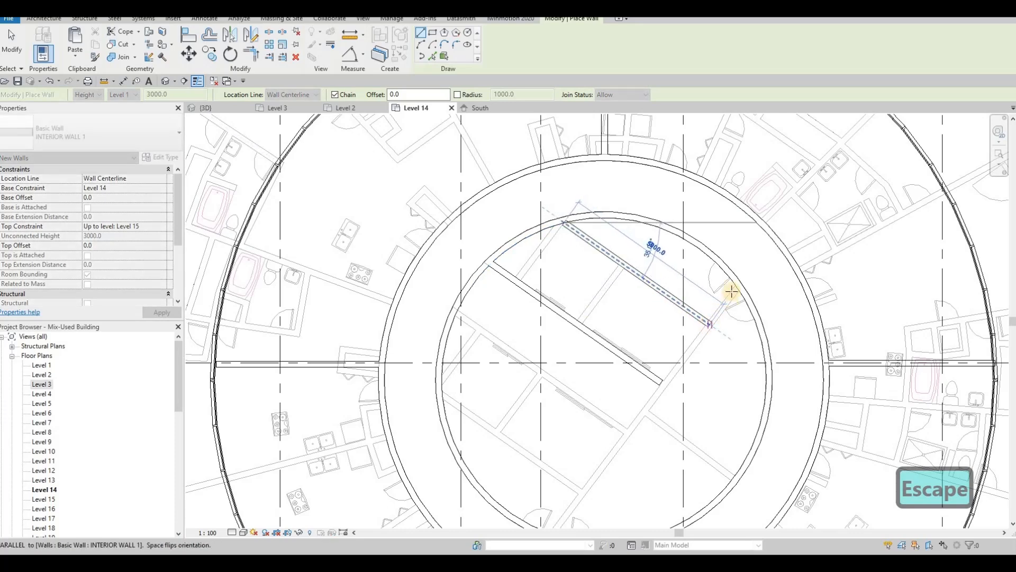
Draw a long diagonal INTERIOR WALL 1 wall about 10300 mm long across the circular core, following the underlay plan
key("Escape")
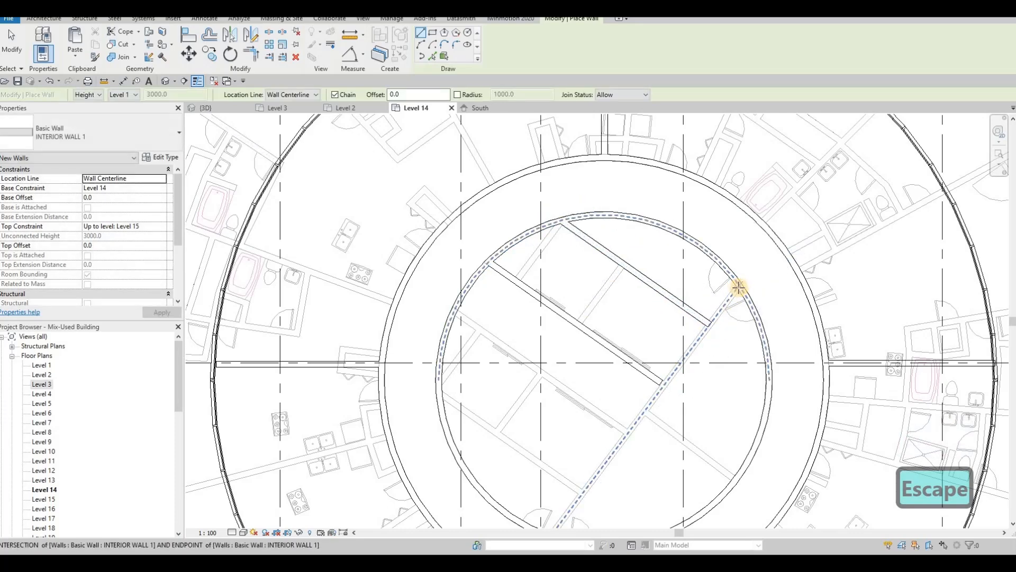
scroll(738, 287, "up", 3)
left_click(738, 287)
scroll(630, 341, "down", 4)
middle_click_drag(520, 511, 555, 362)
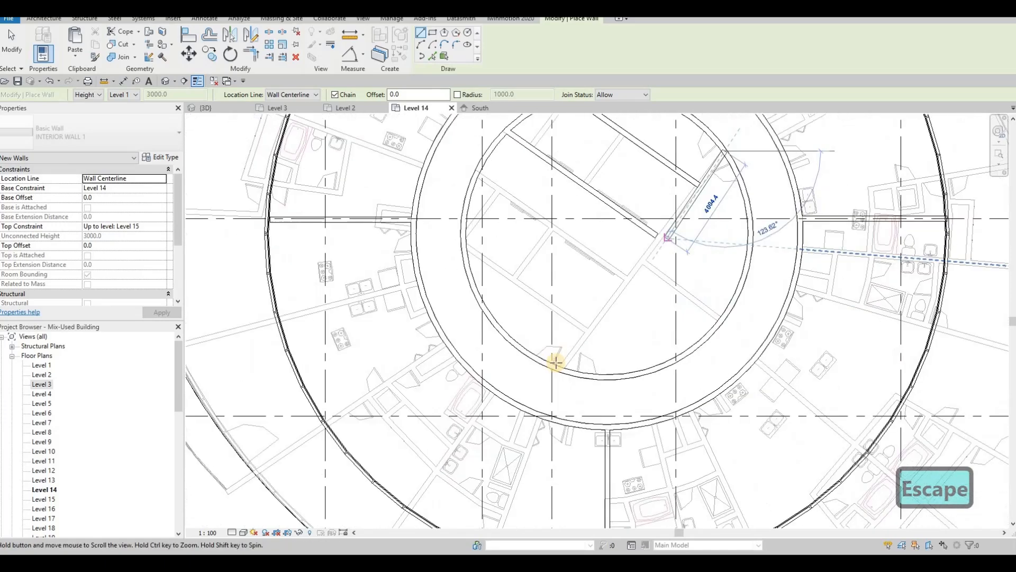
scroll(556, 363, "up", 3)
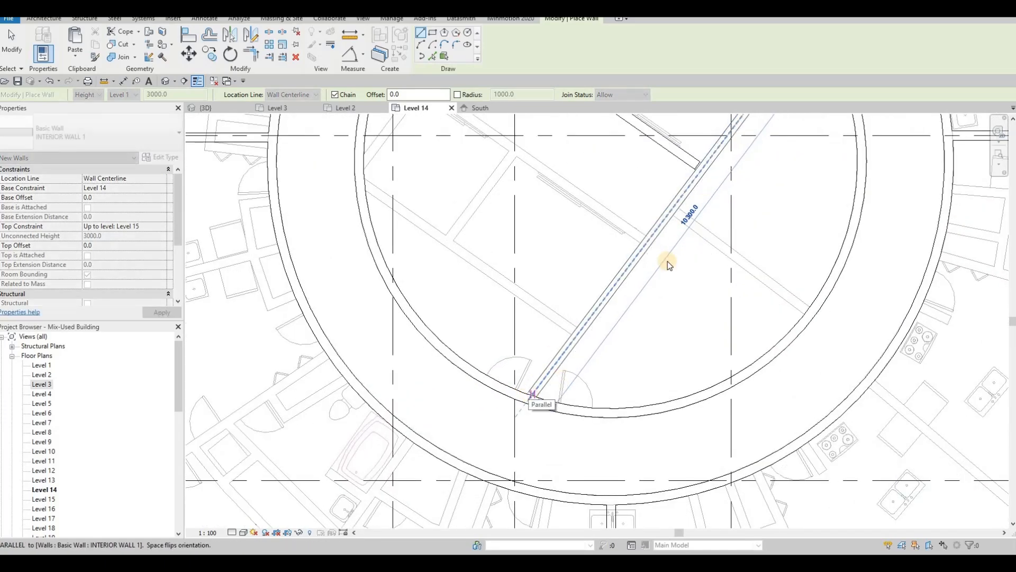
left_click(668, 264)
key("Escape")
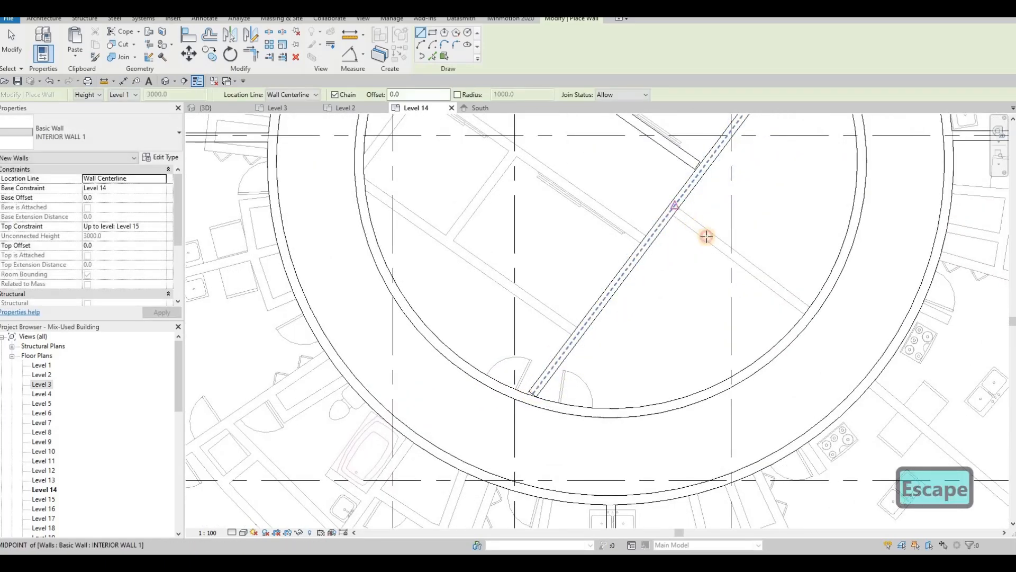
Draw an interior wall about 3700 mm long from the long diagonal wall's midpoint to the circular core wall's lower-right side
left_click(706, 237)
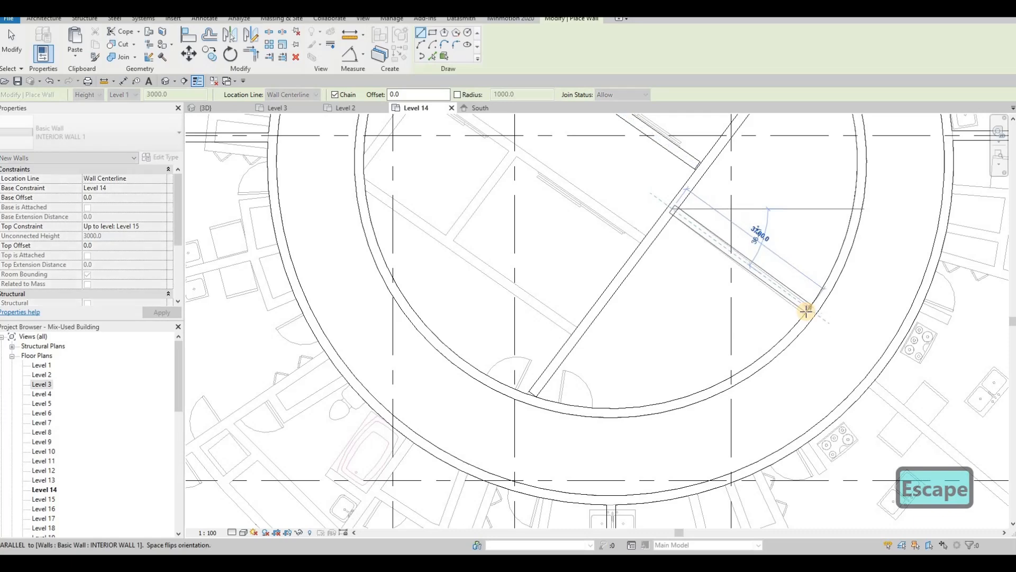
scroll(808, 312, "up", 5)
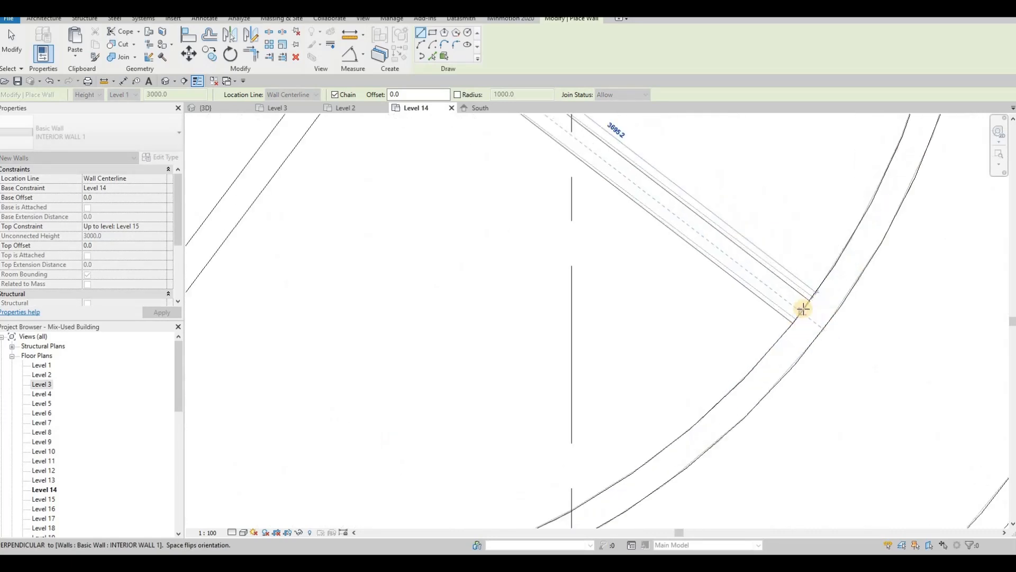
left_click(805, 308)
key("Escape")
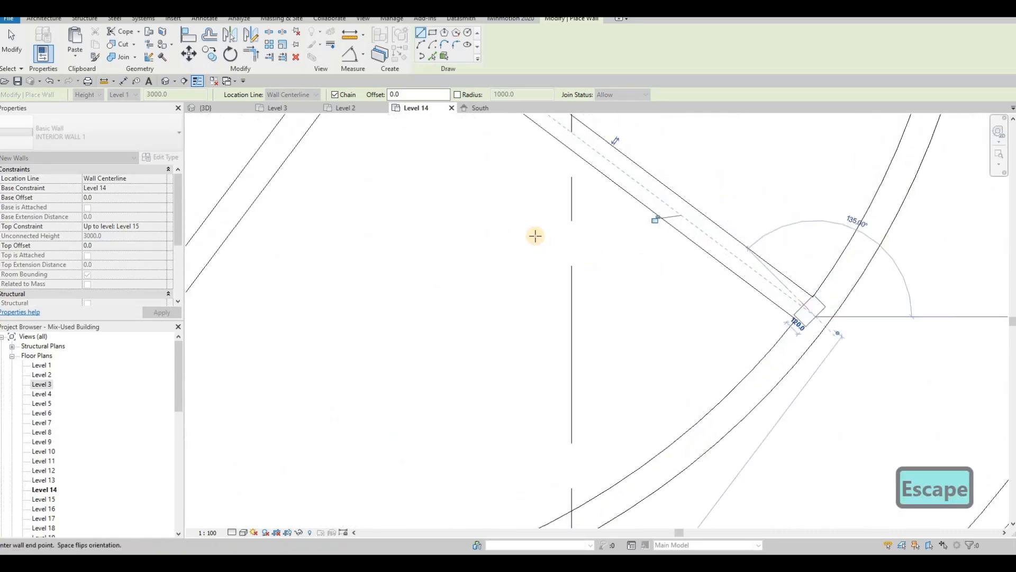
Draw the second elevator lobby wall, parallel to the first, from the circular core wall to the long diagonal wall
scroll(551, 259, "down", 5)
scroll(454, 183, "down", 1)
scroll(456, 197, "up", 5)
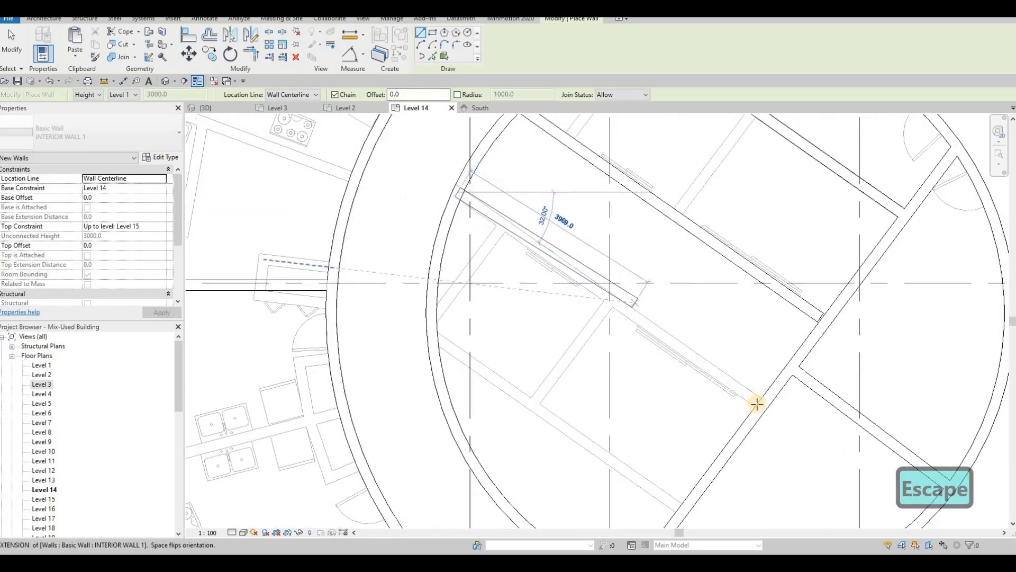
left_click(759, 403)
key("Escape")
Draw two parallel partitions across the upper elevator shafts, about 2301 mm and 2311 mm long, between the lobby wall and the upper shaft wall
middle_click_drag(700, 190, 682, 267)
left_click(662, 287)
scroll(662, 288, "up", 3)
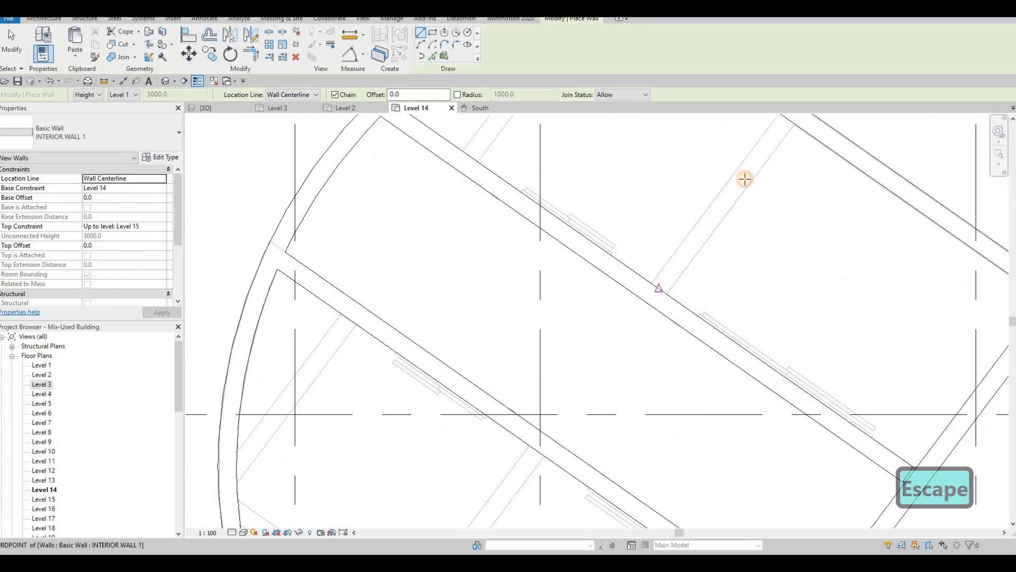
key("Escape")
middle_click_drag(604, 156, 572, 300)
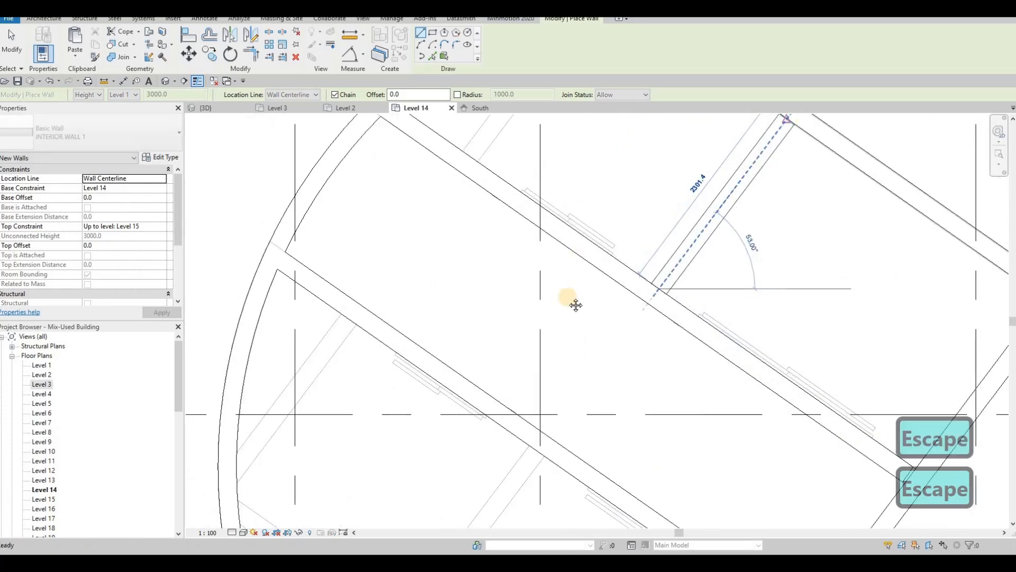
left_click(439, 299)
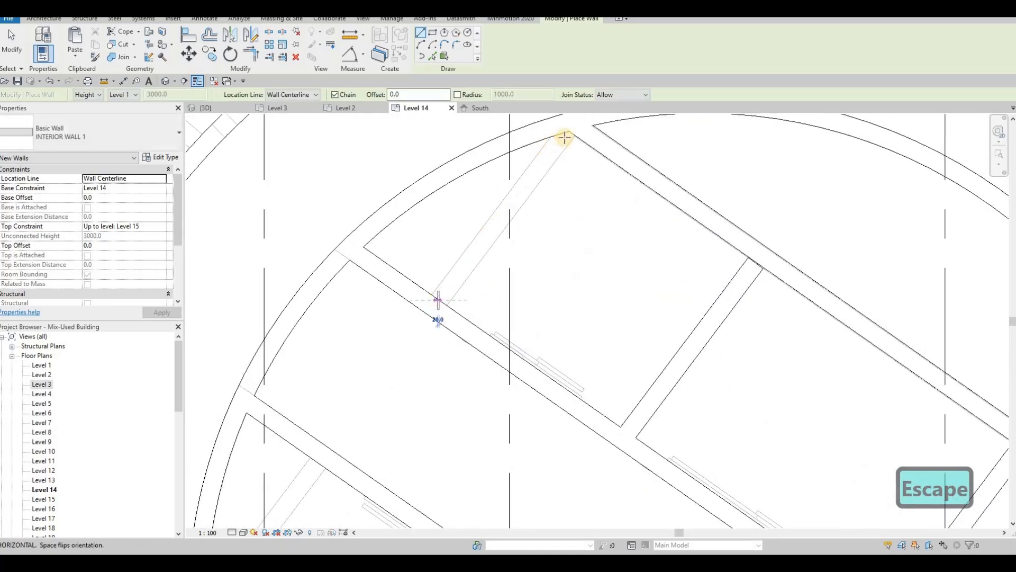
left_click(567, 131)
scroll(532, 208, "down", 2)
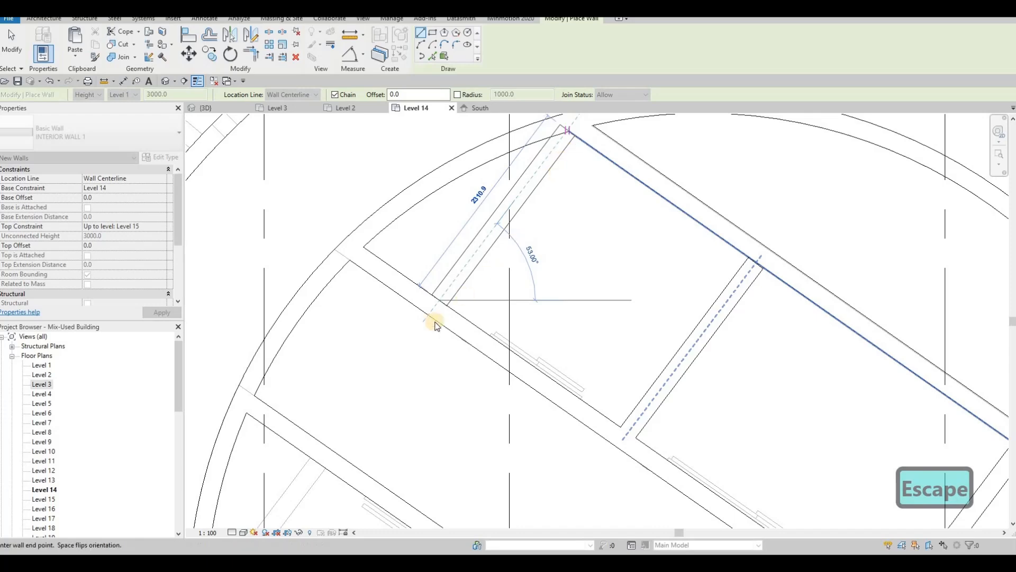
key("Escape")
Draw two partitions below the lower lobby wall: one about 2190 mm long to the circular wall, one about 2301 mm long between the shafts
middle_click_drag(390, 372, 449, 263)
left_click(453, 267)
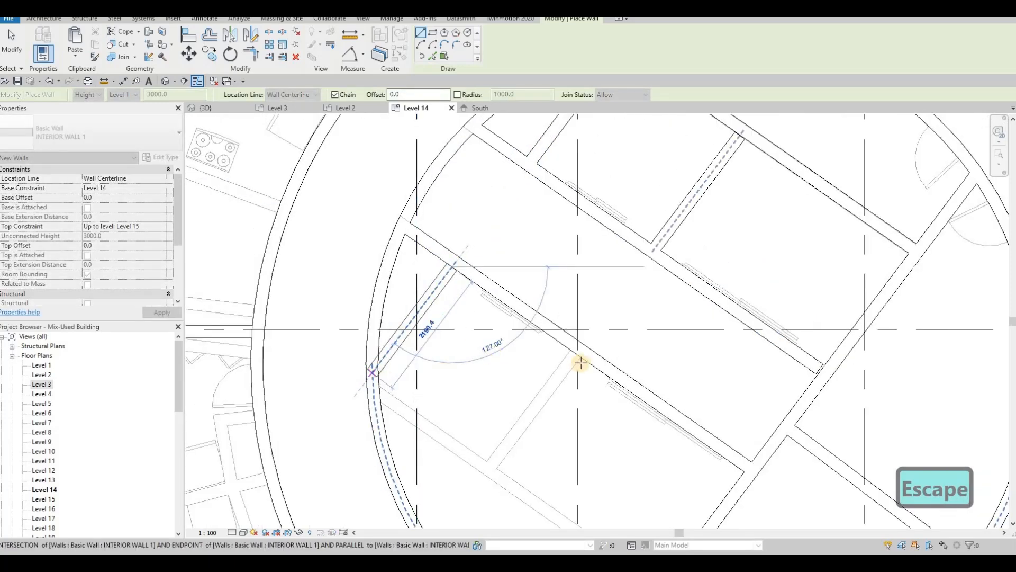
key("Escape")
left_click(578, 348)
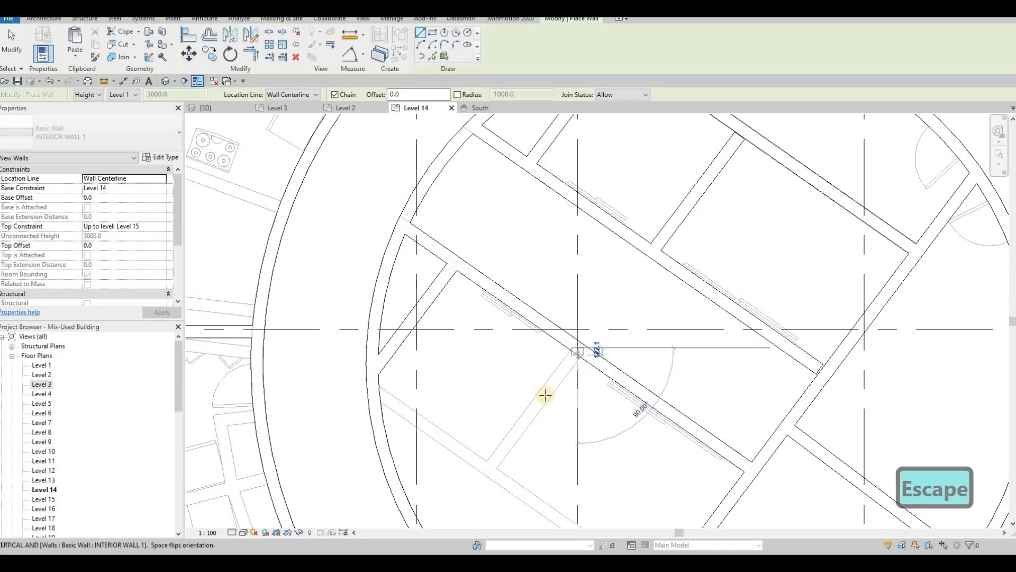
key("Escape")
scroll(573, 355, "up", 2)
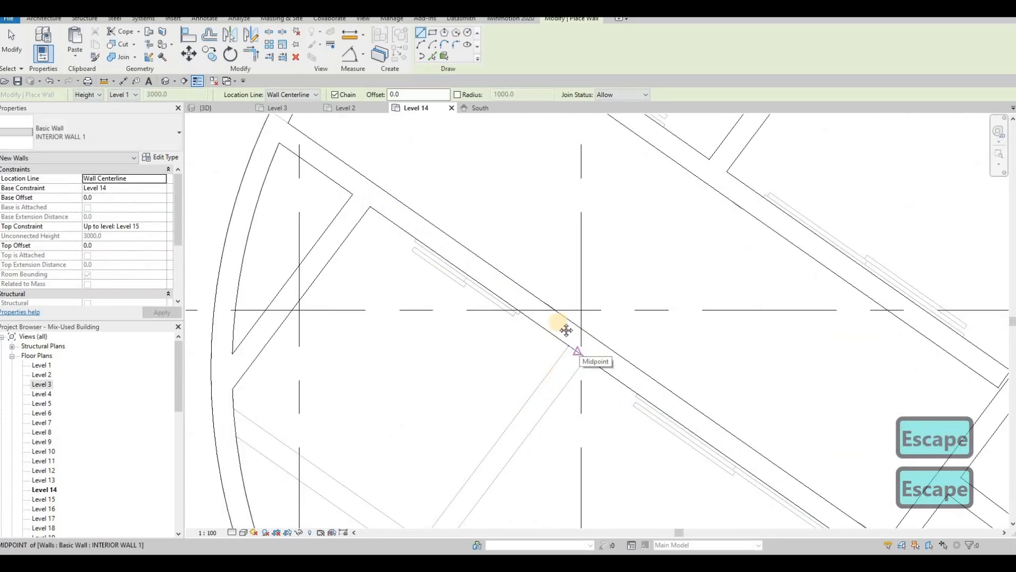
left_click(565, 329)
scroll(452, 450, "down", 1)
middle_click_drag(444, 509, 479, 336)
left_click(471, 349)
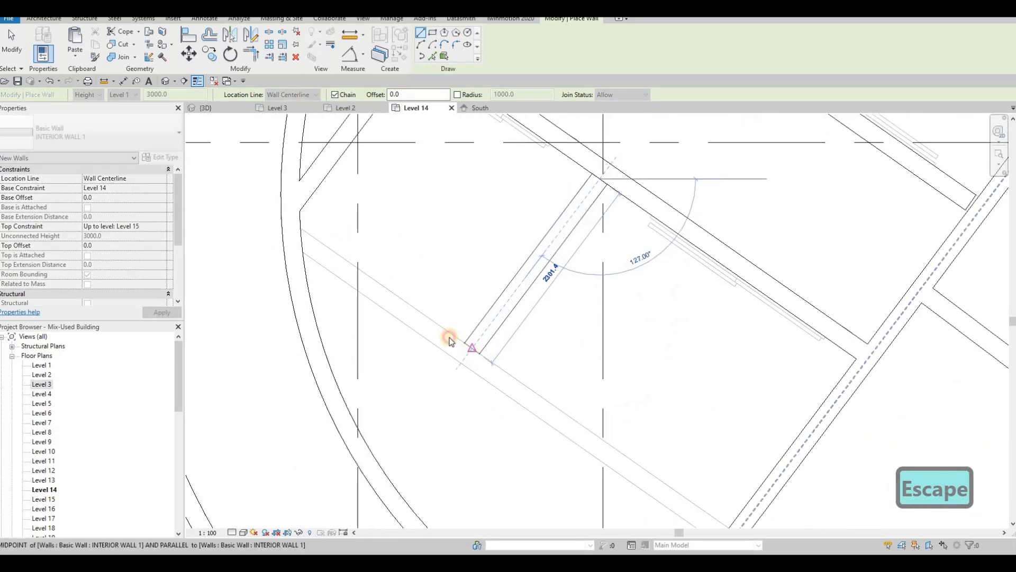
key("Escape")
Close the lower elevator shafts with a wall from the circular core wall through the partition's end to the long diagonal wall
left_click(297, 236)
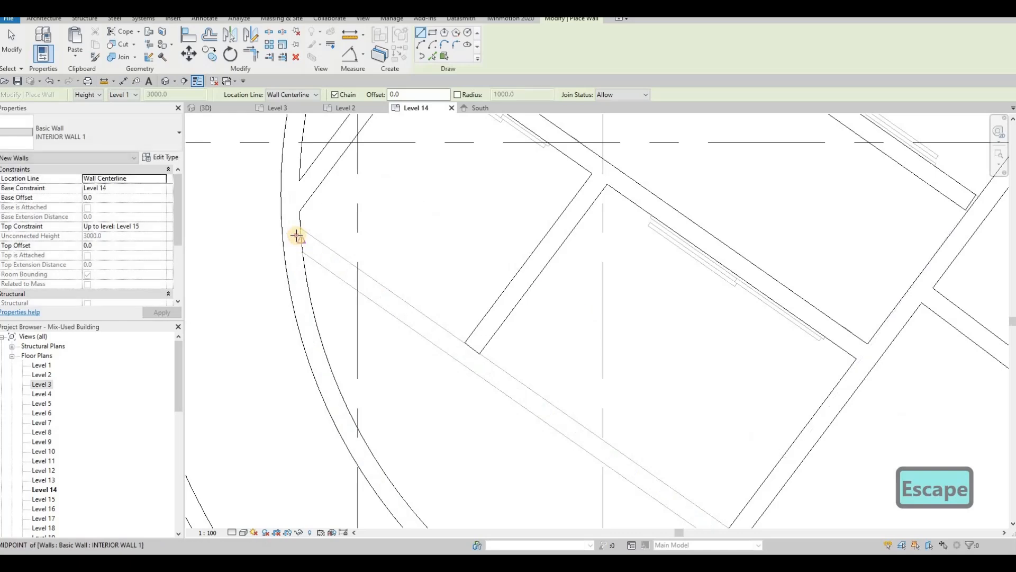
left_click(472, 344)
middle_click_drag(662, 434, 632, 322)
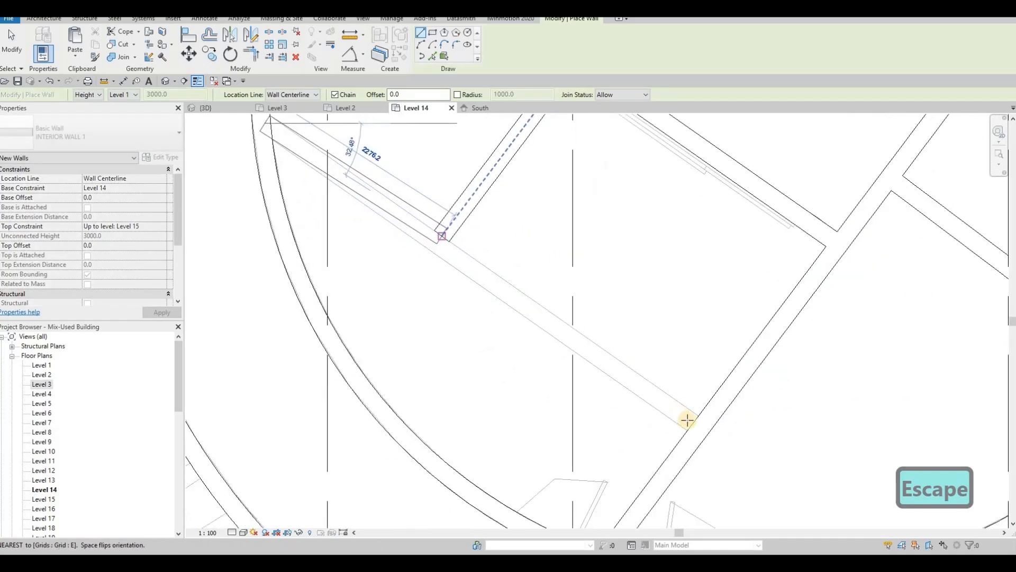
scroll(693, 422, "down", 2)
key("Escape")
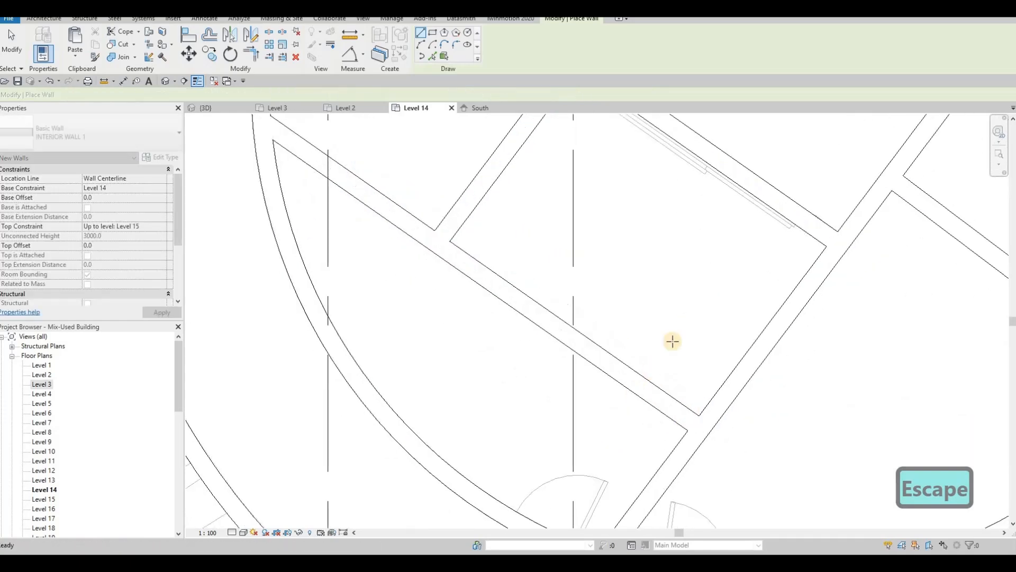
scroll(630, 227, "up", 1)
key("Escape")
key("Escape")
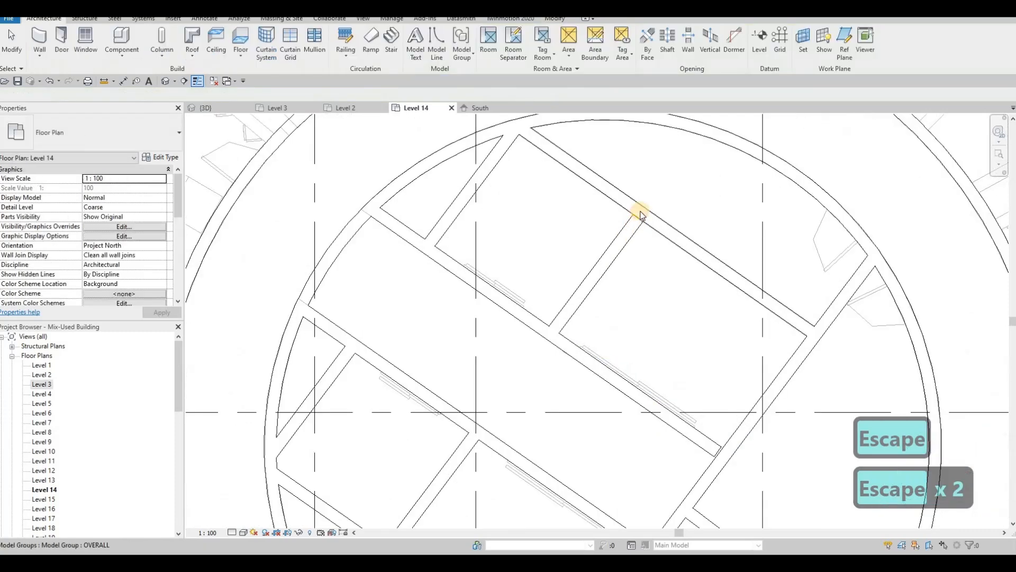
left_click(640, 212)
key("Escape")
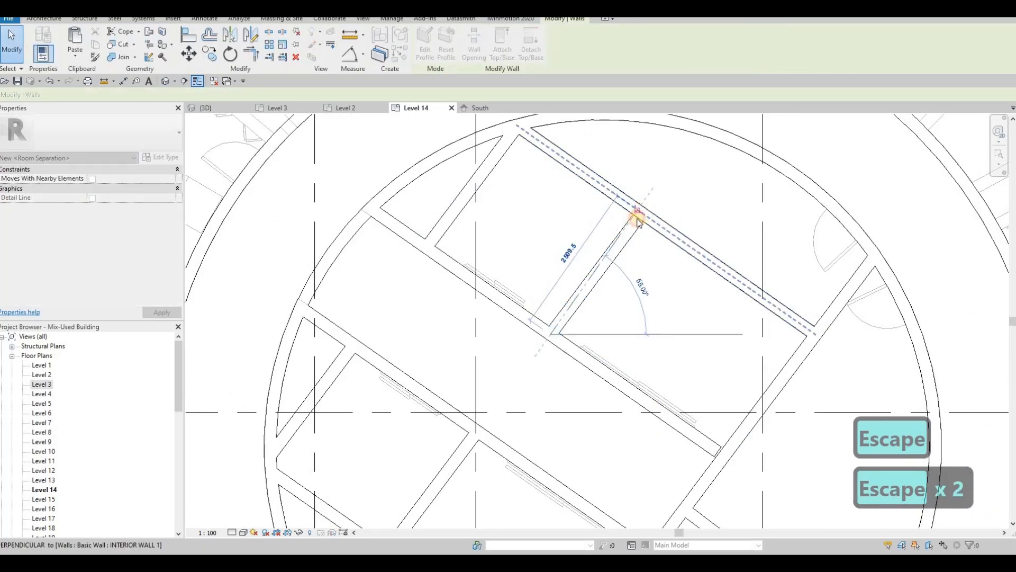
key("Escape")
left_click(619, 247)
key("c")
key("s")
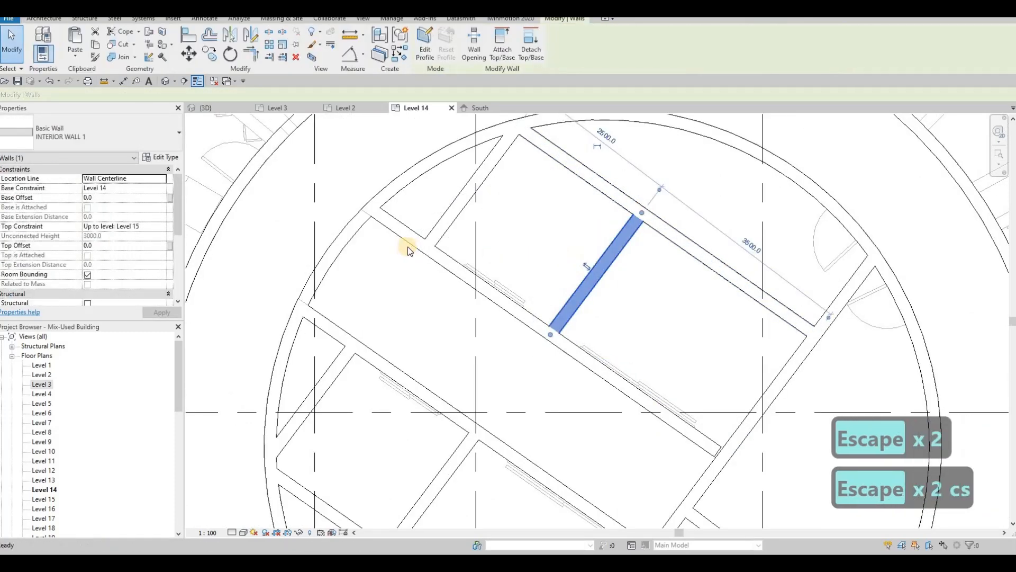
scroll(401, 244, "down", 1)
key("Escape")
key("Escape")
key("t")
key("r")
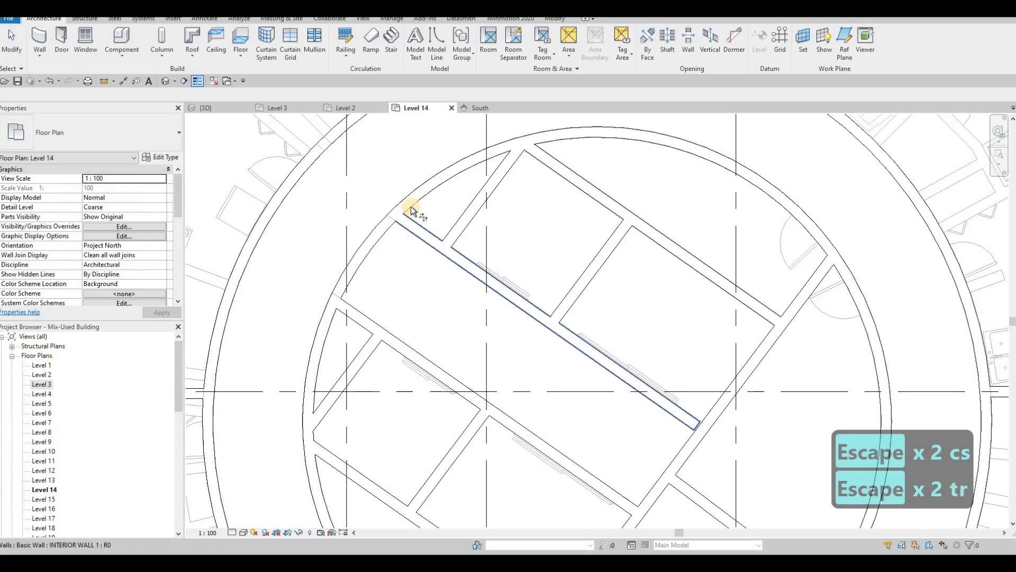
key("Escape")
key("Escape")
Split the circular core wall at the lobby opening between the two parallel lobby walls
key("s")
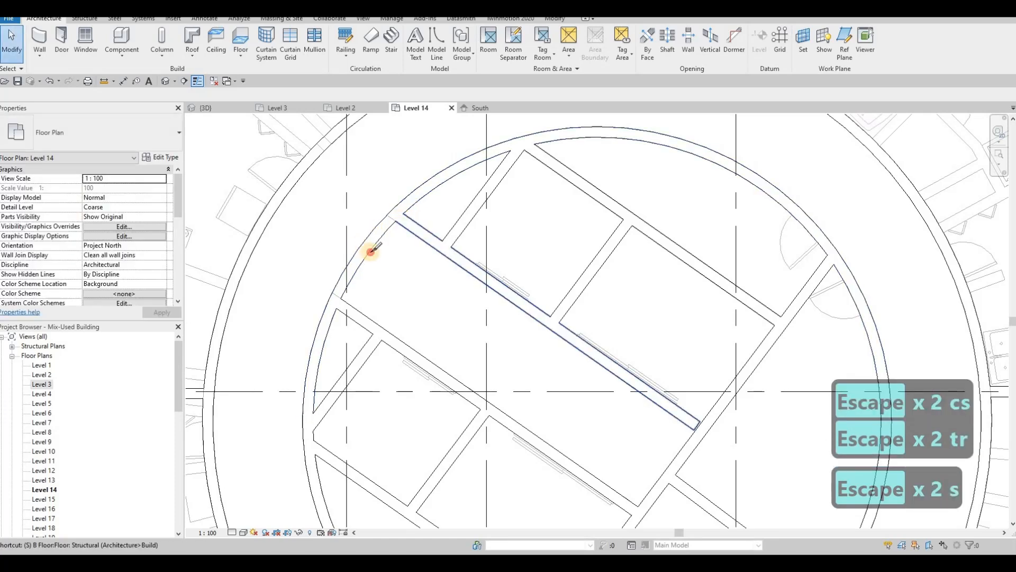
key("l")
left_click(368, 246)
key("Escape")
key("Escape")
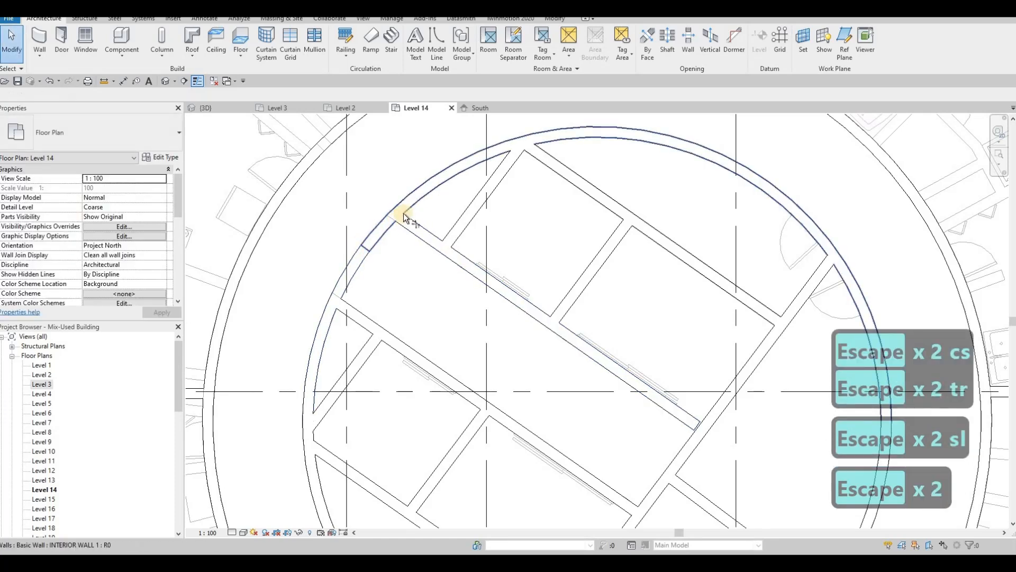
key("t")
key("r")
left_click(409, 226)
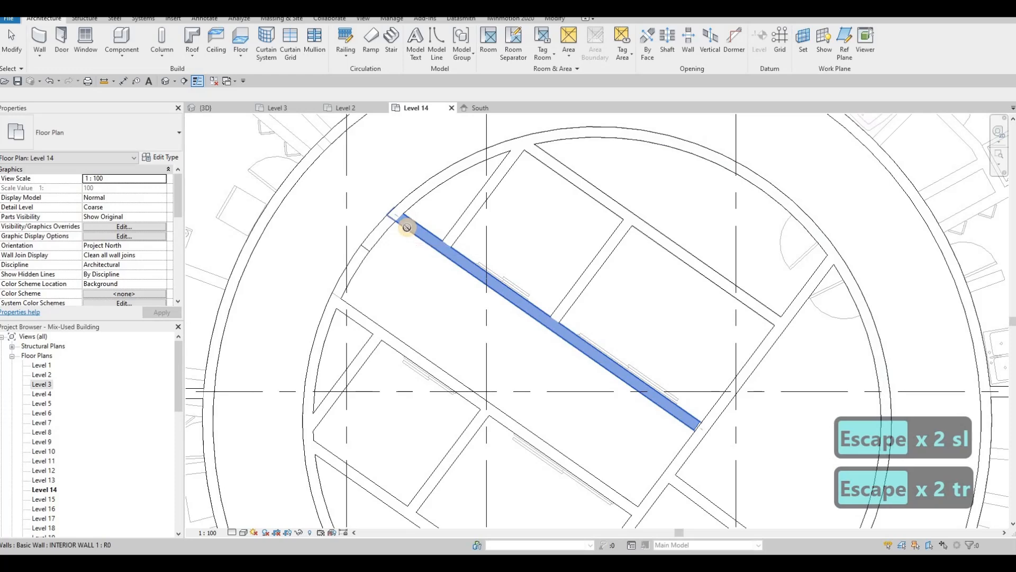
left_click(406, 231)
key("Escape")
key("Escape")
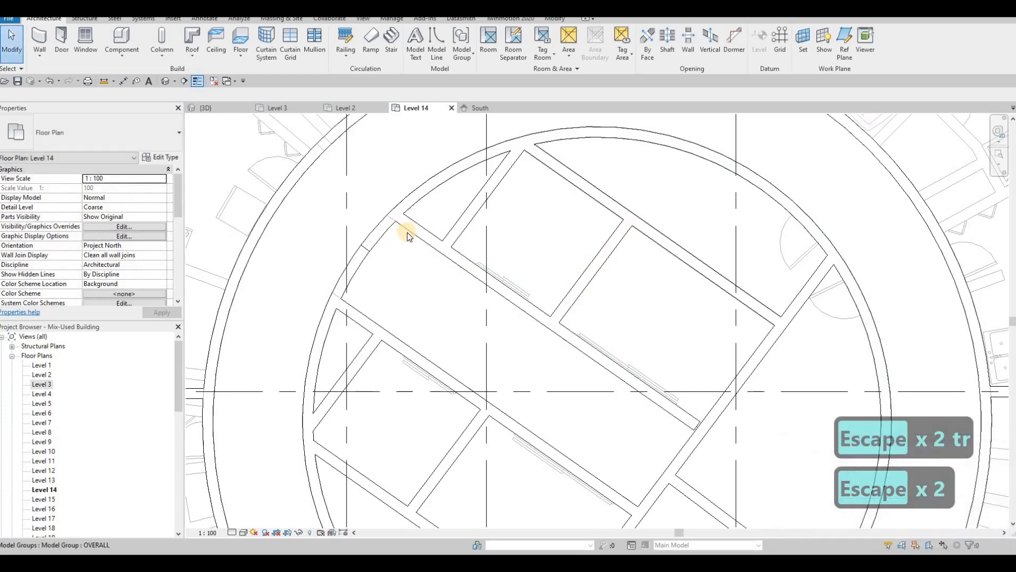
key("r")
key("Escape")
Trim both parts of the split circular wall to corners with the upper and lower lobby walls, opening the elevator lobby
key("t")
key("r")
left_click(411, 223)
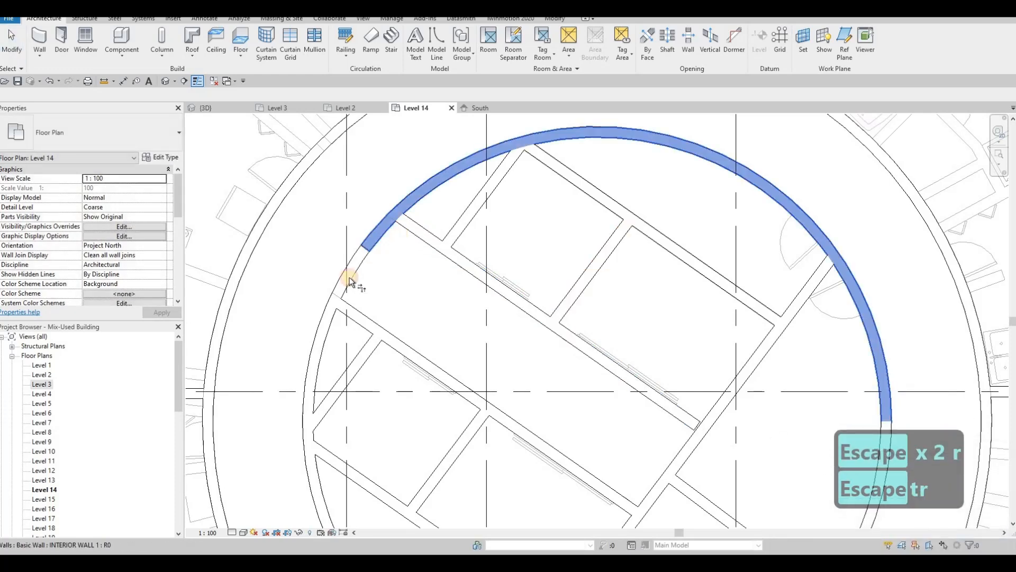
left_click(327, 316)
left_click(328, 314)
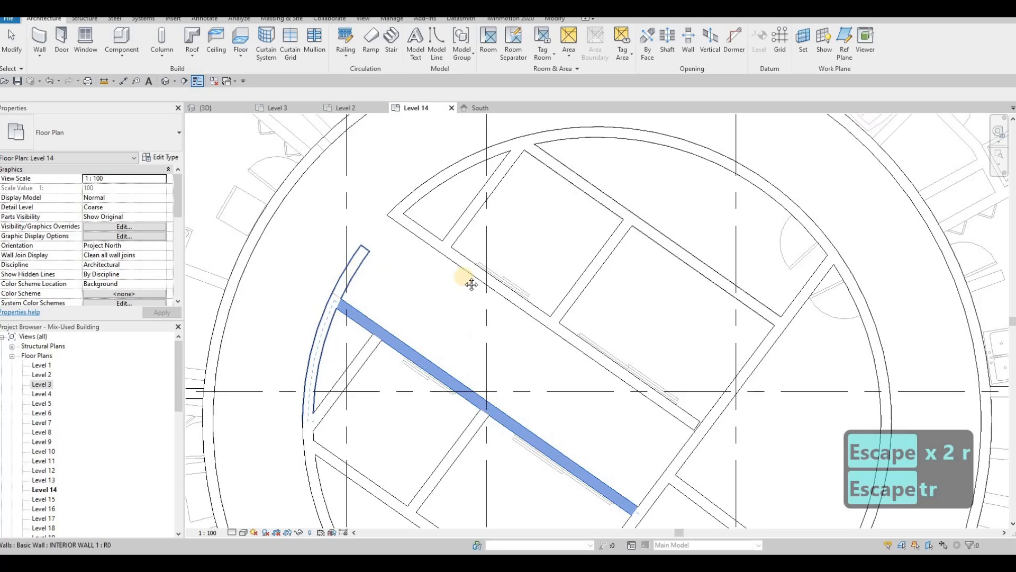
scroll(458, 272, "down", 3)
key("Escape")
key("Escape")
Place 12000 x 2290 Opening elevator doors, matching the door in the underlay, on both lobby walls at the smaller shafts
key("Tab")
key("Tab")
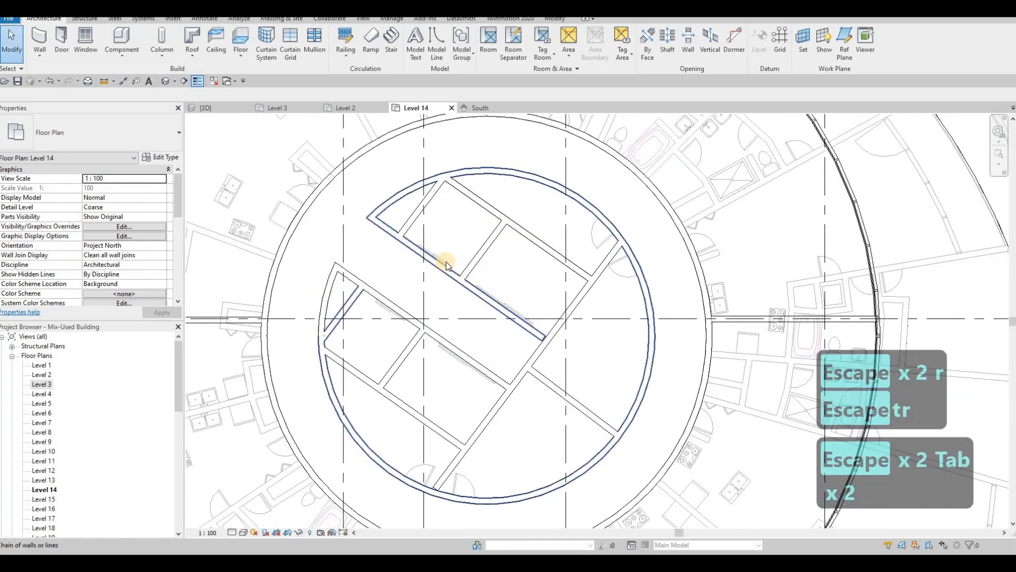
key("Tab")
key("Tab")
key("Tab")
left_click(434, 258)
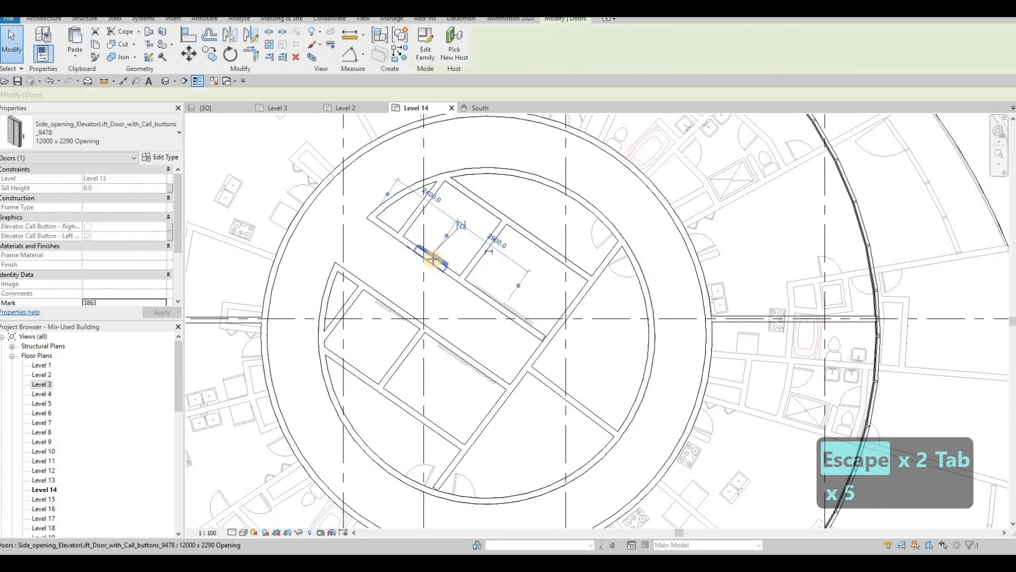
key("c")
key("s")
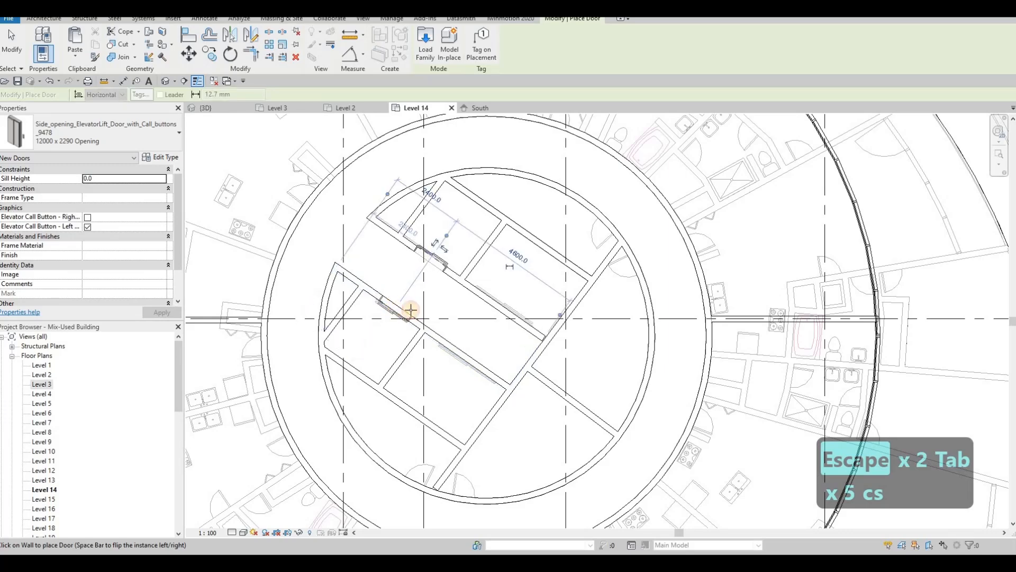
key("Escape")
key("Escape")
Place BIGGER elevator doors, matching the underlay door, on both lobby walls at the larger shafts
key("Tab")
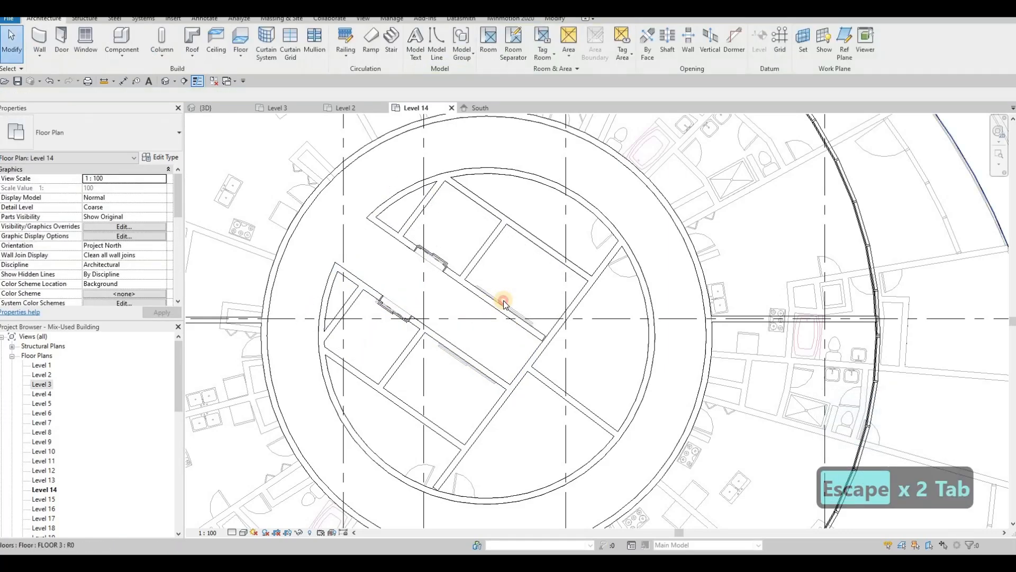
key("Tab")
key("c")
key("s")
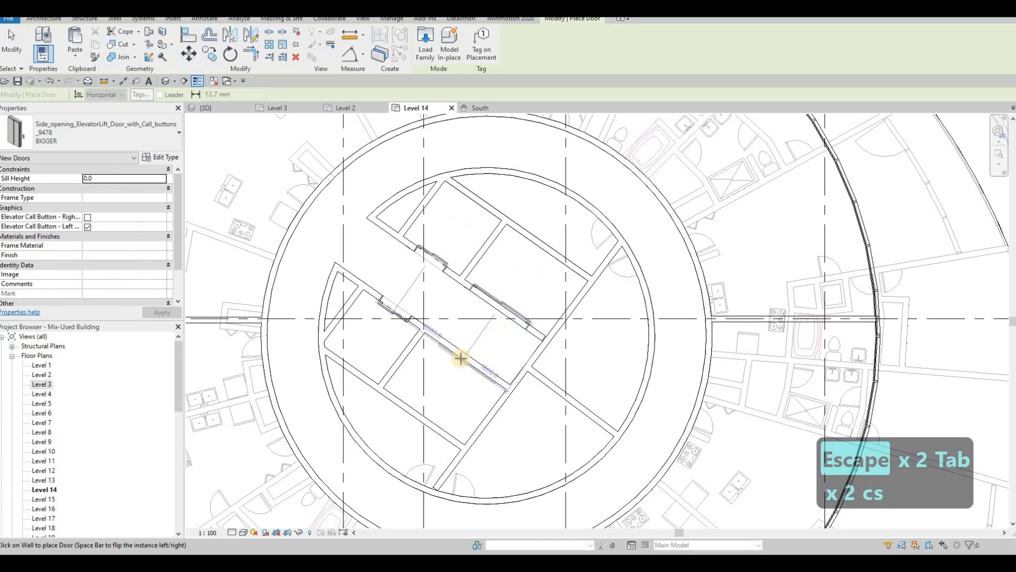
left_click(465, 358)
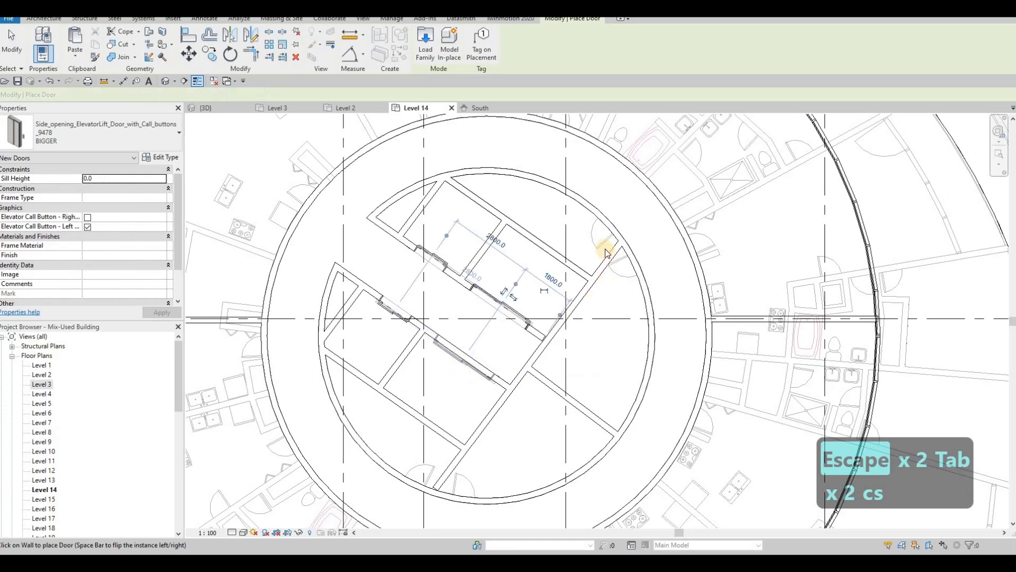
Place M_Door-Passage-Single-Flush 750 x 2000mm doors, matching the underlay, at the upper-right and bottom door locations of the circular core
key("Escape")
key("Escape")
key("Escape")
key("Tab")
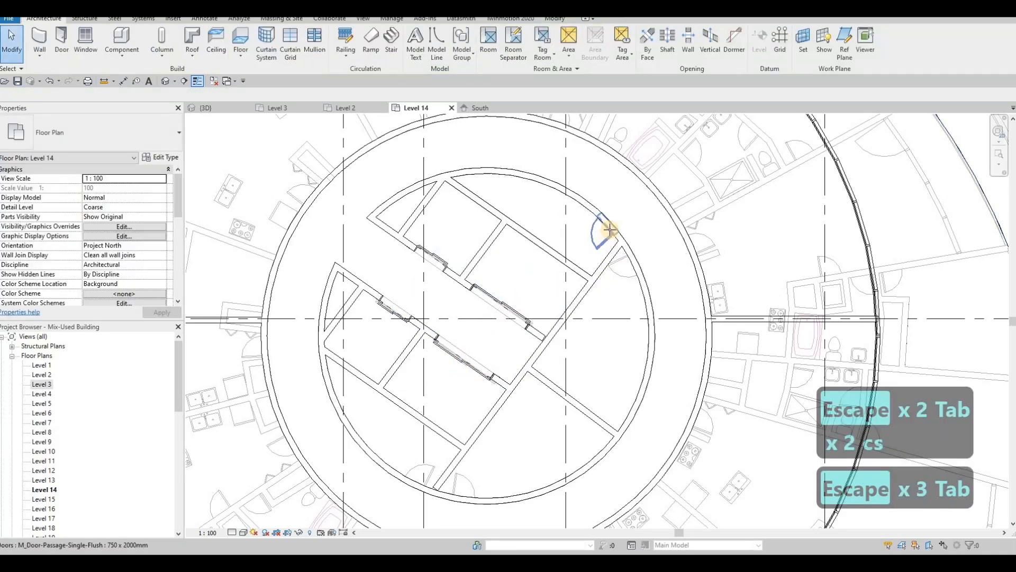
key("c")
key("s")
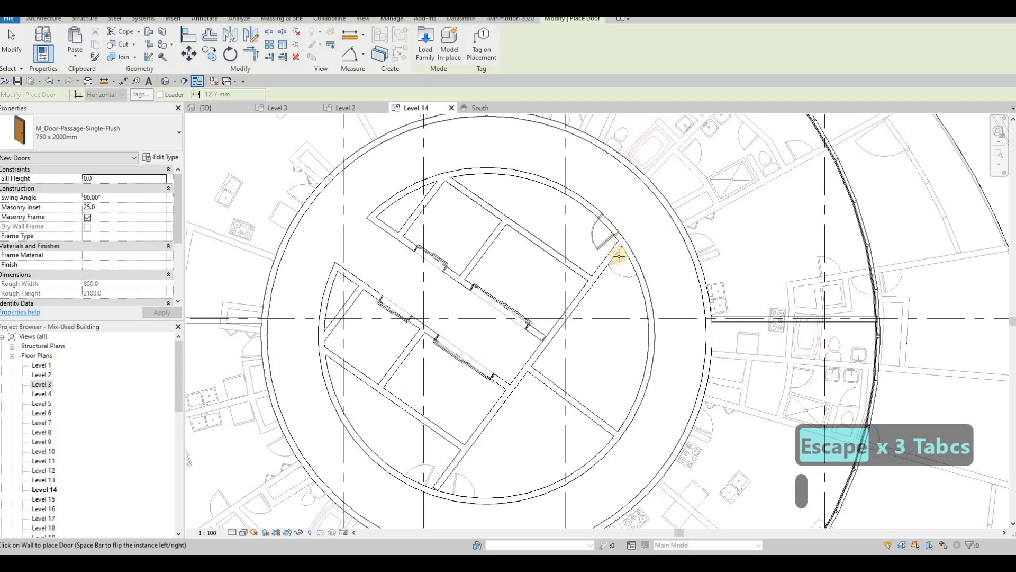
left_click(629, 259)
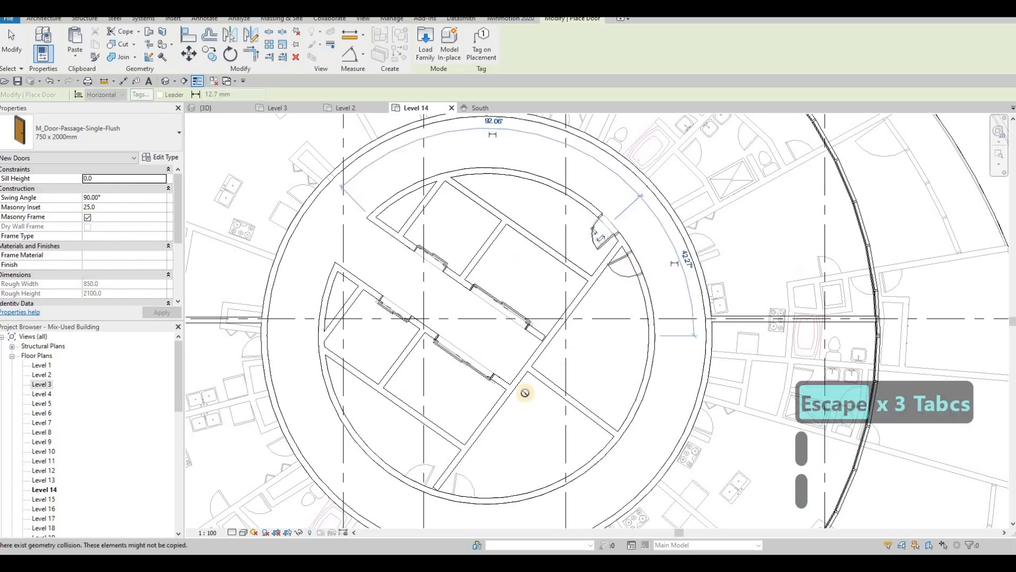
left_click(463, 497)
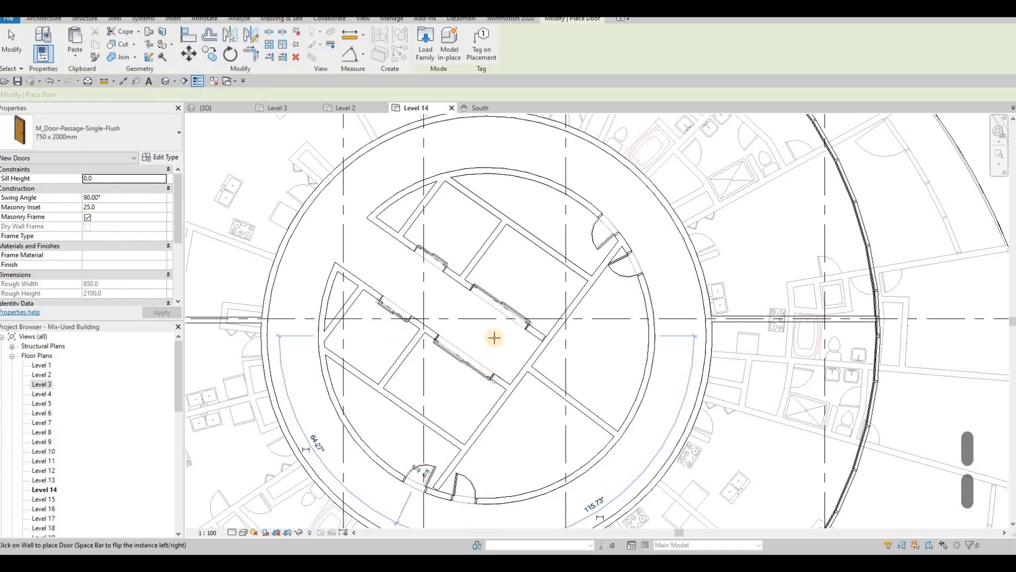
Place the same 750 x 2000mm doors on the outer corridor wall, one beside each of the four radial partition walls, following the underlay
scroll(494, 337, "down", 1)
middle_click_drag(495, 337, 591, 376)
middle_click_drag(545, 263, 501, 310)
scroll(502, 310, "down", 1)
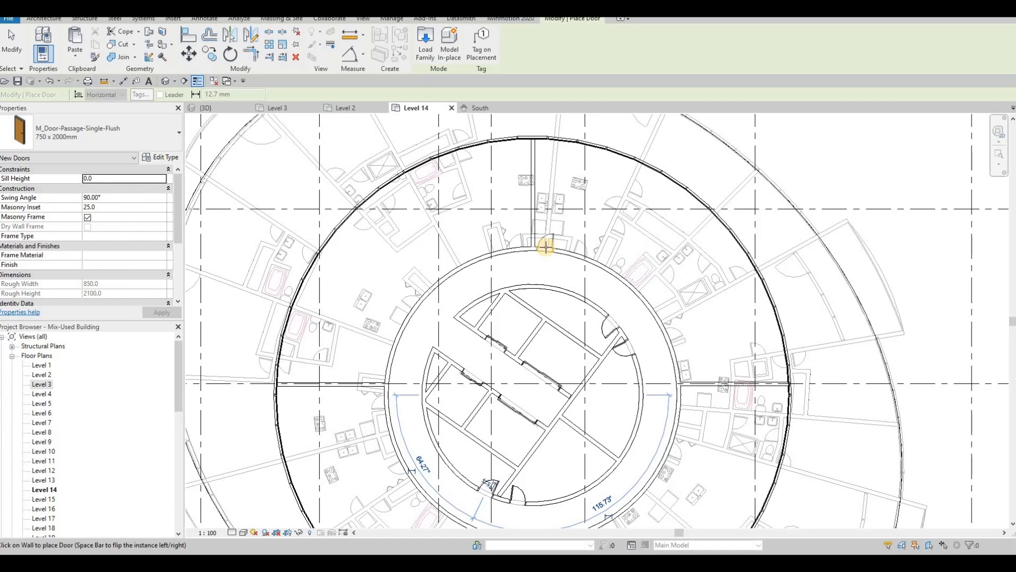
left_click(684, 401)
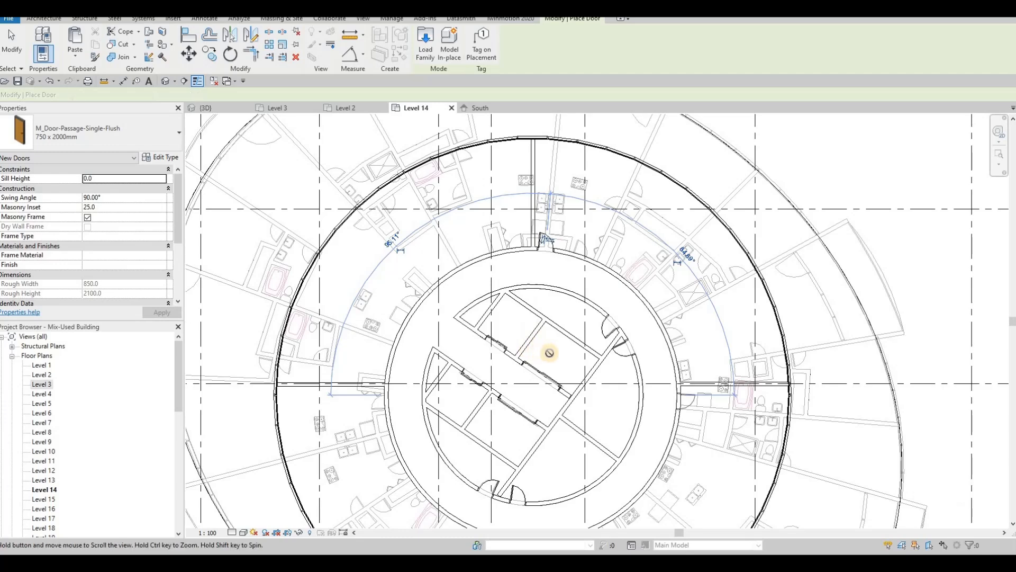
middle_click_drag(549, 353, 565, 40)
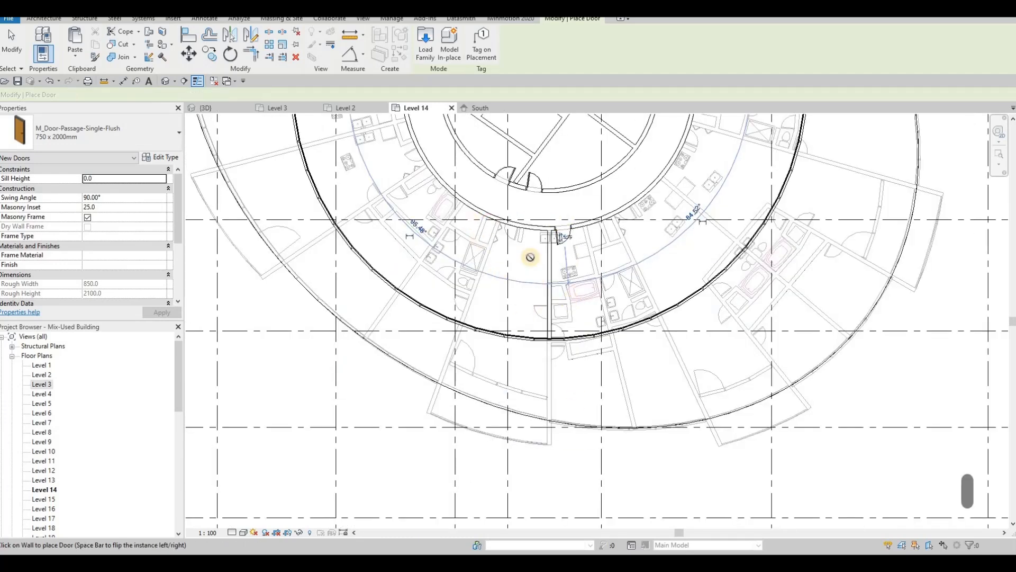
scroll(521, 260, "down", 3)
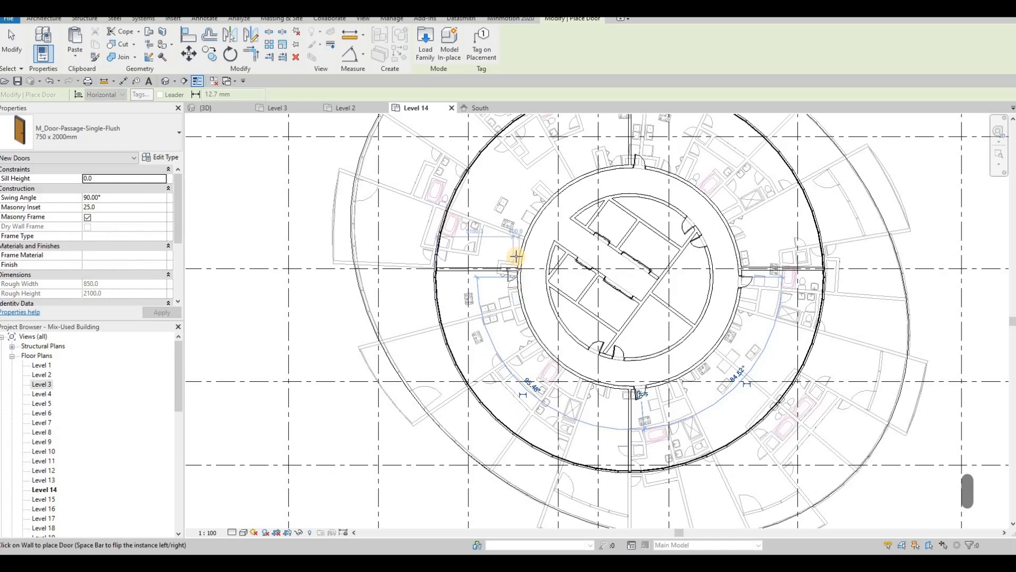
Add the matching 750 x 2000mm doors on the opposite side of each of the four radial partition walls
left_click(515, 257)
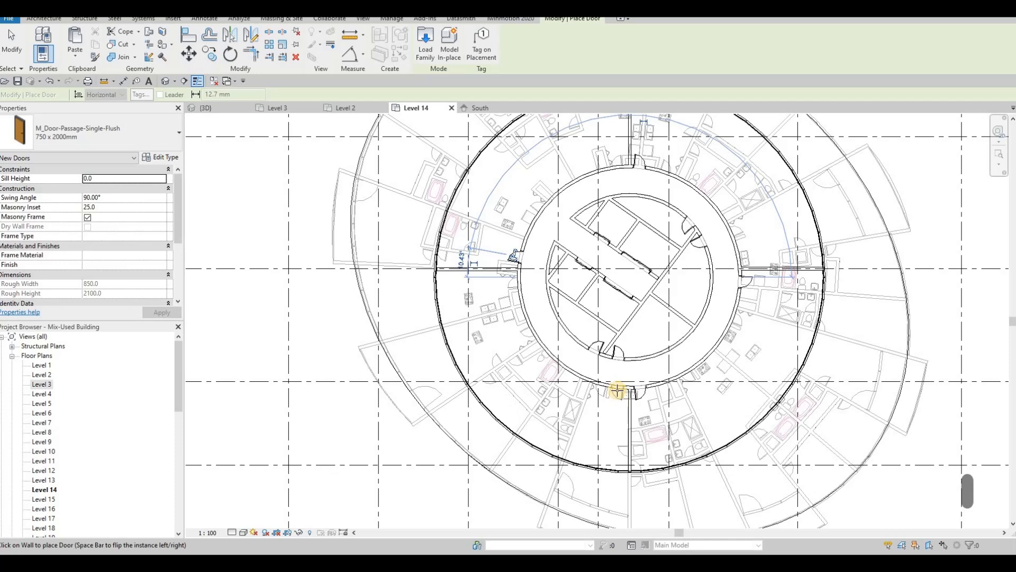
left_click(617, 390)
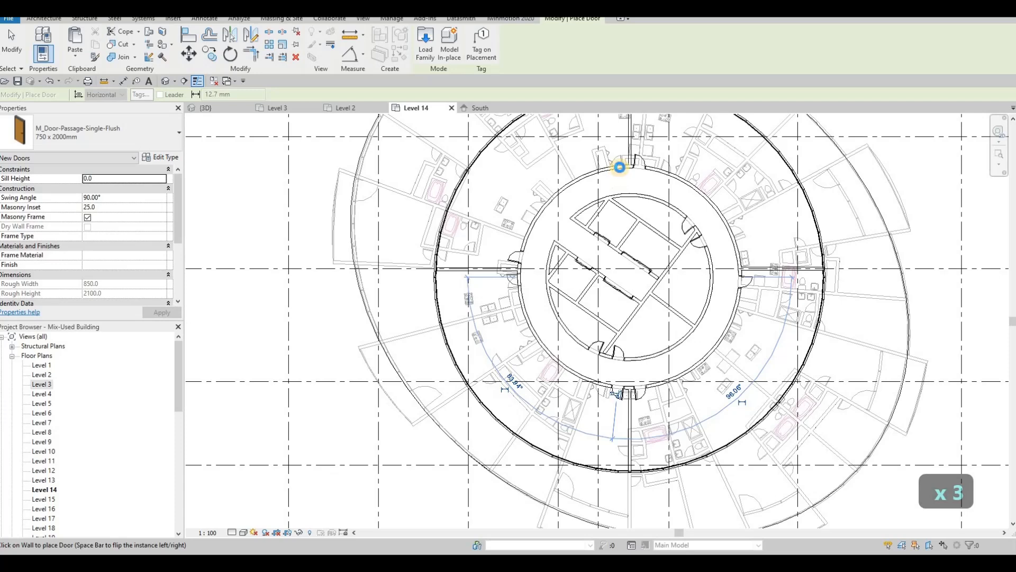
left_click(619, 165)
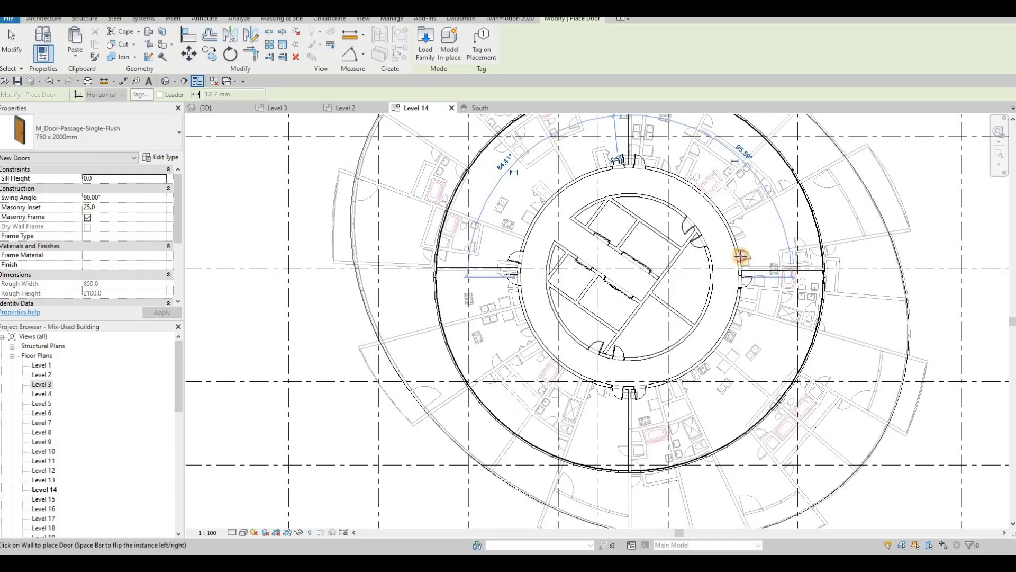
key("Escape")
key("Escape")
key("Escape")
key("Escape")
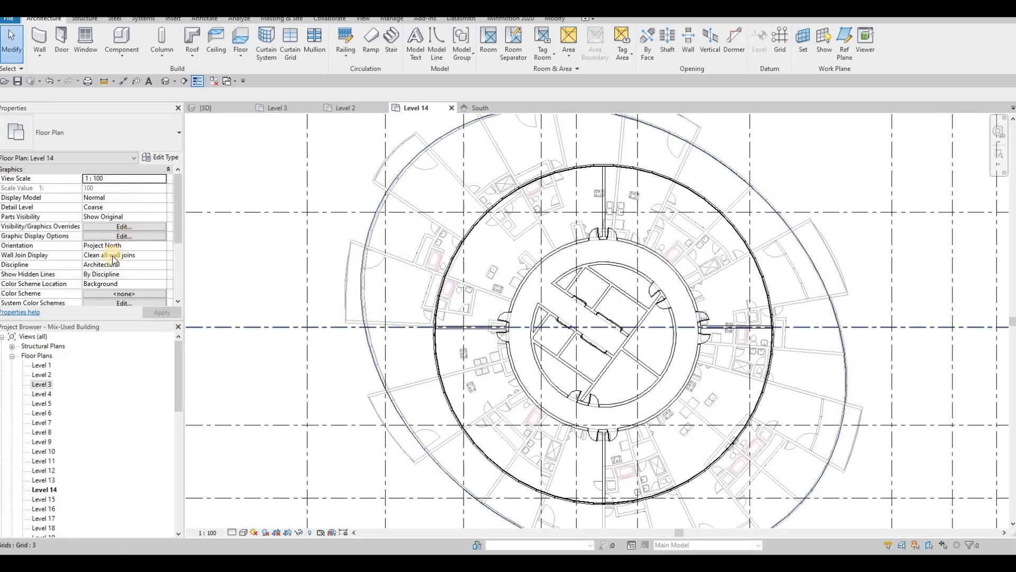
Turn off the Level 14 plan's underlay by setting its range base level to None
scroll(113, 258, "down", 5)
left_click(167, 207)
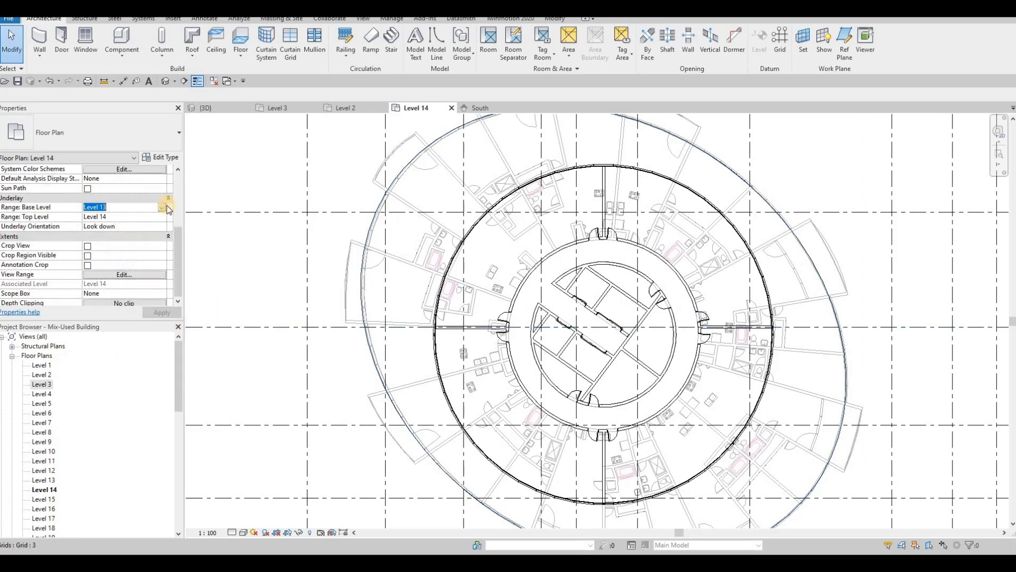
left_click(162, 207)
scroll(102, 224, "up", 3)
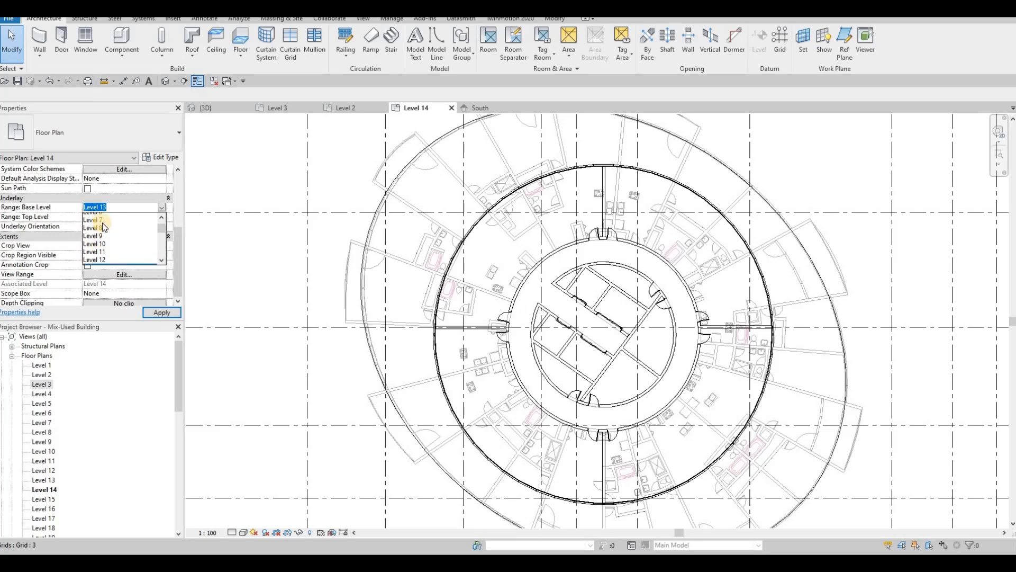
left_click(101, 217)
left_click(160, 312)
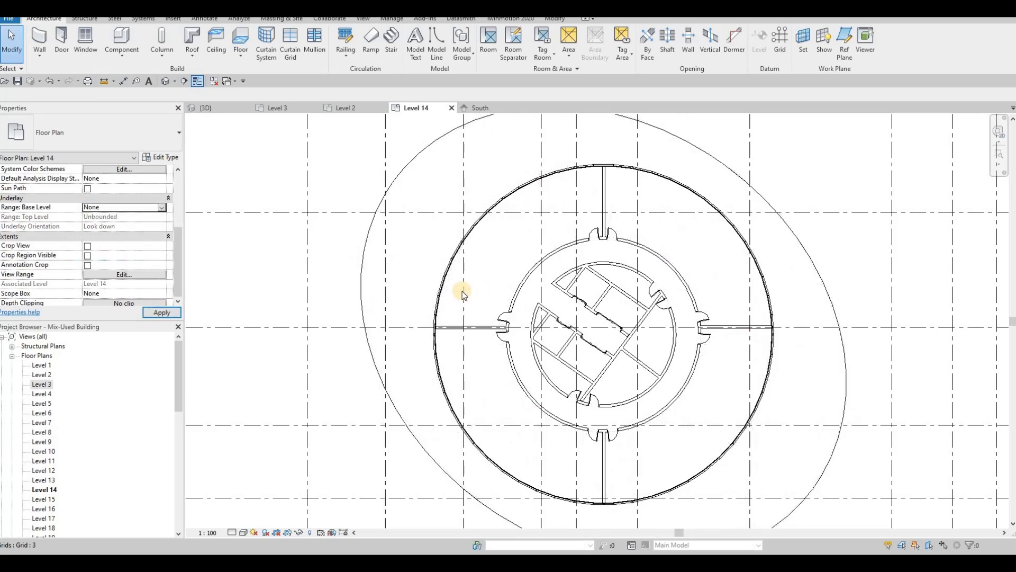
key("Escape")
key("Escape")
key("Escape")
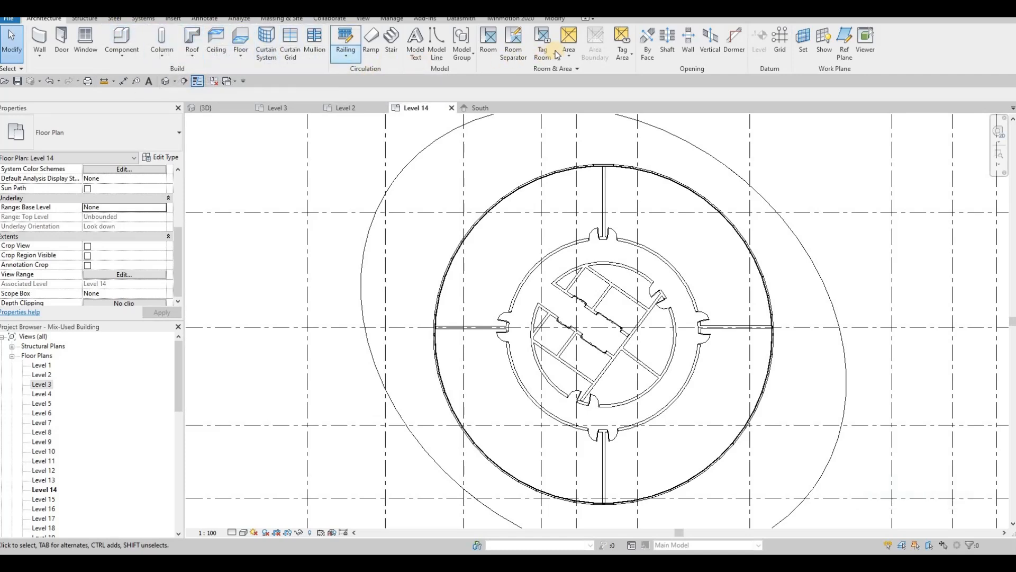
left_click(543, 43)
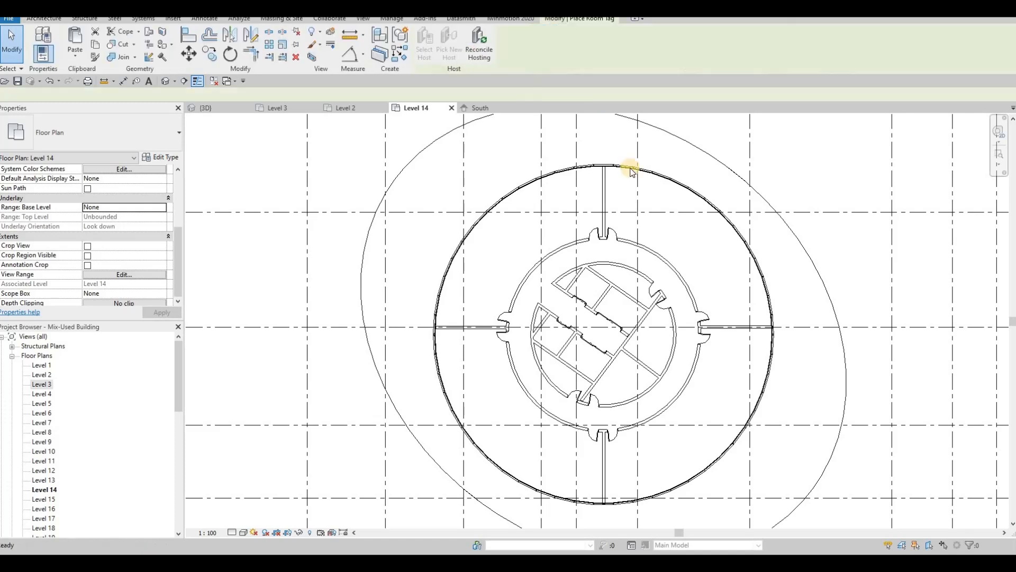
key("Escape")
key("Escape")
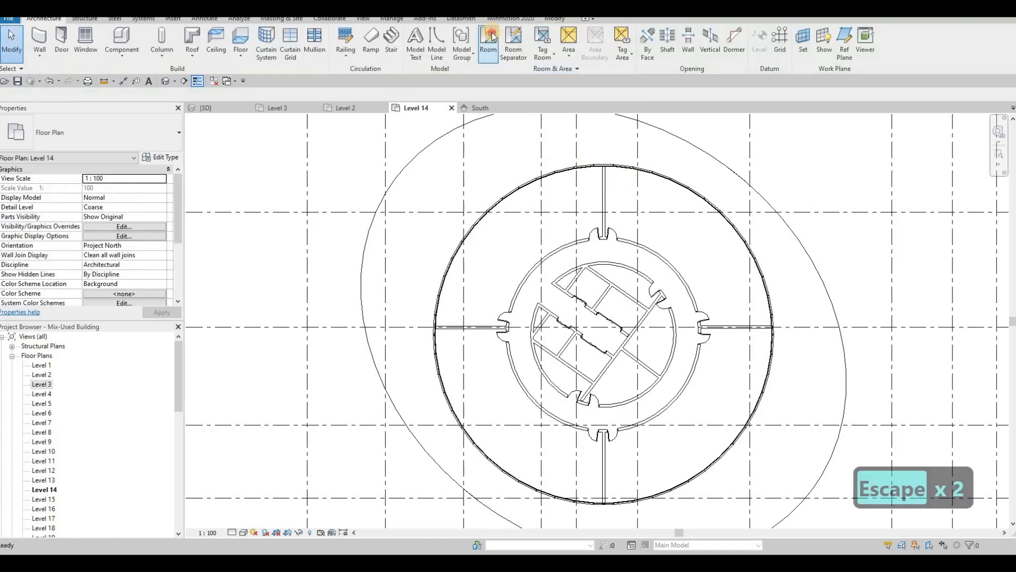
Place tagged rooms in all four quadrants between the corridor wall and the outer circular wall
key("r")
key("m")
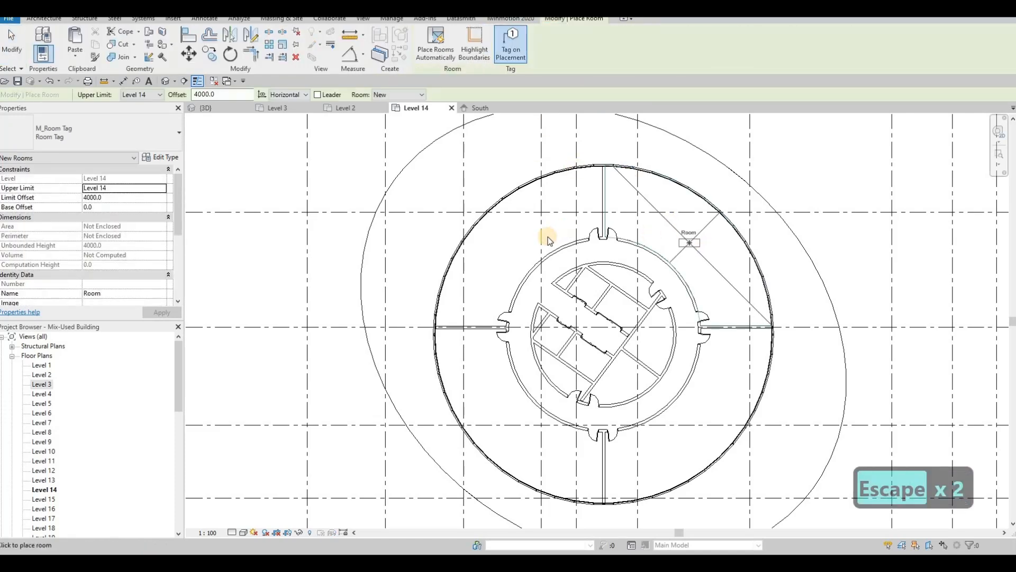
left_click(517, 241)
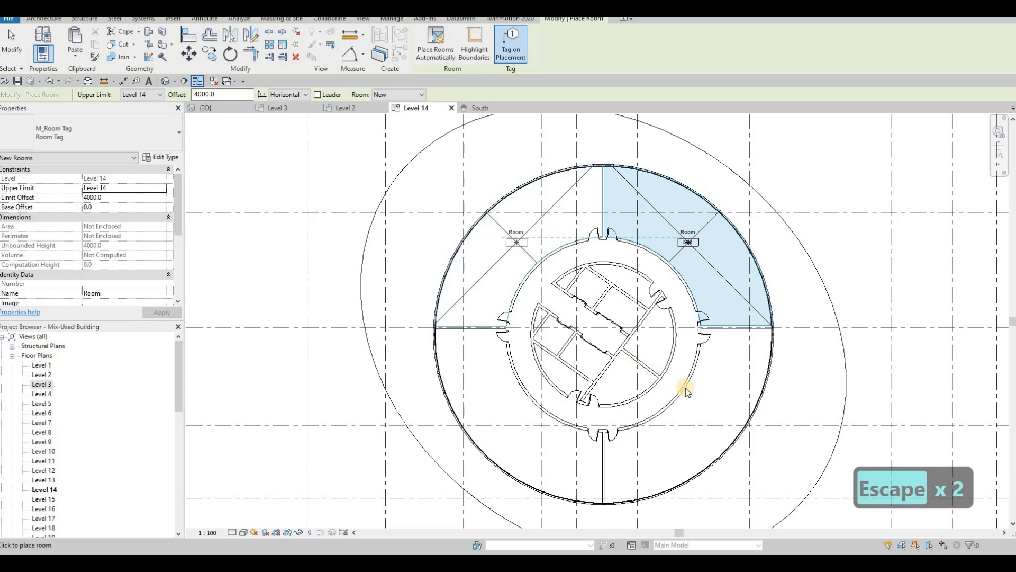
left_click(692, 422)
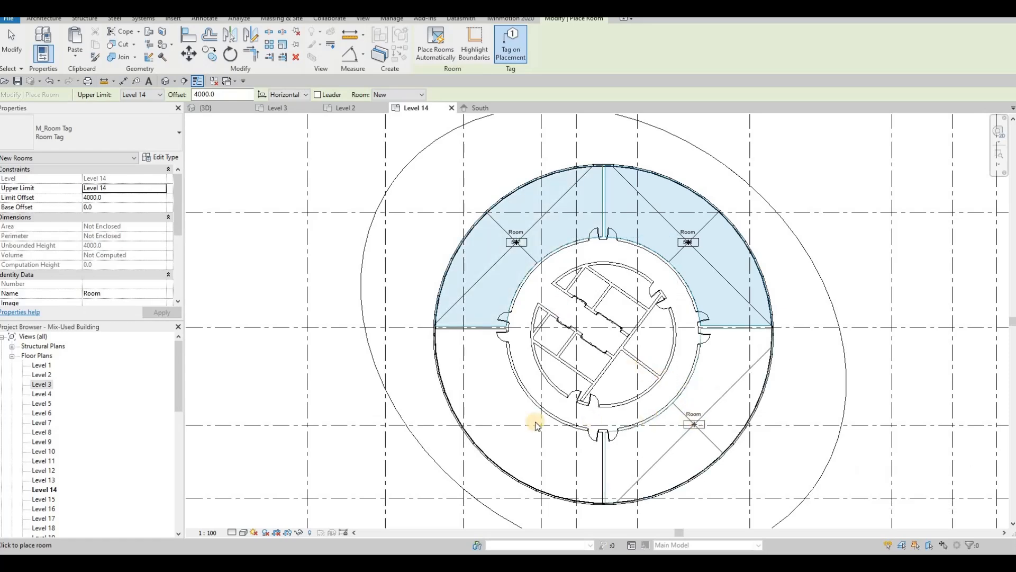
left_click(510, 424)
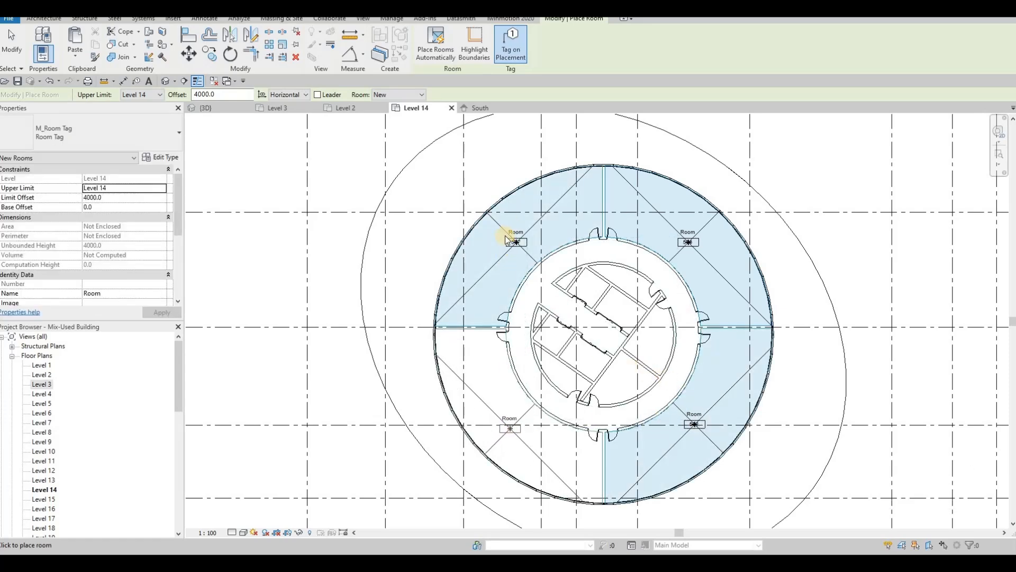
key("Escape")
key("Escape")
key("Escape")
Rename the upper-left quadrant's room to RECREATION ROOM
left_click(517, 231)
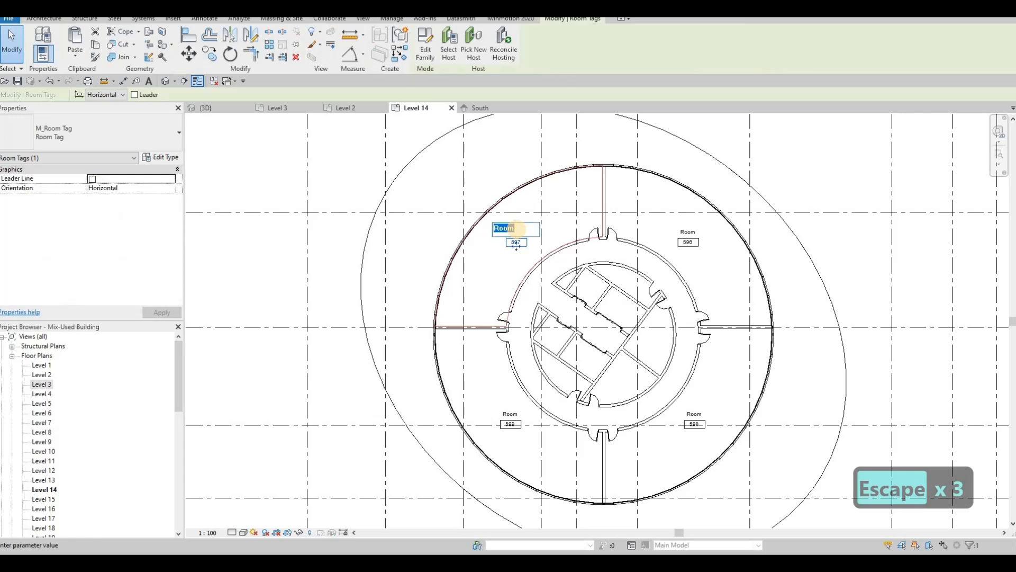
type("RE")
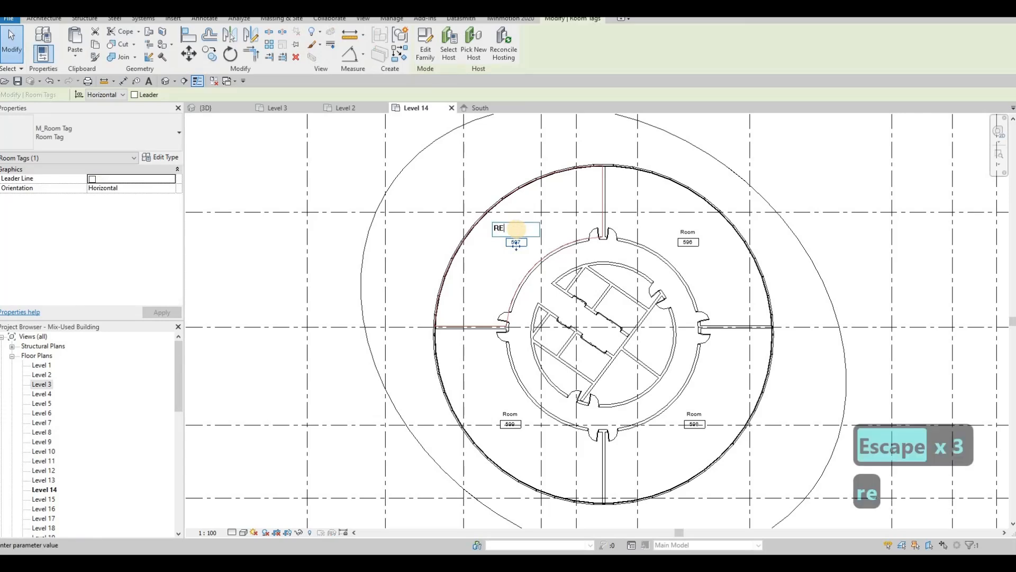
key("BackSpace")
type("EC")
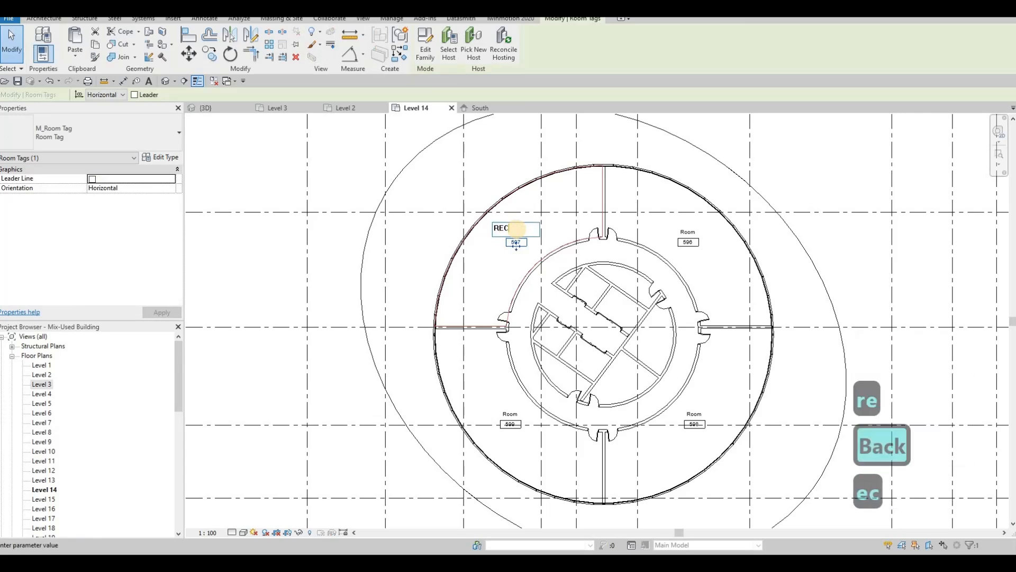
type("REATION")
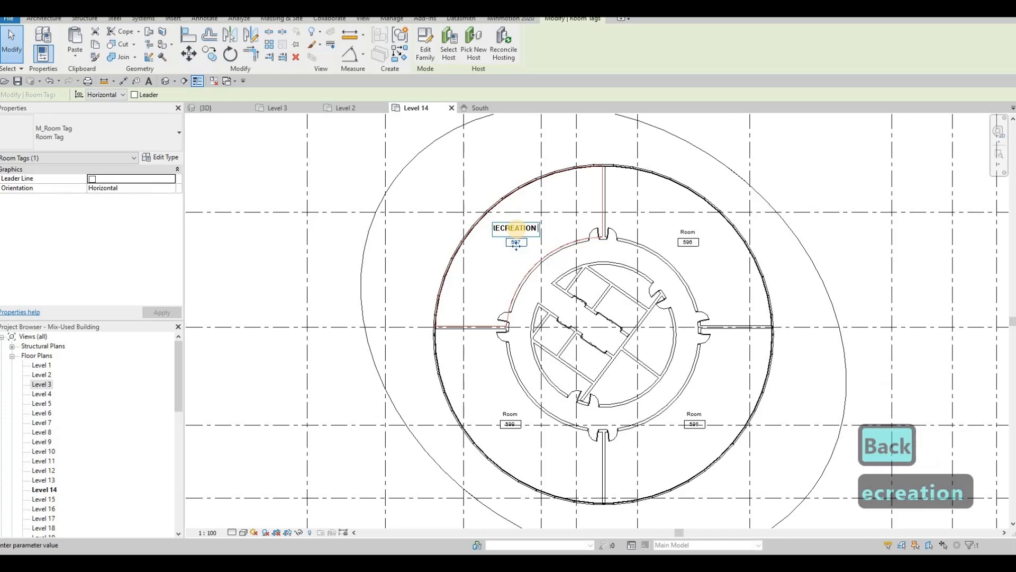
type(" ROOM")
key("Escape")
key("Escape")
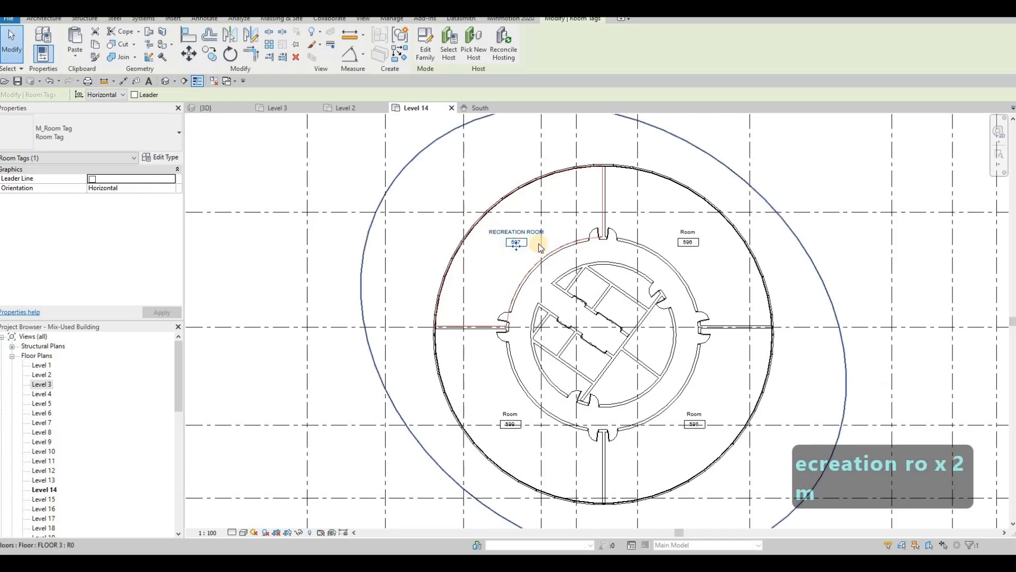
Copy the name RECREATION ROOM to the upper-right and lower-right quadrant rooms
double_click(524, 229)
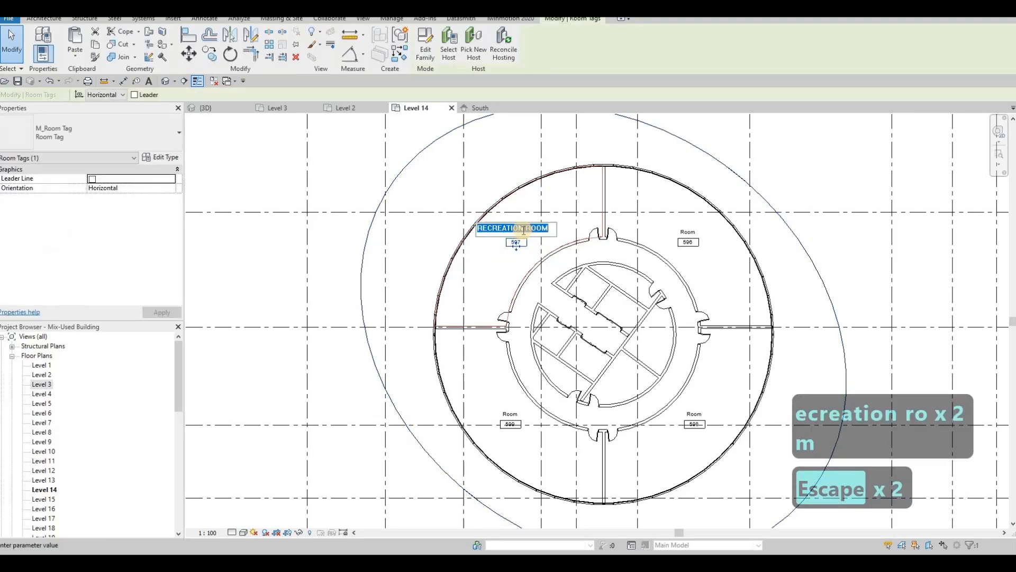
key("ctrl+c")
key("Escape")
double_click(687, 231)
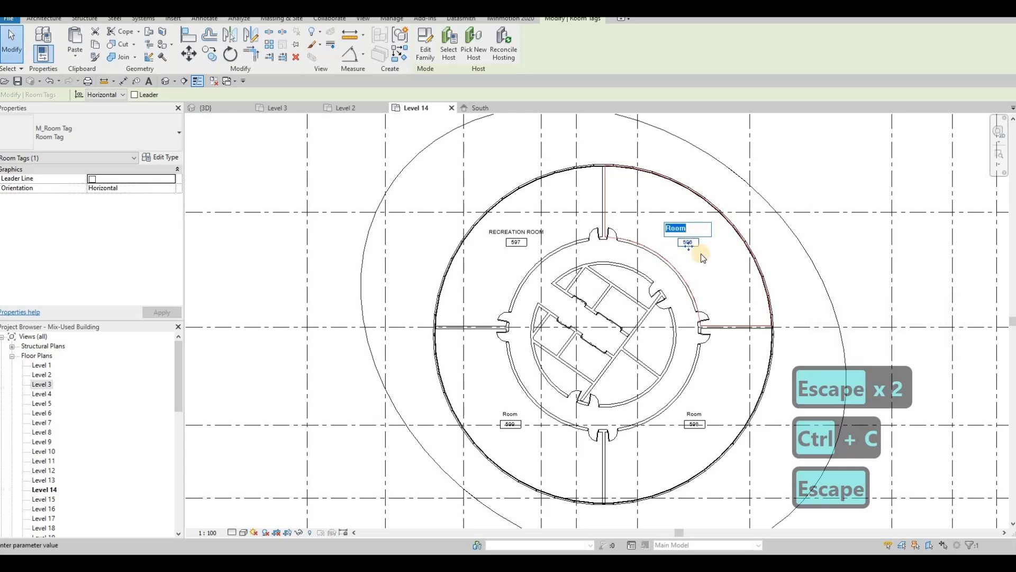
key("ctrl+v")
left_click(692, 418)
double_click(693, 412)
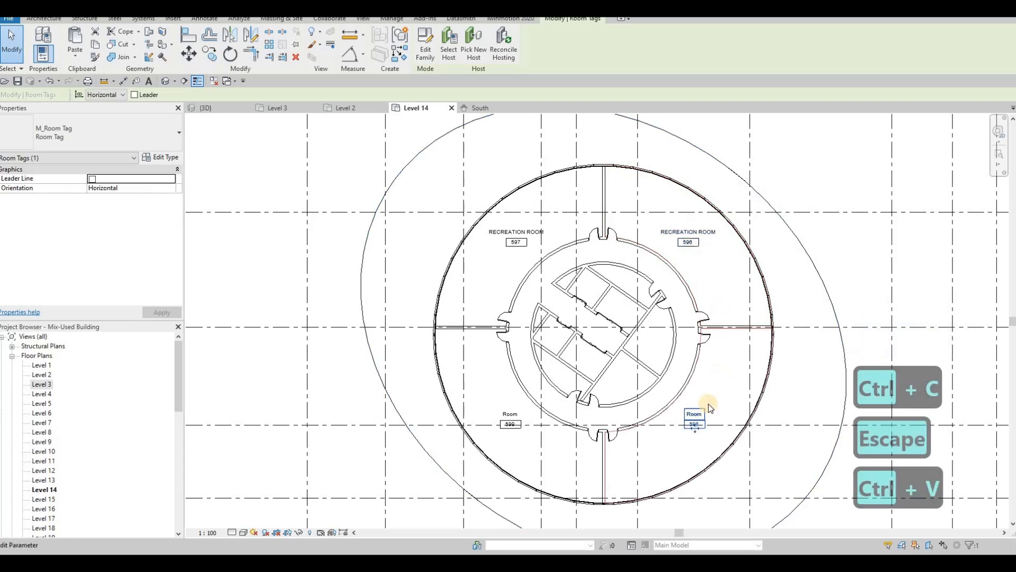
key("ctrl+v")
Name the lower-left quadrant's room RECREATION ROOM 2
left_click(507, 417)
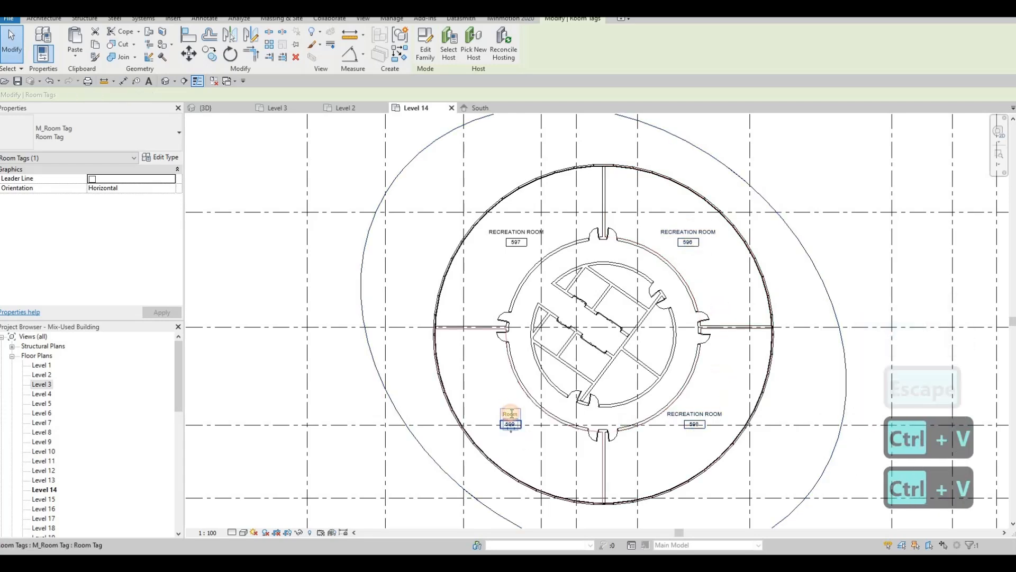
double_click(522, 413)
key("ctrl+v")
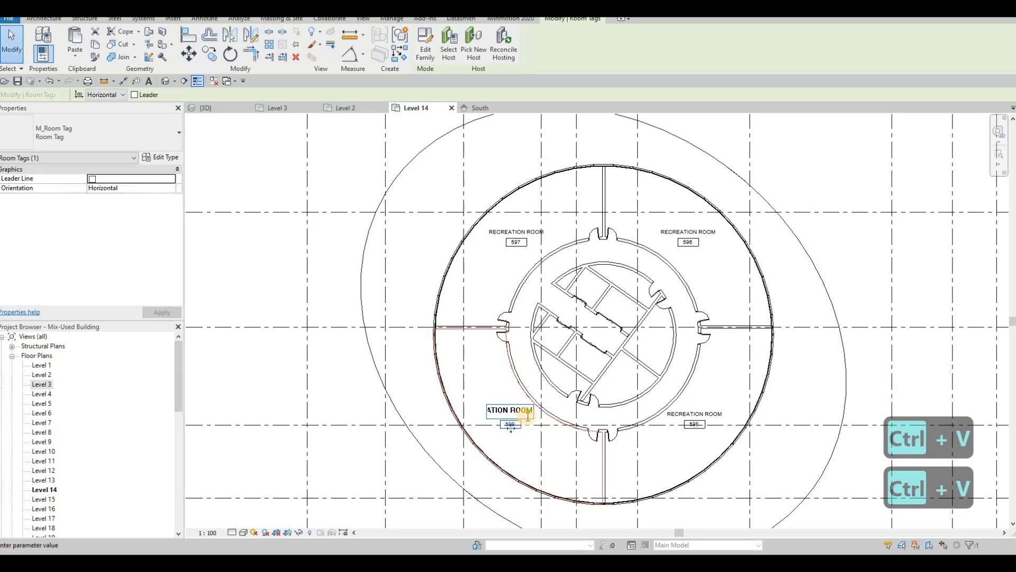
type("4")
key("BackSpace")
type("2")
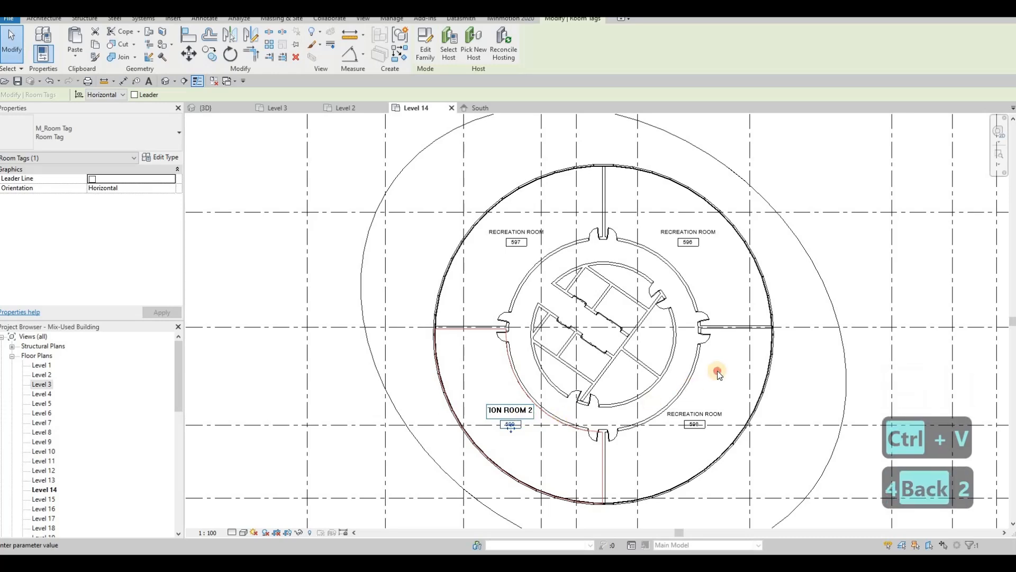
Name the lower-right quadrant's room RECREATION ROOM 3
left_click(708, 414)
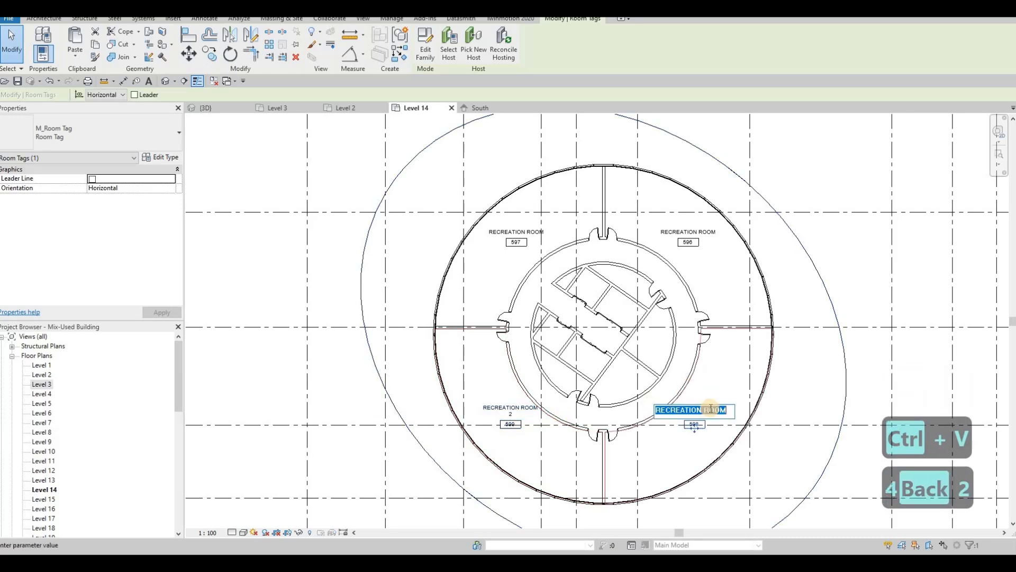
key("ctrl+v")
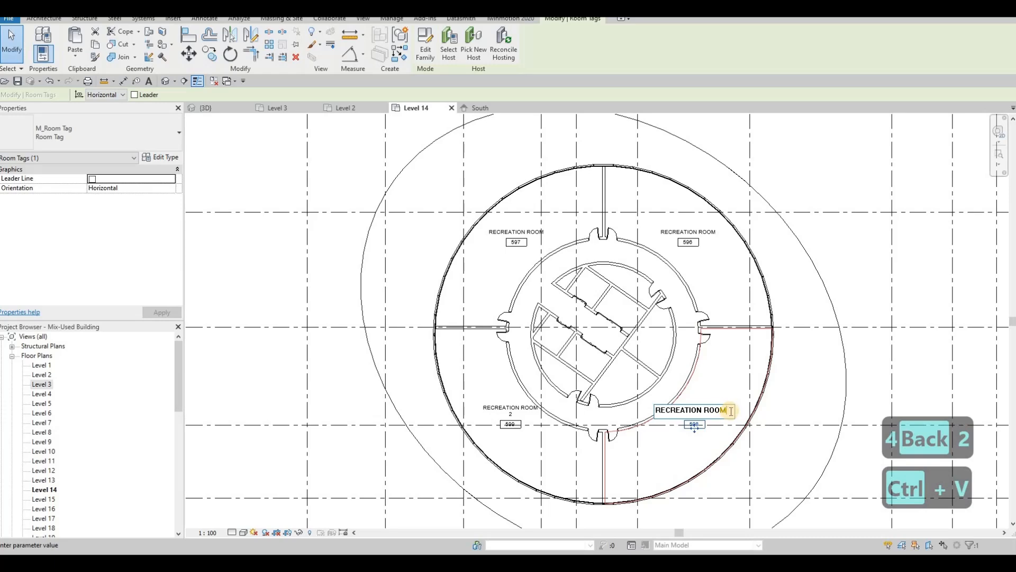
left_click(694, 235)
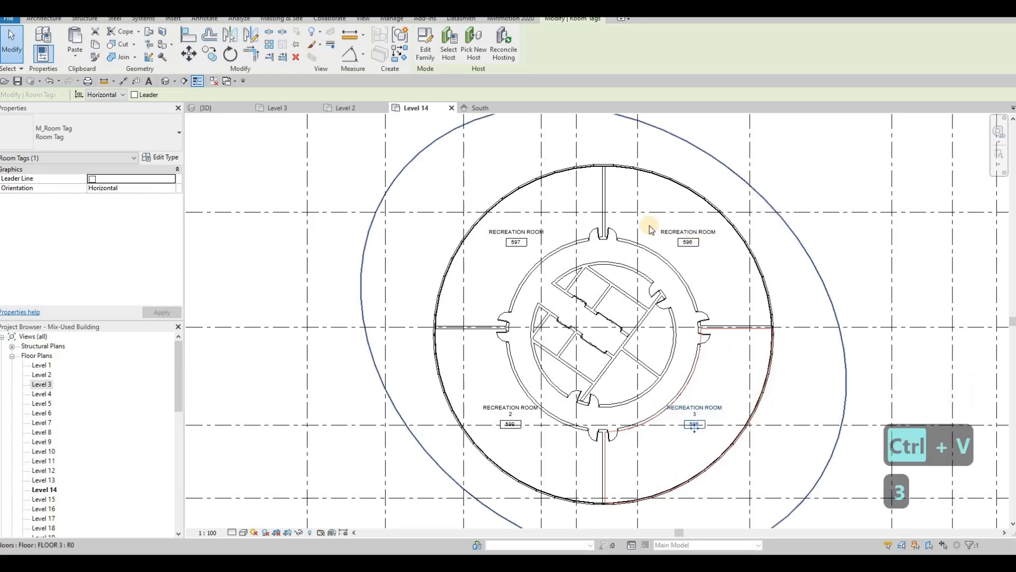
key("Escape")
Rename the upper-left quadrant's room to RECREATION ROOM 1 and the upper-right quadrant's room to RECREATION ROOM 4
left_click(521, 231)
left_click(546, 231)
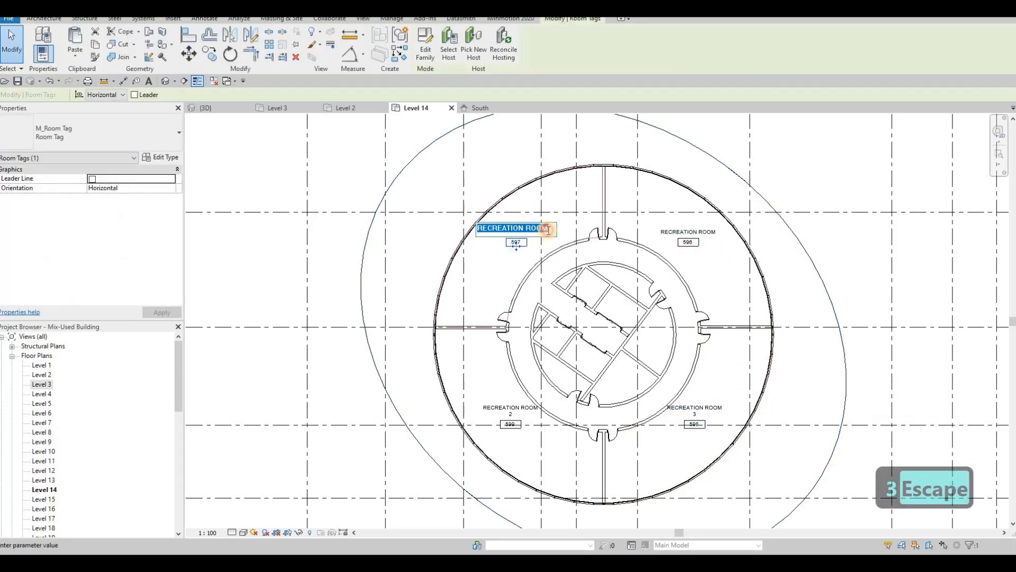
type("1")
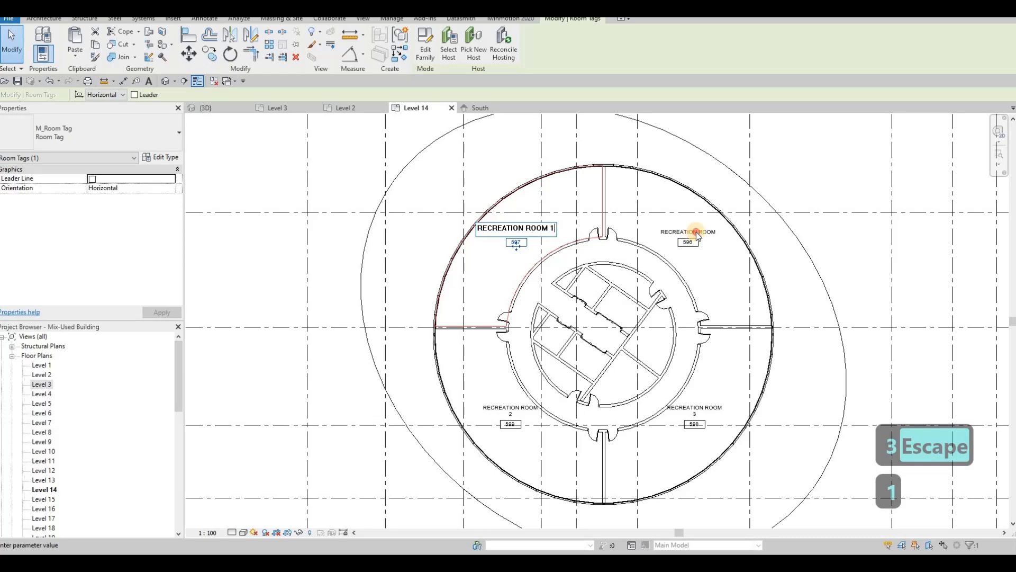
left_click(696, 233)
left_click(716, 230)
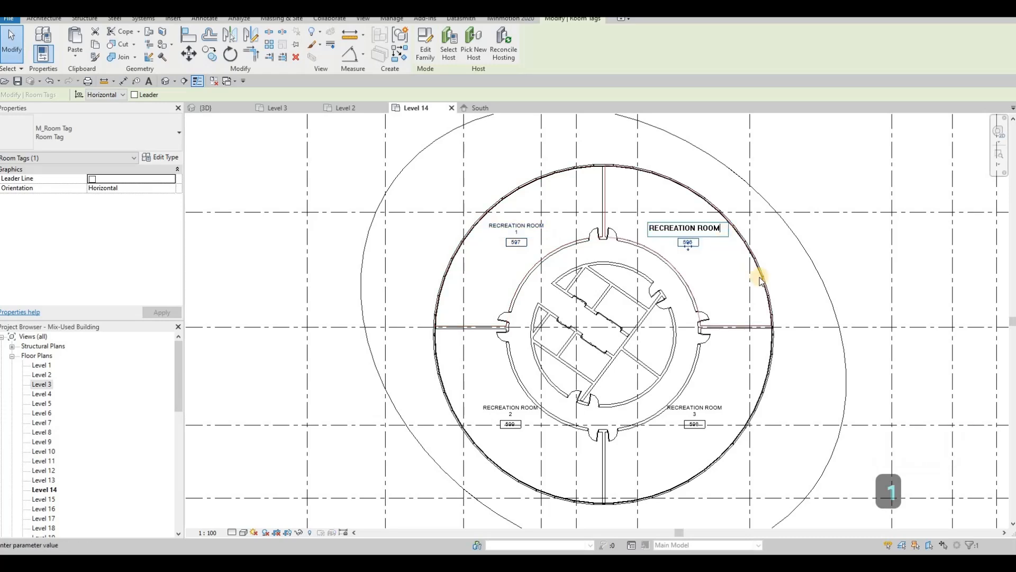
type("4")
key("Escape")
key("Escape")
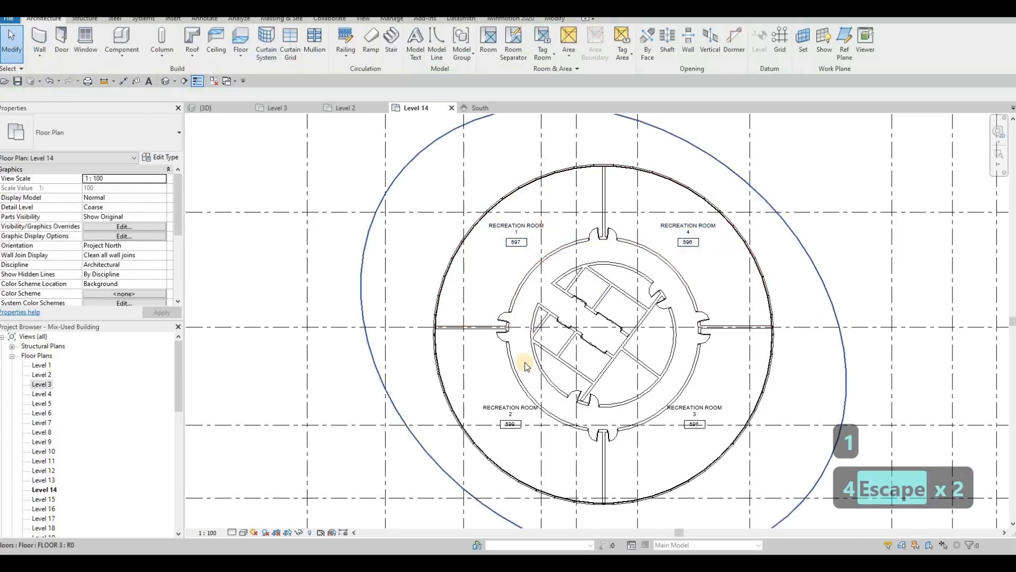
key("Escape")
key("Escape")
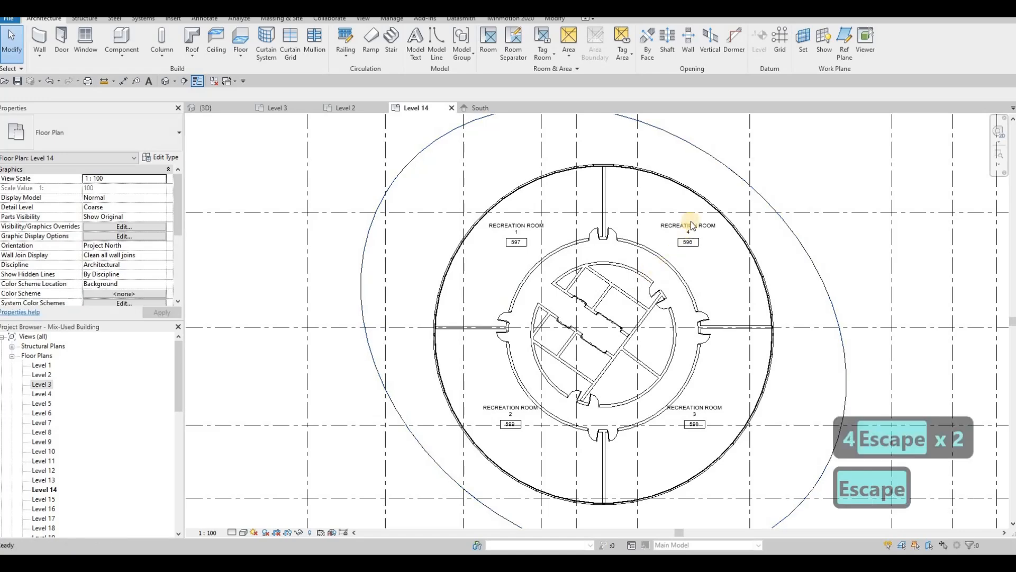
scroll(563, 222, "up", 3)
scroll(529, 275, "down", 3)
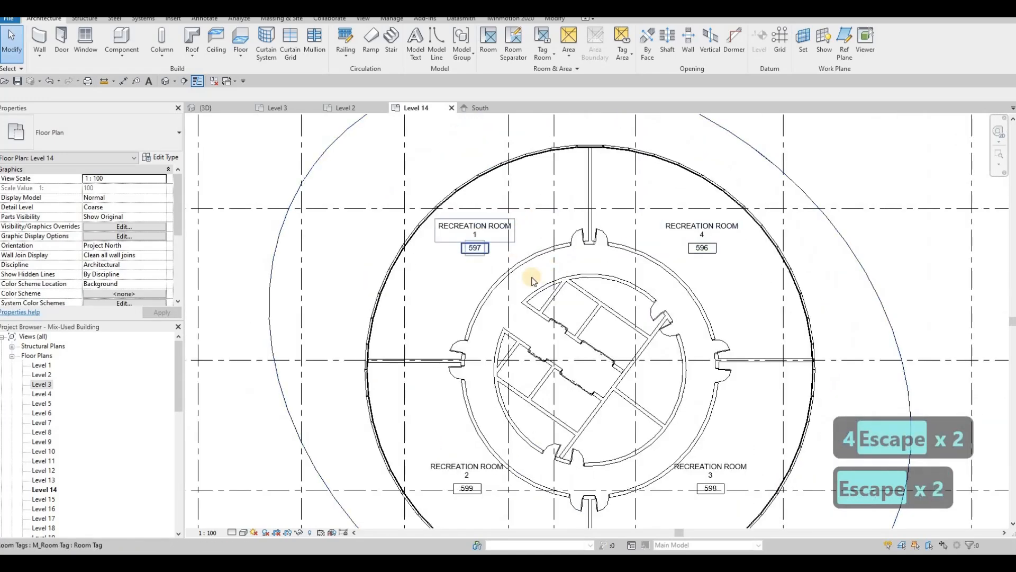
middle_click_drag(528, 277, 600, 301)
scroll(540, 262, "down", 2)
key("Escape")
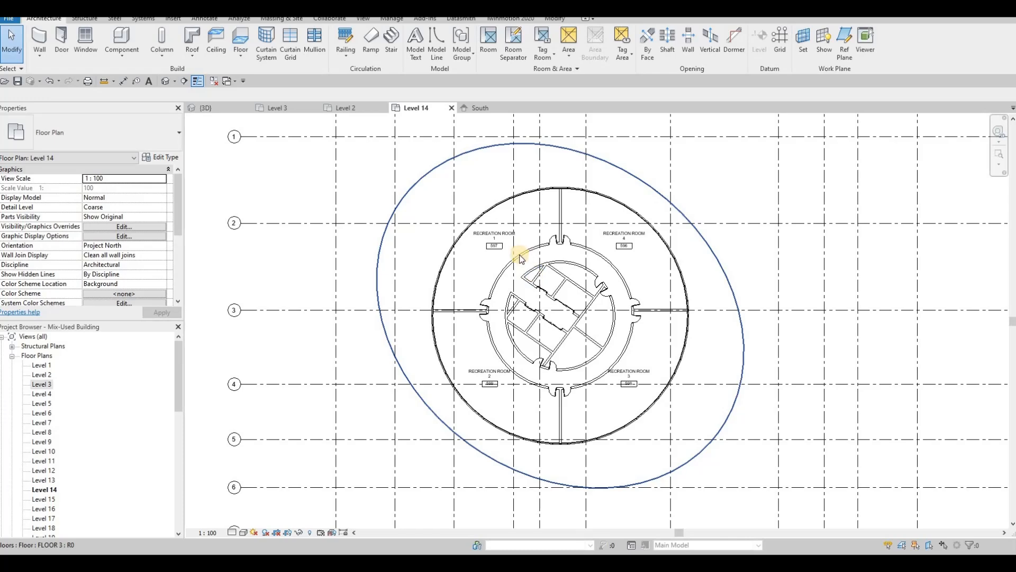
scroll(520, 259, "down", 3)
key("Escape")
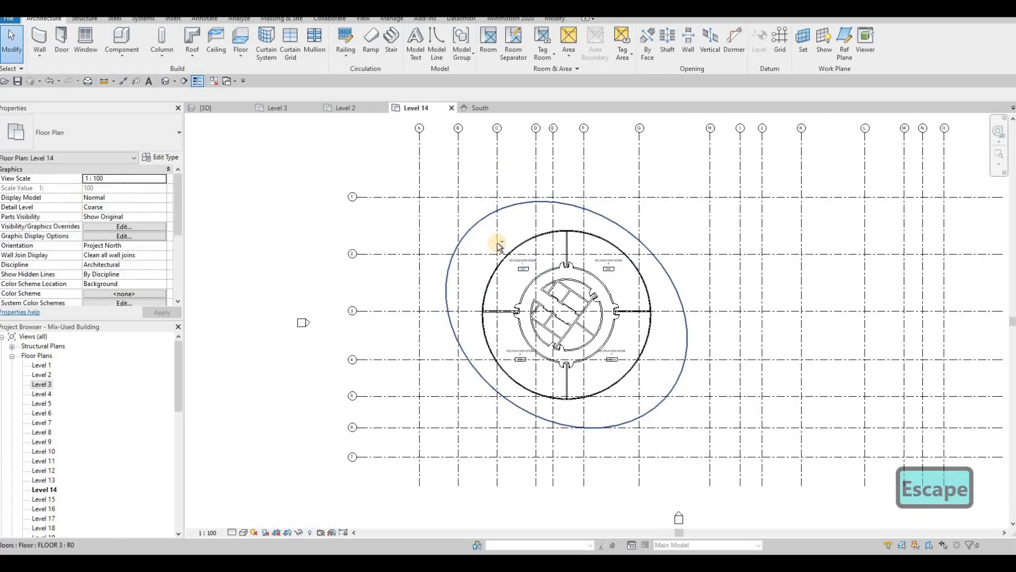
scroll(499, 245, "up", 3)
key("Escape")
scroll(482, 214, "down", 2)
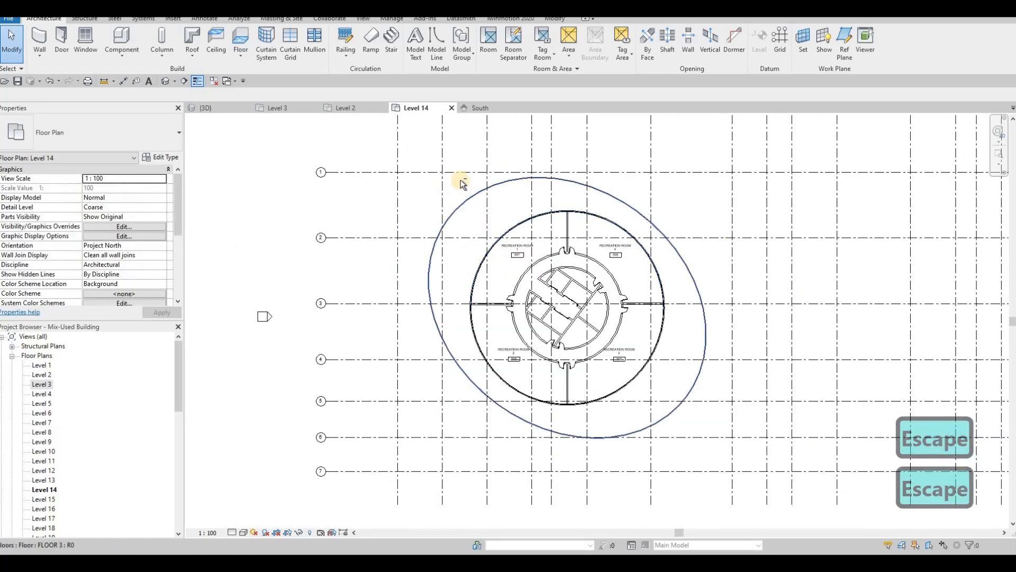
Inspect the tower's recessed storey in the 3D view and the Level 15 floor plan, and return to Level 14
left_click(215, 110)
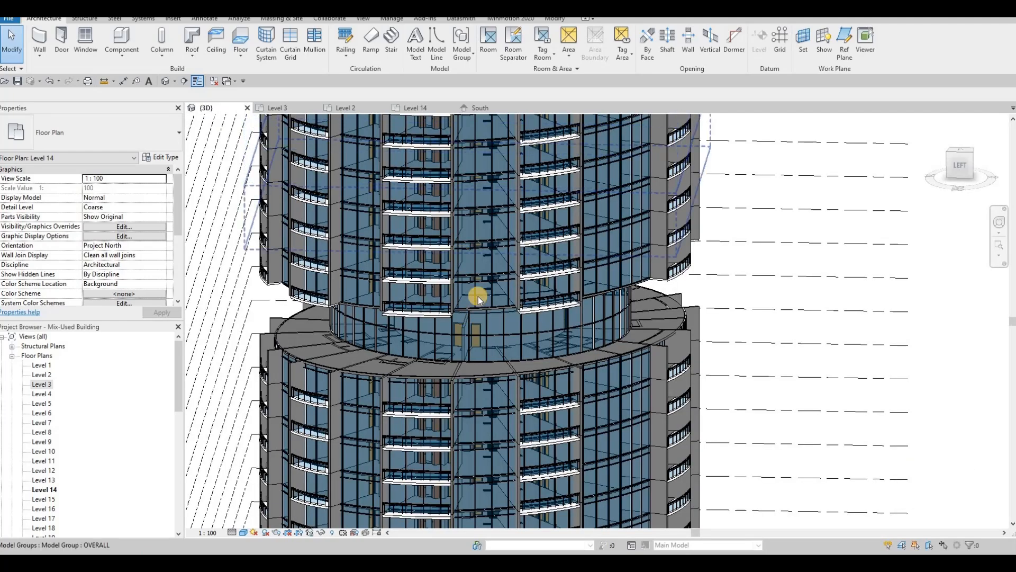
mouse_move(507, 307)
middle_mouse_down("shift")
mouse_move(596, 290)
mouse_move(621, 261)
mouse_move(633, 267)
mouse_move(536, 301)
middle_mouse_up("shift")
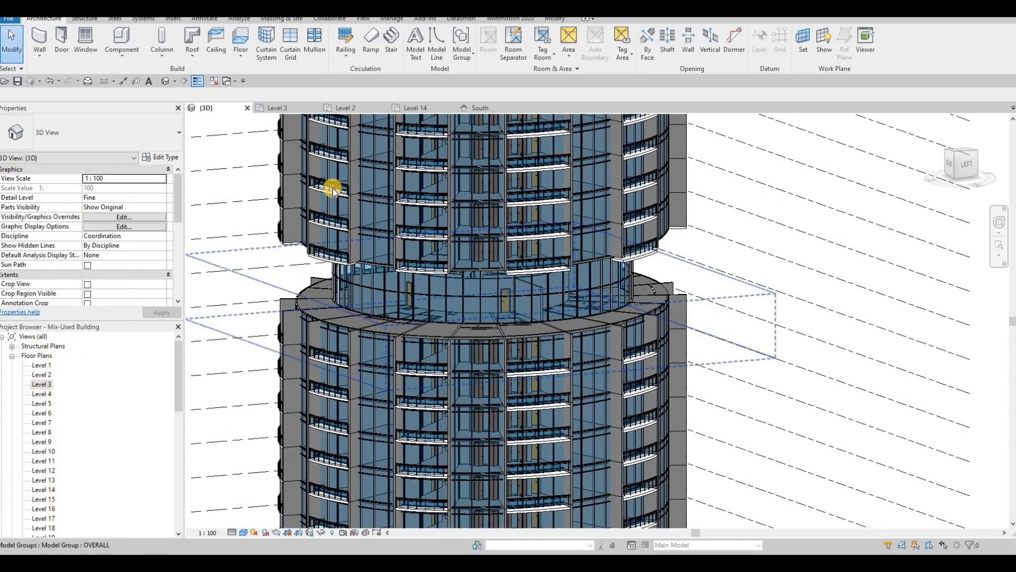
left_click(421, 109)
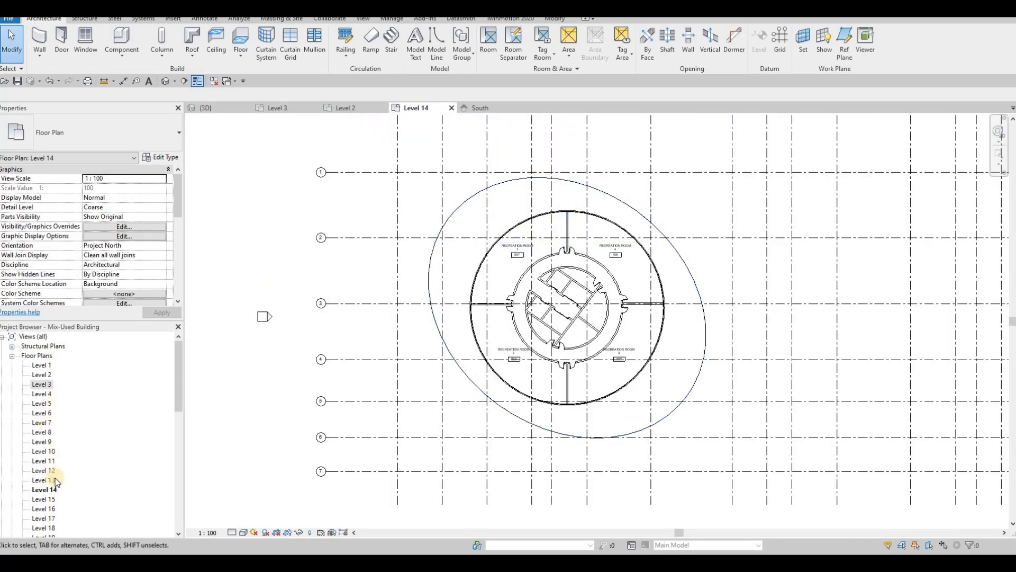
double_click(43, 499)
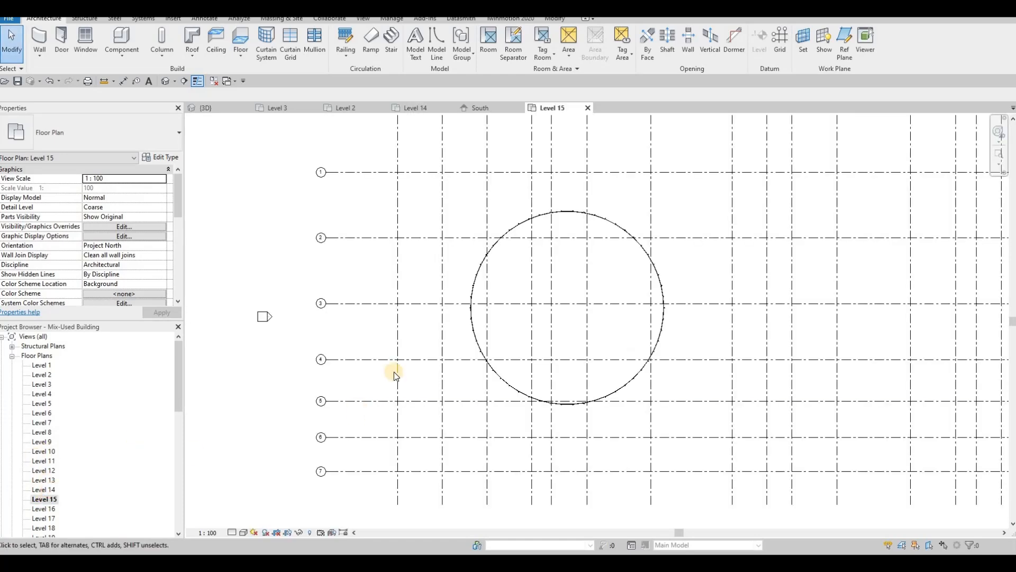
key("ctrl+Tab")
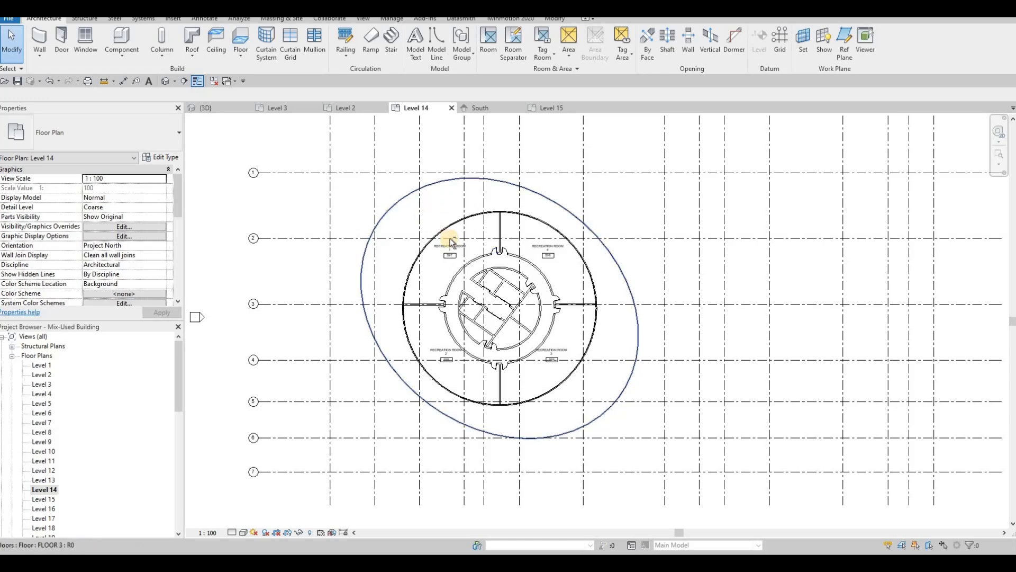
left_click(500, 227)
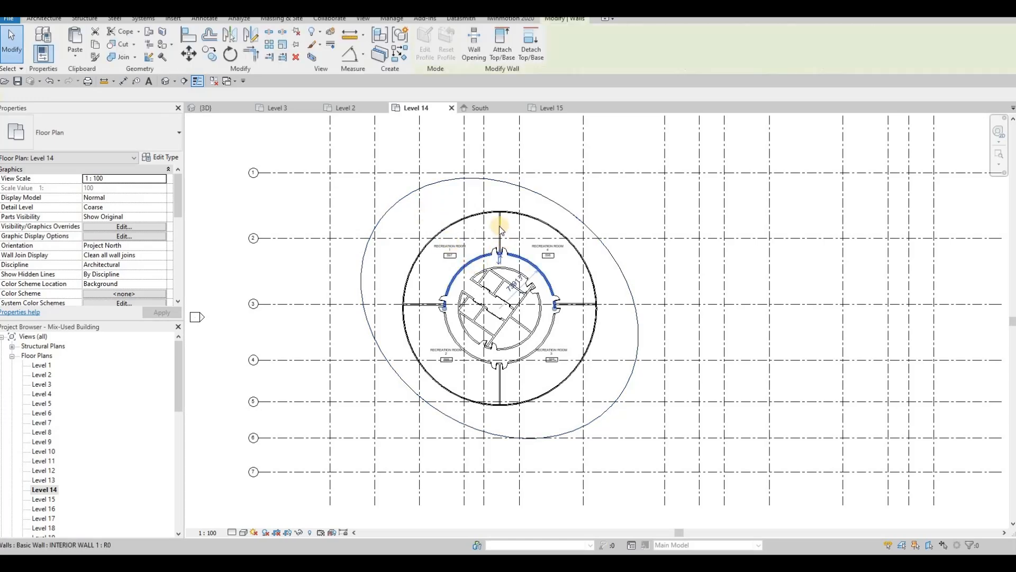
key("Escape")
left_click(500, 227)
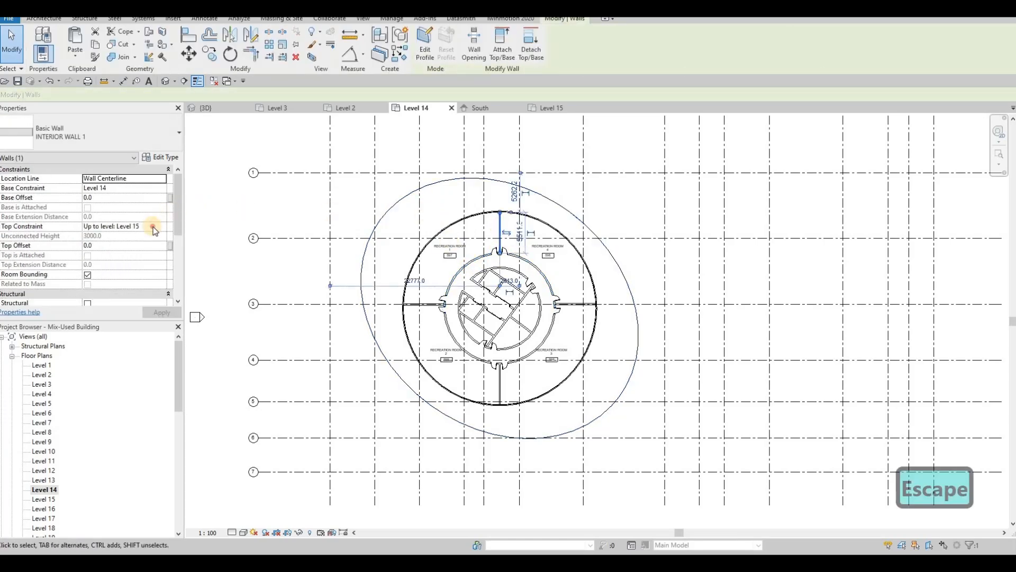
left_click(153, 227)
key("Escape")
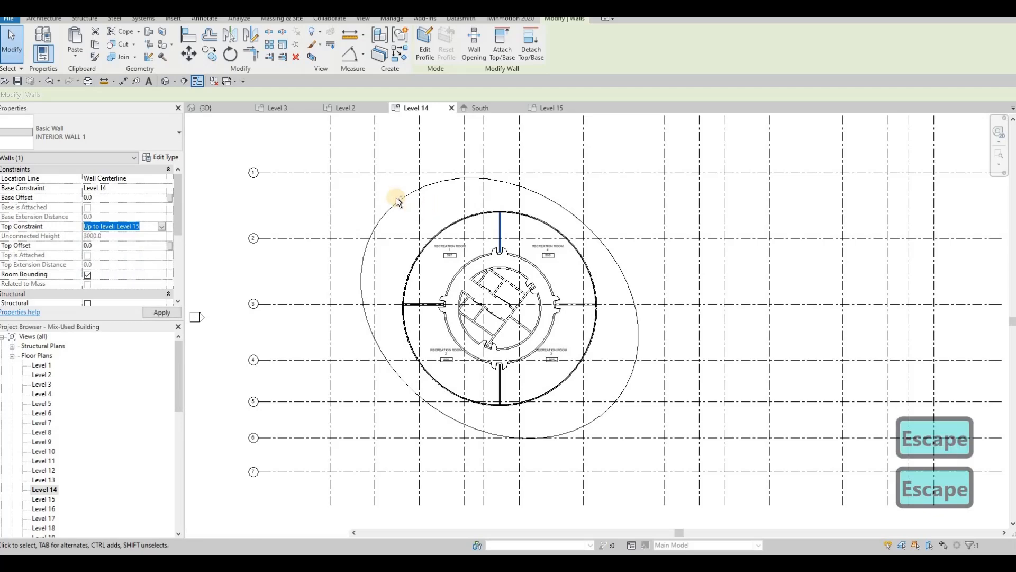
left_click_drag(614, 421, 384, 203)
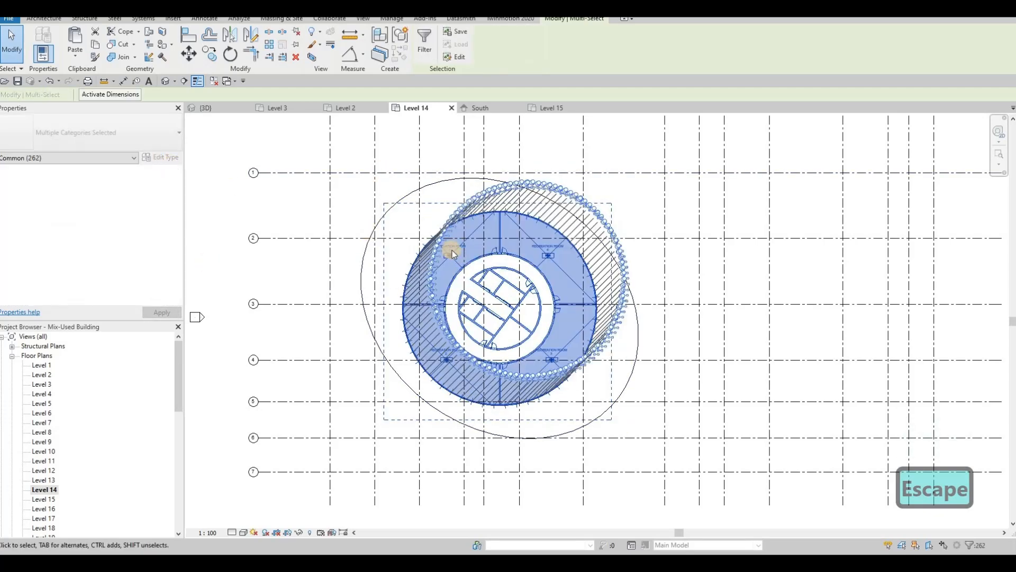
key("Escape")
key("Escape")
key("Tab")
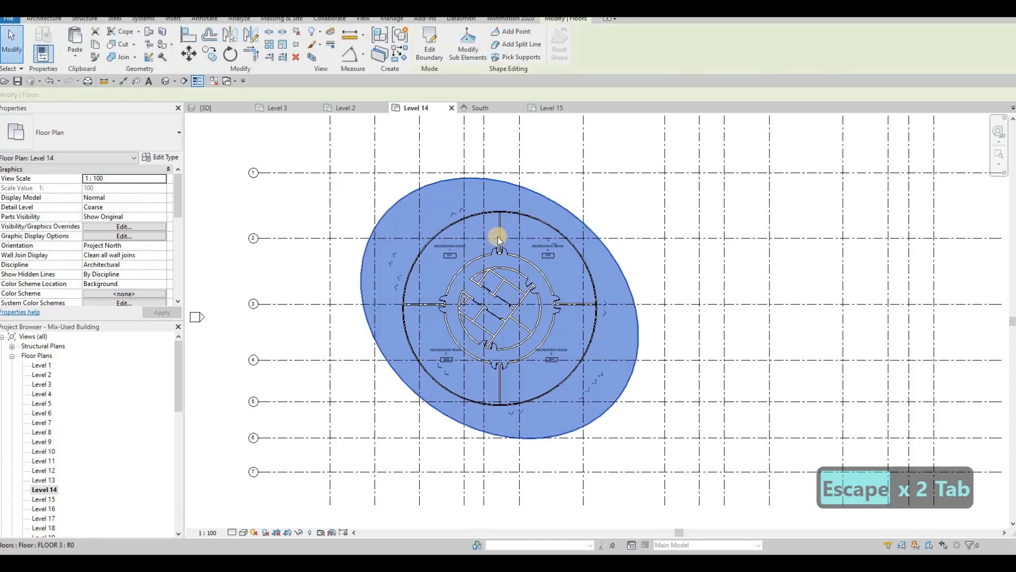
key("Escape")
scroll(498, 237, "up", 3)
key("Escape")
Select the corridor, core and partition walls on Level 14 without the doors, and set their top constraint to Up to level: Level 16
left_click(529, 267)
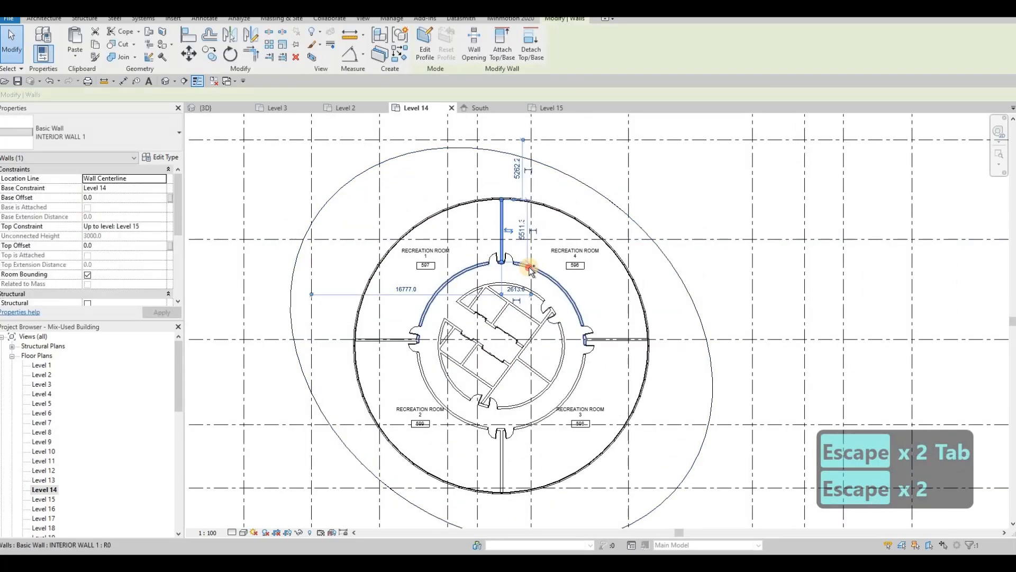
key("Tab")
left_click(530, 267, "ctrl")
key("Tab")
left_click(531, 287, "ctrl")
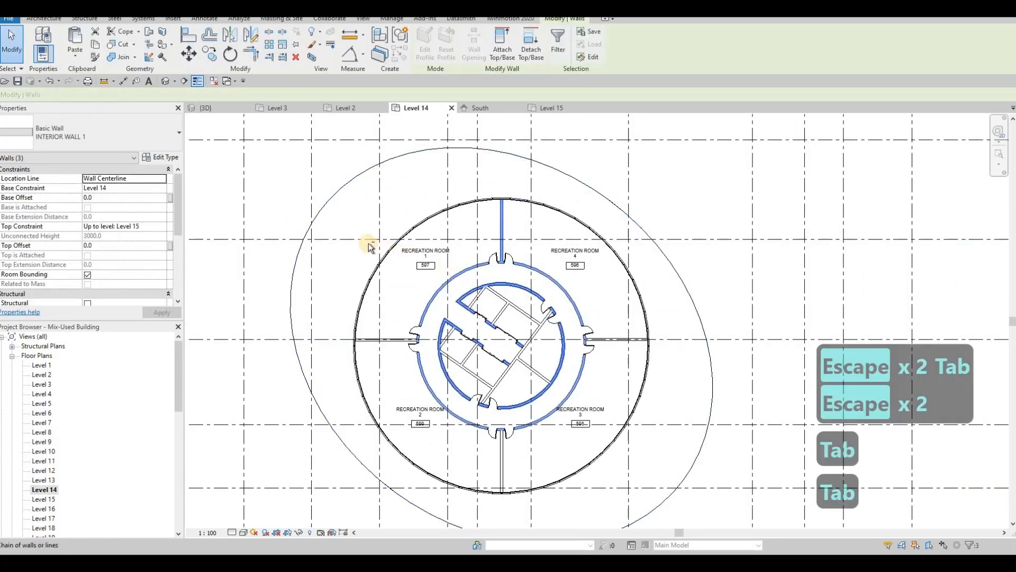
left_click(369, 242, "ctrl")
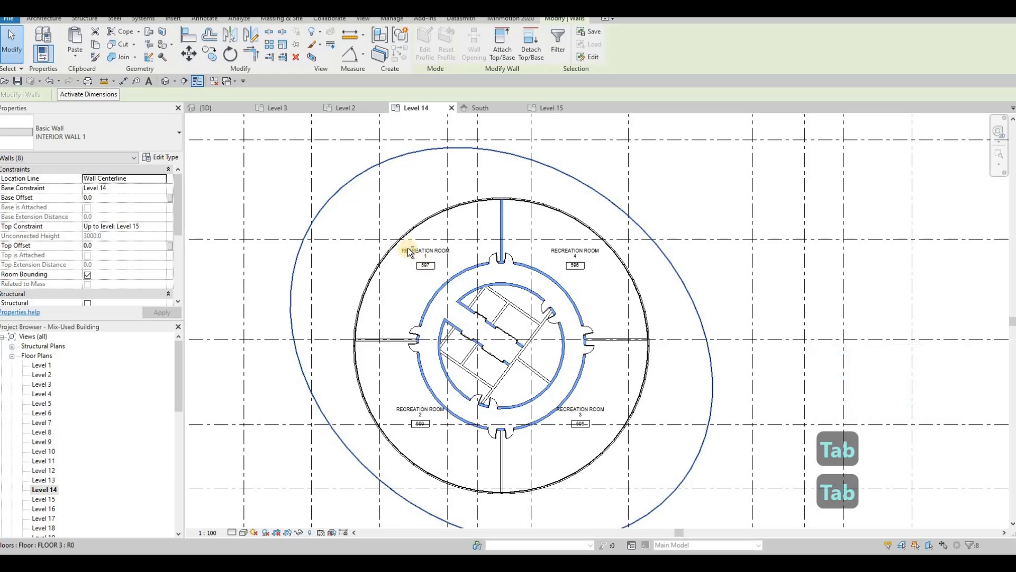
left_click_drag(597, 443, 605, 419)
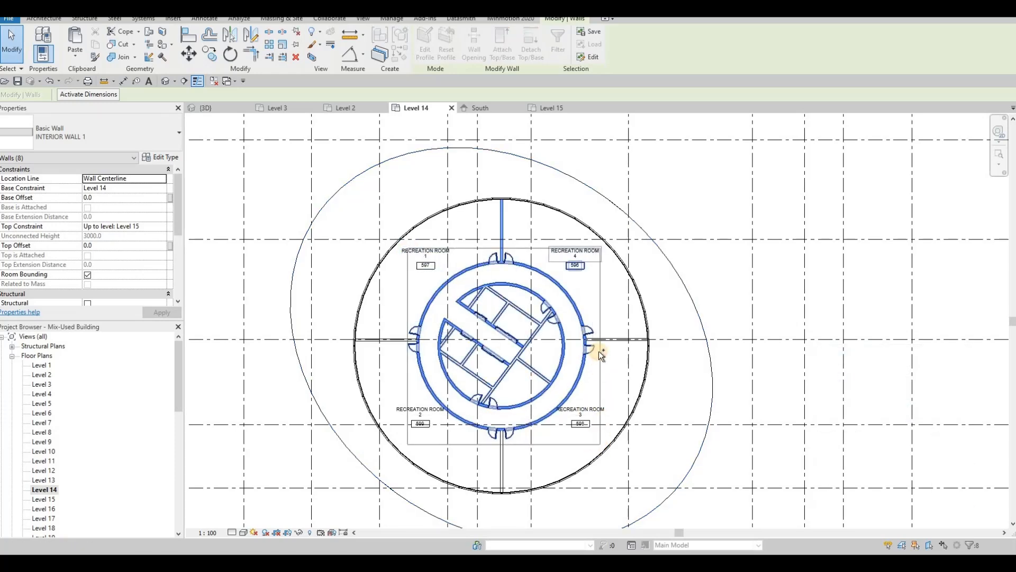
left_click_drag(602, 355, 605, 340)
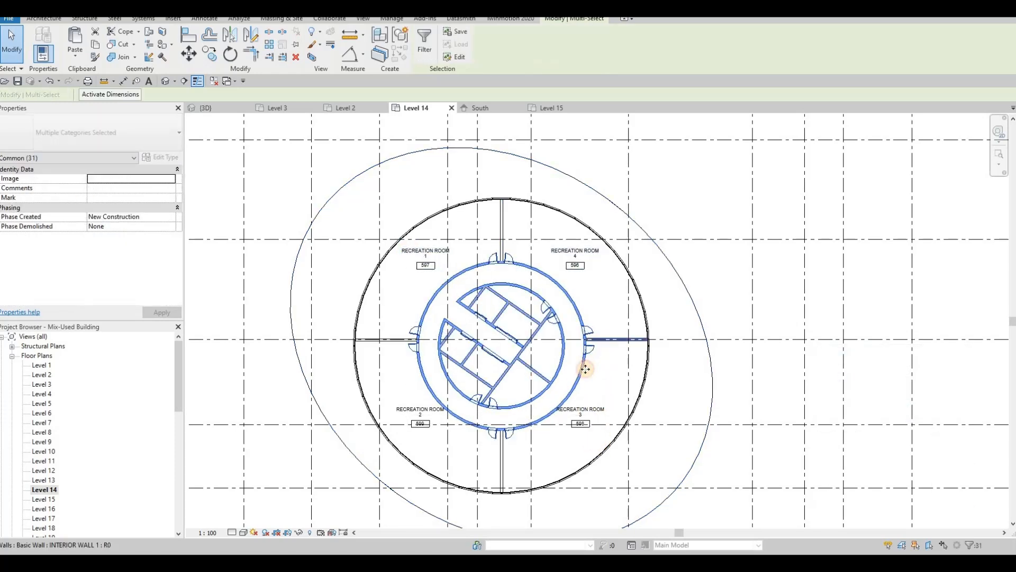
left_click(502, 448, "ctrl")
left_click(502, 249, "ctrl")
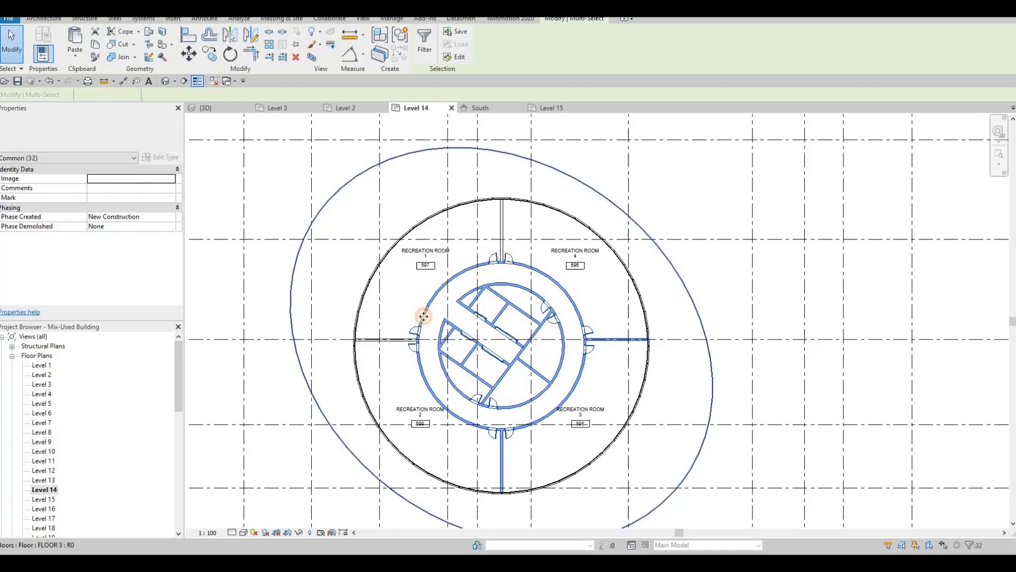
left_click(388, 342, "ctrl")
left_click(422, 39)
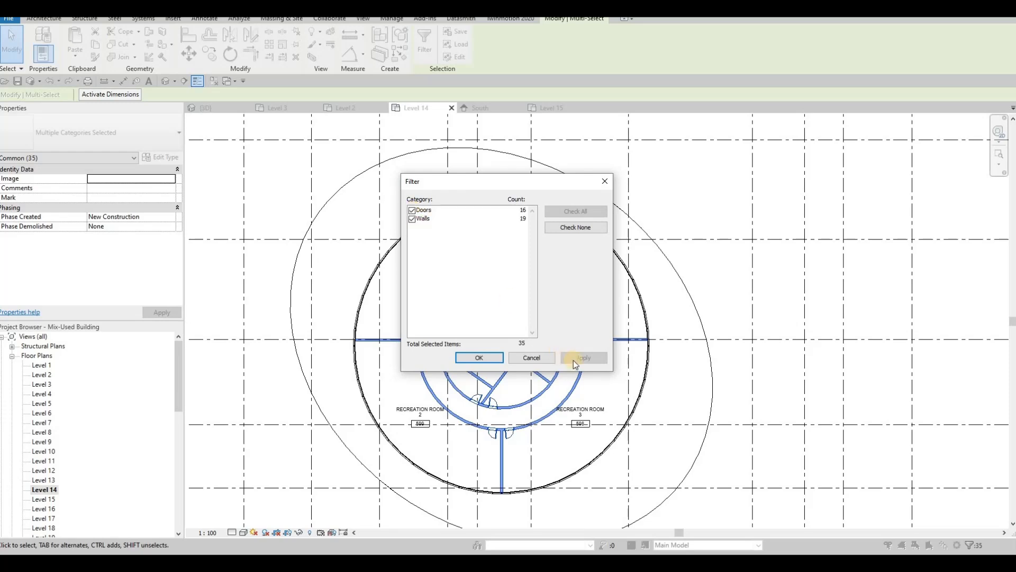
left_click(483, 357)
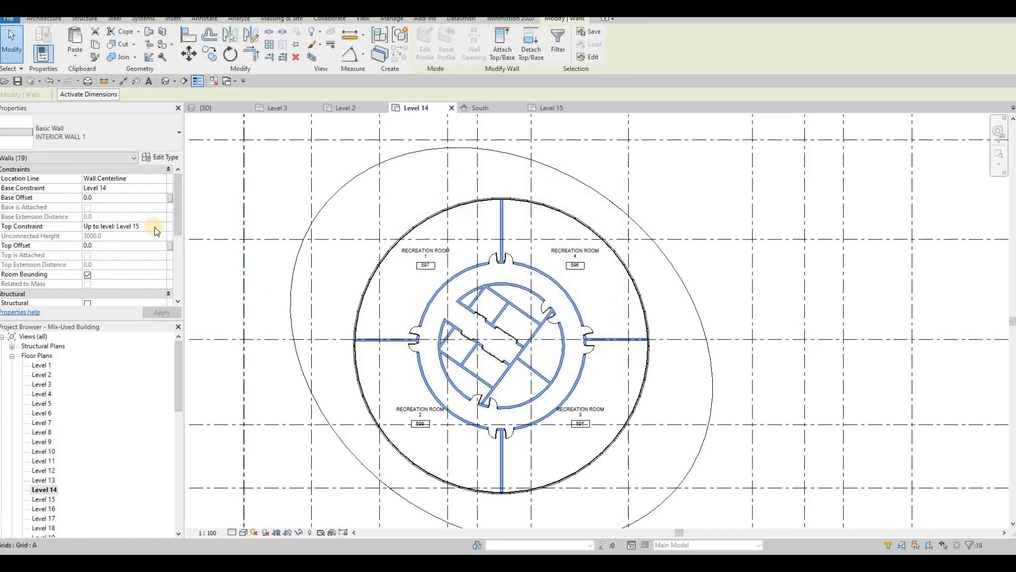
left_click(161, 228)
left_click(161, 227)
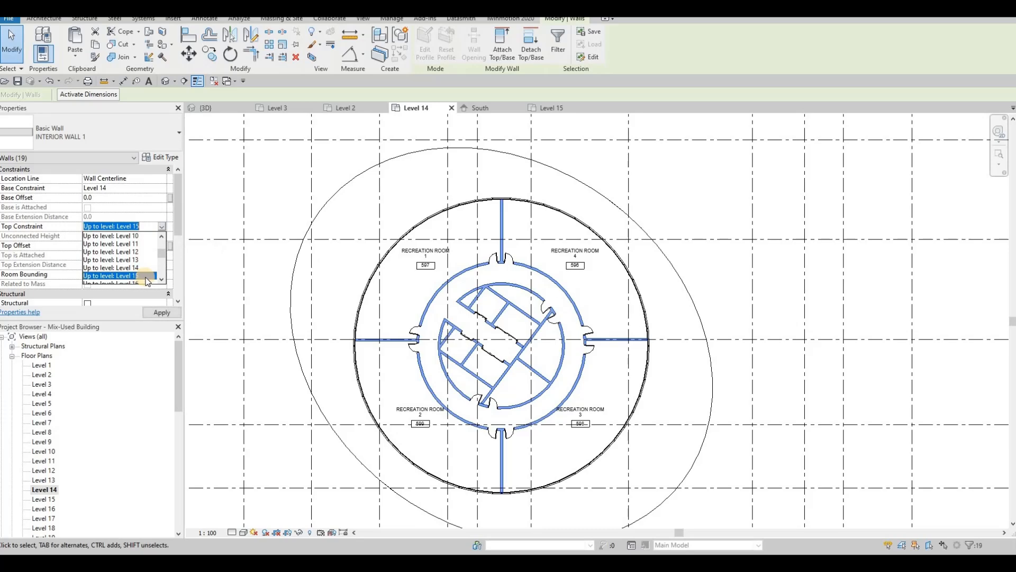
scroll(136, 249, "down", 2)
left_click(124, 244)
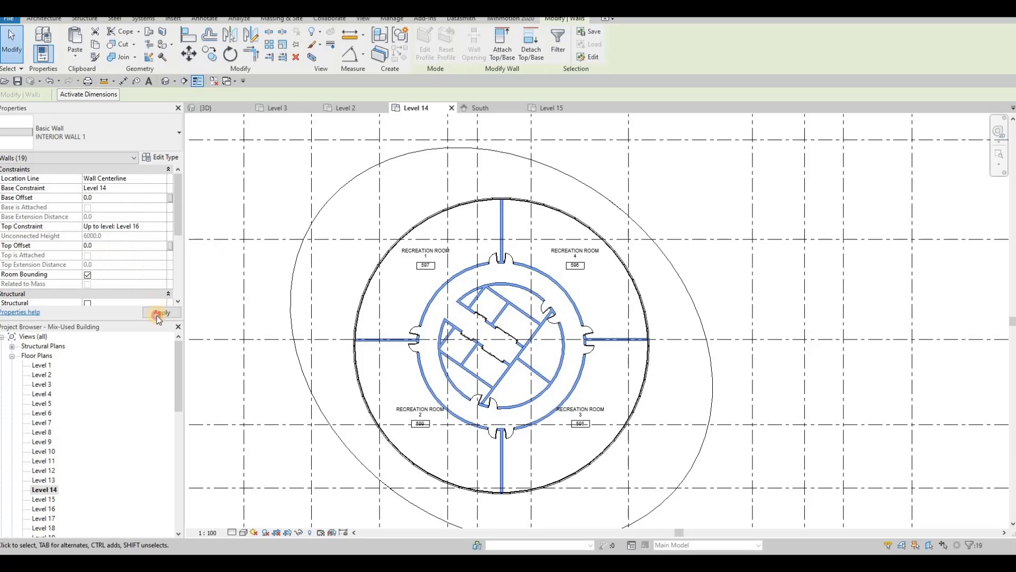
left_click(158, 313)
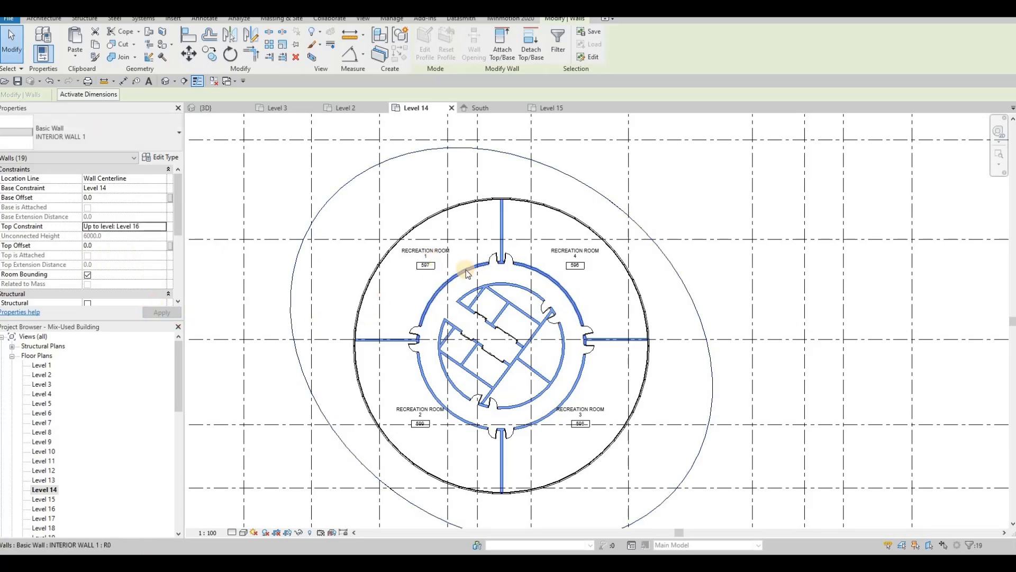
key("Escape")
key("Escape")
key("Escape")
Using Level 14's 750 x 2000mm single-flush passage door, place matching doors on Level 15's corridor ring wall flanking the upper and right-hand partitions
left_click(494, 260)
key("c")
key("s")
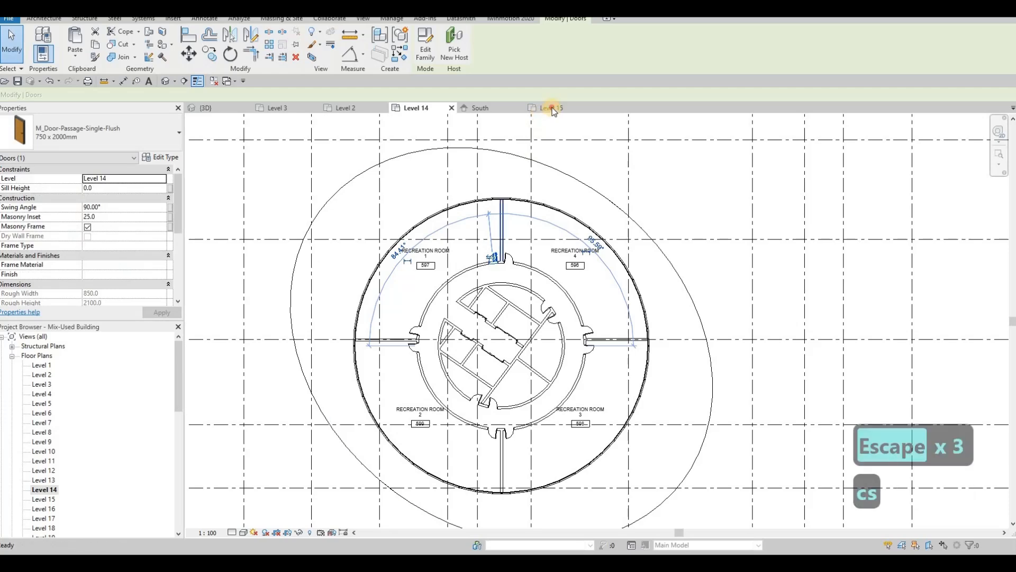
left_click(548, 108)
scroll(545, 234, "up", 4)
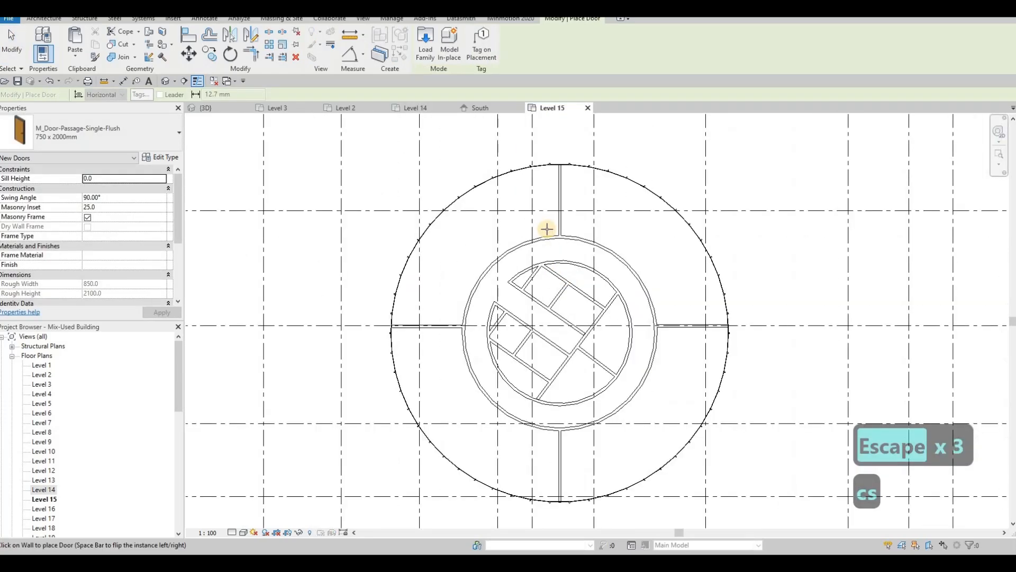
left_click(574, 229)
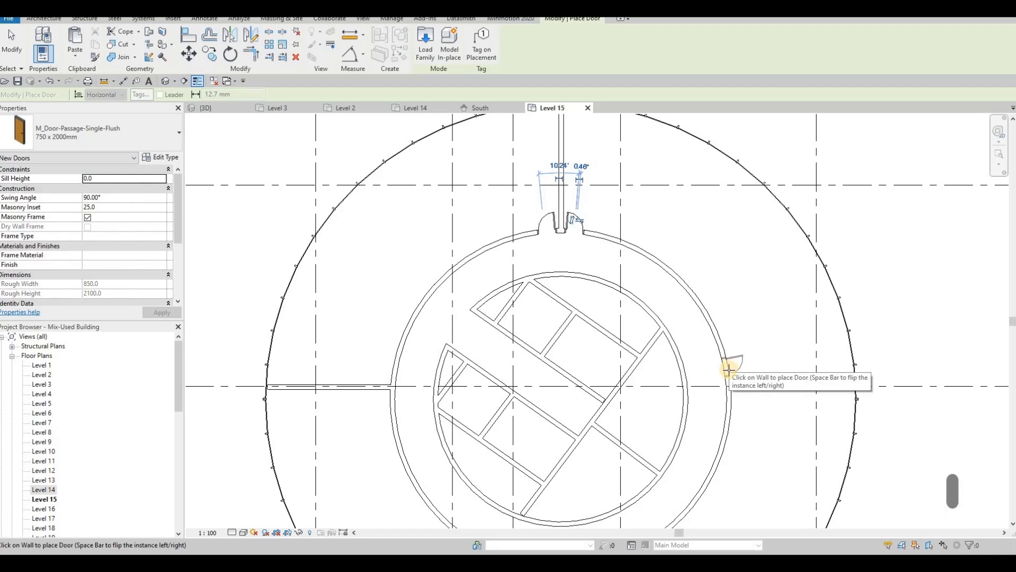
middle_click_drag(714, 329, 687, 277)
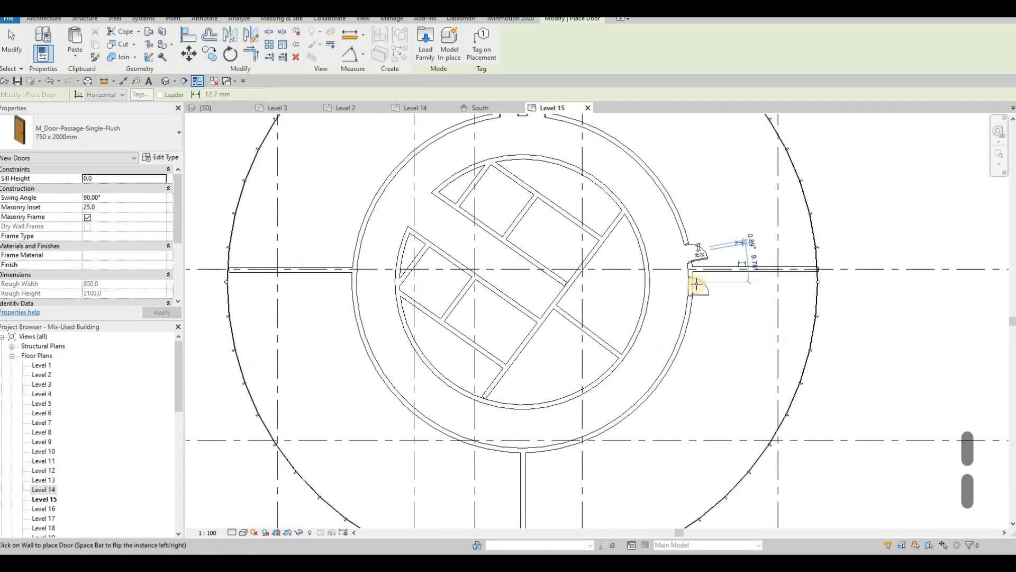
left_click(688, 277)
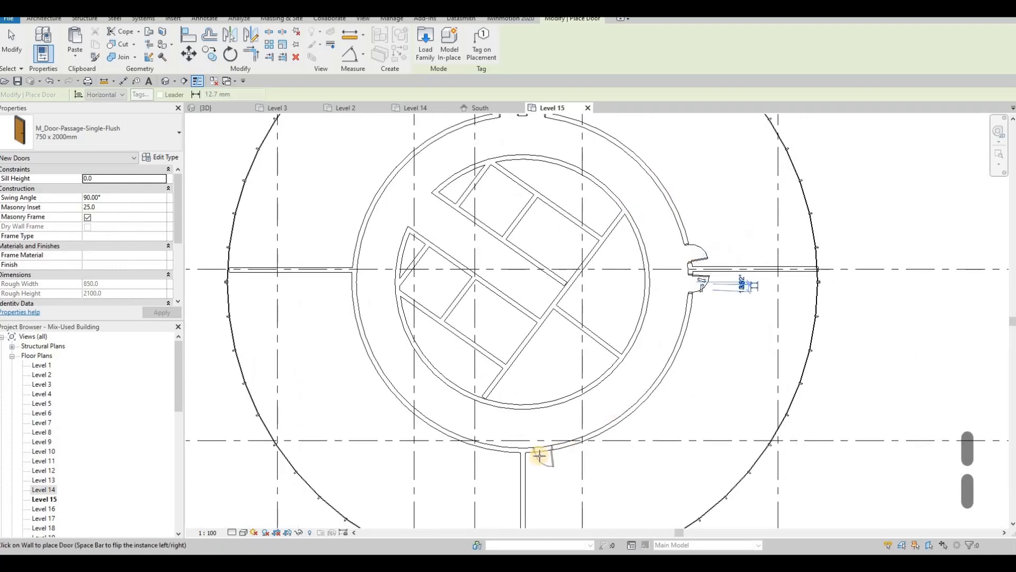
Place single-flush passage doors in the corridor ring wall on both sides of the lower and left-hand partitions
left_click(539, 454)
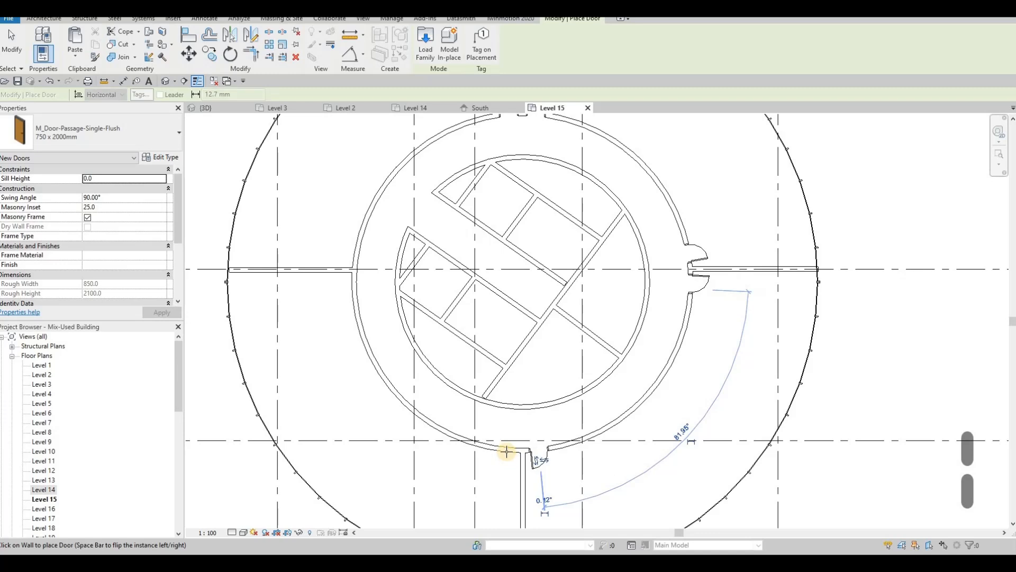
left_click(468, 430)
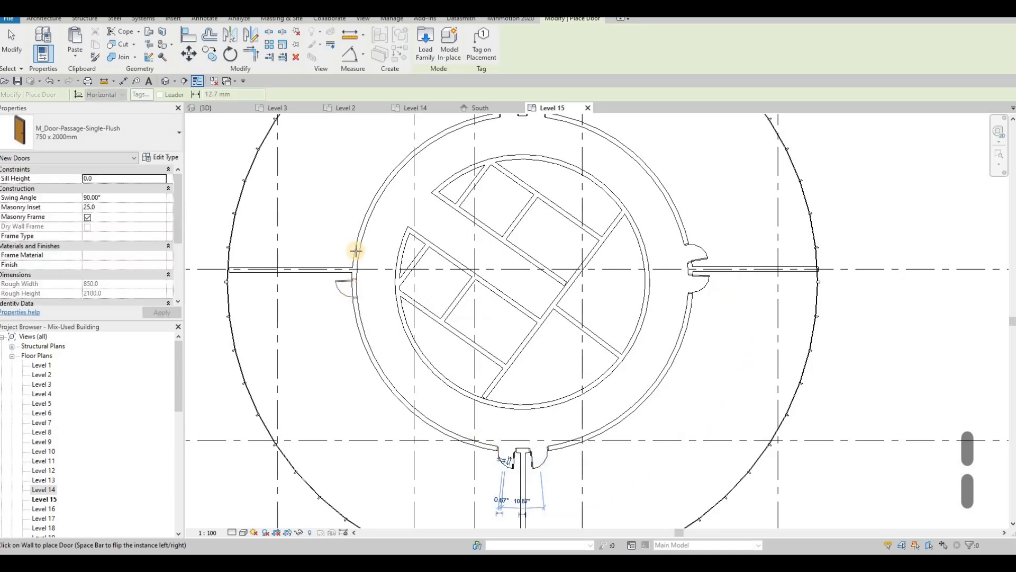
left_click(350, 289)
middle_click_drag(495, 166, 468, 267)
scroll(484, 280, "down", 2)
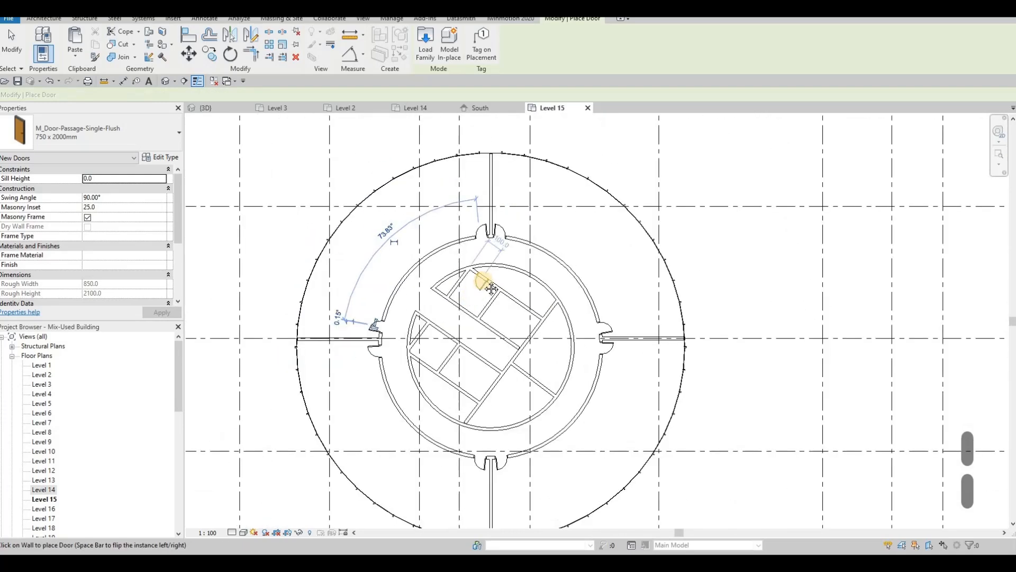
Reuse Level 14's 12000 x 2290 Opening elevator door type to place facing doors in the two smaller lift shafts on Level 15
key("Escape")
left_click(416, 108)
left_click(482, 317)
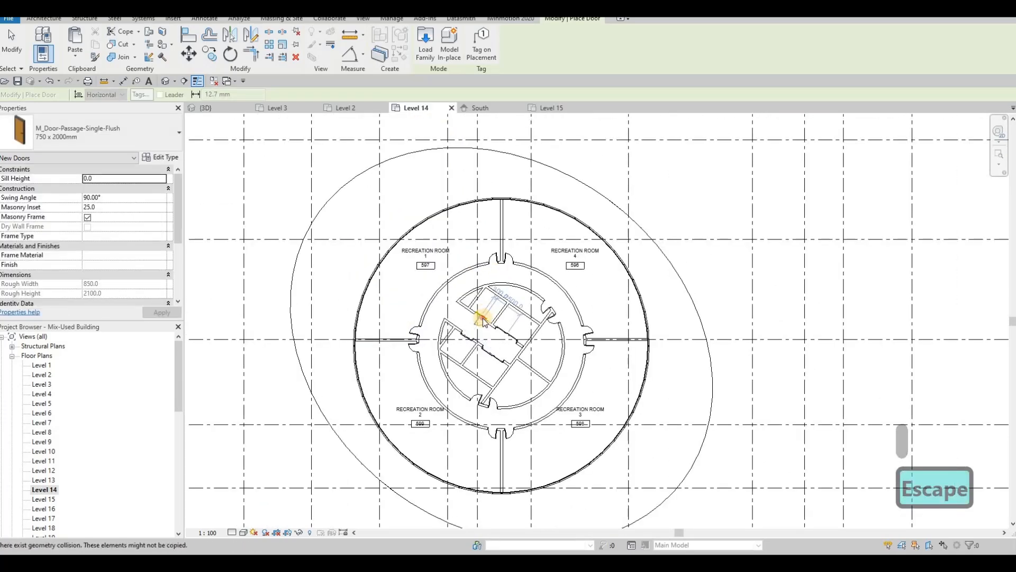
key("Escape")
key("Escape")
left_click(561, 110)
key("c")
key("s")
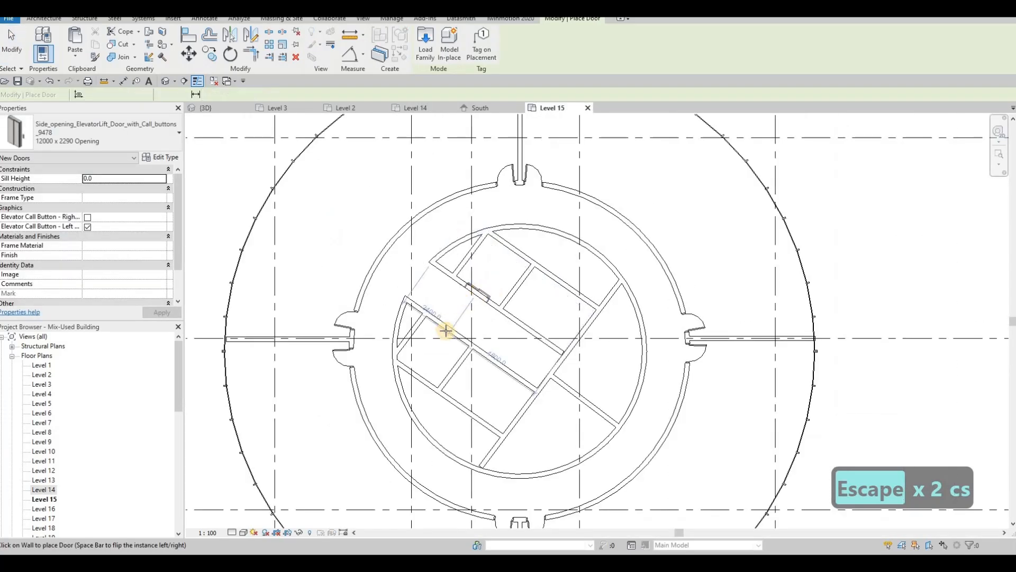
left_click(479, 289)
key("Escape")
key("Escape")
Reuse Level 14's BIGGER elevator door type to place facing doors in the two larger lift shafts on Level 15
left_click(416, 108)
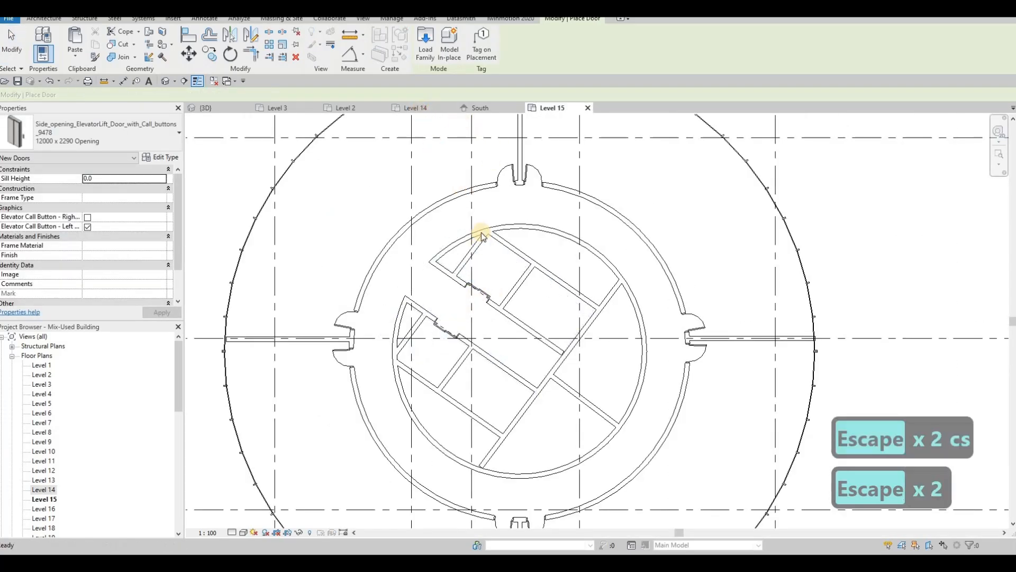
left_click(513, 327)
key("c")
key("s")
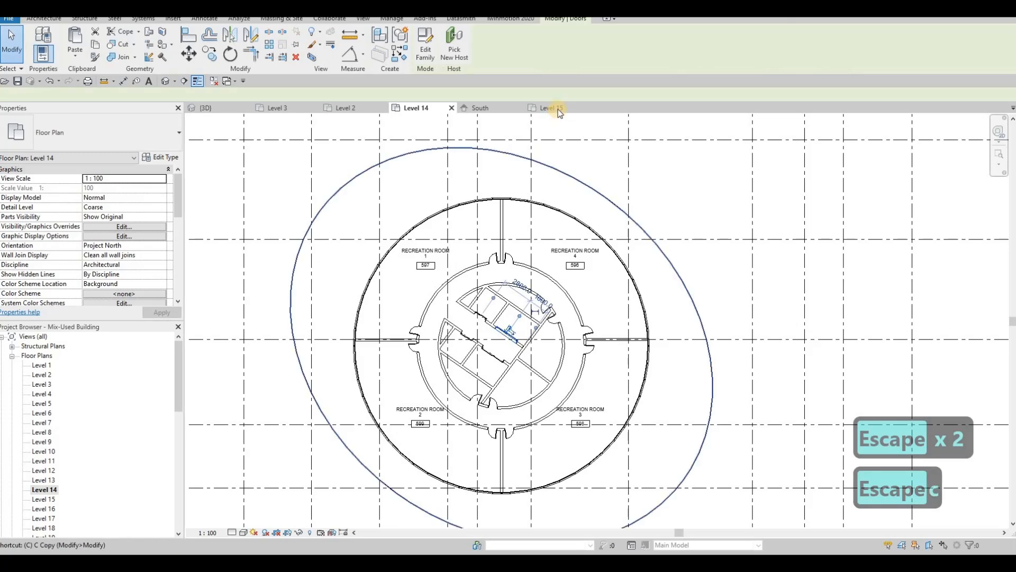
left_click(558, 109)
scroll(529, 338, "up", 2)
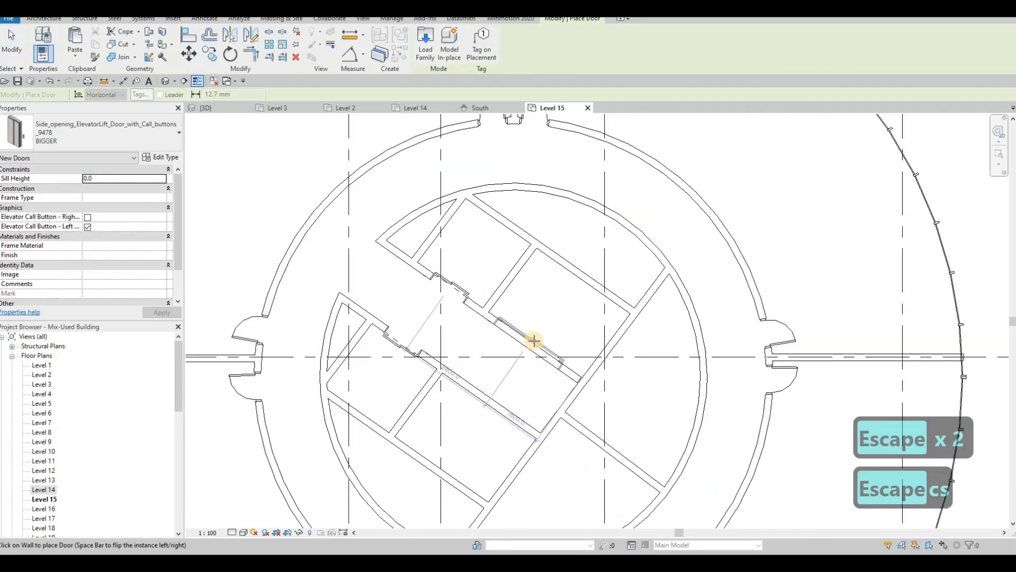
left_click(527, 350)
left_click(484, 399)
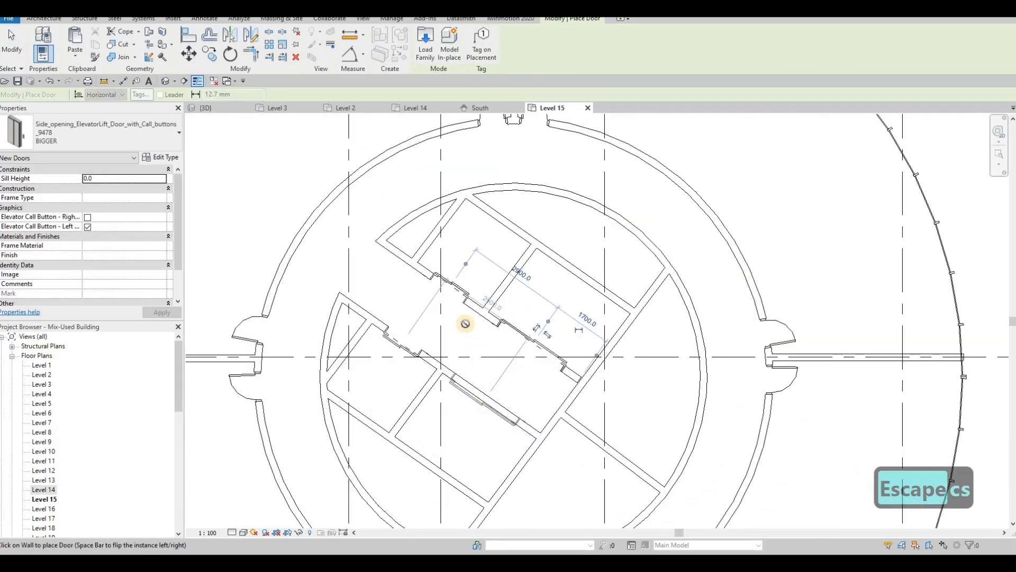
scroll(444, 324, "down", 1)
middle_click_drag(458, 308, 471, 351)
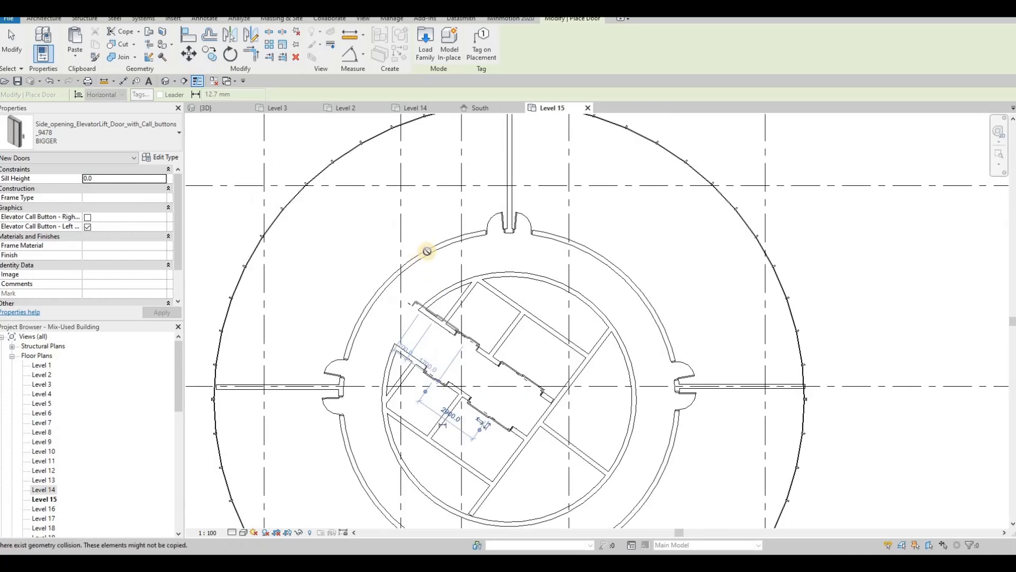
scroll(428, 259, "down", 1)
key("Escape")
key("Escape")
Place tagged rooms in all four quadrants between the corridor ring and the outer wall on Level 15
left_click(419, 108)
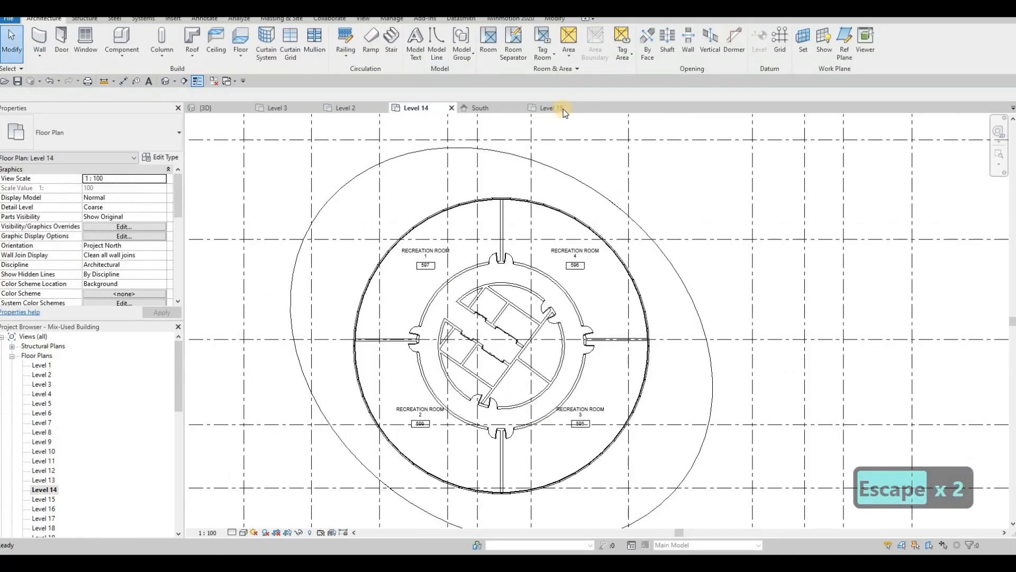
left_click(489, 47)
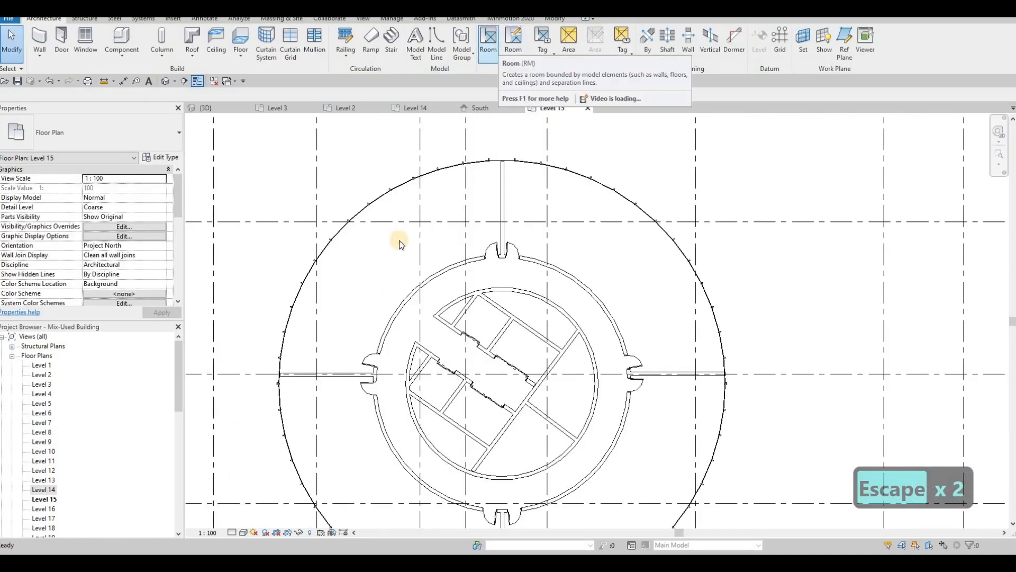
left_click(627, 280)
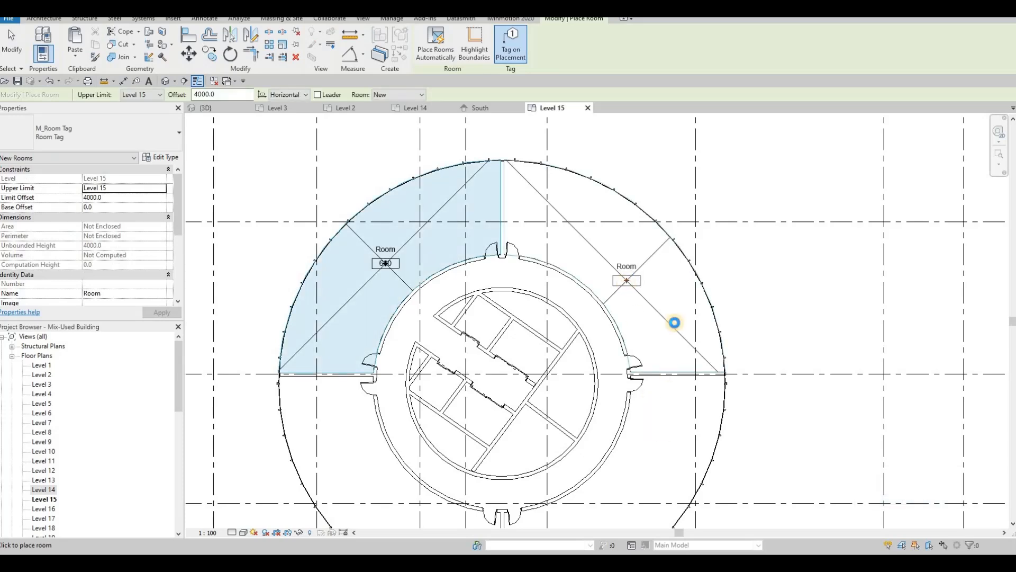
middle_click_drag(641, 480, 659, 342)
left_click(656, 349)
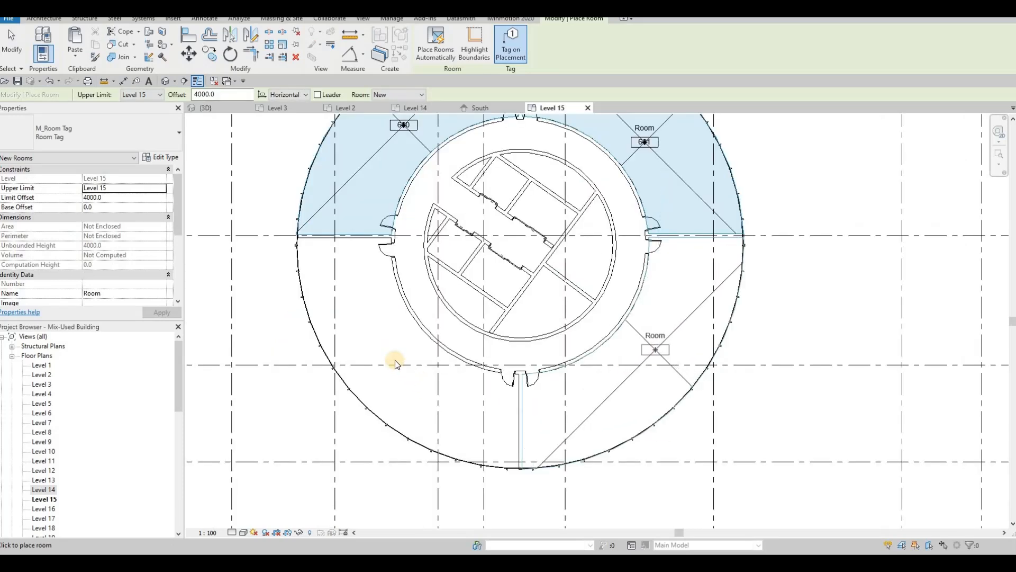
key("Escape")
key("Escape")
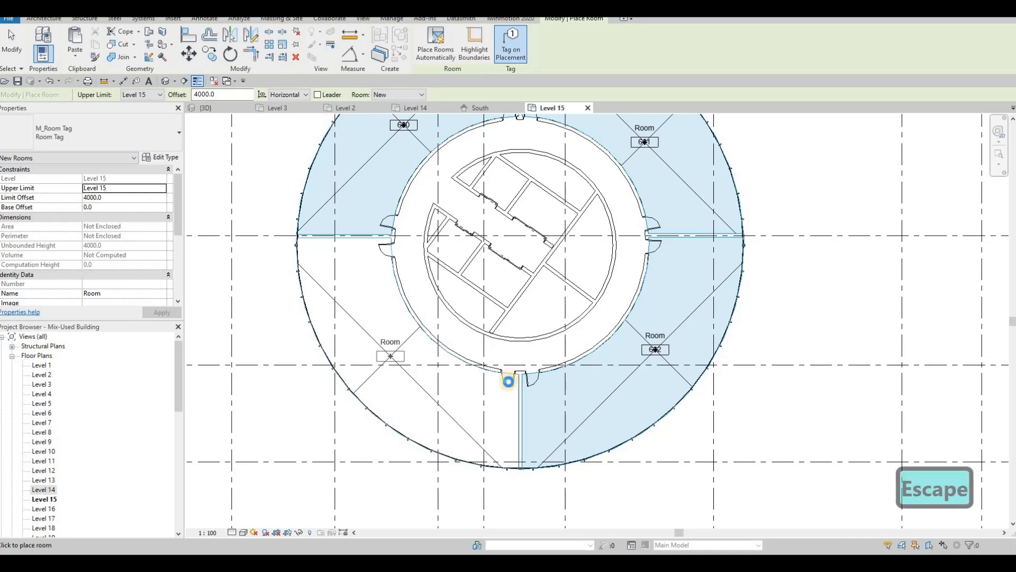
Place single-flush passage doors in the circular core wall at the diagonal wall's lower end and on both sides of its upper end, matching Level 14
left_click(508, 381)
key("c")
key("s")
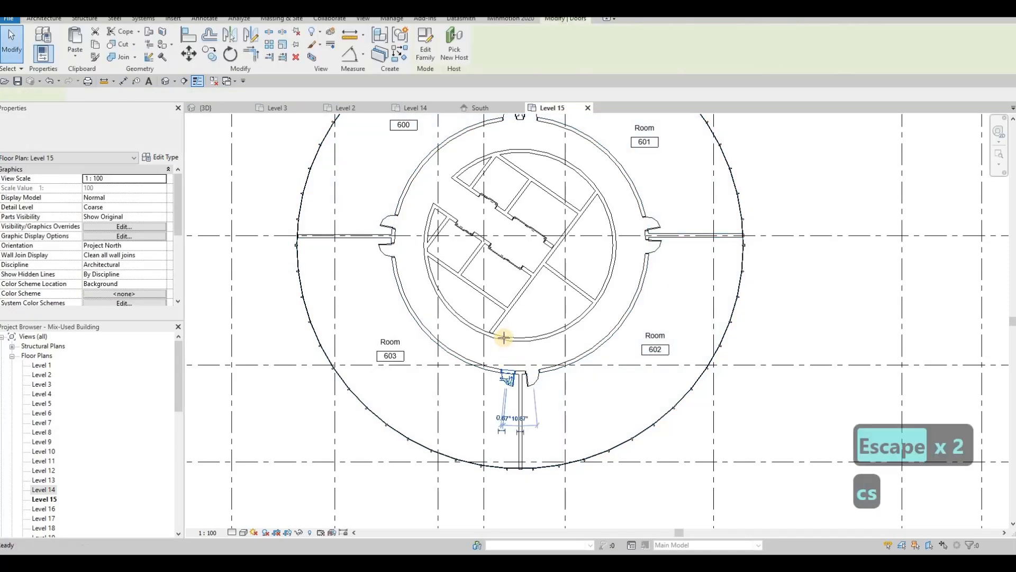
left_click(505, 338)
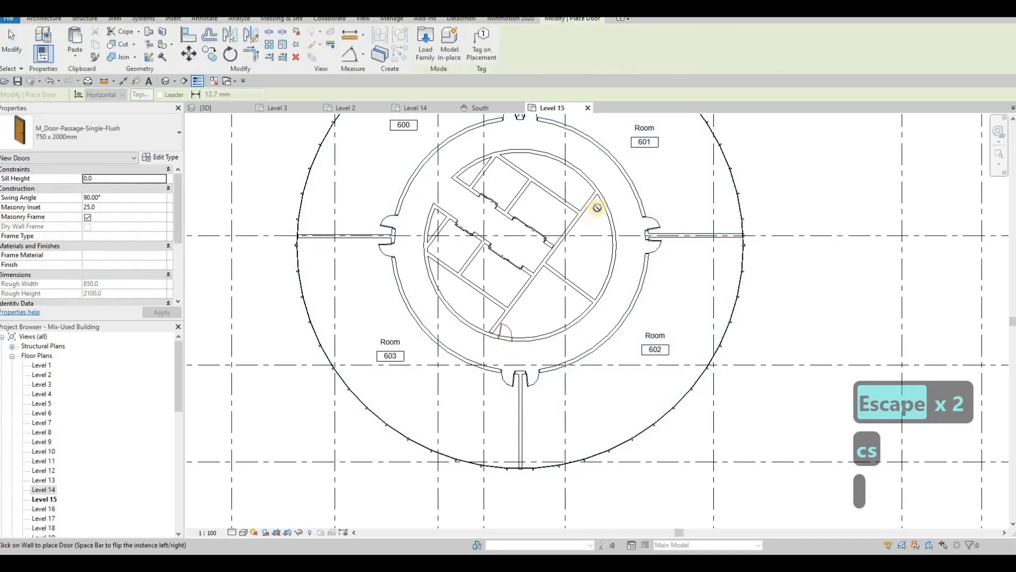
left_click(603, 205)
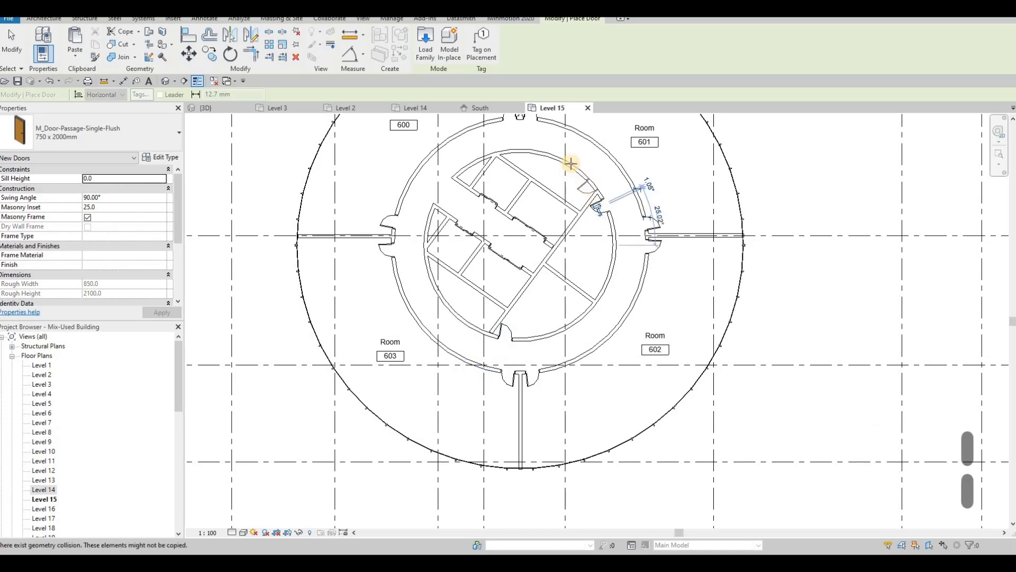
left_click(422, 108)
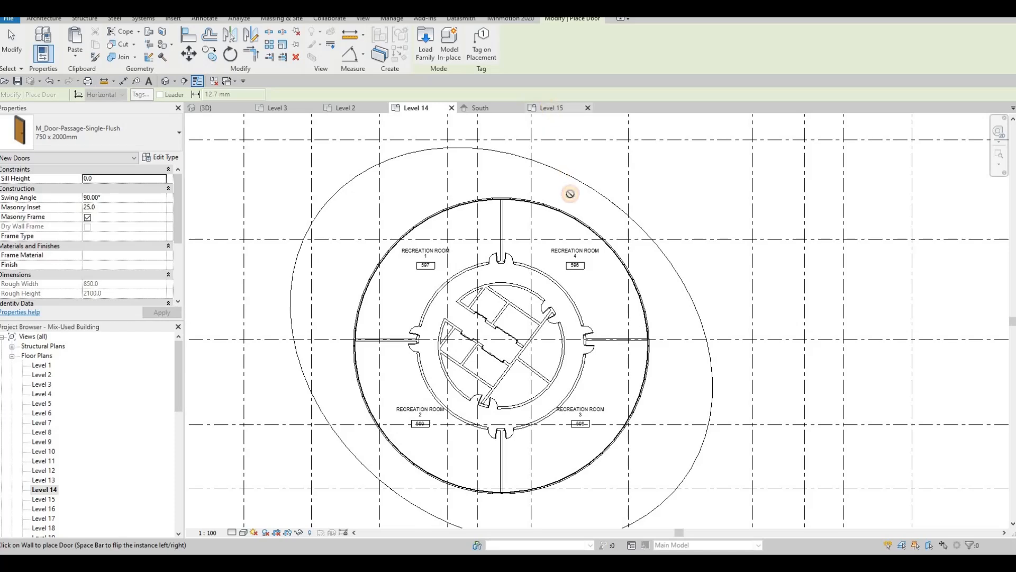
key("ctrl+Tab")
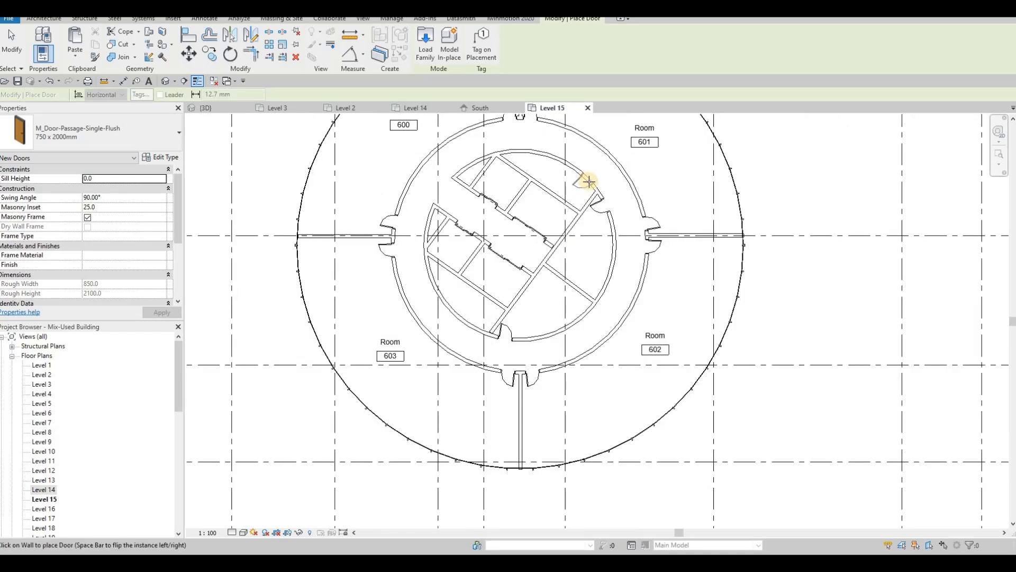
key("Escape")
key("Escape")
scroll(528, 278, "down", 2)
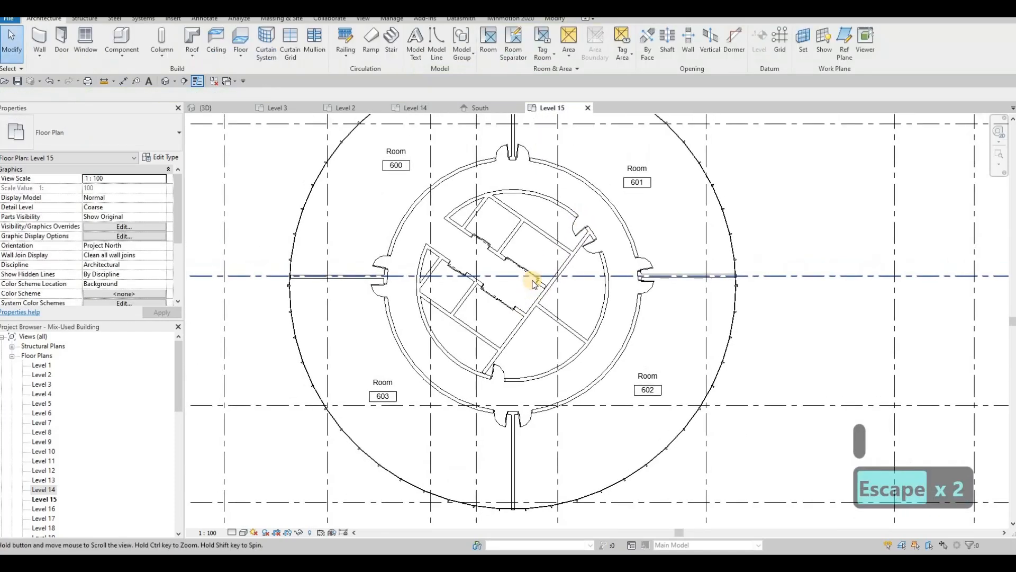
key("Escape")
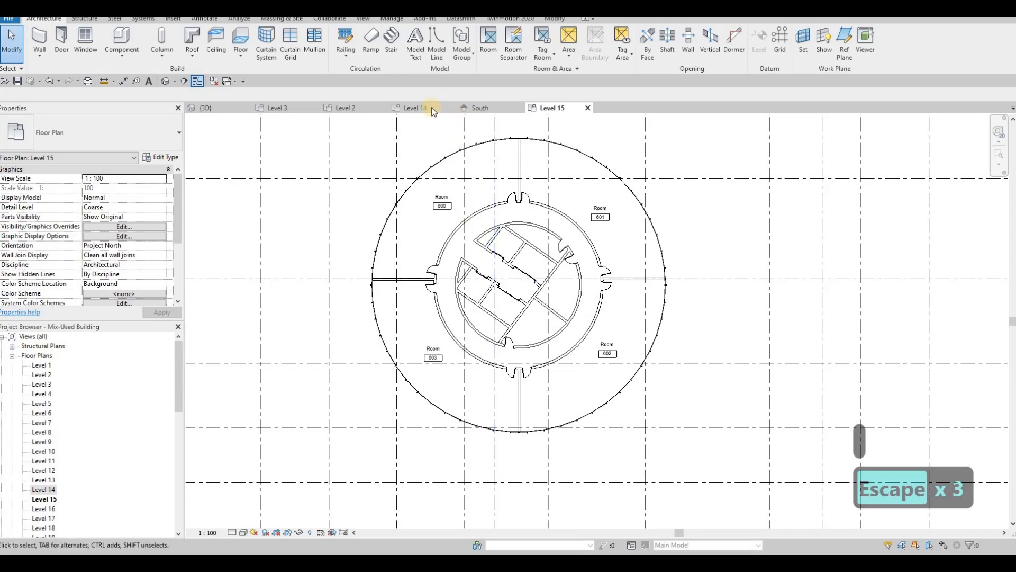
key("Escape")
Copy the RECREATION ROOM 1 name from Level 14 and name Level 15's upper-left room RECREATION ROOM 5
key("ctrl+Tab")
left_click(423, 256)
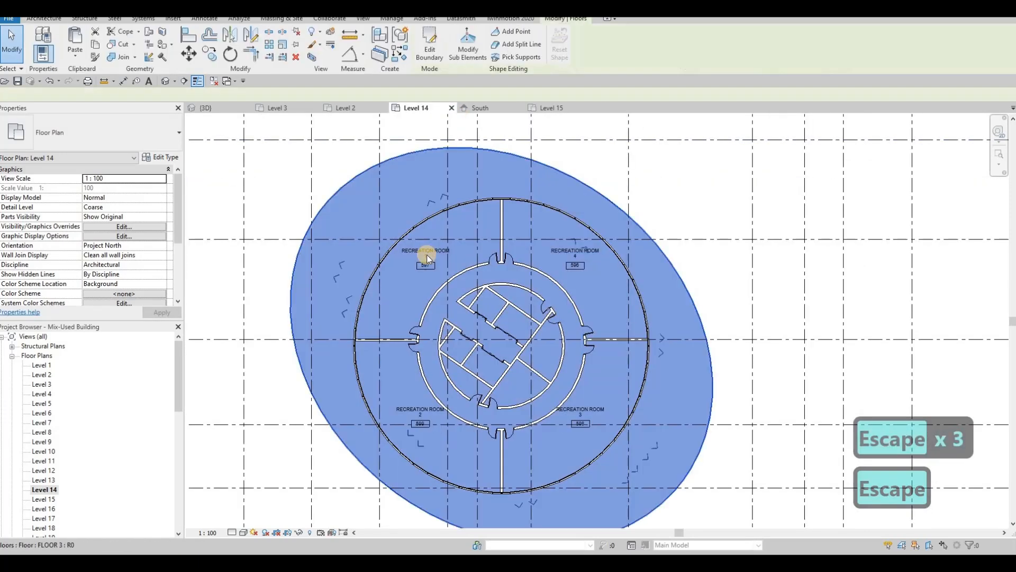
key("Escape")
left_click(431, 253)
left_click(431, 252)
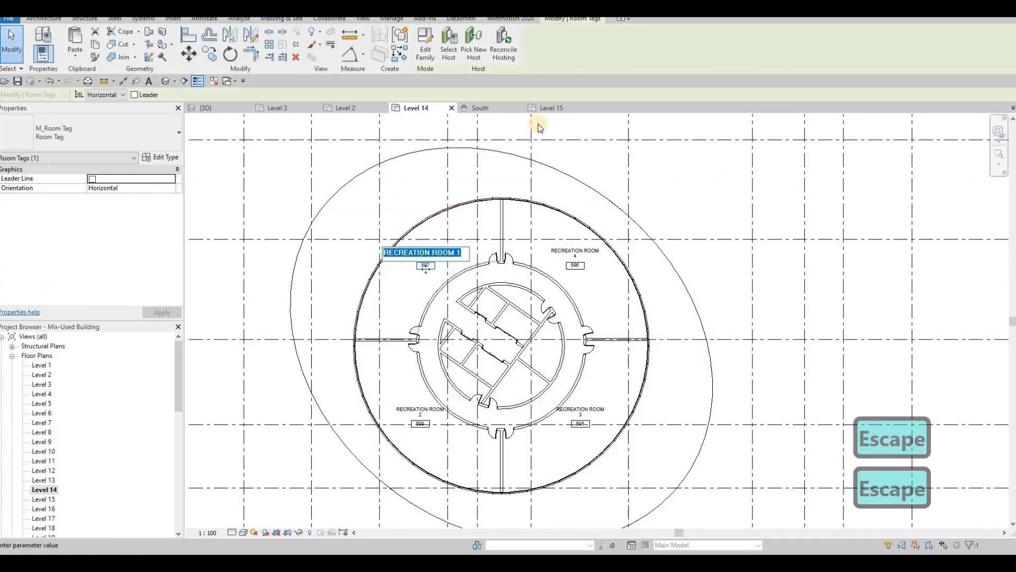
key("ctrl+c")
key("Escape")
left_click(548, 108)
left_click(442, 196)
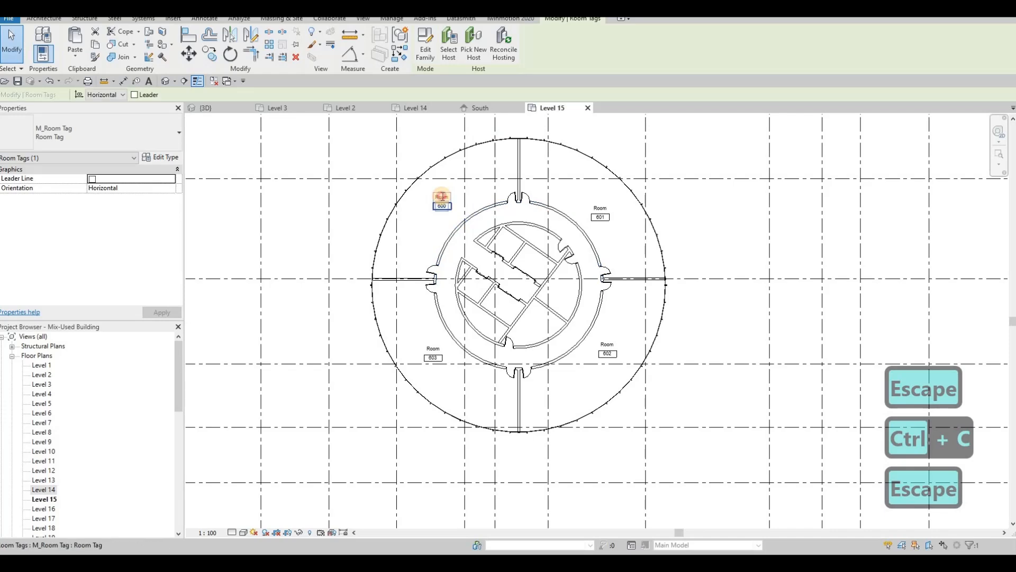
key("ctrl+v")
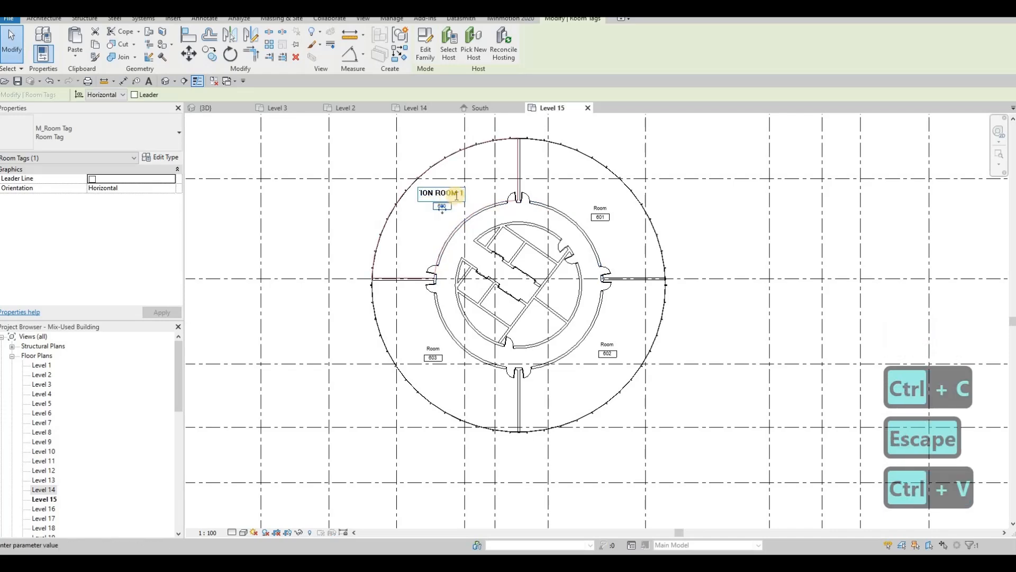
key("BackSpace")
type("5")
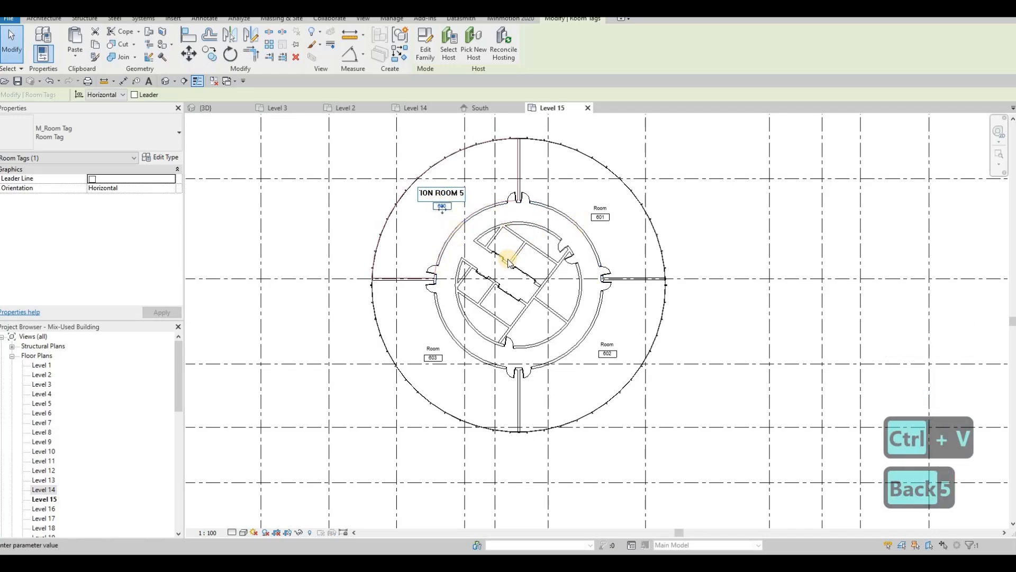
Name Level 15's lower-left quadrant room RECREATION ROOM 6
left_click(442, 354)
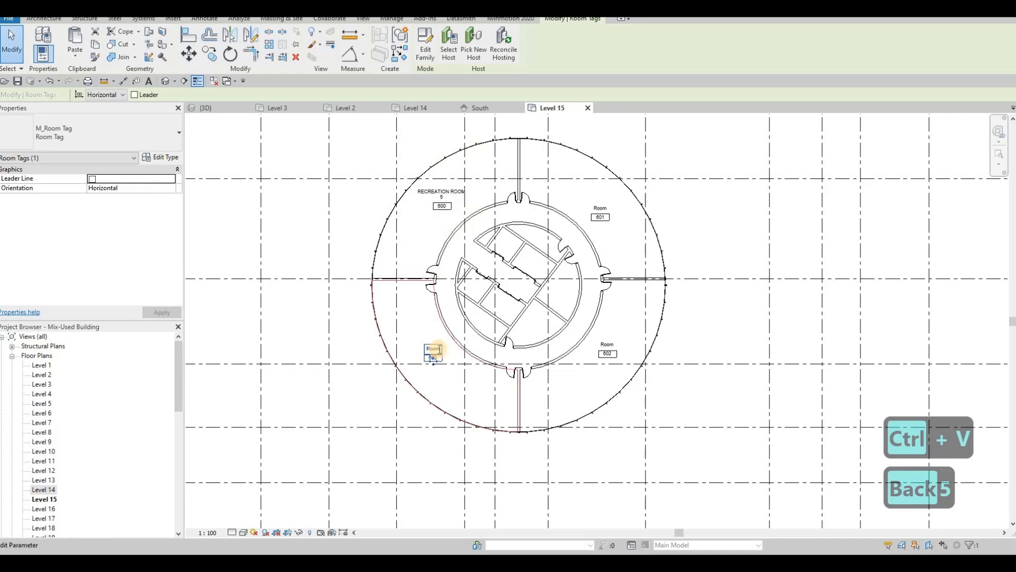
left_click(439, 349)
key("ctrl+v")
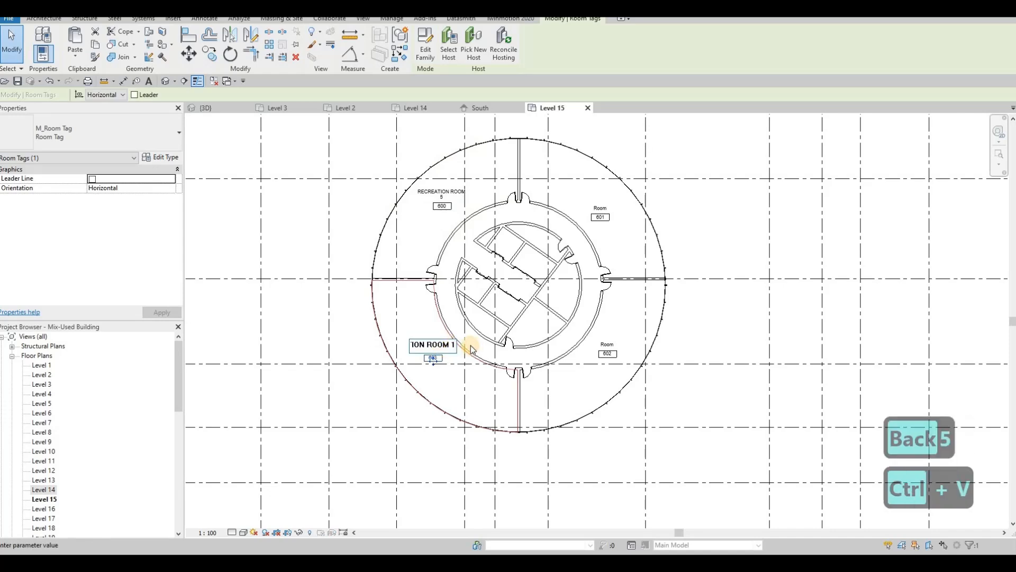
key("BackSpace")
type("6")
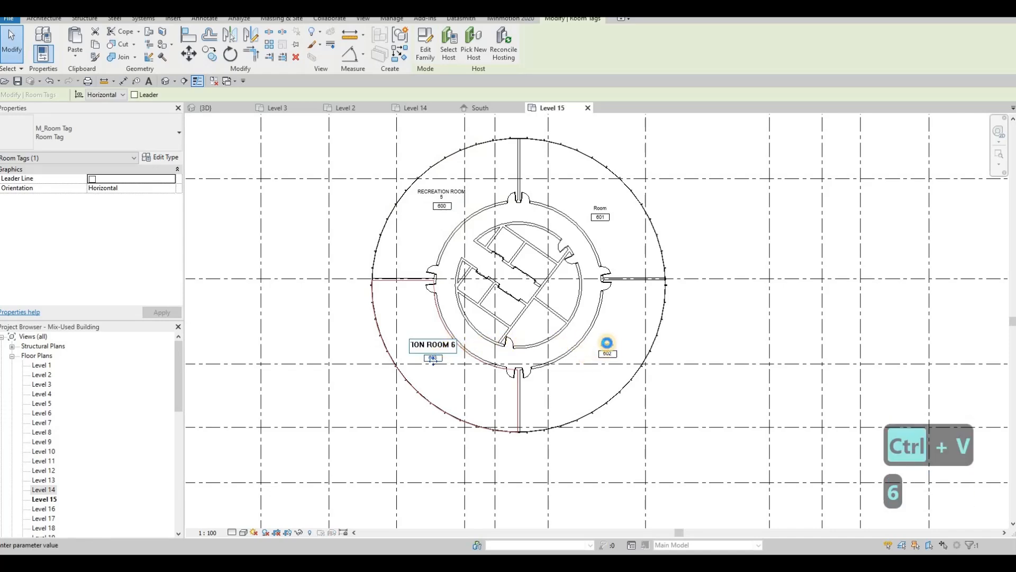
Name Level 15's lower-right quadrant room RECREATION ROOM 7, reusing the copied room name
left_click(609, 347)
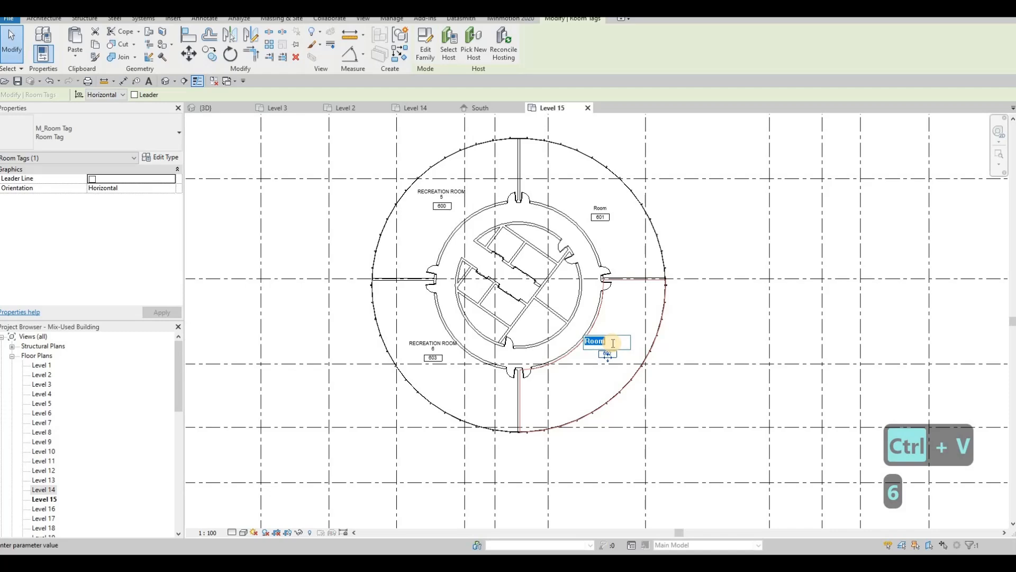
key("ctrl+v")
key("BackSpace")
type("7")
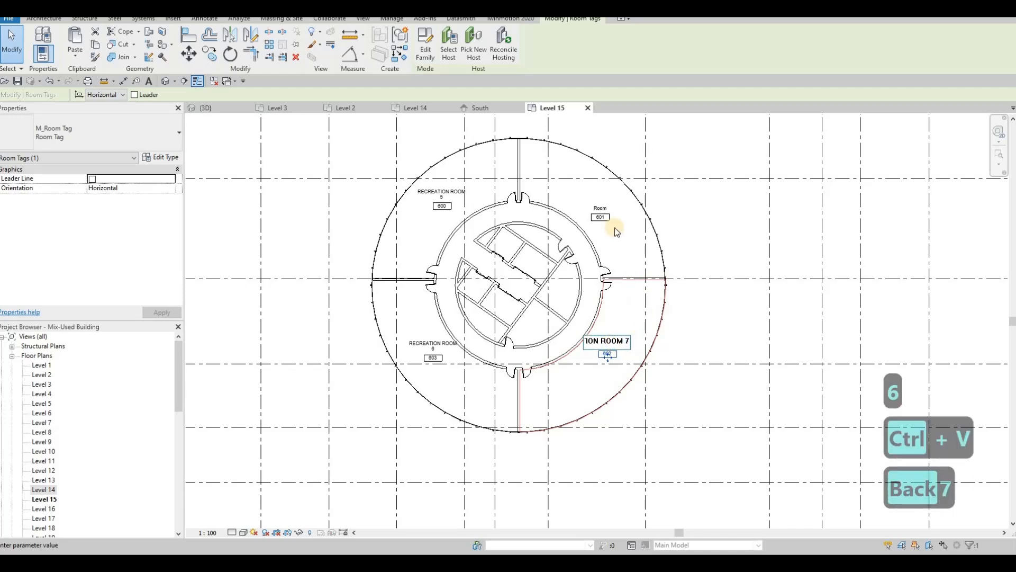
Name Level 15's upper-right quadrant room RECREATION ROOM 8, reusing the copied room name
left_click(600, 208)
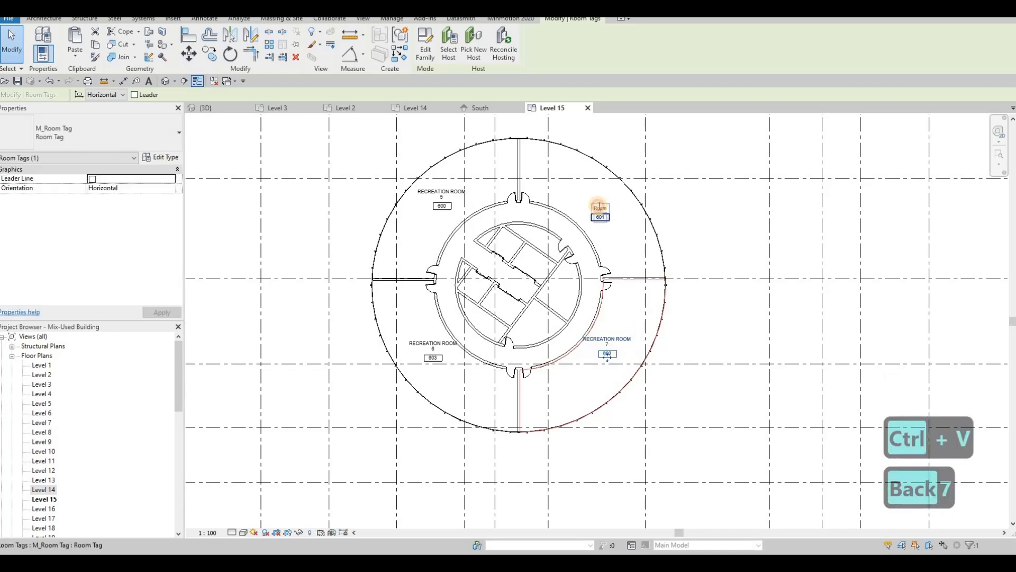
left_click(604, 206)
key("ctrl+v")
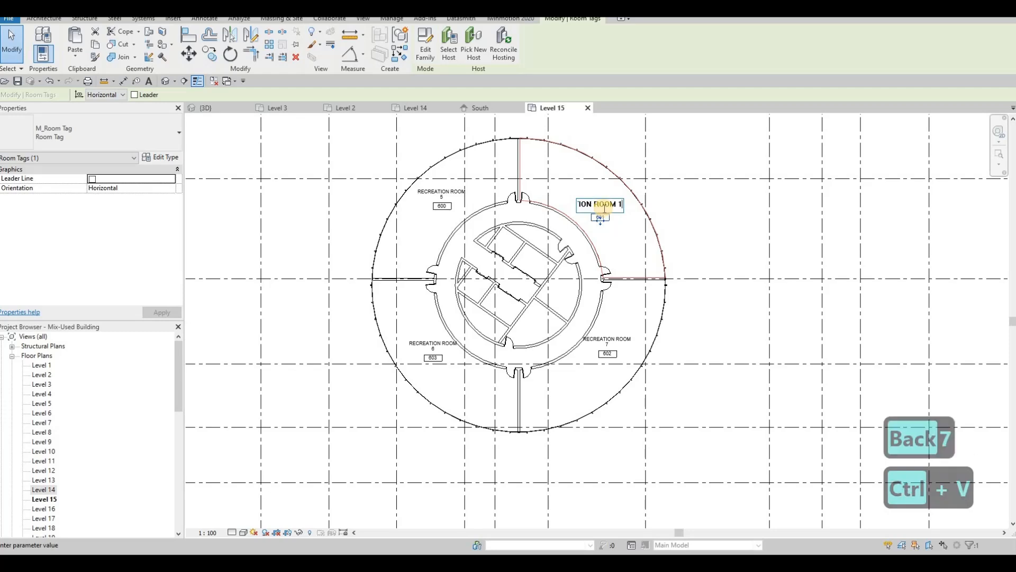
key("BackSpace")
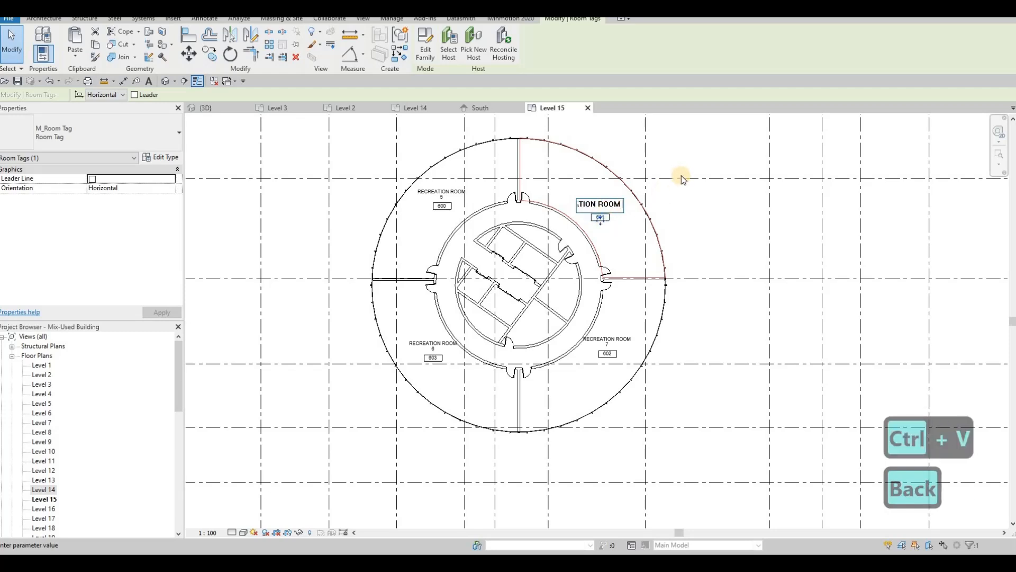
type("8")
key("Escape")
key("Escape")
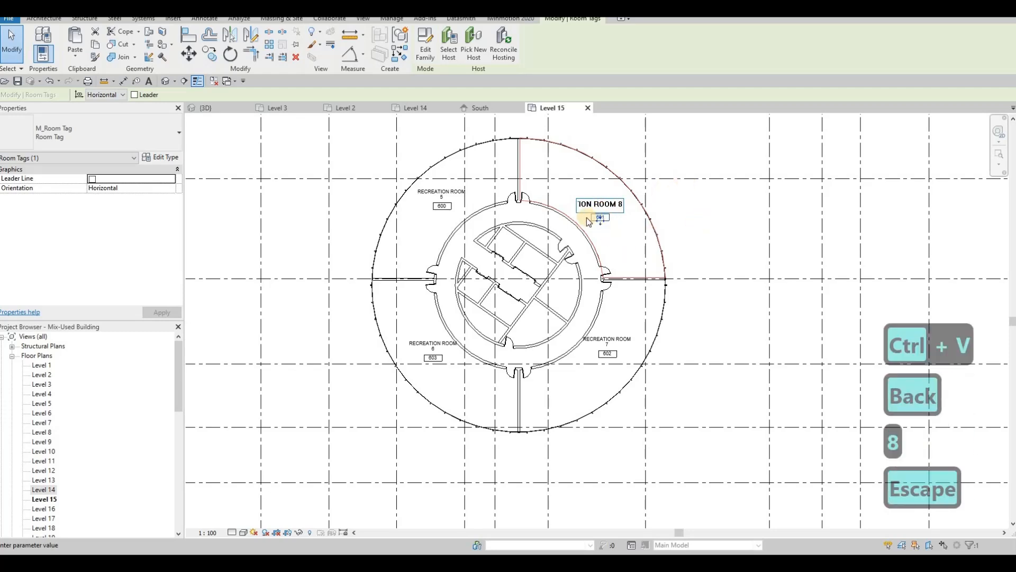
key("Escape")
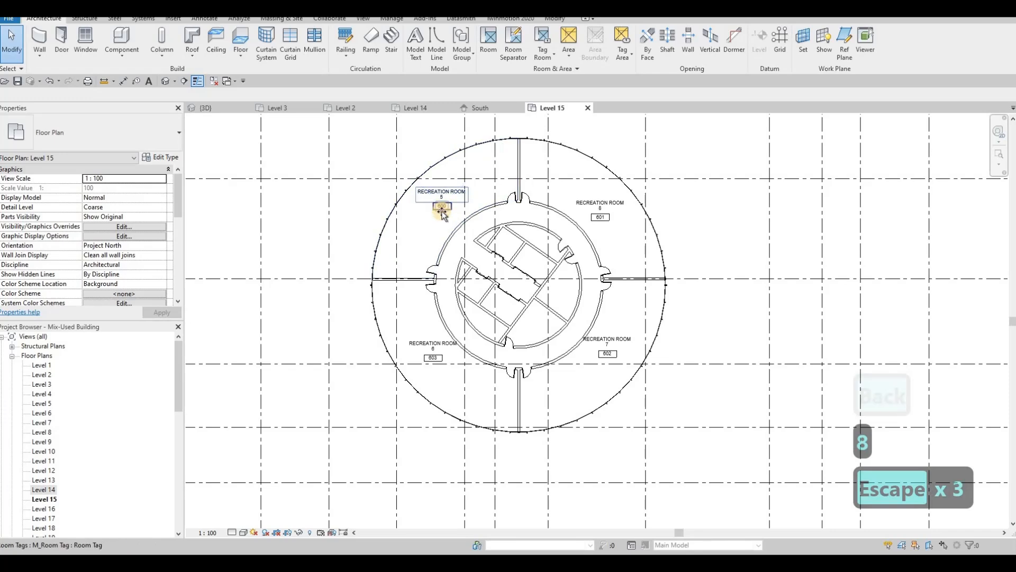
Move the Recreation Room 5 and 6 tags slightly down and the Recreation Room 7 tag slightly outward, clear of the corridor wall
left_click(442, 207)
key("Escape")
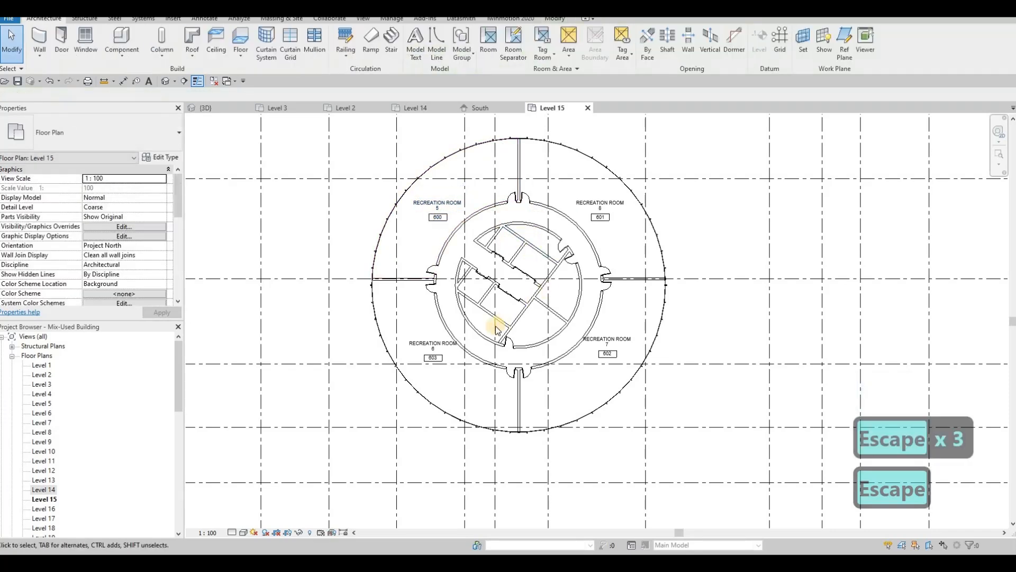
scroll(467, 317, "down", 2)
key("Escape")
scroll(466, 318, "up", 2)
left_click(465, 318)
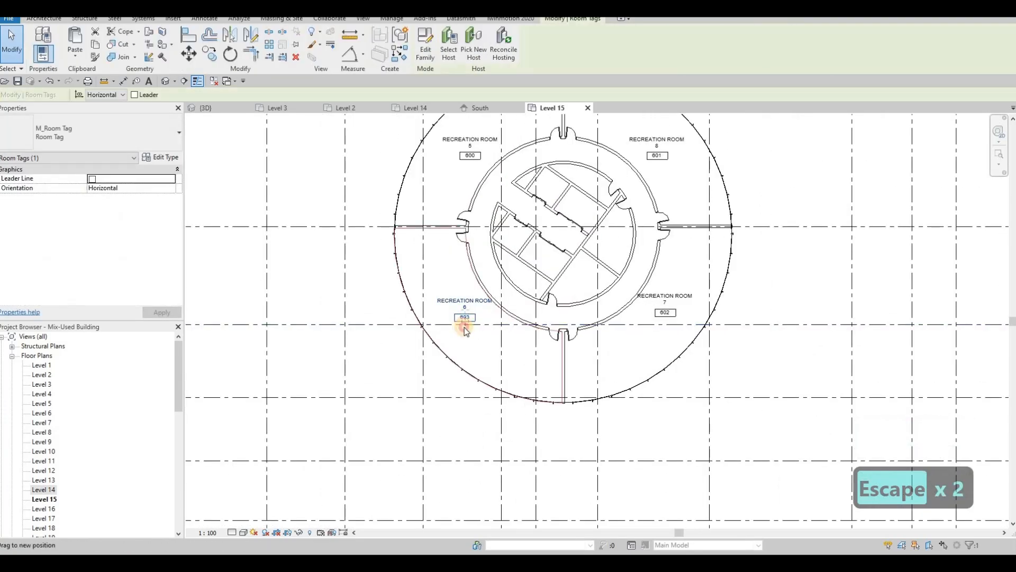
key("Escape")
left_click(667, 315)
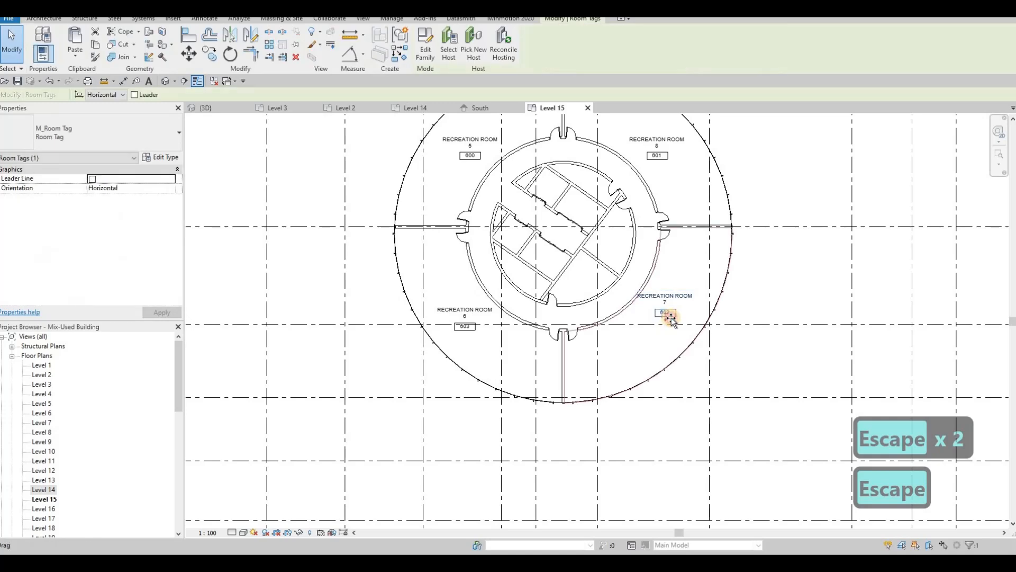
key("Escape")
key("Escape")
scroll(592, 304, "down", 2)
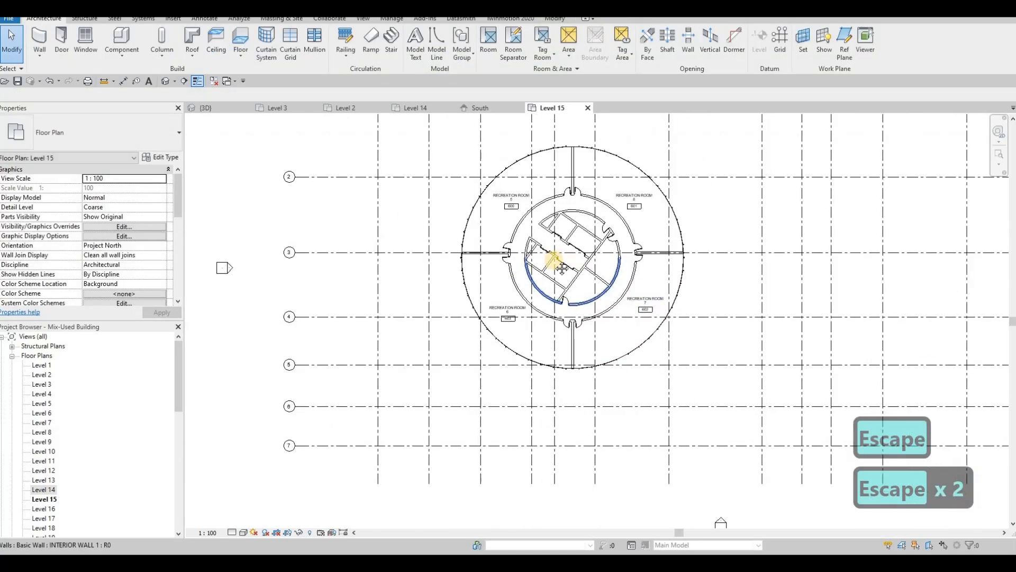
Examine the recessed glazed storeys between the two tower sections in the 3D view
middle_click_drag(591, 217, 563, 224)
scroll(562, 224, "up", 1)
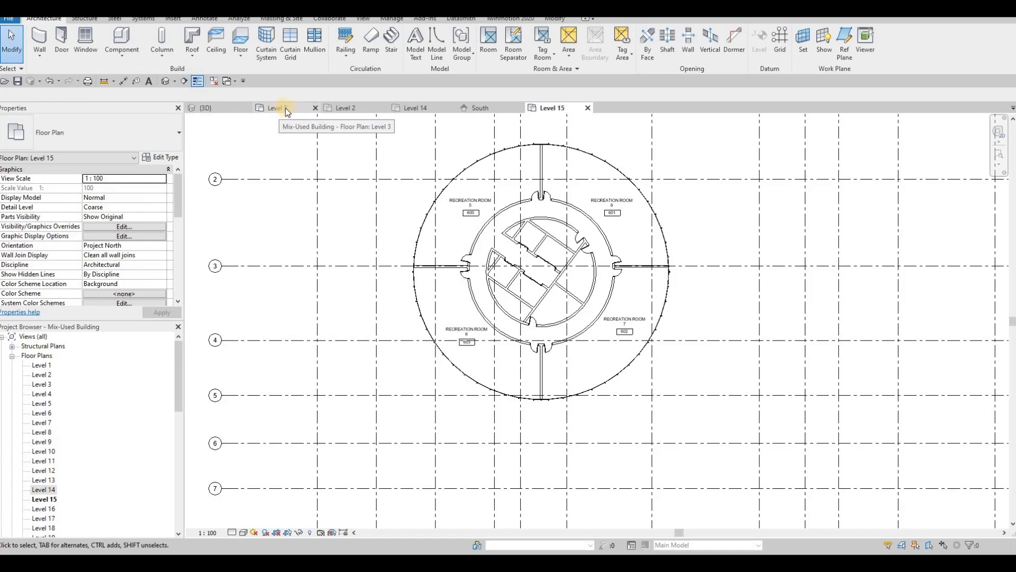
left_click(232, 111)
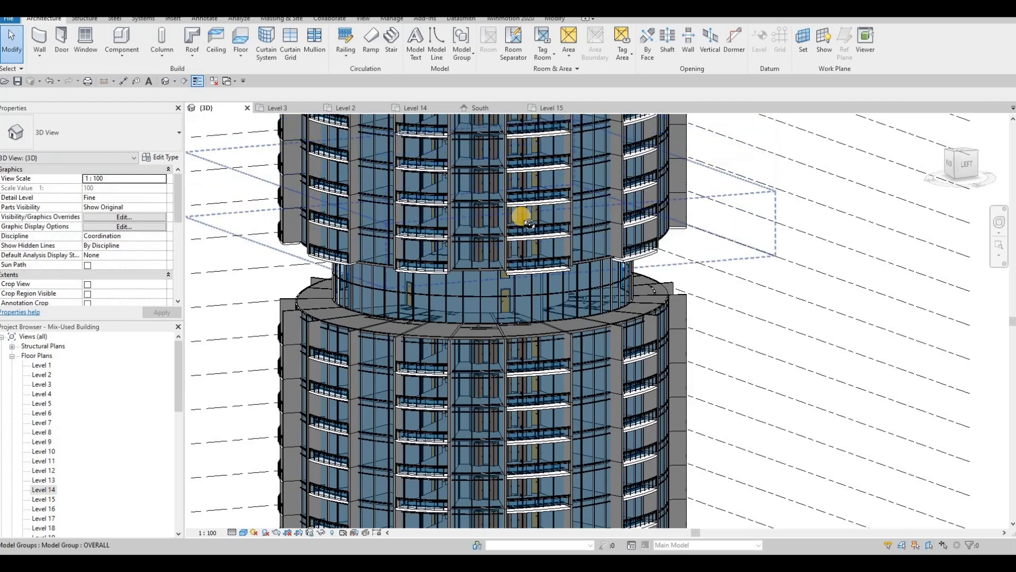
left_click_drag(522, 216, 471, 276)
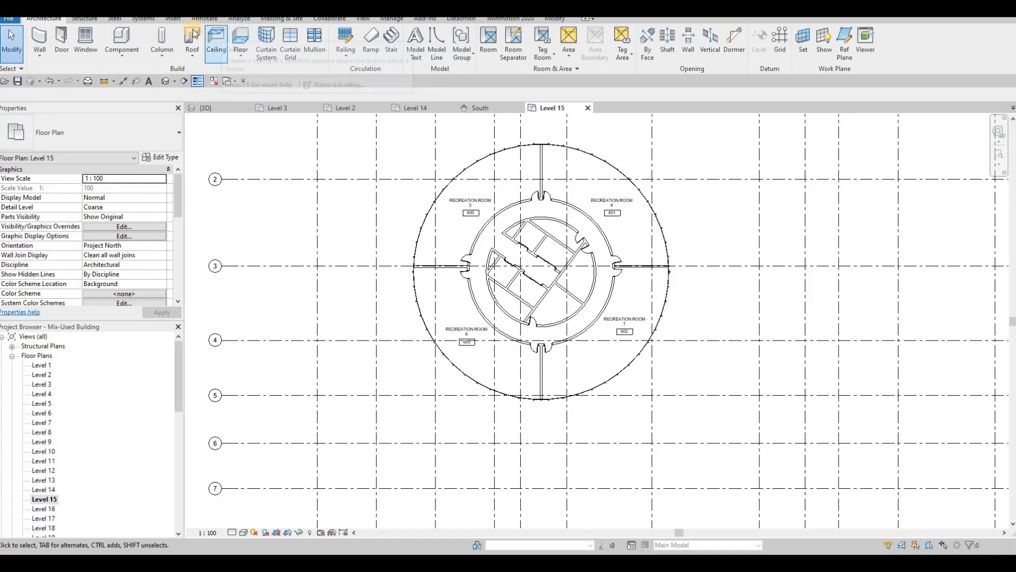
left_click(241, 39)
key("Escape")
key("Escape")
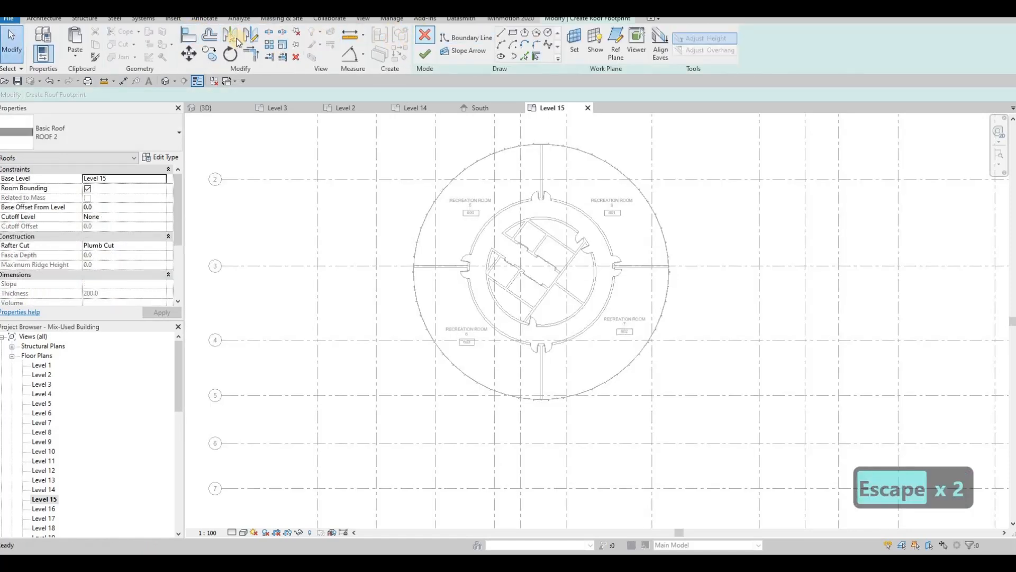
left_click(425, 35)
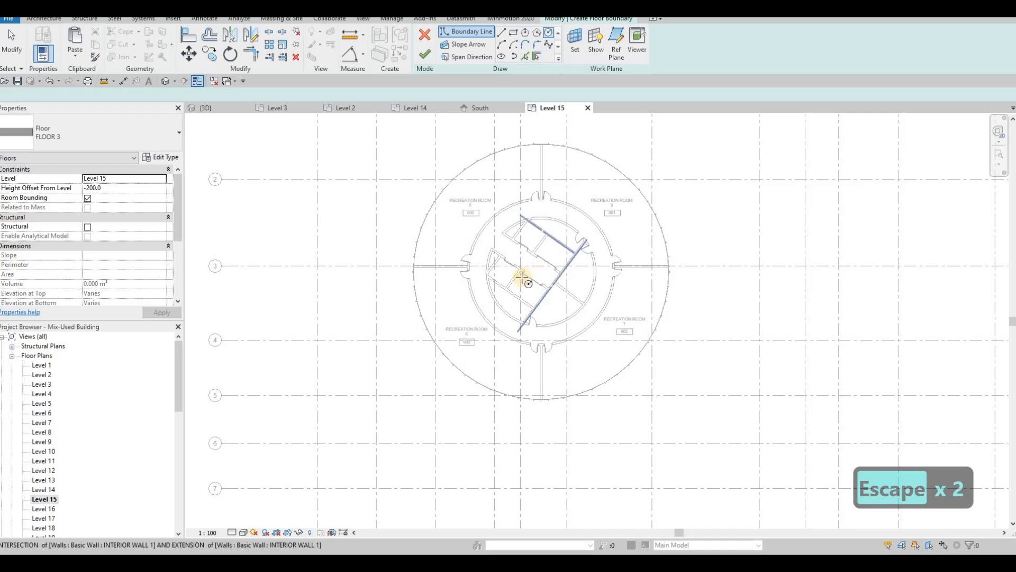
Sketch a circular FLOOR 3 boundary on Level 15, centred on the building core with a 12990 mm radius
scroll(525, 277, "up", 3)
left_click(613, 284)
scroll(699, 275, "down", 3)
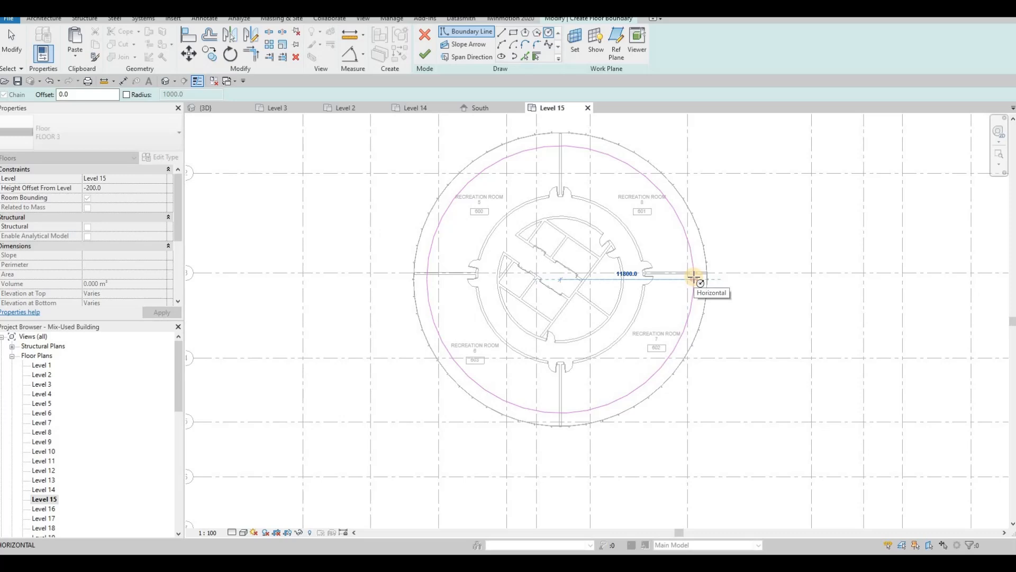
type("12")
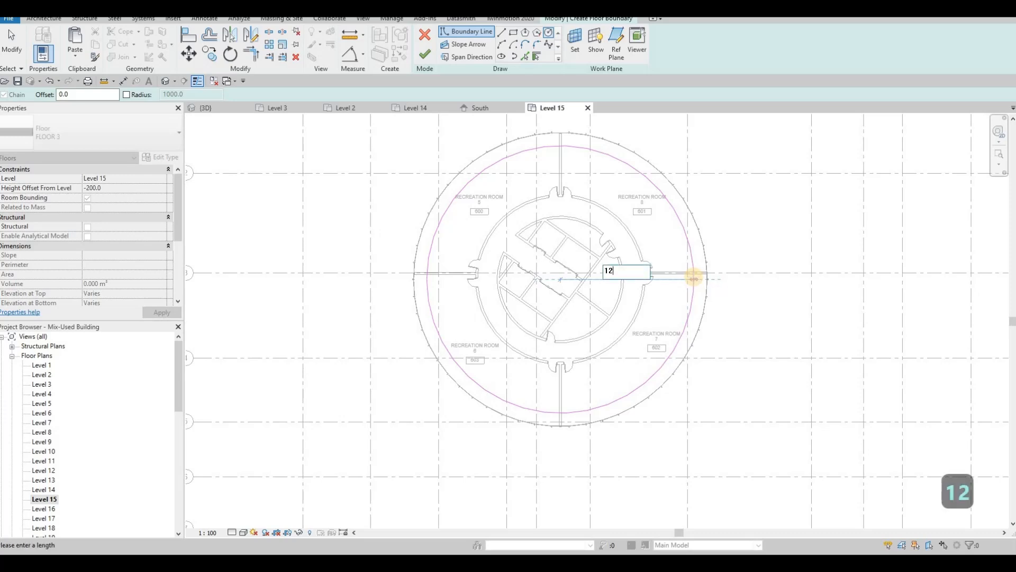
type("990")
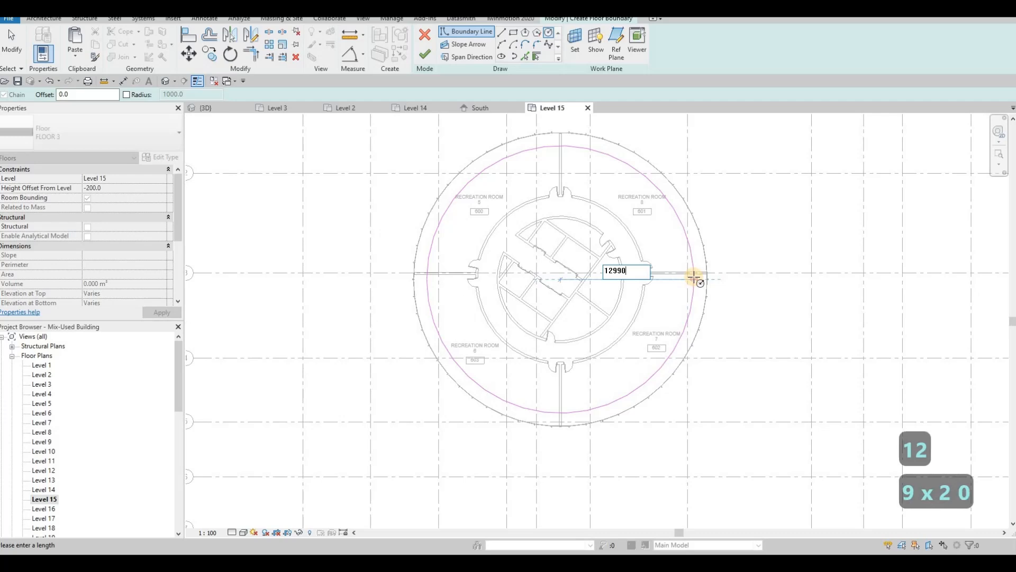
key("Return")
scroll(612, 218, "up", 1)
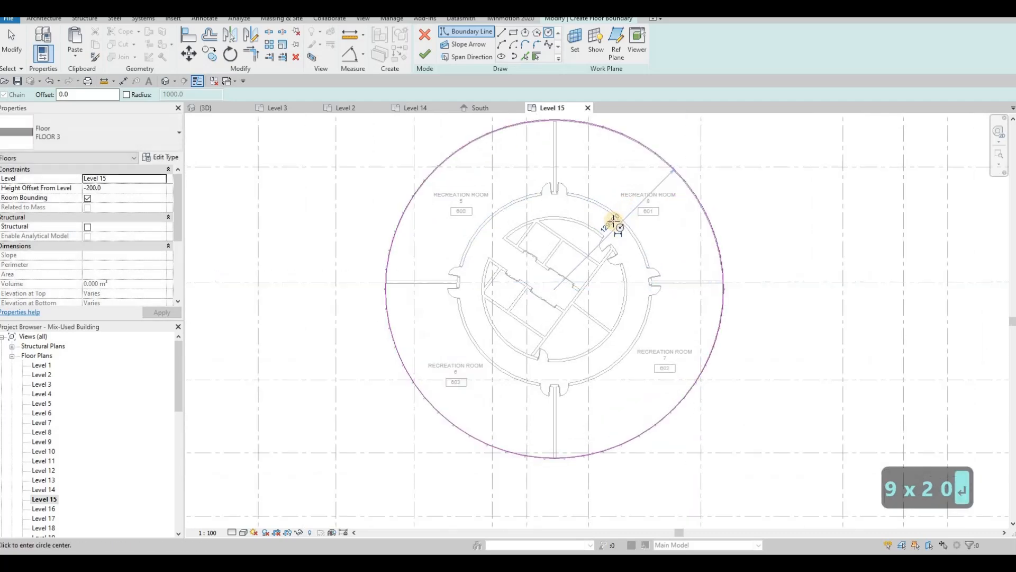
Set the circular floor boundary's radius to 12980 mm
left_click(603, 223)
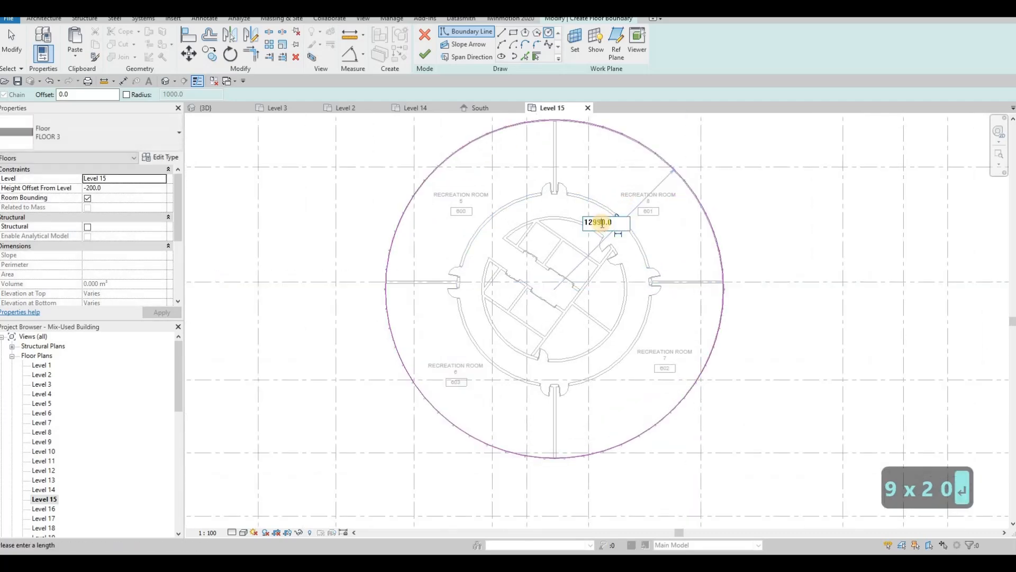
key("BackSpace")
type("8")
key("Return")
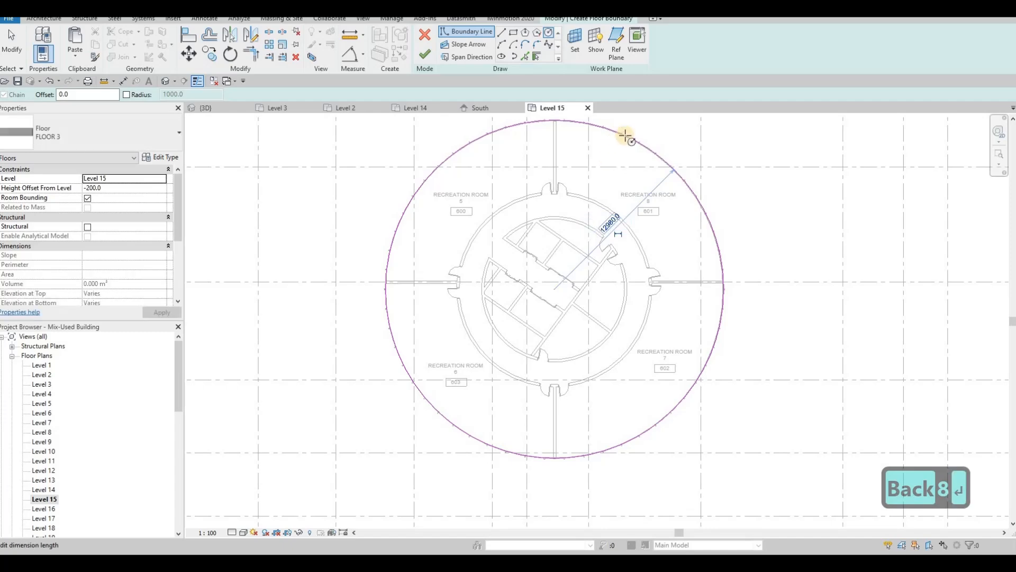
Set the floor boundary circle's radius to 12950 mm and finish the Level 15 floor
scroll(674, 141, "up", 2)
scroll(641, 266, "up", 2)
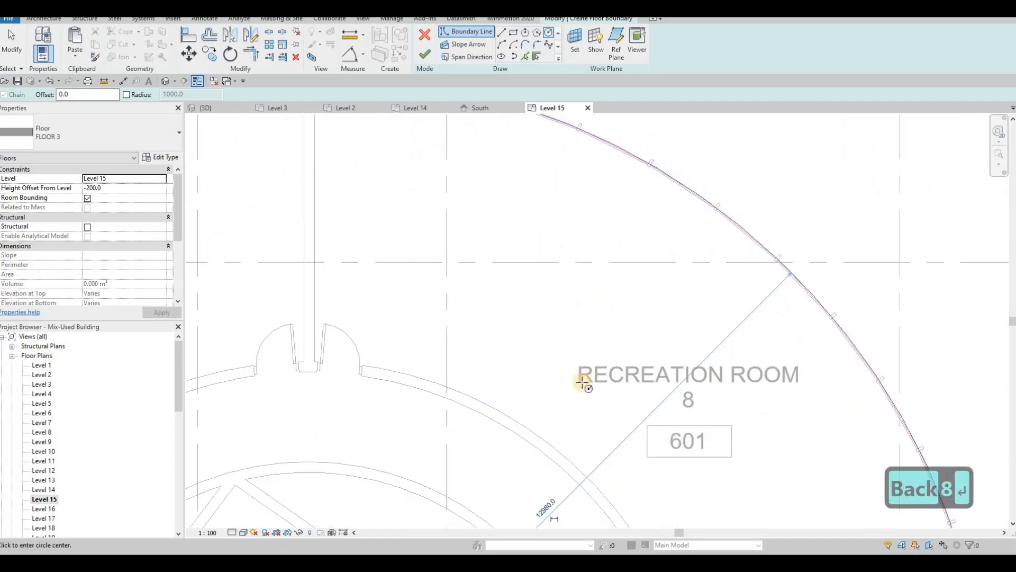
middle_click_drag(582, 382, 606, 276)
left_click(570, 400)
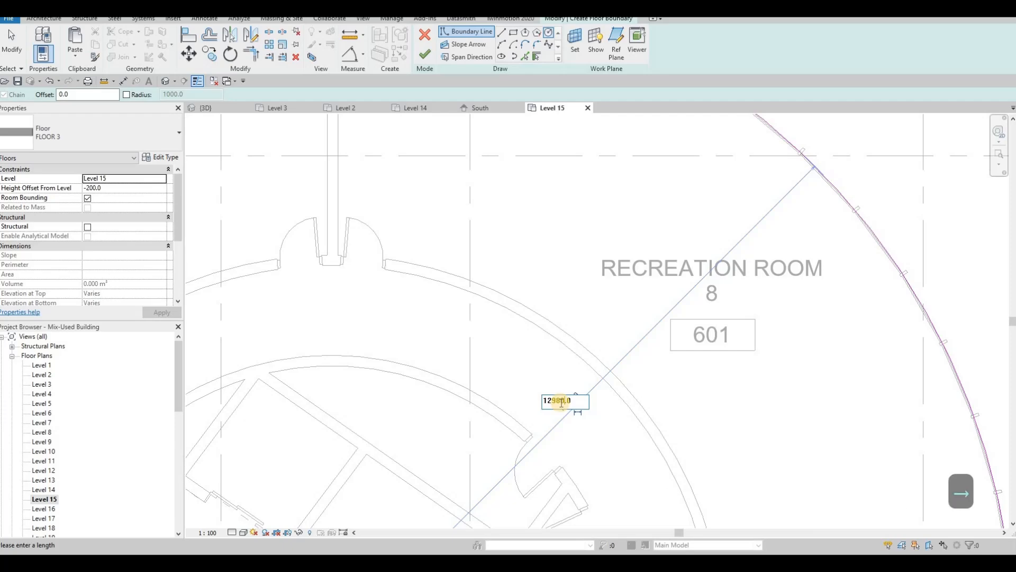
key("BackSpace")
key("BackSpace")
type("50")
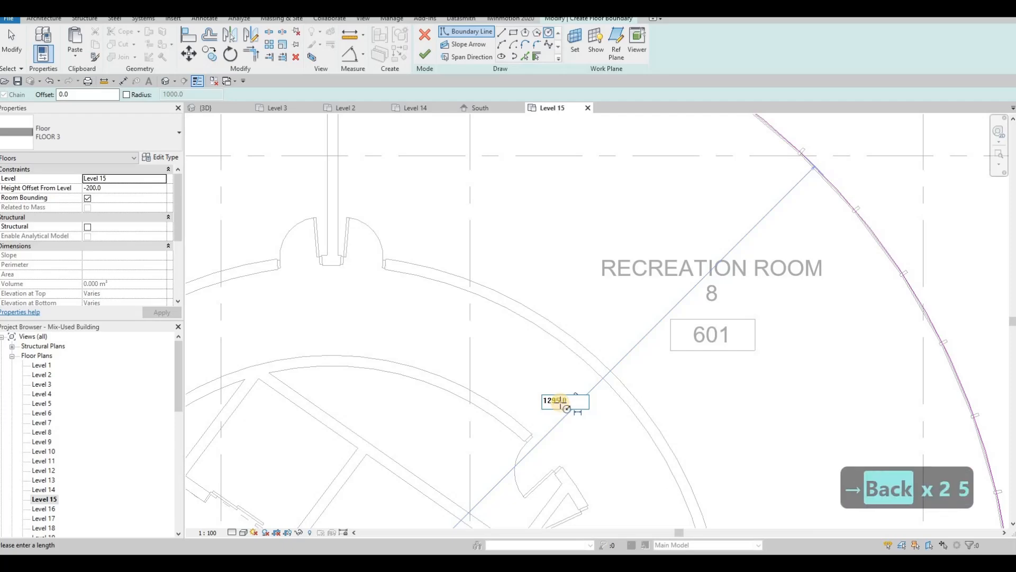
key("Return")
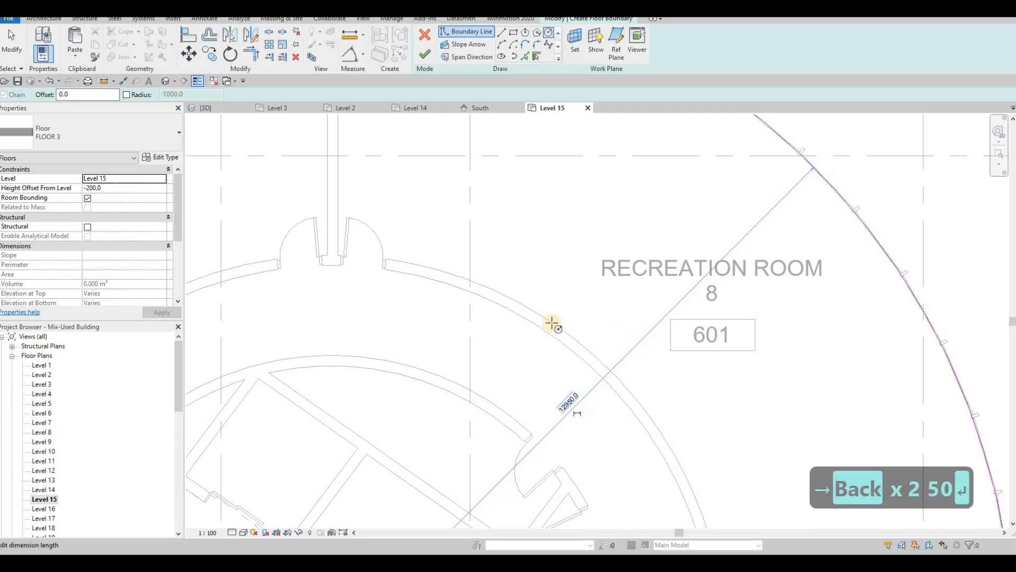
left_click(424, 53)
key("Escape")
key("Escape")
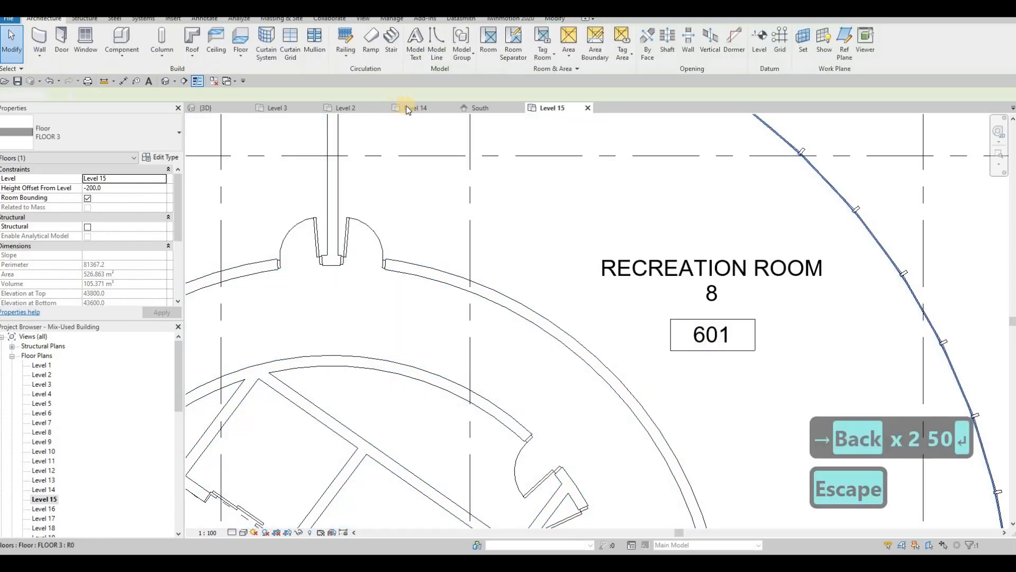
Inspect the new Level 15 floor behind the recessed curtain wall from several angles in the 3D view
left_click(217, 109)
scroll(445, 258, "up", 5)
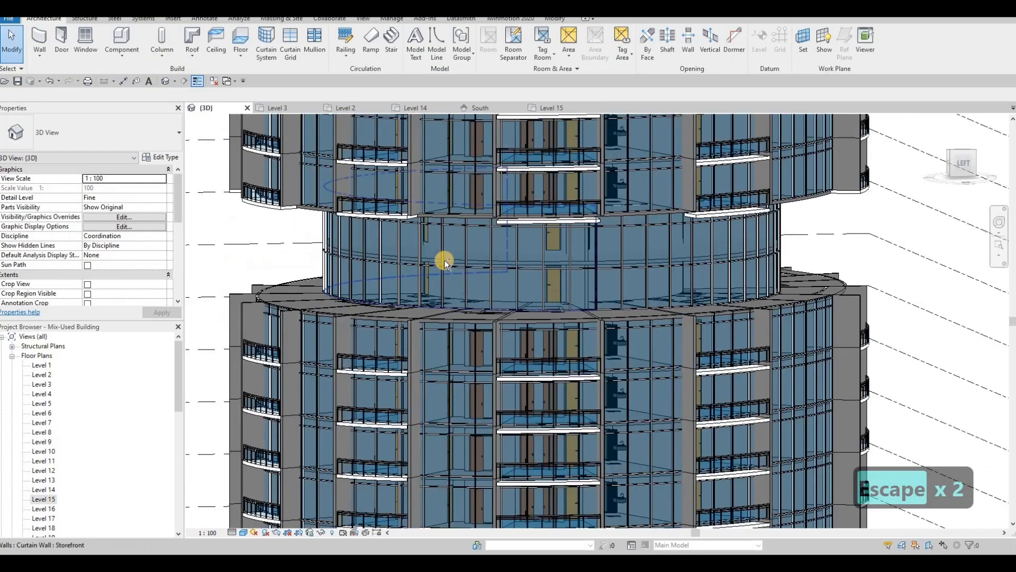
middle_click_drag(426, 283, 456, 288, "shift")
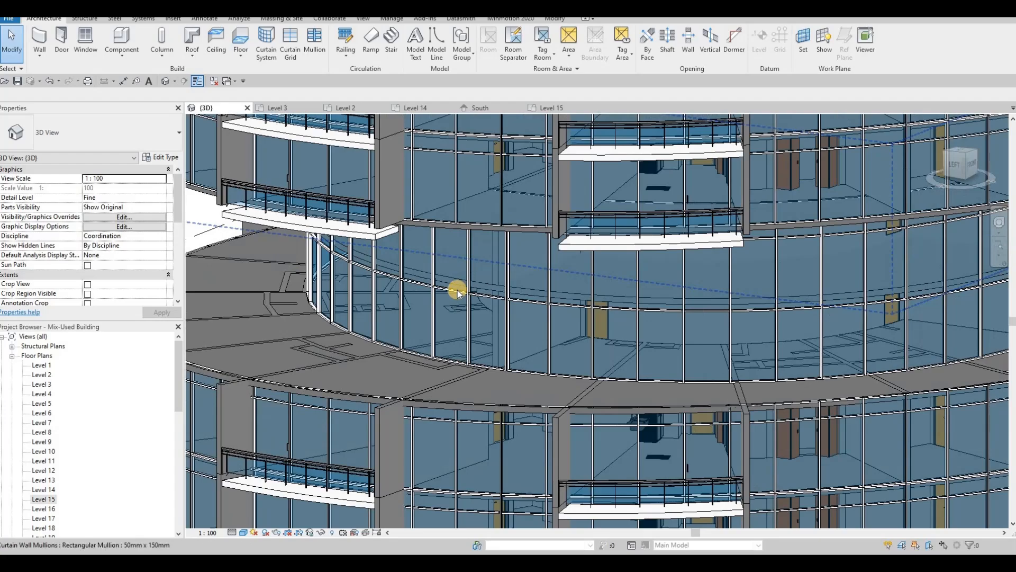
key("Escape")
key("Escape")
scroll(551, 268, "down", 1)
middle_click_drag(561, 218, 549, 326, "shift")
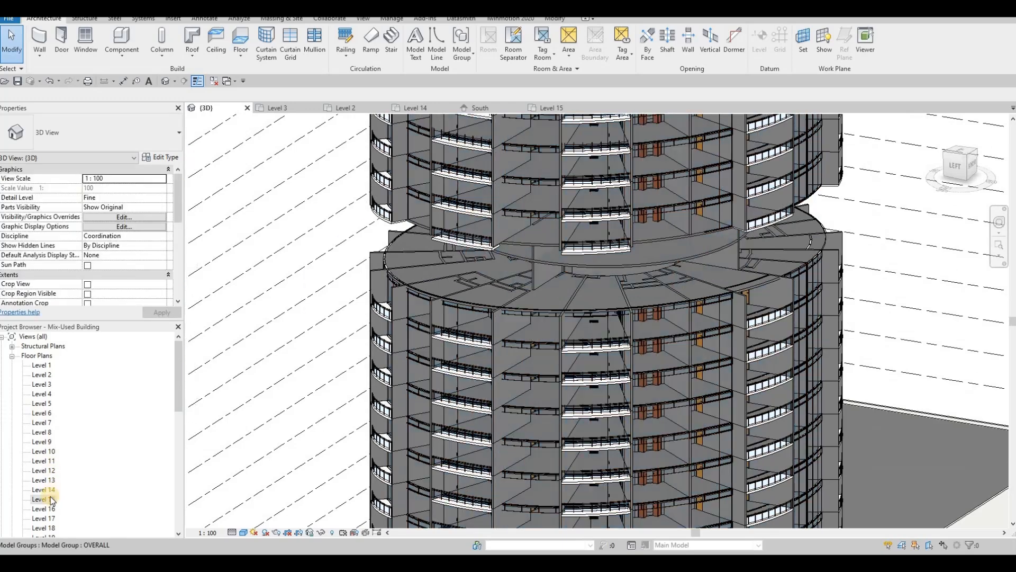
On the Level 14 plan, create an in-place component in the Generic Models category, named Generic Models 1
double_click(52, 491)
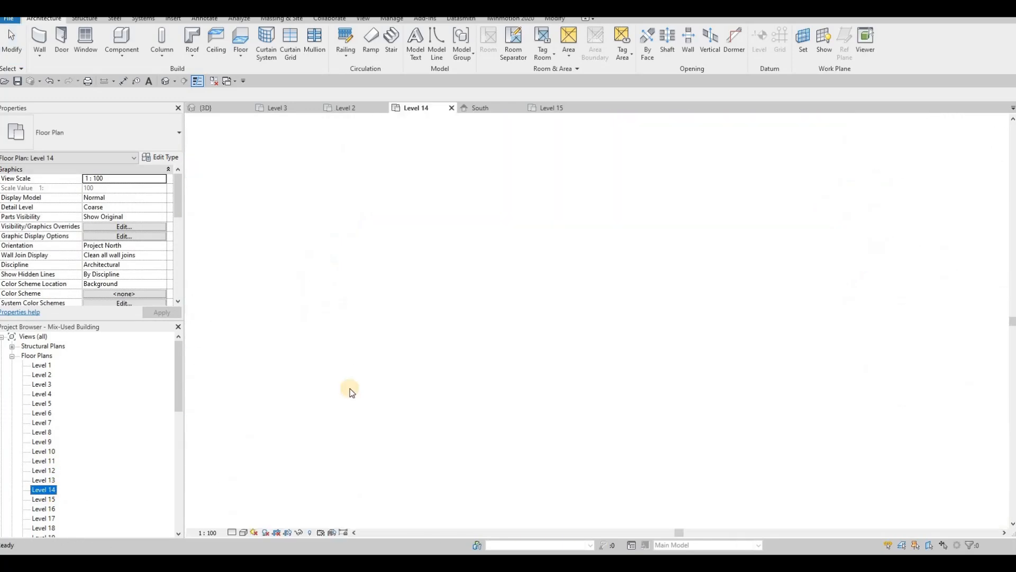
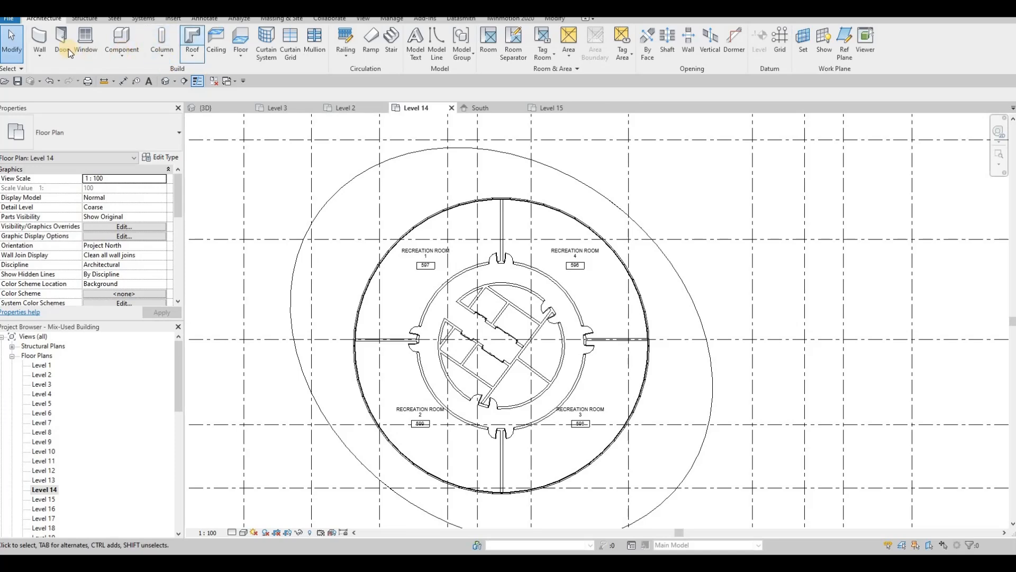
left_click(122, 56)
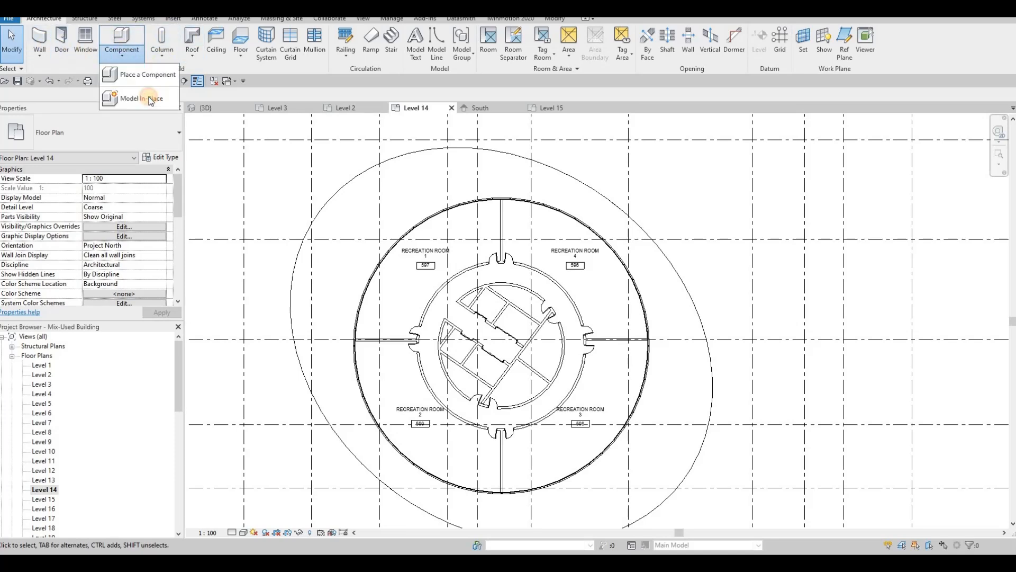
left_click(149, 98)
scroll(592, 233, "down", 5)
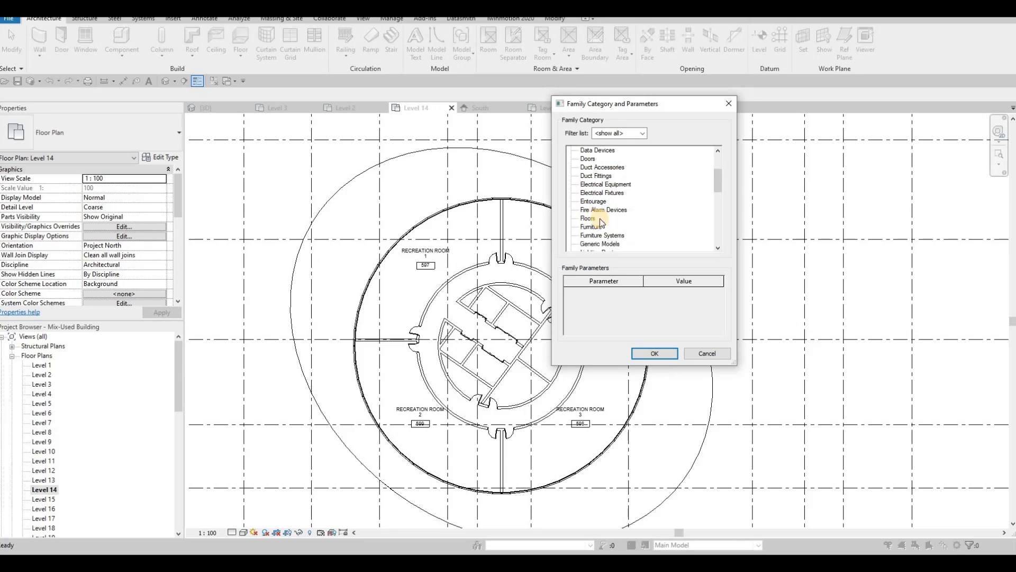
left_click(651, 353)
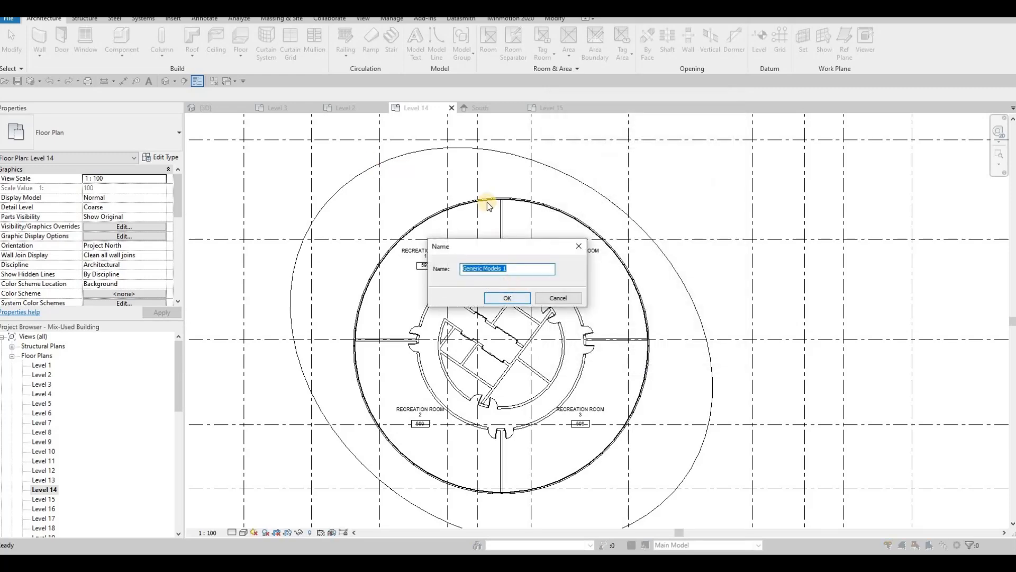
key("Return")
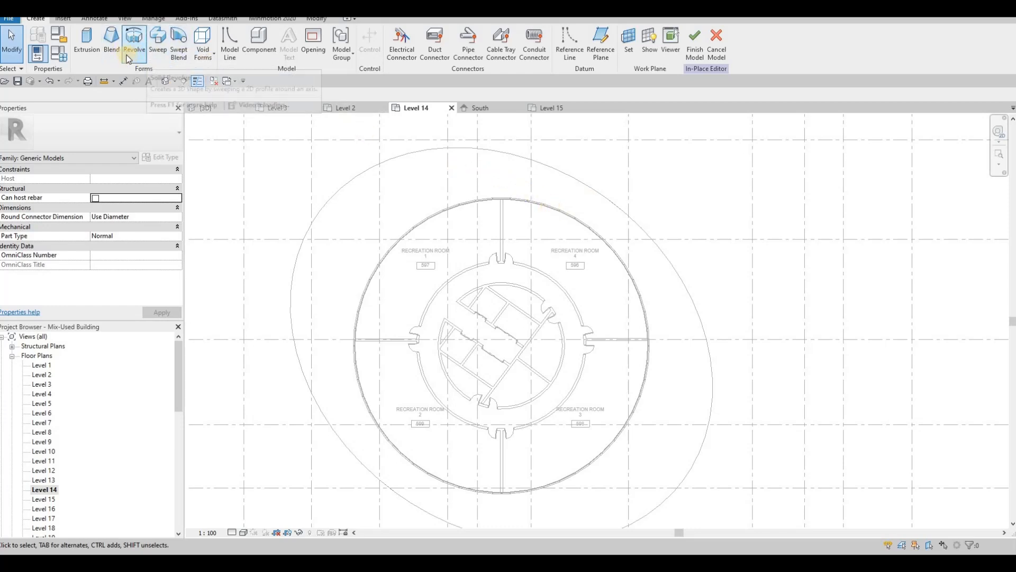
Start an extrusion and sketch a 300 by 3000 mm rectangle outward from the curtain wall, at the partition between Recreation Rooms 1 and 4
left_click(89, 49)
scroll(509, 185, "up", 3)
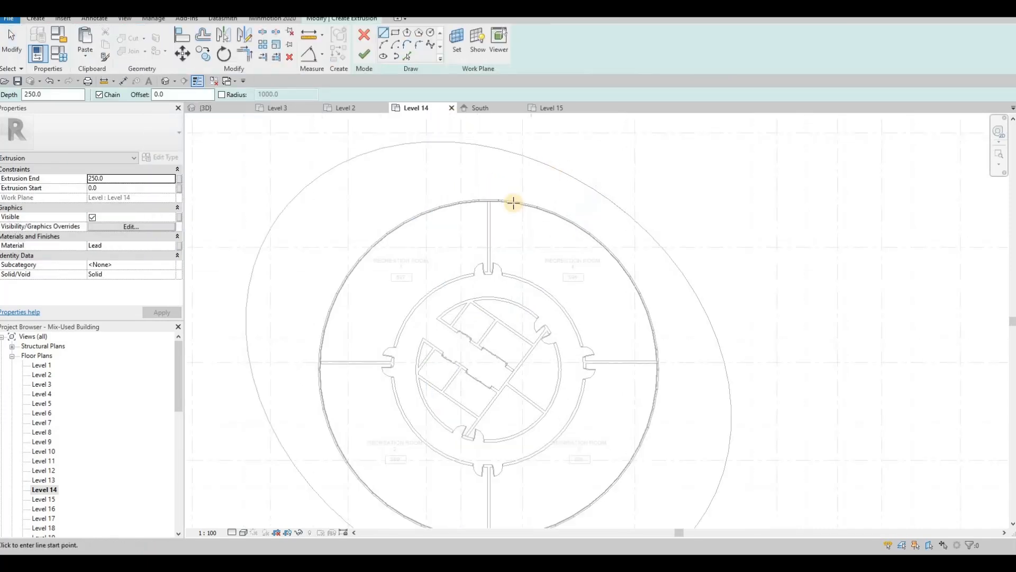
middle_click_drag(607, 208, 541, 123)
scroll(614, 223, "down", 1)
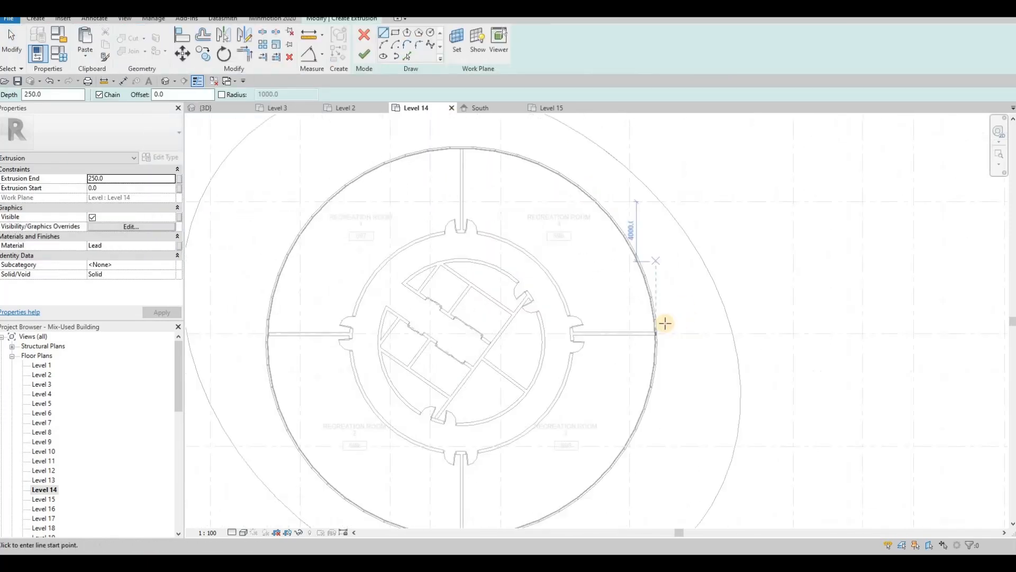
middle_click_drag(385, 414, 462, 303)
scroll(395, 354, "down", 1)
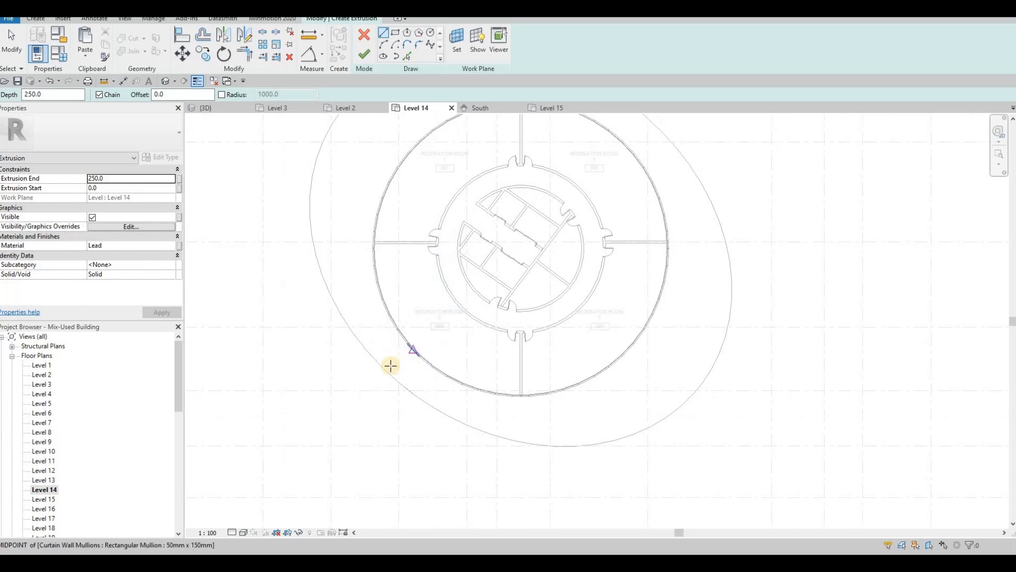
scroll(519, 190, "up", 4)
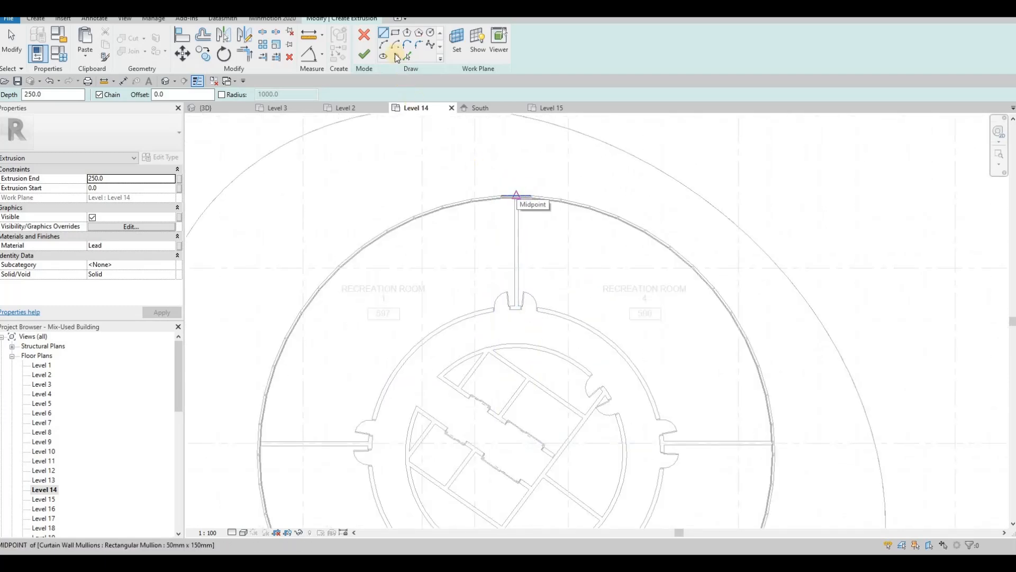
left_click(395, 32)
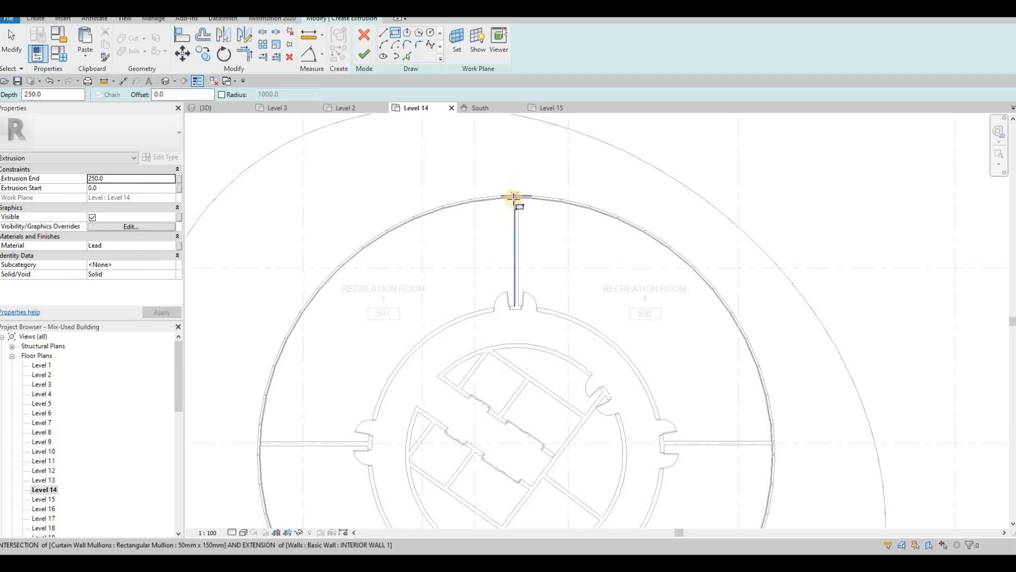
scroll(514, 199, "up", 3)
left_click(515, 201)
middle_click_drag(539, 144, 516, 207)
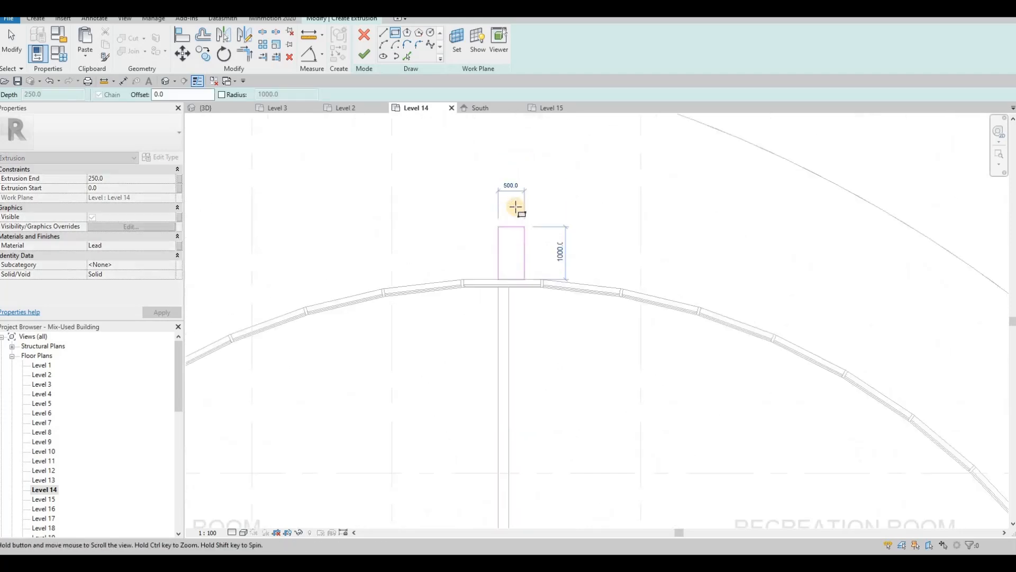
scroll(515, 206, "down", 2)
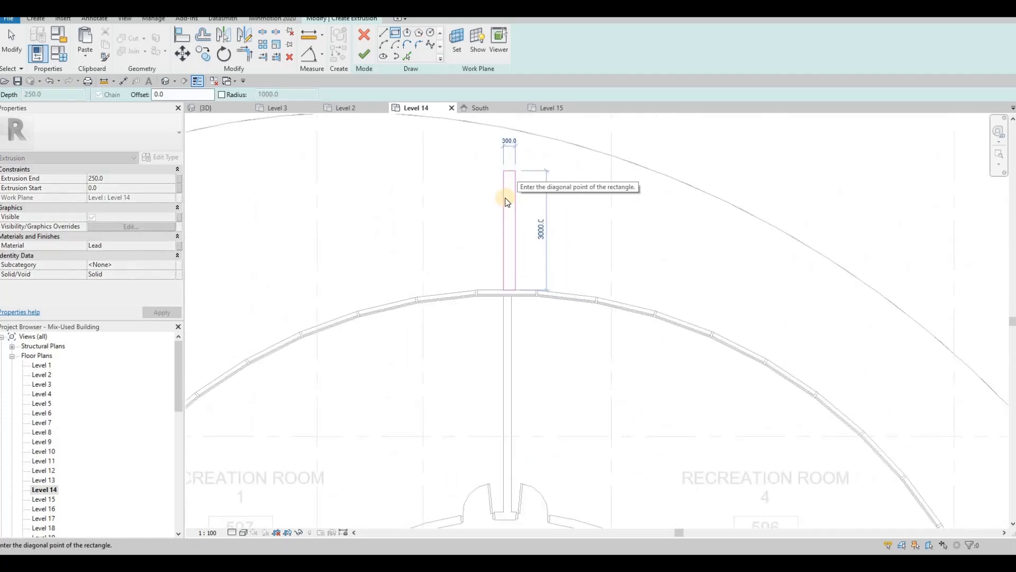
left_click(505, 198)
Select the whole rectangle and nudge it sideways to centre it on the partition between Recreation Rooms 1 and 4
key("Escape")
key("Escape")
key("Tab")
left_click(503, 196)
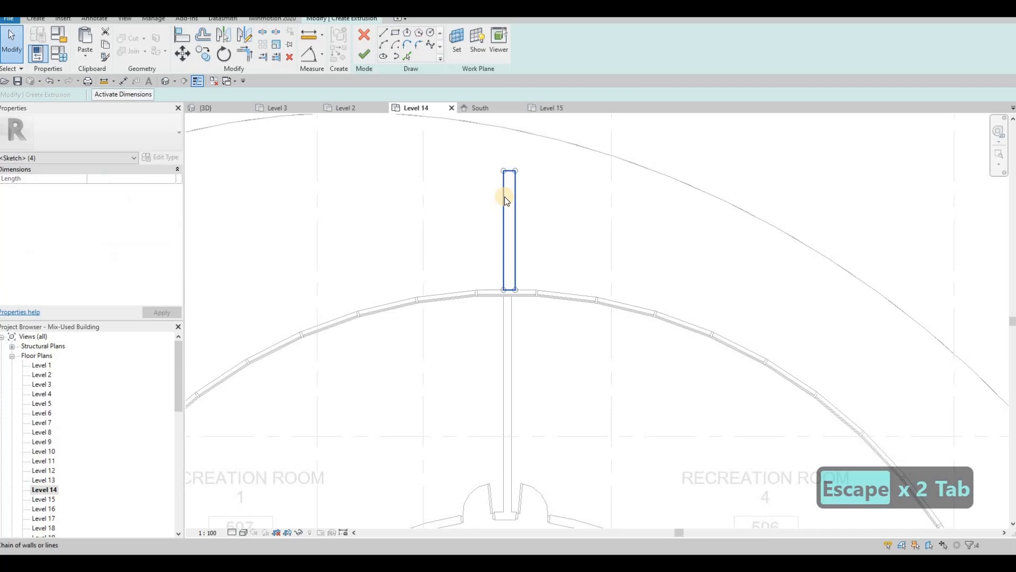
key("Left")
key("Left")
key("Escape")
key("Escape")
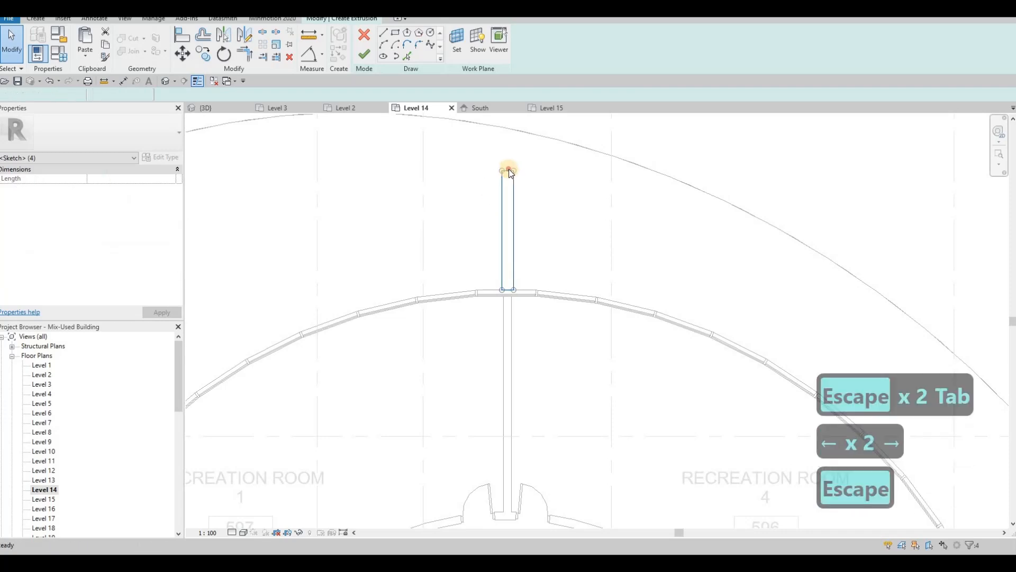
Set the rectangle's length out from the curtain wall to 2500 mm and finish the extrusion sketch
left_click(507, 171)
scroll(537, 242, "up", 2)
left_click(538, 245)
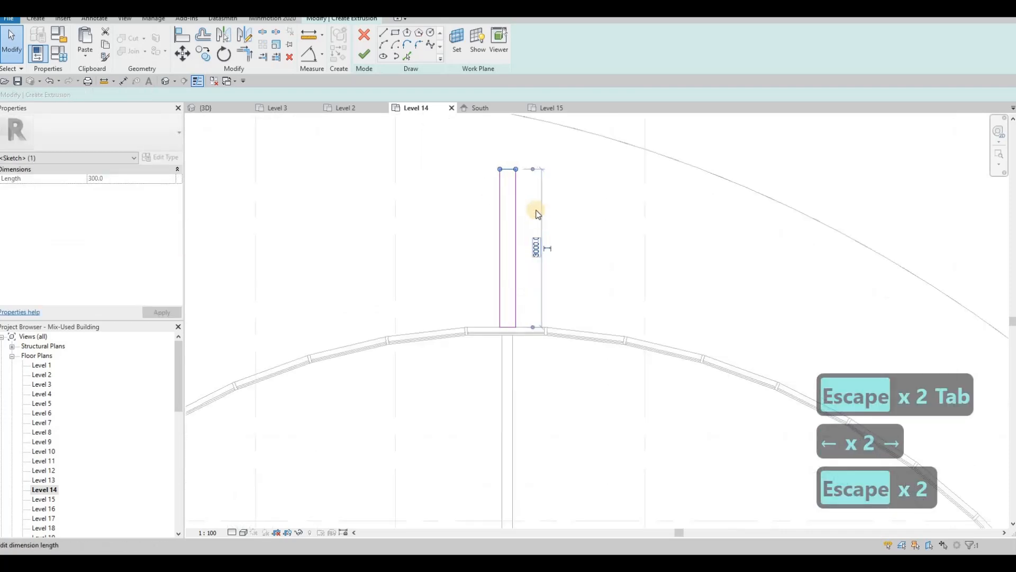
left_click(658, 255)
scroll(662, 258, "down", 3)
scroll(524, 189, "down", 1)
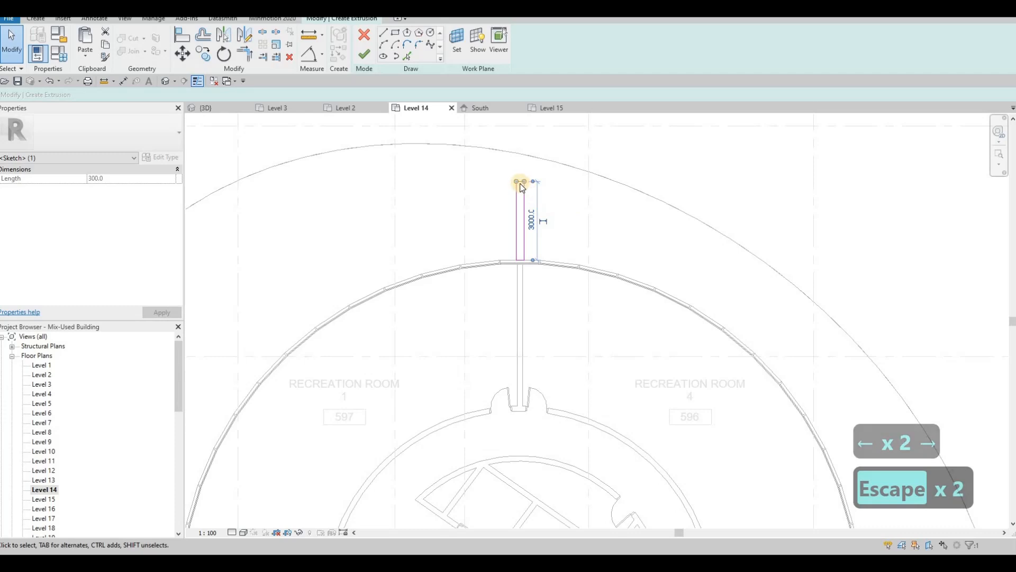
scroll(517, 191, "up", 5)
left_click_drag(565, 305, 544, 327)
left_click(545, 327)
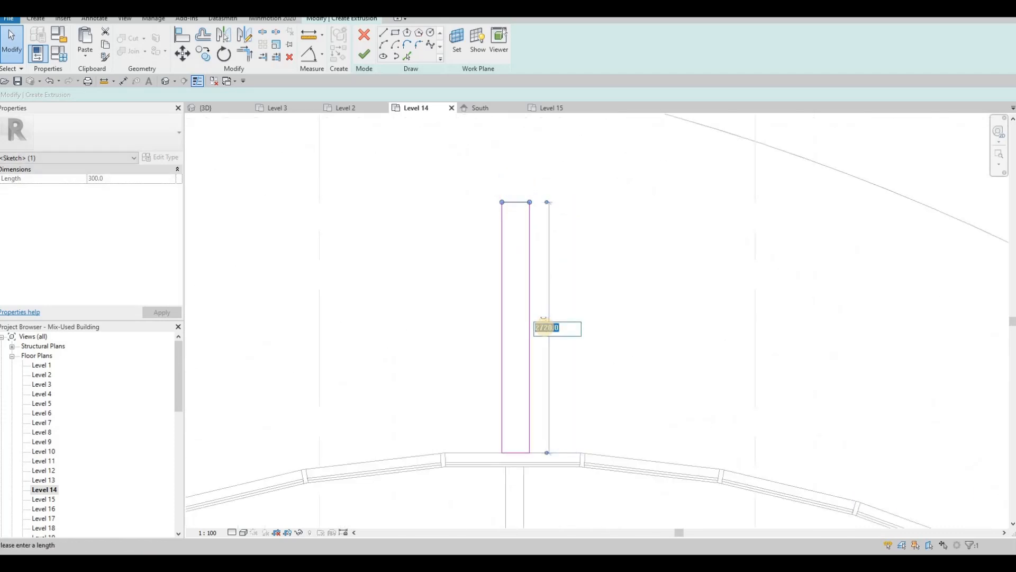
type("2500")
key("Return")
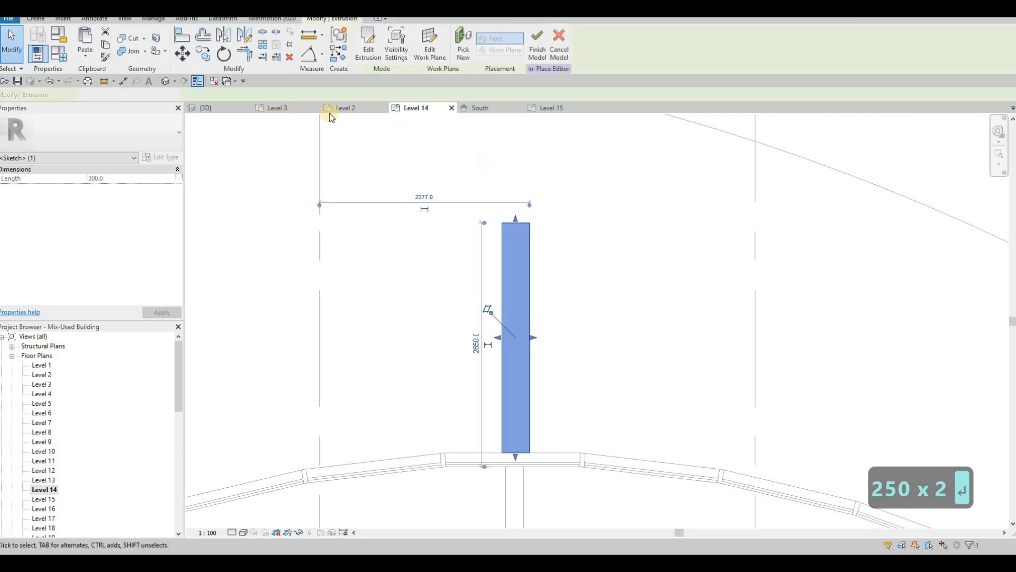
In the 3D view, stretch the extrusion's top upward to an extrusion end of 6000 mm, reaching the overhanging floor
left_click(228, 108)
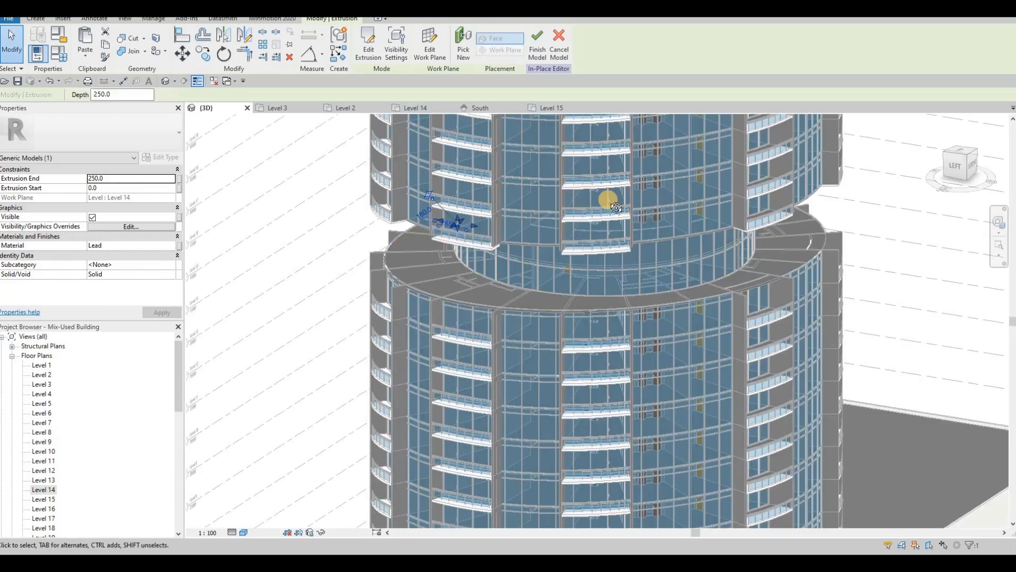
mouse_move(608, 200)
middle_mouse_down("shift")
mouse_move(472, 195)
mouse_move(456, 221)
middle_mouse_up("shift")
scroll(456, 221, "up", 3)
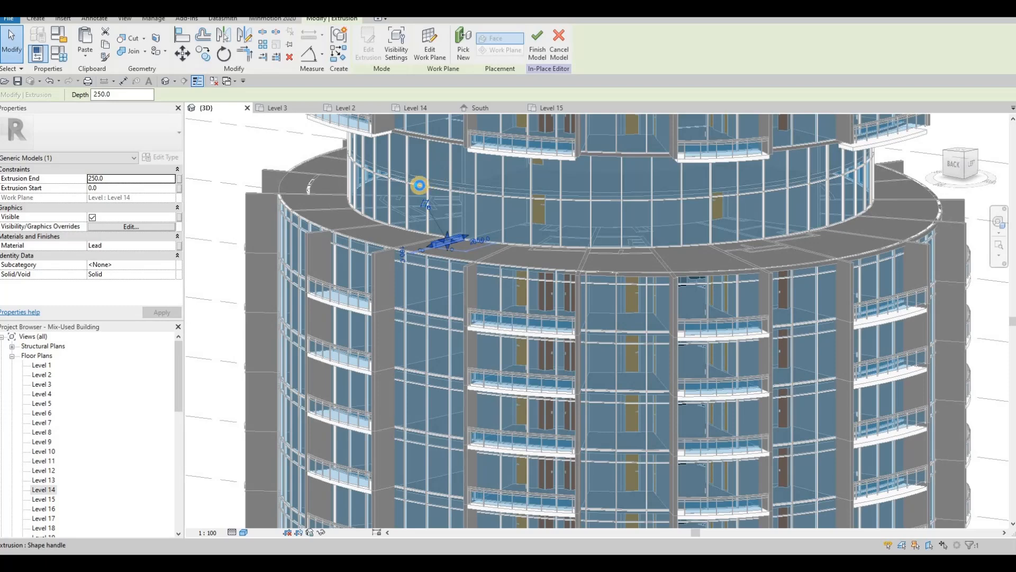
left_click_drag(426, 197, 451, 152)
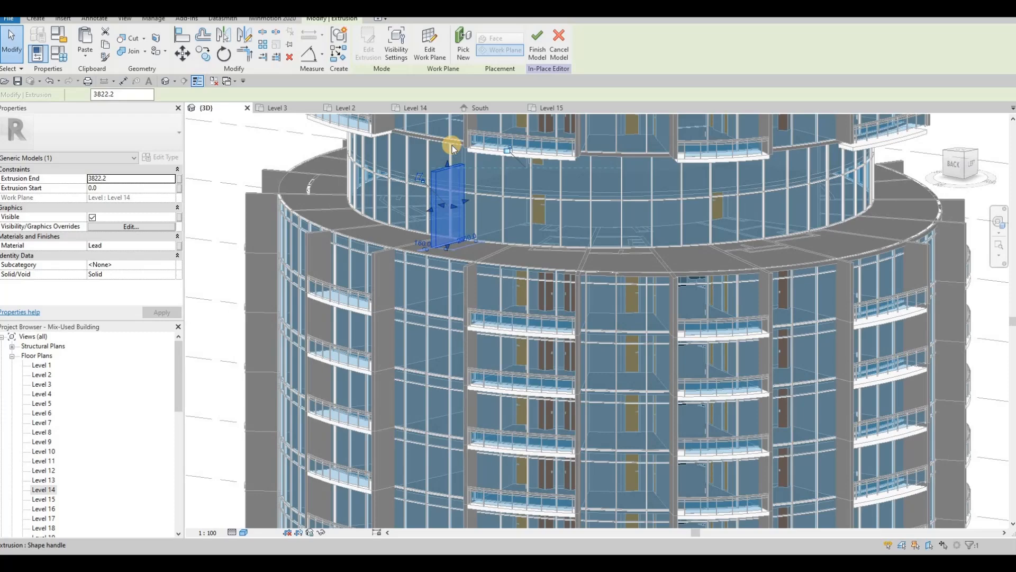
left_click_drag(450, 177, 450, 179)
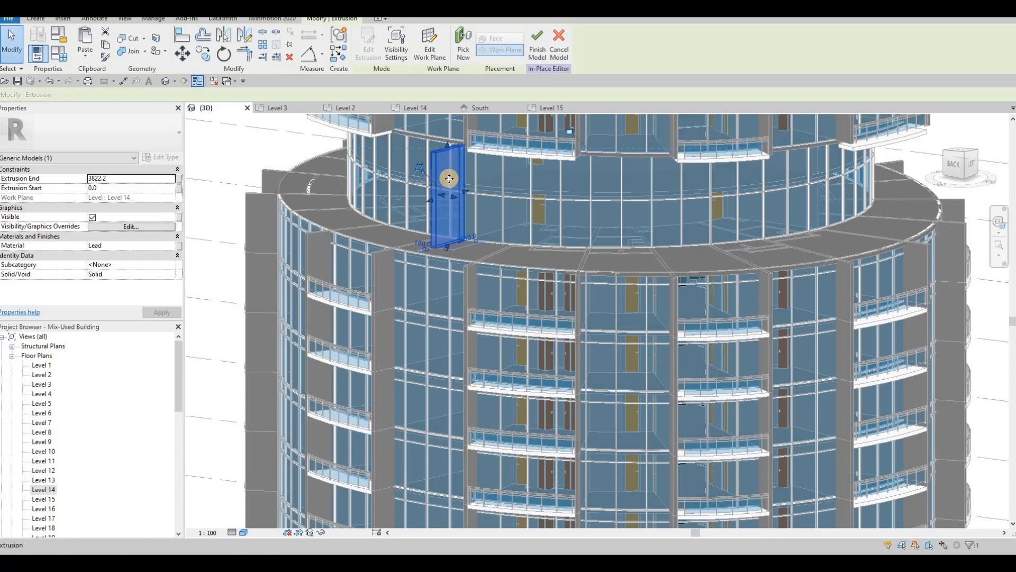
middle_click_drag(550, 208, 448, 131, "shift")
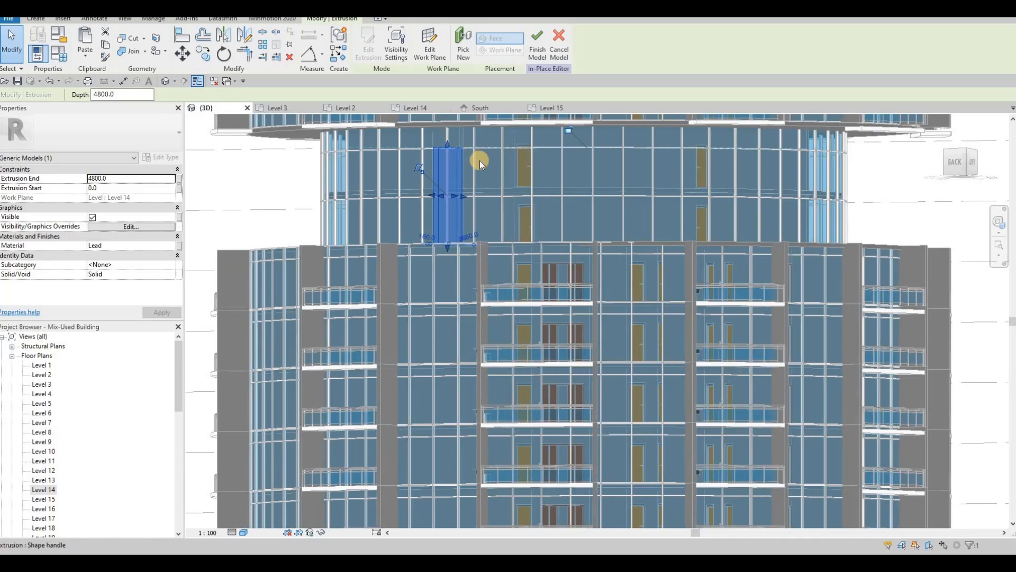
left_click_drag(480, 160, 477, 150)
middle_click_drag(473, 234, 463, 205, "shift")
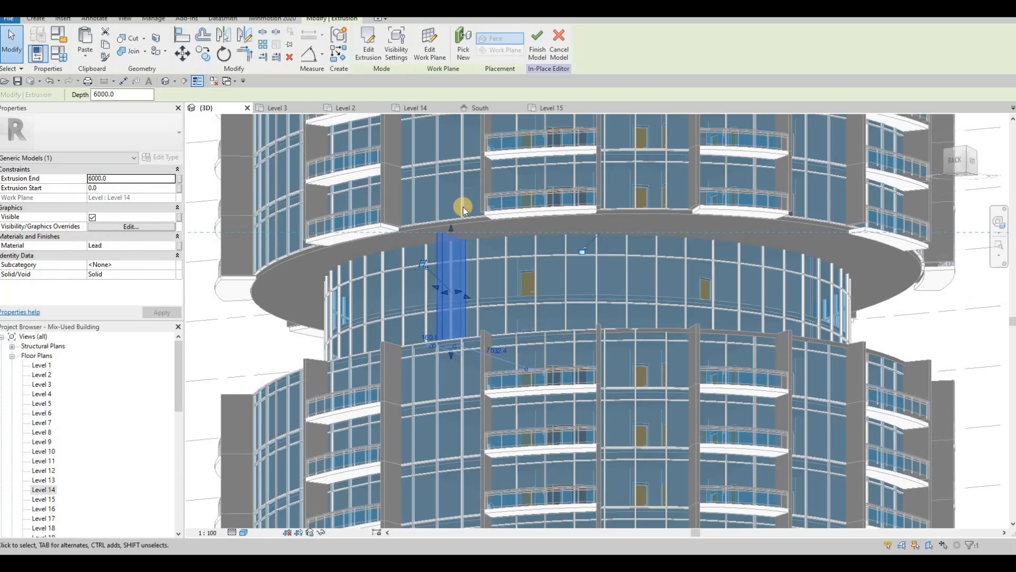
key("l")
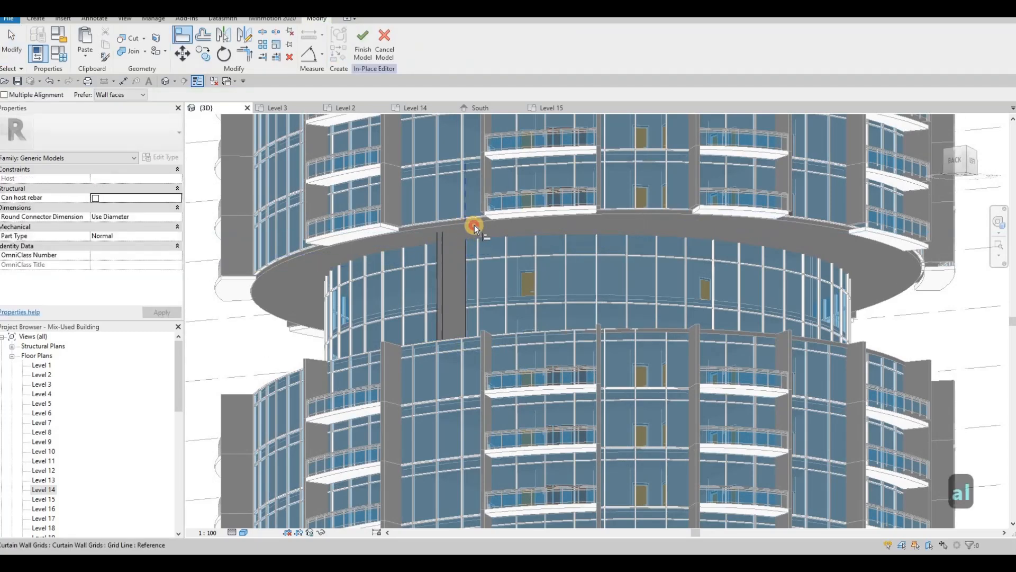
key("Tab")
key("Tab")
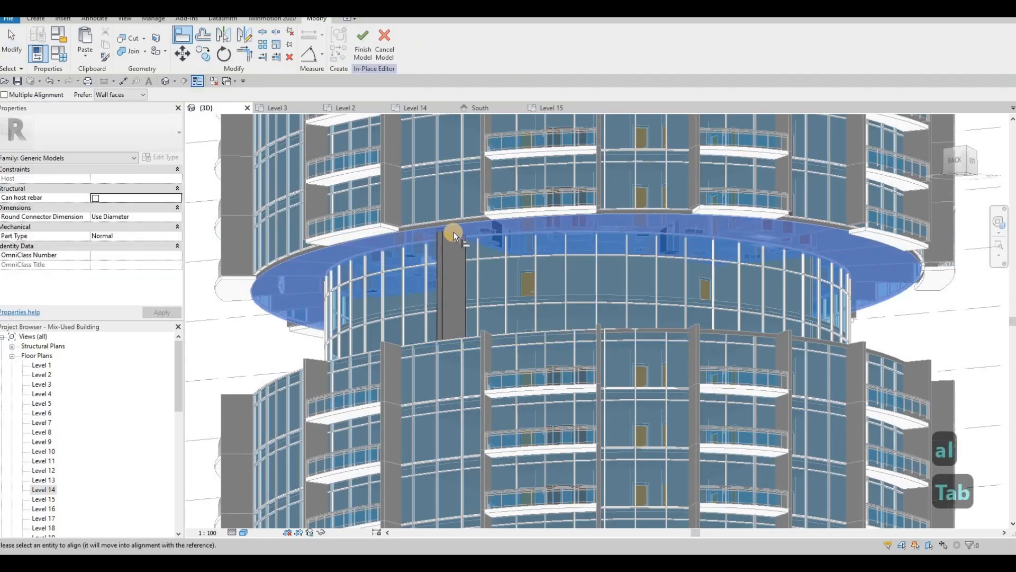
key("Tab")
scroll(449, 231, "up", 2)
key("Escape")
key("Escape")
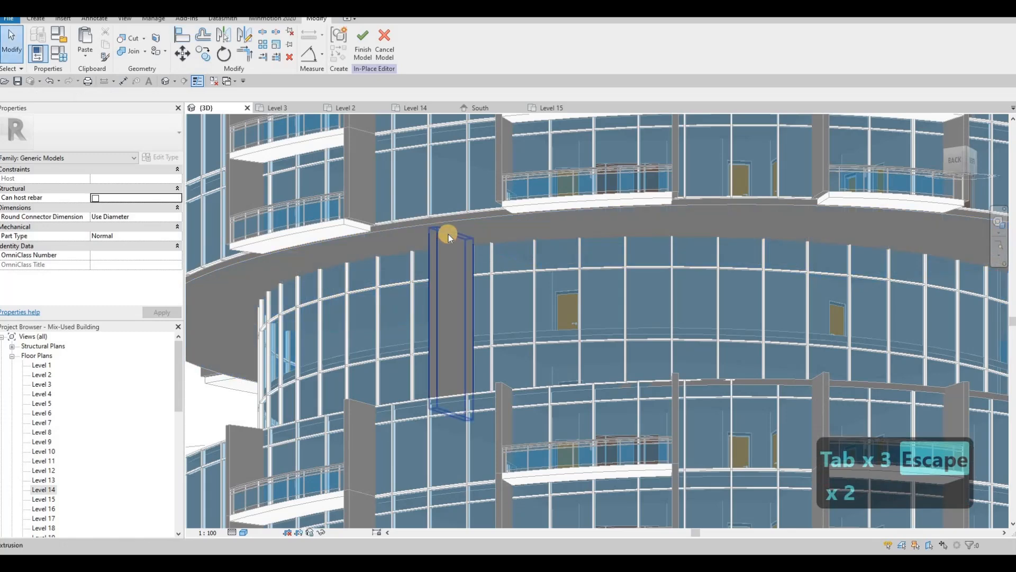
Lower the extrusion's top slightly and align it with the underside of the overhanging FLOOR 3 slab
left_click(449, 238)
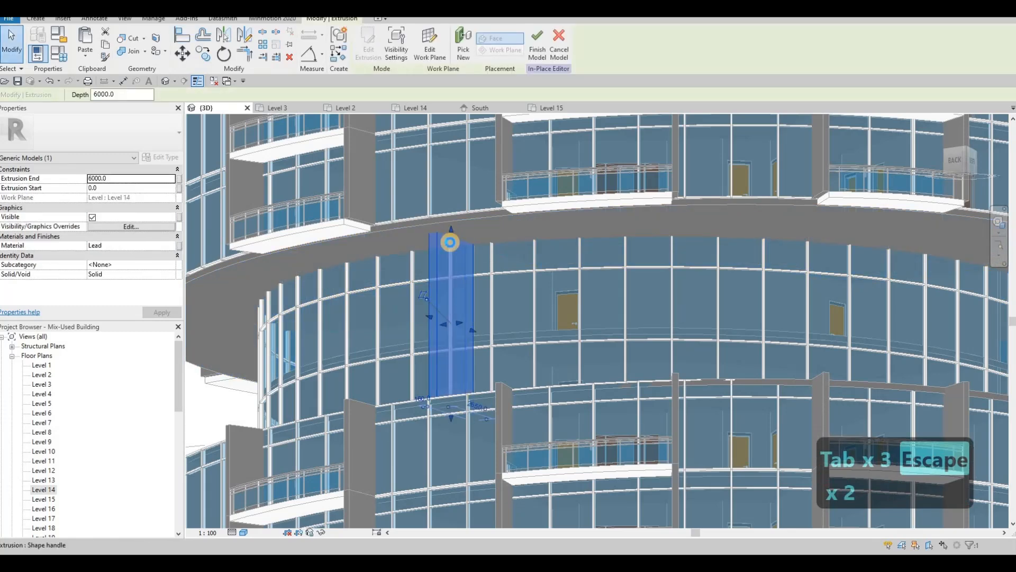
left_click_drag(451, 244, 472, 238)
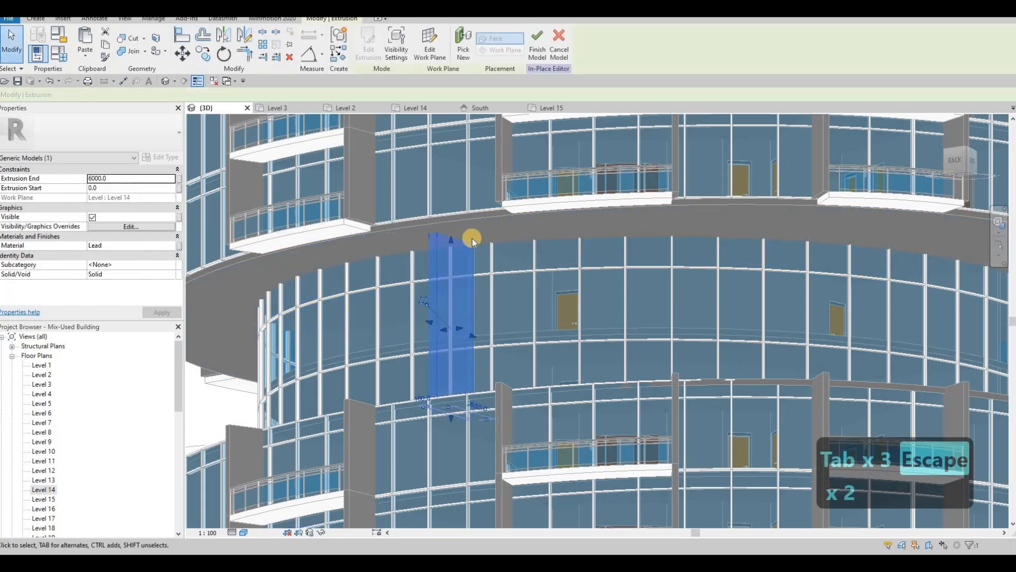
key("Escape")
key("Escape")
key("a")
key("l")
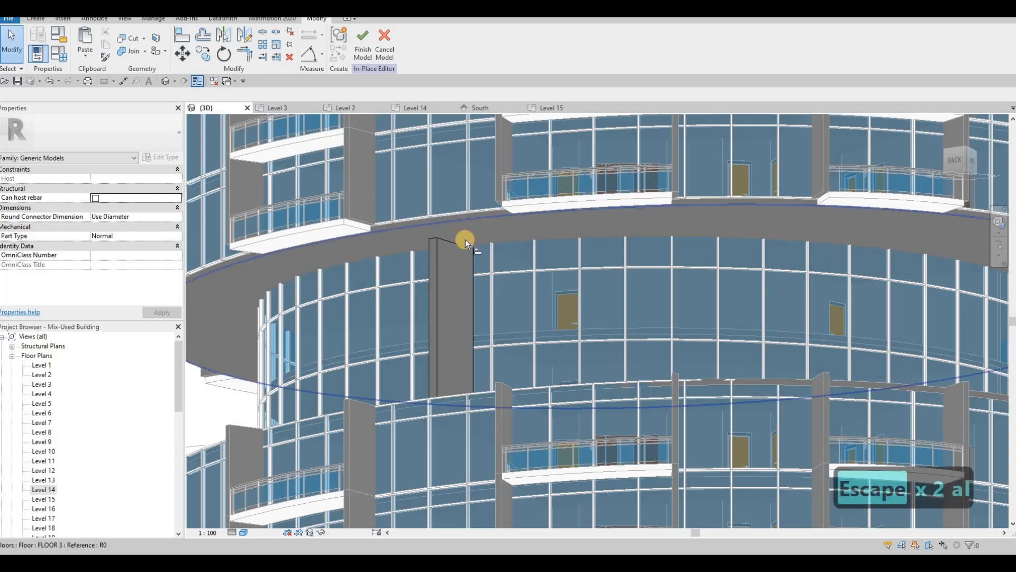
key("Escape")
key("Escape")
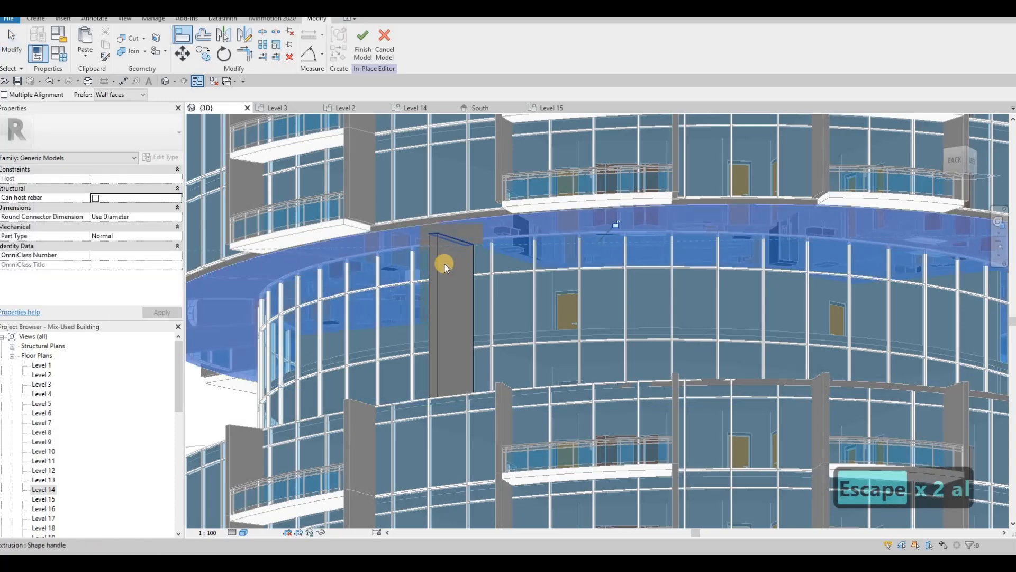
Try stretching the extrusion's side face sideways along the curtain wall, and undo the stretch
mouse_move(437, 307)
middle_mouse_down("shift")
mouse_move(420, 311)
mouse_move(437, 303)
middle_mouse_up("shift")
key("Escape")
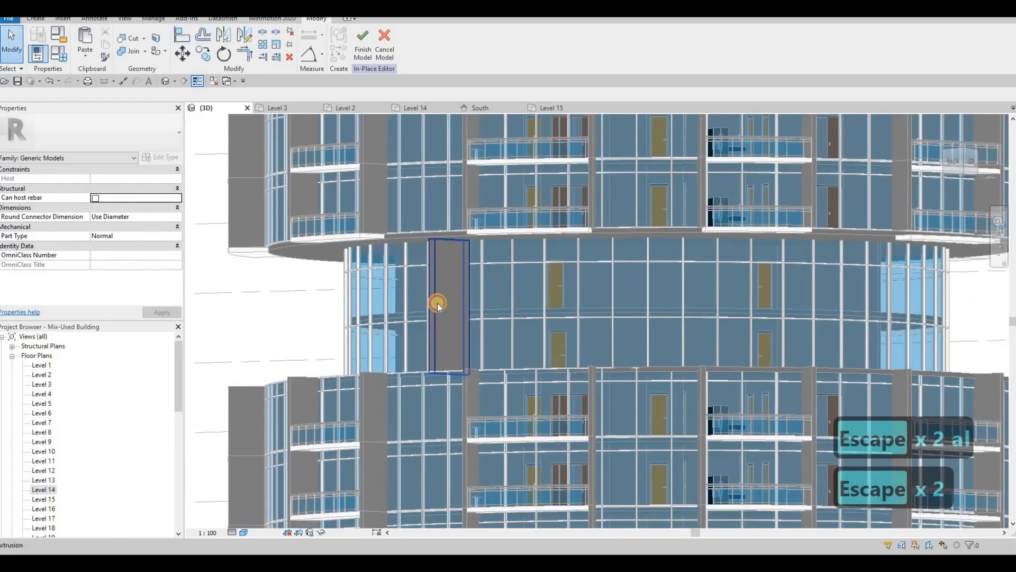
left_click(432, 312)
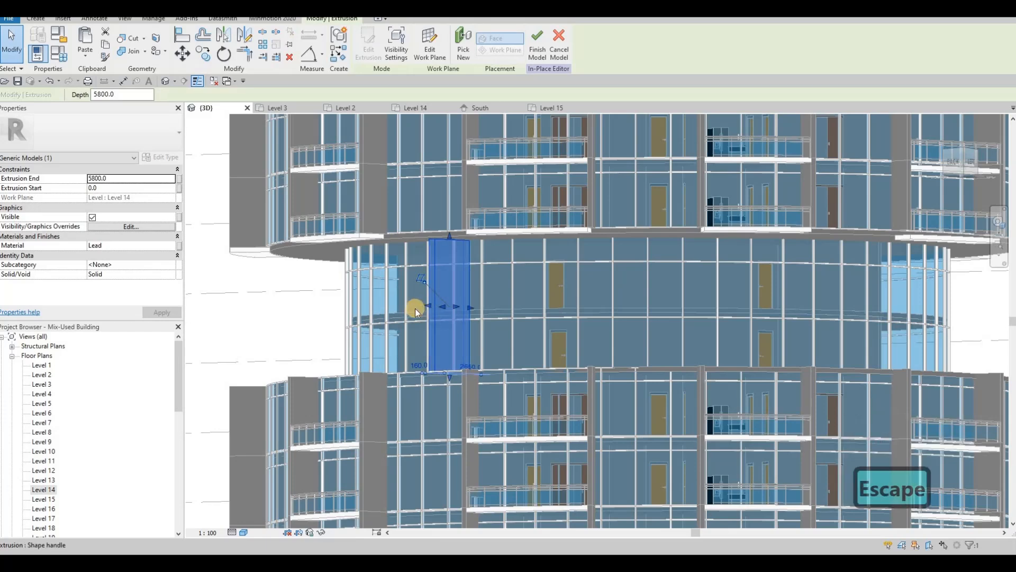
key("ctrl+z")
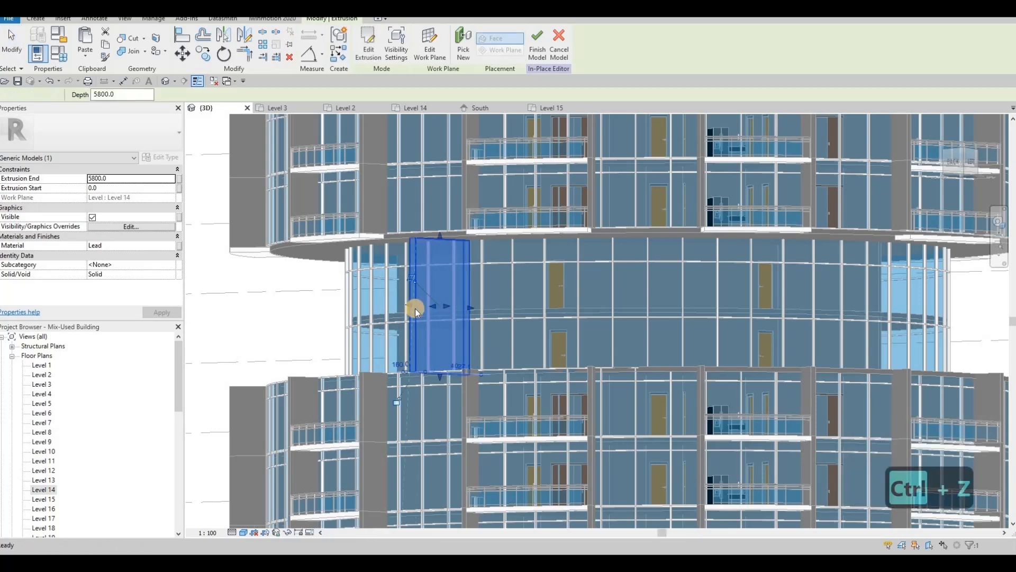
Quit the in-place family and discard the extruded fin outside the curtain wall
middle_click_drag(422, 320, 430, 311, "shift")
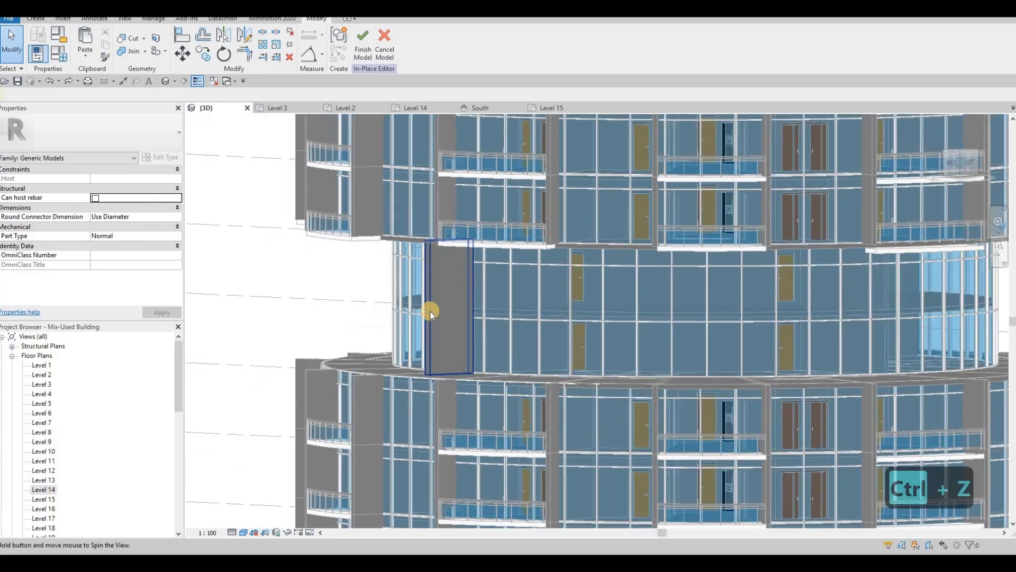
left_click(433, 303)
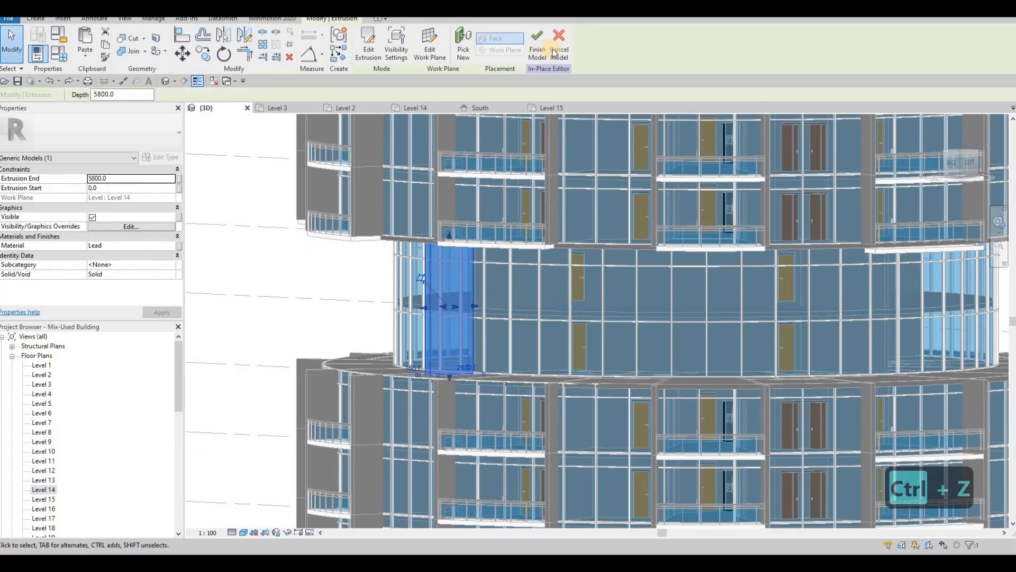
left_click(554, 51)
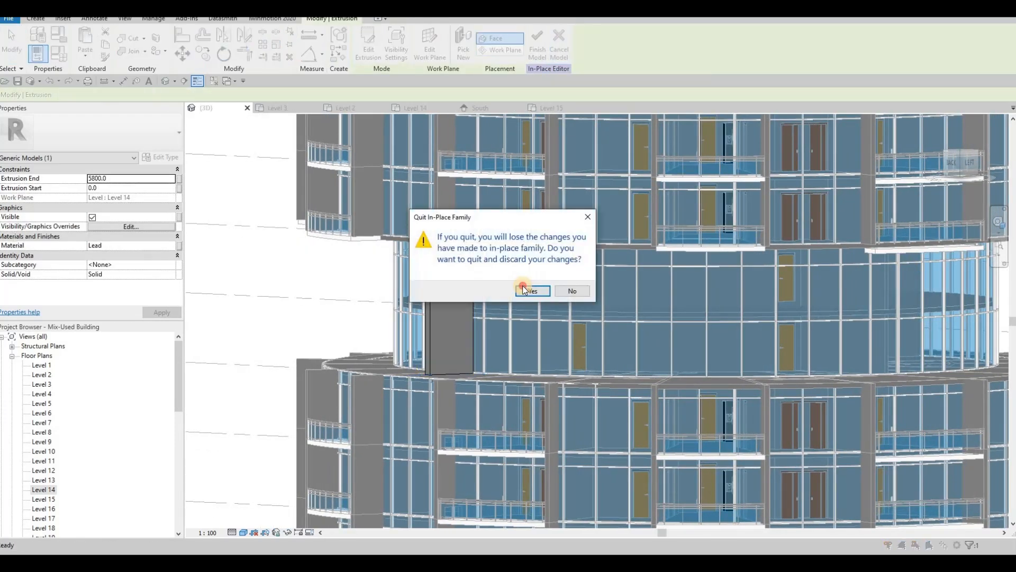
left_click(532, 291)
key("Escape")
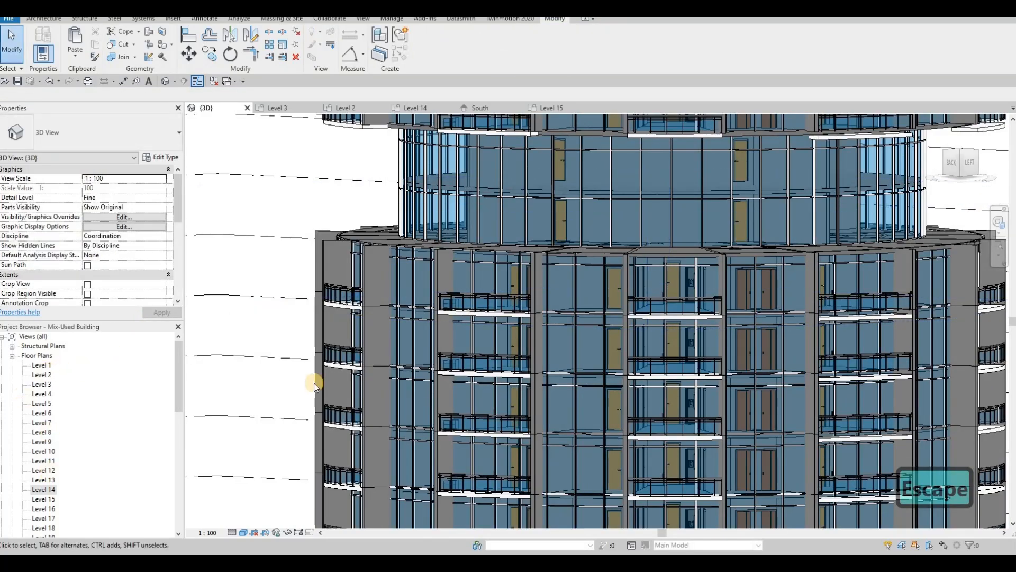
In the Level 14 plan, select the partition between Recreation Rooms 1 and 4 and duplicate type EXTERIOR WALL 3 as EXTERIOR WALL 4
double_click(43, 489)
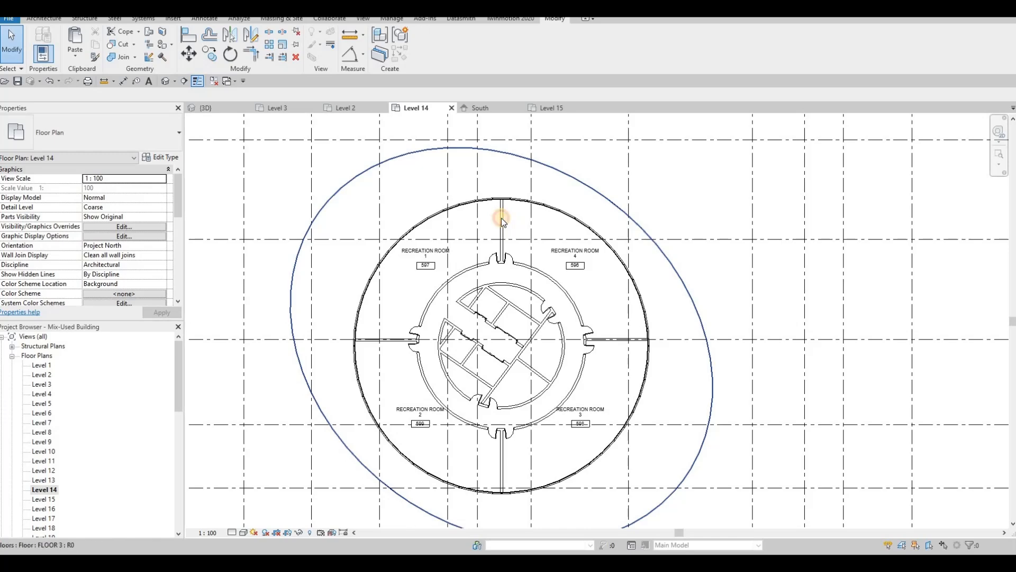
left_click(501, 220)
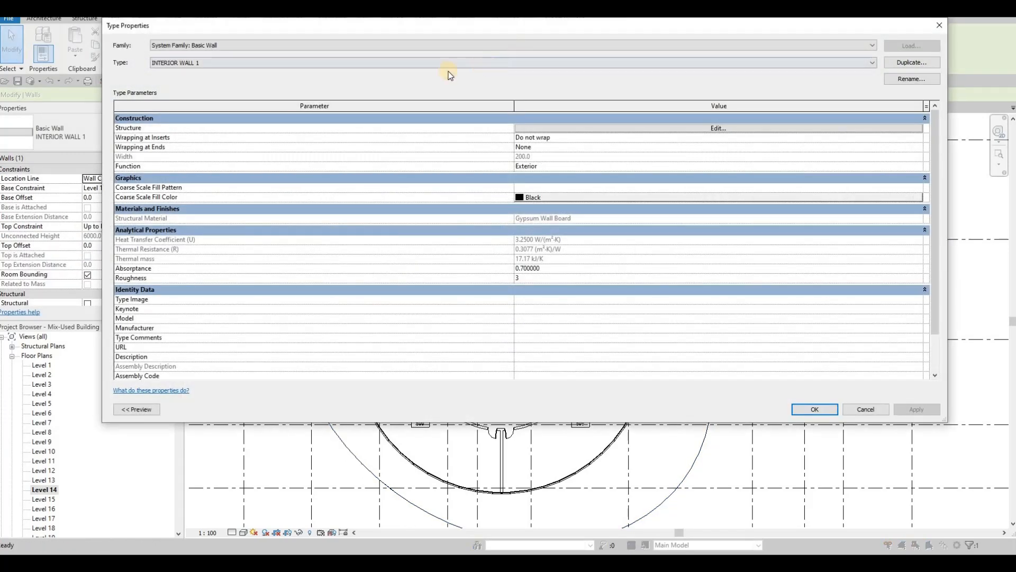
left_click(450, 63)
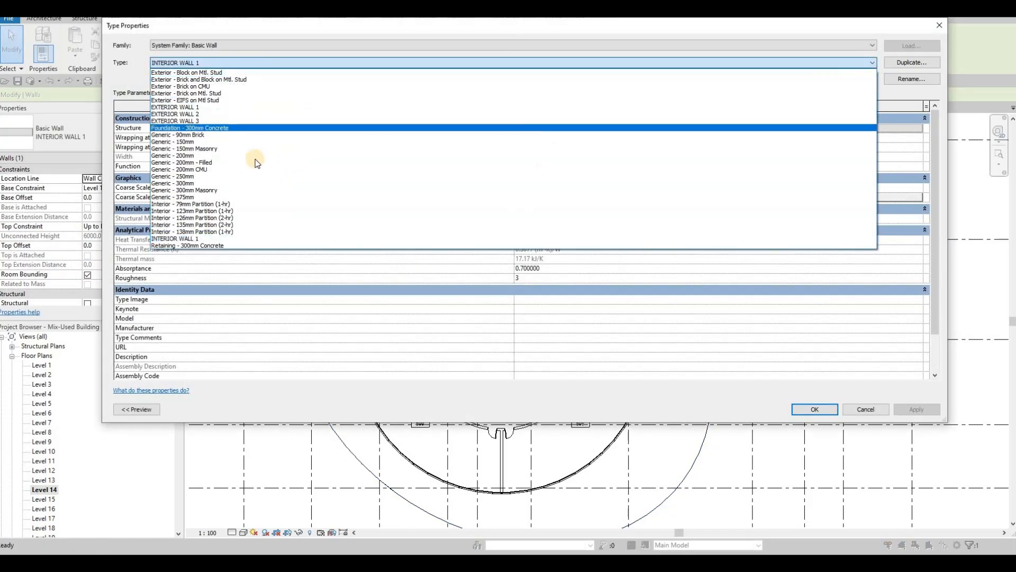
left_click(237, 121)
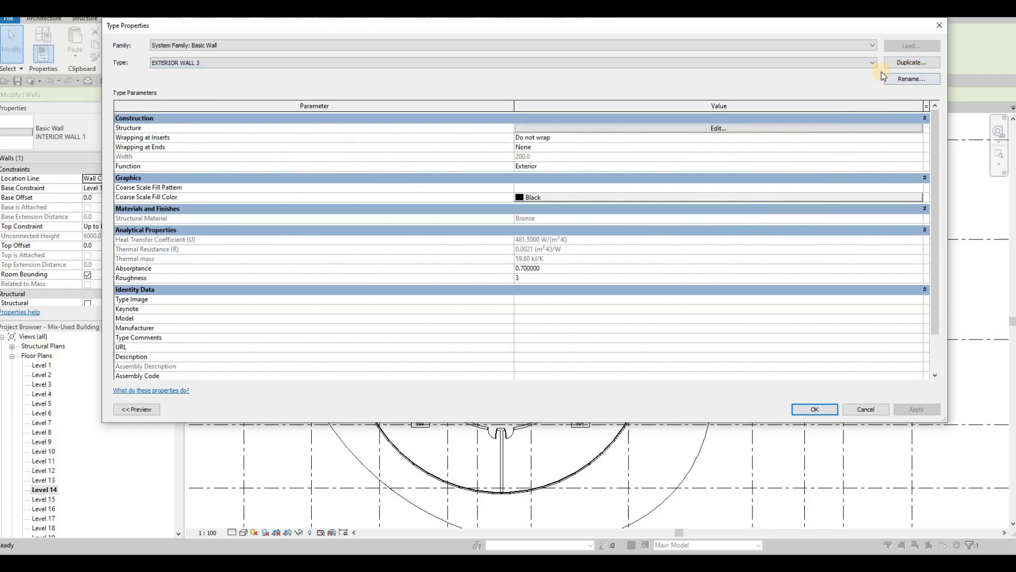
left_click(895, 65)
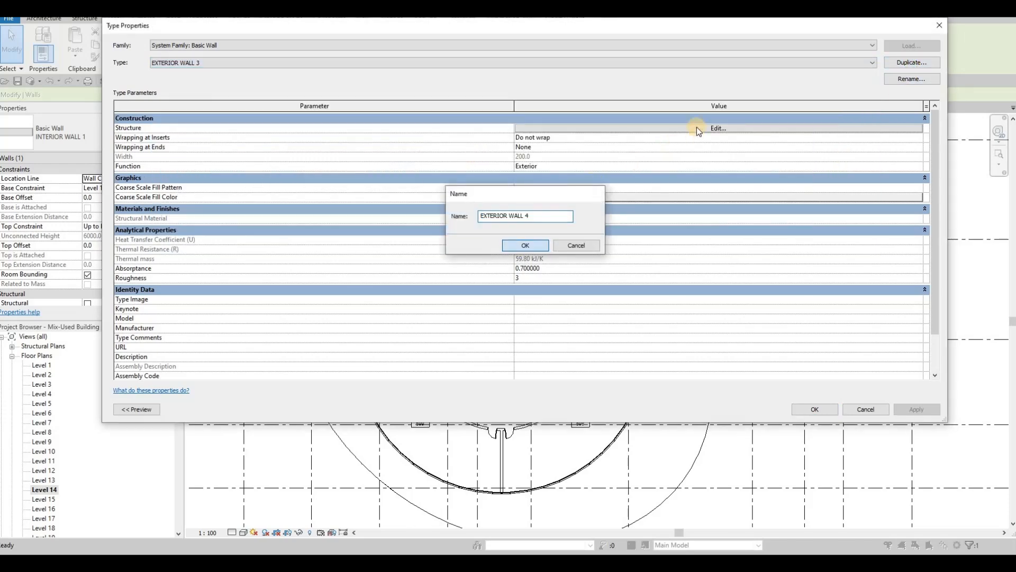
key("Return")
Set the structure layer thickness of EXTERIOR WALL 4 to 300 mm
left_click(593, 128)
left_click(594, 128)
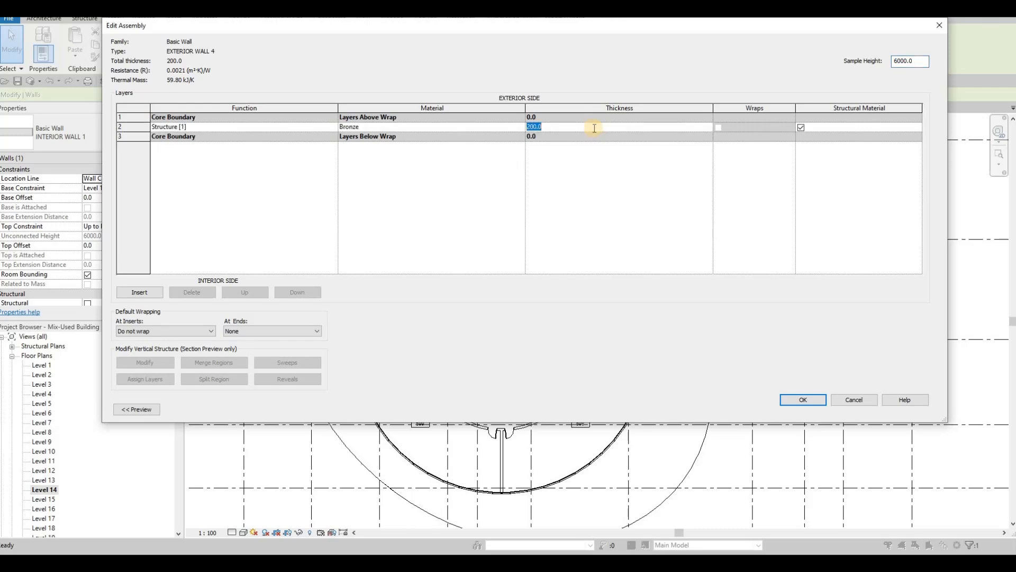
type("300")
key("Return")
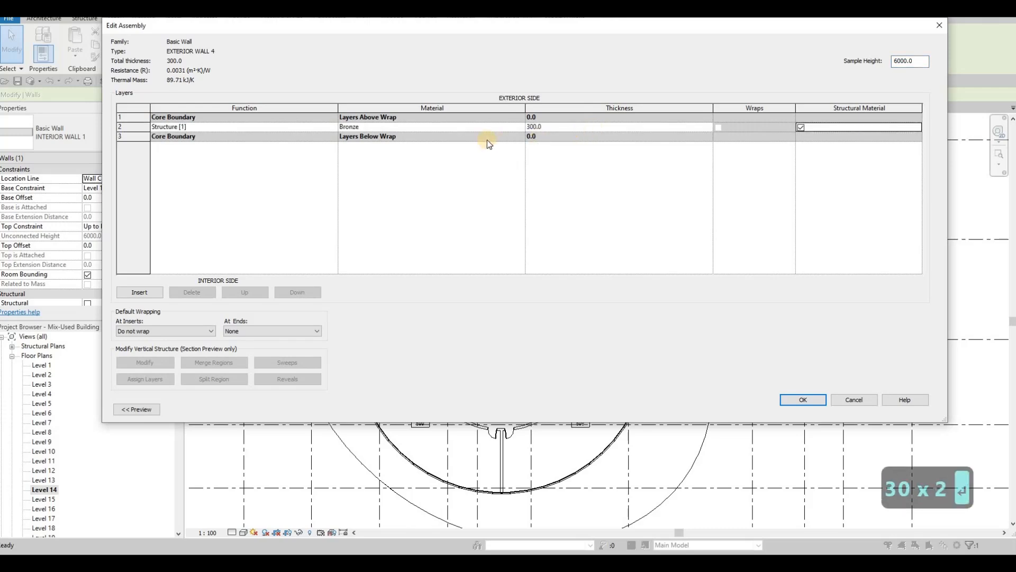
Duplicate the Clad - White material, assign the copy to the structure layer of EXTERIOR WALL 4, and apply the type to the selected wall
left_click(521, 127)
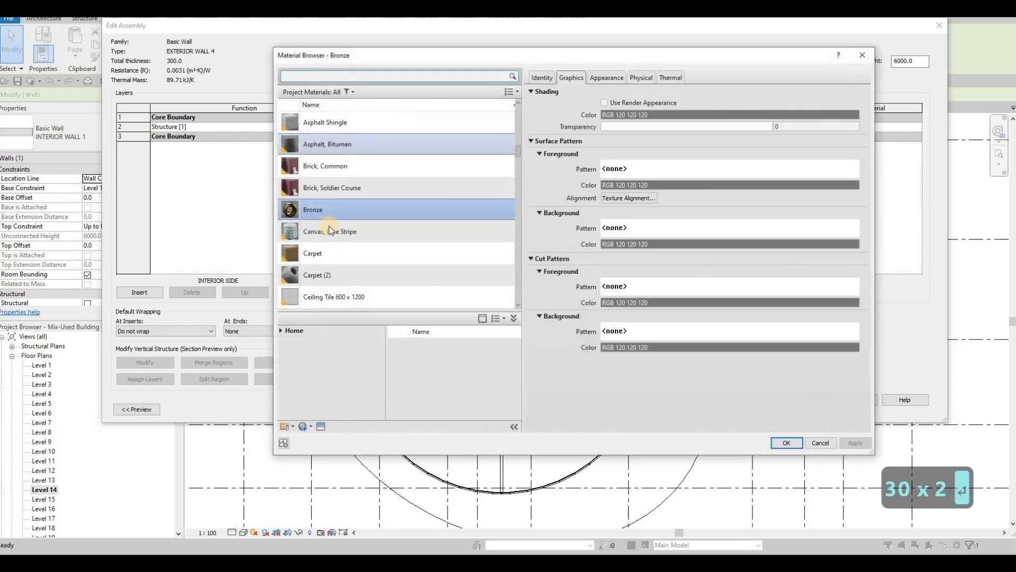
scroll(344, 238, "down", 3)
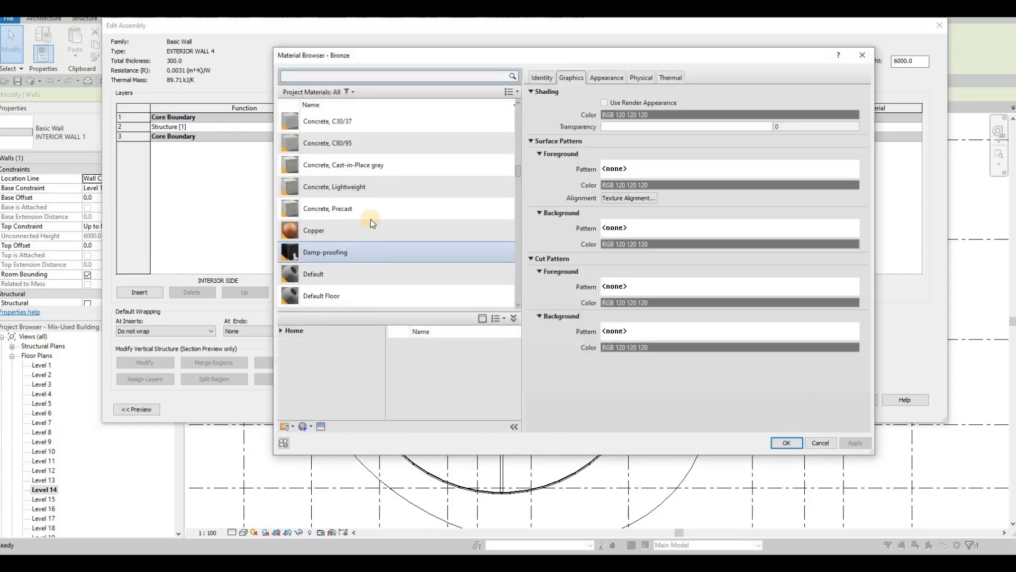
scroll(364, 218, "down", 3)
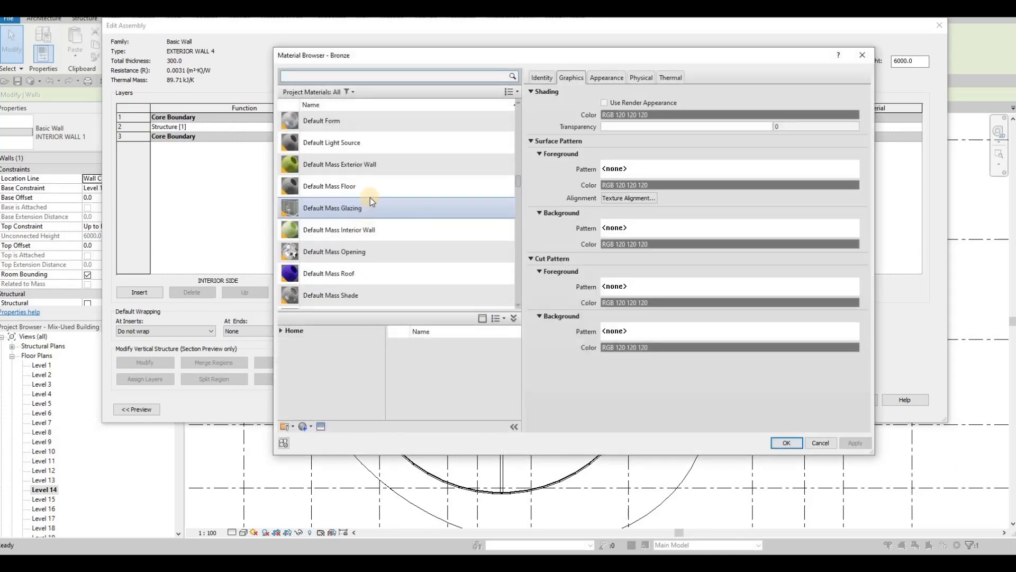
scroll(370, 198, "up", 5)
scroll(370, 199, "up", 2)
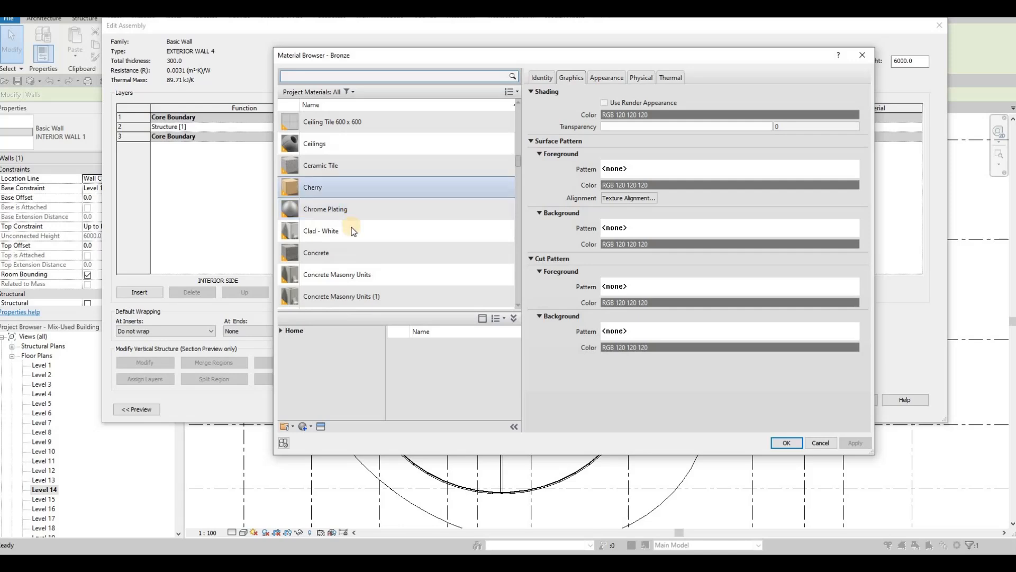
left_click(351, 230)
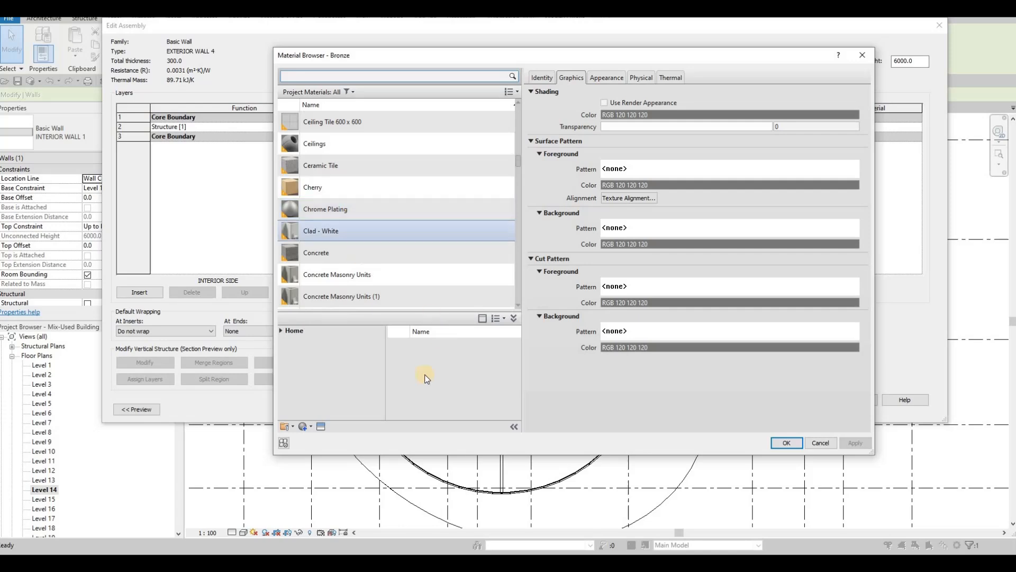
left_click(312, 427)
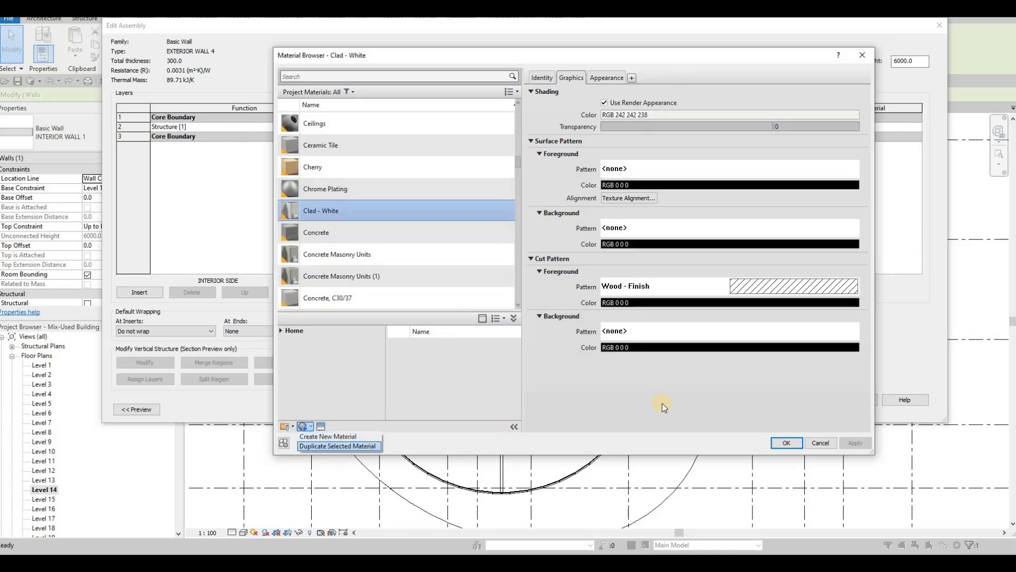
left_click(851, 443)
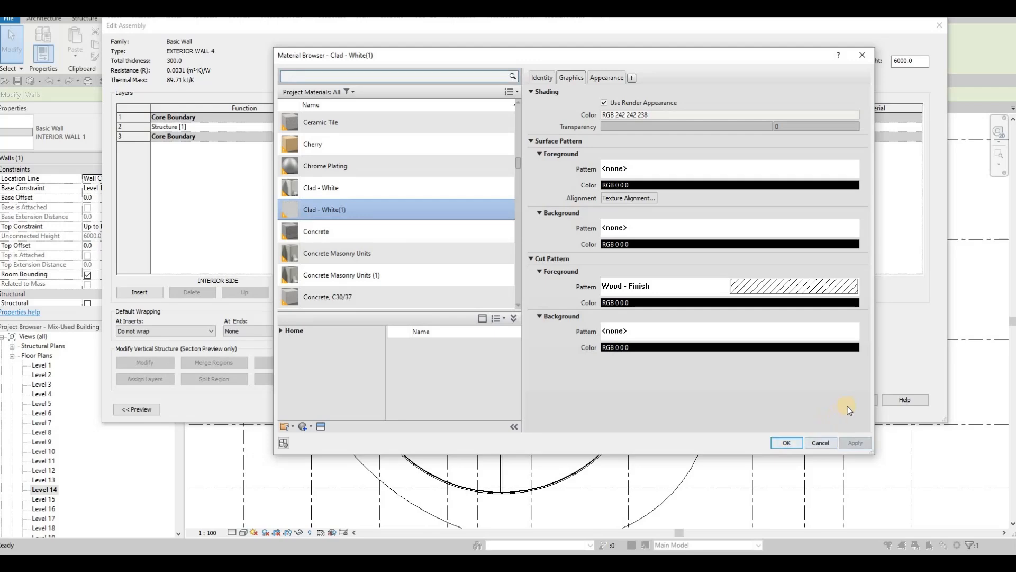
left_click(786, 442)
left_click(801, 398)
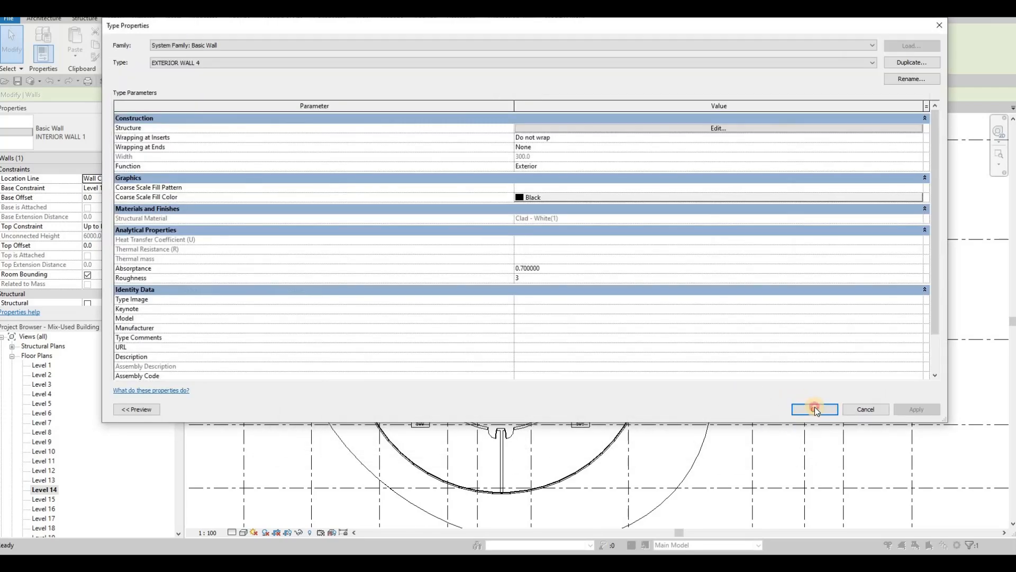
left_click(806, 408)
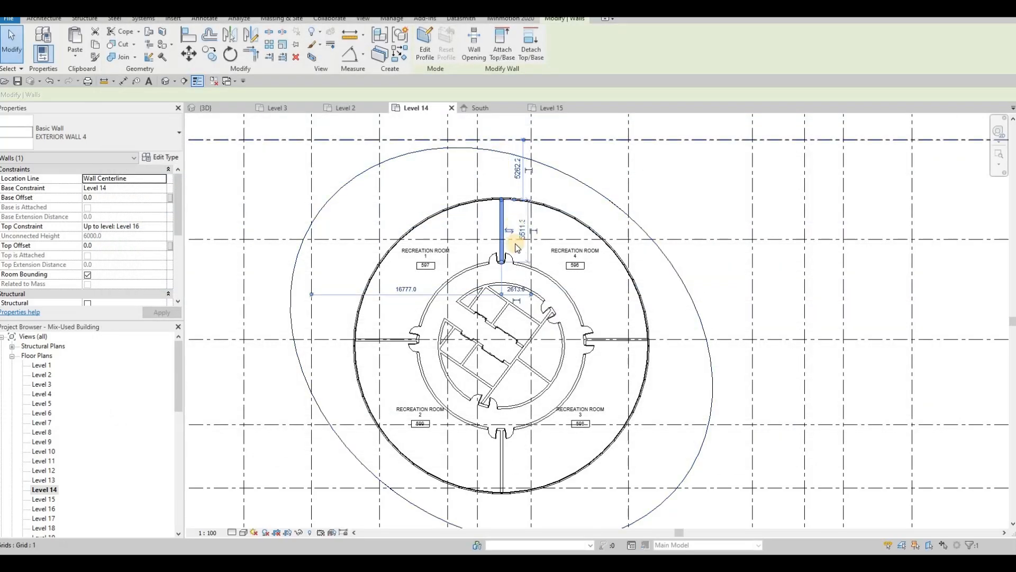
Draw a similar EXTERIOR WALL 4 fin 2500 mm straight outward from the curtain wall, in line with the partition between Recreation Rooms 1 and 4
scroll(501, 152, "up", 4)
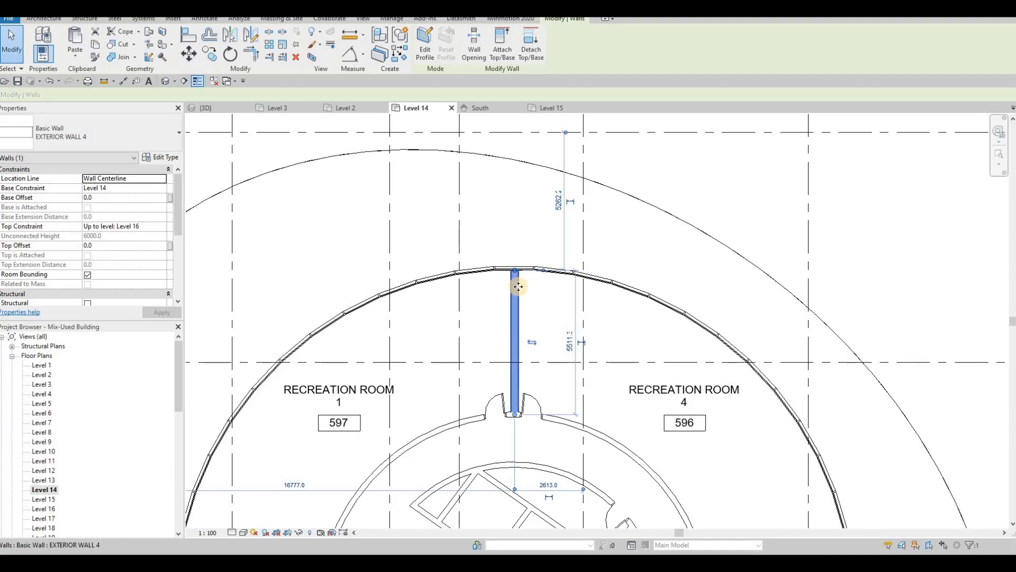
key("Escape")
key("Escape")
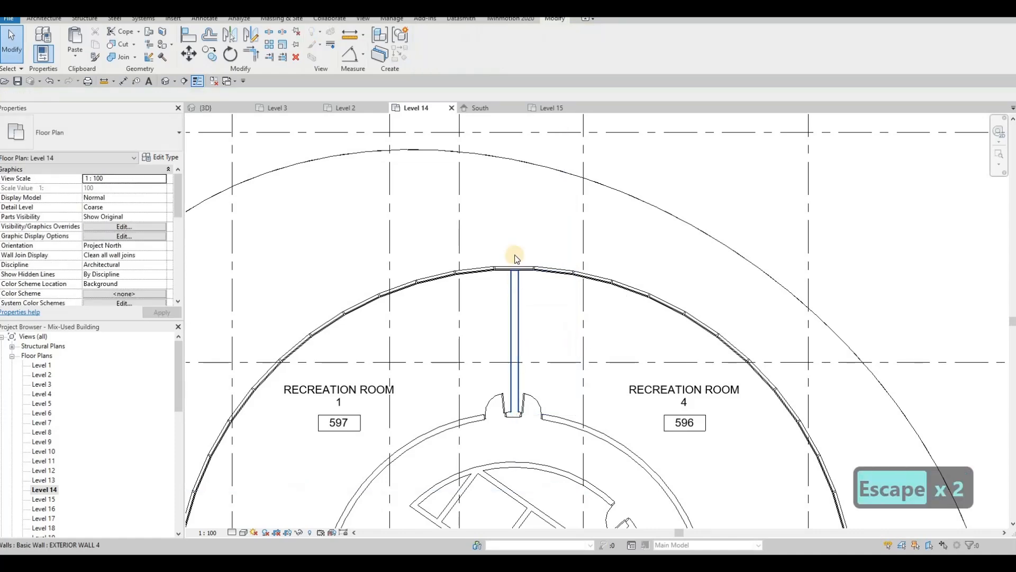
left_click(514, 278)
key("c")
key("s")
scroll(515, 278, "up", 3)
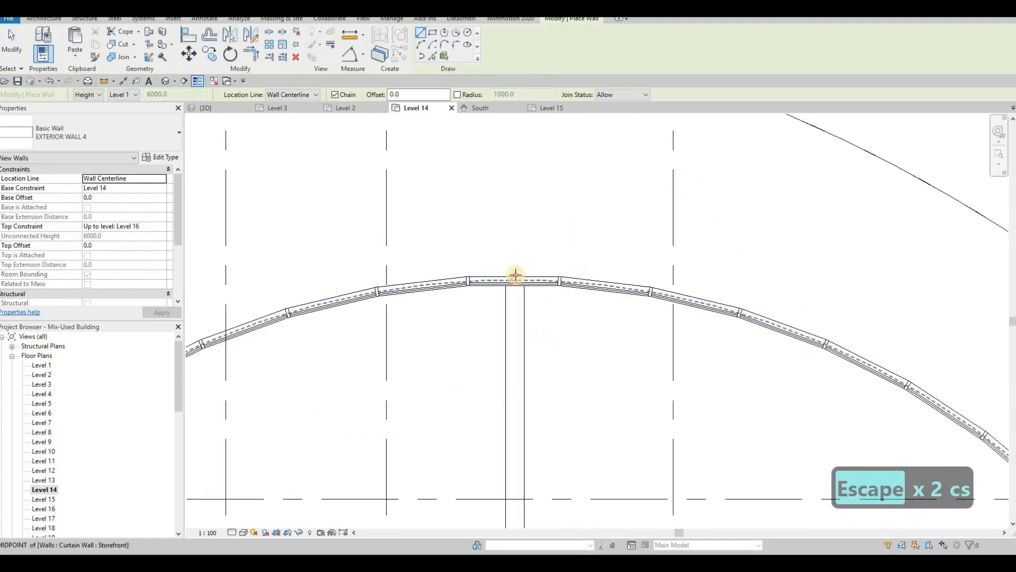
left_click(515, 276)
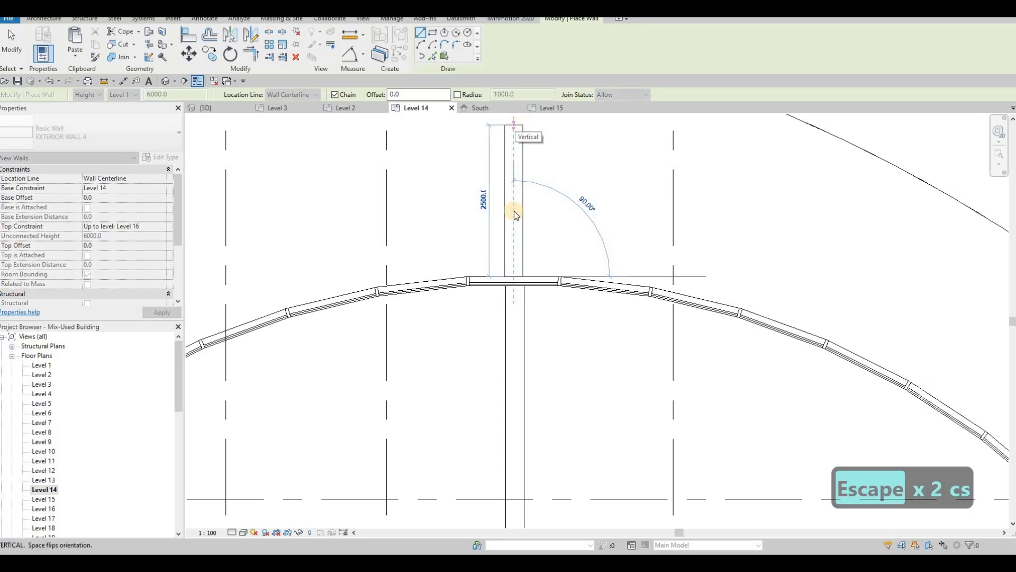
key("Escape")
key("Escape")
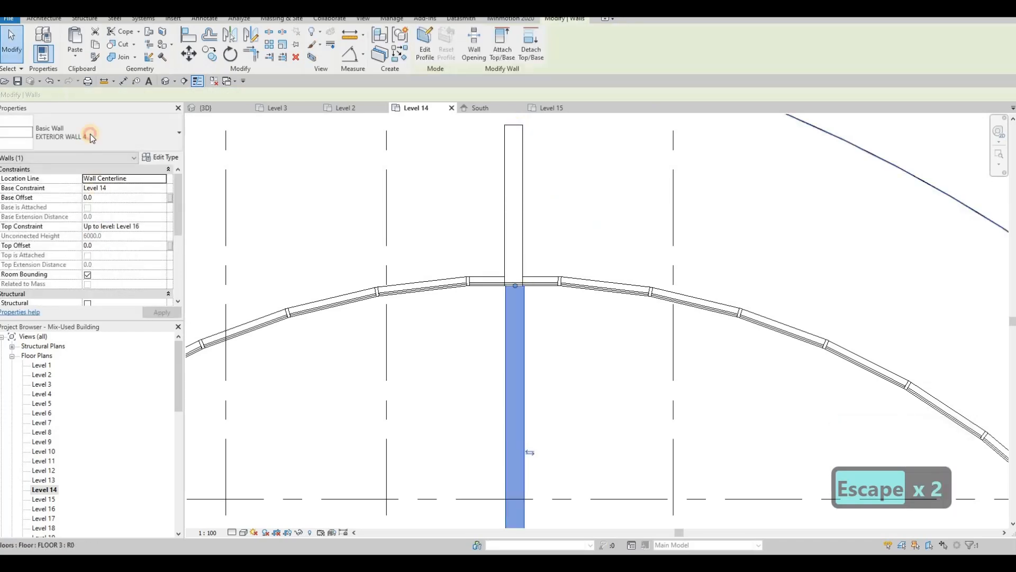
Change the partition between Recreation Rooms 1 and 4 to type EXTERIOR WALL 3
left_click(90, 135)
scroll(68, 183, "up", 1)
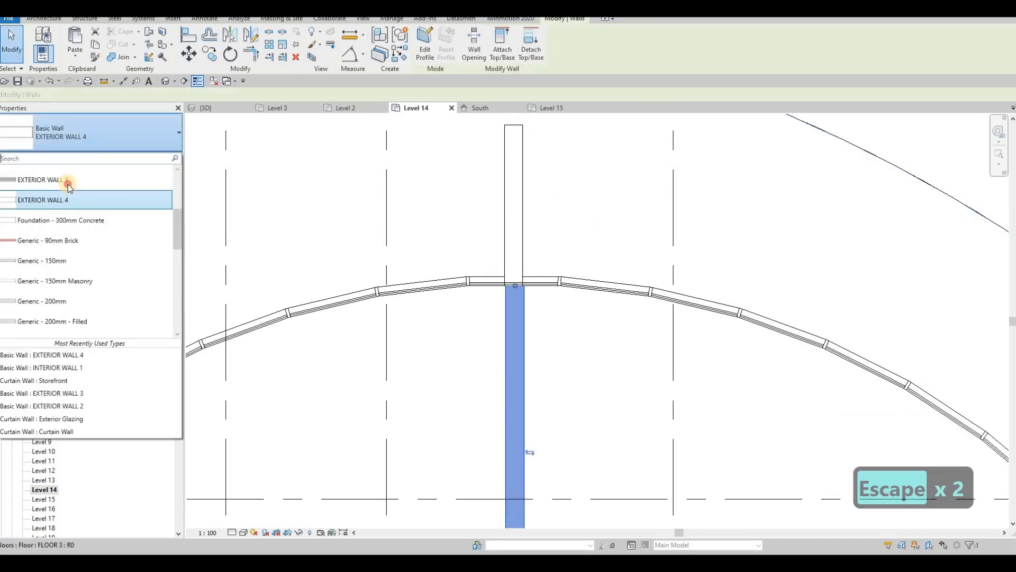
key("Return")
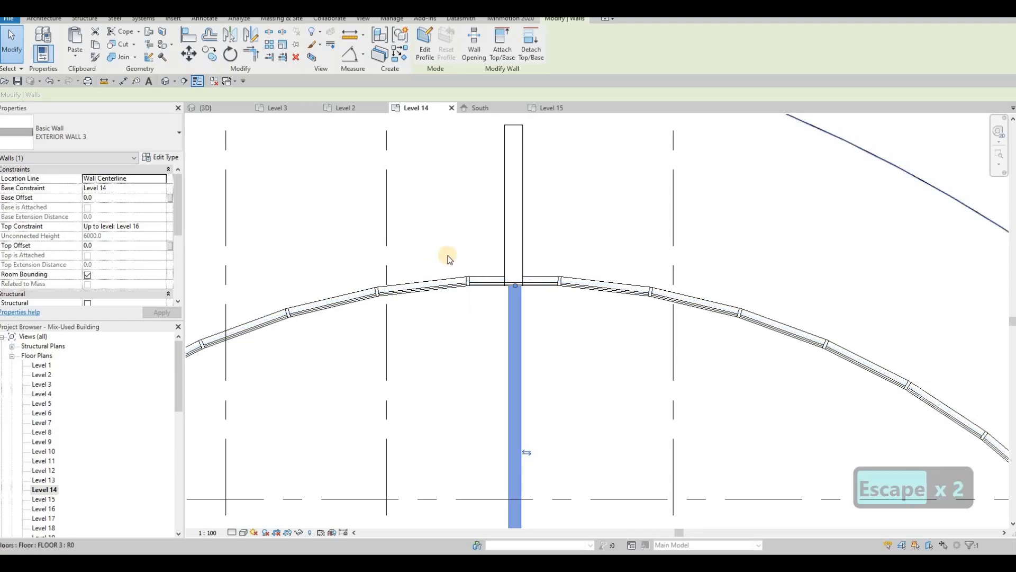
scroll(642, 379, "down", 5)
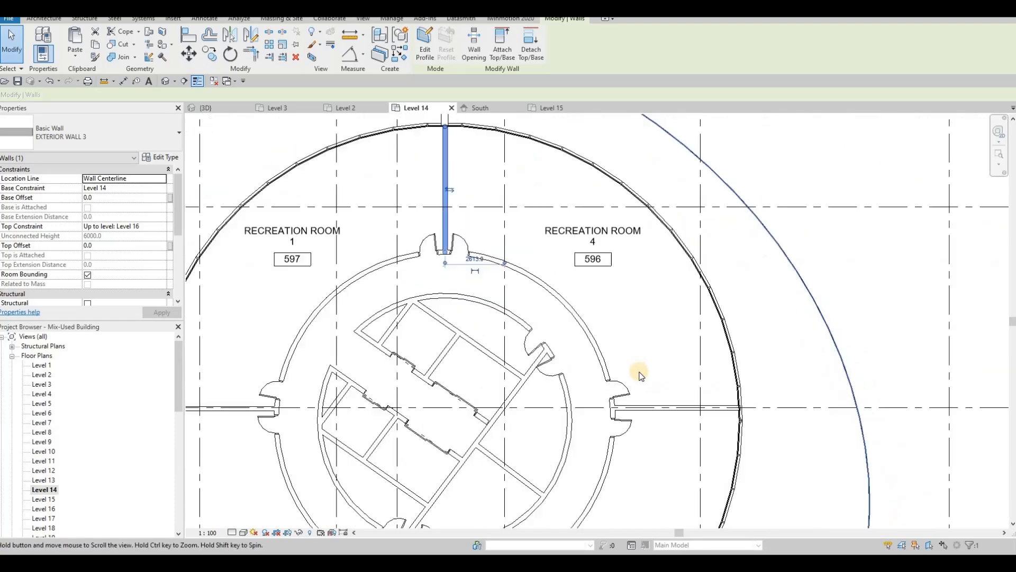
Check the type of the partition between Recreation Rooms 3 and 4, and set the partition between Rooms 1 and 4 to the matching INTERIOR WALL 1
key("Escape")
left_click(642, 379)
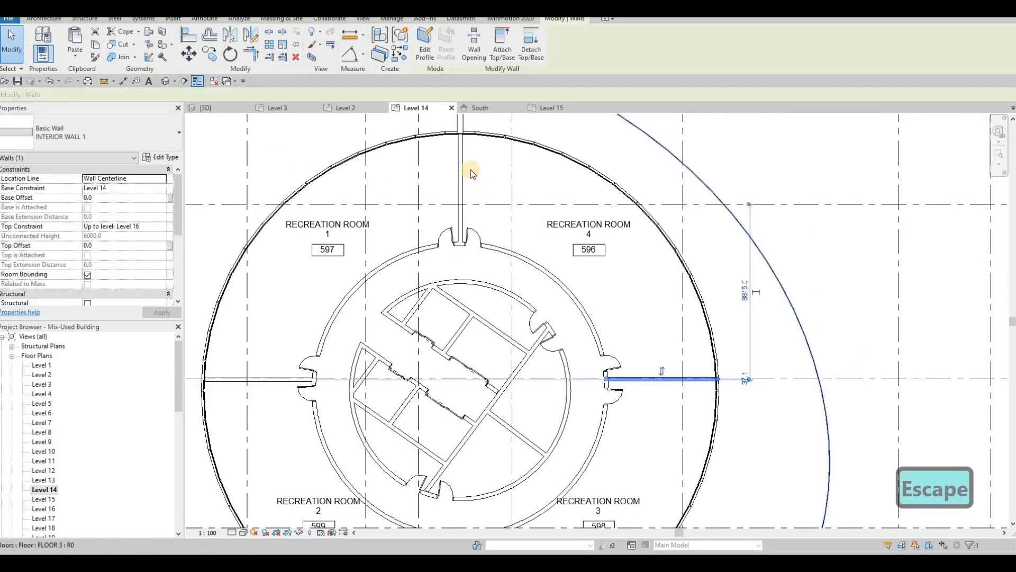
key("Escape")
left_click(459, 158)
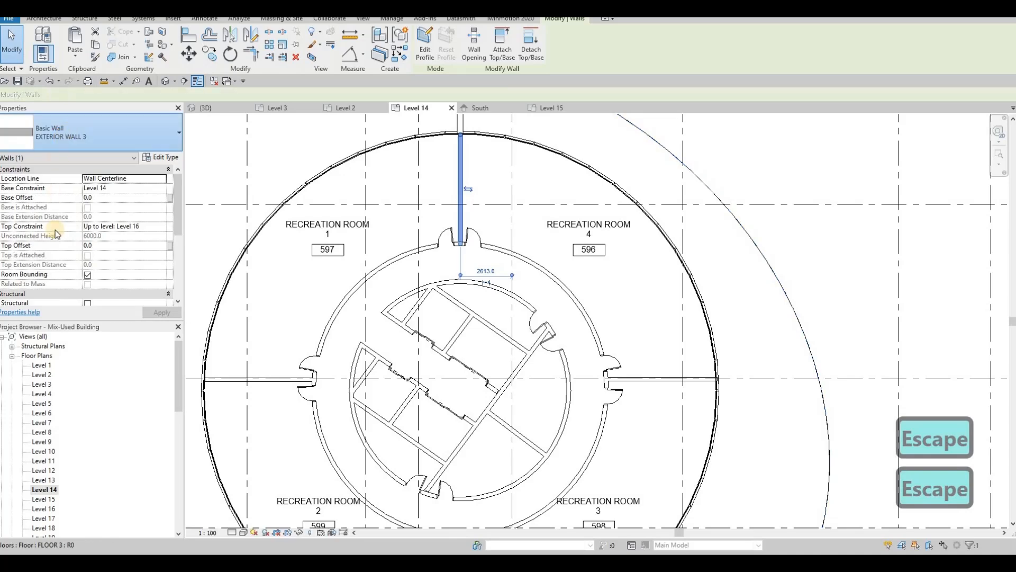
left_click(90, 132)
scroll(74, 295, "down", 5)
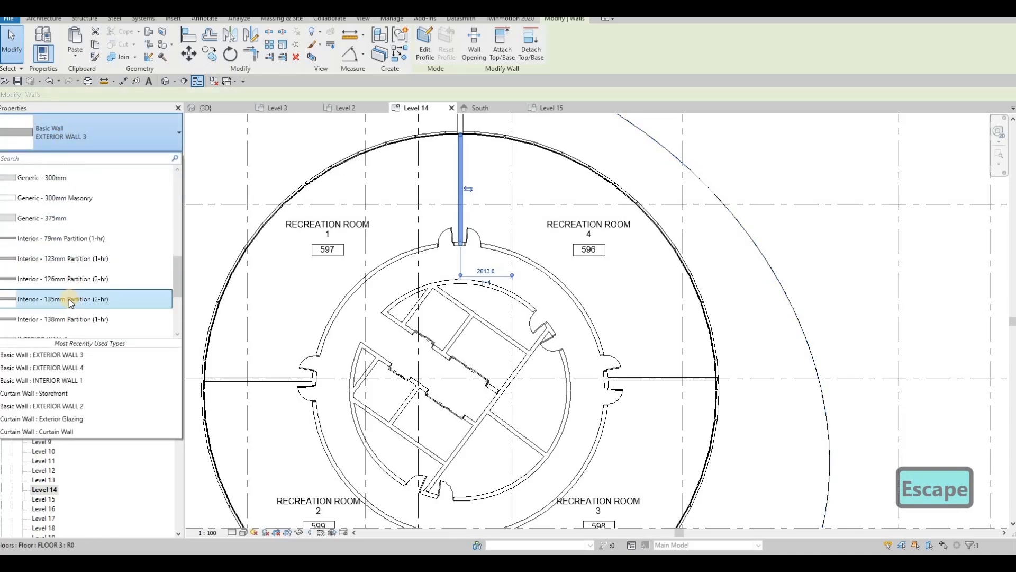
key("Escape")
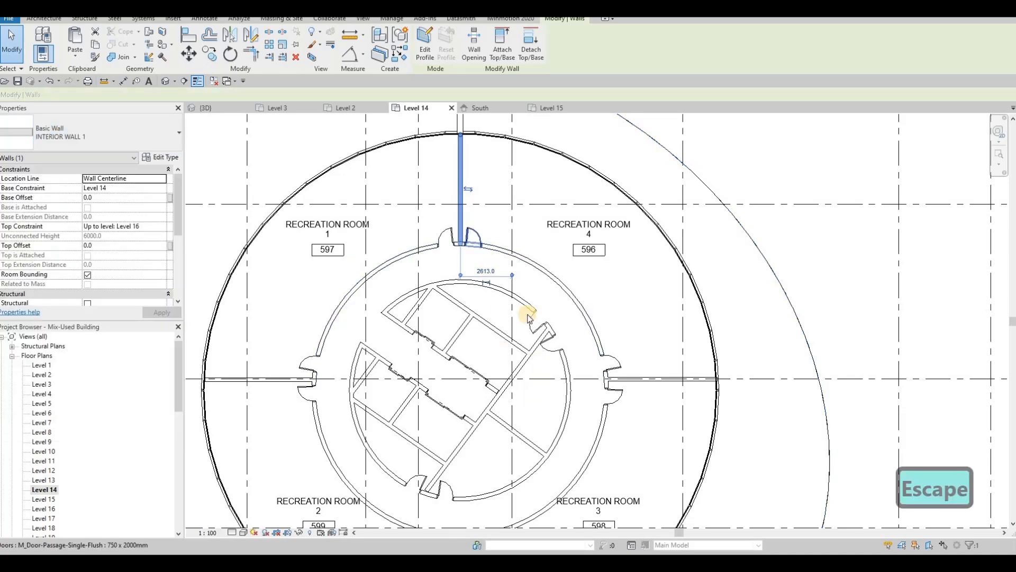
Stretch the outer end of the EXTERIOR WALL 4 fin between Recreation Rooms 1 and 4 outward and set its length to 3000 mm
middle_click_drag(526, 297, 564, 445)
scroll(509, 263, "down", 1)
left_click(509, 263)
key("Escape")
key("Escape")
left_click(508, 260)
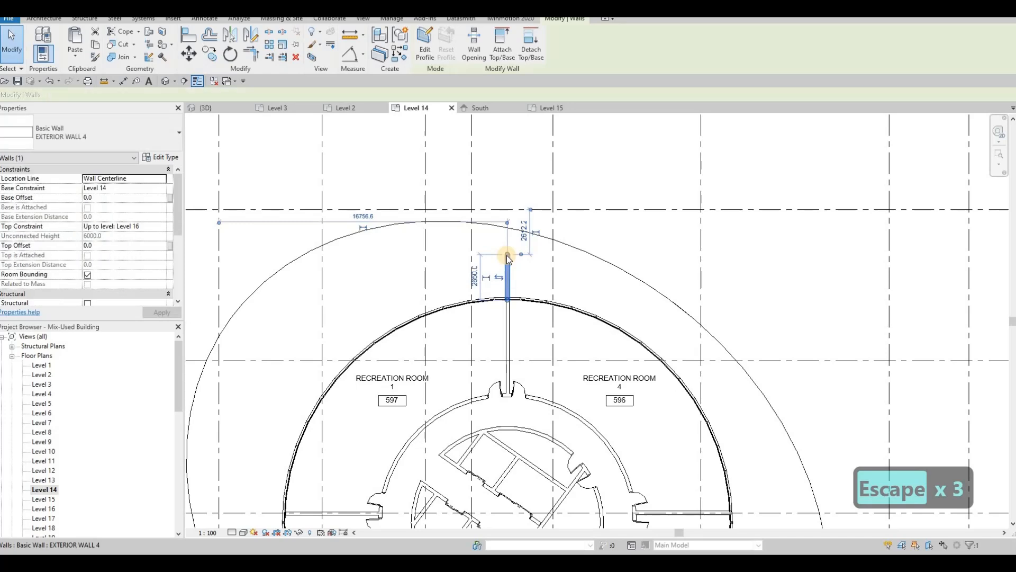
left_click(502, 237)
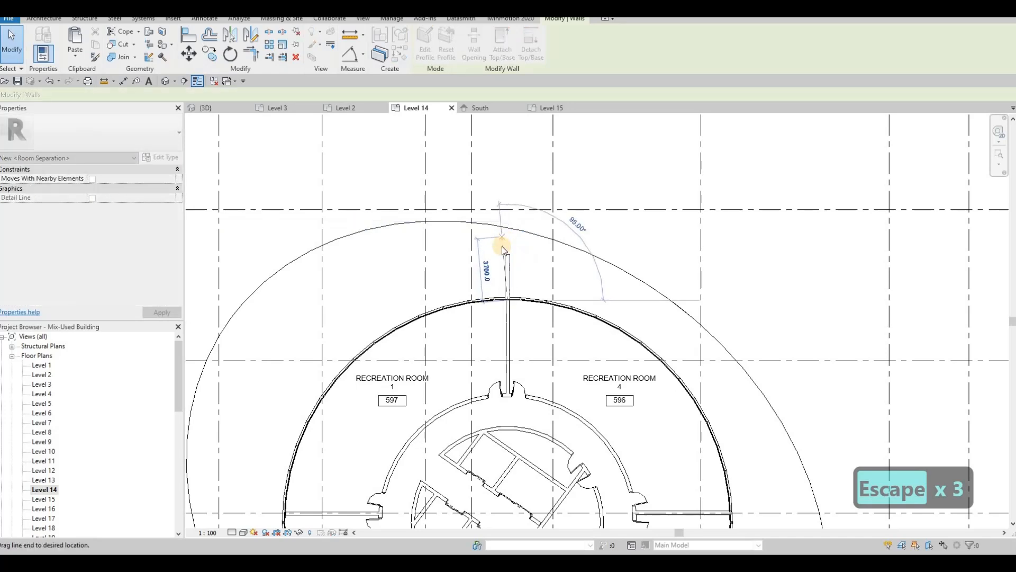
left_click(474, 272)
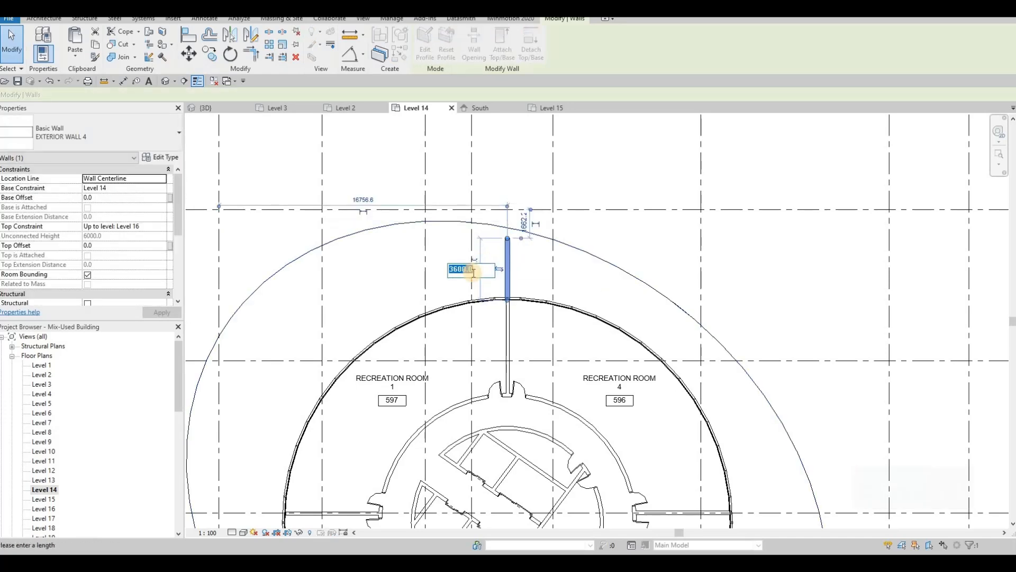
type("3000")
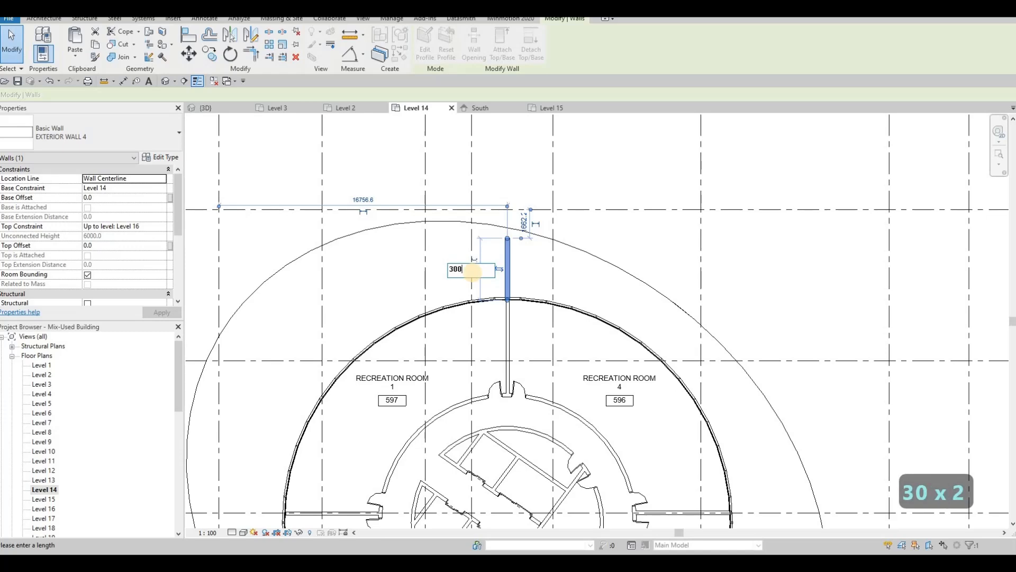
key("Return")
key("Escape")
key("Escape")
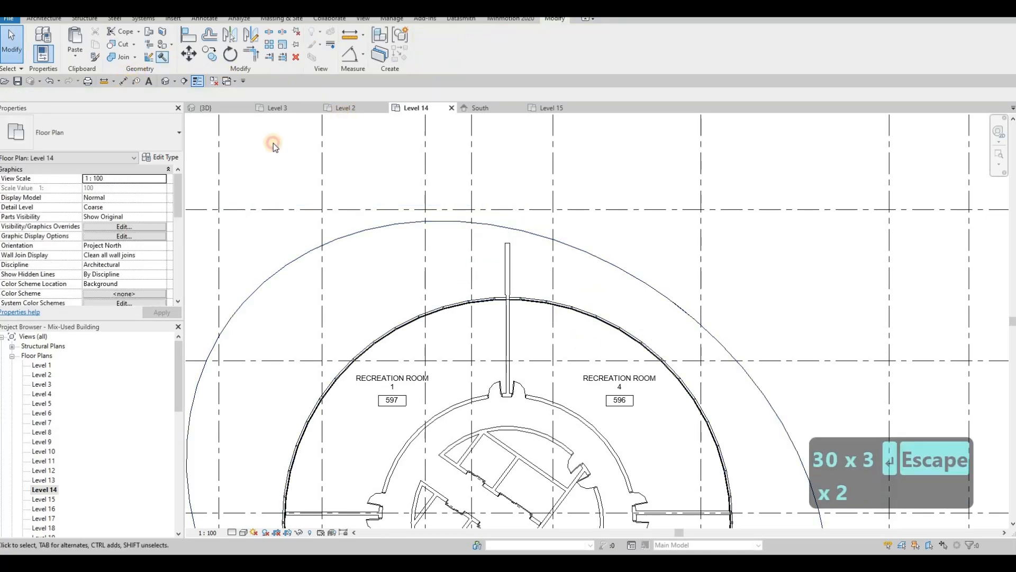
Check the perpendicular gap between the curtain wall and the outer curve beside Recreation Room 4, using an unplaced detail line
key("d")
key("i")
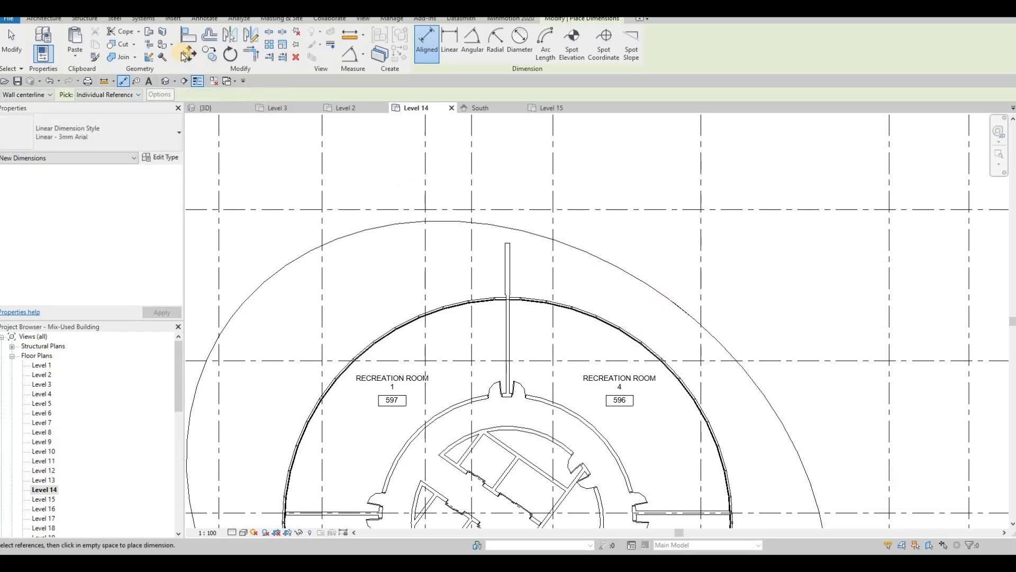
key("Escape")
key("Escape")
left_click(210, 22)
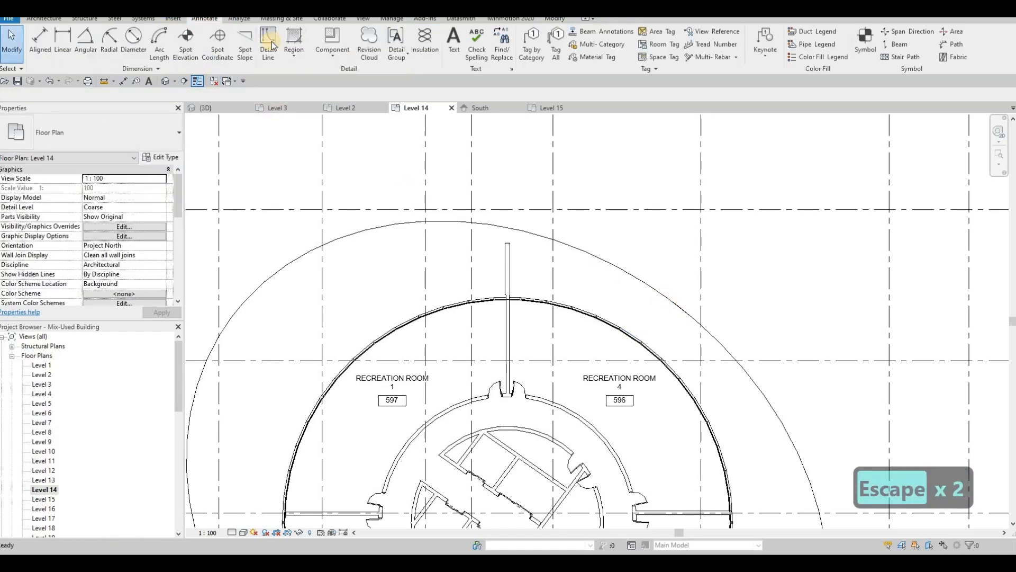
left_click(647, 347)
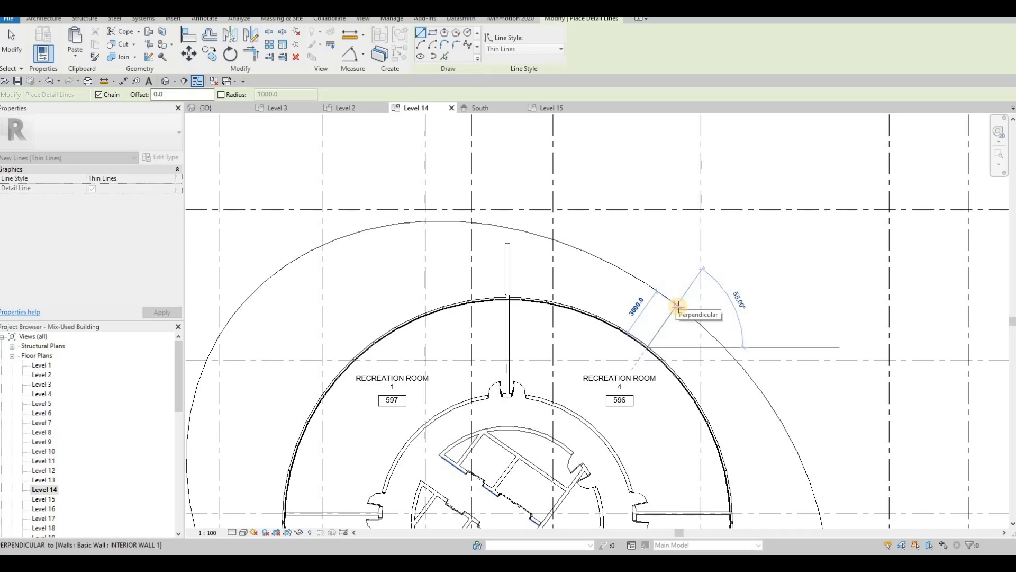
key("Escape")
key("Escape")
Pull the fin's inner end outward, away from the end of the partition between Recreation Rooms 1 and 4
scroll(509, 255, "up", 2)
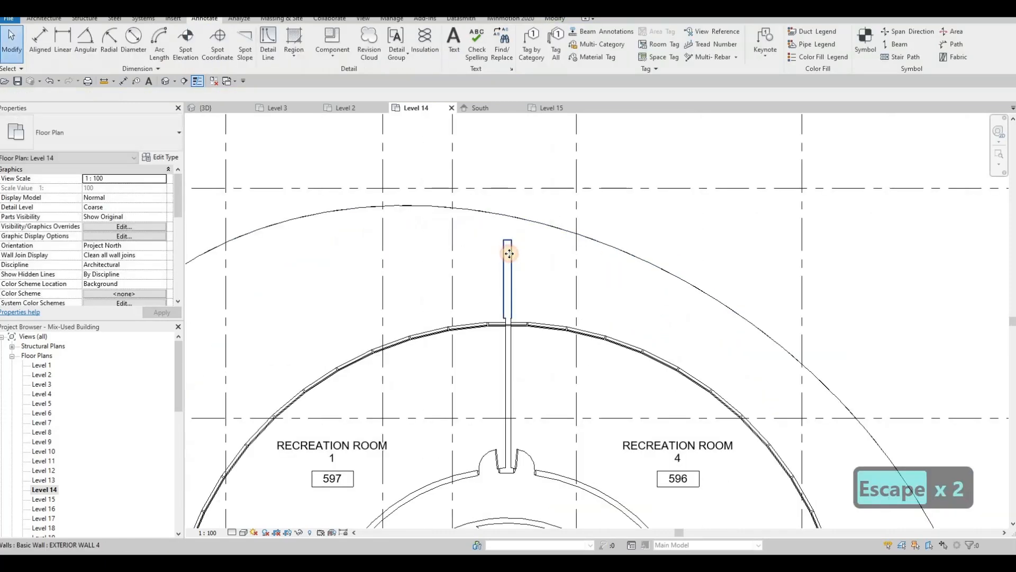
left_click(509, 254)
key("Escape")
key("Escape")
key("Escape")
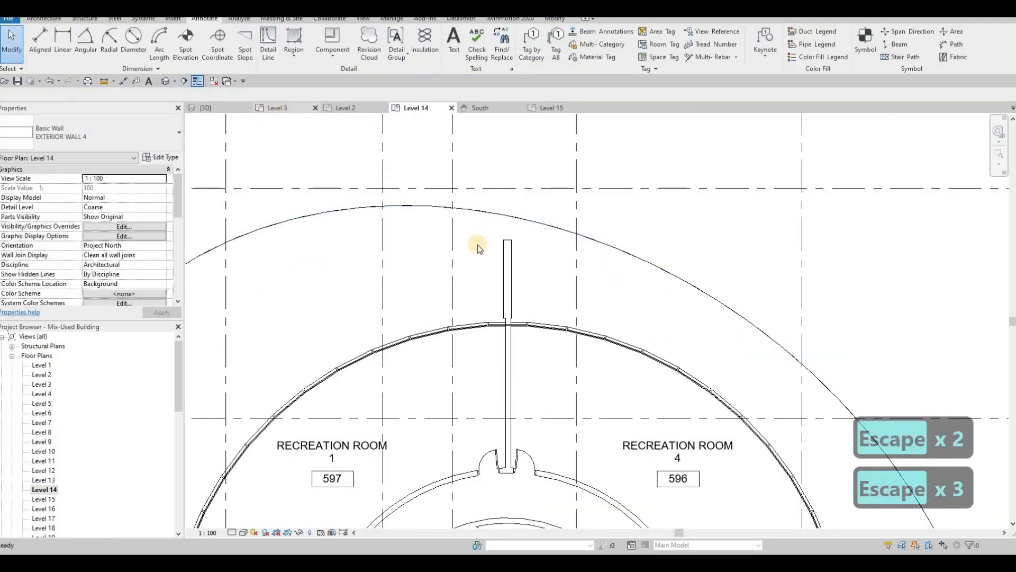
scroll(508, 321, "up", 3)
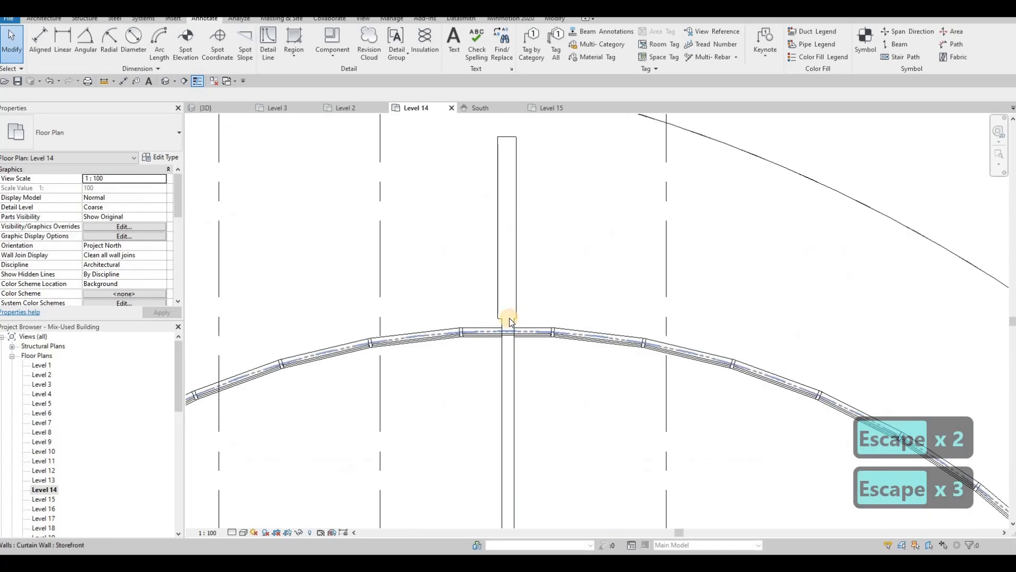
left_click(510, 321)
key("Escape")
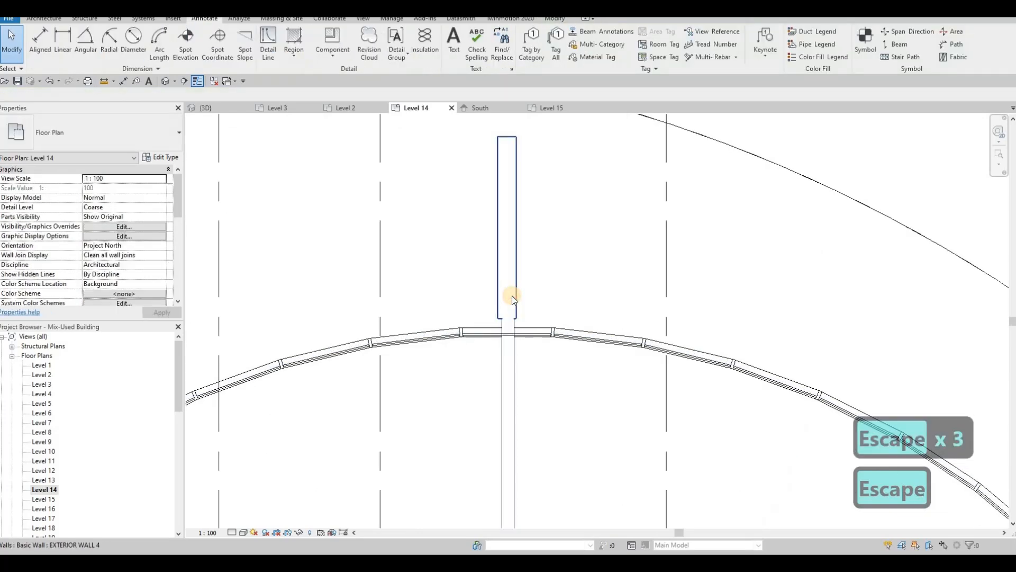
left_click(507, 318)
left_click_drag(507, 320, 506, 305)
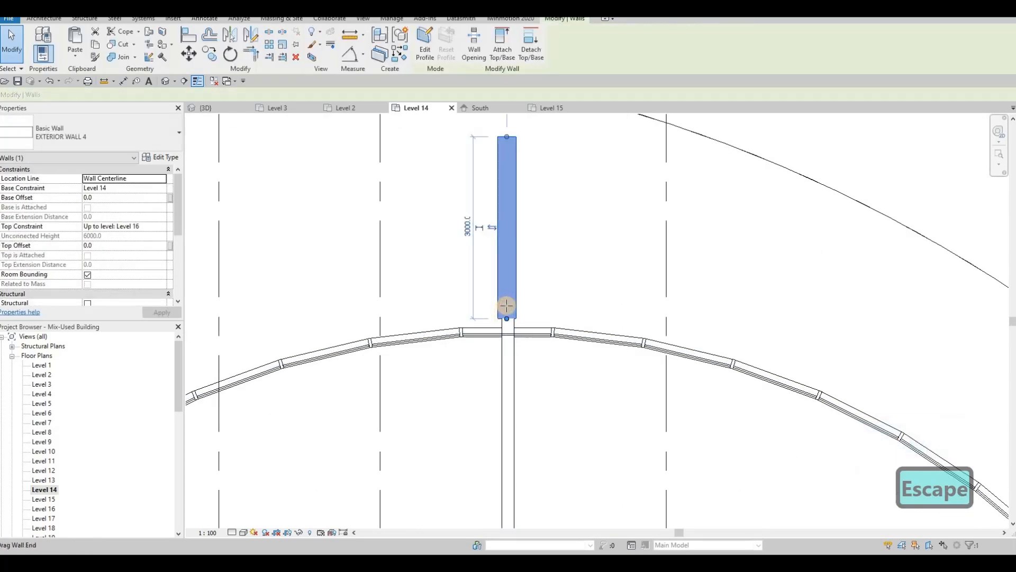
Pull the partition's end back to the inside of the curtain wall and extend the fin's inner end to the mullion's outer face
left_click(509, 327)
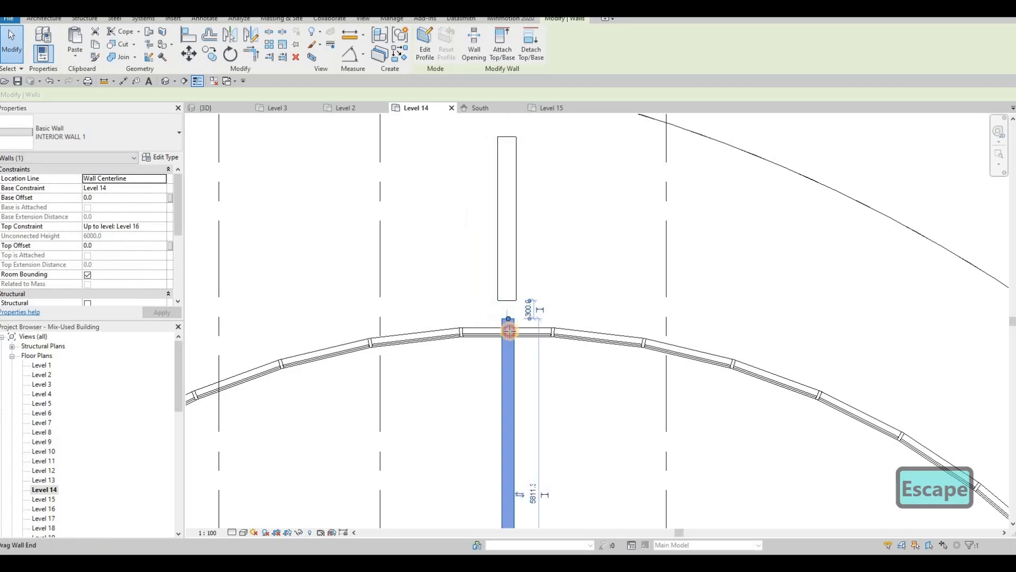
left_click_drag(513, 331, 510, 339)
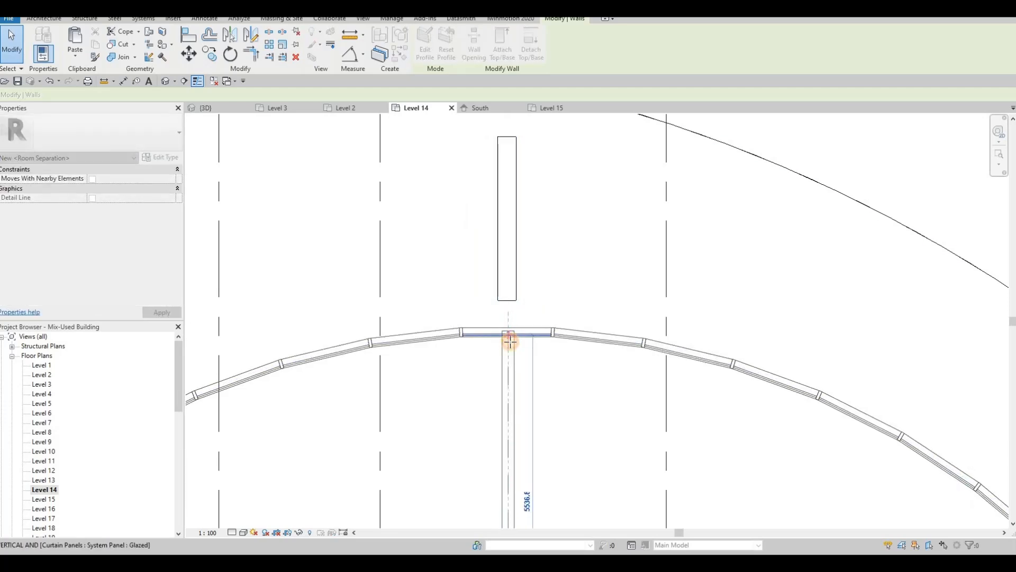
left_click_drag(513, 286, 507, 293)
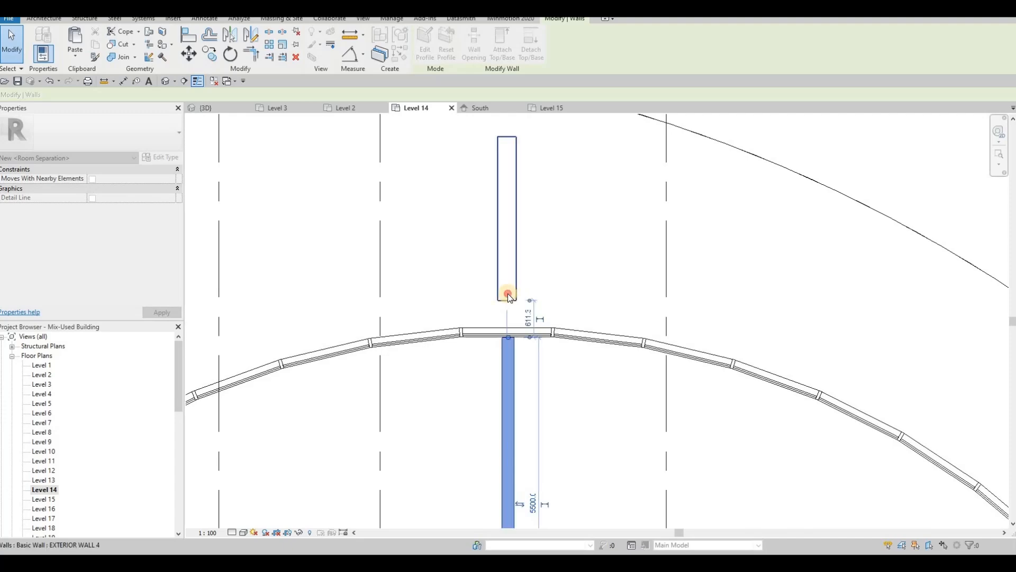
key("Escape")
left_click(513, 296)
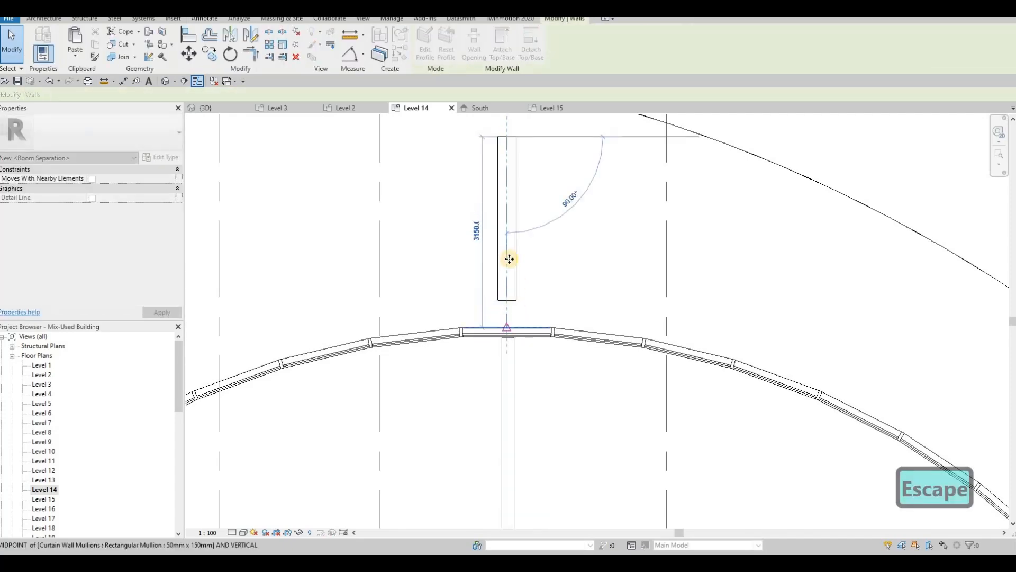
key("Escape")
Set the fin's length back to 3000 mm
scroll(507, 296, "down", 2)
middle_click_drag(507, 243, 507, 292)
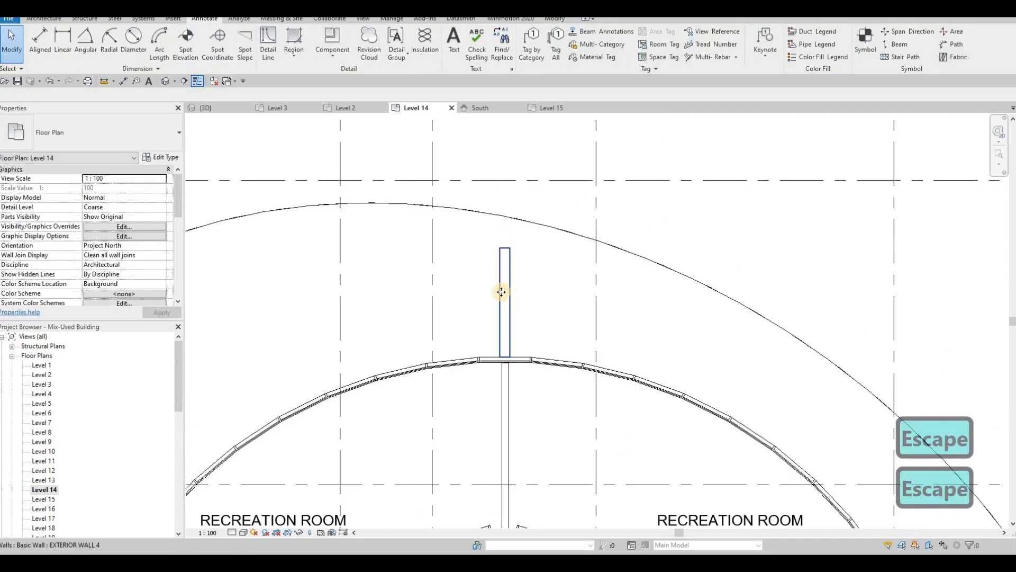
left_click(503, 291)
left_click(465, 302)
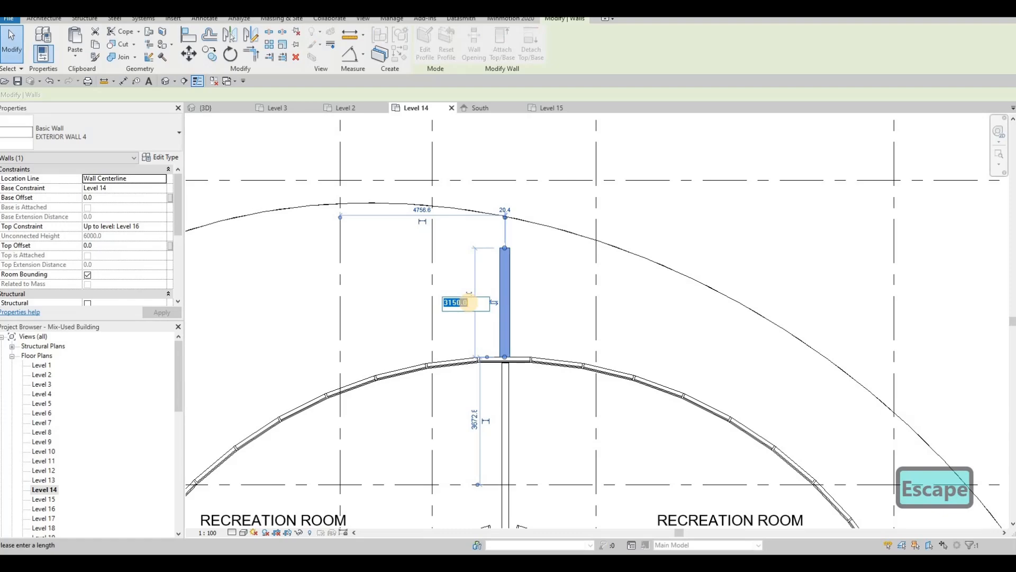
type("3000")
key("Return")
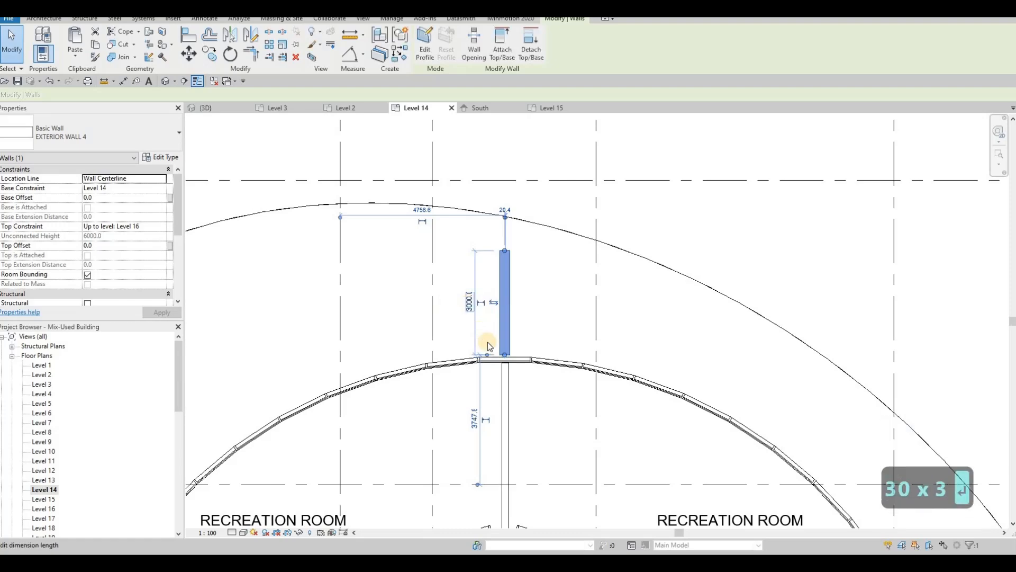
scroll(495, 338, "up", 4)
key("Escape")
key("Escape")
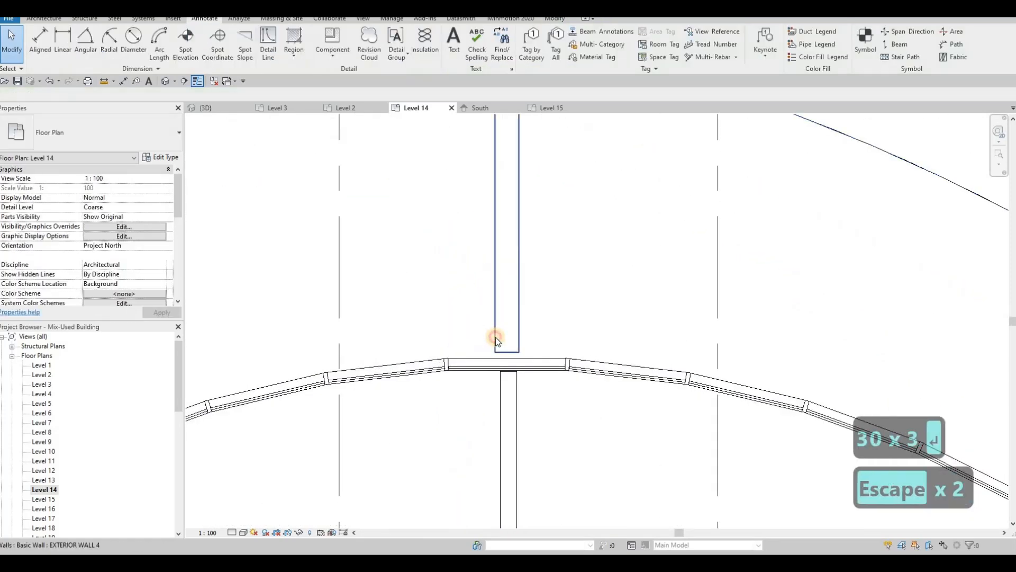
Move the fin straight inward so its inner end touches the curtain wall's outer face, and switch to the 3D view
left_click(497, 340)
key("m")
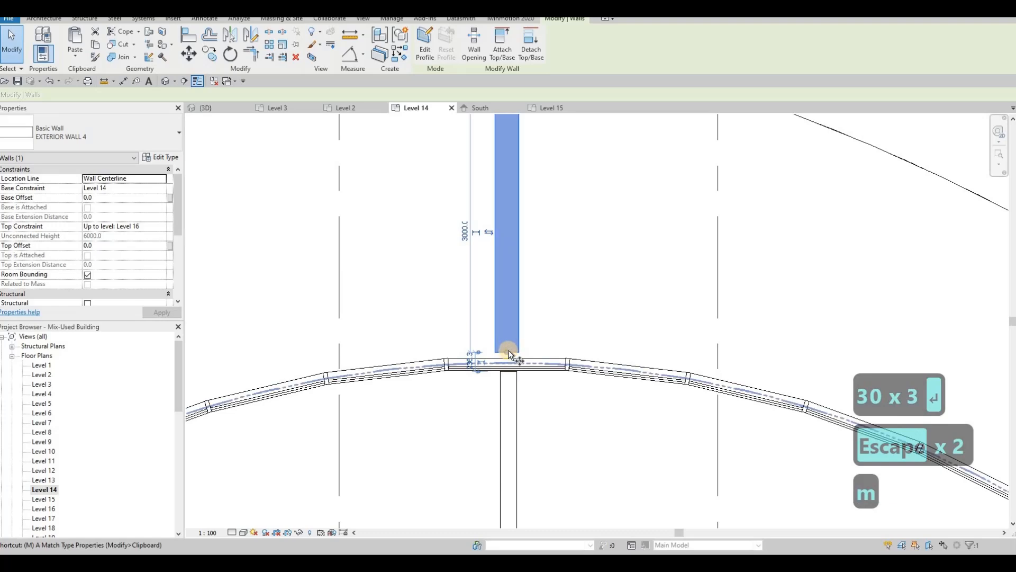
key("v")
scroll(508, 357, "up", 2)
left_click(509, 359)
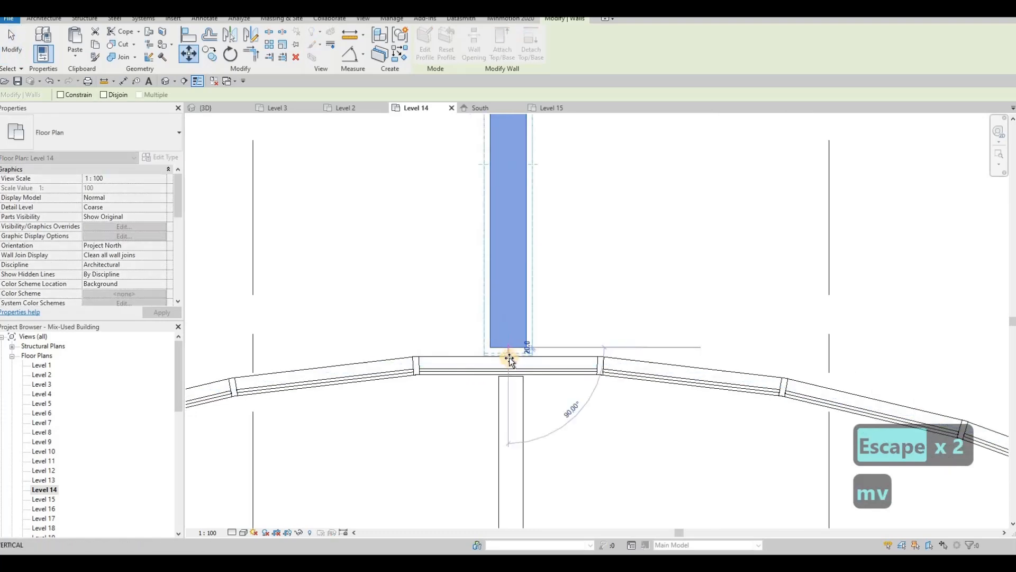
key("Escape")
key("Escape")
left_click(490, 287)
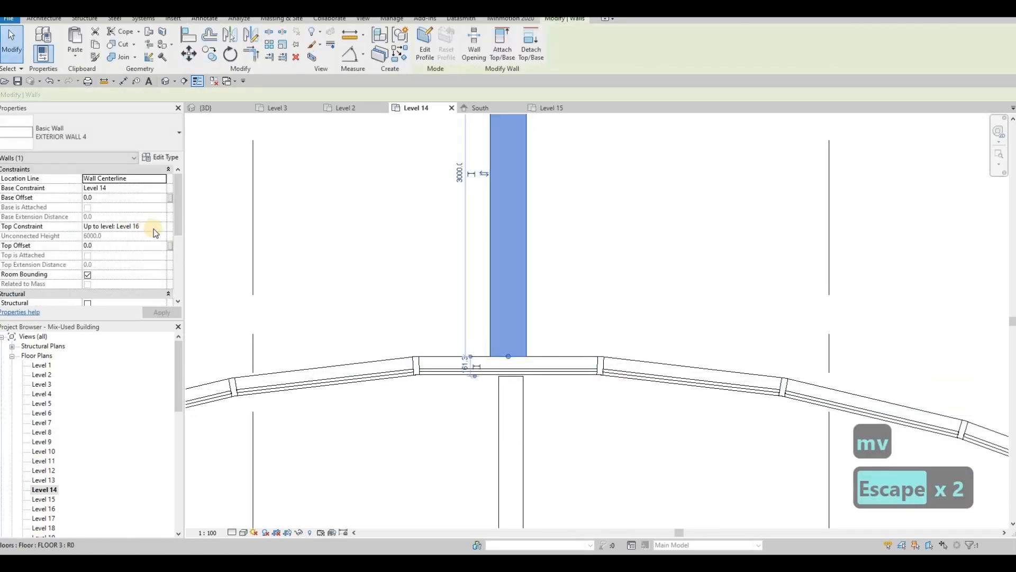
key("Escape")
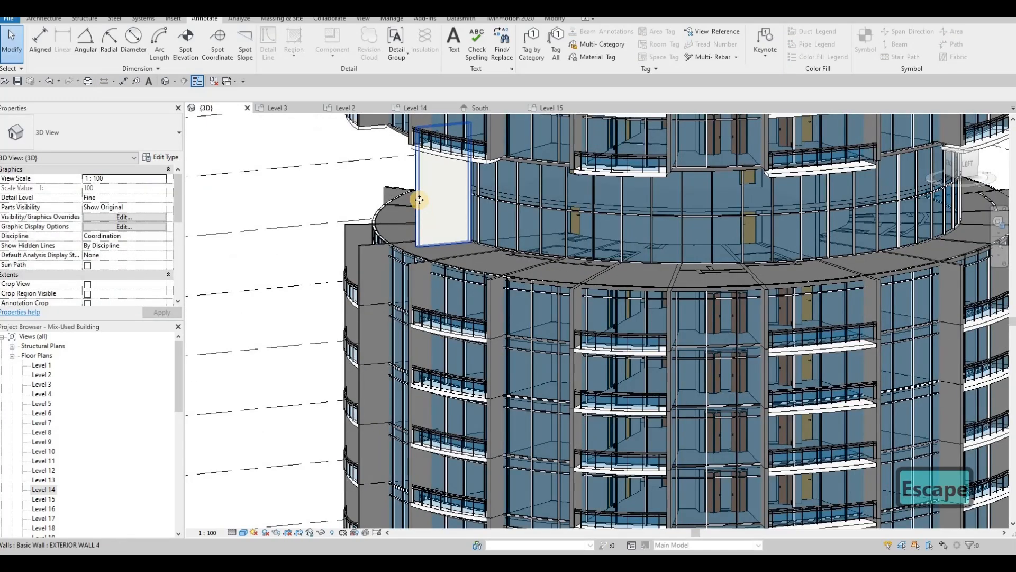
Open the profile of the EXTERIOR WALL 4 fin for editing and view it from the side
left_click(421, 204)
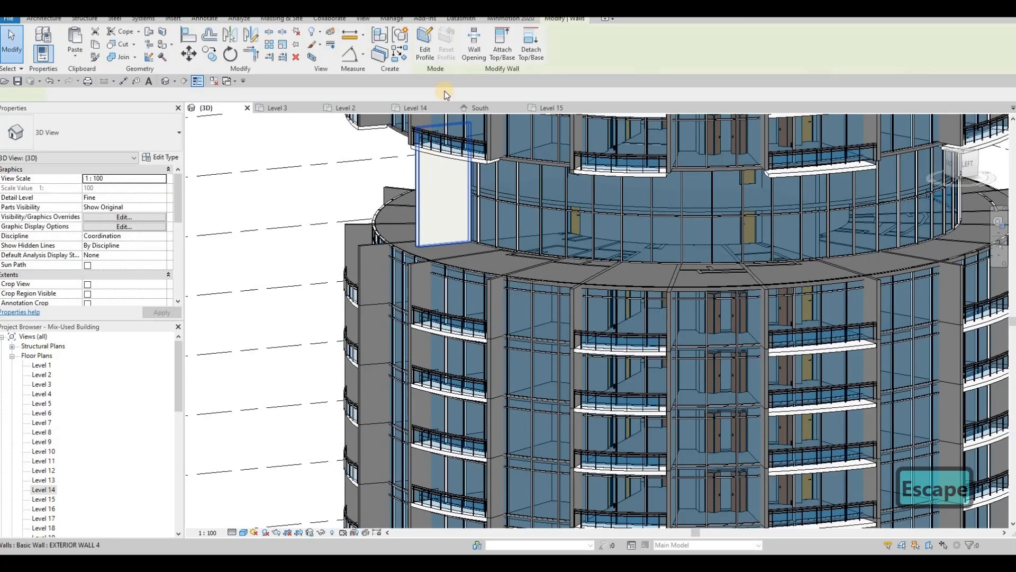
left_click(424, 64)
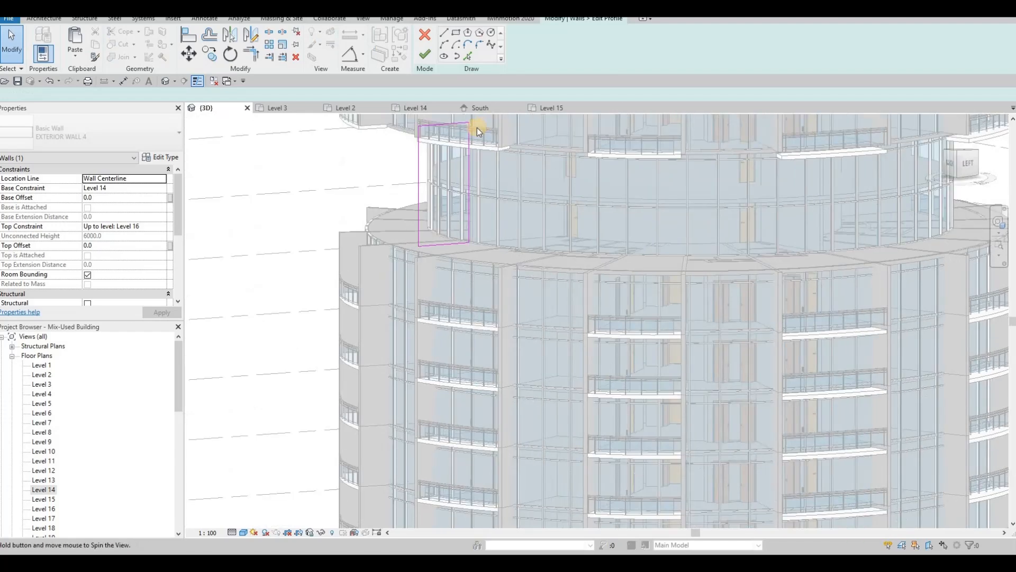
middle_click_drag(477, 128, 473, 117, "shift")
Try an arc of about 7700 mm radius from the fin profile's top edge to the foot of its outer edge, and delete it
left_click(455, 36)
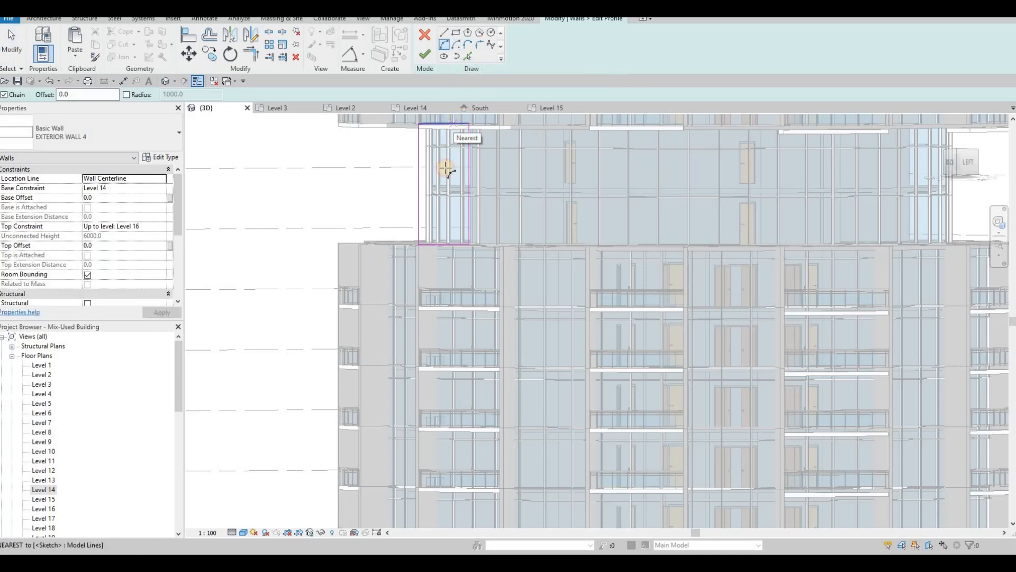
left_click(423, 236)
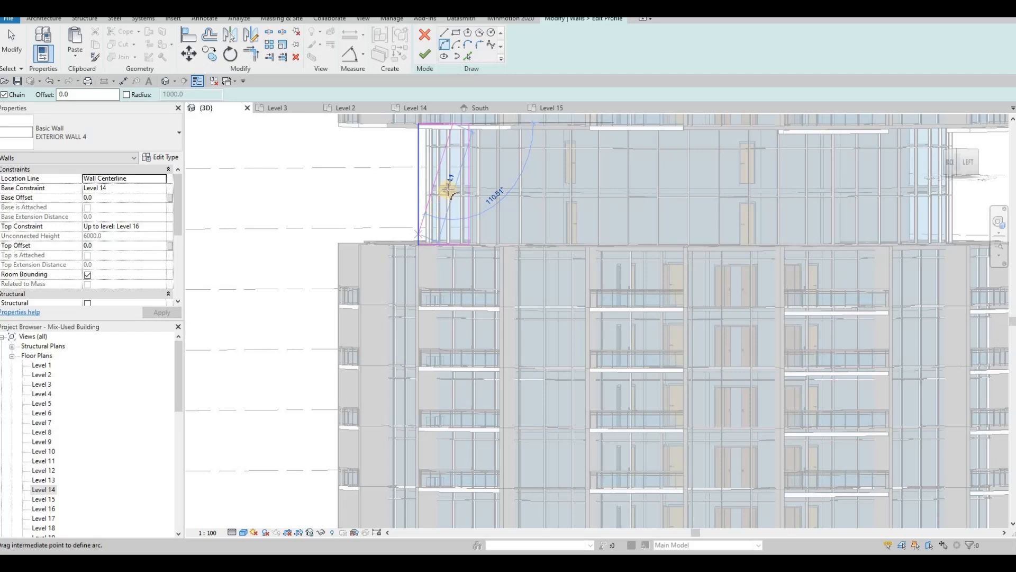
left_click(466, 155)
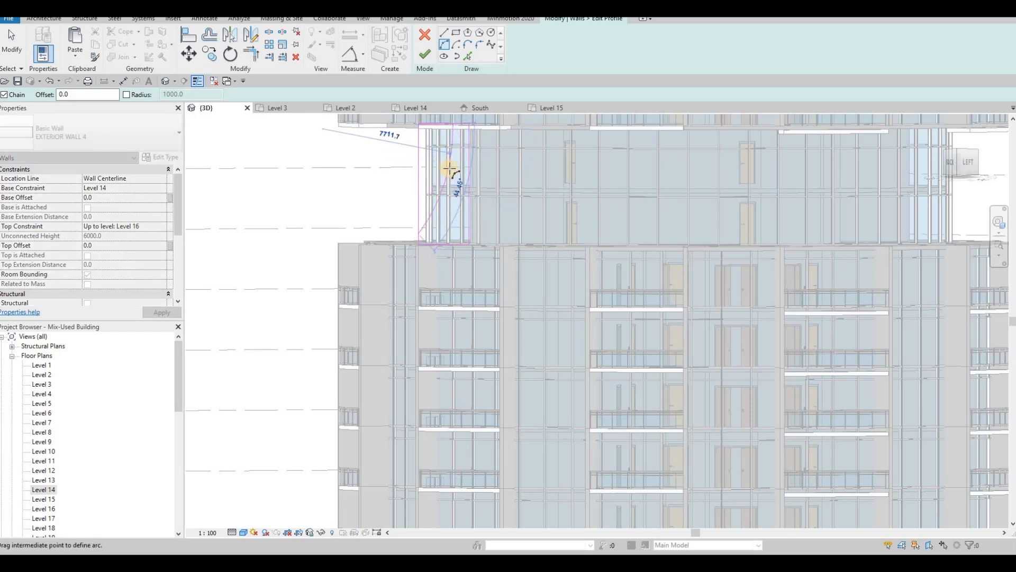
left_click(450, 169)
key("Escape")
key("Escape")
key("Escape")
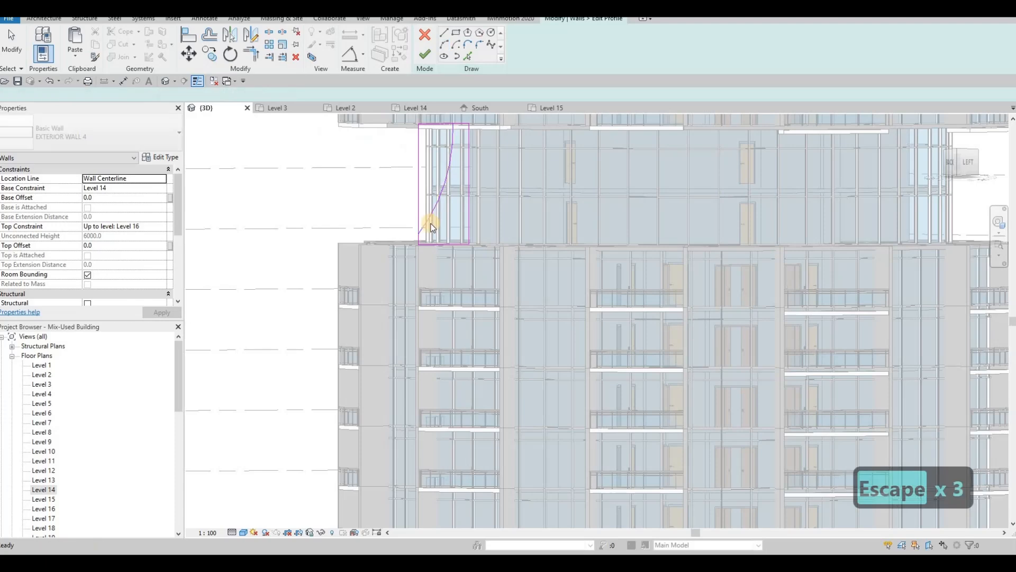
scroll(429, 234, "up", 2)
left_click(428, 227)
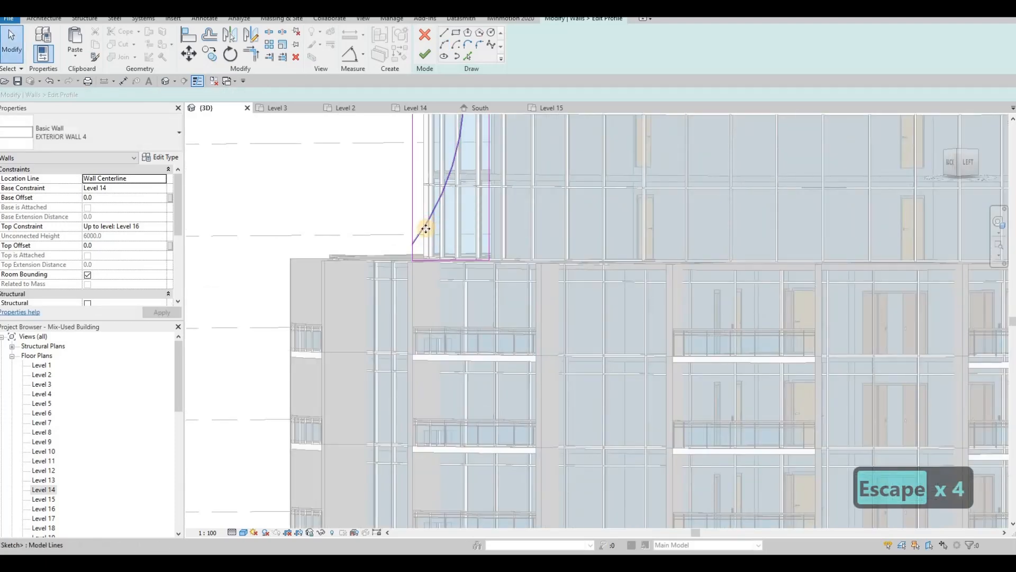
key("Delete")
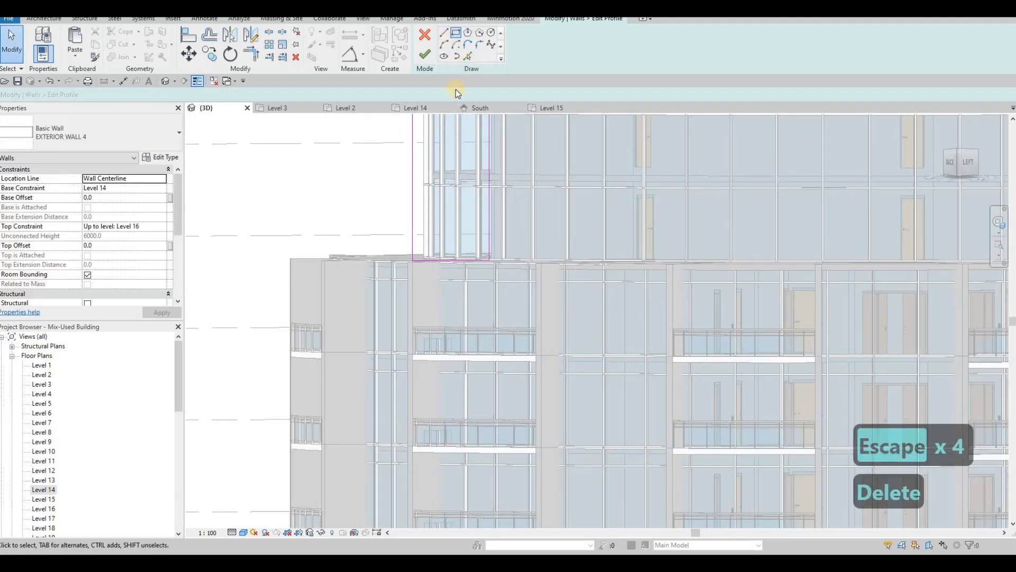
Draw an arc of about 12060 mm radius from the fin profile's top edge down towards its lower part
middle_click_drag(404, 226, 418, 143, "shift")
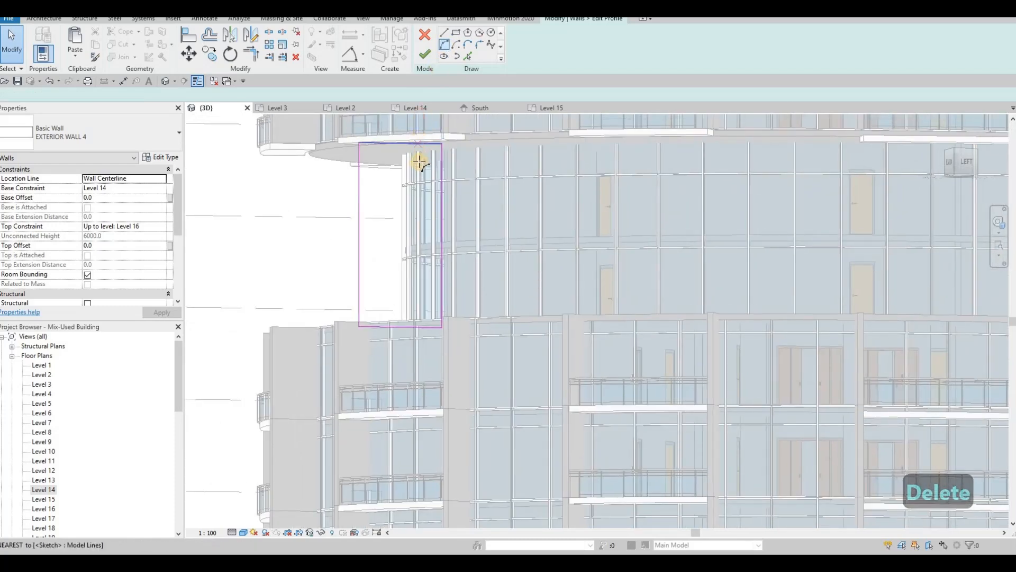
left_click(419, 151)
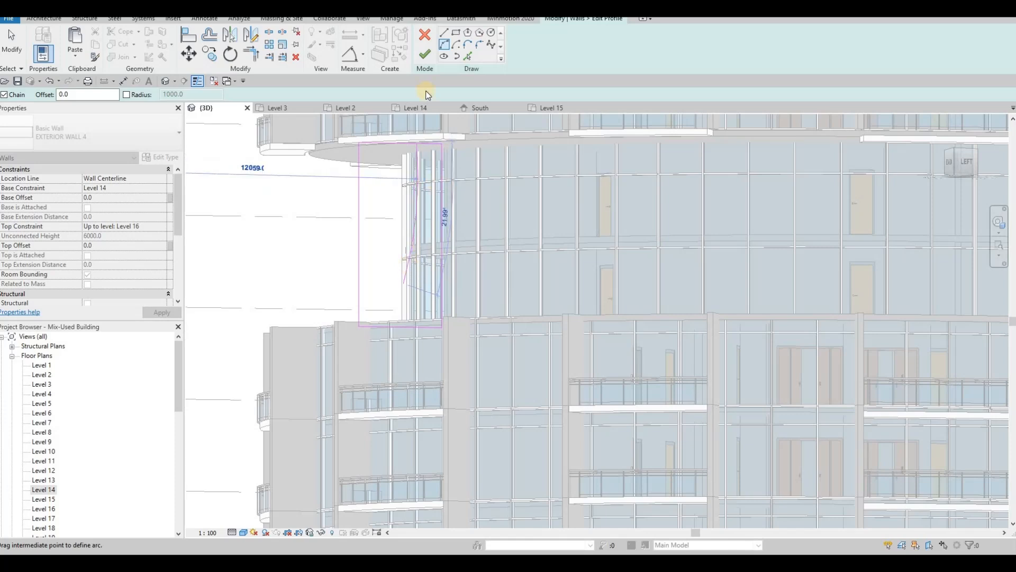
key("Escape")
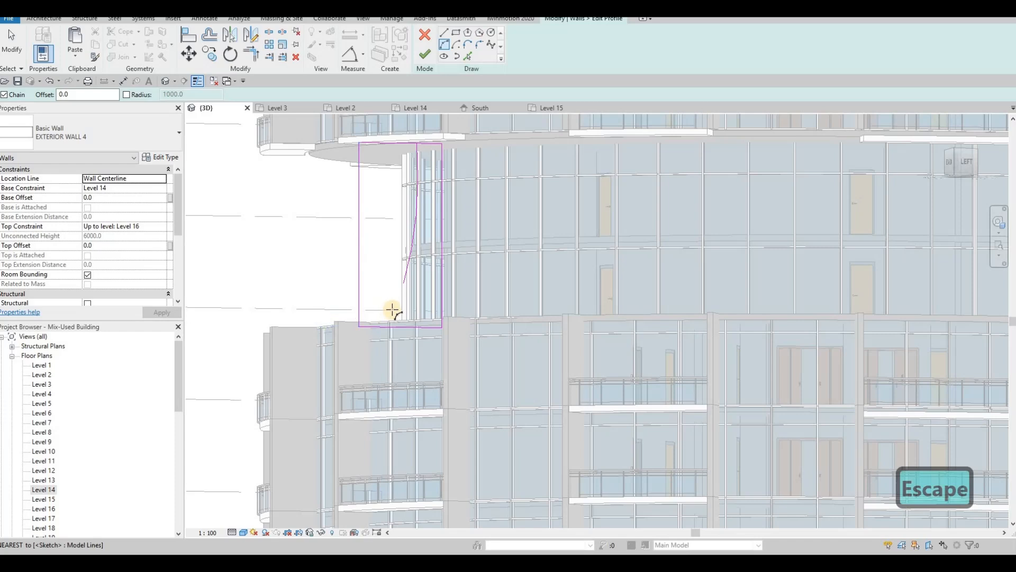
key("Escape")
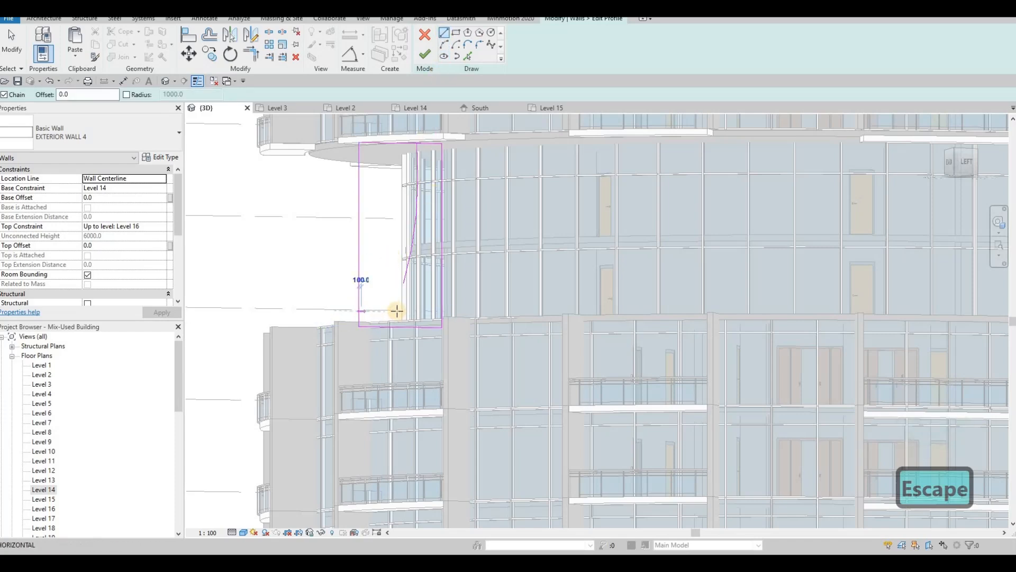
Draw a horizontal line about 1295 mm long inward from the profile's outer edge, 500 mm above its base
left_click(397, 310)
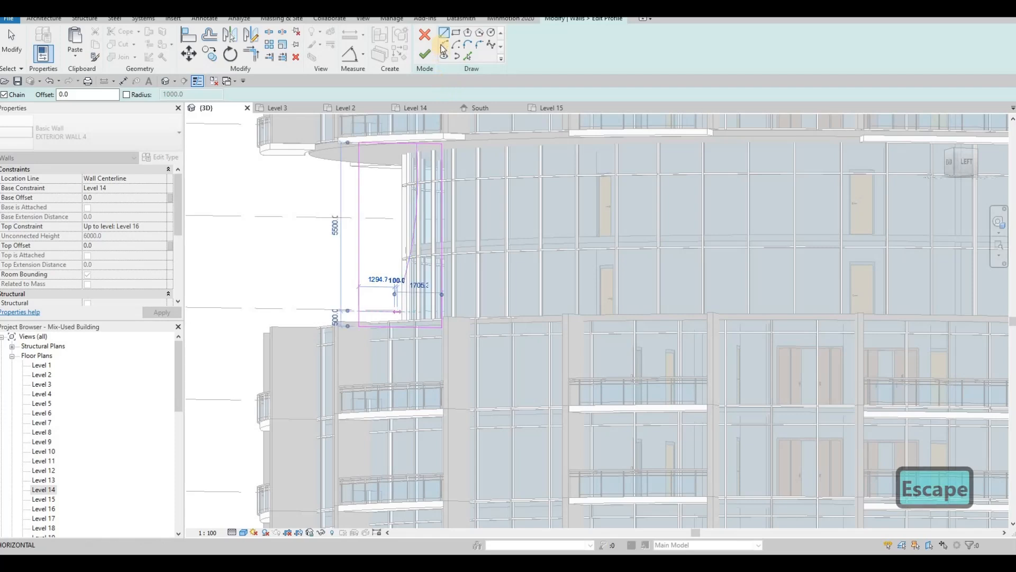
left_click(444, 45)
key("Escape")
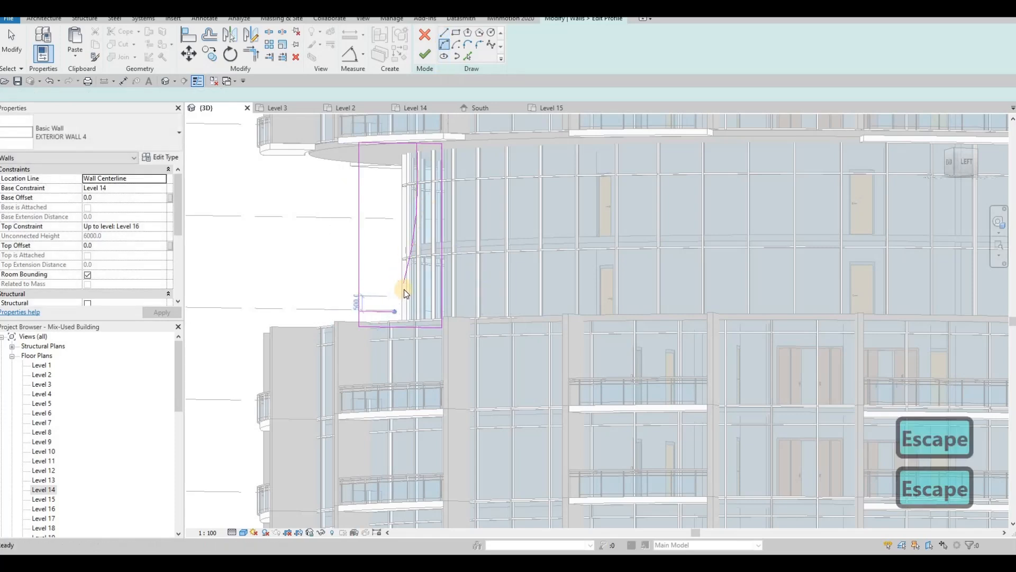
key("Escape")
Trim the arc, horizontal line, top edge and outer edge into one closed profile with a stepped foot
key("t")
key("r")
left_click(403, 278)
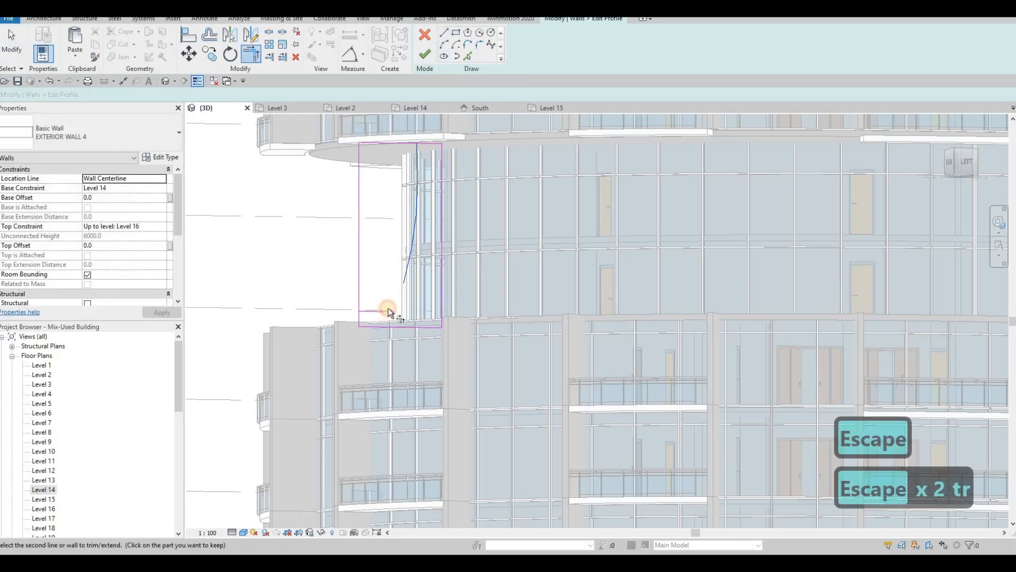
left_click(388, 307)
key("Escape")
key("Escape")
key("t")
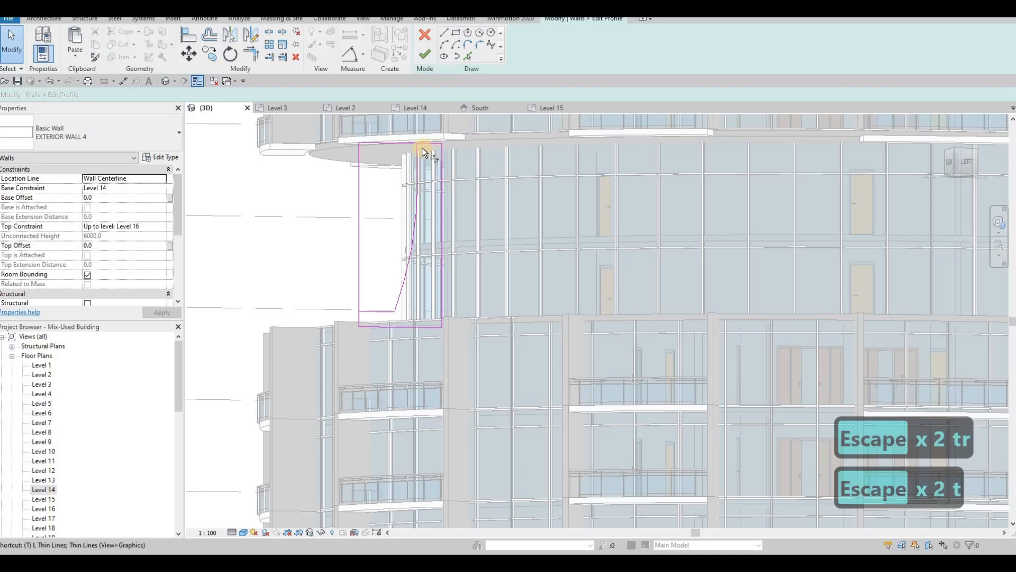
key("r")
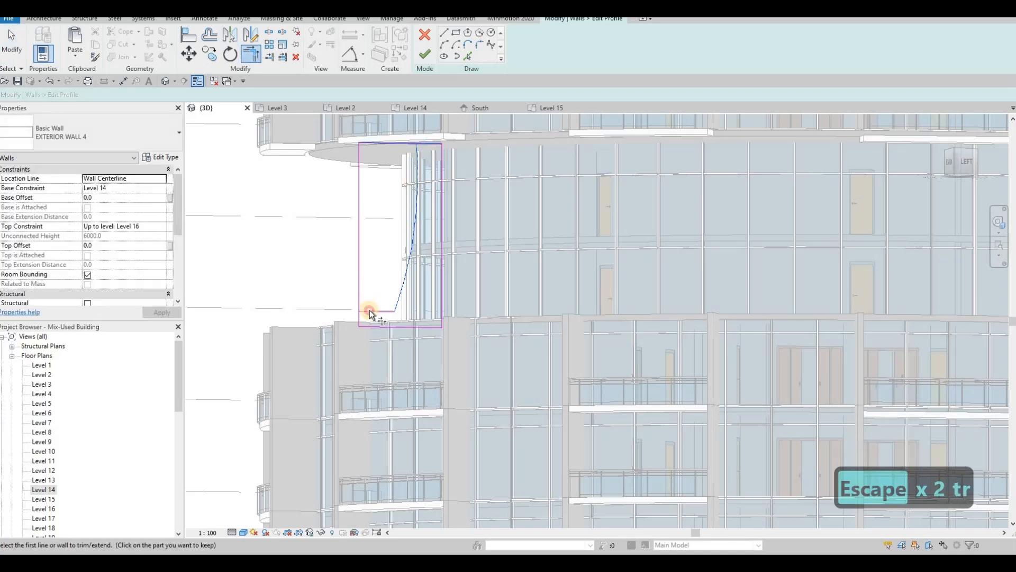
left_click(369, 312)
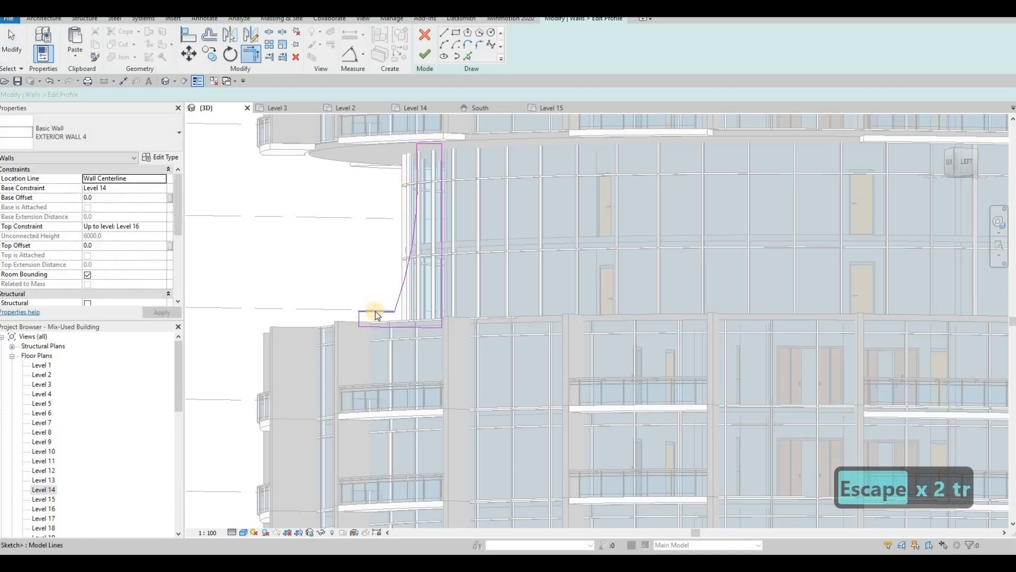
Raise the foot's horizontal line to about 620 mm above the base and finish the fin's profile
key("Escape")
left_click(377, 311)
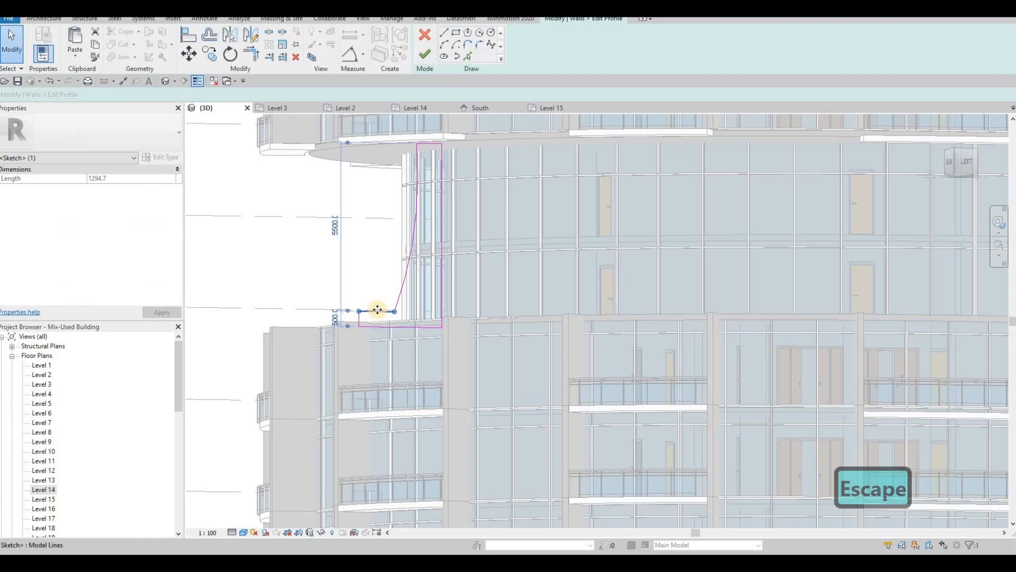
left_click_drag(377, 309, 376, 306)
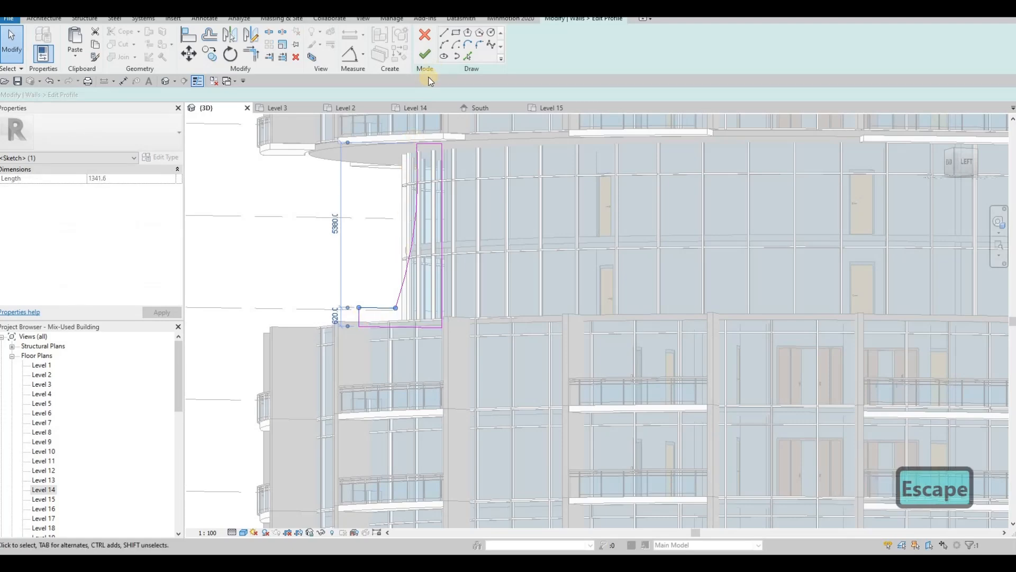
left_click(426, 57)
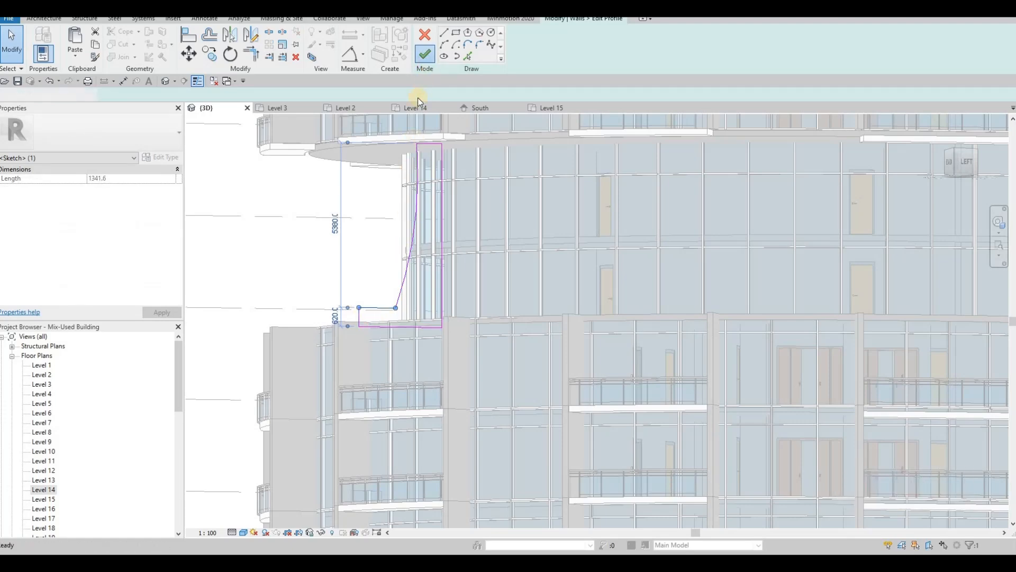
key("Escape")
key("Escape")
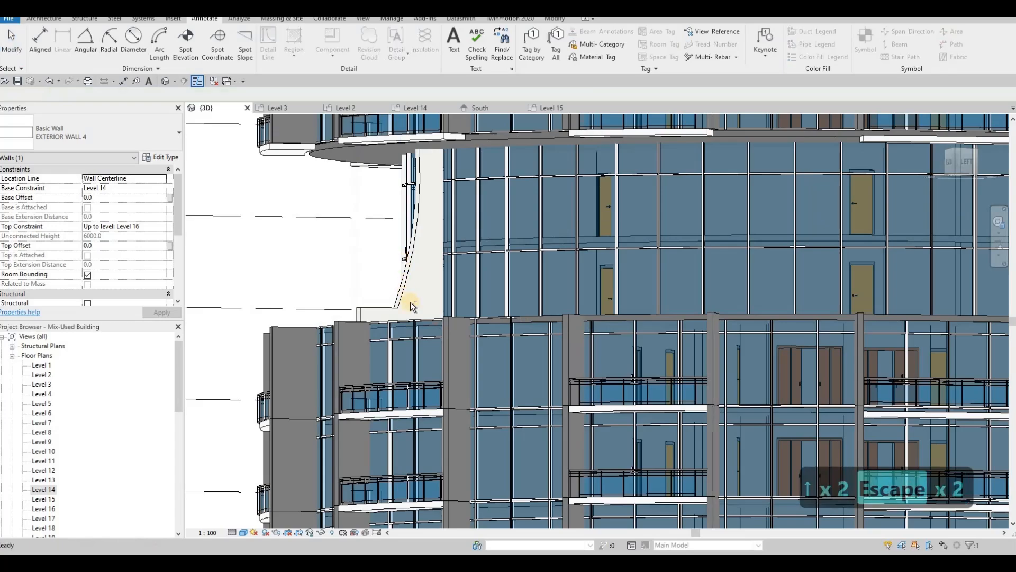
Select the curved EXTERIOR WALL 4 fin in the 3D view and open the Level 14 floor plan
mouse_move(450, 344)
middle_mouse_down("shift")
mouse_move(490, 366)
mouse_move(606, 365)
mouse_move(495, 357)
mouse_move(404, 295)
mouse_move(351, 283)
mouse_move(434, 334)
mouse_move(399, 320)
mouse_move(408, 294)
middle_mouse_up("shift")
left_click(408, 292)
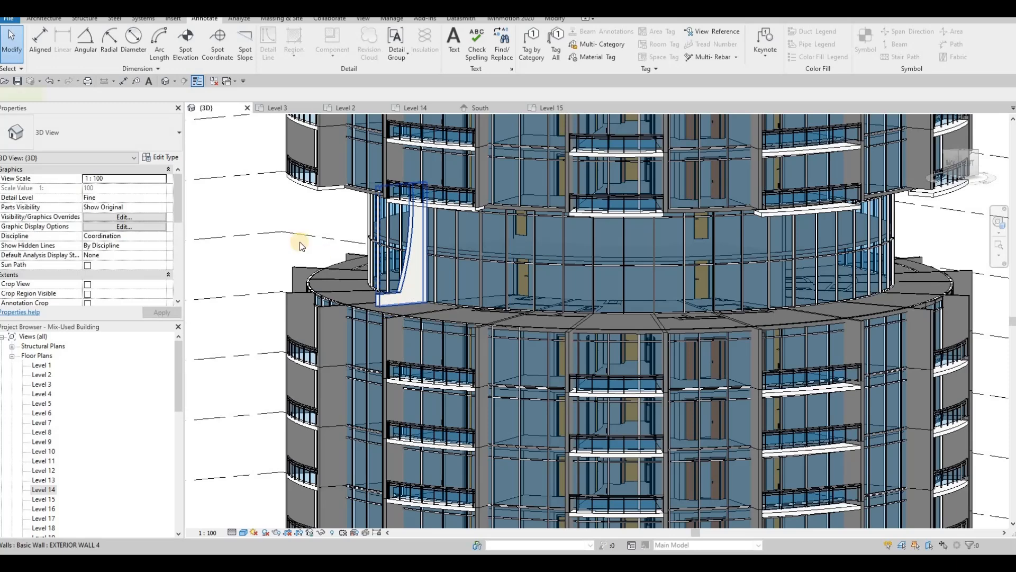
left_click(286, 108)
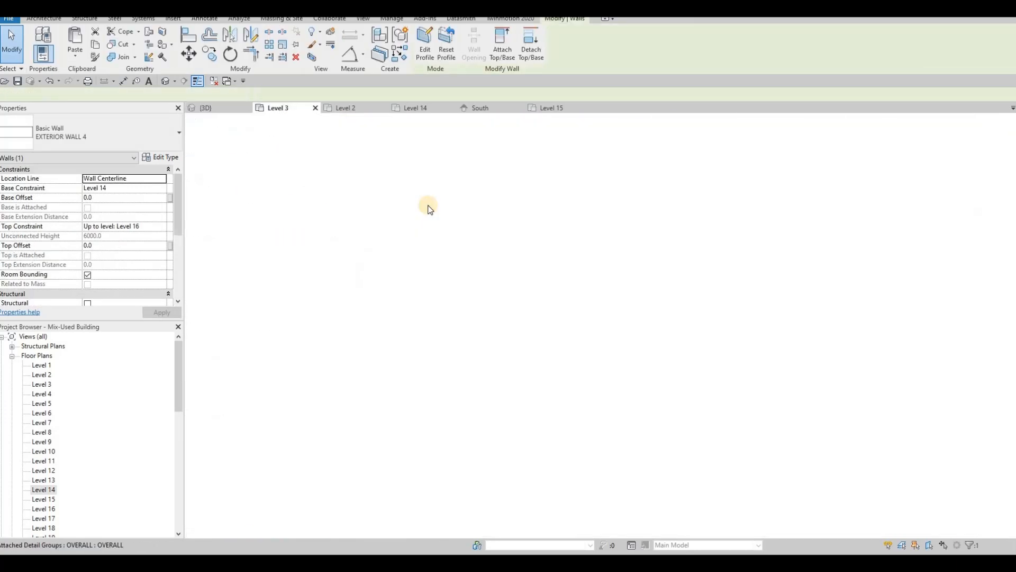
left_click(416, 108)
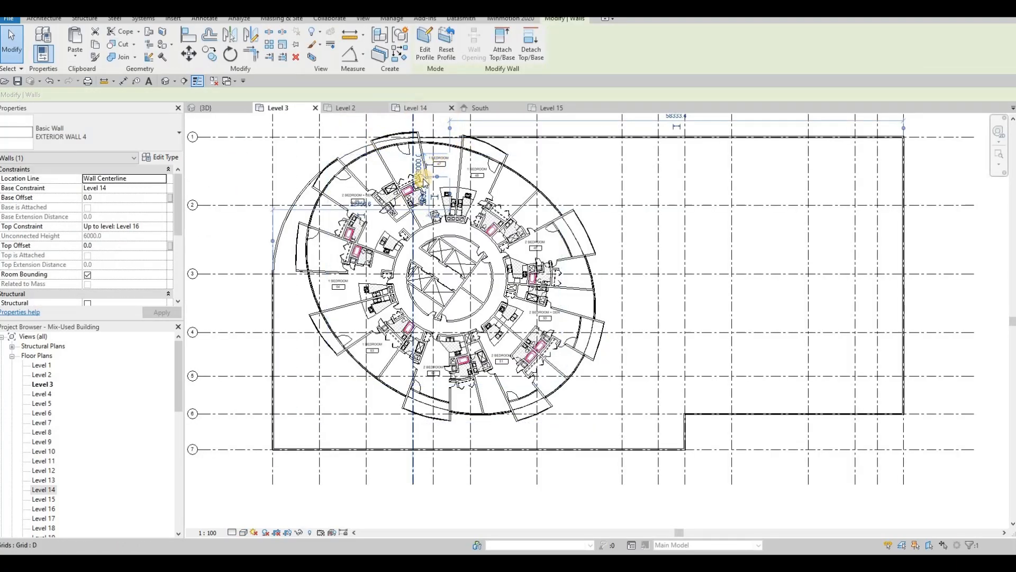
scroll(450, 291, "down", 6)
key("Escape")
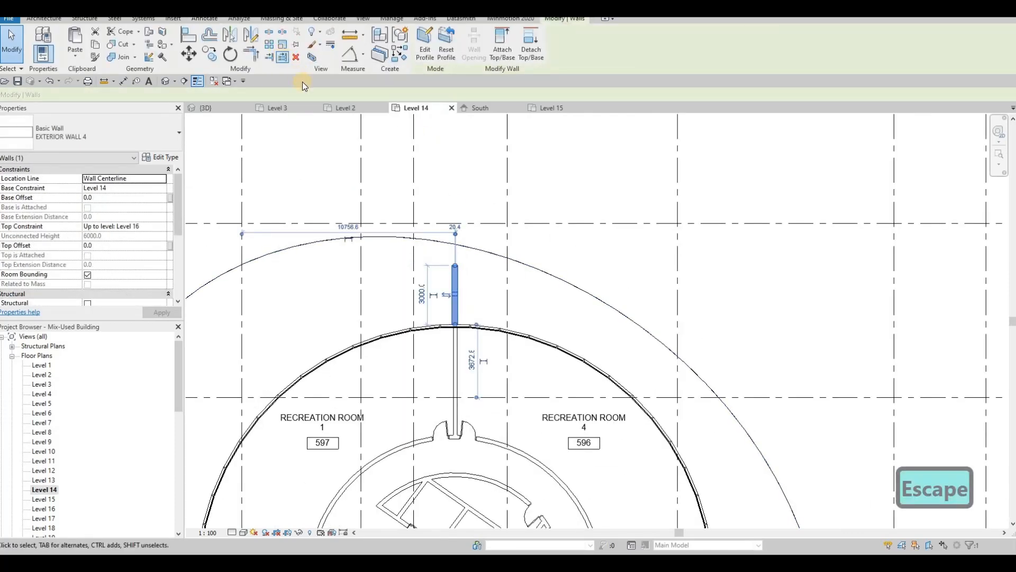
key("c")
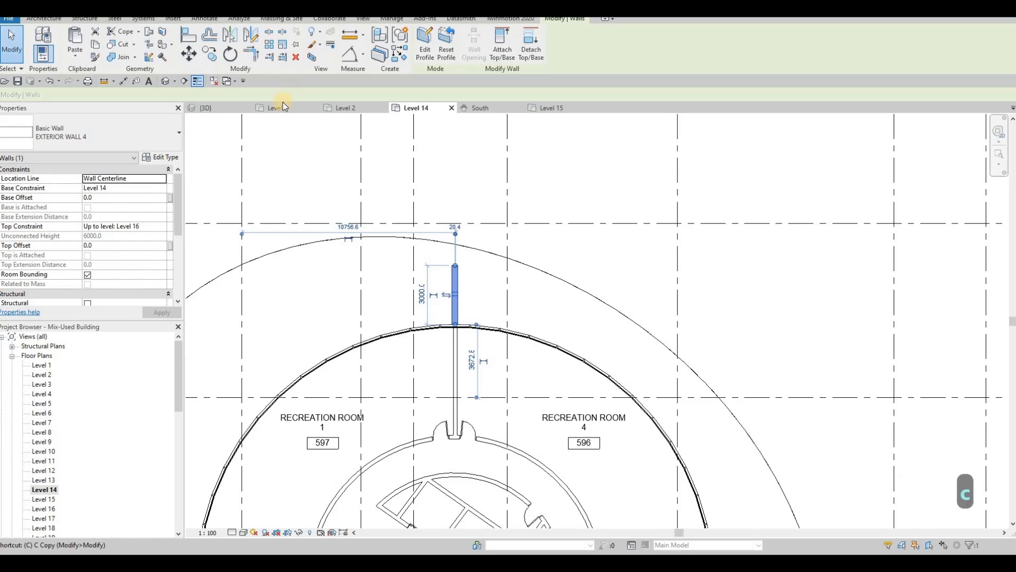
key("o")
key("Escape")
key("Escape")
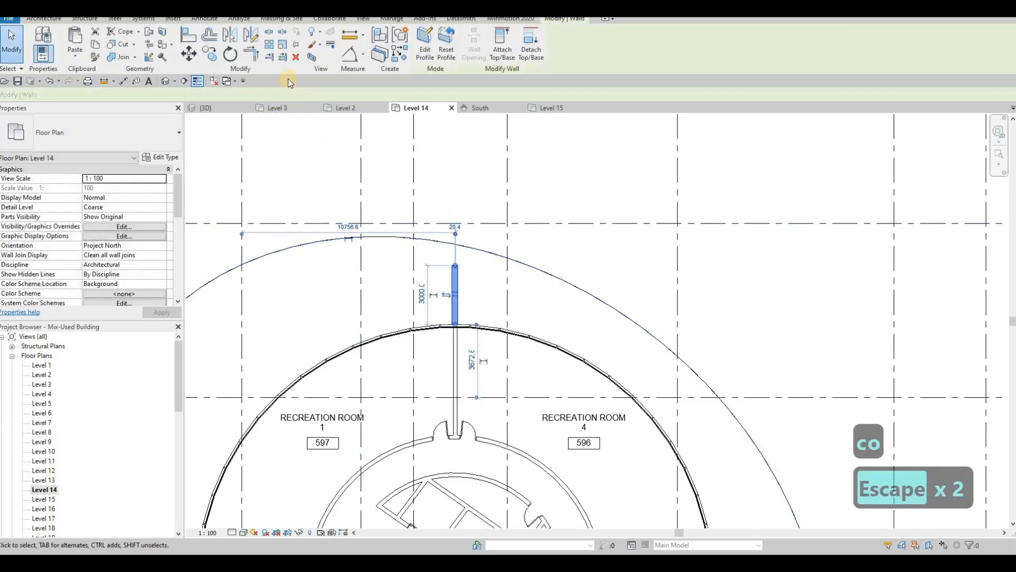
Array the fin radially about the circular plan's centre as 12 grouped items, placing the last one diametrically opposite the first
left_click(271, 48)
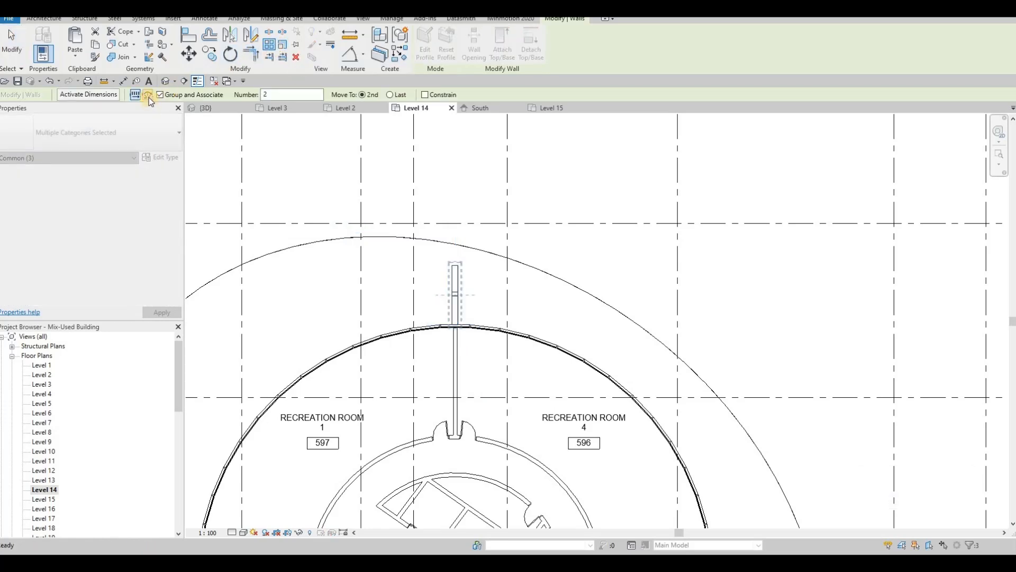
left_click(148, 95)
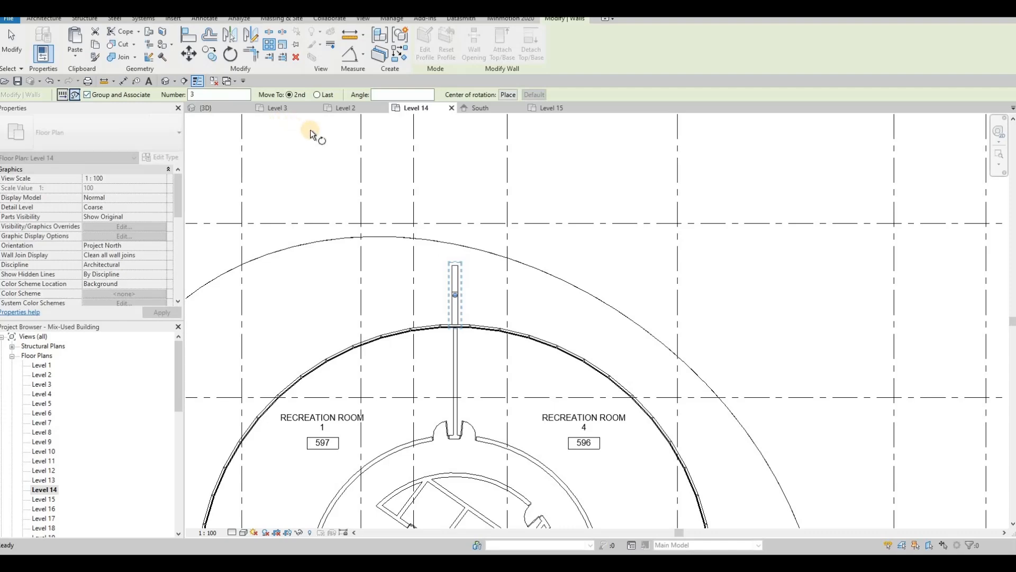
scroll(431, 167, "down", 2)
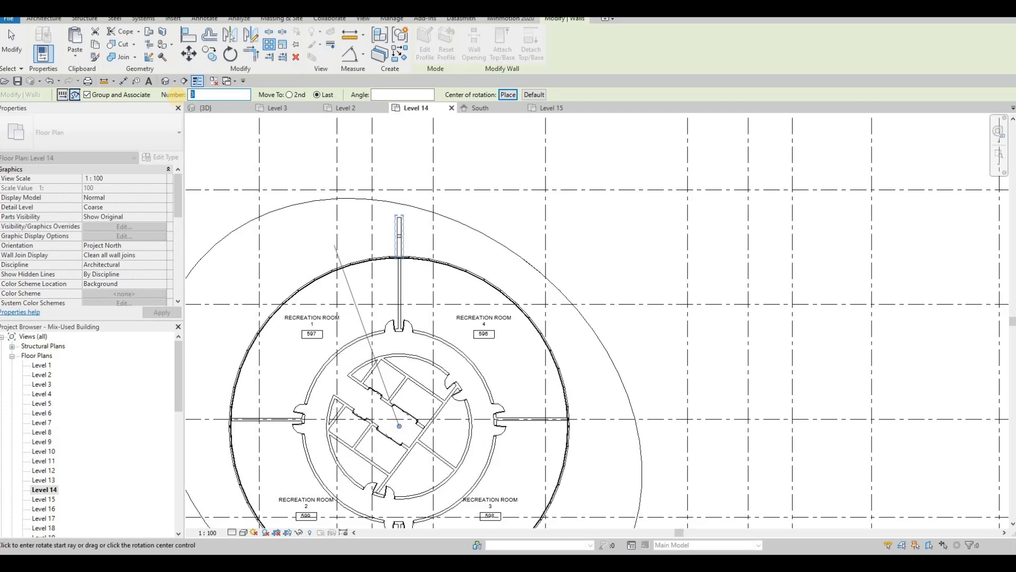
type("12")
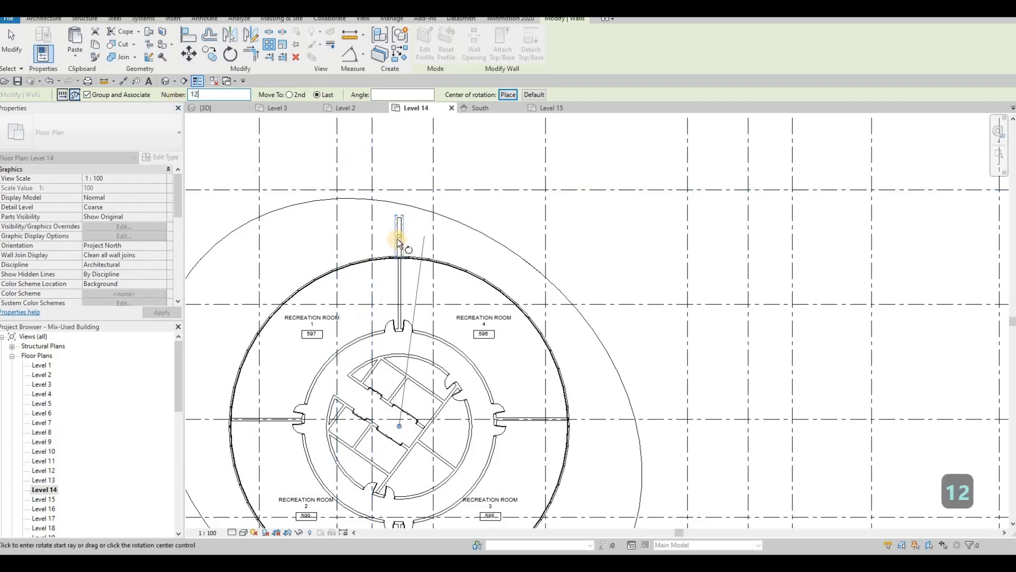
scroll(401, 231, "up", 2)
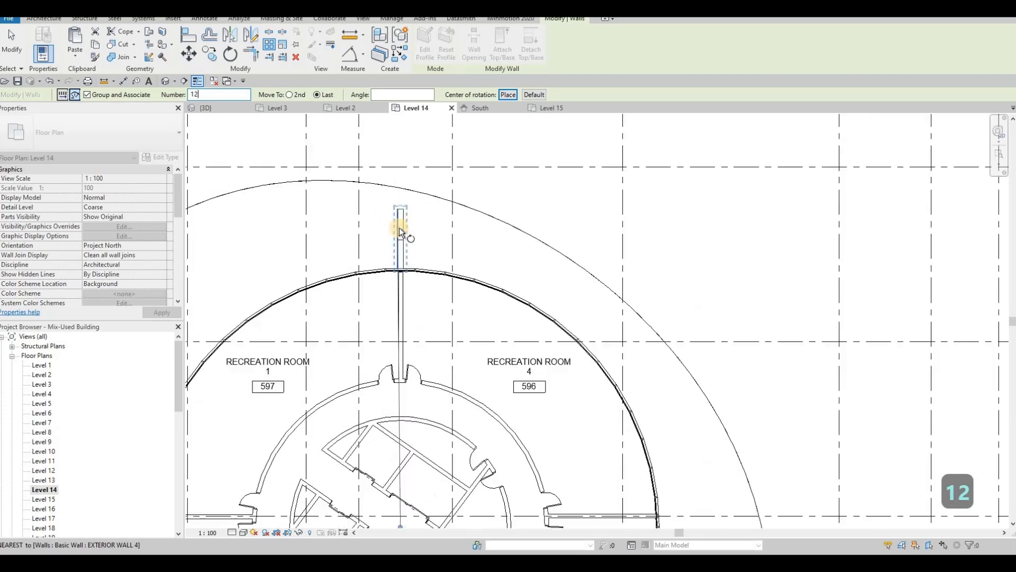
left_click(399, 227)
scroll(508, 274, "down", 3)
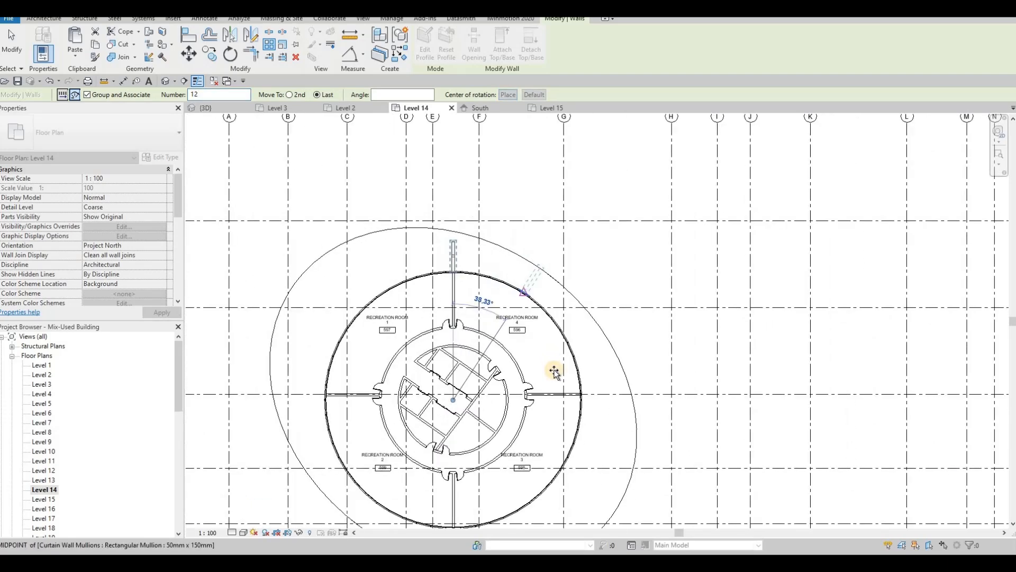
scroll(554, 371, "down", 1)
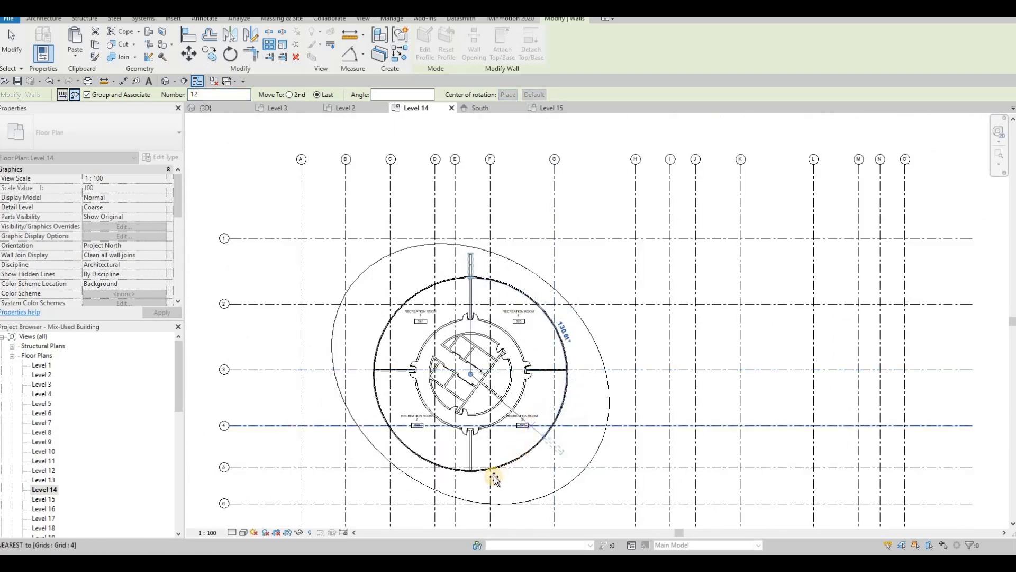
left_click(469, 487)
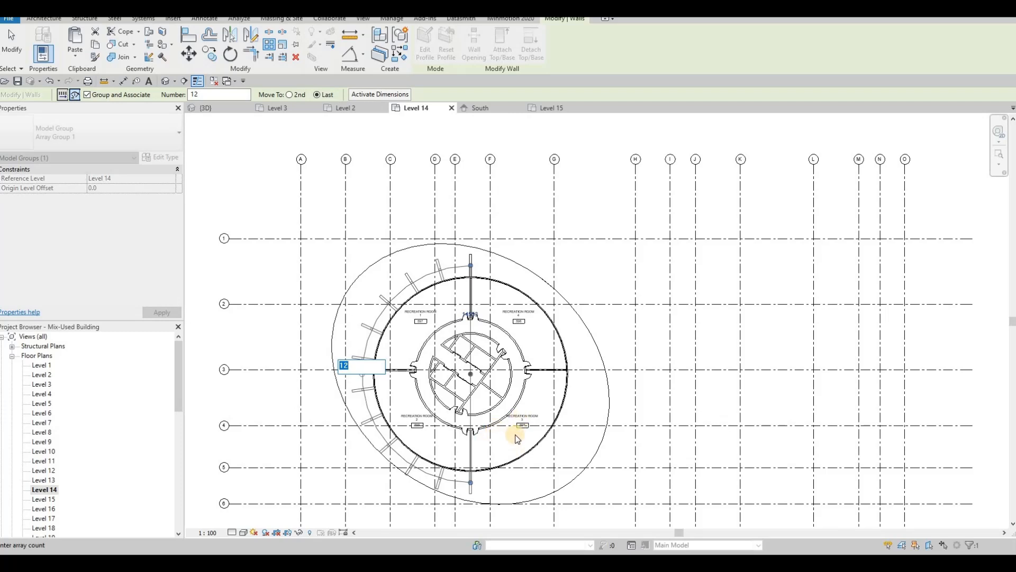
scroll(530, 432, "down", 2, "ctrl")
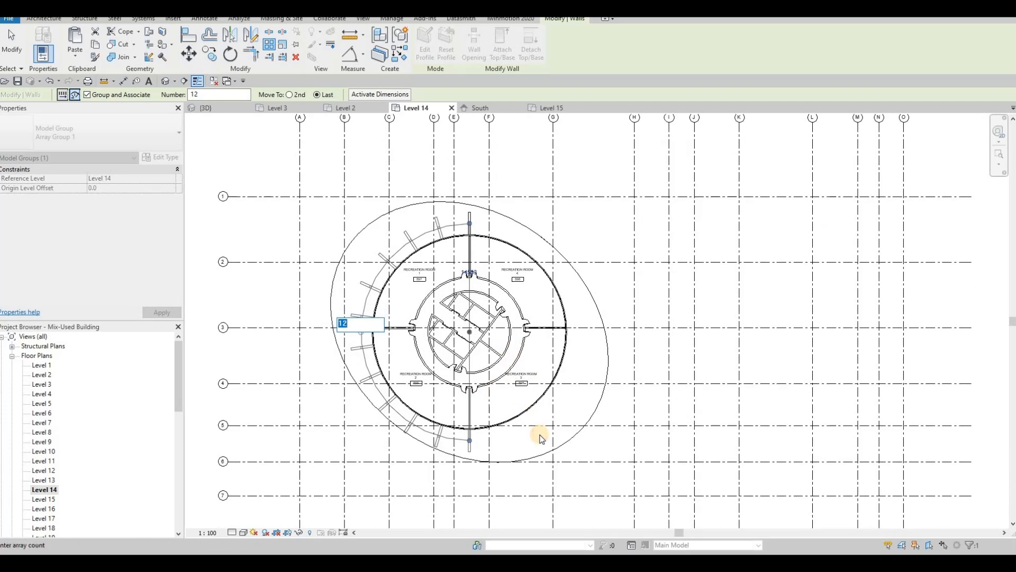
key("Return")
key("Escape")
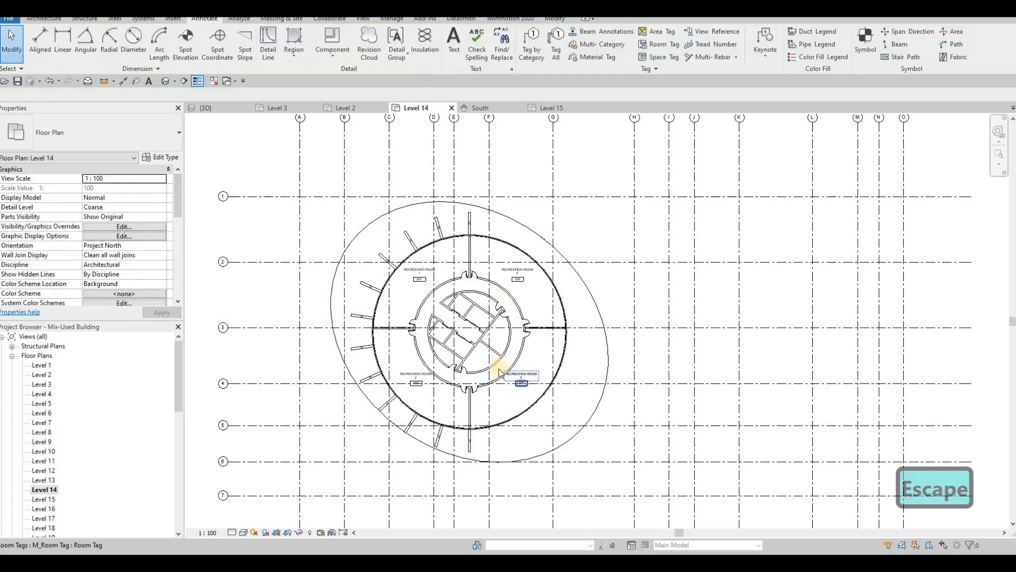
Rotate the array's last fin onward to 30° from the first, spacing the 12 fins evenly around the circle, and inspect them in 3D
left_click(470, 442)
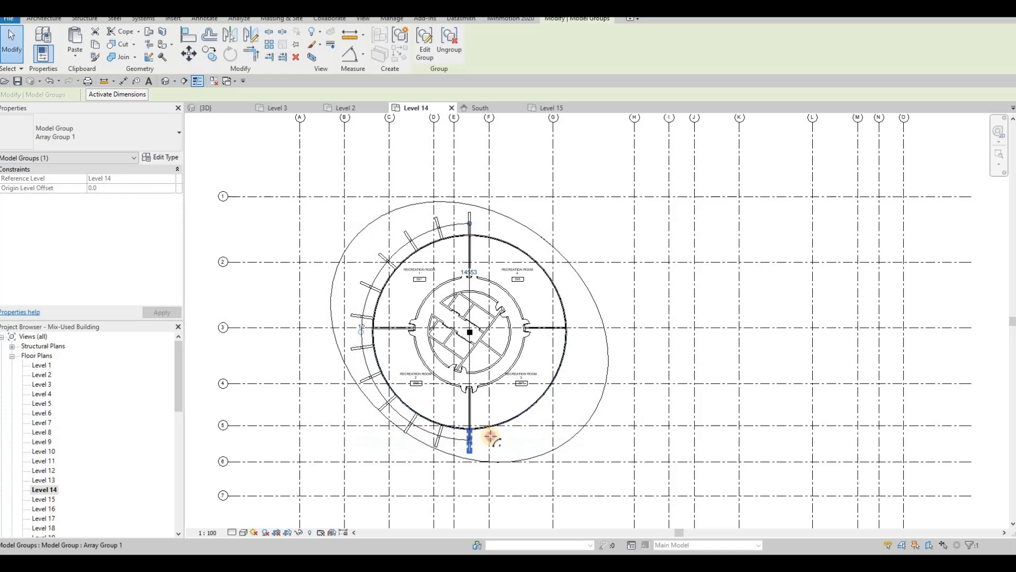
left_click_drag(491, 436, 473, 224)
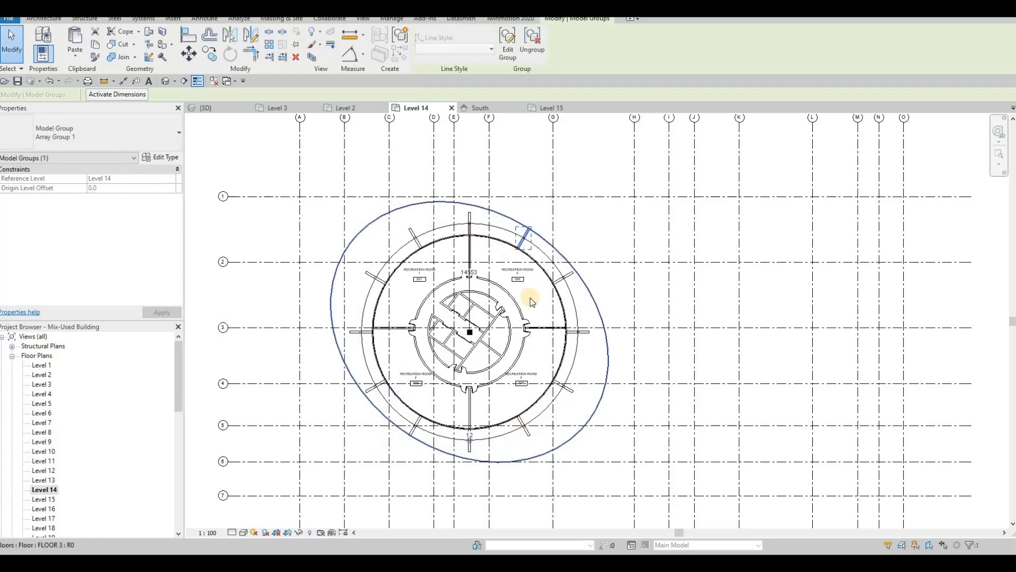
key("Escape")
key("Escape")
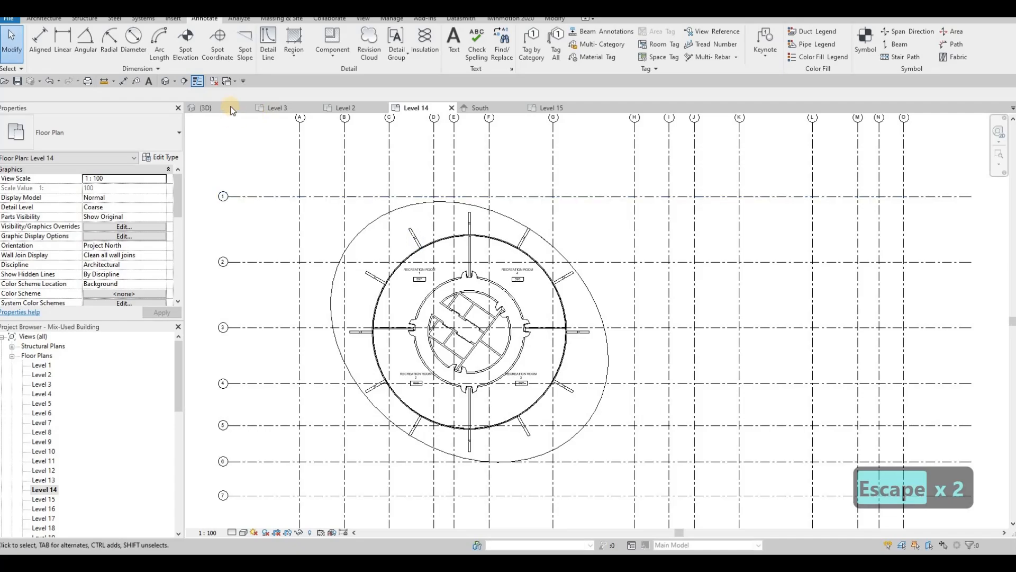
left_click(221, 107)
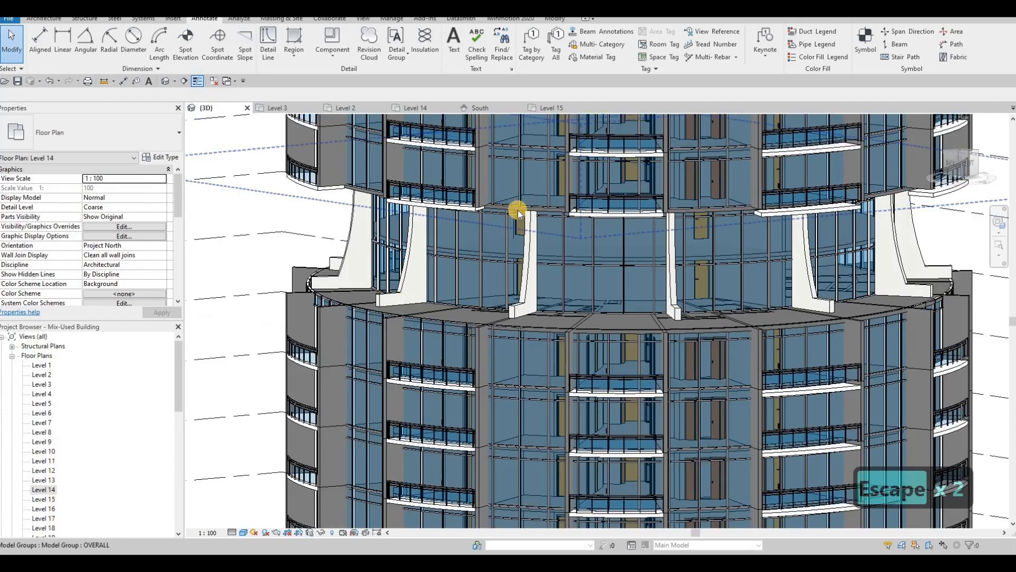
middle_click_drag(535, 227, 386, 266, "shift")
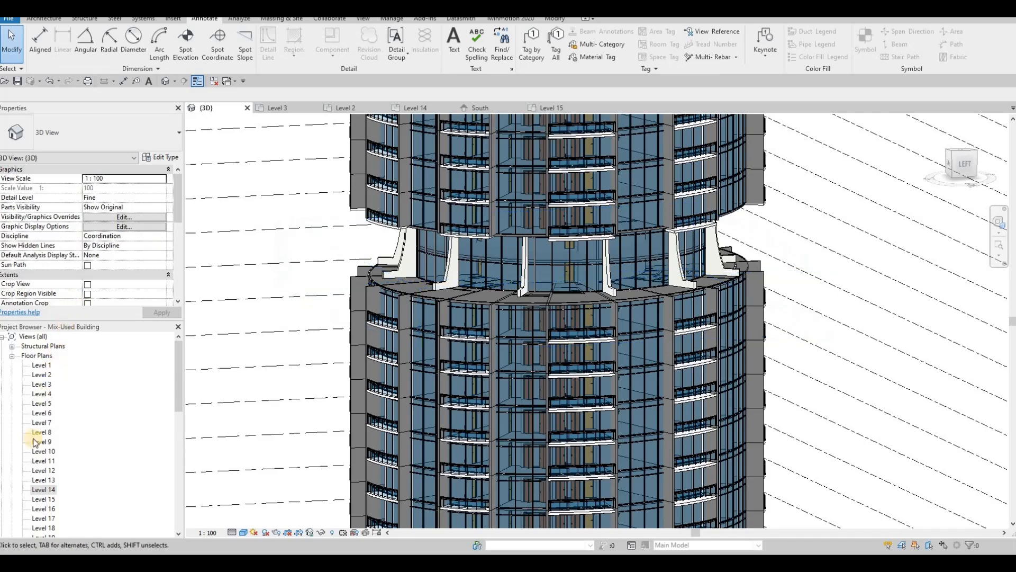
Open the Level 14 floor plan and leave nothing selected
double_click(49, 491)
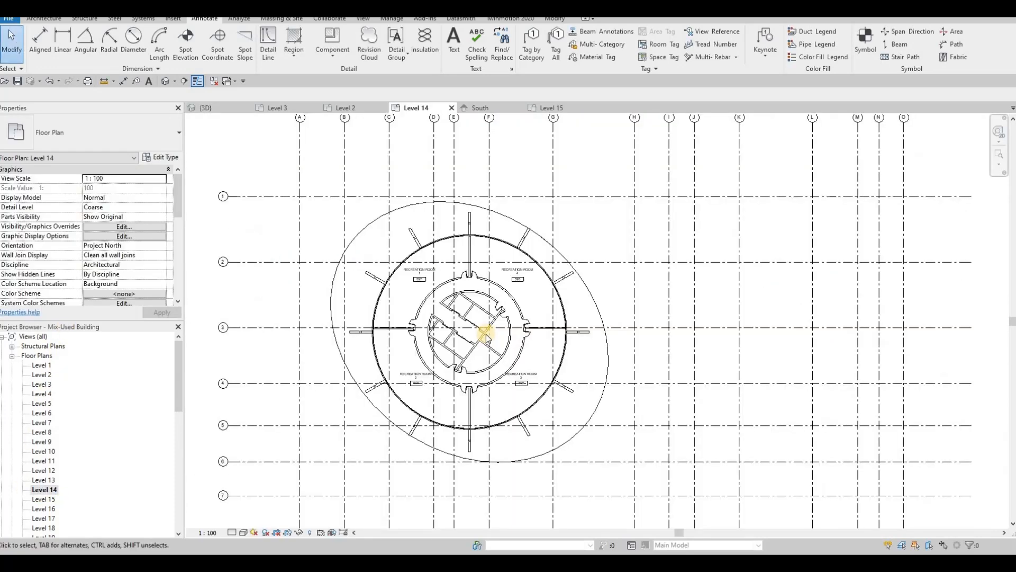
left_click(373, 243)
key("Escape")
key("Escape")
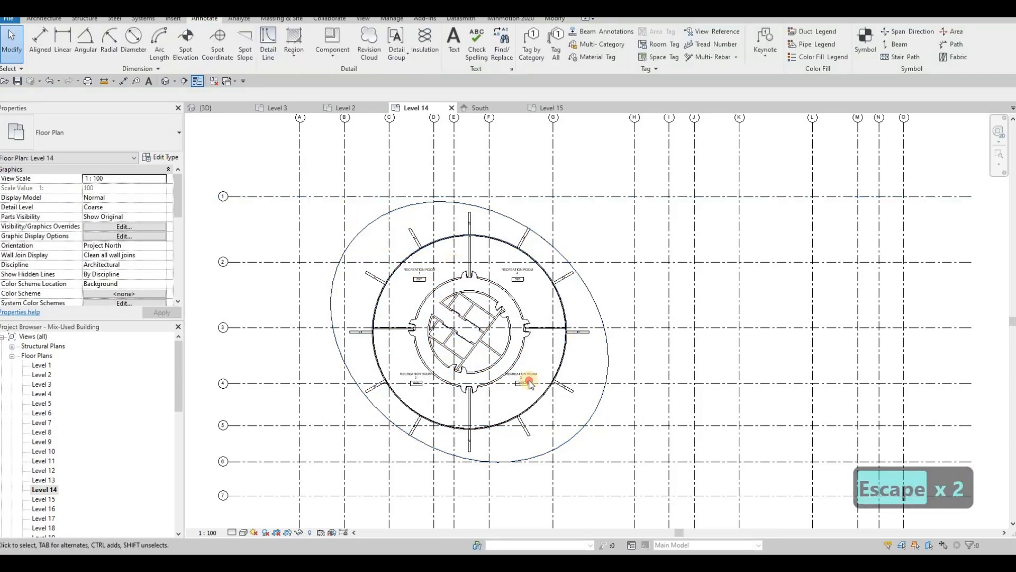
left_click_drag(310, 166, 619, 462)
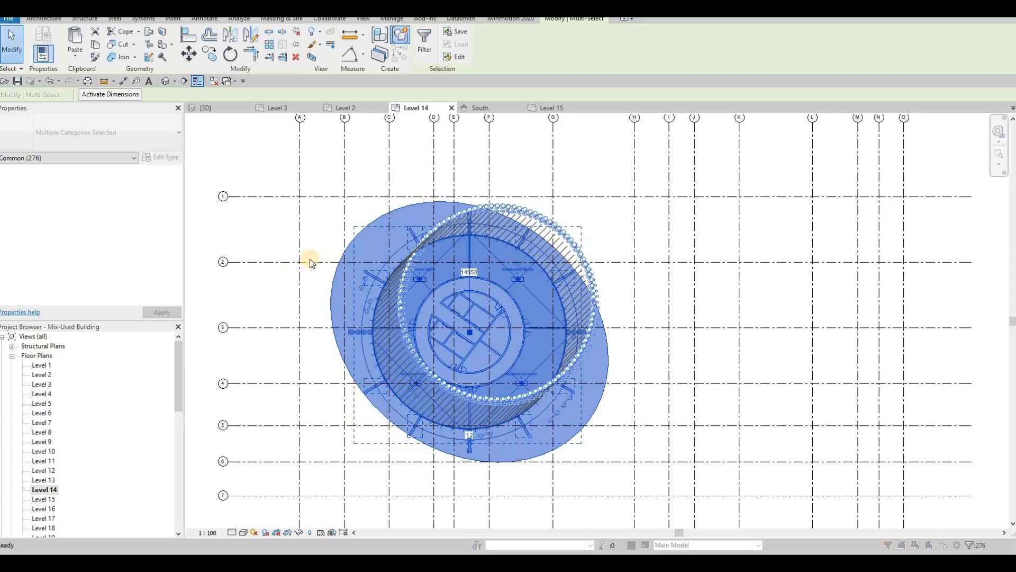
key("Escape")
key("Escape")
key("Escape")
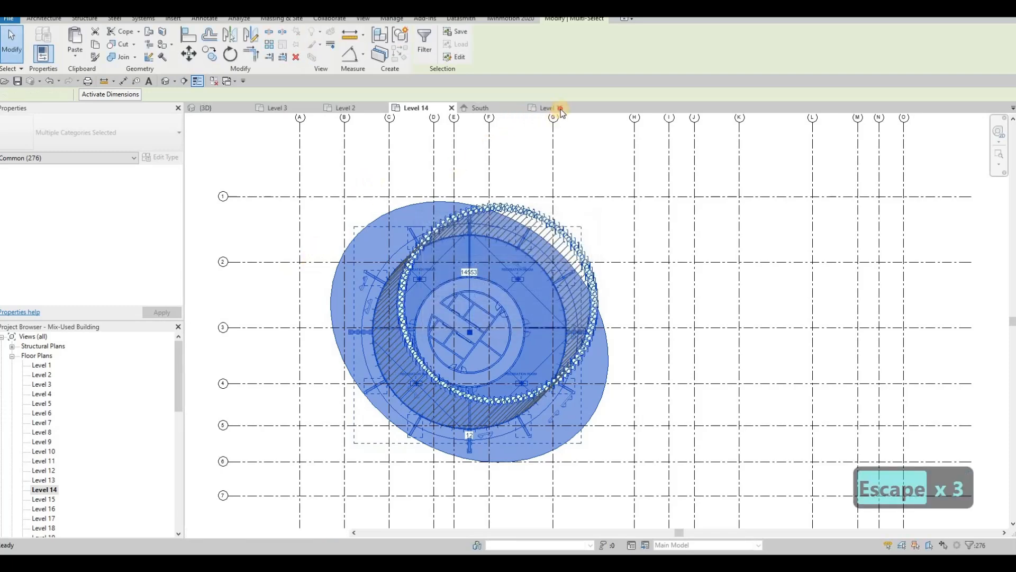
left_click(560, 108)
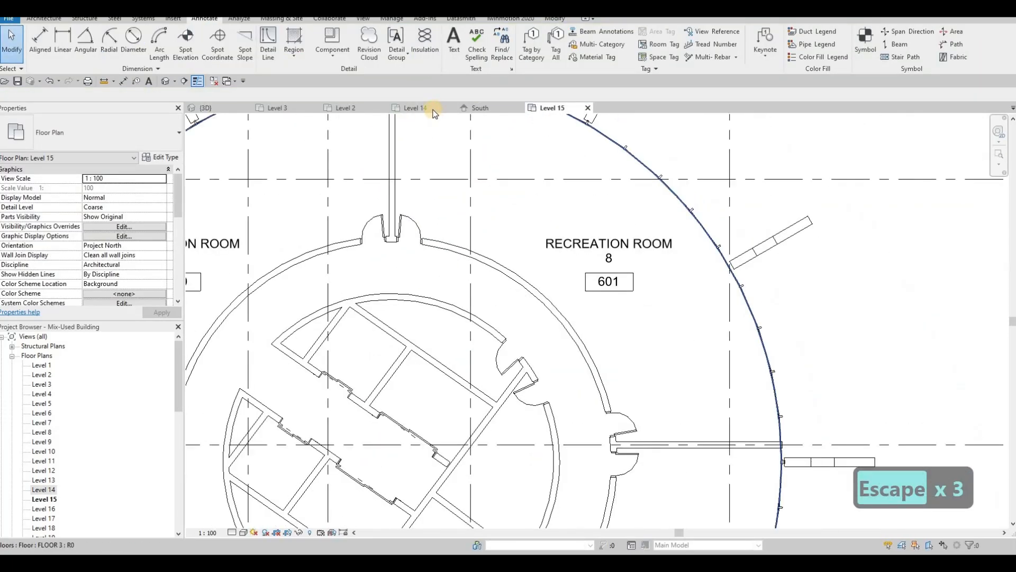
left_click(436, 110)
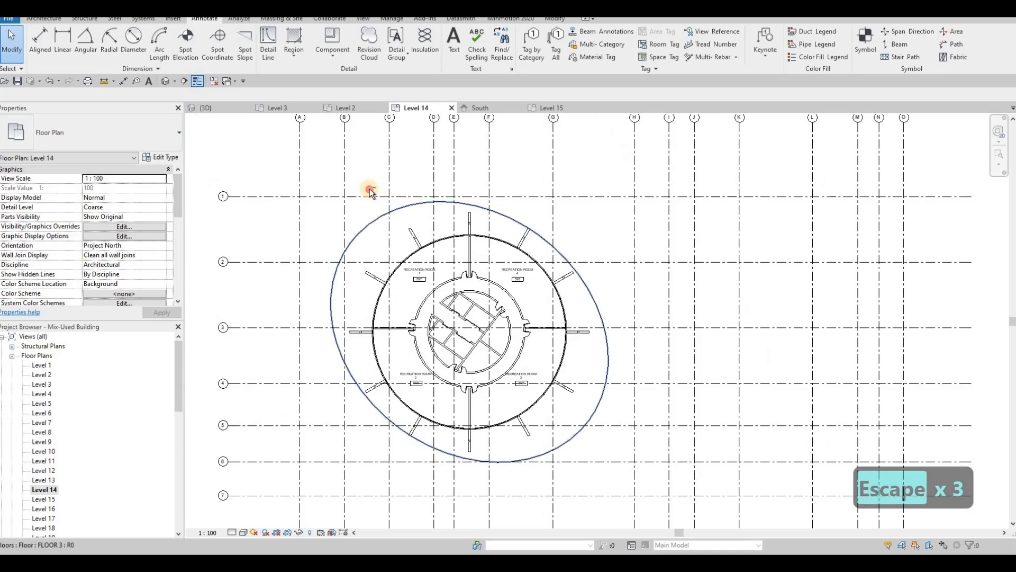
Select all building elements on the Level 14 plan and add the Level 15 recreation room tags to the selection
key("Escape")
scroll(369, 189, "down", 2)
left_click_drag(360, 182, 573, 401)
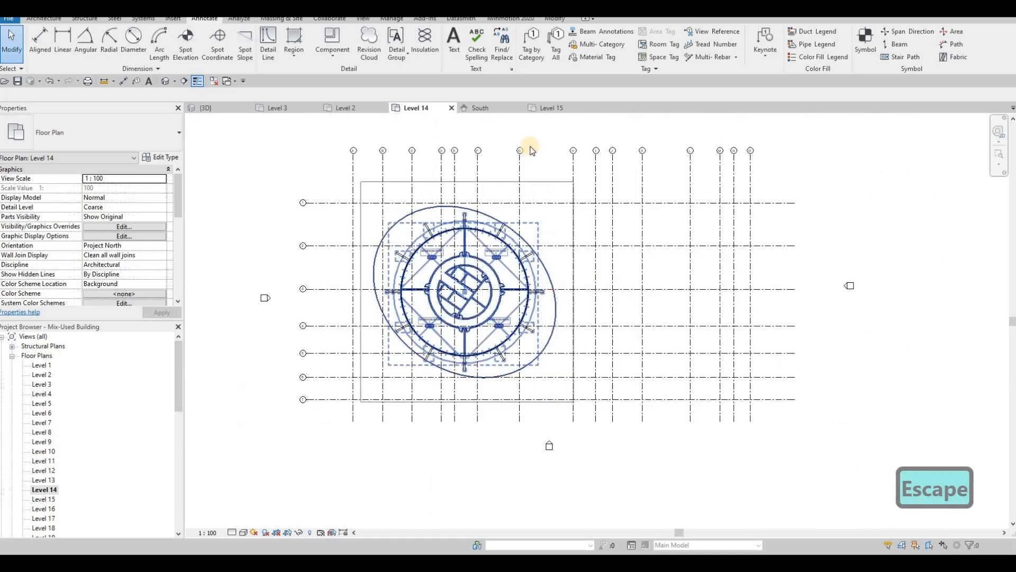
left_click(551, 108)
scroll(481, 208, "up", 5)
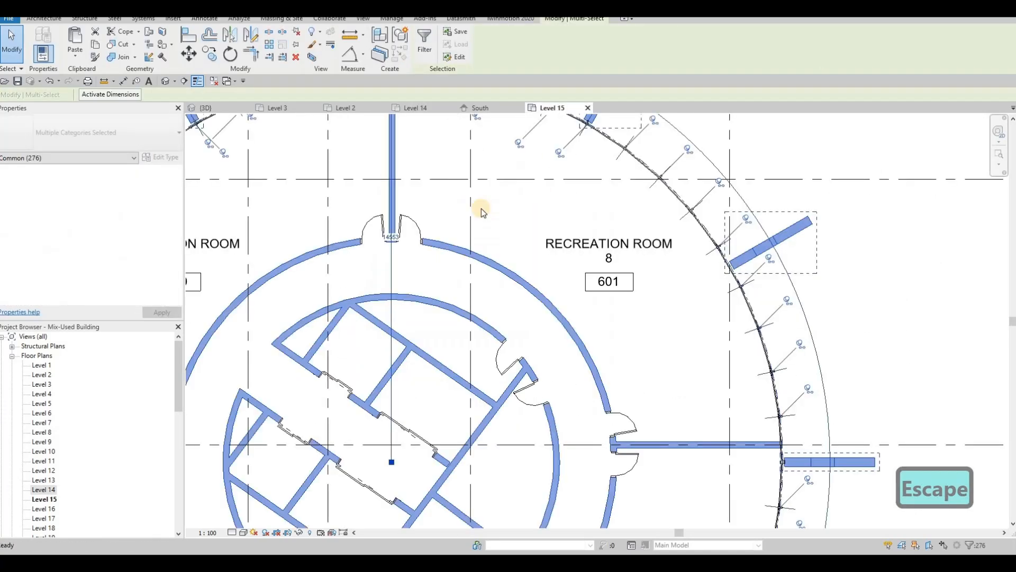
left_click(381, 230, "ctrl")
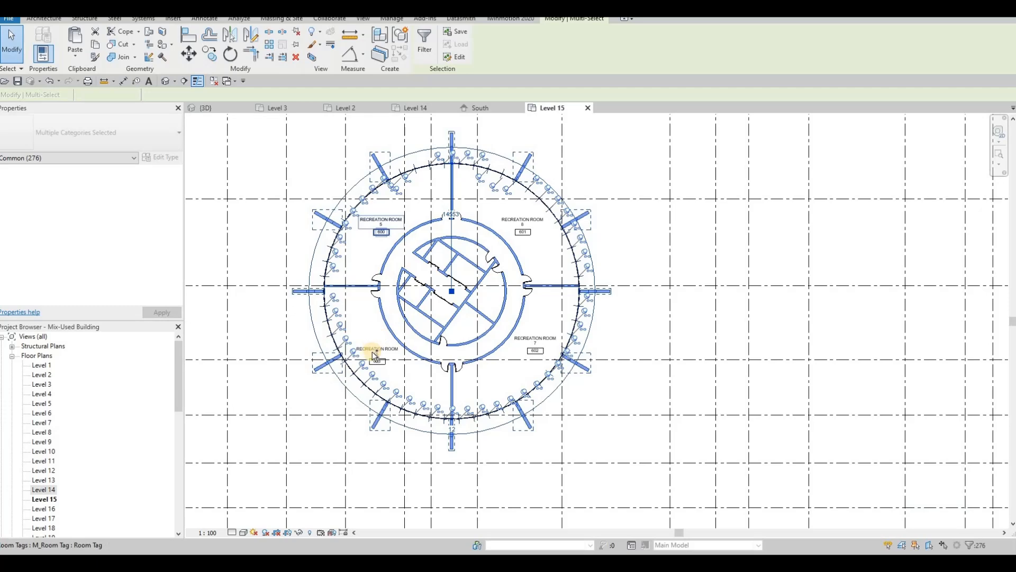
left_click(376, 353, "ctrl")
left_click(537, 348, "ctrl")
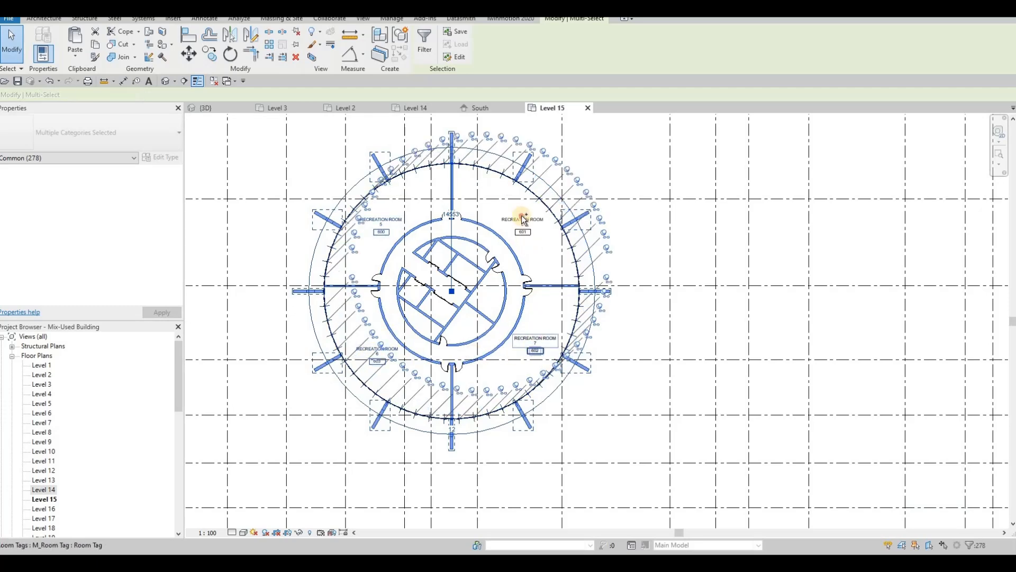
Group the selected elements from the Level 14 plan as a model group with an attached detail group, keeping the default names
left_click(429, 107)
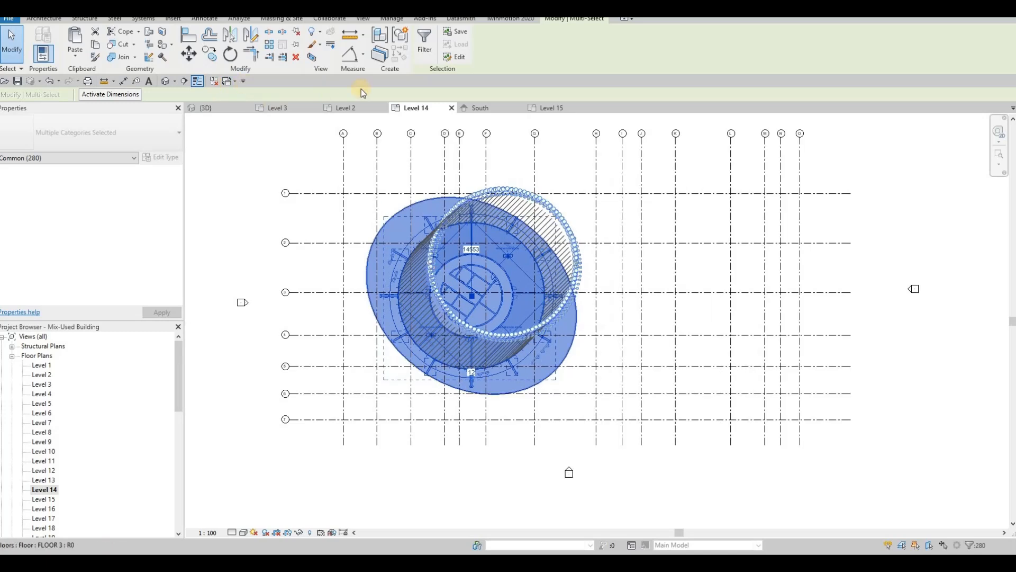
left_click(403, 43)
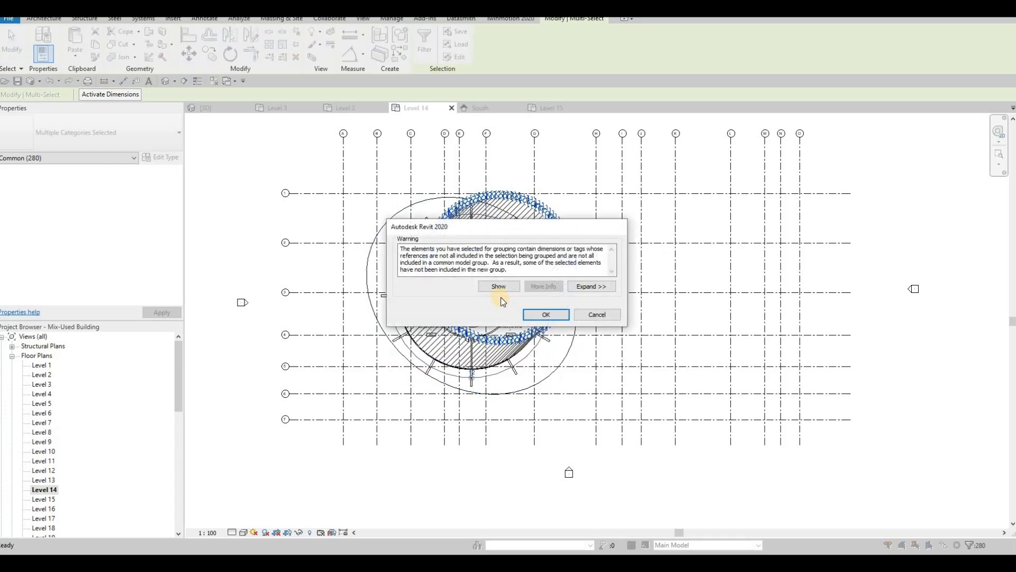
left_click(526, 316)
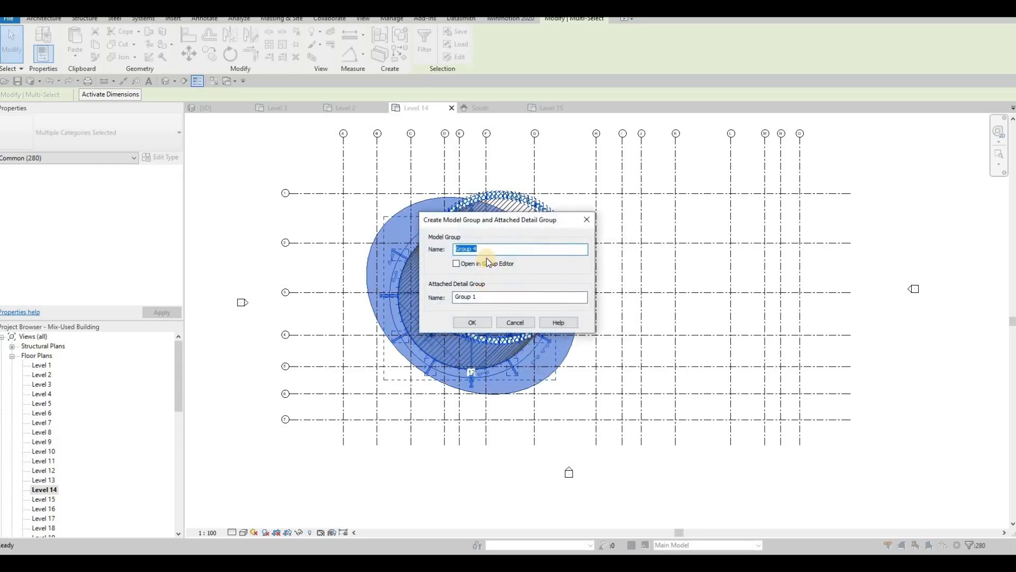
left_click(483, 323)
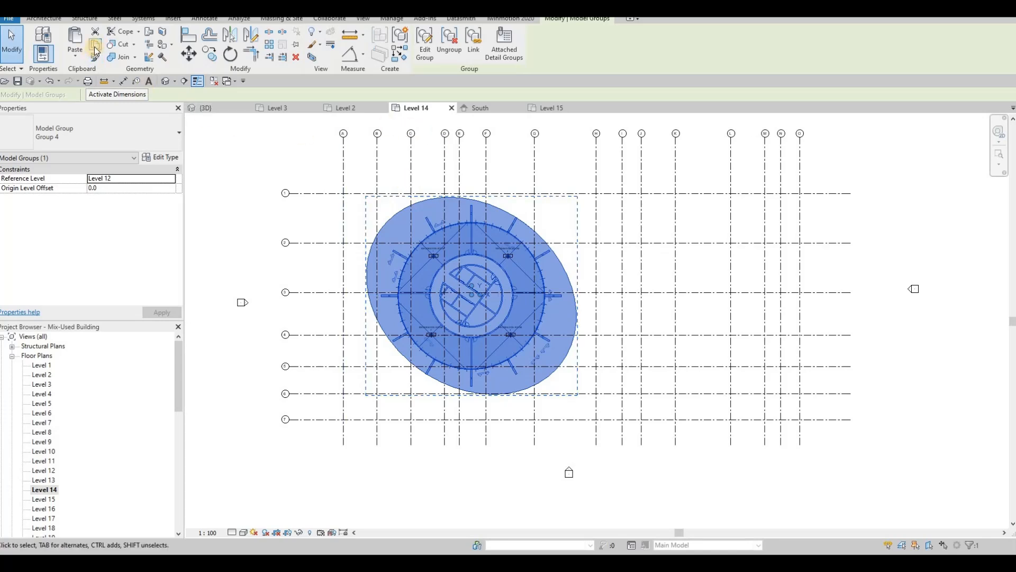
Copy the new group and paste it aligned to the Level 24 floor plan, unjoining the conflicting elements and deleting the failed instances
left_click(95, 47)
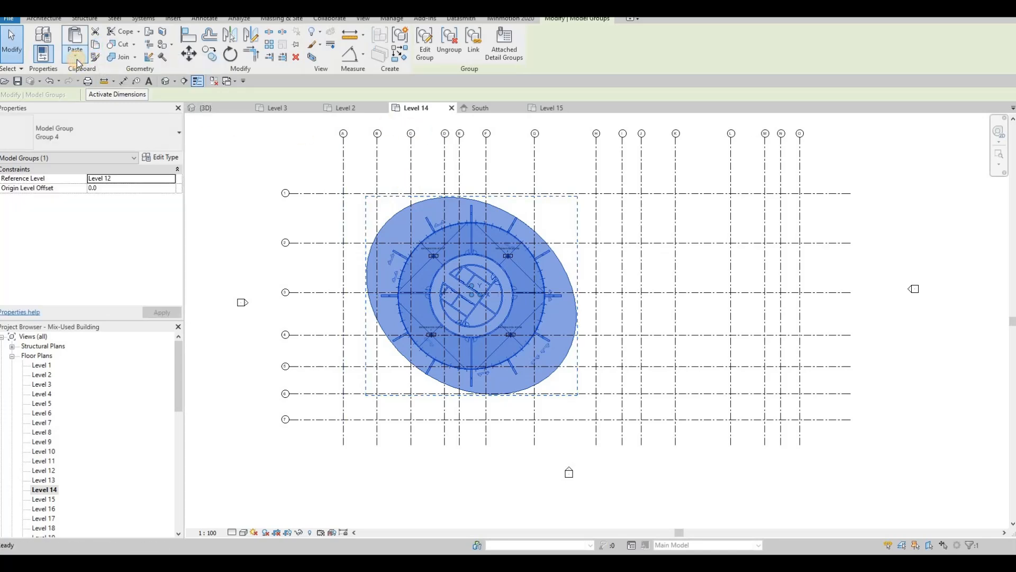
left_click(78, 63)
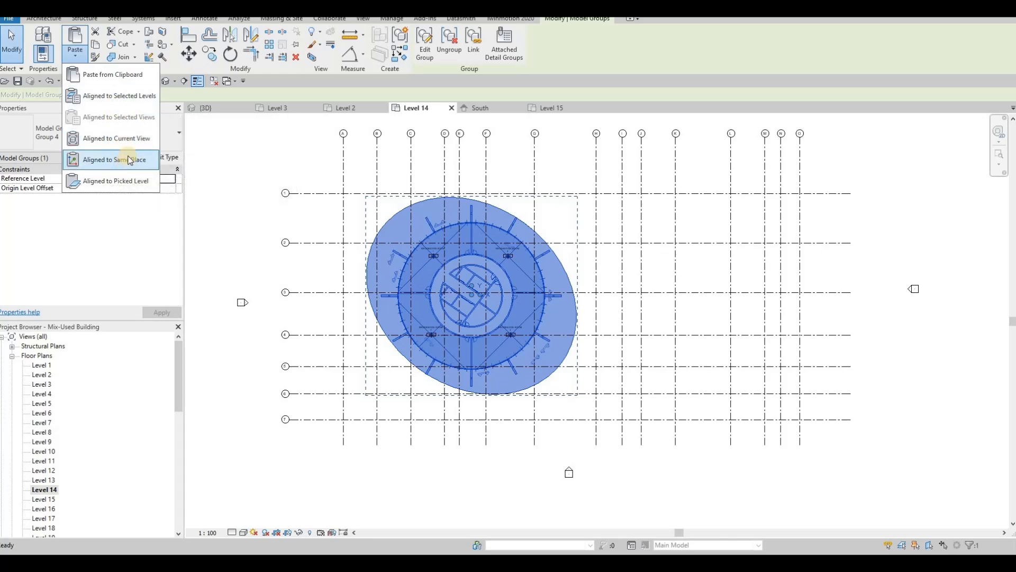
left_click(129, 138)
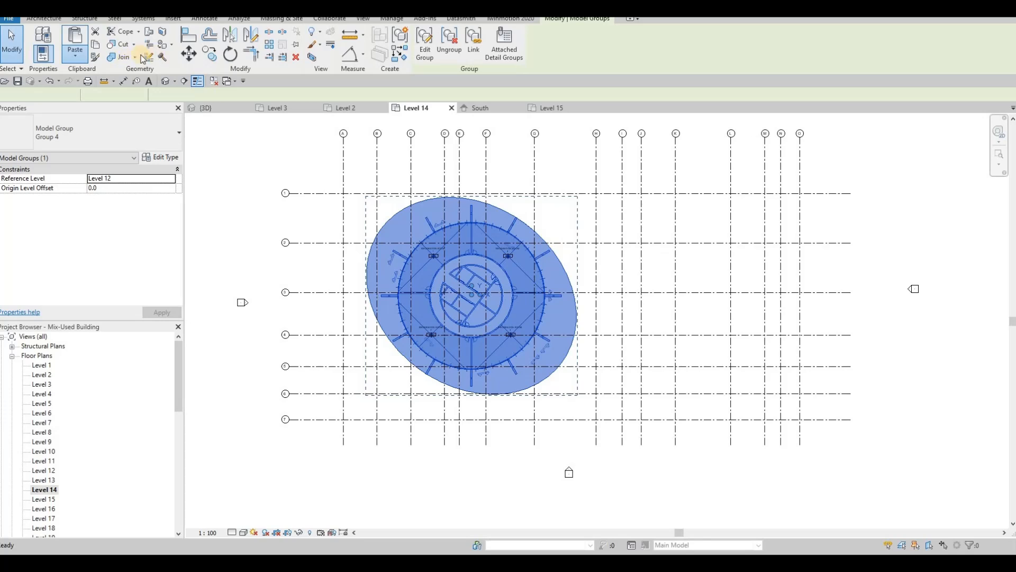
left_click(79, 62)
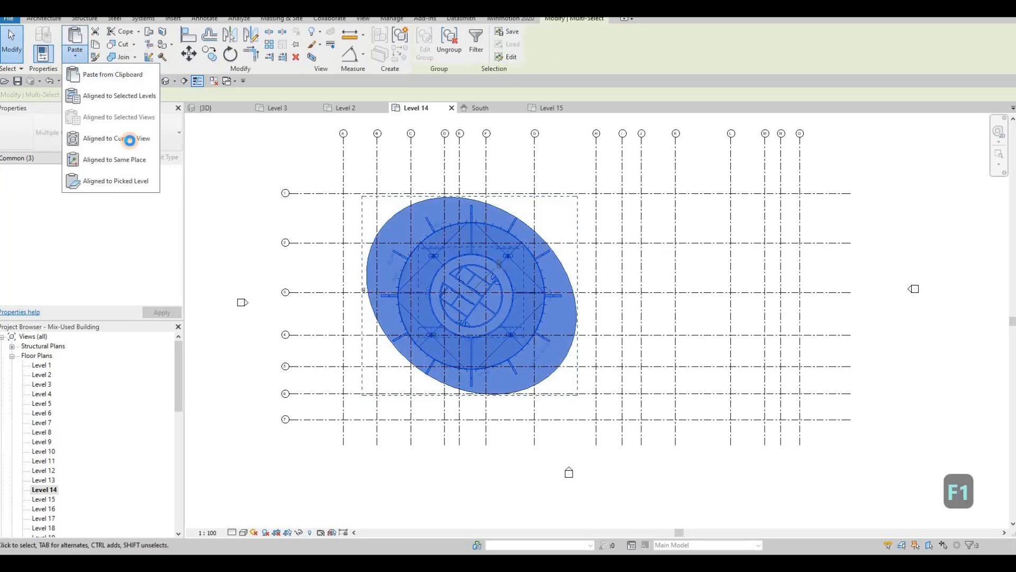
left_click(129, 139)
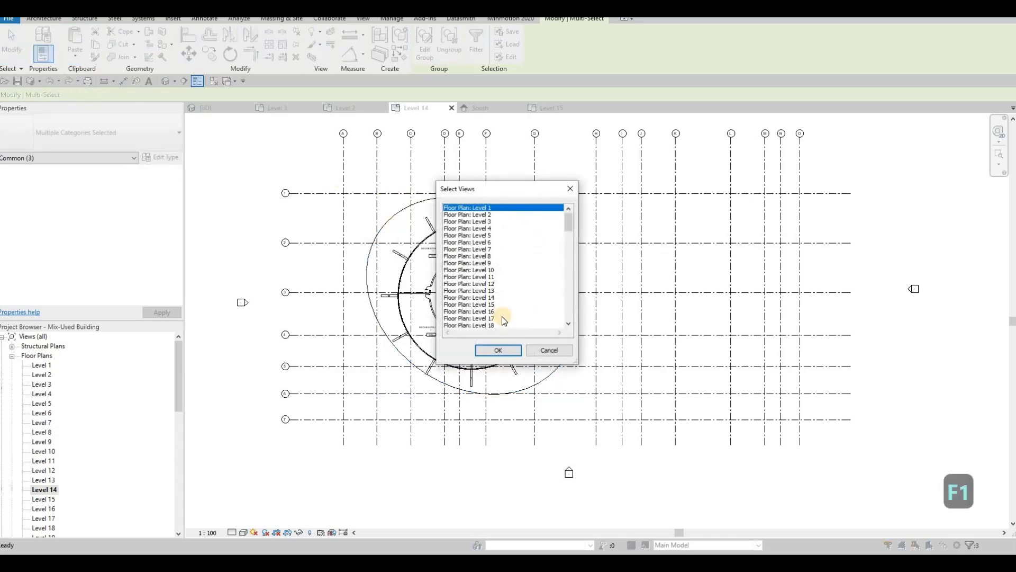
scroll(500, 316, "down", 5)
left_click(479, 263)
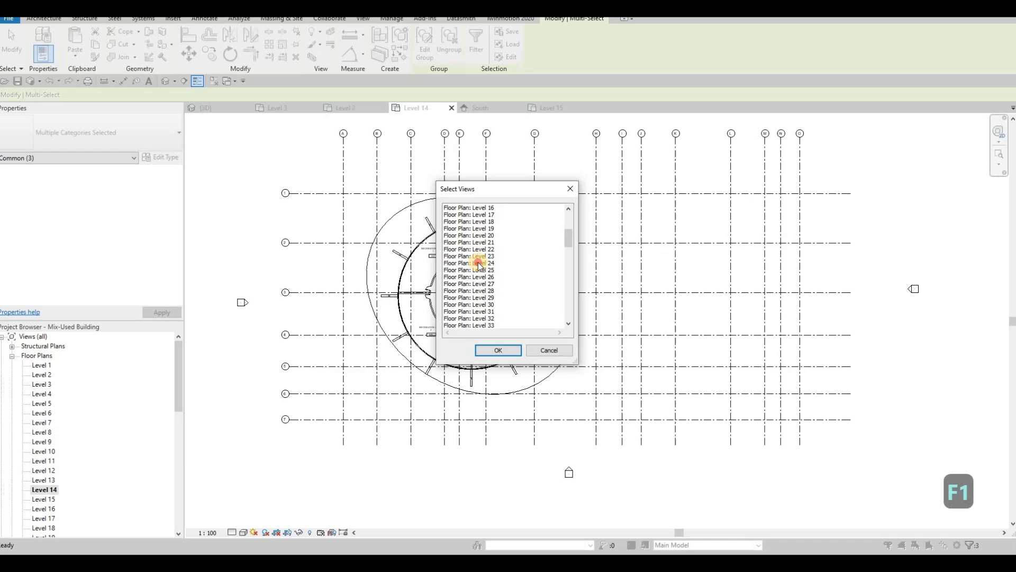
left_click(500, 347)
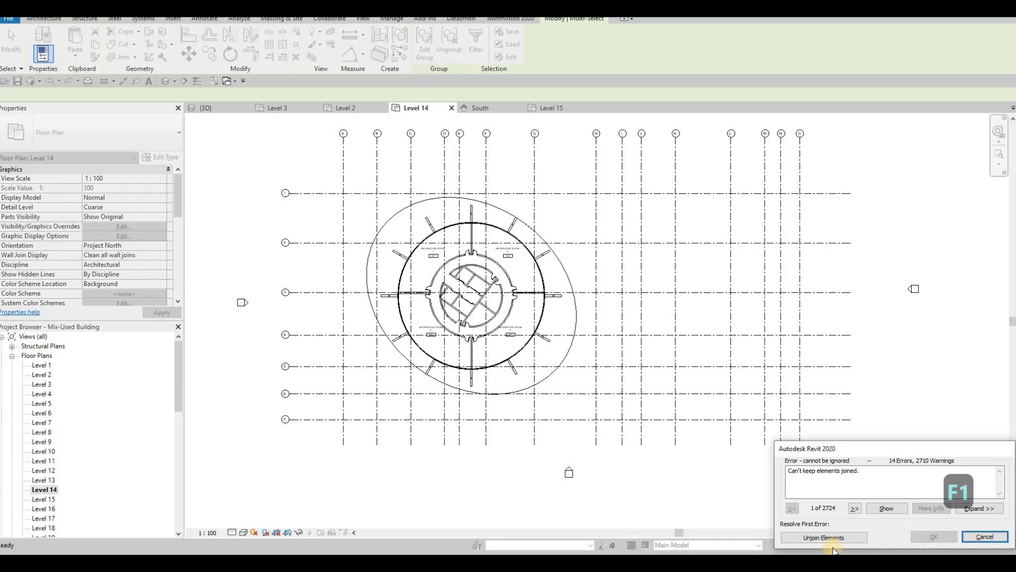
left_click(860, 538)
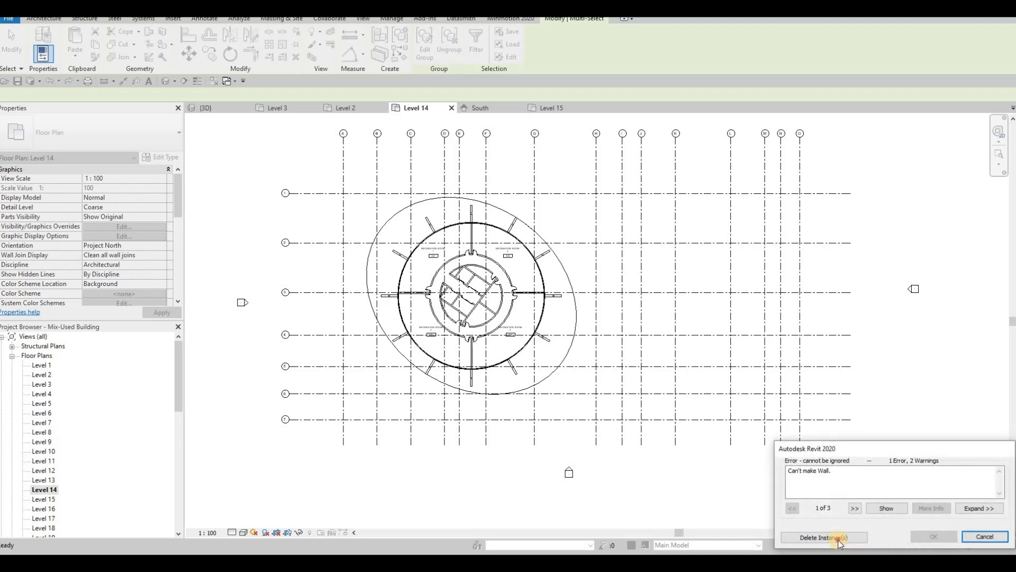
left_click(835, 538)
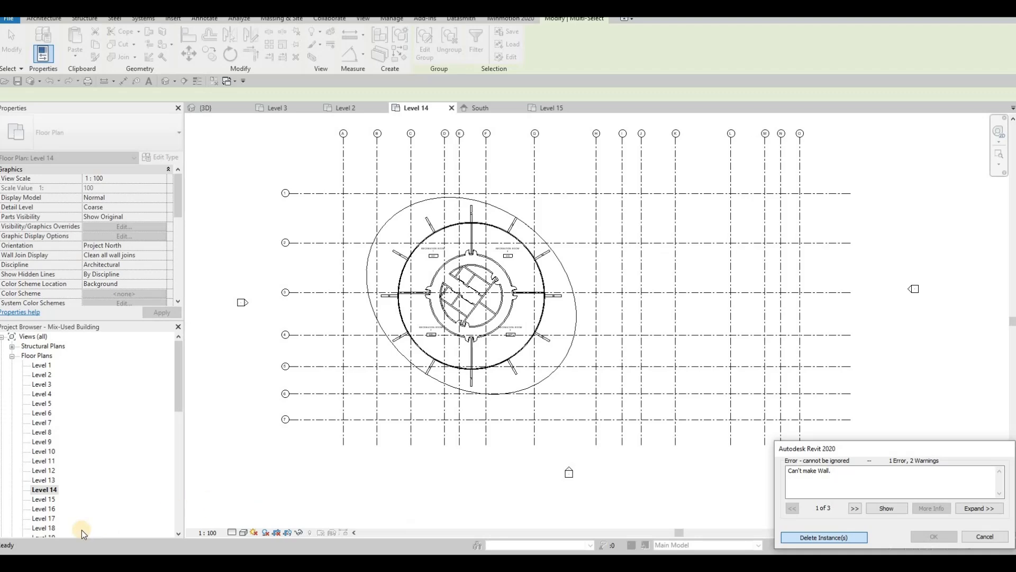
Open the Level 24 and Level 25 floor plans to check the pasted rooms, walls, fins and tags
left_click_drag(176, 402, 174, 446)
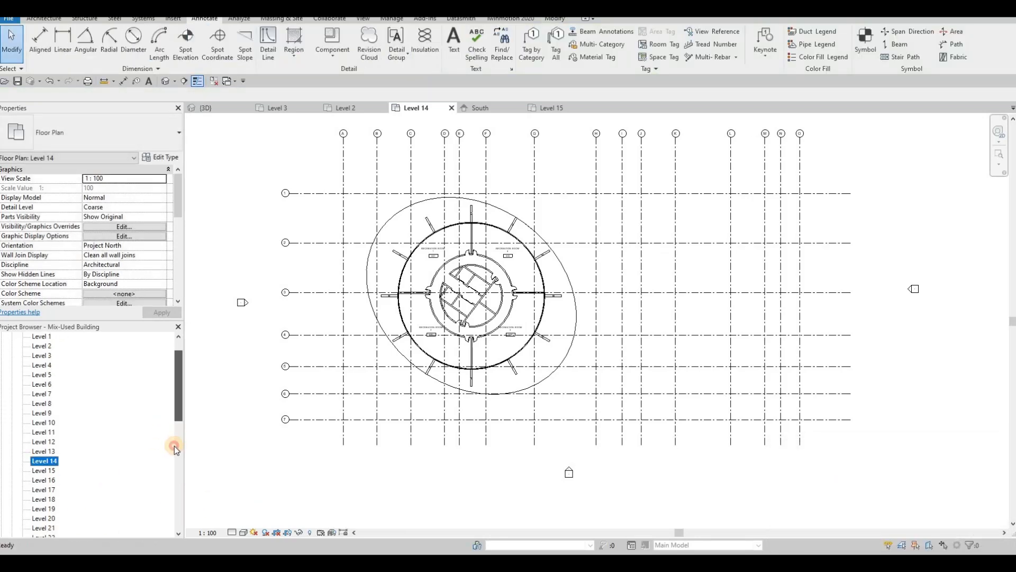
double_click(44, 461)
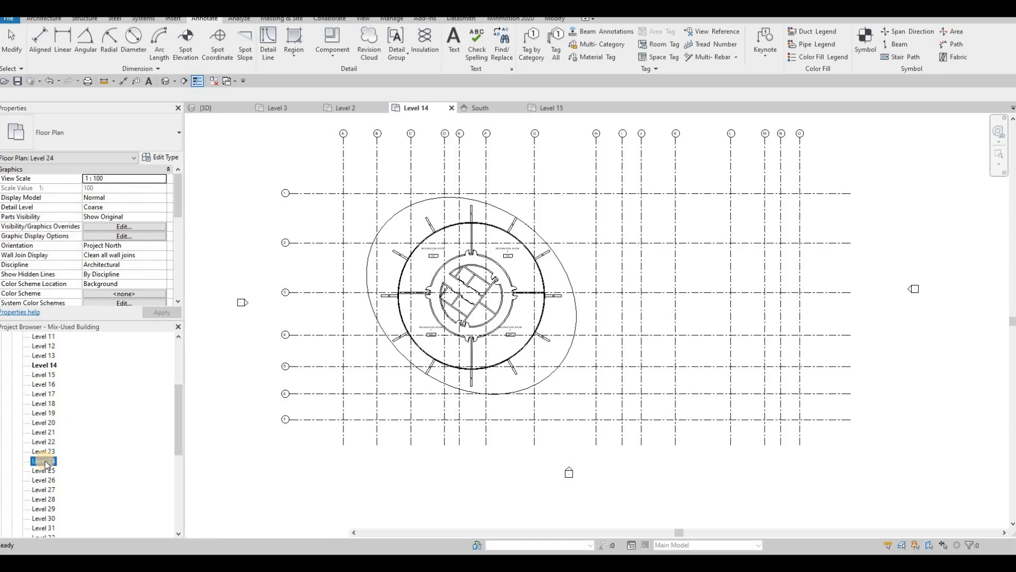
left_click(445, 263)
scroll(445, 263, "up", 3)
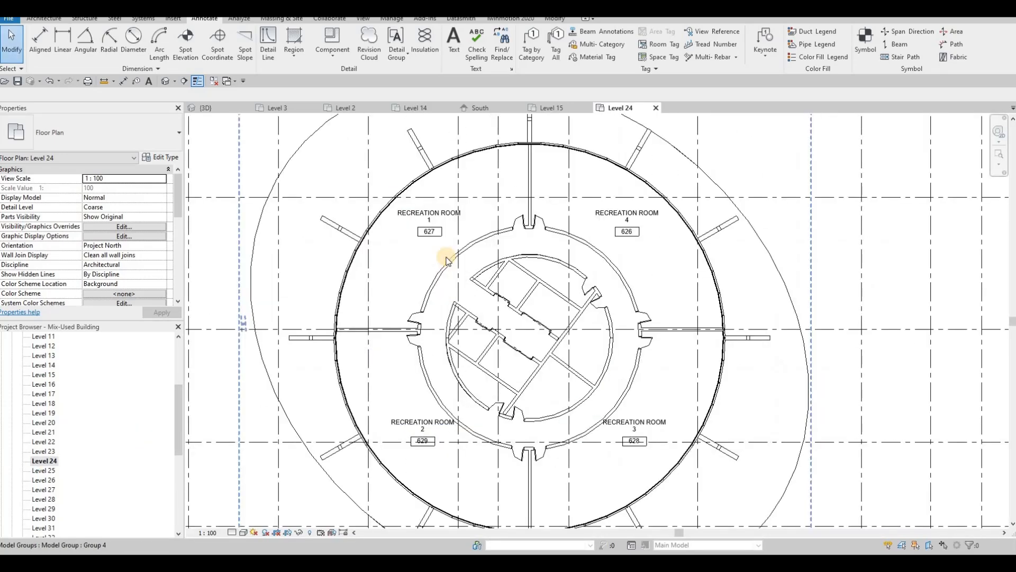
scroll(447, 255, "up", 2)
scroll(446, 255, "down", 2)
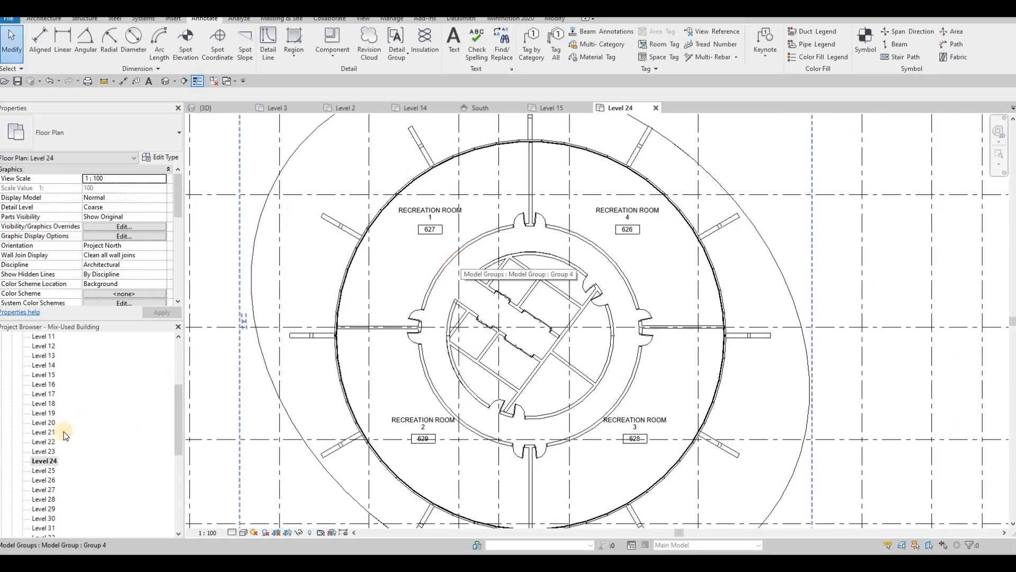
left_click(44, 471)
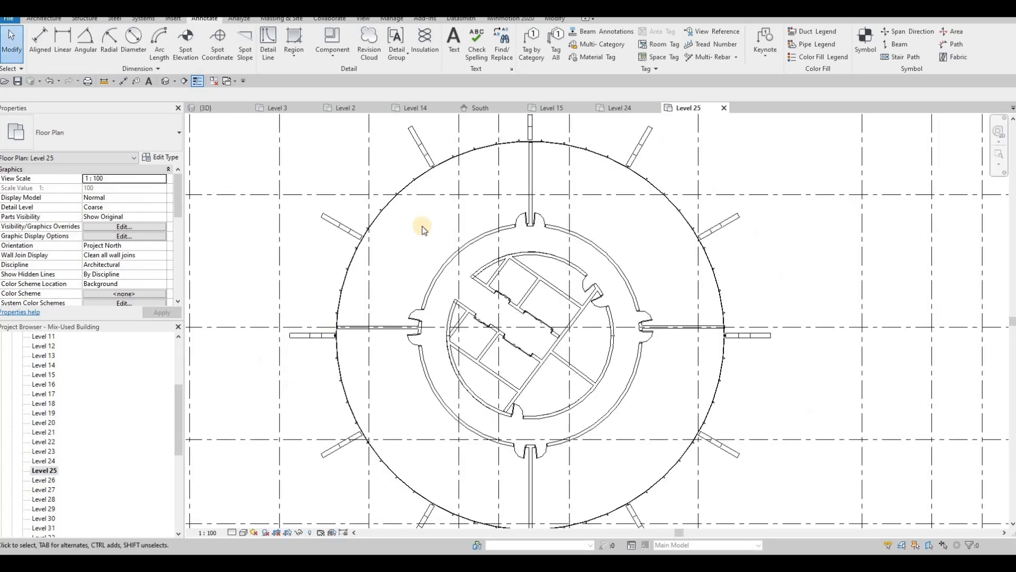
Inspect the pasted group in the 3D view, examining the upper recessed band, its fins and the storey directly below
left_click(226, 109)
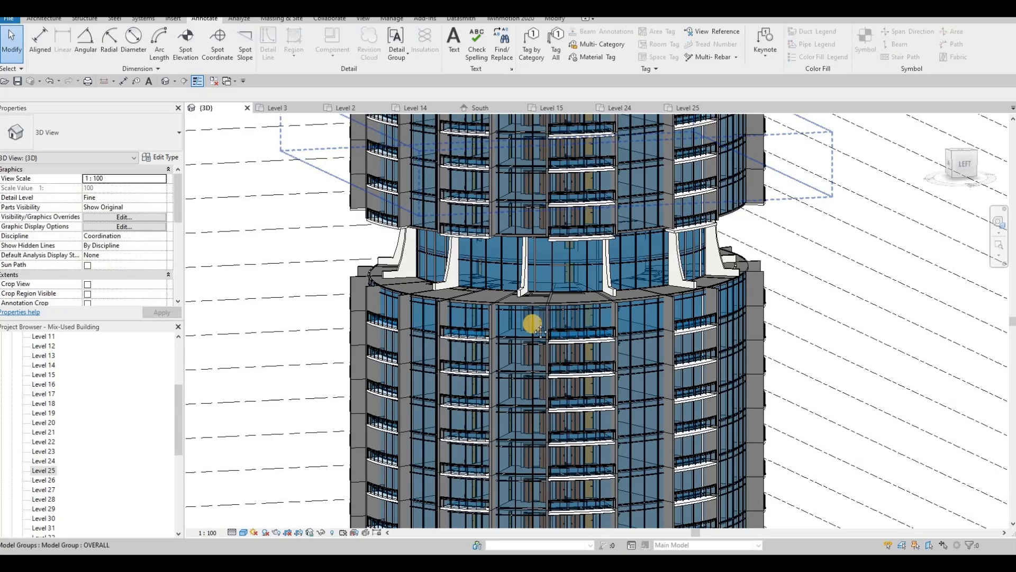
scroll(539, 229, "down", 3)
middle_click_drag(539, 229, 541, 264)
middle_click_drag(531, 196, 525, 246)
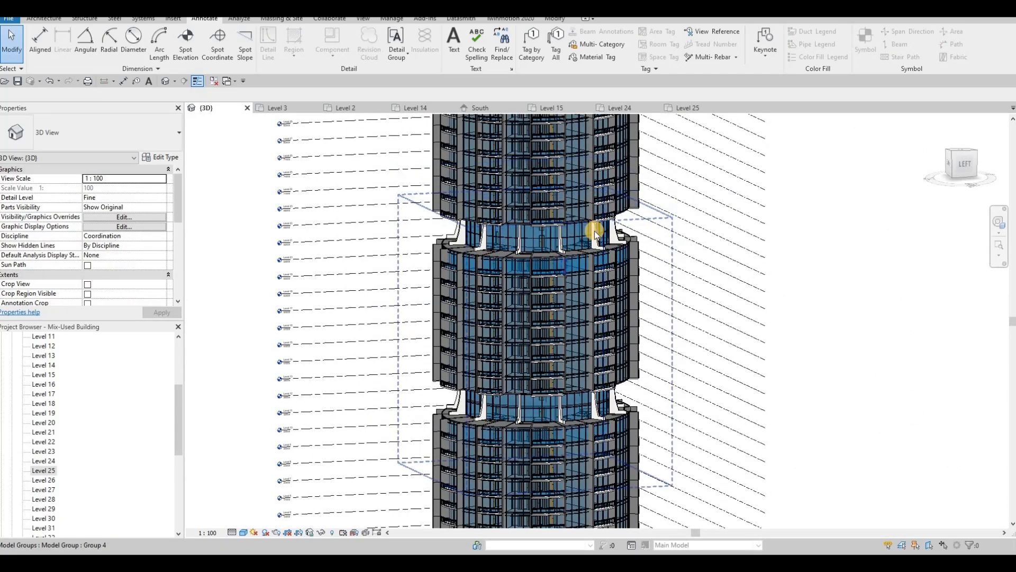
left_click(594, 231)
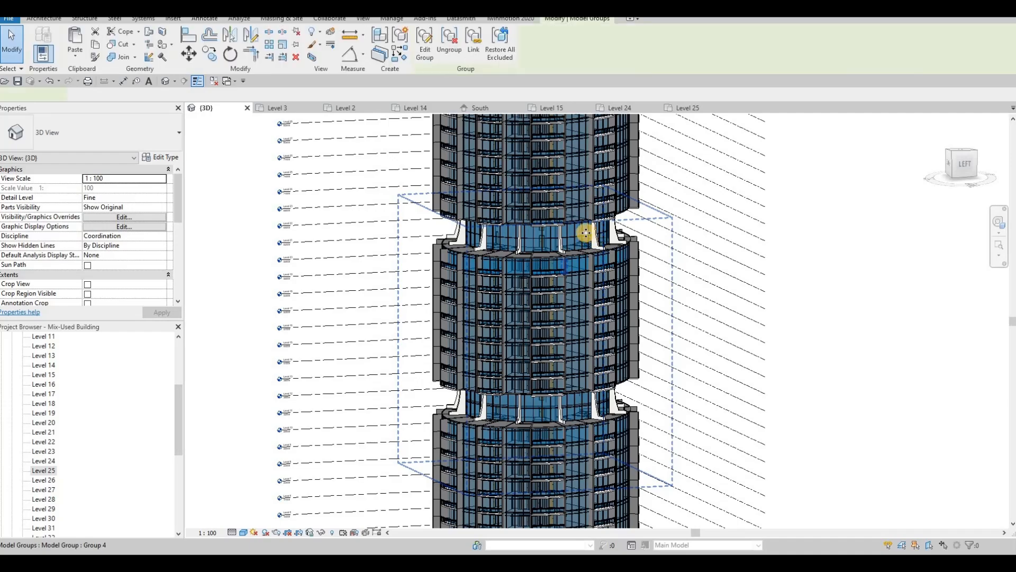
scroll(572, 228, "up", 5)
key("Escape")
key("Escape")
key("Escape")
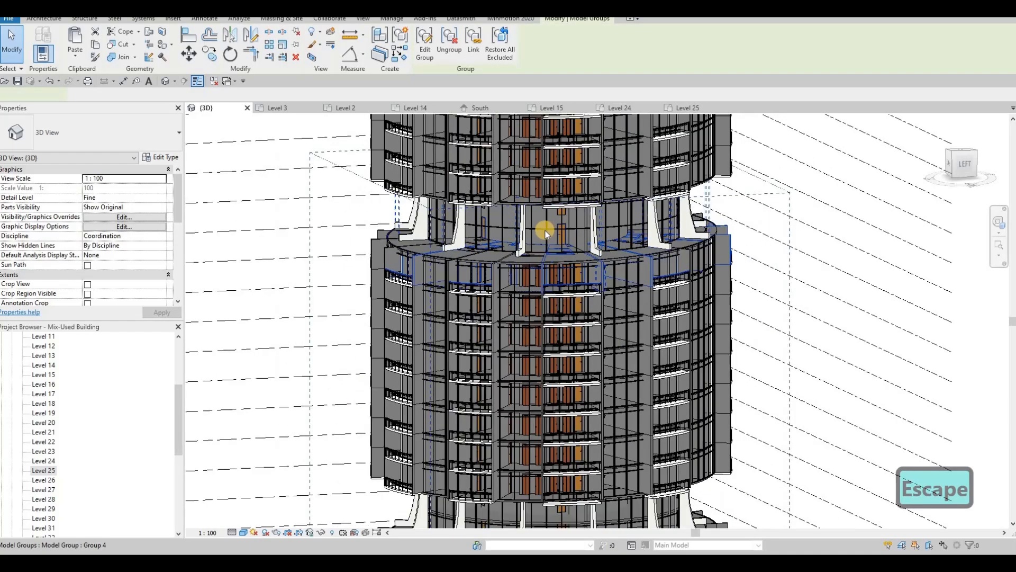
key("Escape")
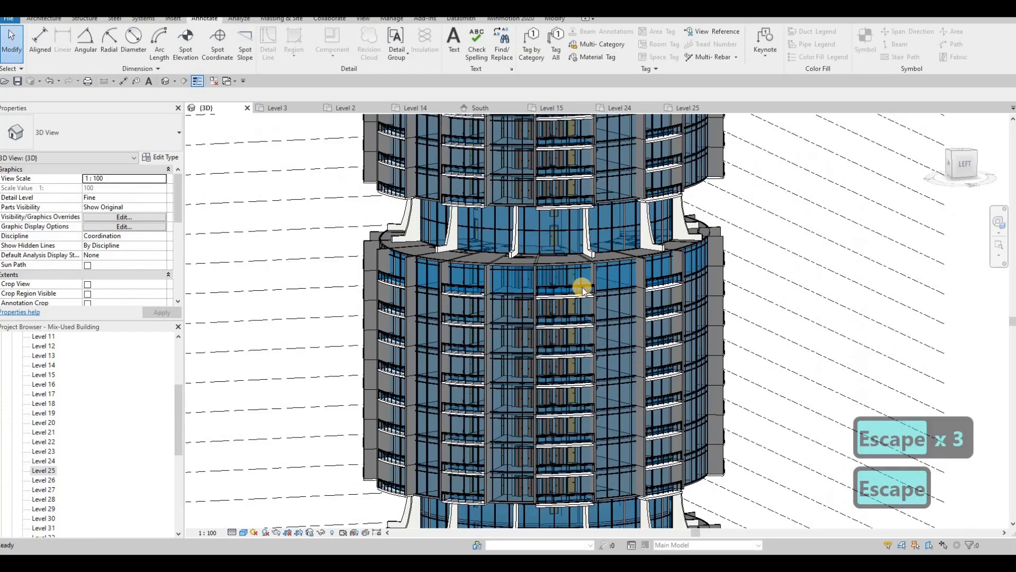
scroll(583, 287, "up", 6)
scroll(593, 253, "down", 5)
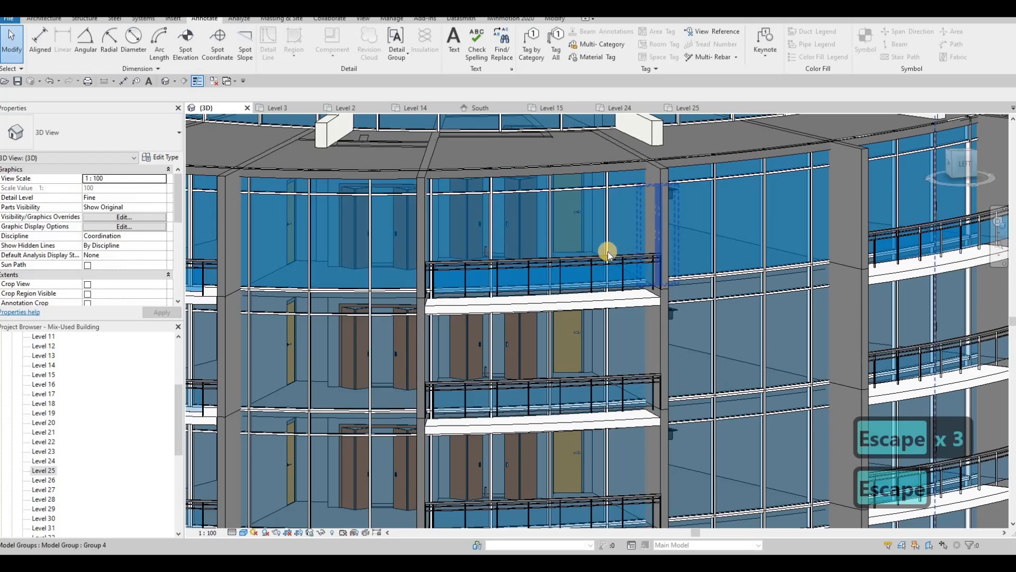
middle_click_drag(551, 284, 508, 204, "shift")
key("Escape")
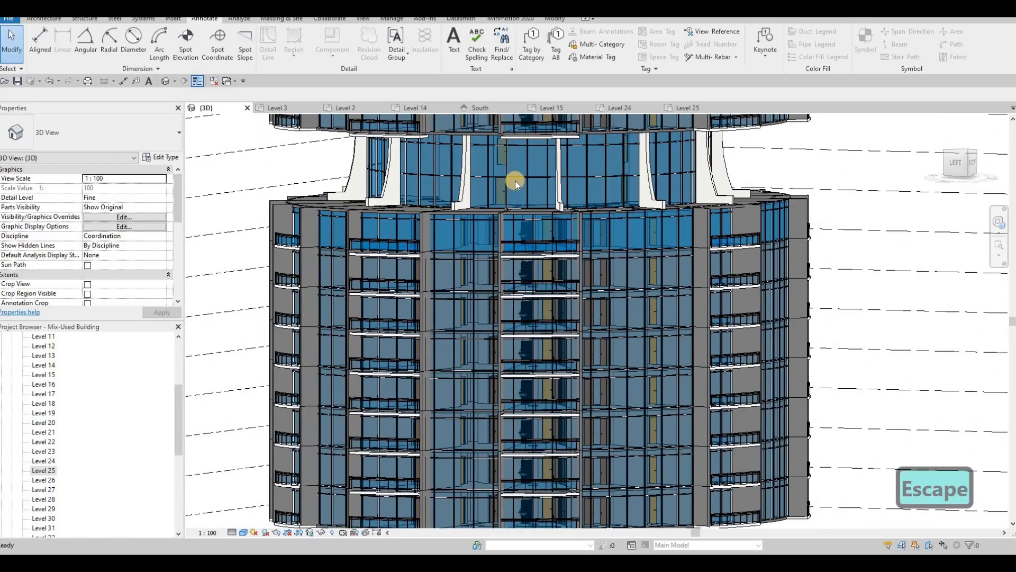
Select the pasted model group at the upper recessed band to check its extent, and compare both recessed bands along the tower in 3D
left_click(555, 175)
key("Escape")
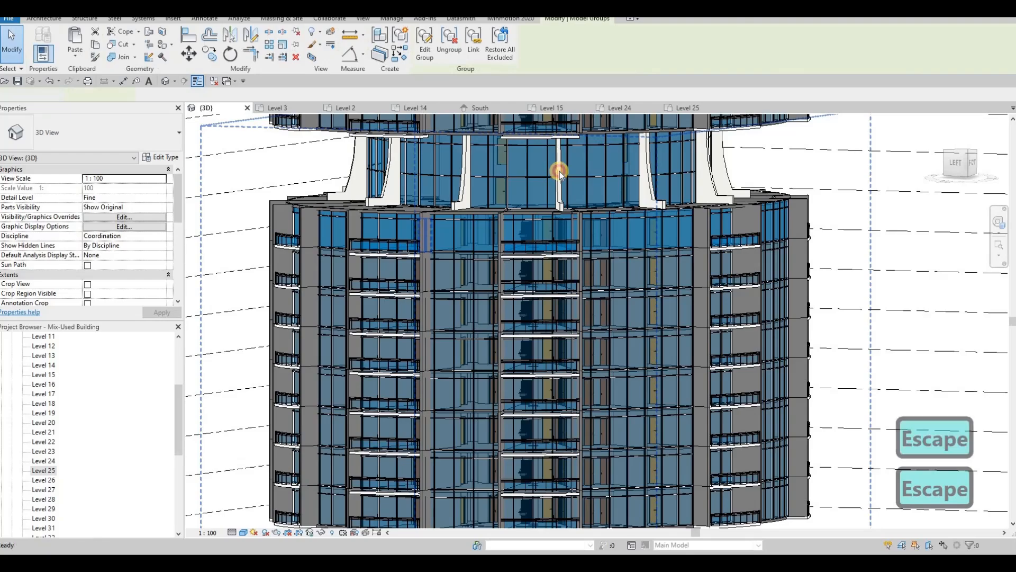
left_click(554, 173)
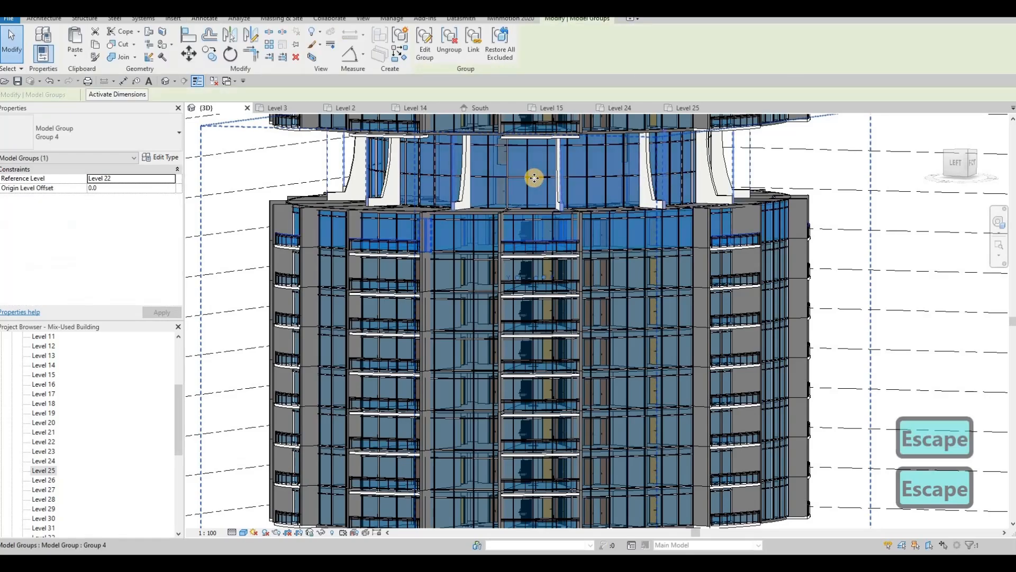
scroll(622, 183, "down", 4)
middle_click_drag(566, 236, 423, 292, "shift")
middle_click_drag(592, 341, 557, 404)
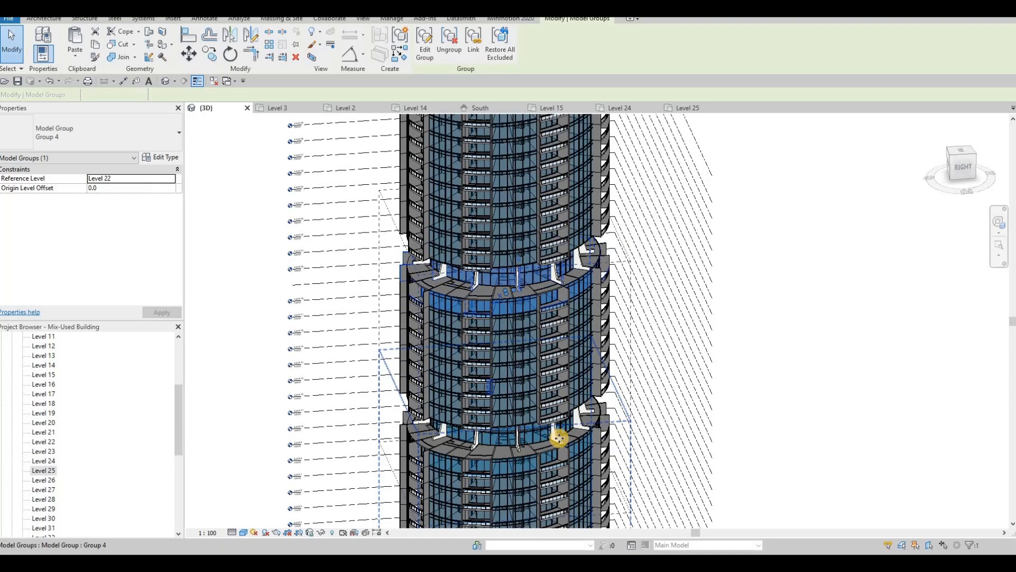
key("Escape")
key("Escape")
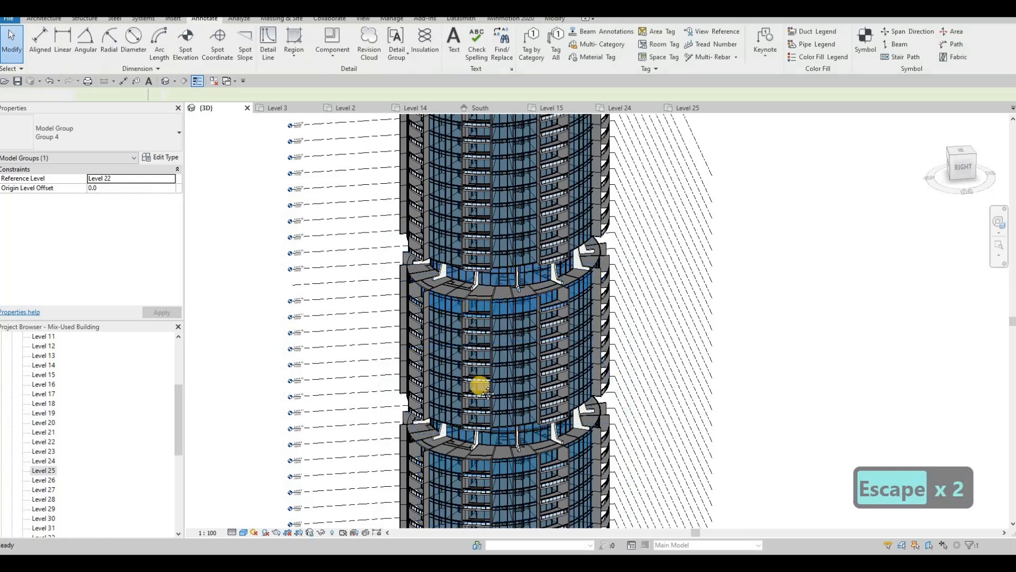
middle_click_drag(481, 290, 474, 321)
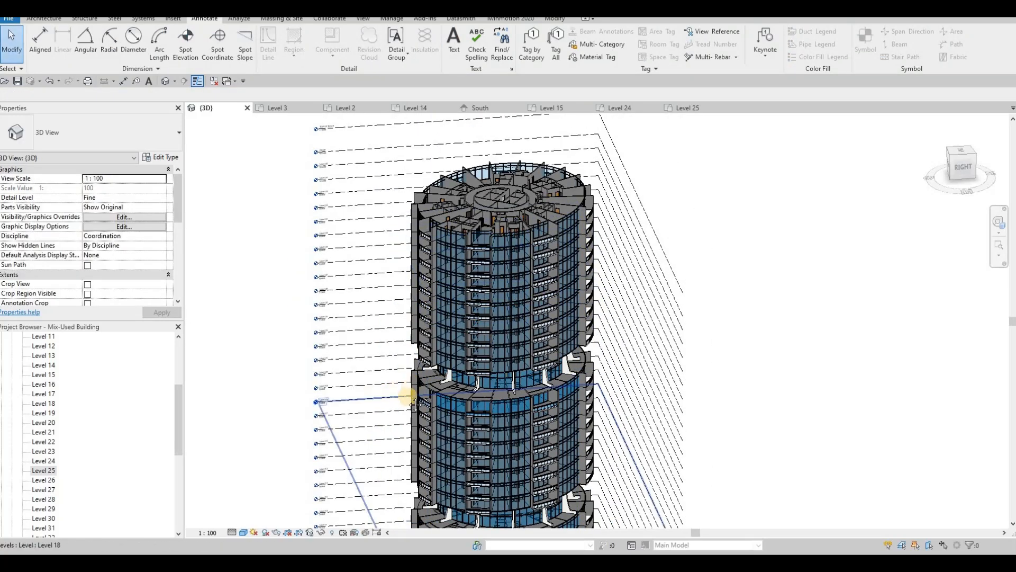
middle_click_drag(432, 401, 498, 398)
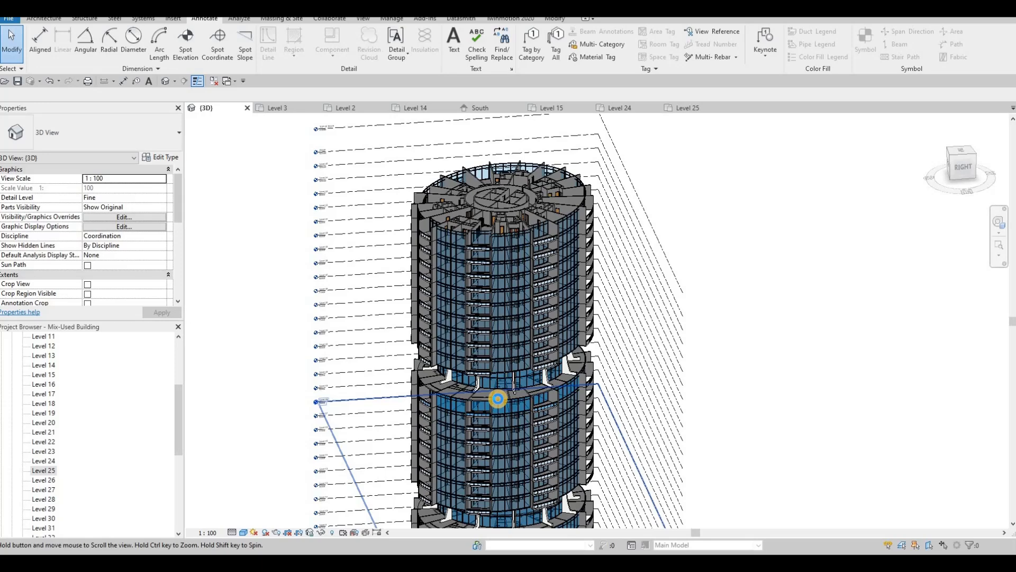